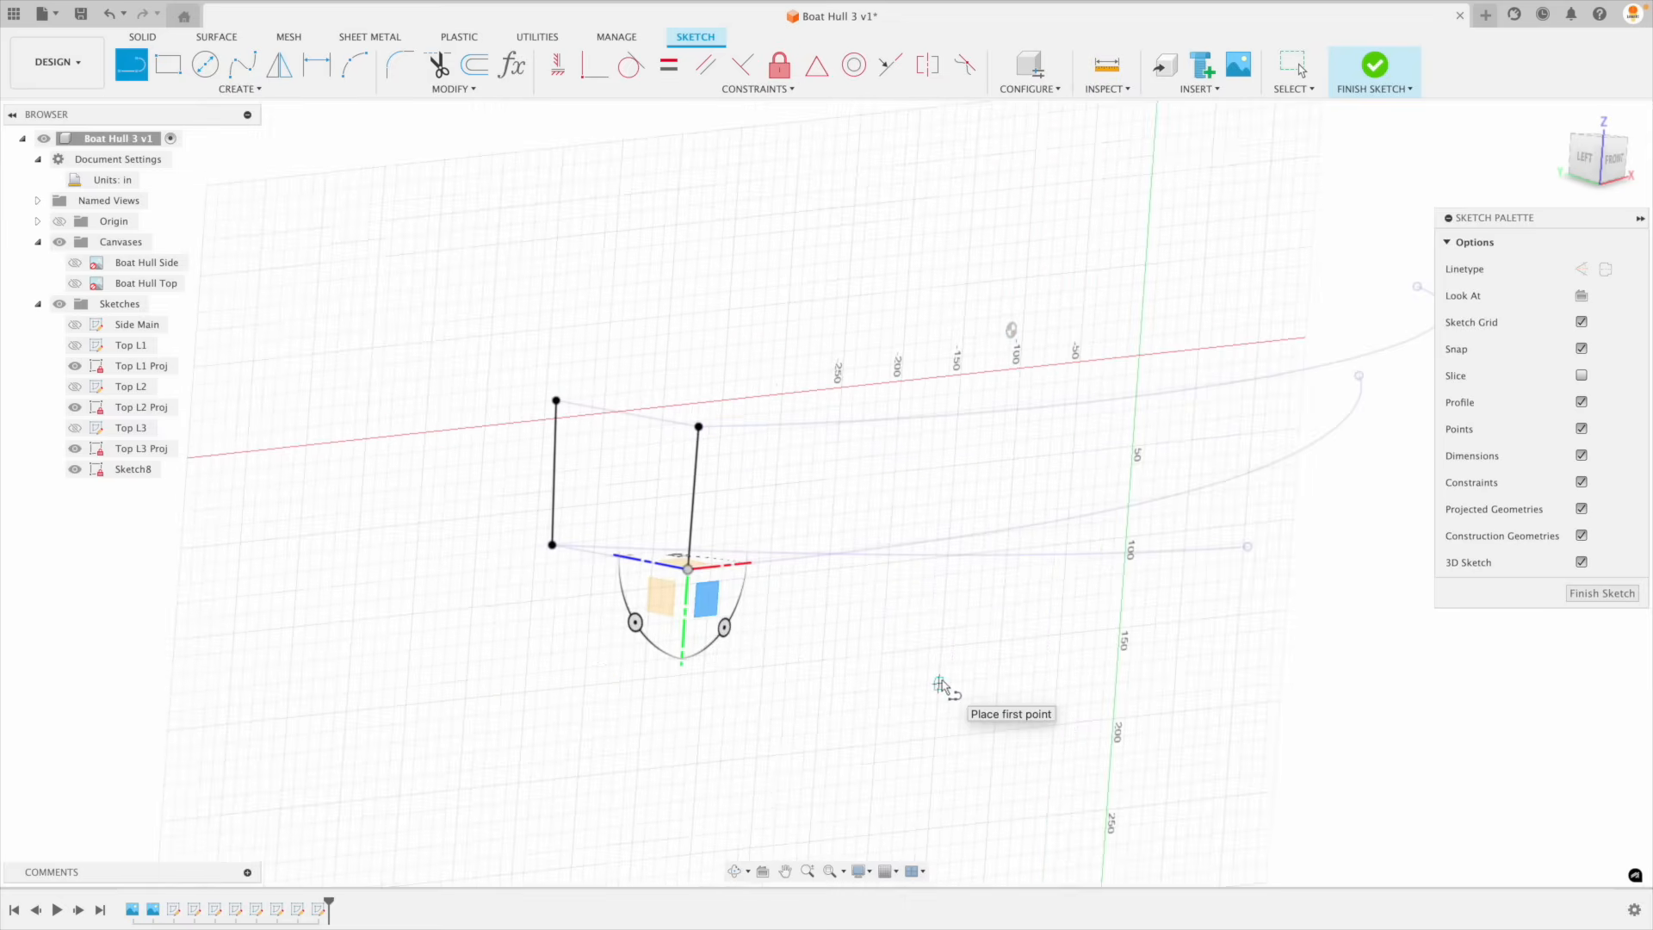
Step: Draw lines joining the endpoints of the projected hull curves in the 3D sketch, and finish the sketch
middle_click_drag(942, 687, 1159, 642, "shift")
left_click(988, 597)
left_click(1122, 454)
left_click(1188, 384)
key("Escape")
middle_click_drag(551, 431, 653, 457, "shift")
left_click(1602, 594)
middle_click_drag(1549, 616, 1452, 630, "shift")
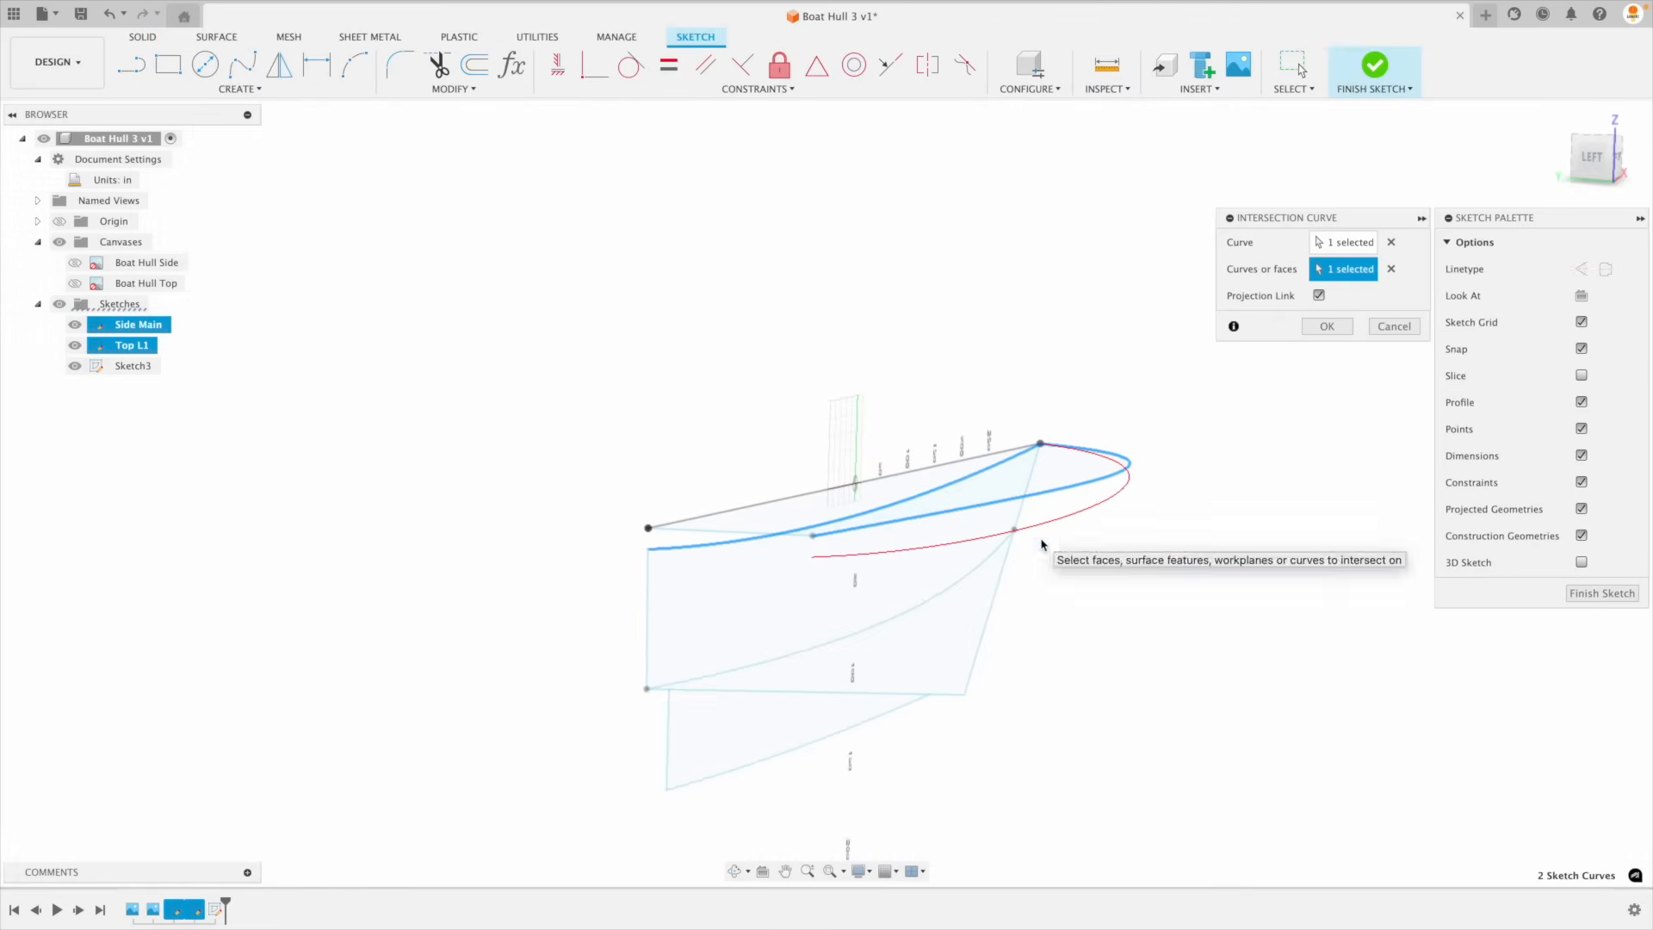
Step: Create a linked intersection curve from the Side Main and Top L1 sketch curves, and hide the Top L1 sketch
right_click(527, 386)
left_click(553, 332)
left_click(838, 581)
middle_click_drag(838, 581, 930, 594, "shift")
left_click(922, 472)
left_click(1332, 326)
left_click(75, 345)
middle_click_drag(826, 508, 873, 497, "shift")
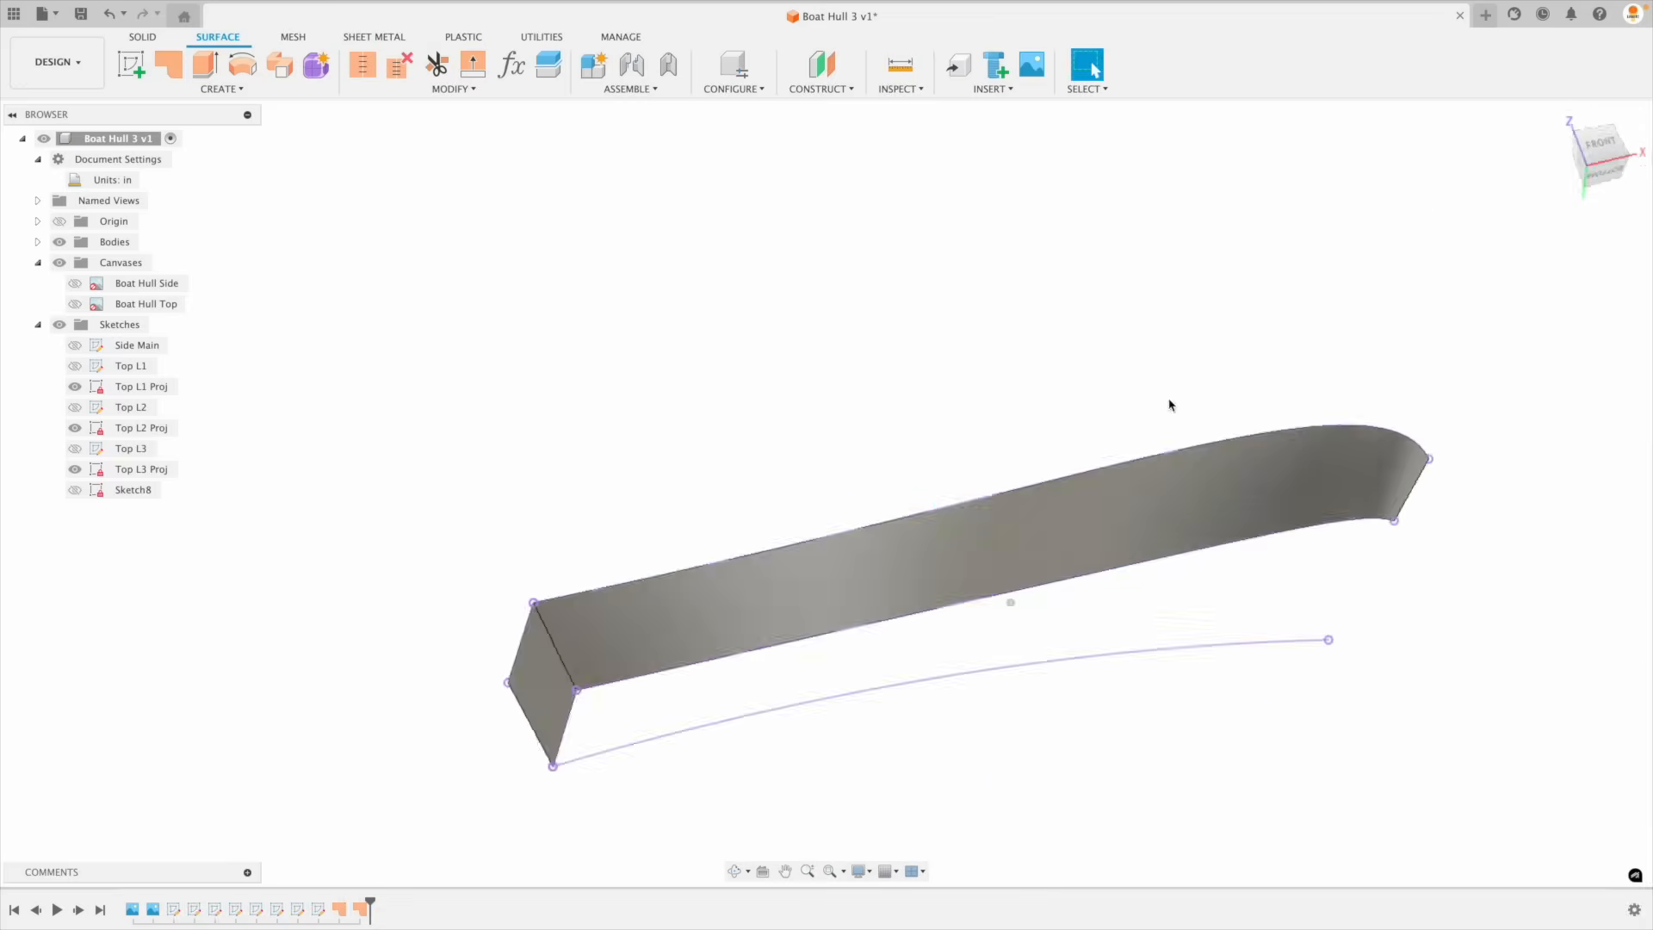
Step: Stitch the six hull surface bodies into a new body with a 0.004 in tolerance
middle_click_drag(1170, 407, 1366, 757, "shift")
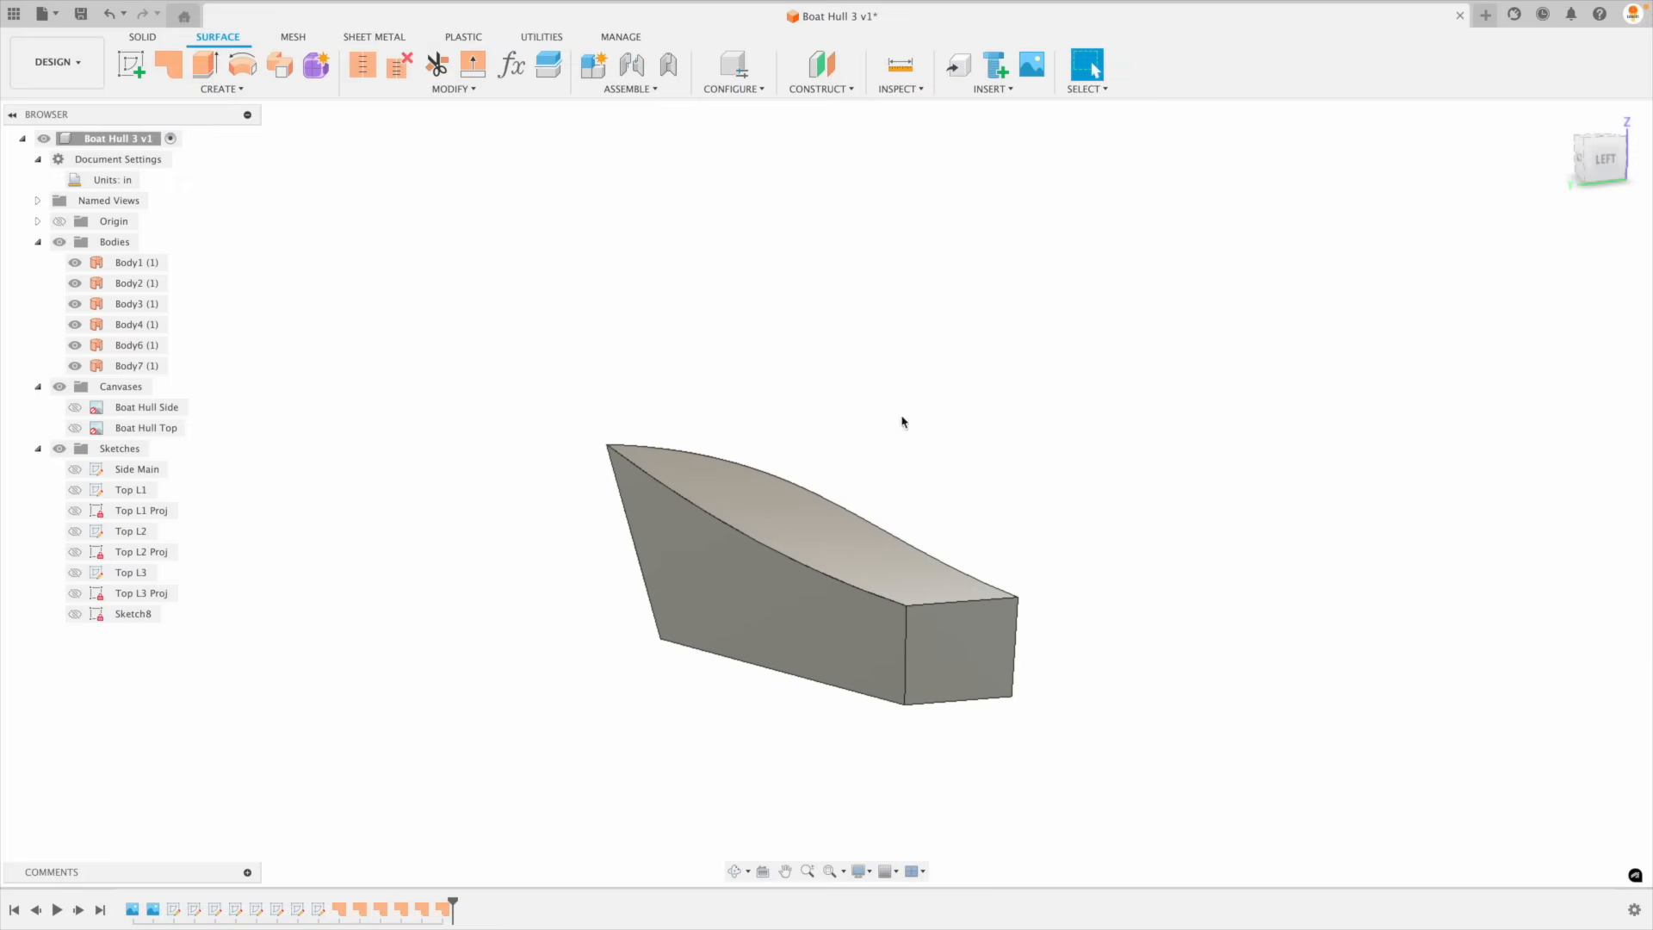
left_click(362, 65)
left_click_drag(491, 352, 1199, 809)
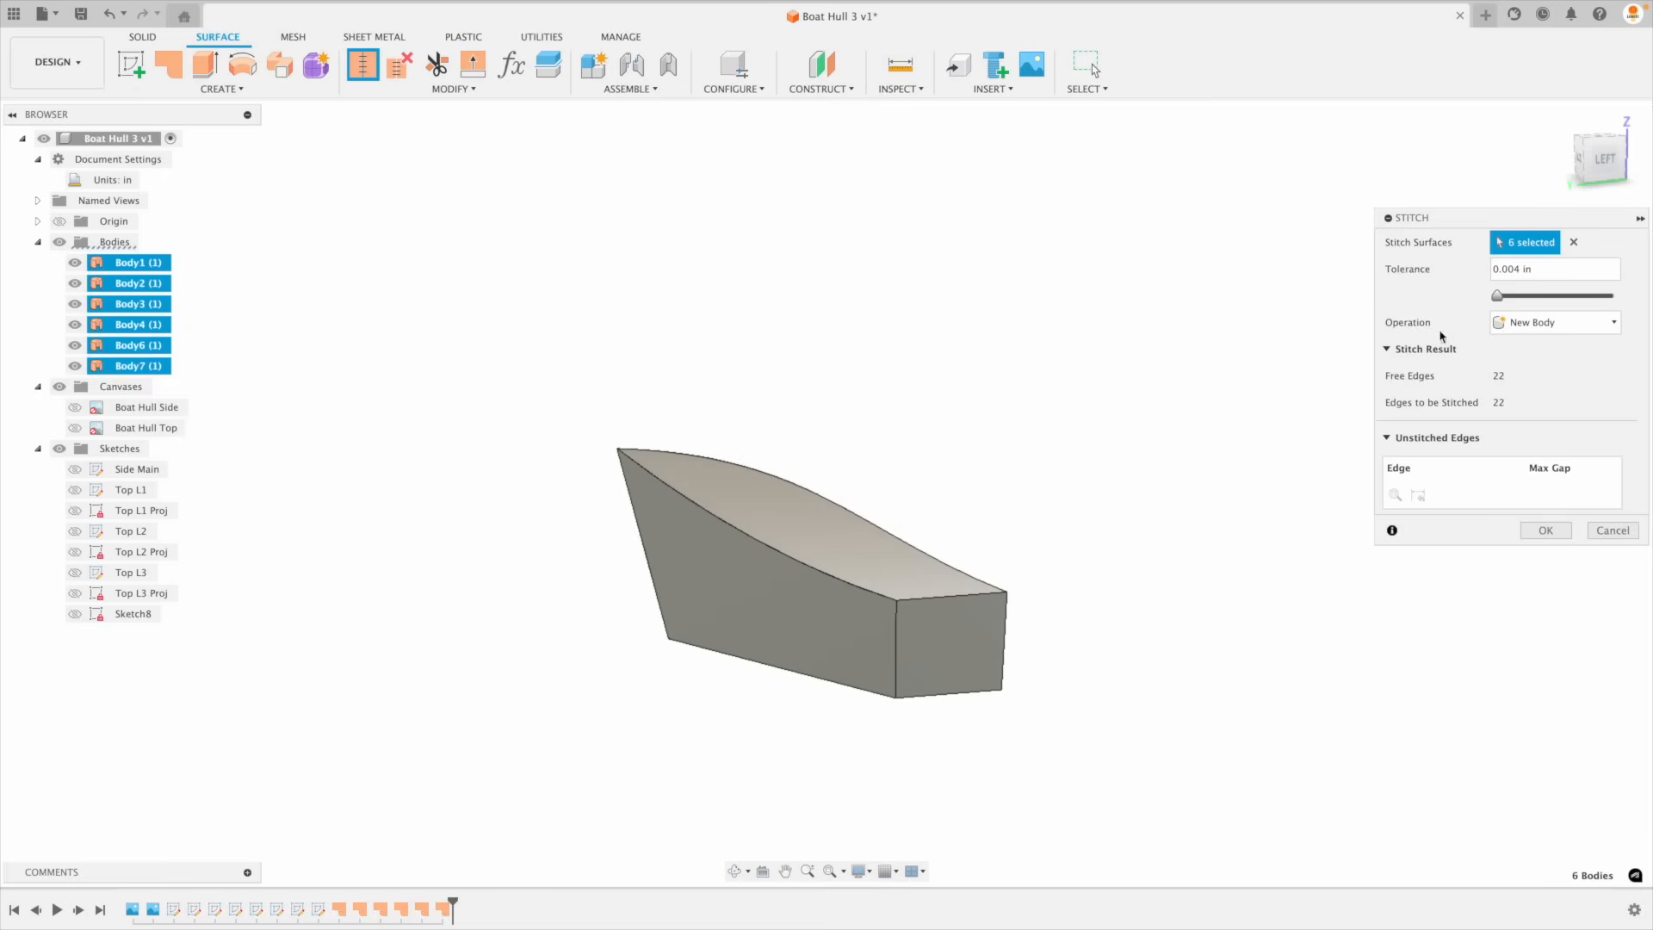
left_click(1547, 530)
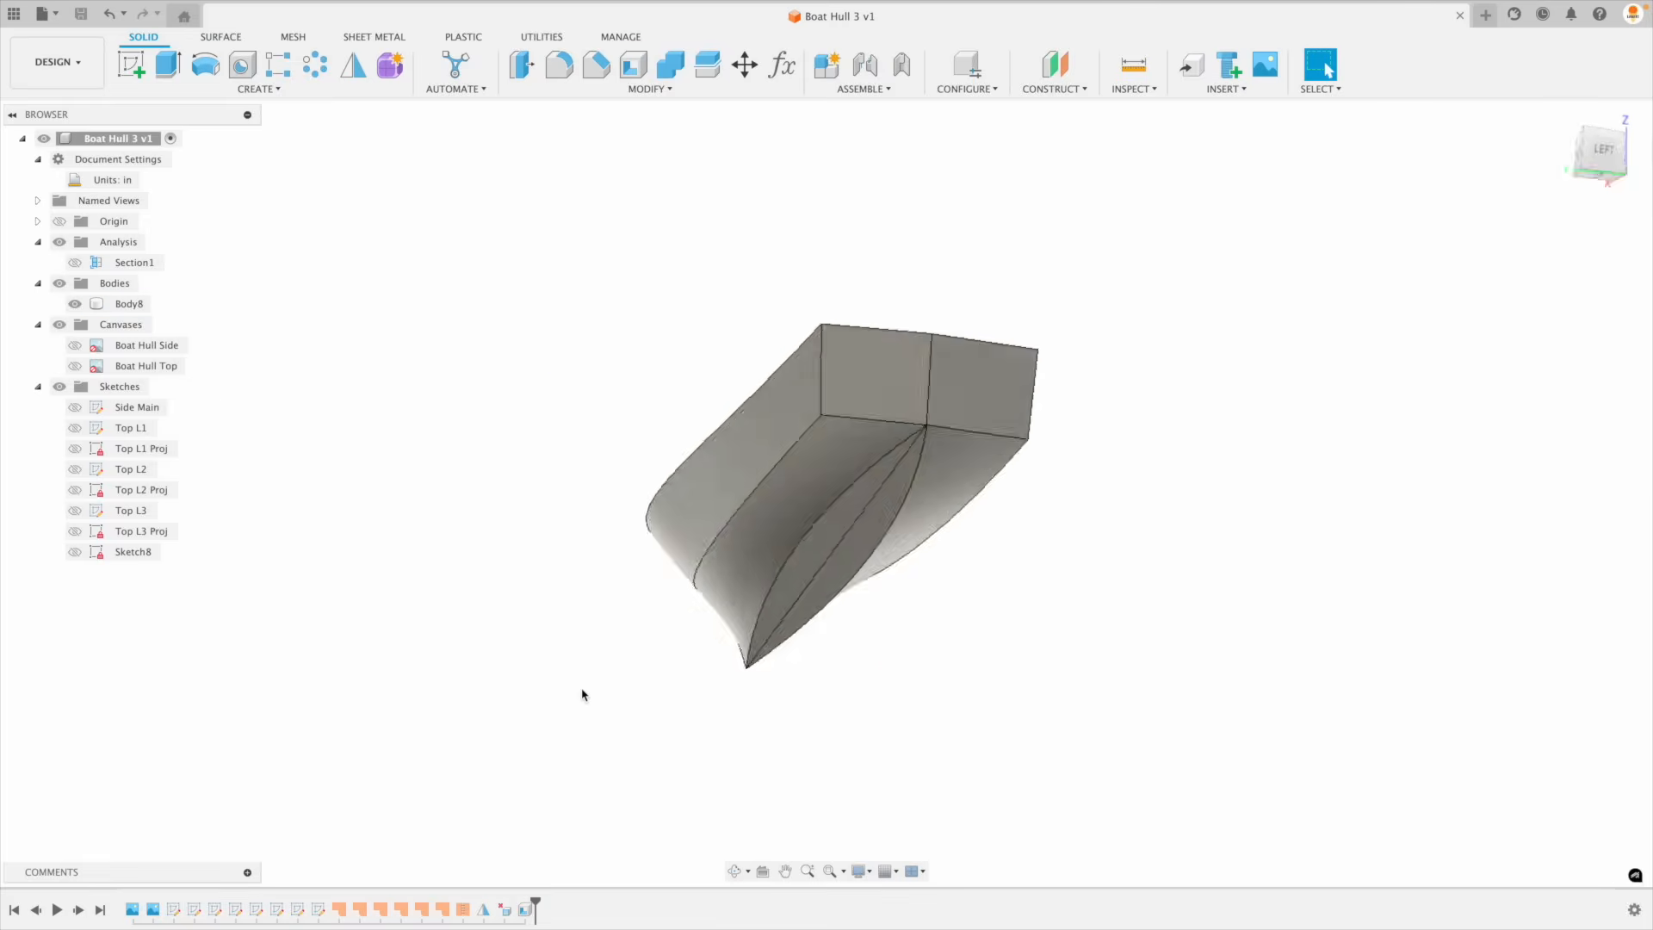
Step: Set the Extend distance for the selected edge of the thin hull rim surface to 4 in
left_click(986, 380)
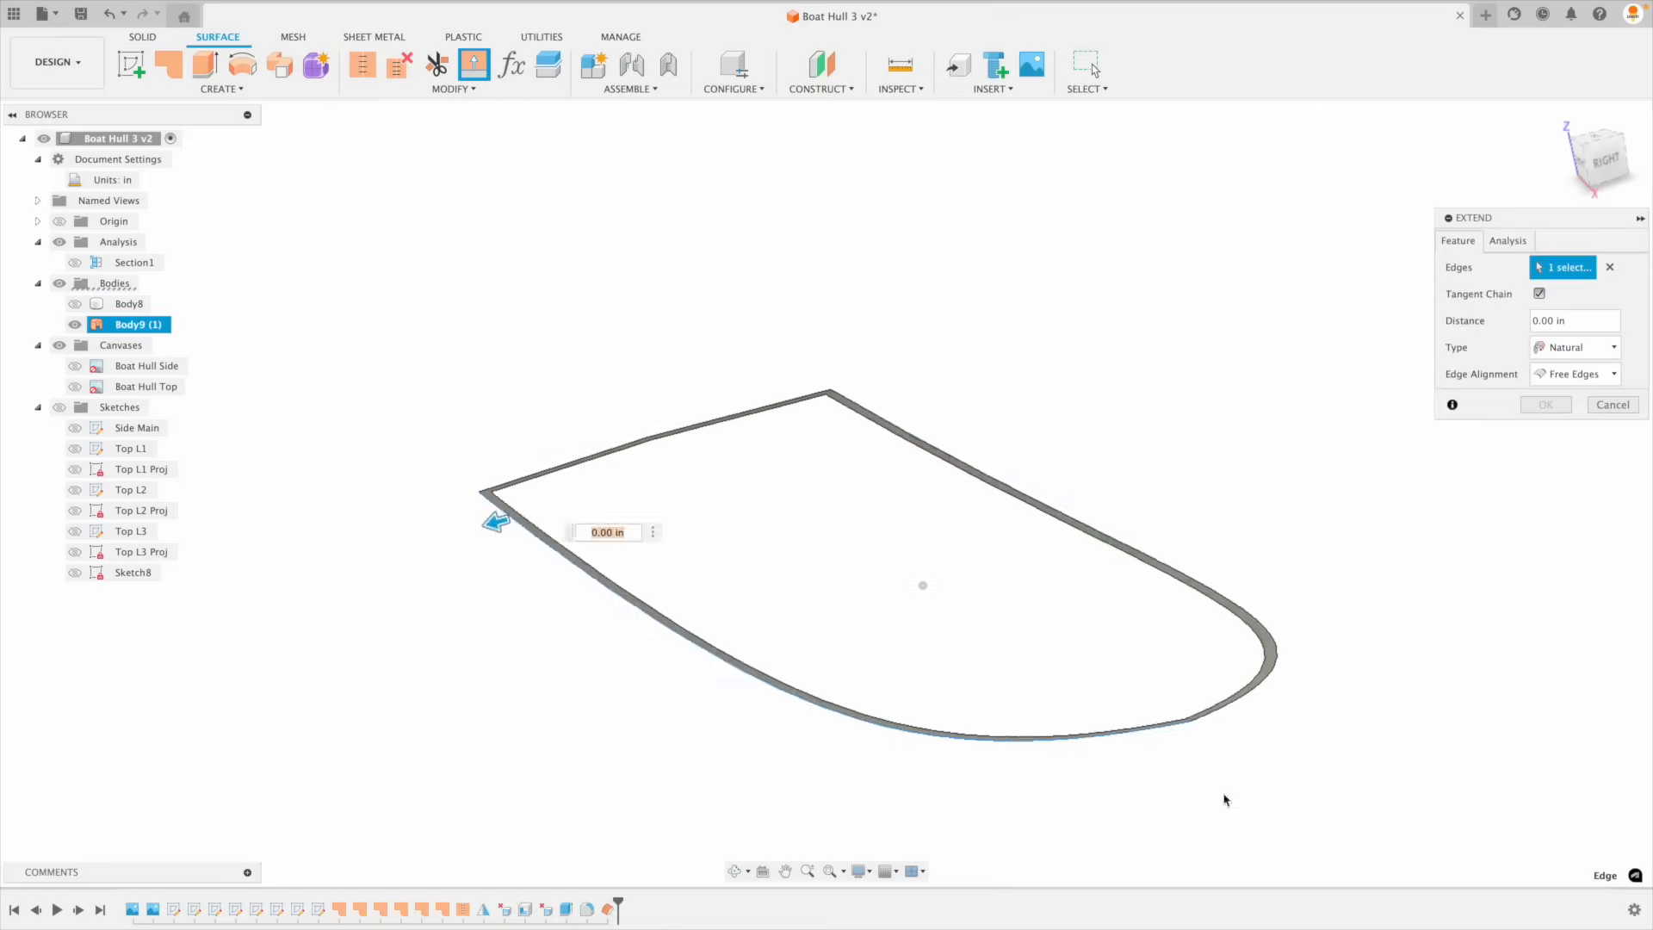
type("4")
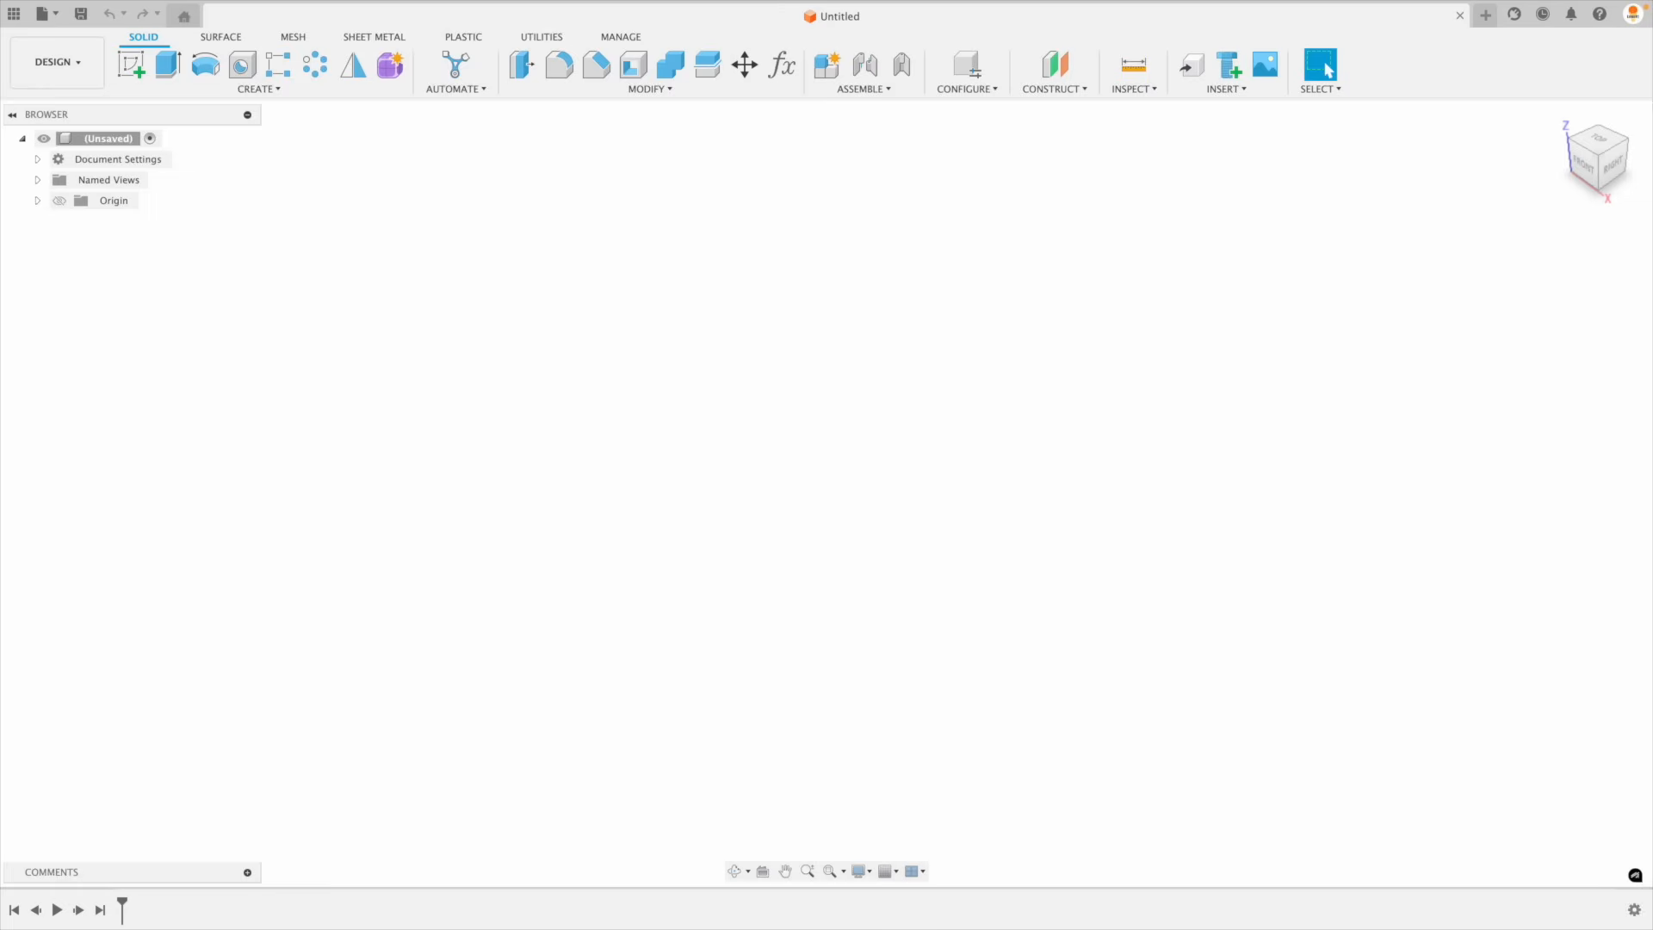
Step: Save the new design as Boat Hull 3 in the Lesson 34 - Boat Hull project folder
left_click(14, 13)
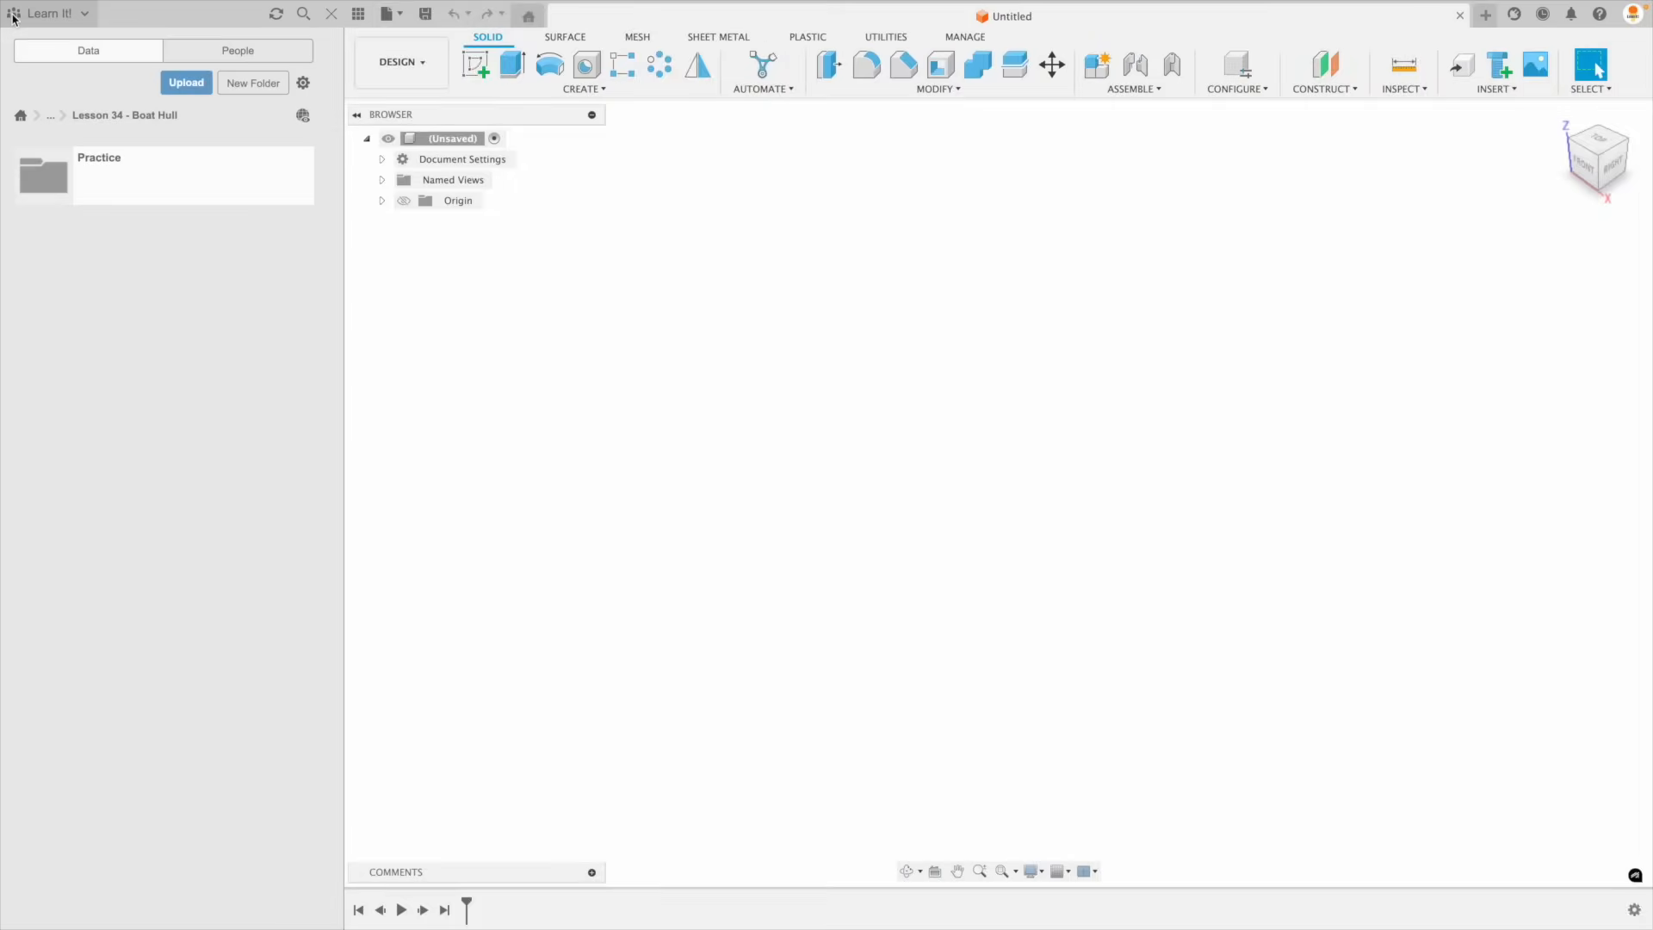
left_click(62, 127)
left_click(181, 773)
key("ctrl+s")
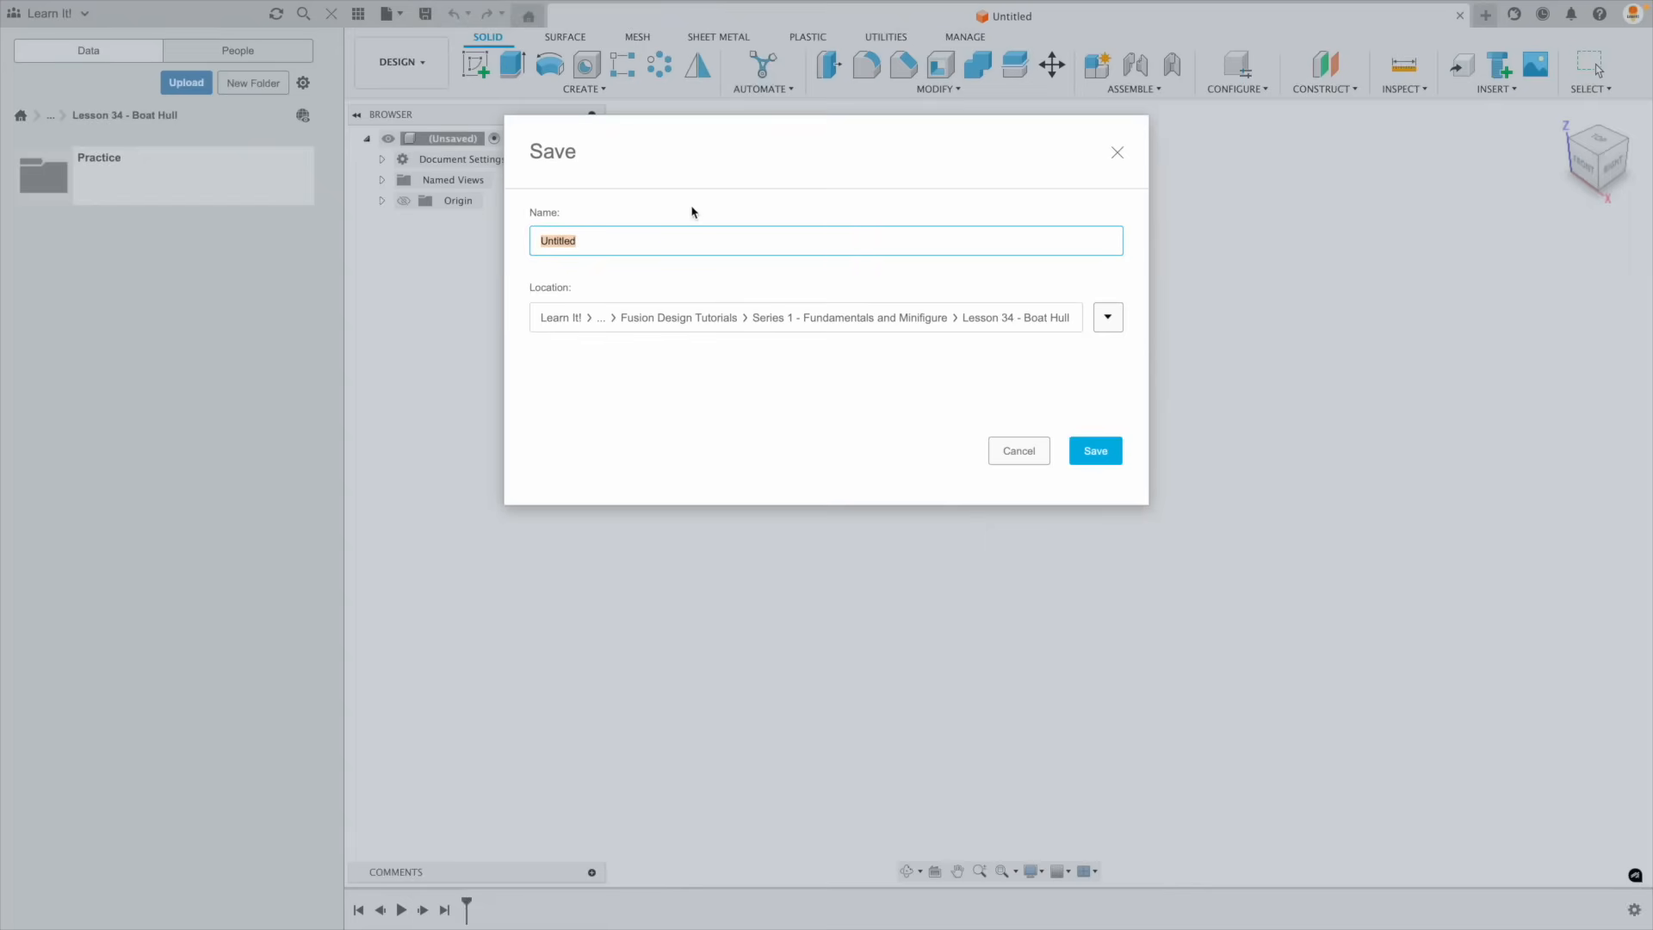
type("Boat Hull 3")
left_click(1095, 450)
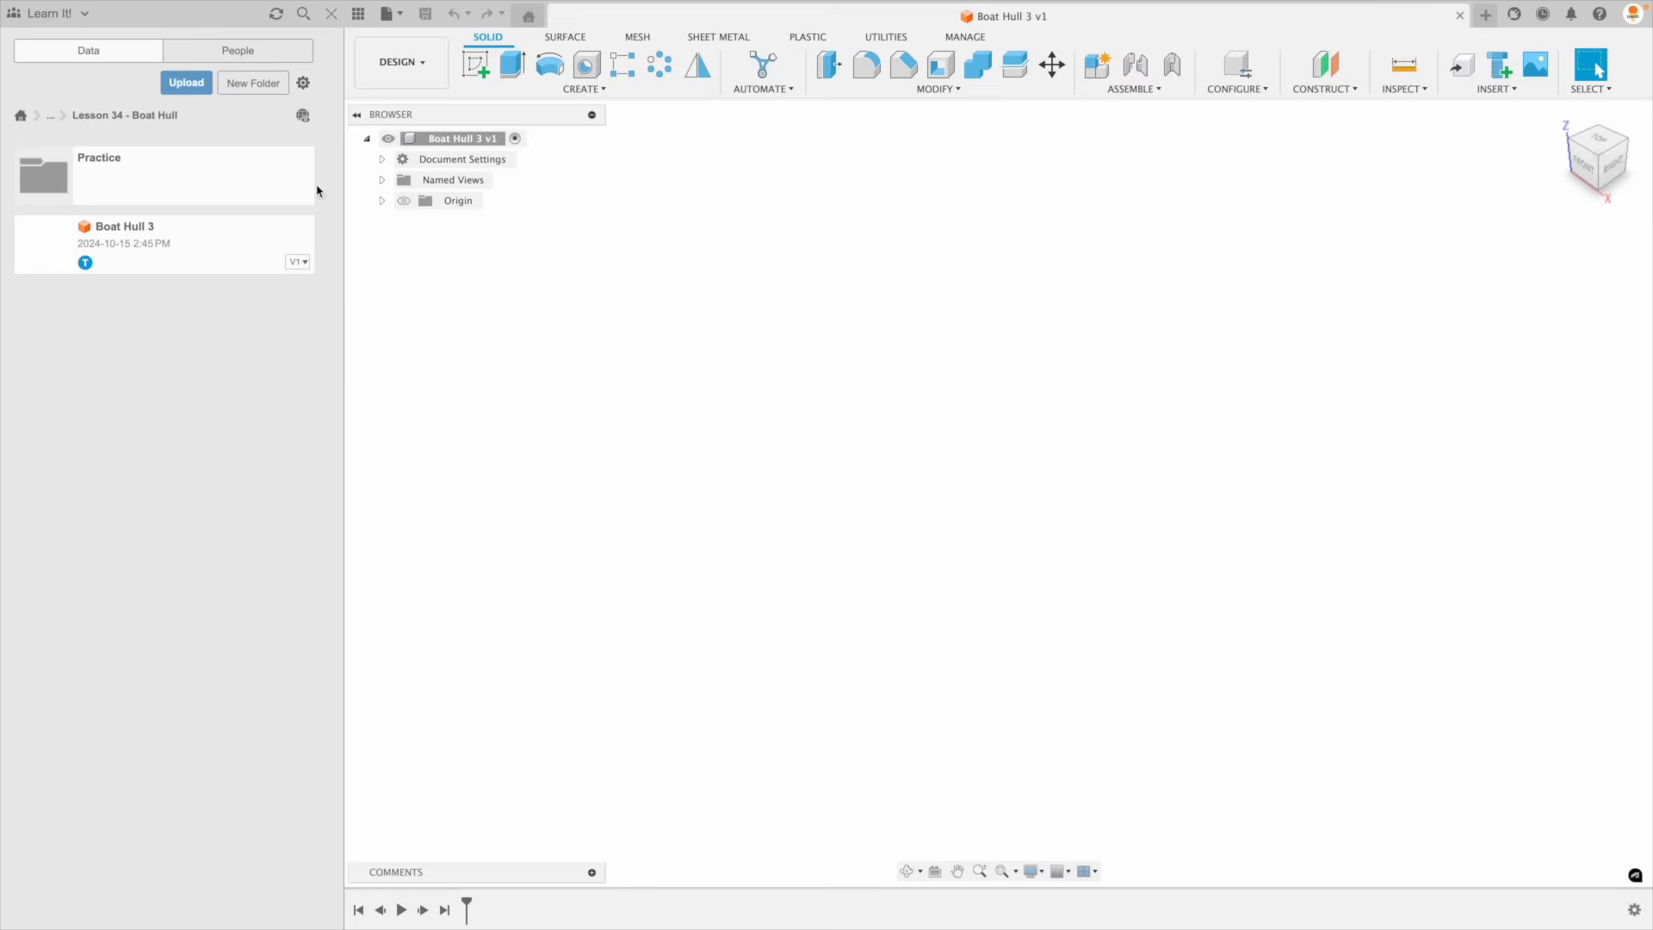
Step: Upload the Boat Hull Front, Boat Hull Side and Boat Hull Top PNG images to the Lesson 34 - Boat Hull folder
left_click(388, 15)
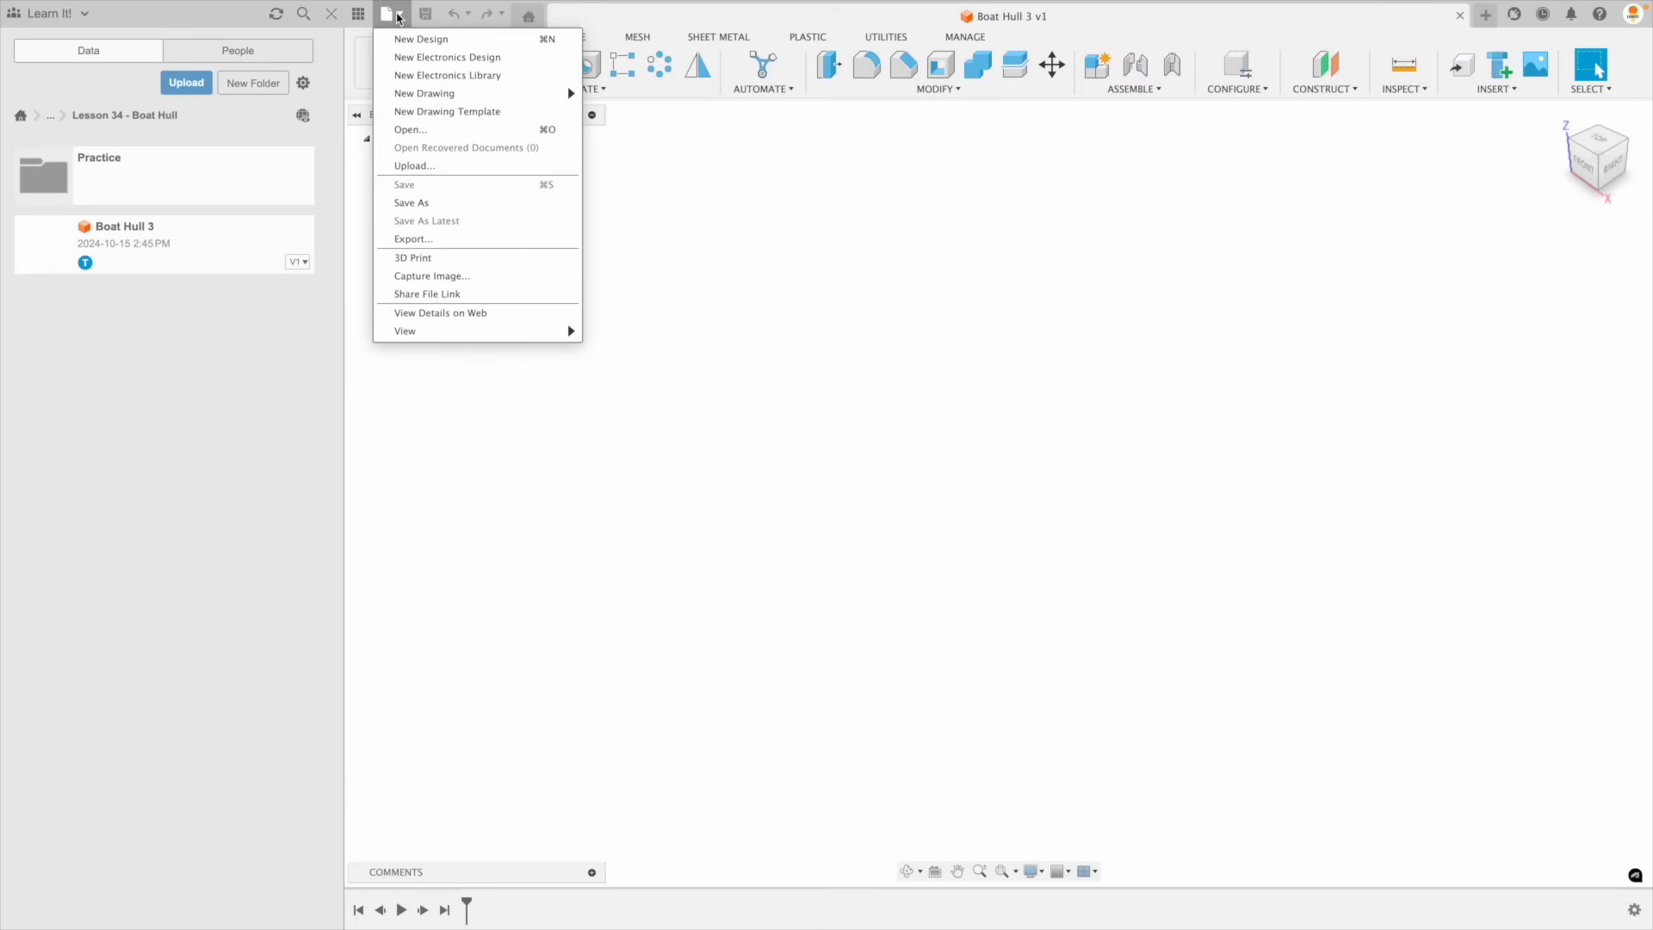
left_click(416, 166)
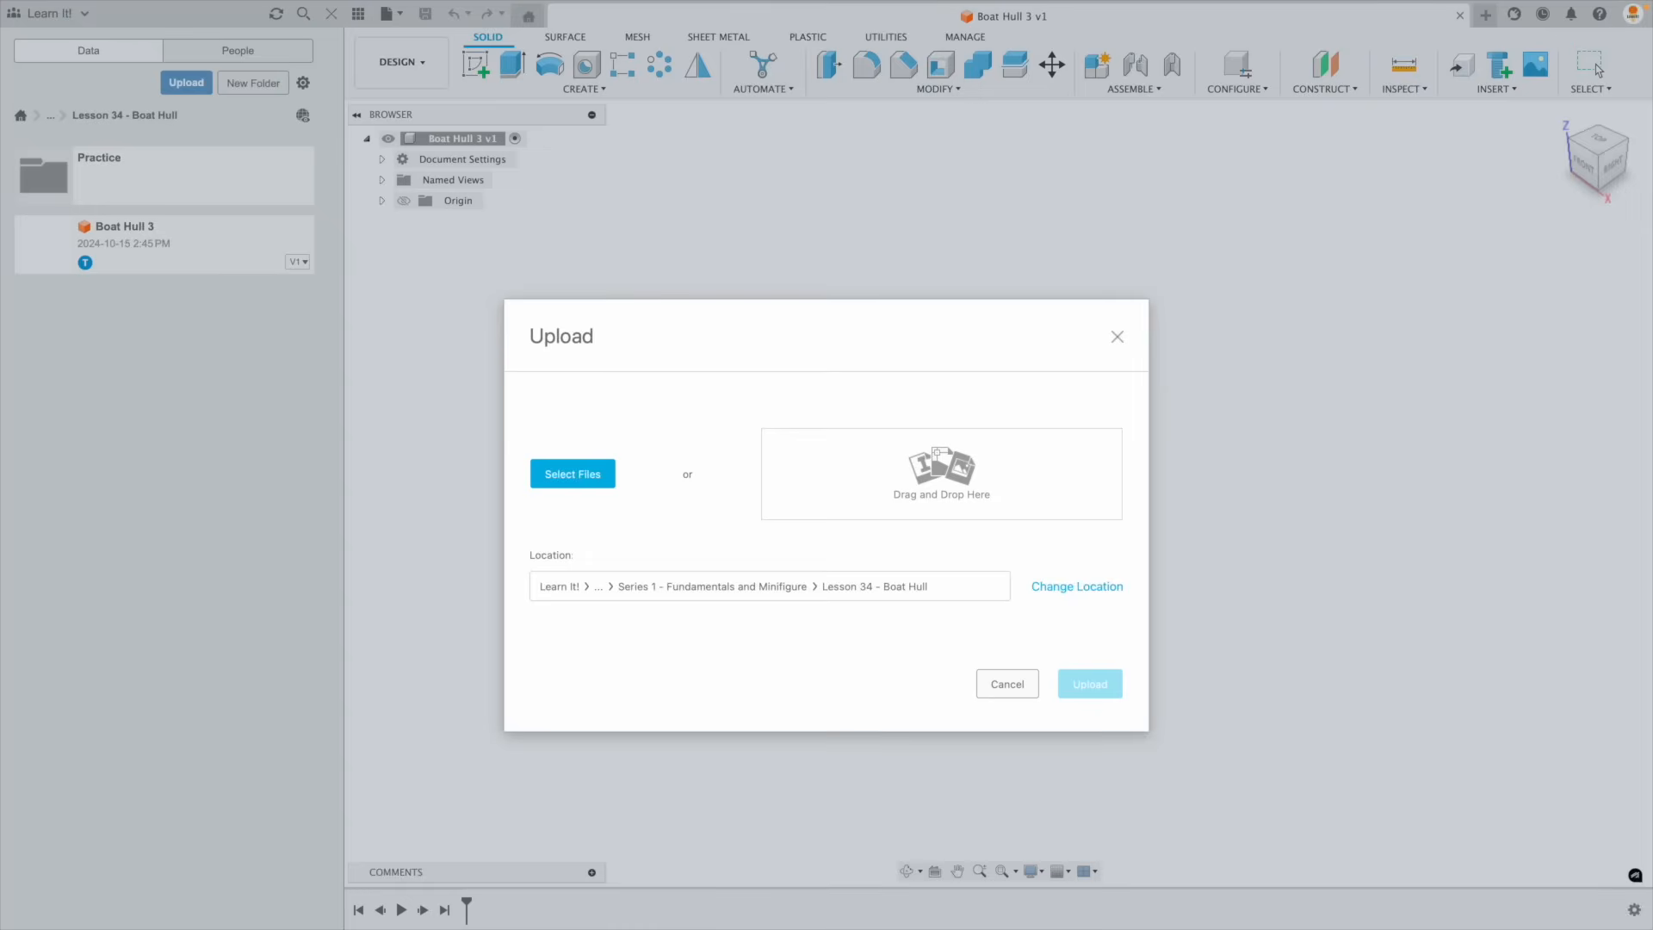
left_click_drag(1250, 878, 912, 475)
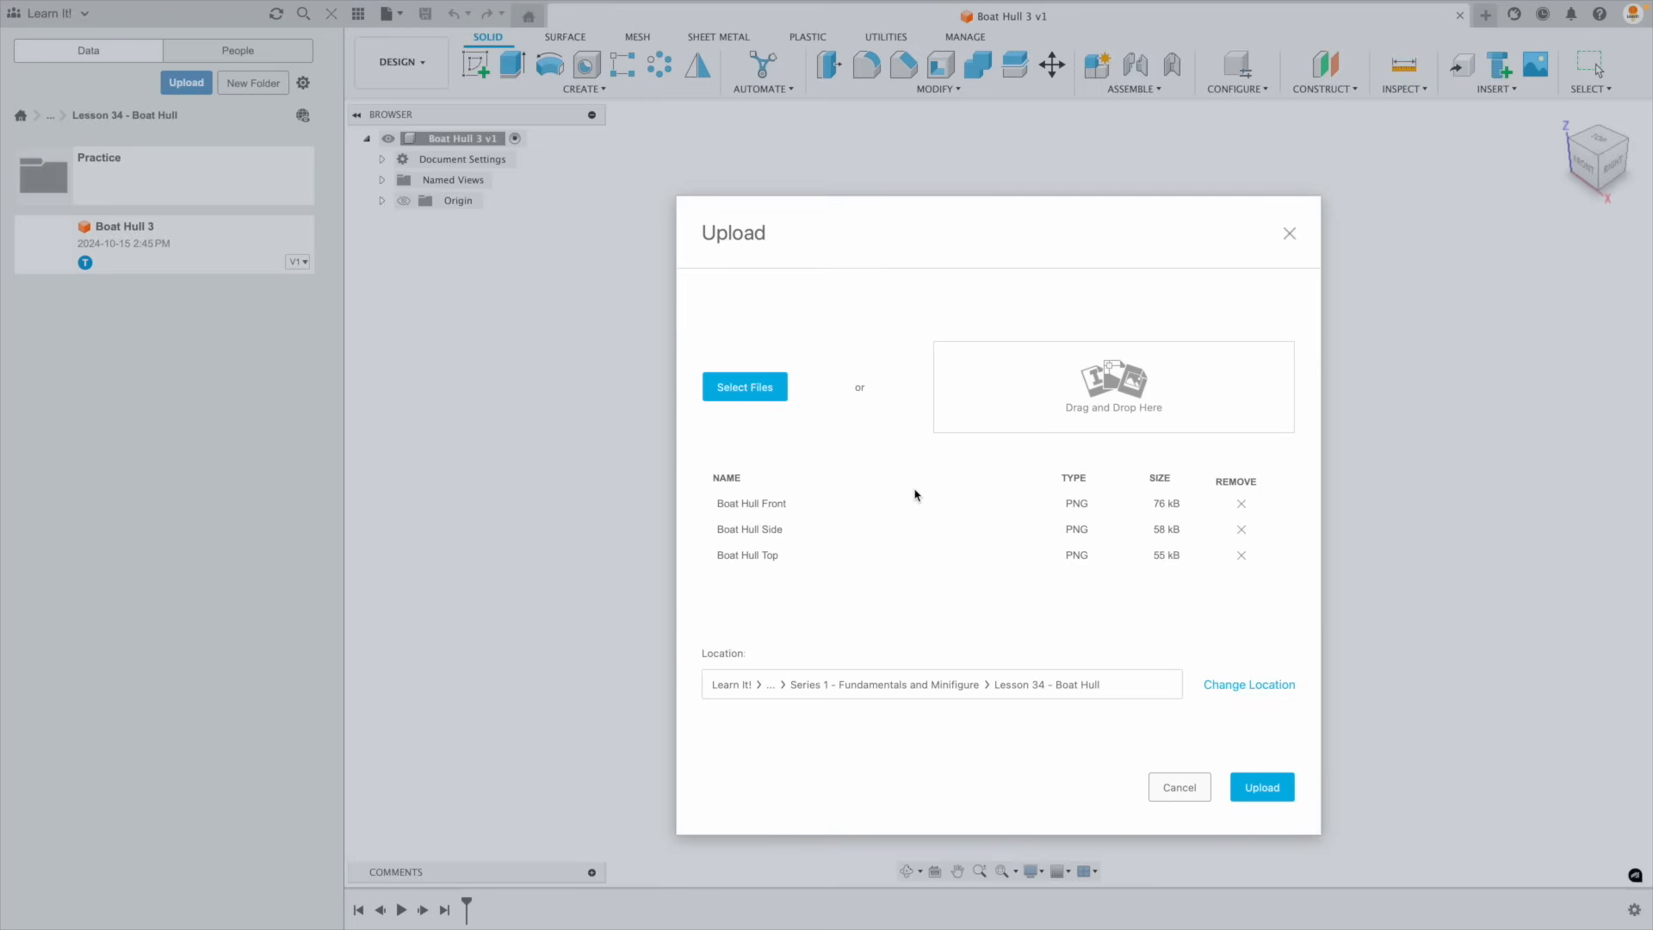
left_click(1262, 787)
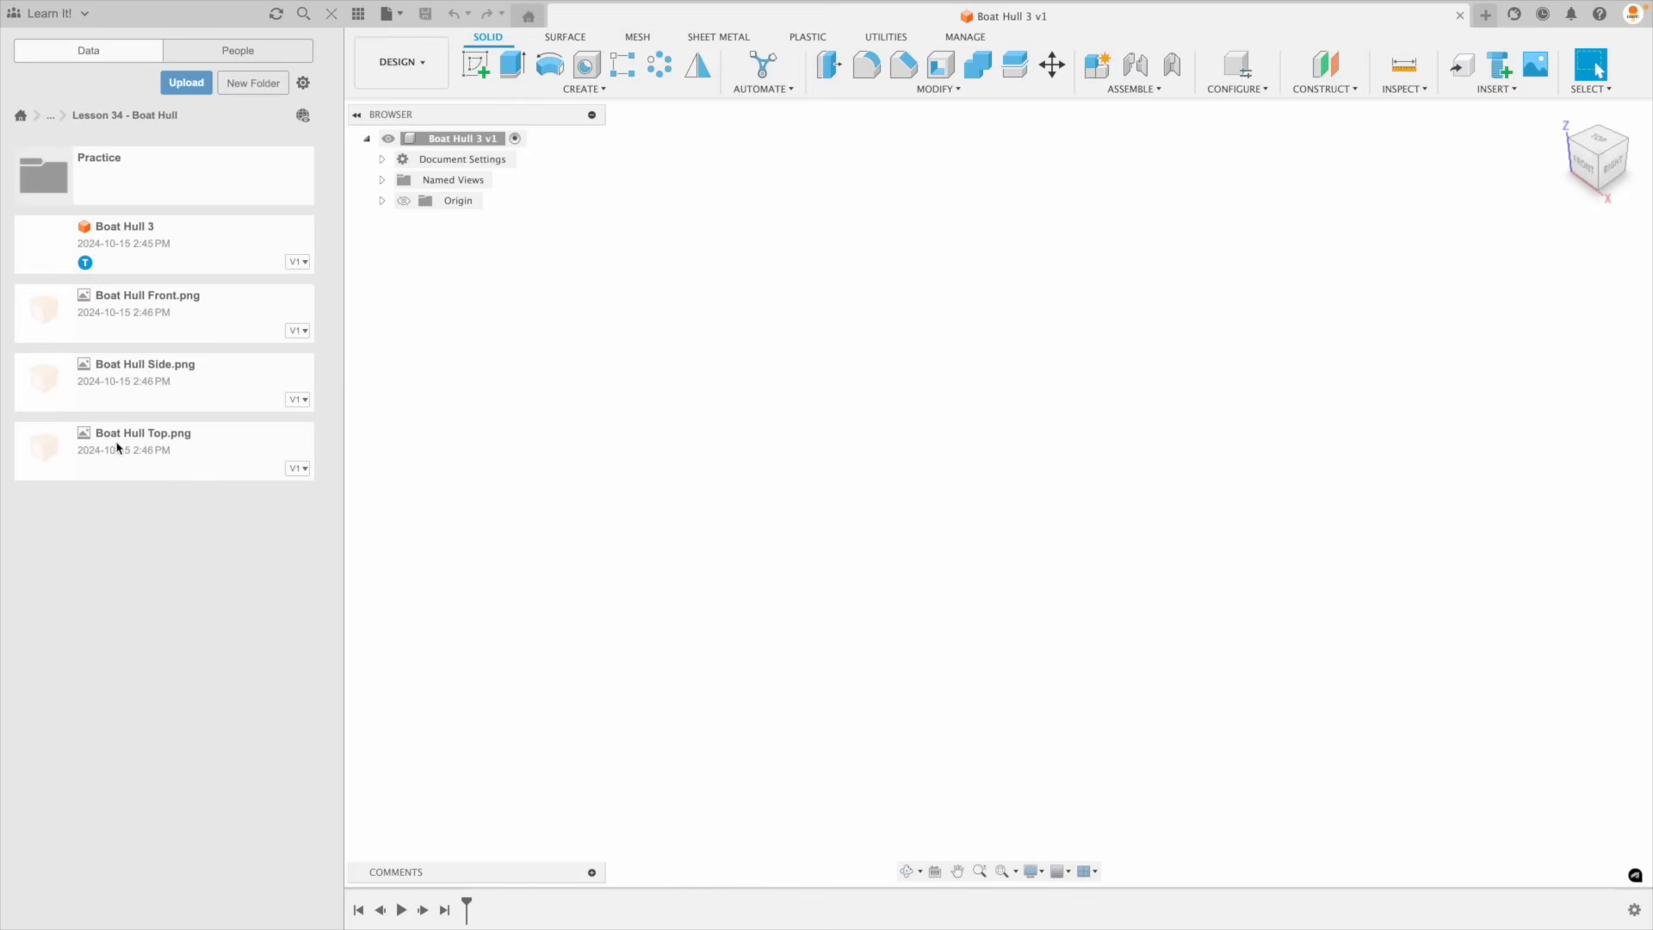
left_click(332, 17)
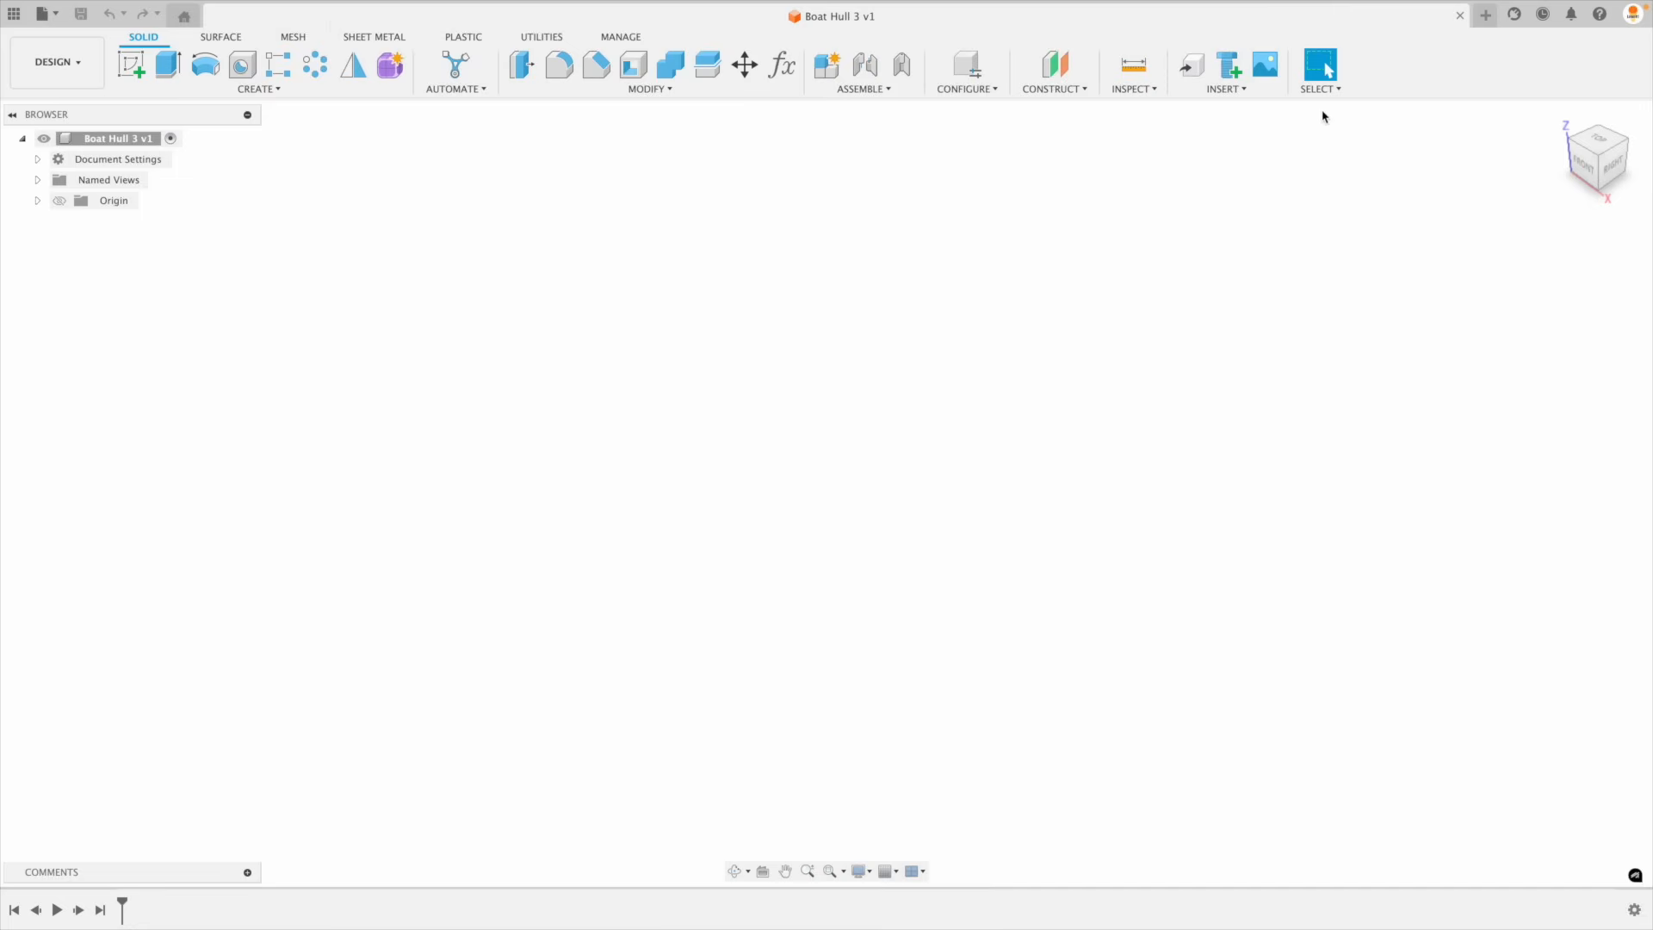
Step: Insert Boat Hull Side.png from the project as a canvas on the XZ origin plane
left_click(1231, 90)
left_click(1240, 181)
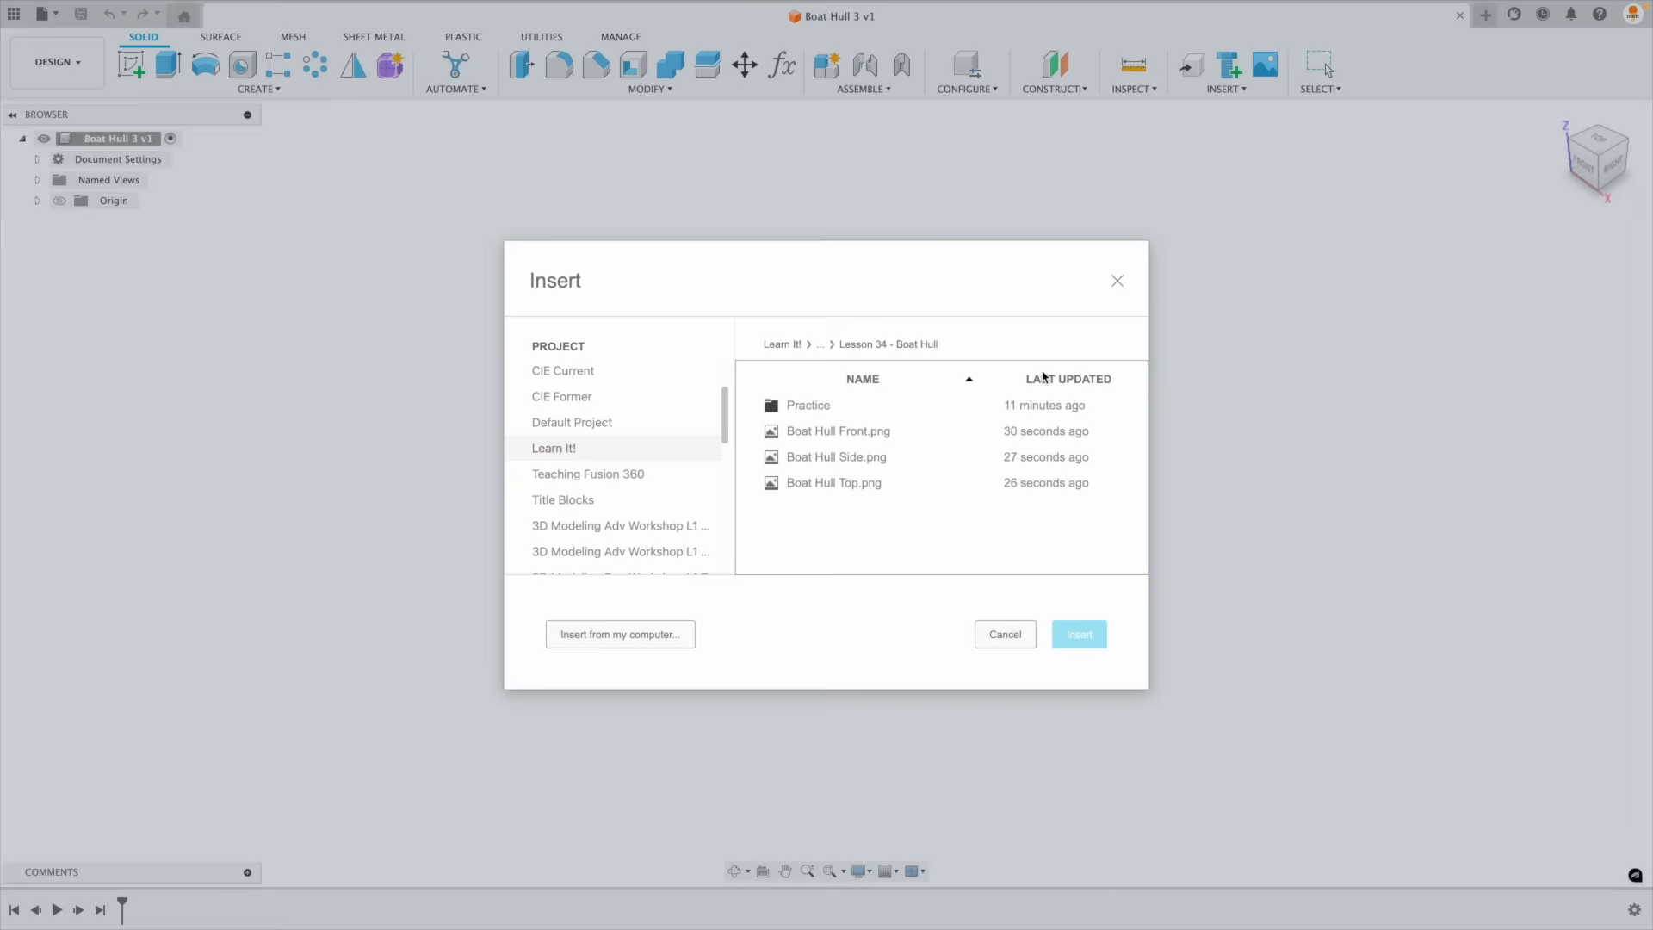
left_click(833, 457)
left_click(1072, 637)
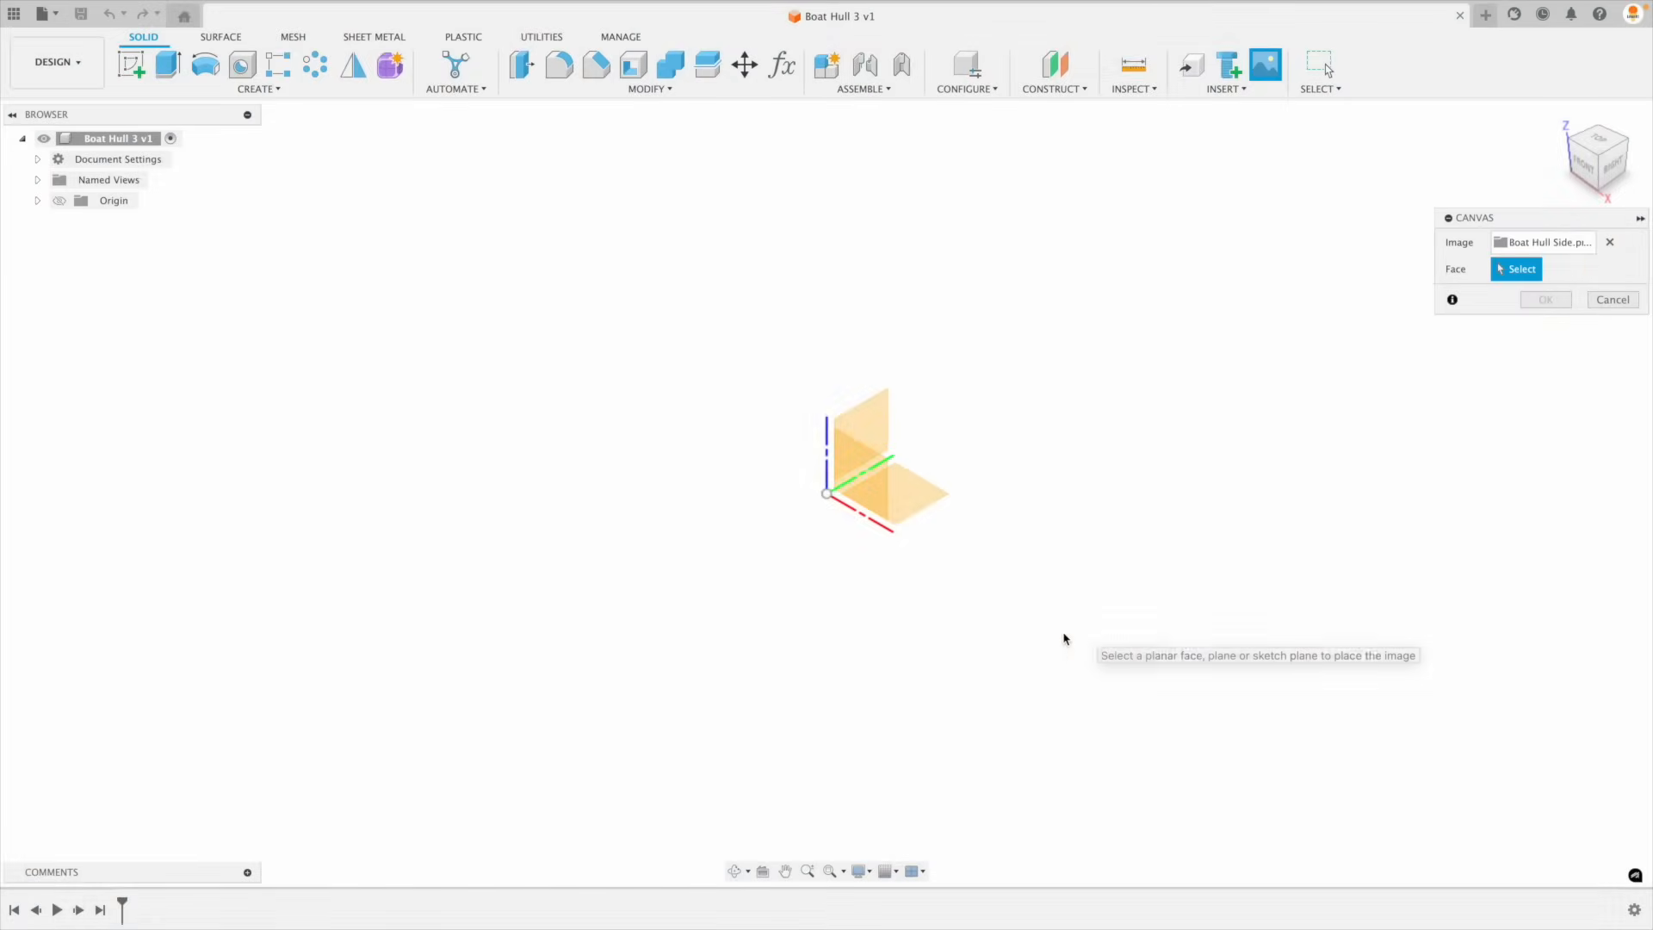
left_click(874, 478)
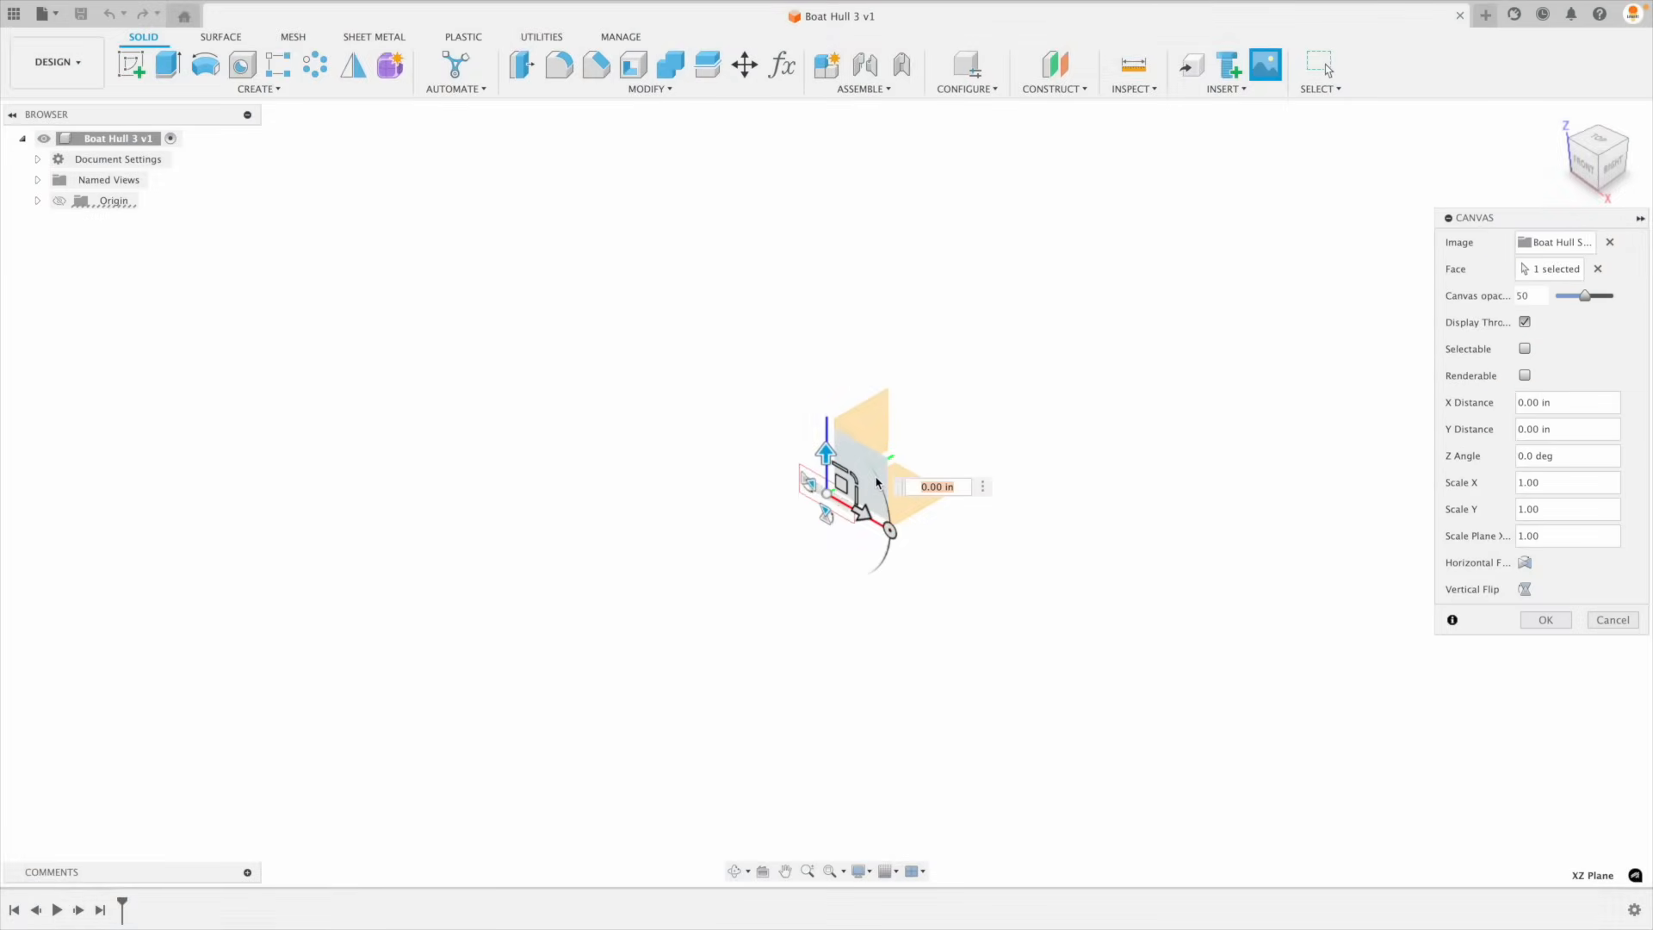
Step: Scale the side image up uniformly by about 15.5, flip it horizontally, and place the canvas
left_click_drag(872, 477, 1406, 353)
left_click_drag(858, 482, 967, 447)
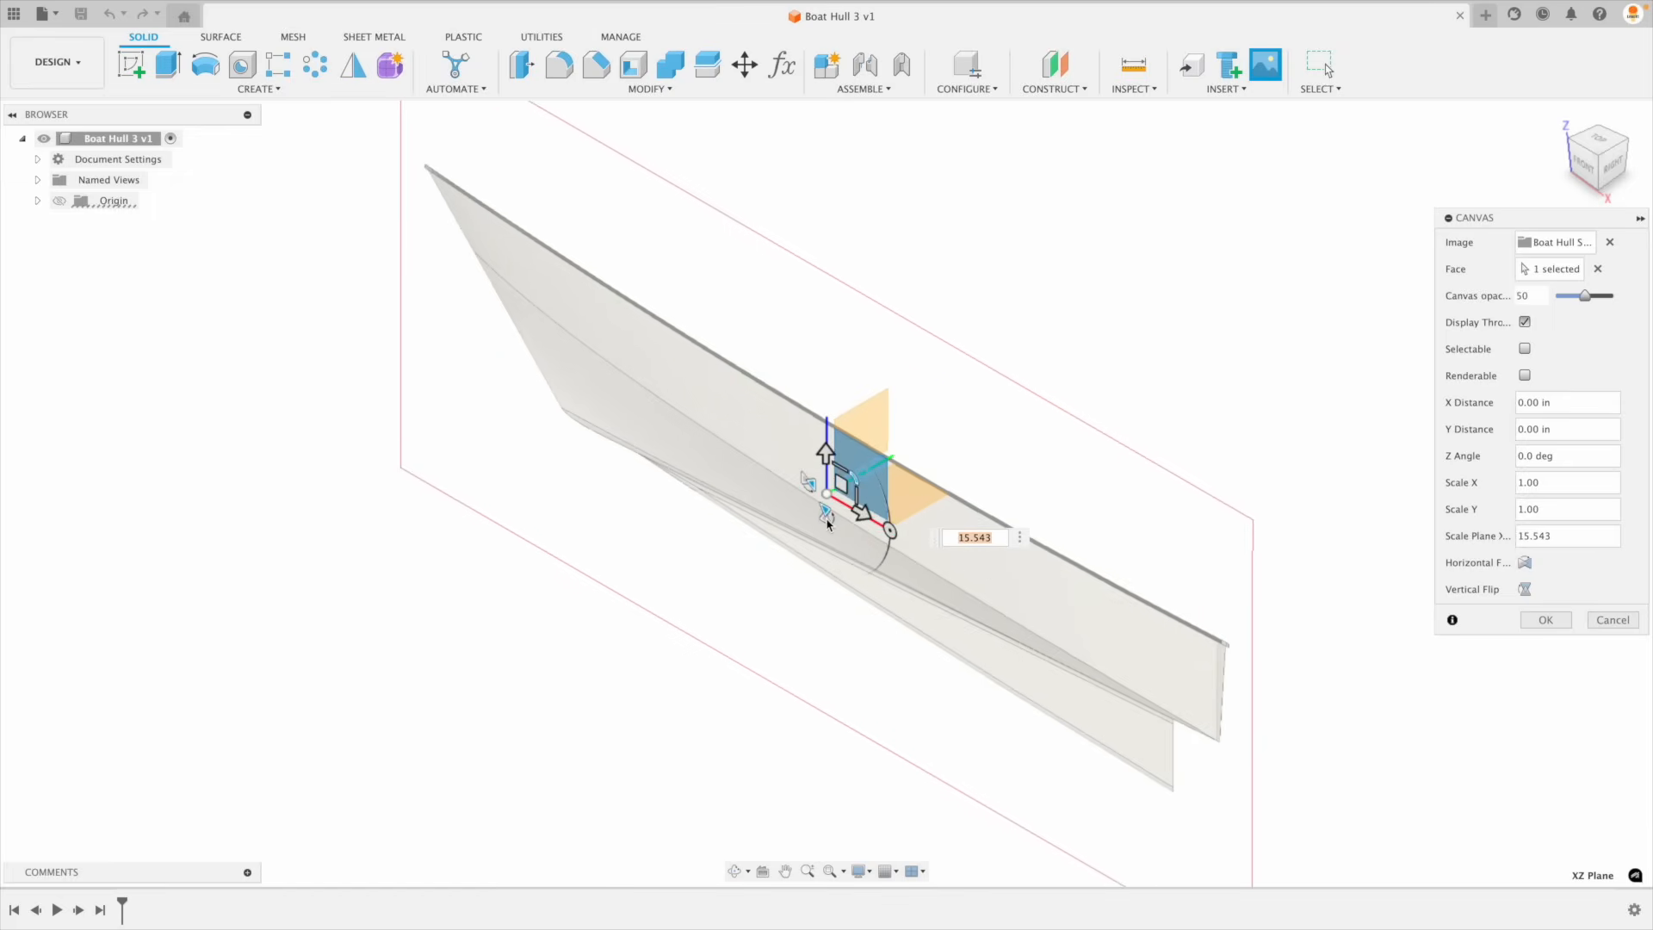
type("1")
key("Return")
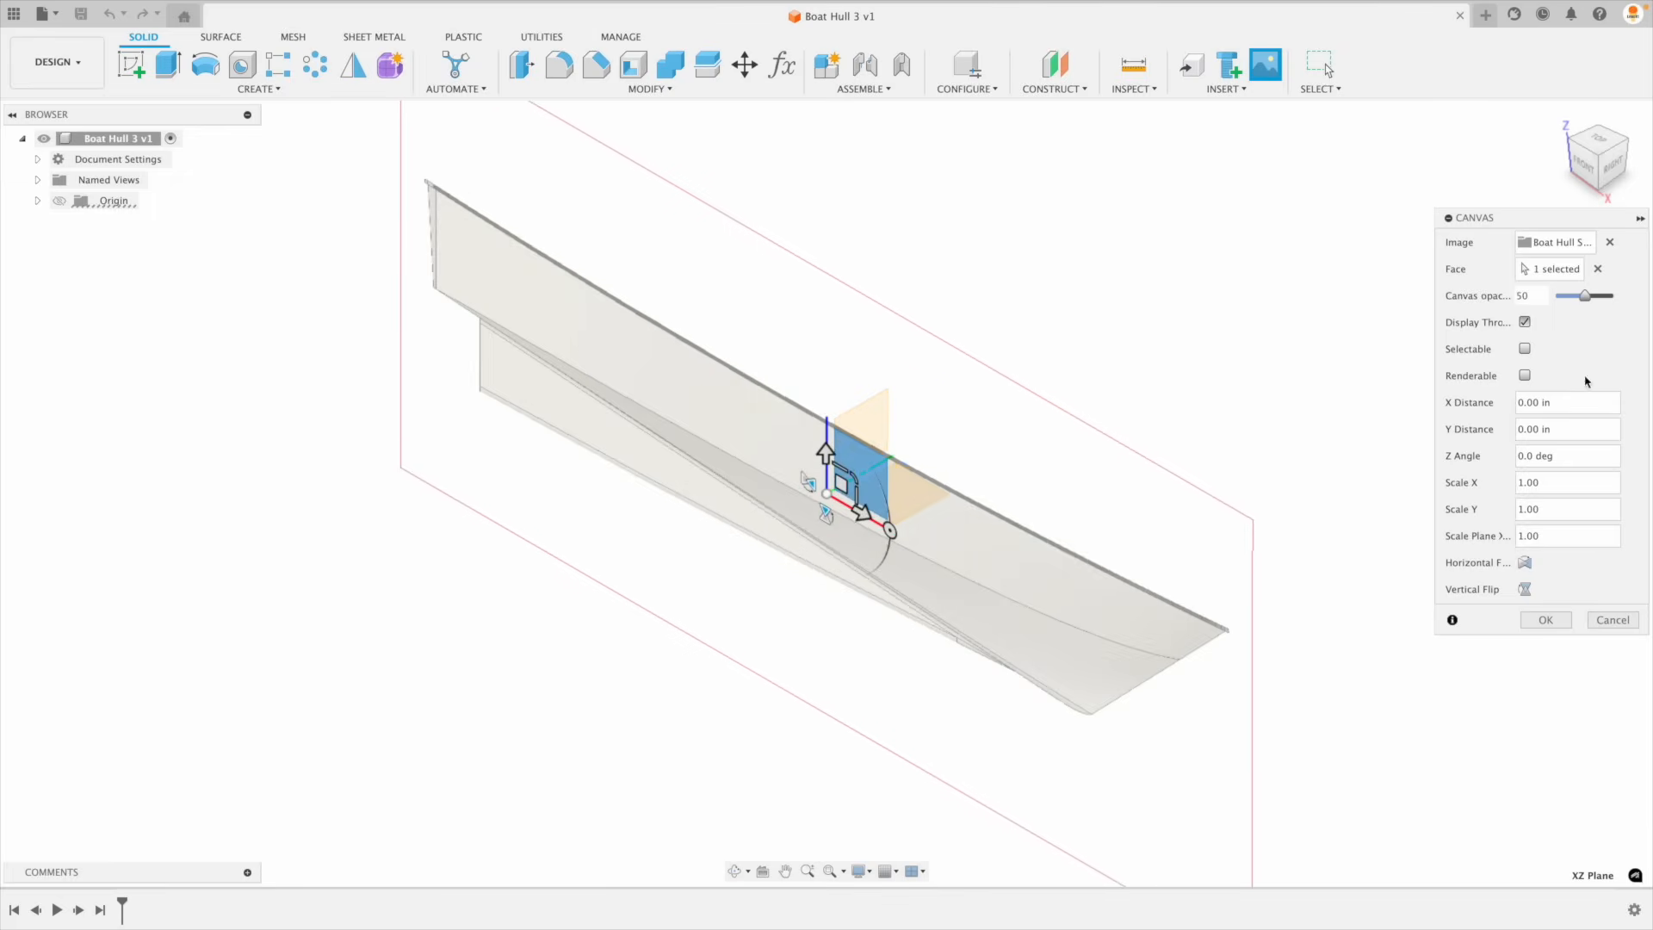
left_click(1593, 167)
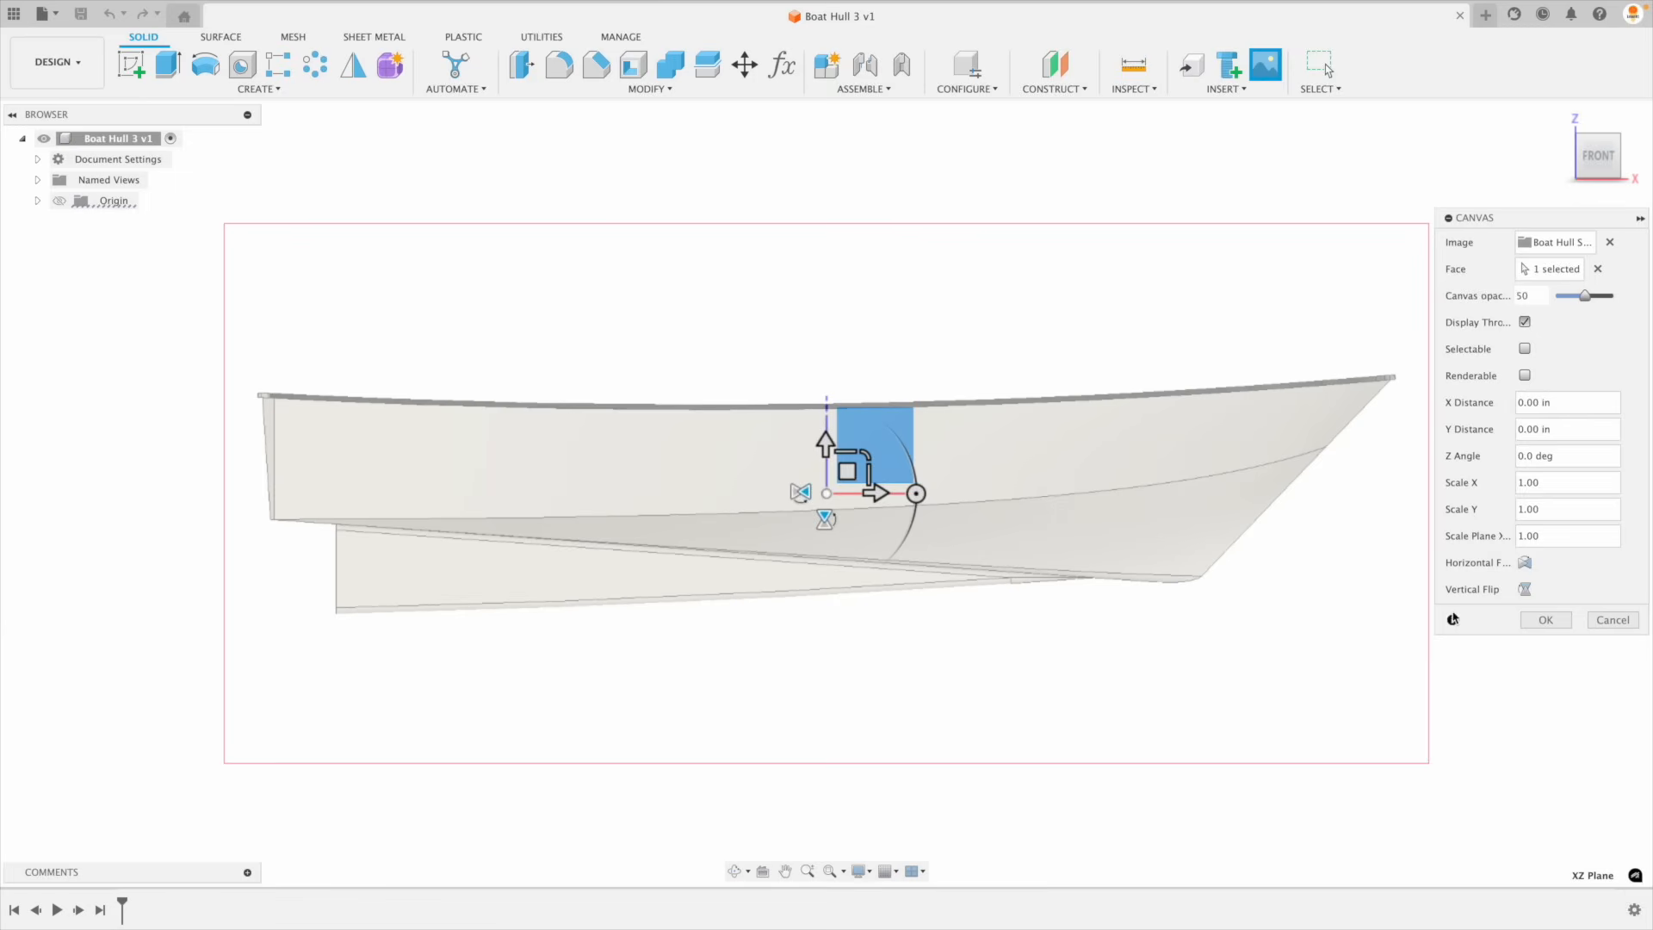
left_click(1544, 621)
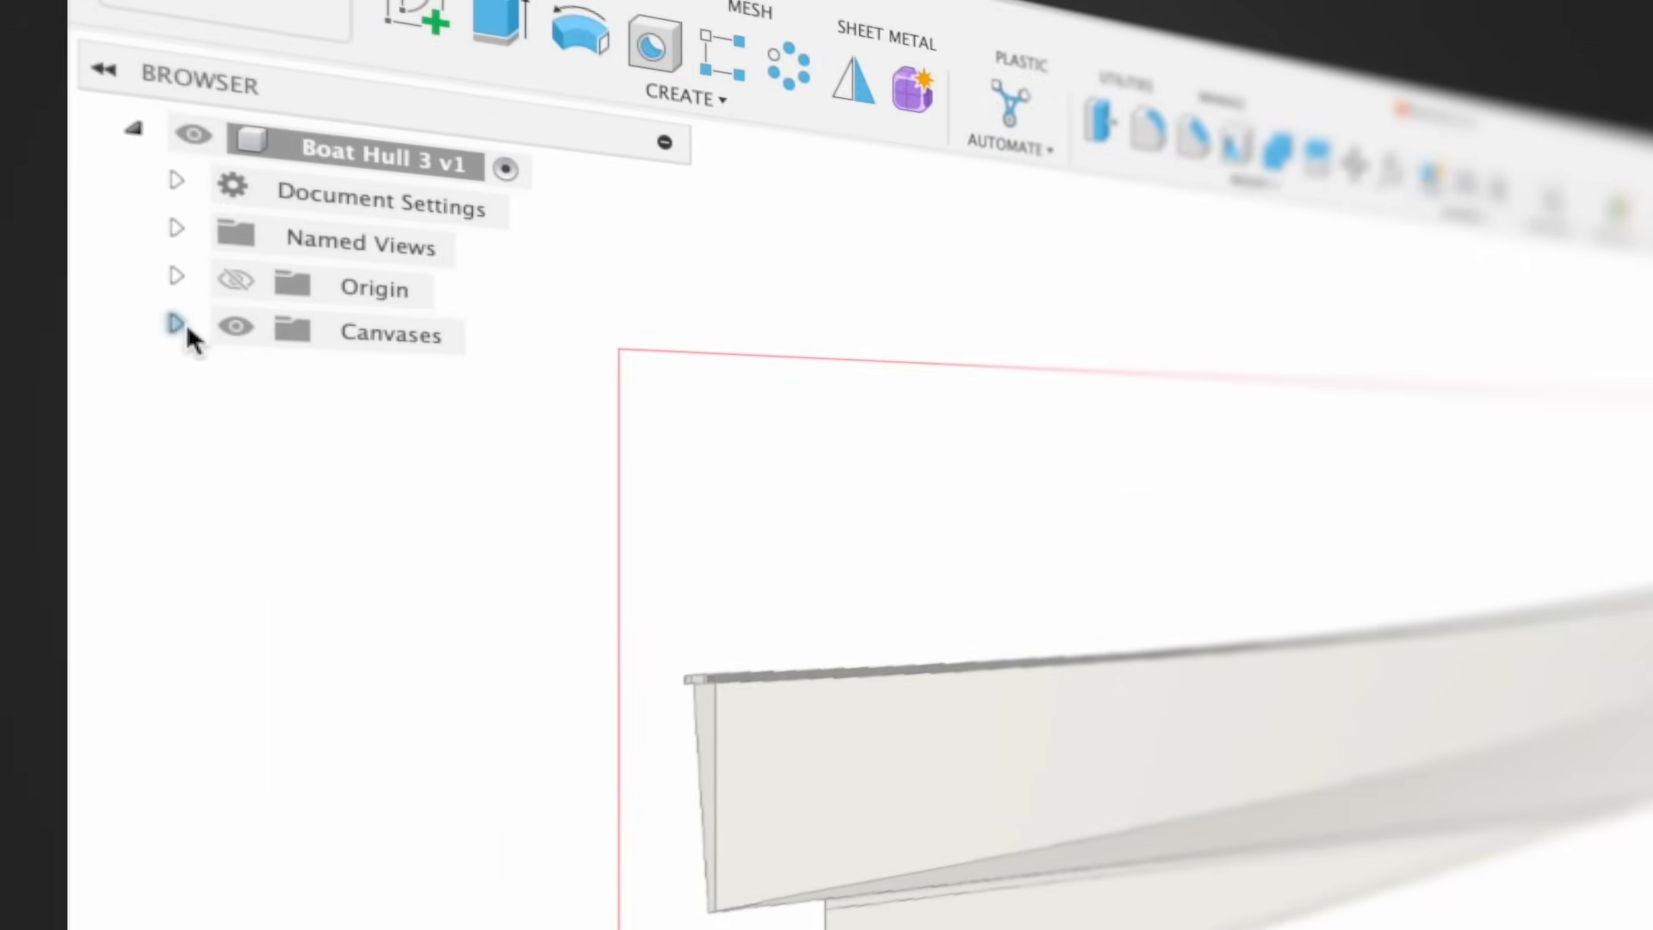
Step: Calibrate the Boat Hull Side canvas to 60 feet between the ends of the hull's top edge, and show the document units
left_click(176, 325)
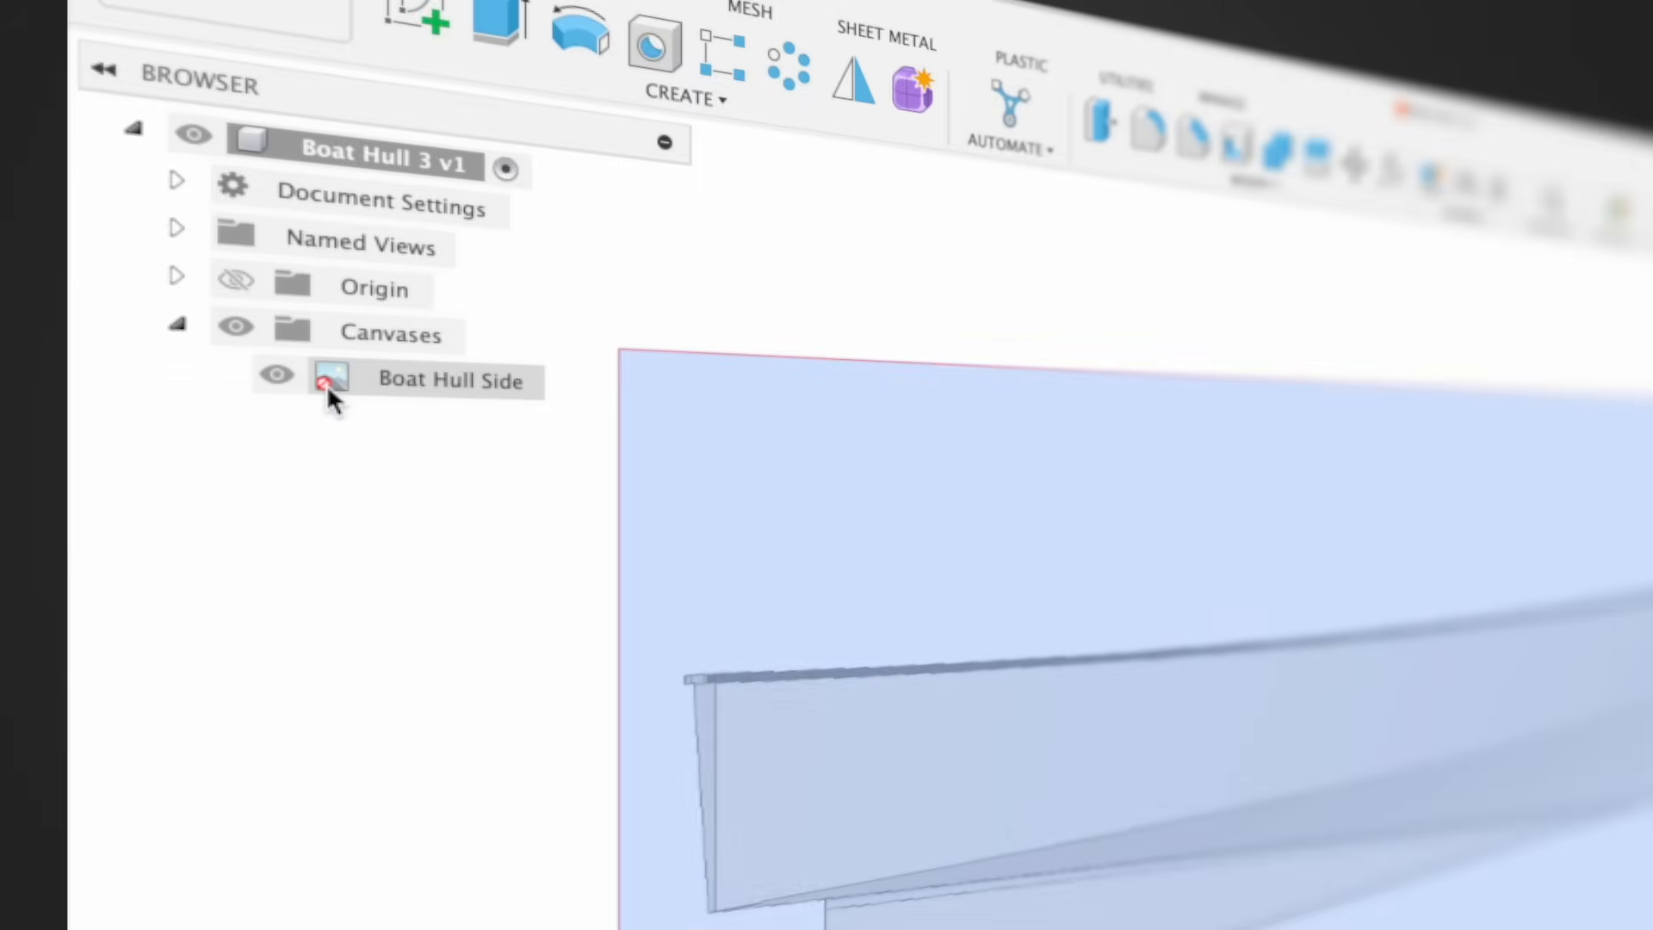
right_click(339, 382)
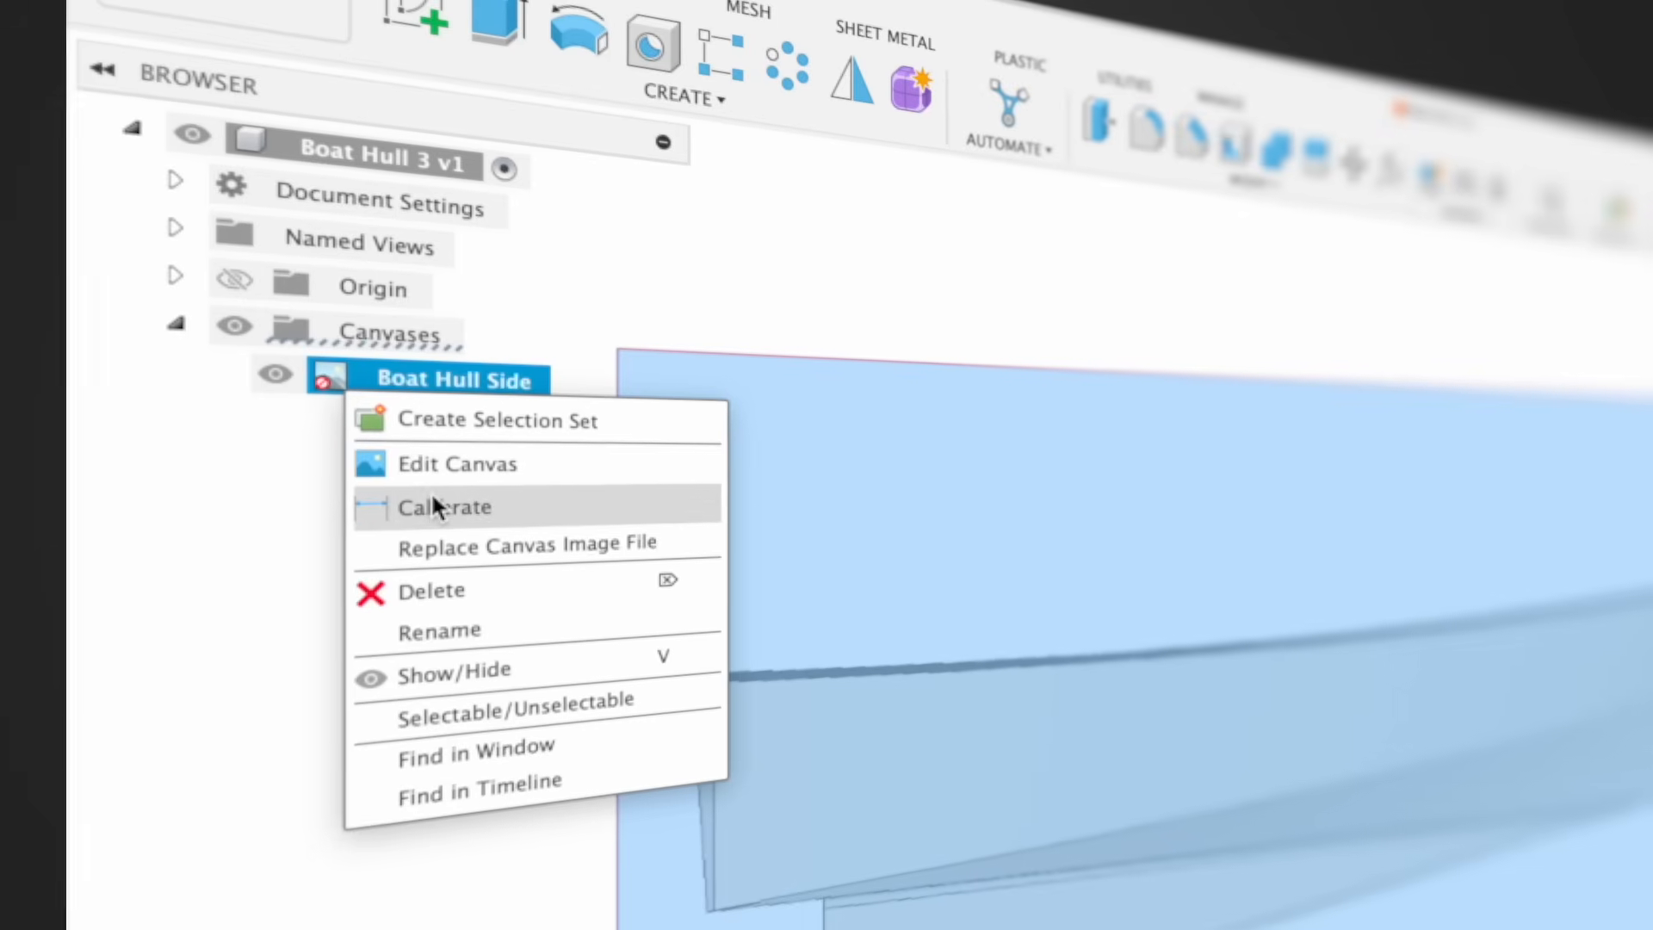
left_click(431, 492)
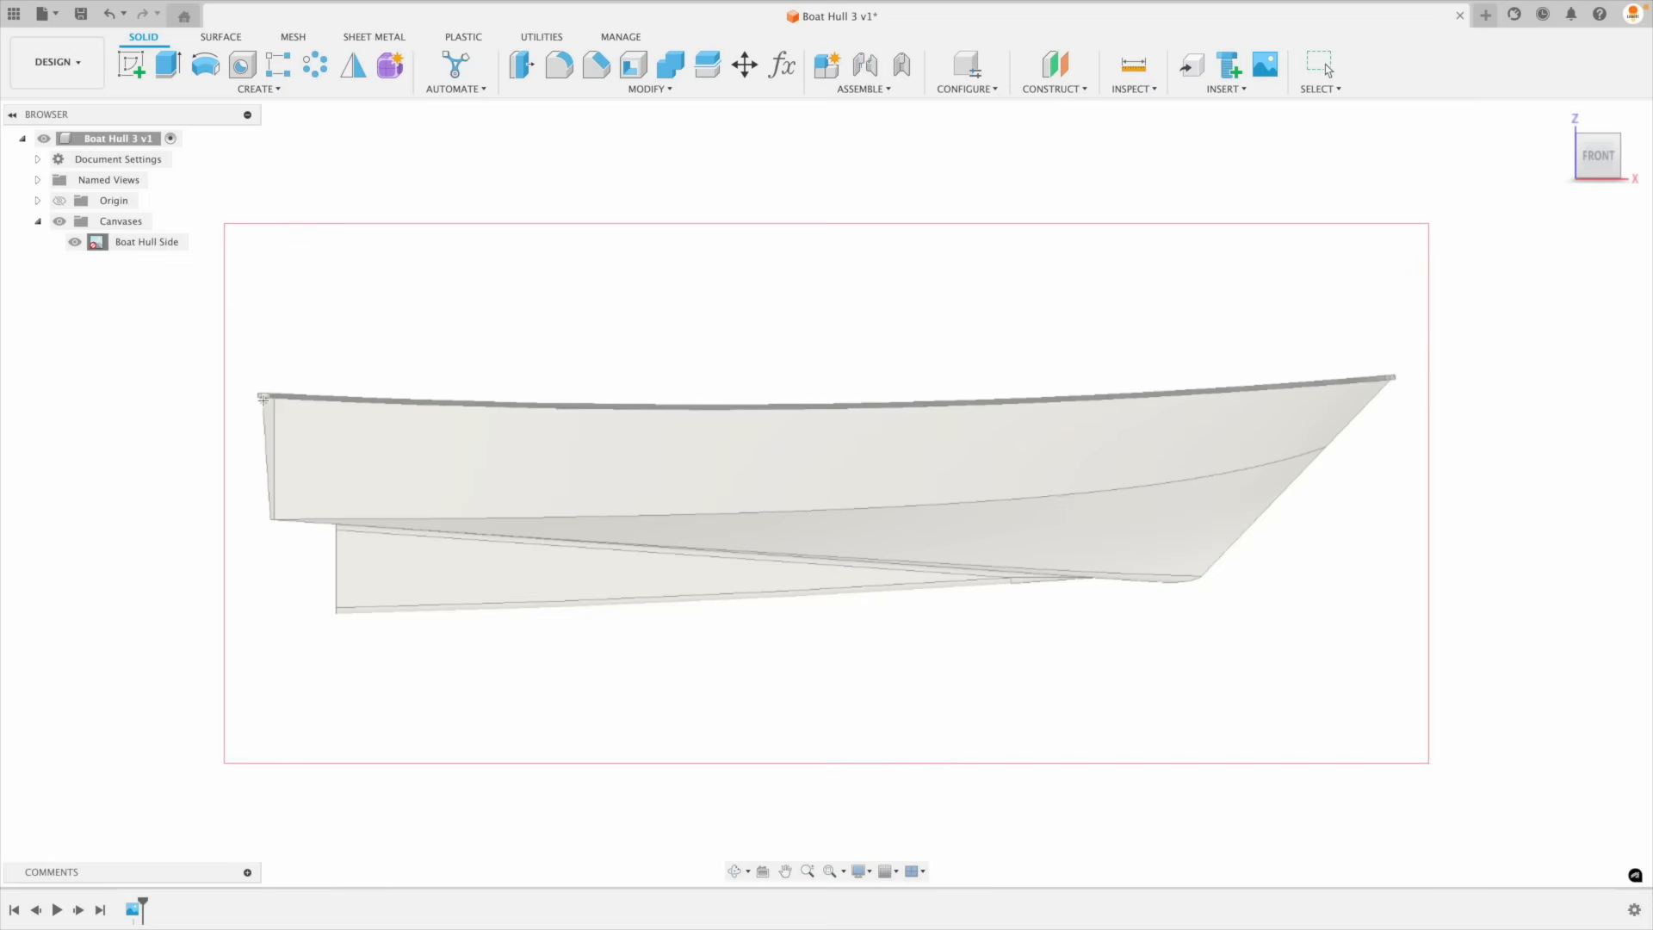
left_click(1390, 379)
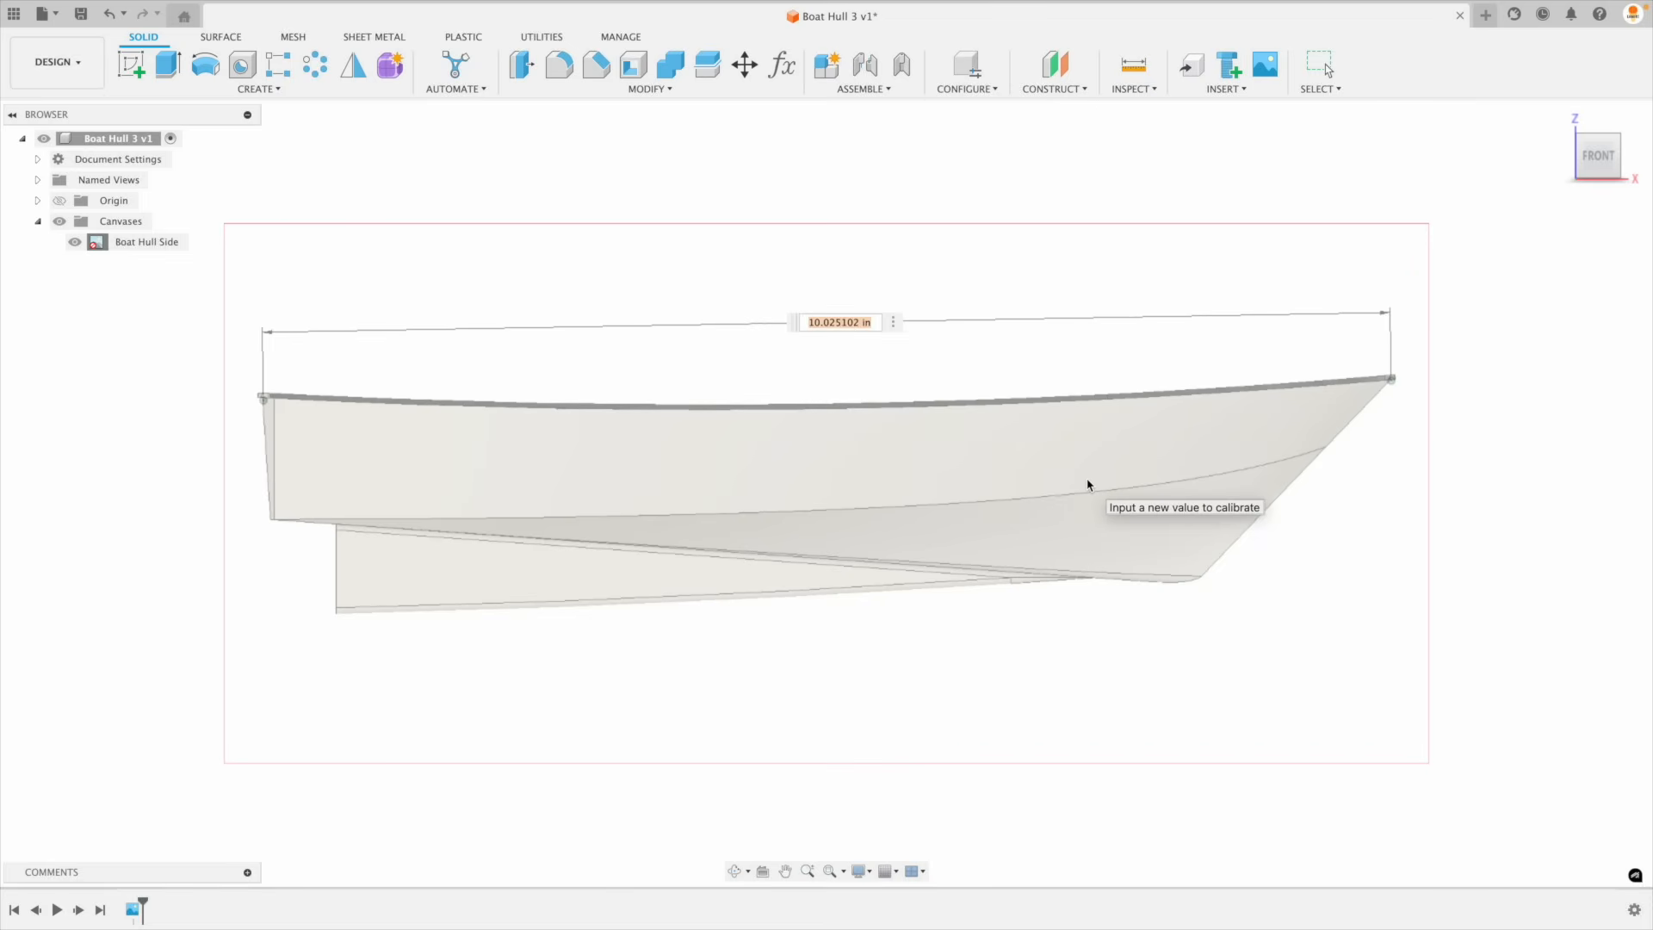
type("60")
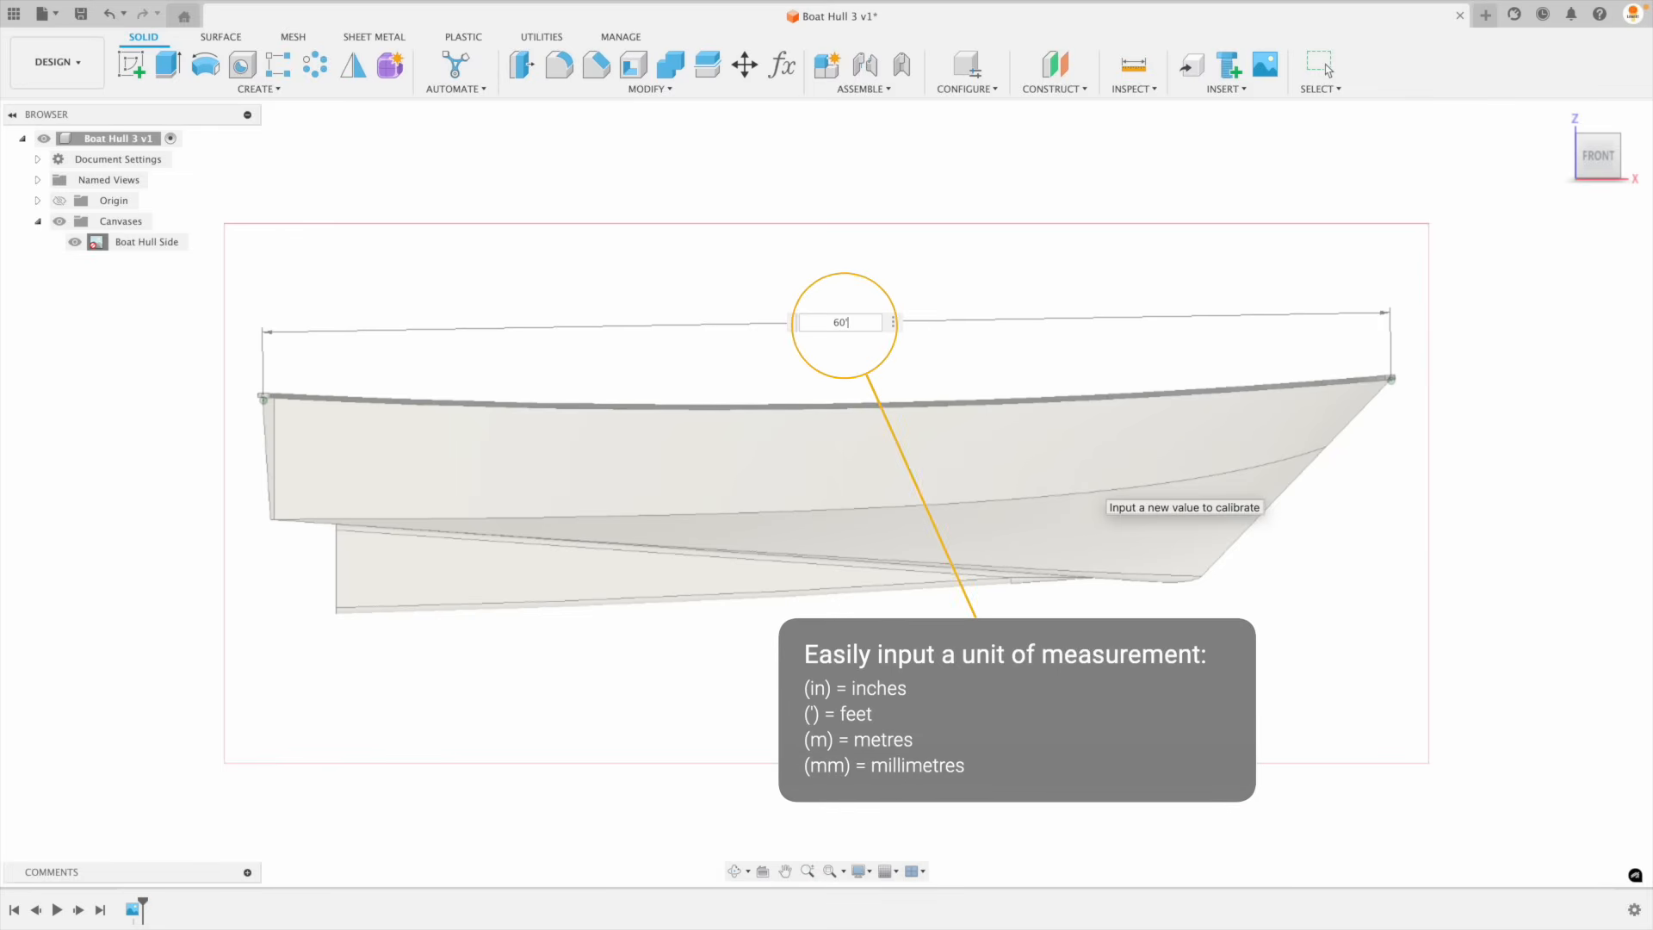
left_click(38, 160)
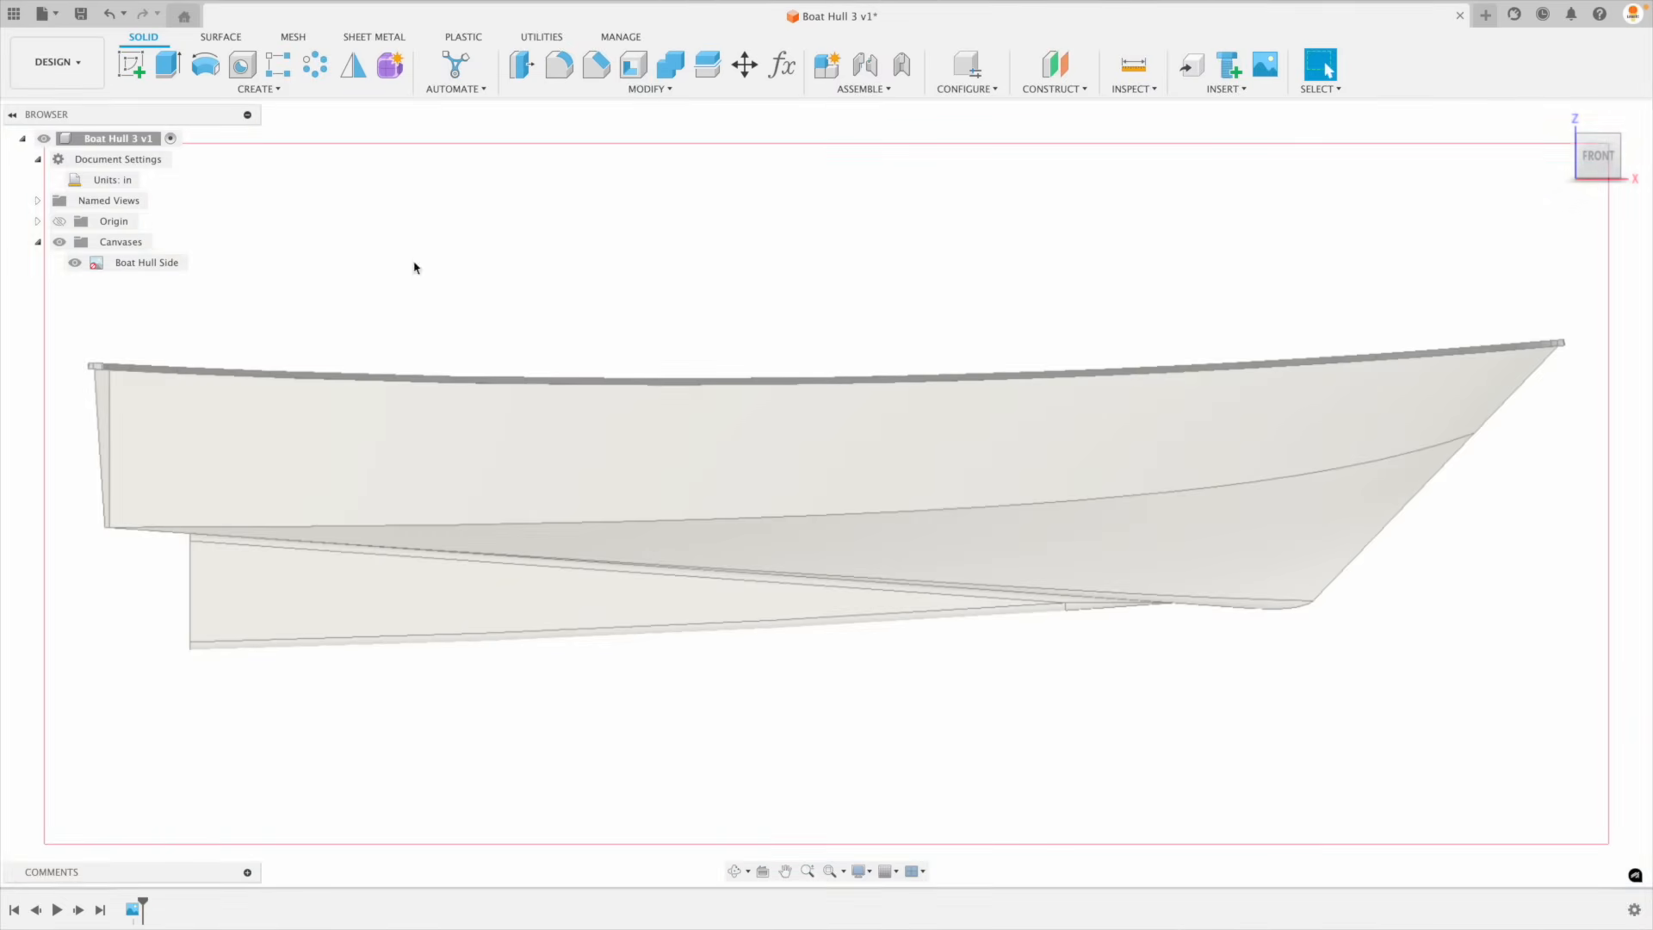
right_click(96, 267)
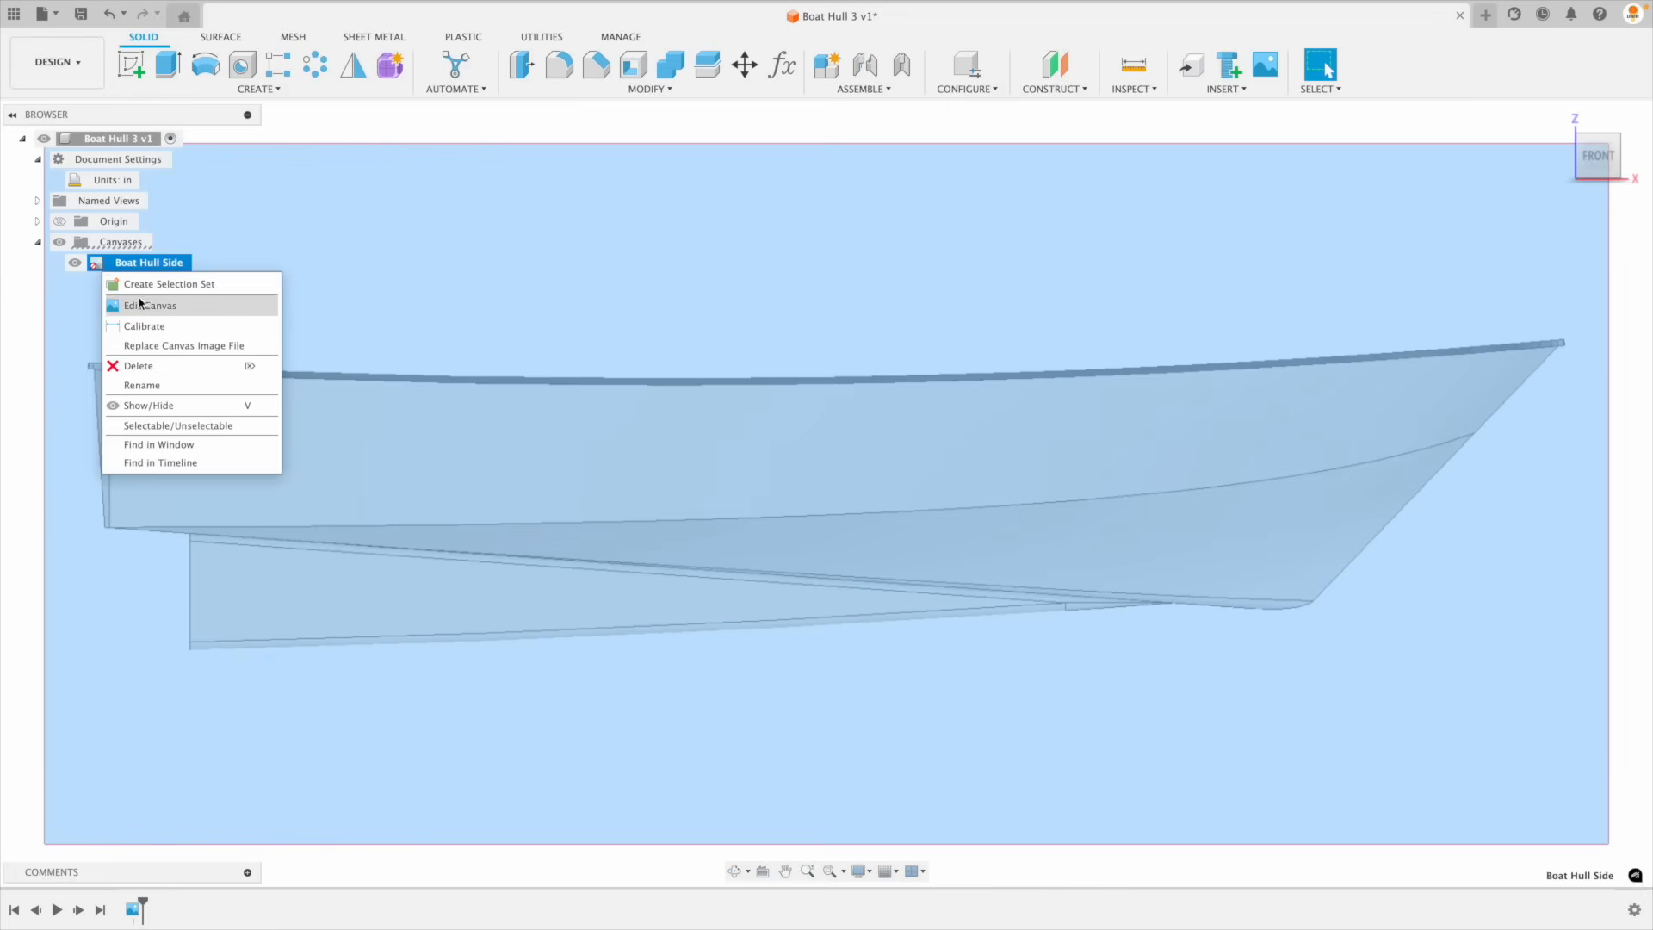
left_click(147, 308)
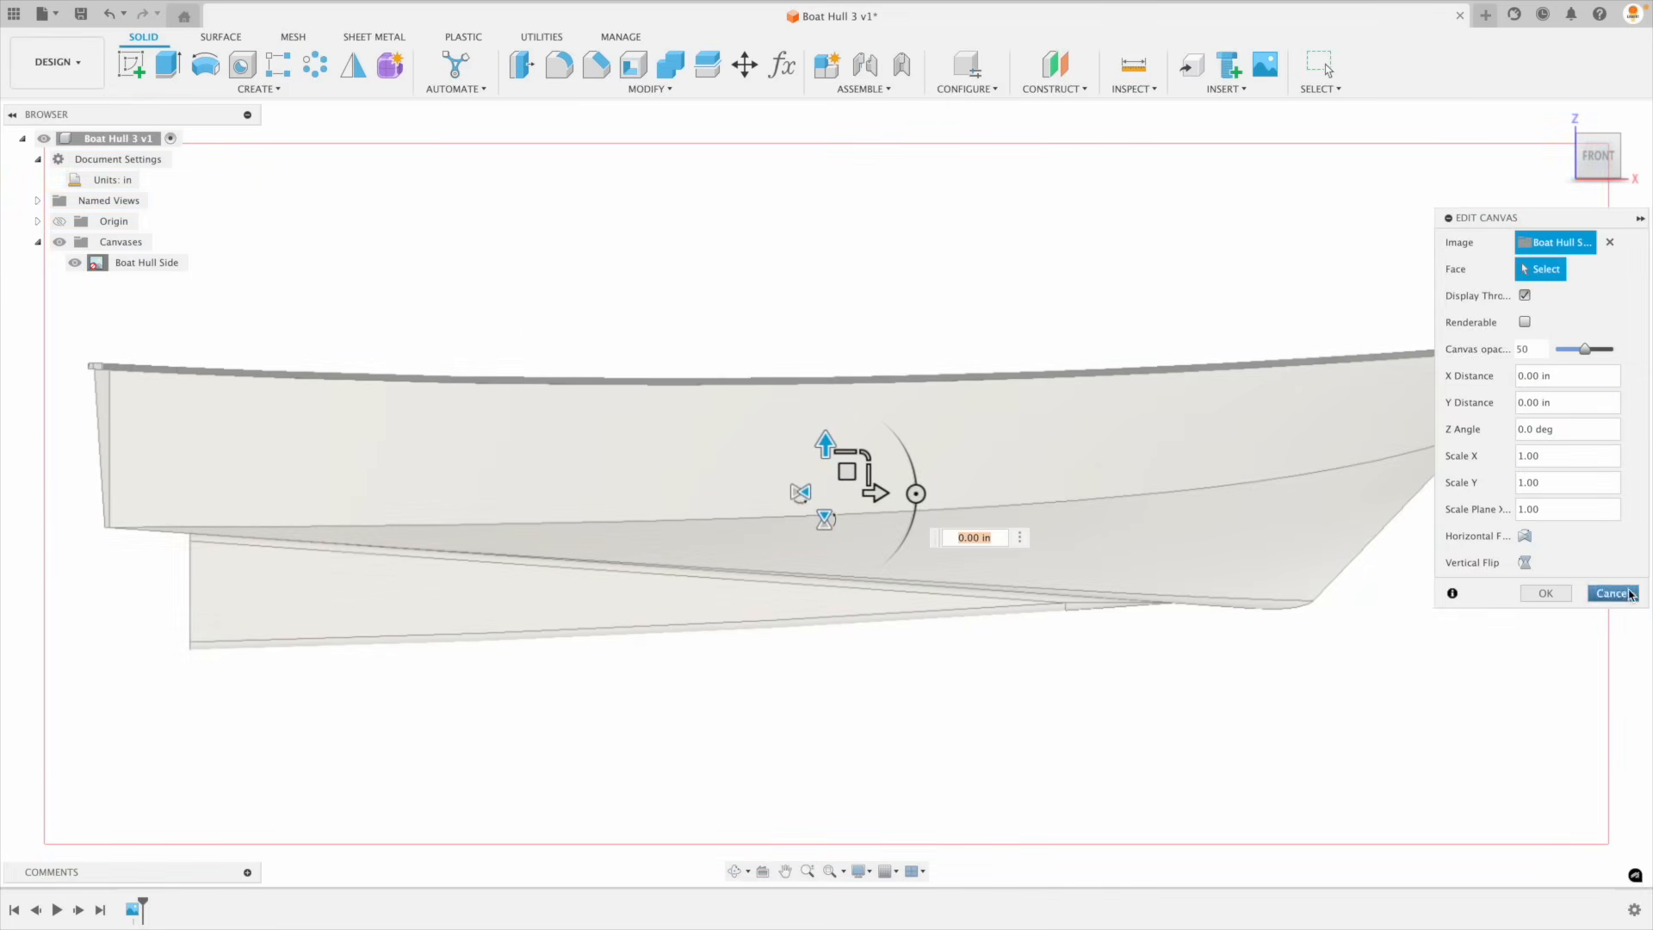
left_click(1612, 594)
Step: Recalibrate the Boat Hull Side canvas to 720 in between the stern and bow ends of the hull's top edge
left_click(137, 262)
right_click(138, 263)
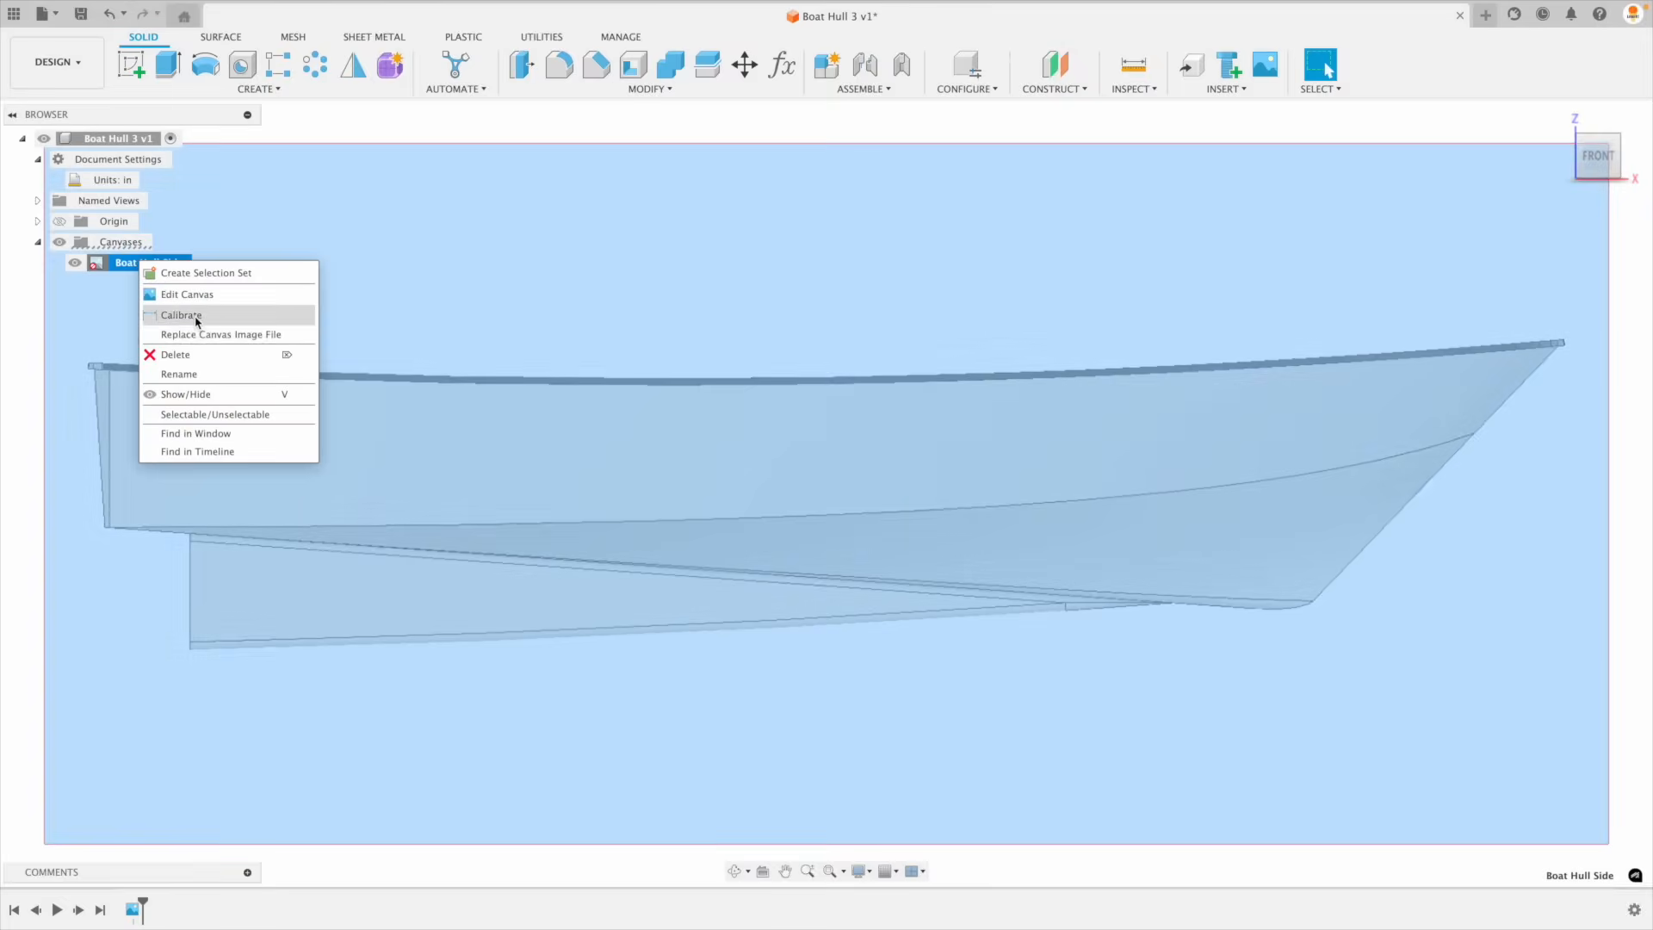
left_click(164, 335)
left_click(96, 372)
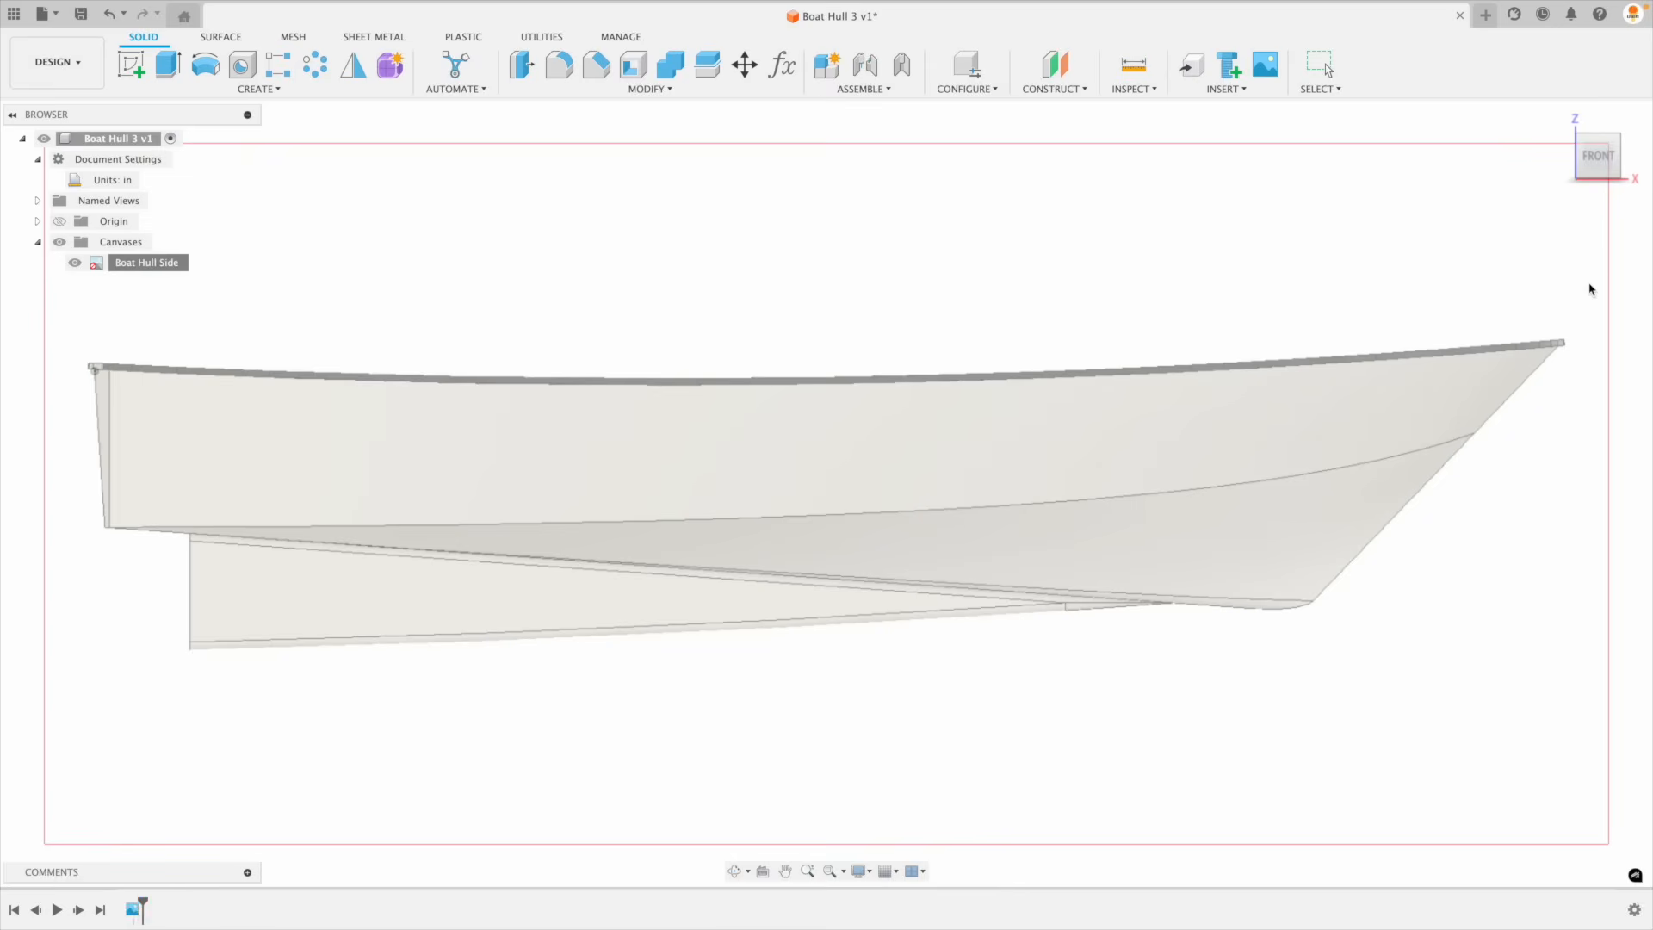
left_click(1559, 343)
type("720")
key("Return")
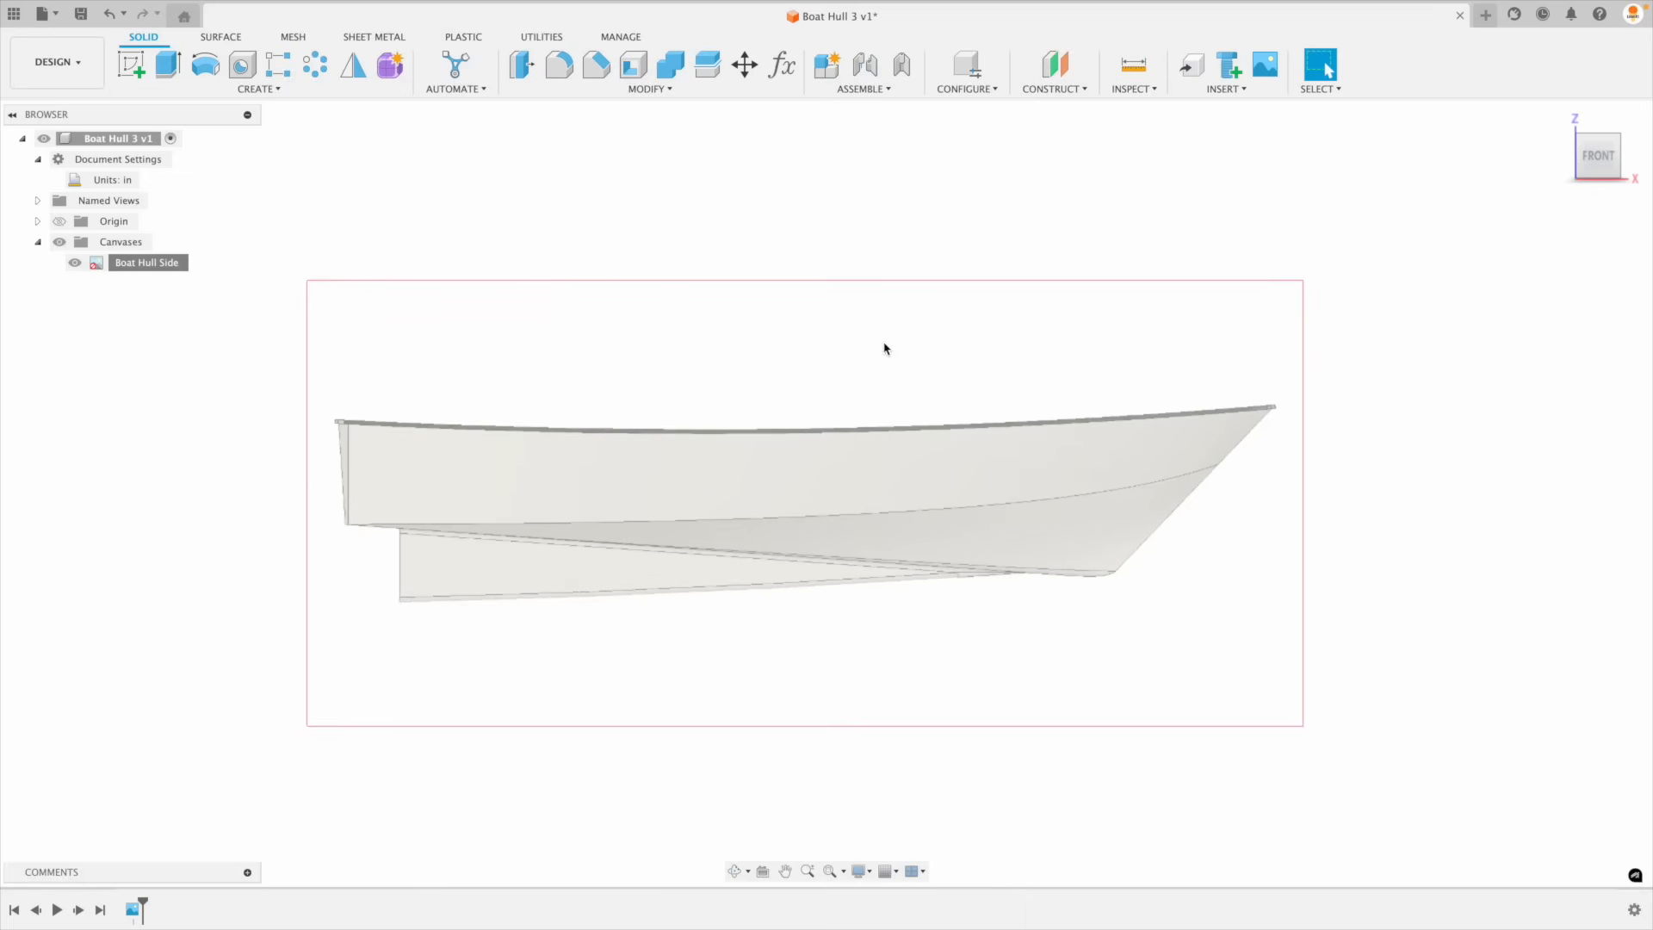
Step: Edit the Boat Hull Side canvas with the origin shown, moving it about 65.1 in in X and -15.9 in in Y
right_click(105, 270)
left_click(114, 302)
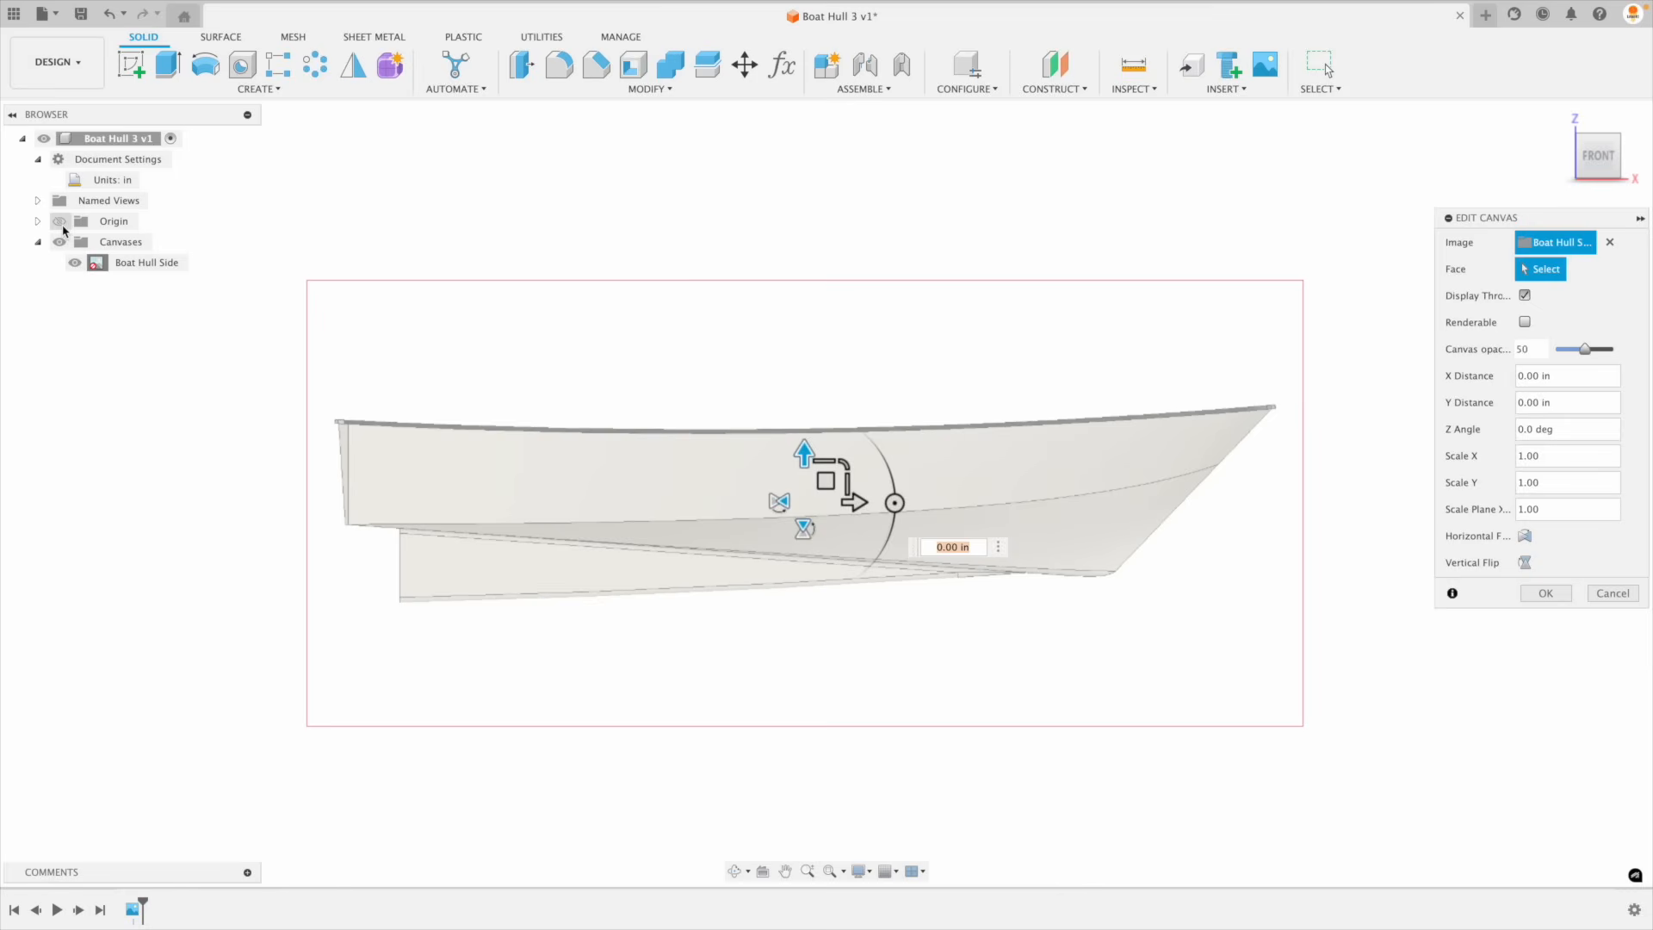
left_click_drag(832, 485, 814, 580)
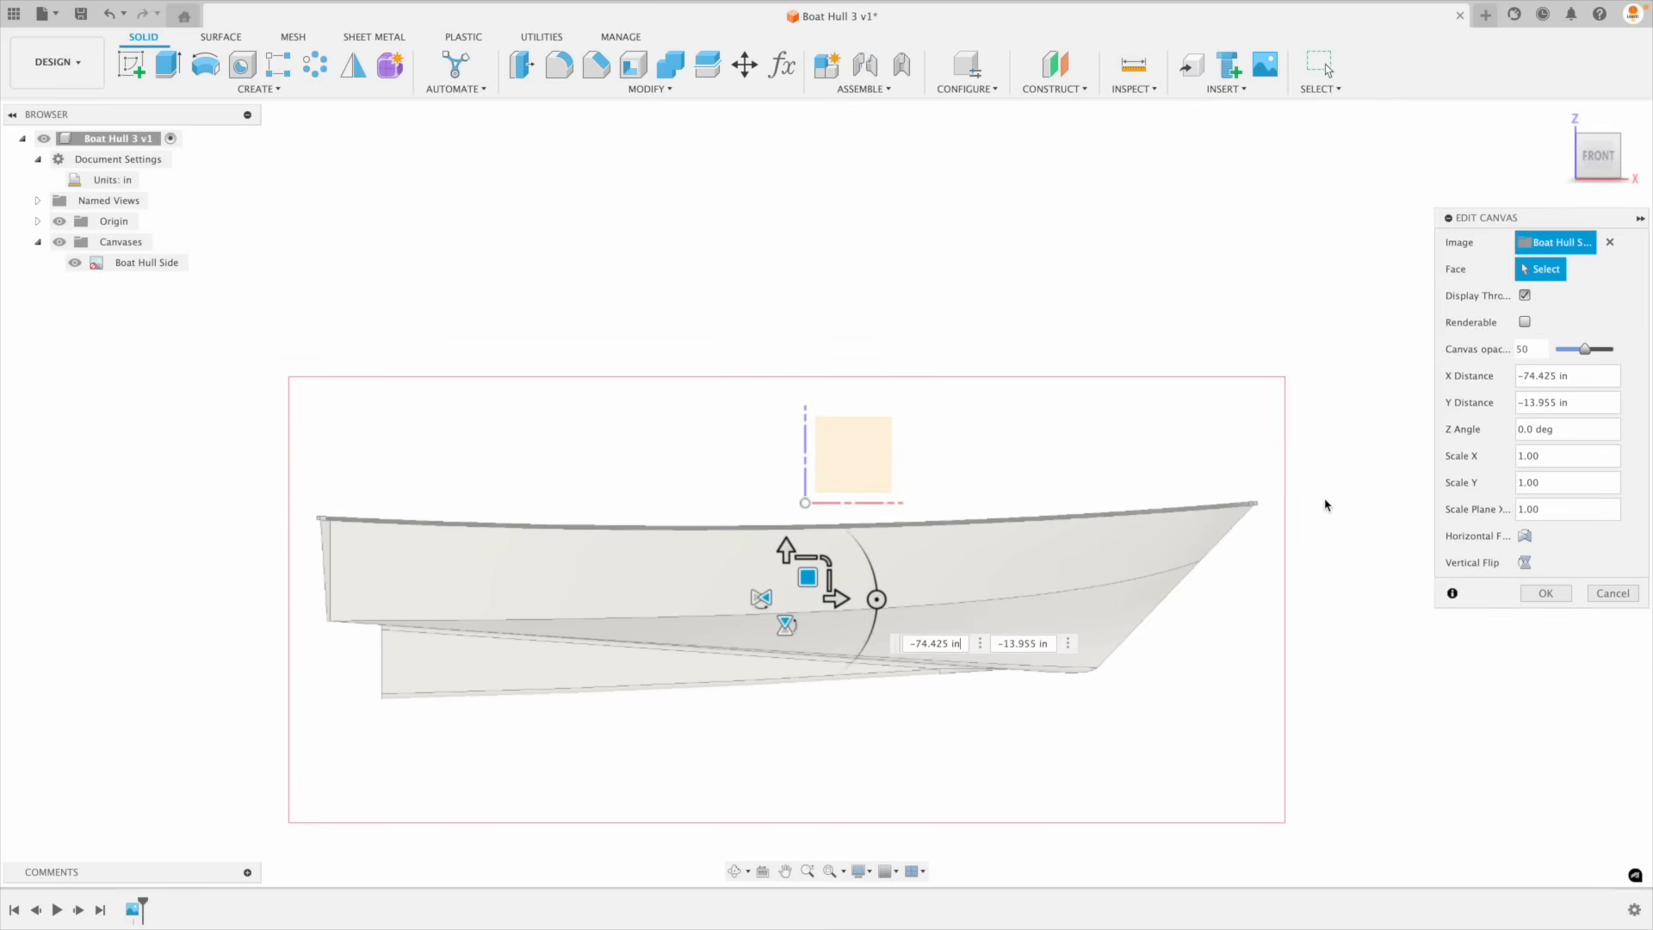
left_click_drag(807, 575, 815, 403)
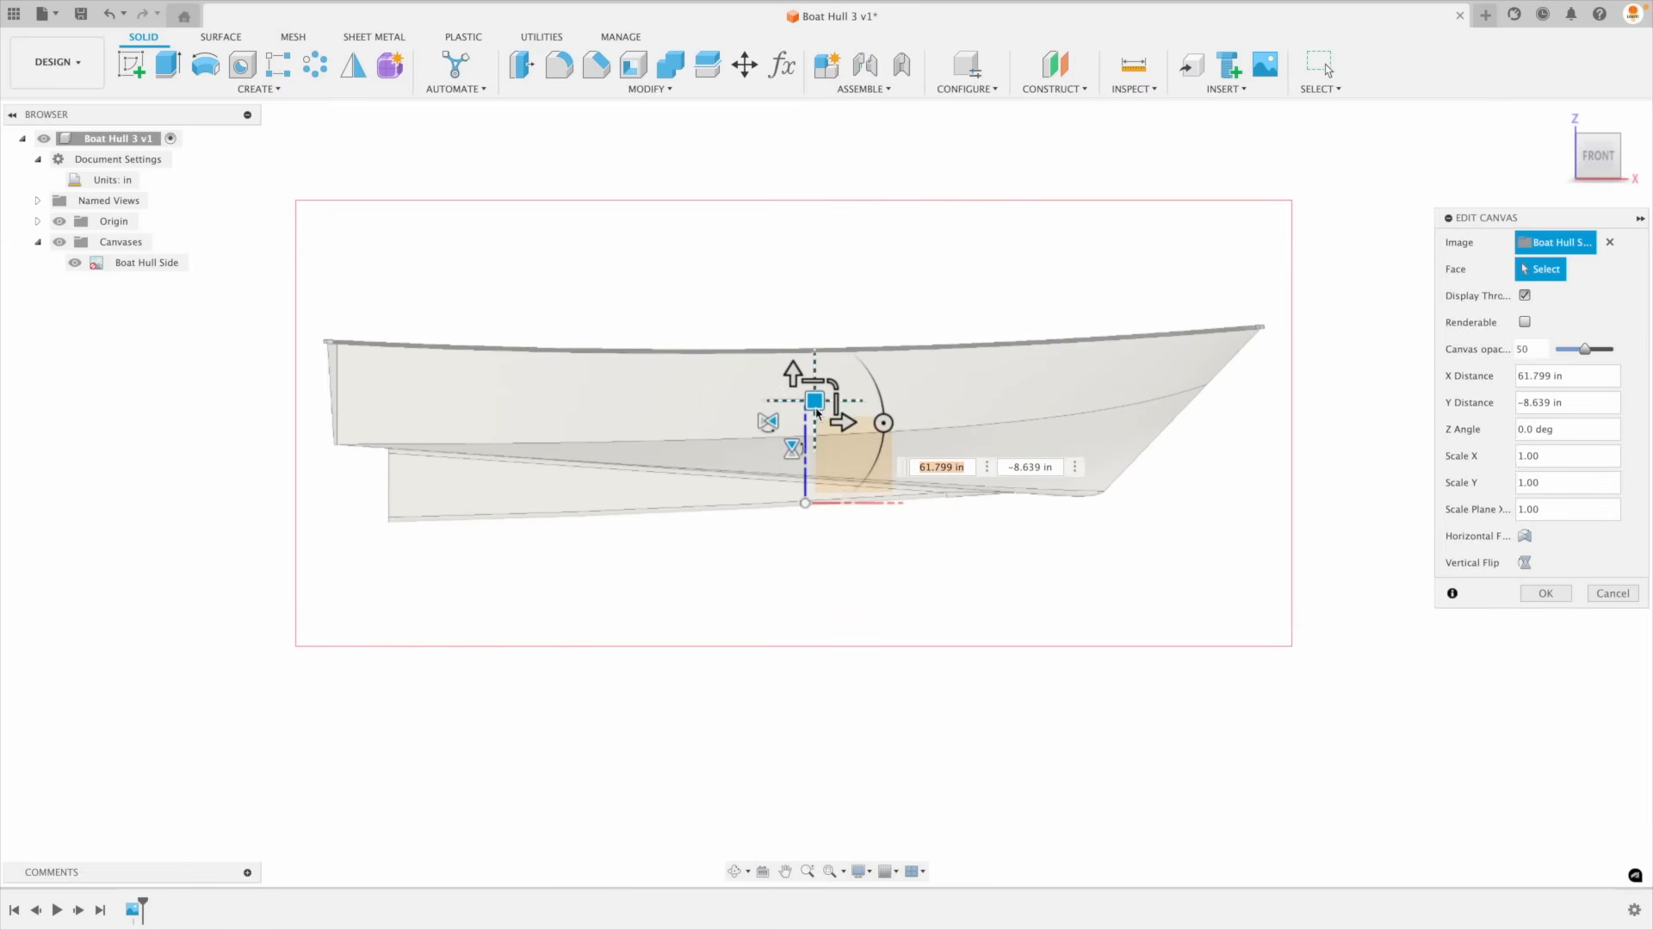
left_click_drag(816, 495, 810, 572)
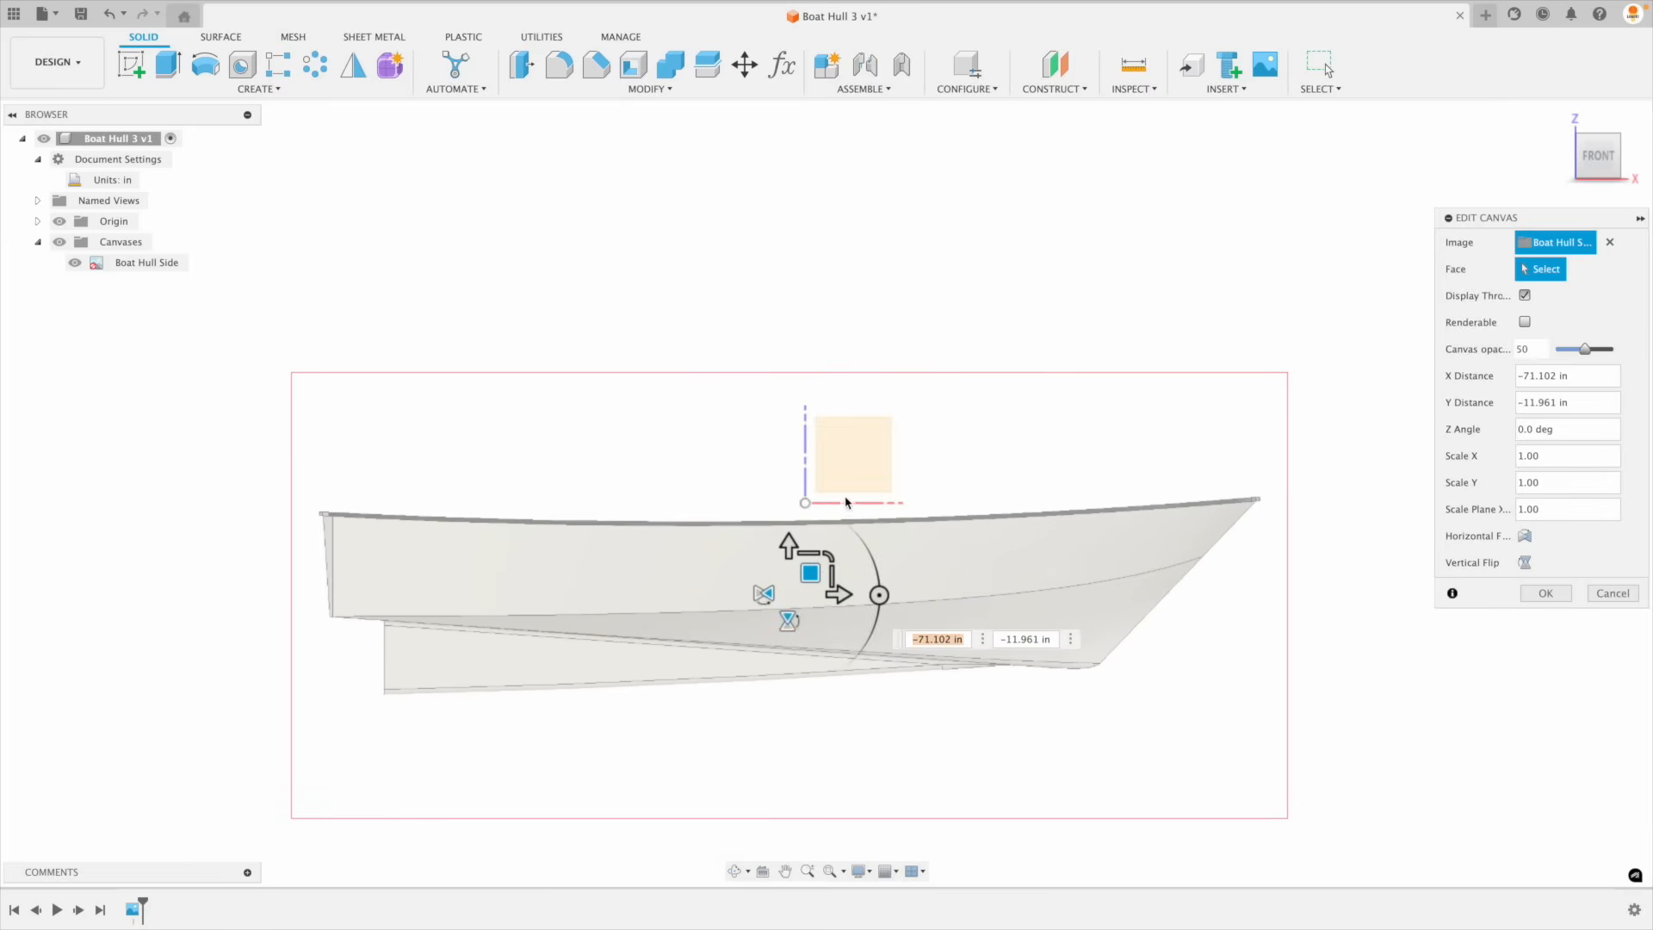
left_click_drag(811, 573, 799, 366)
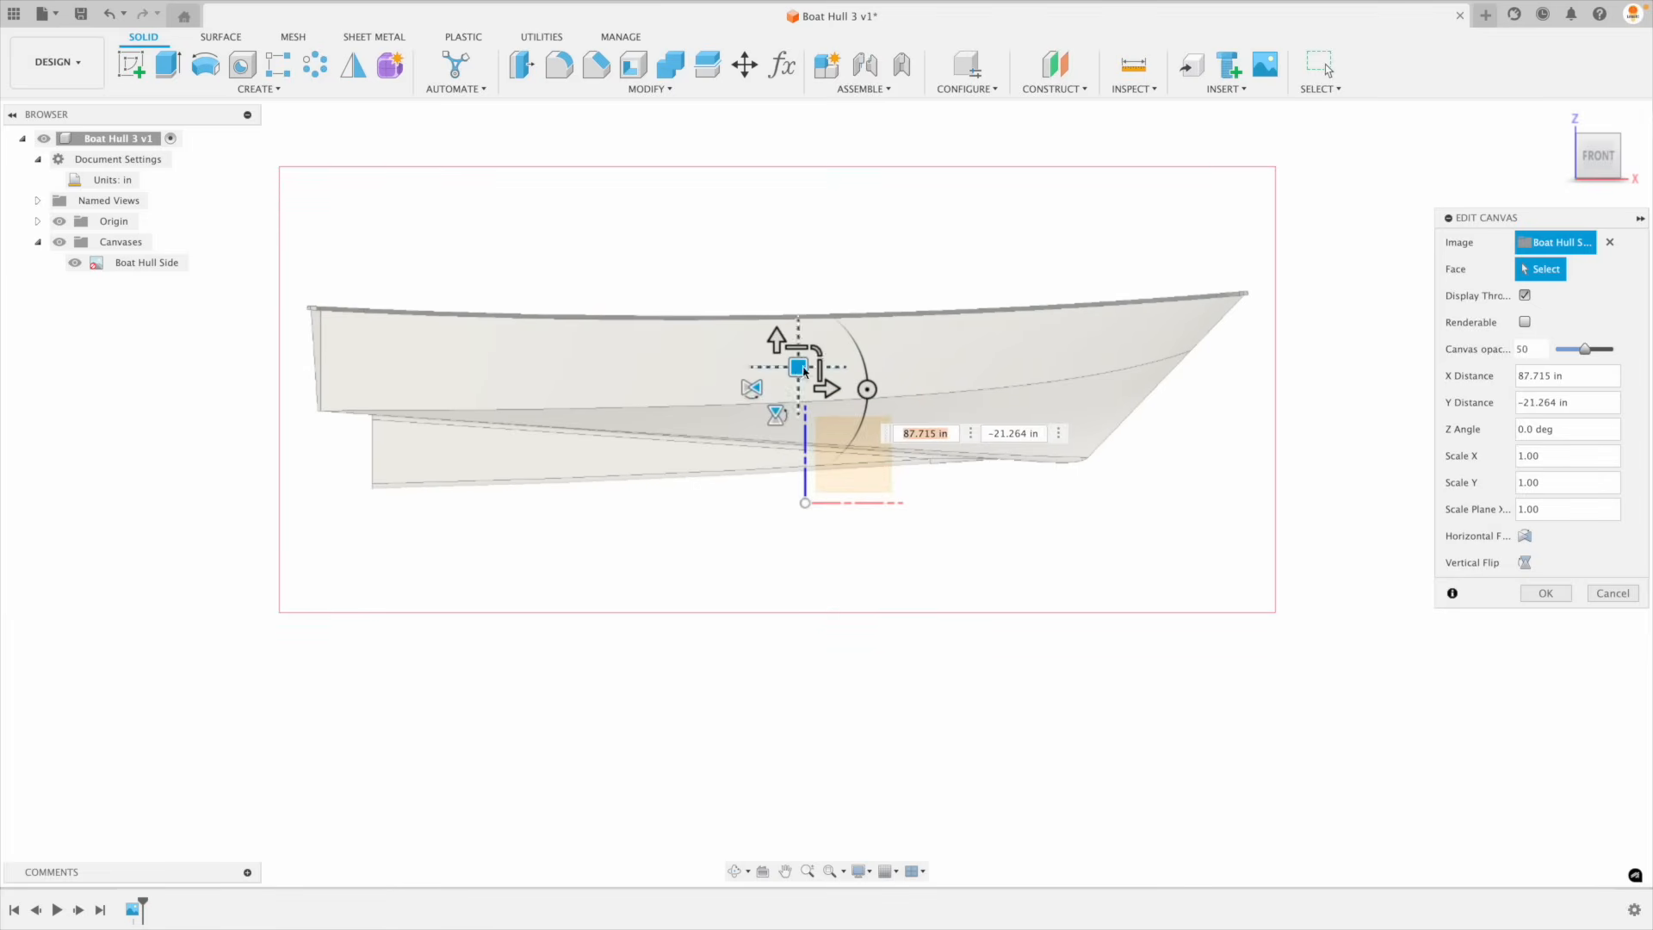
left_click_drag(805, 368, 809, 397)
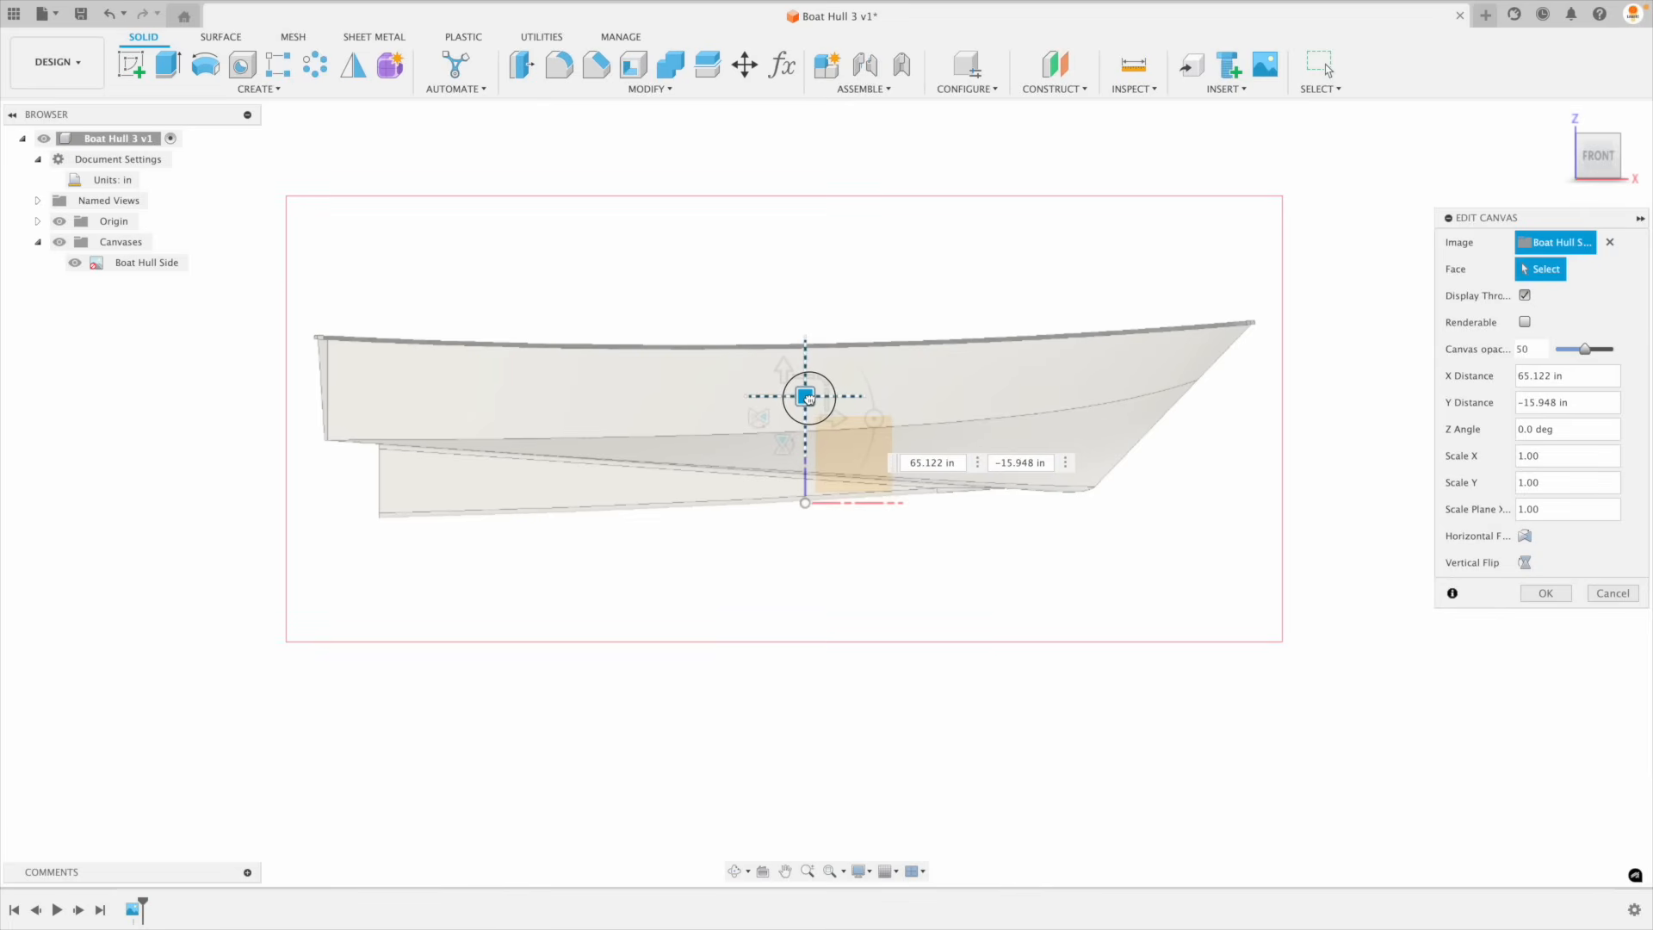
left_click(1537, 594)
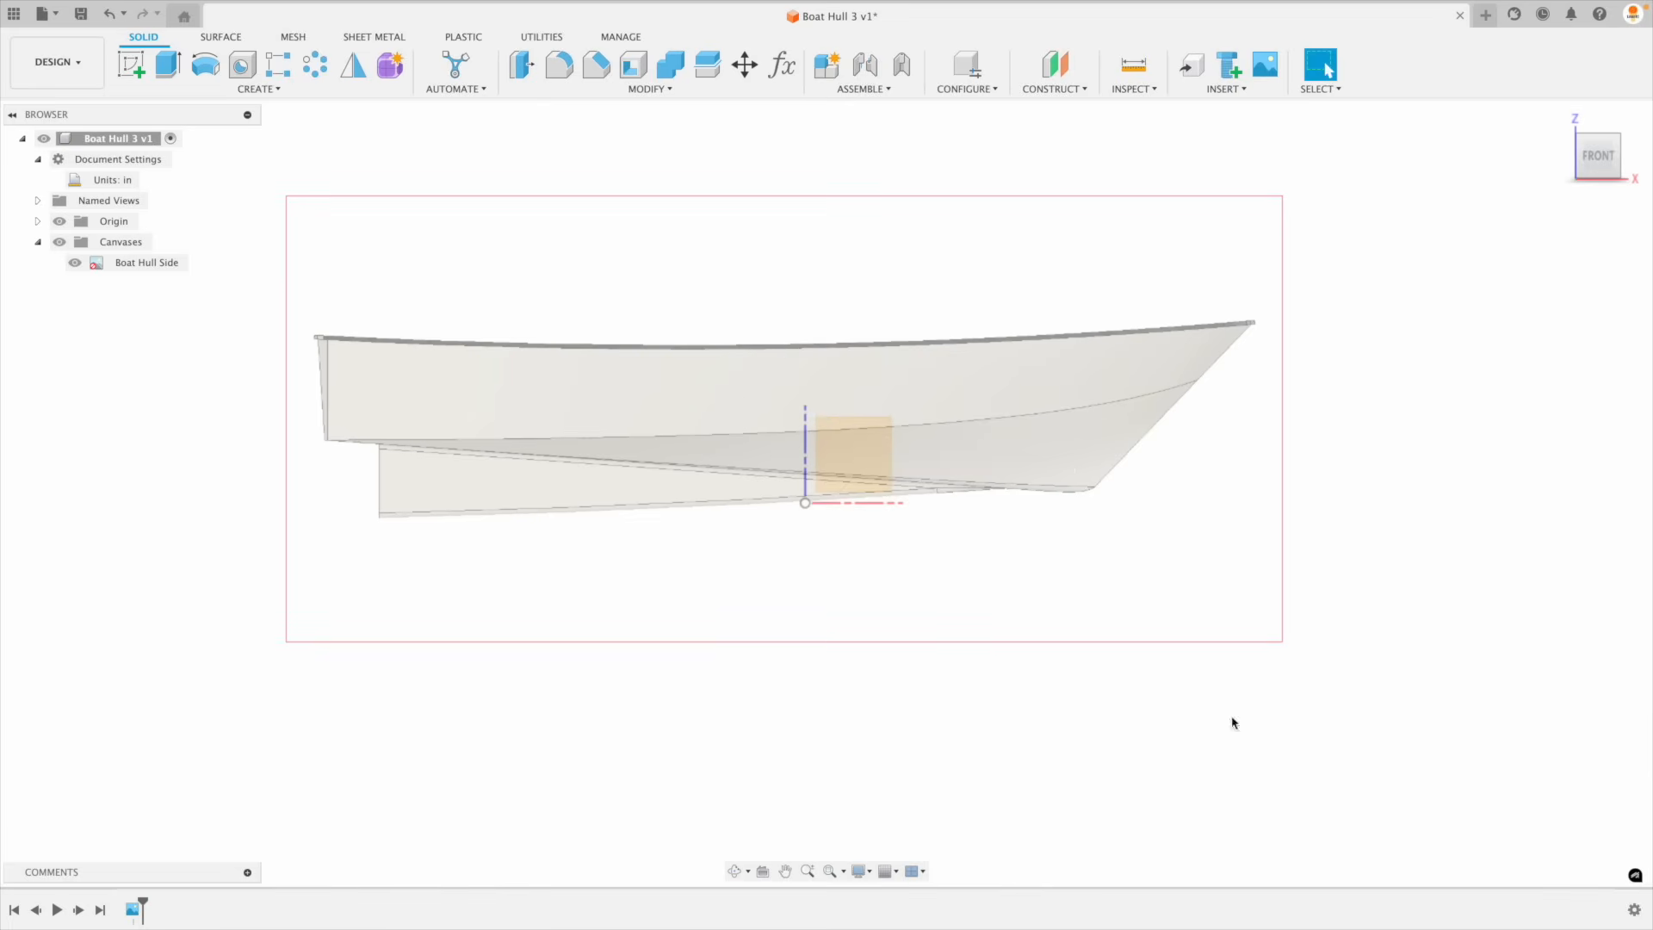
Step: Insert Boat Hull Top.png from the project as a canvas on the XY origin plane
left_click(1224, 89)
left_click(1229, 183)
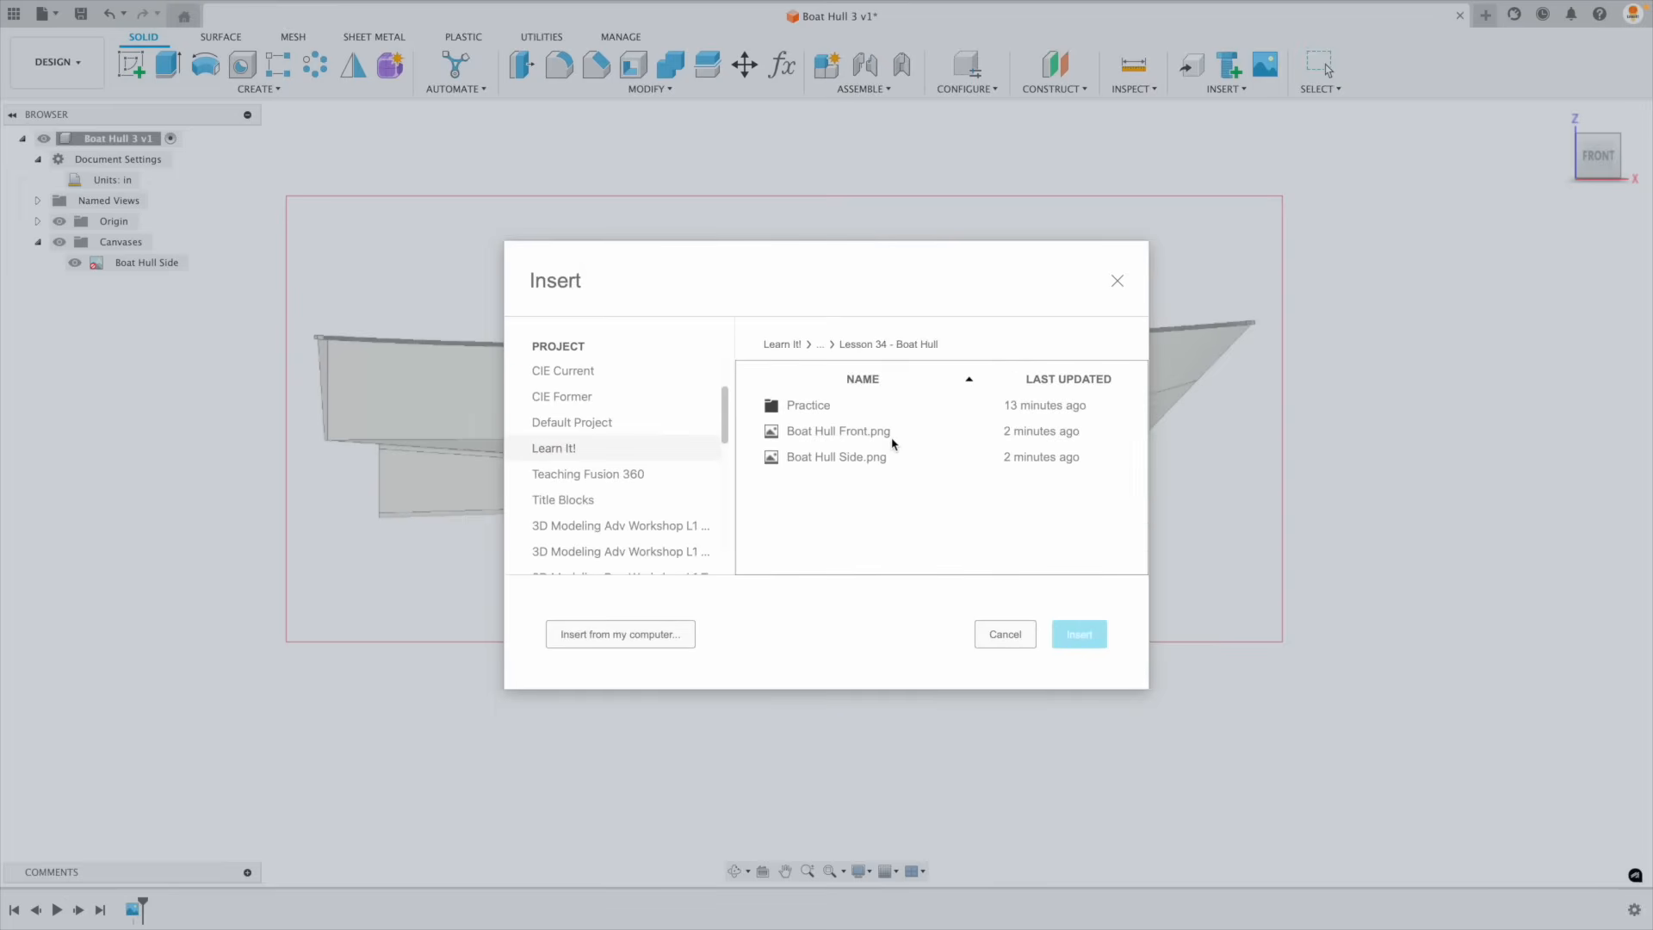
double_click(852, 486)
middle_click_drag(1205, 413, 781, 376, "shift")
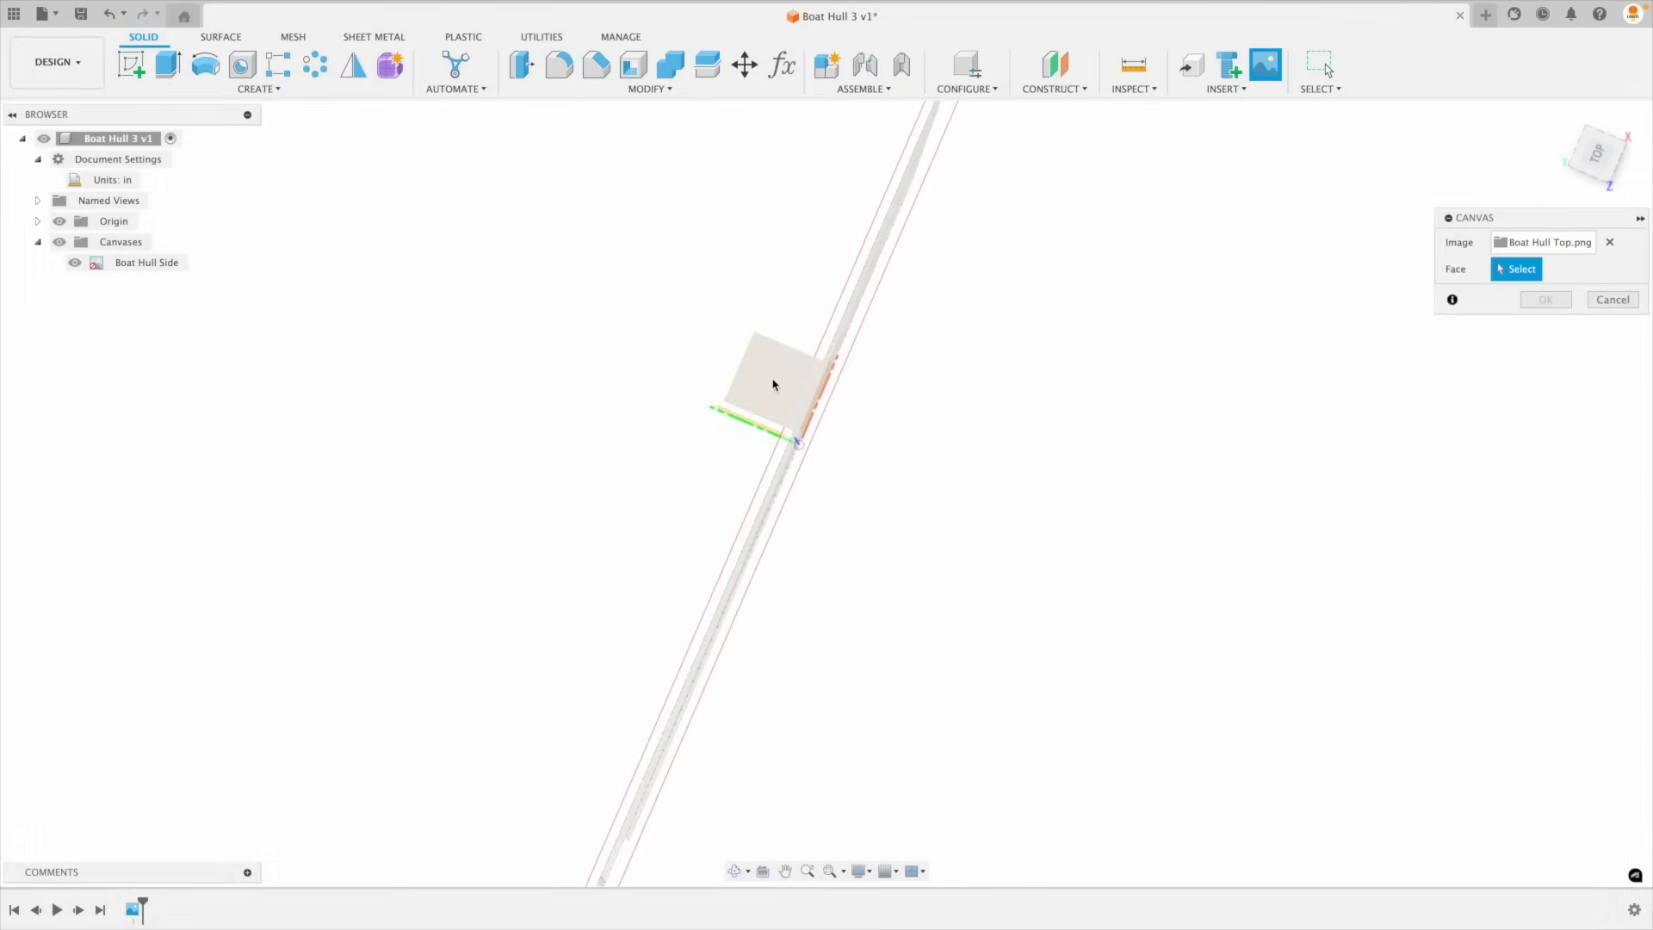
left_click(773, 385)
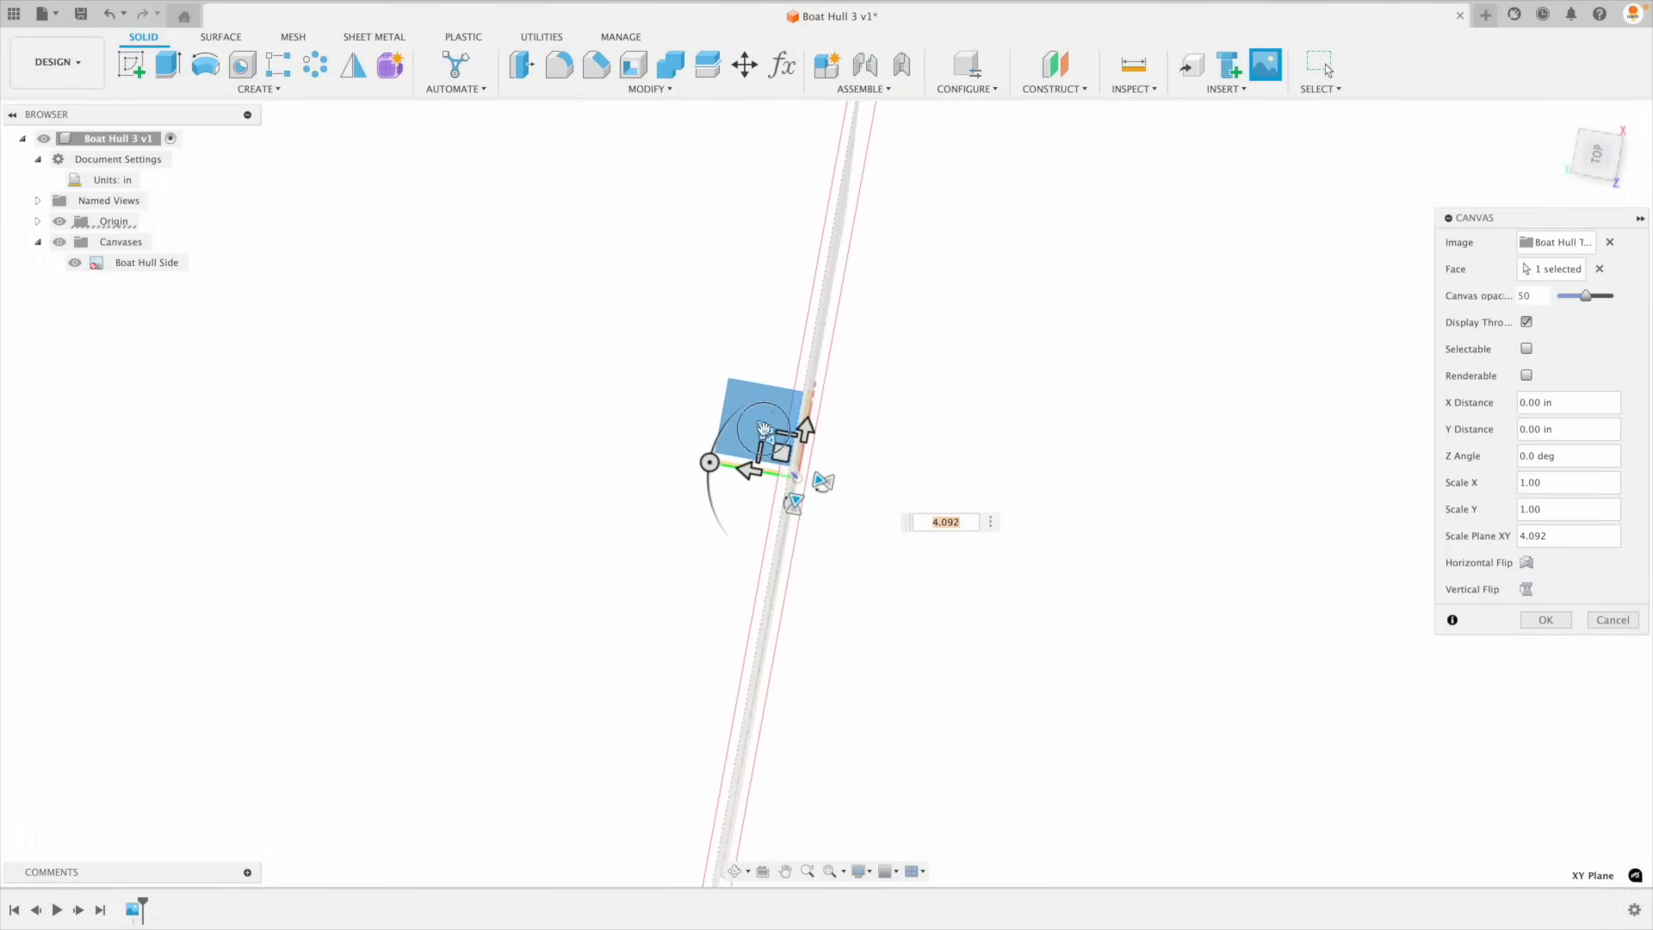
Step: Scale the top image up to roughly the side image's length and shift it about -17.1 in in X and -1.6 in in Y
left_click_drag(769, 439, 451, 171)
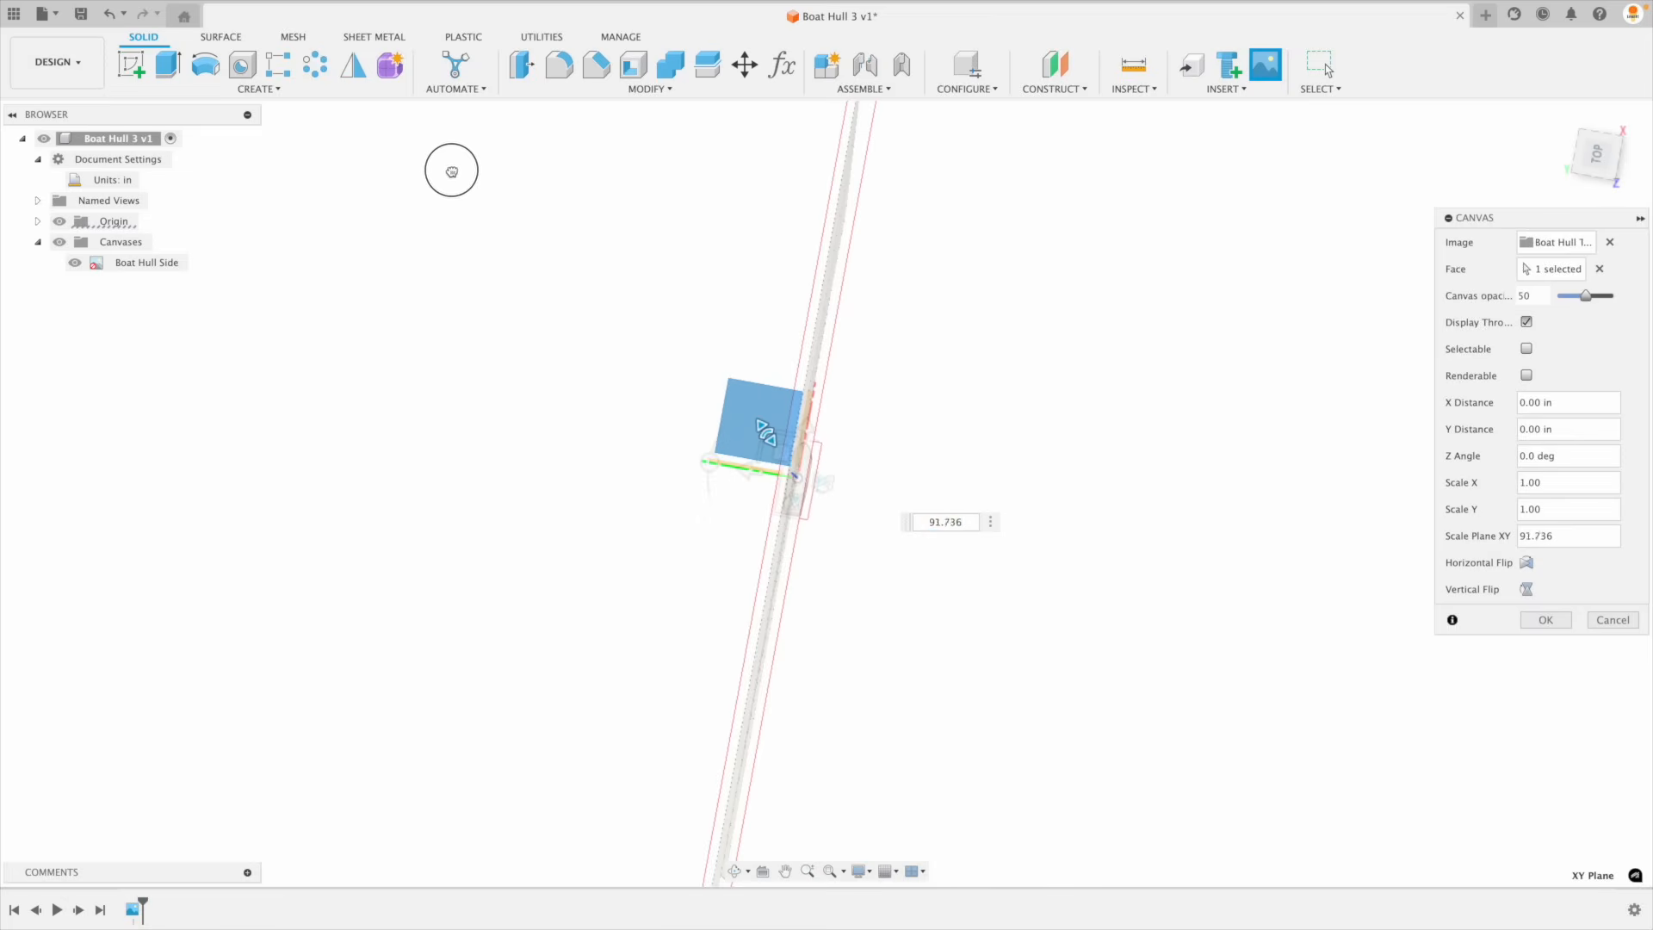
left_click_drag(574, 288, 1099, 306)
middle_click_drag(1099, 306, 791, 479, "shift")
left_click_drag(788, 474, 819, 409)
middle_click_drag(818, 410, 871, 484, "shift")
left_click_drag(859, 478, 855, 483)
middle_click_drag(856, 483, 879, 512, "shift")
left_click_drag(869, 519, 863, 509)
middle_click_drag(864, 509, 908, 583, "shift")
left_click_drag(907, 582, 903, 585)
middle_click_drag(903, 585, 949, 623, "shift")
left_click_drag(936, 623, 923, 625)
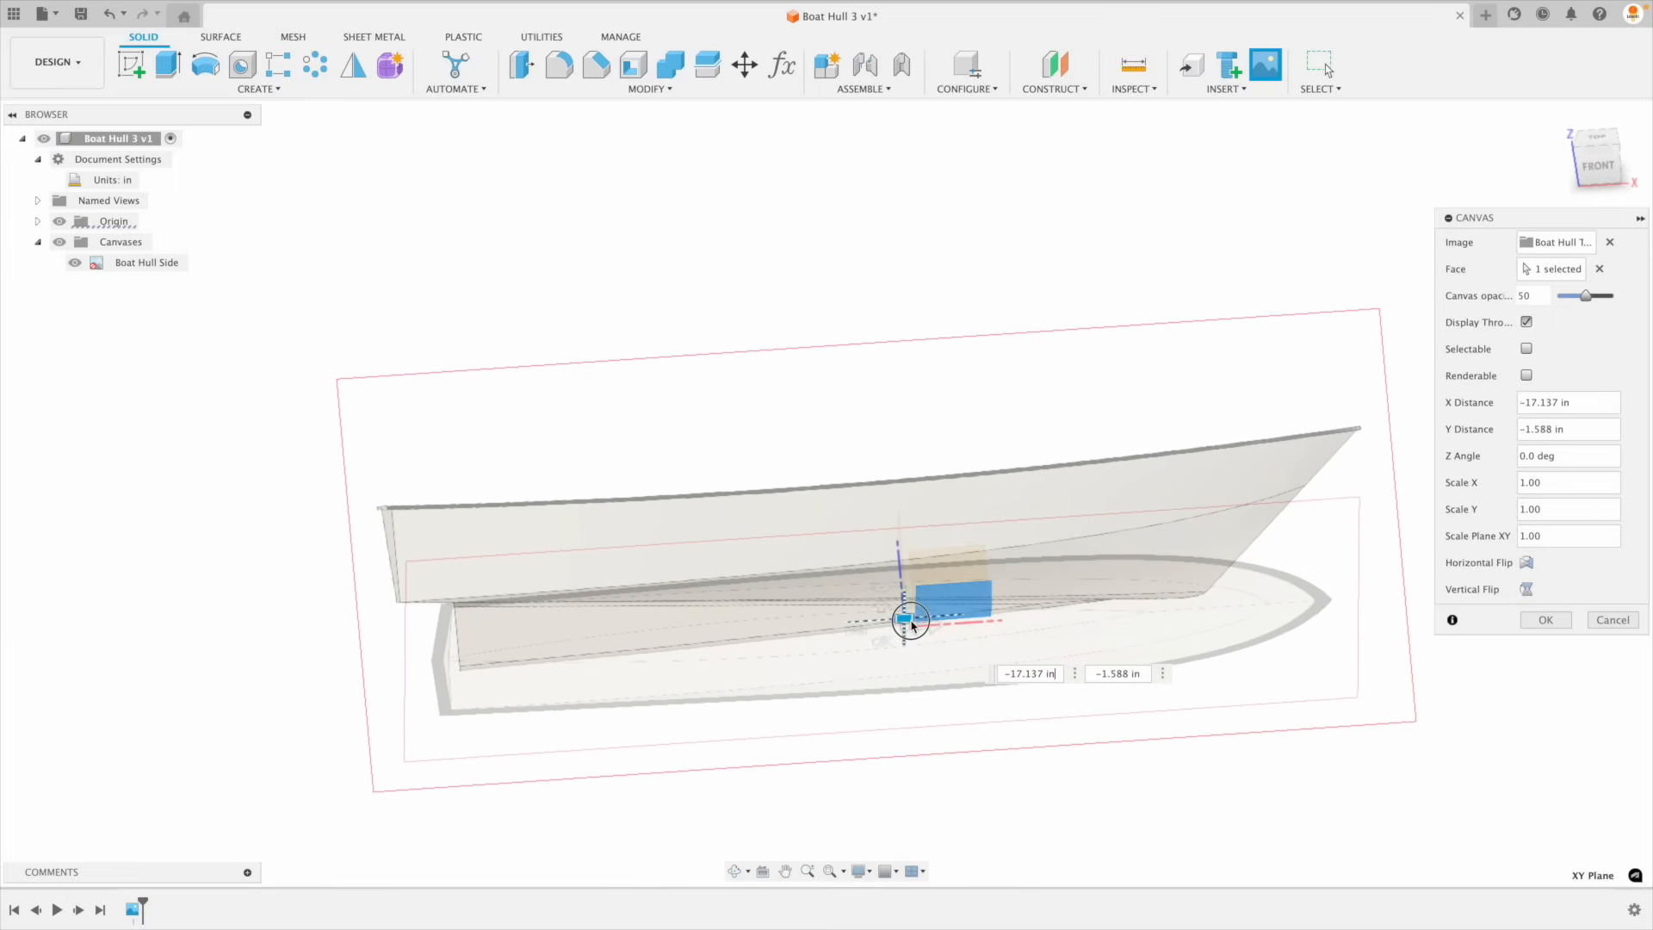
Step: Enlarge the top image uniformly by about 1.054 and place the canvas
middle_click_drag(854, 637, 878, 665, "shift")
left_click_drag(917, 619, 918, 618)
middle_click_drag(921, 614, 1376, 494, "shift")
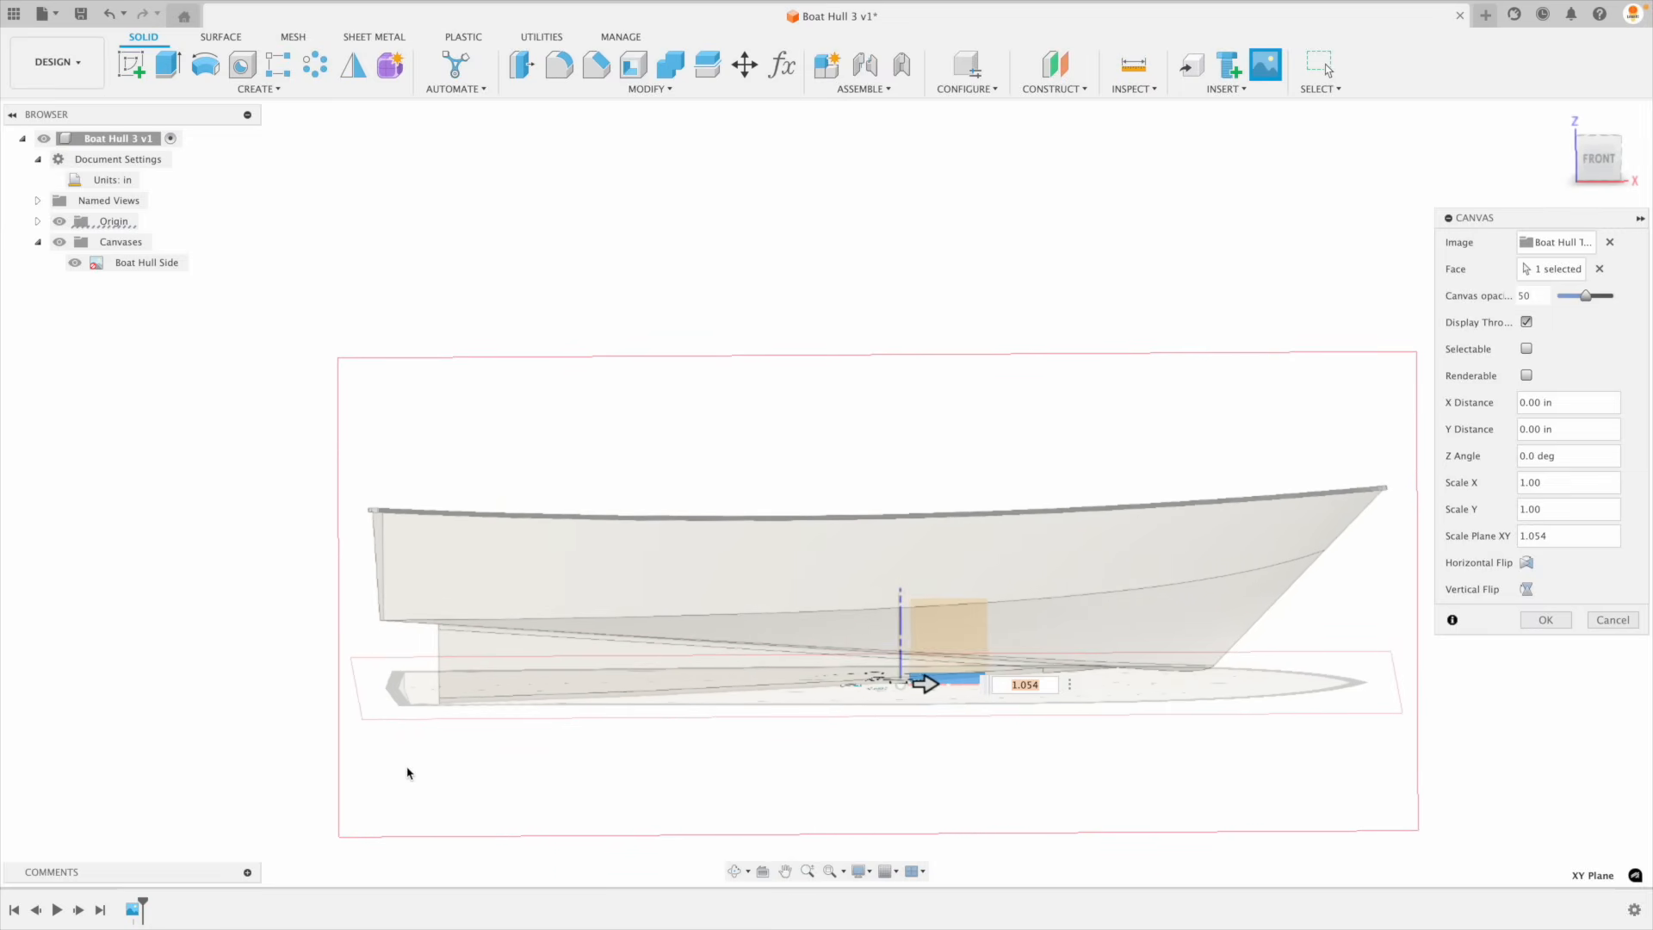
middle_click_drag(584, 702, 1556, 628, "shift")
left_click(1557, 623)
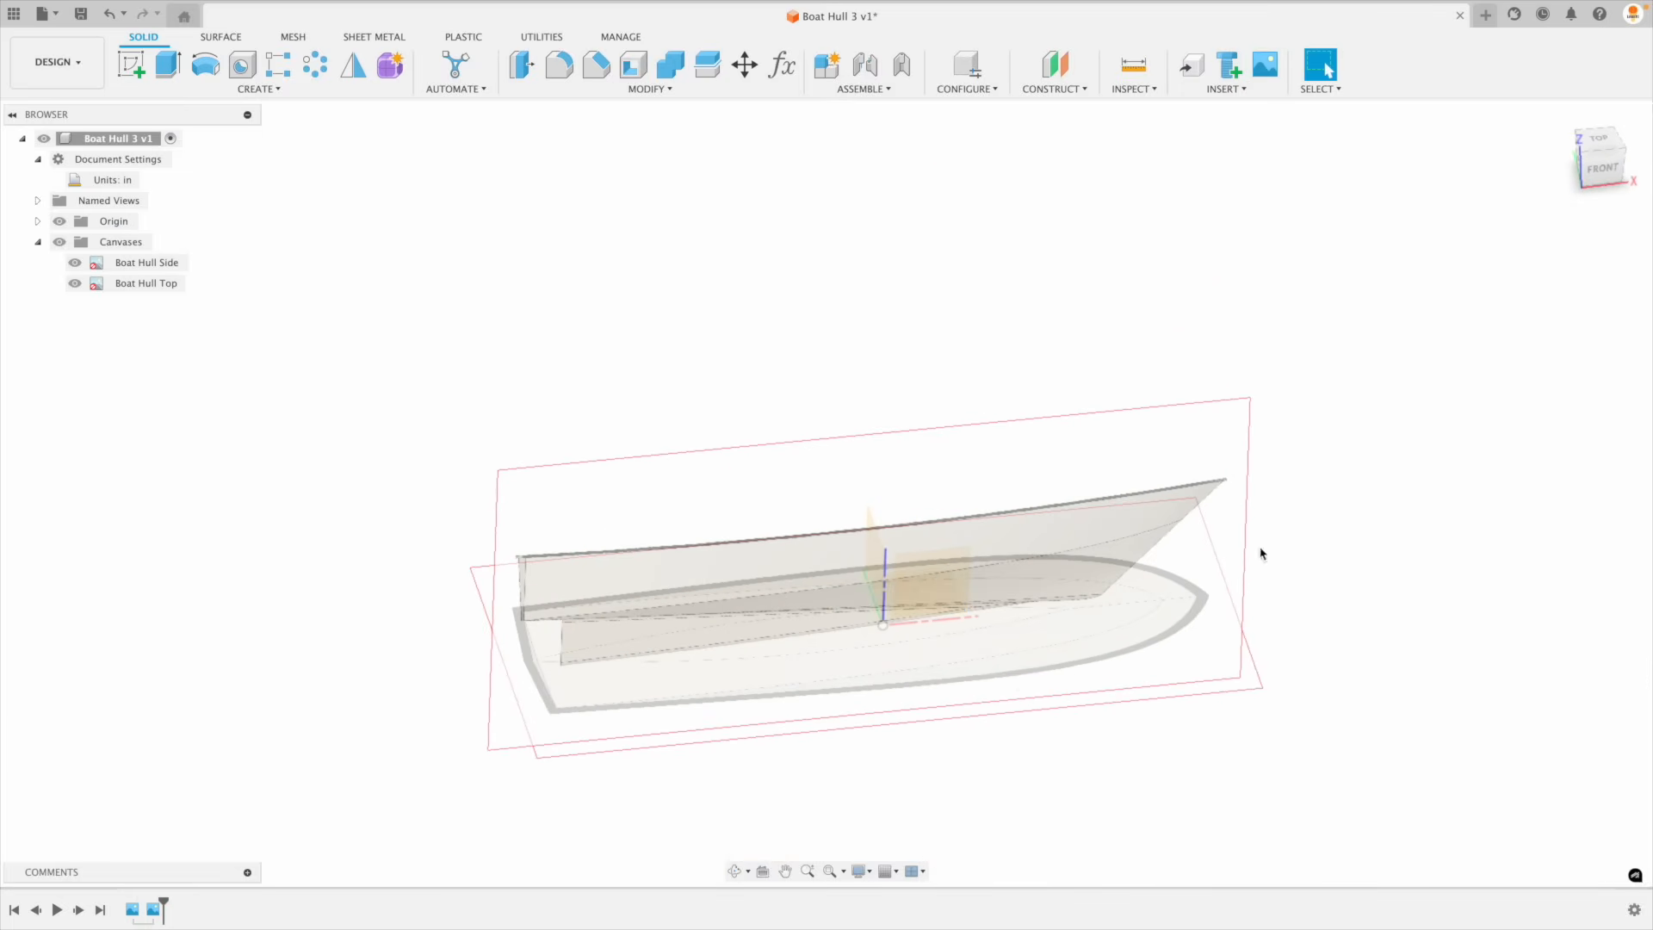
Step: Move the Boat Hull Side canvas about -140.7 in in X and -3.5 in in Y, bringing its bow tip level with the origin
right_click(118, 270)
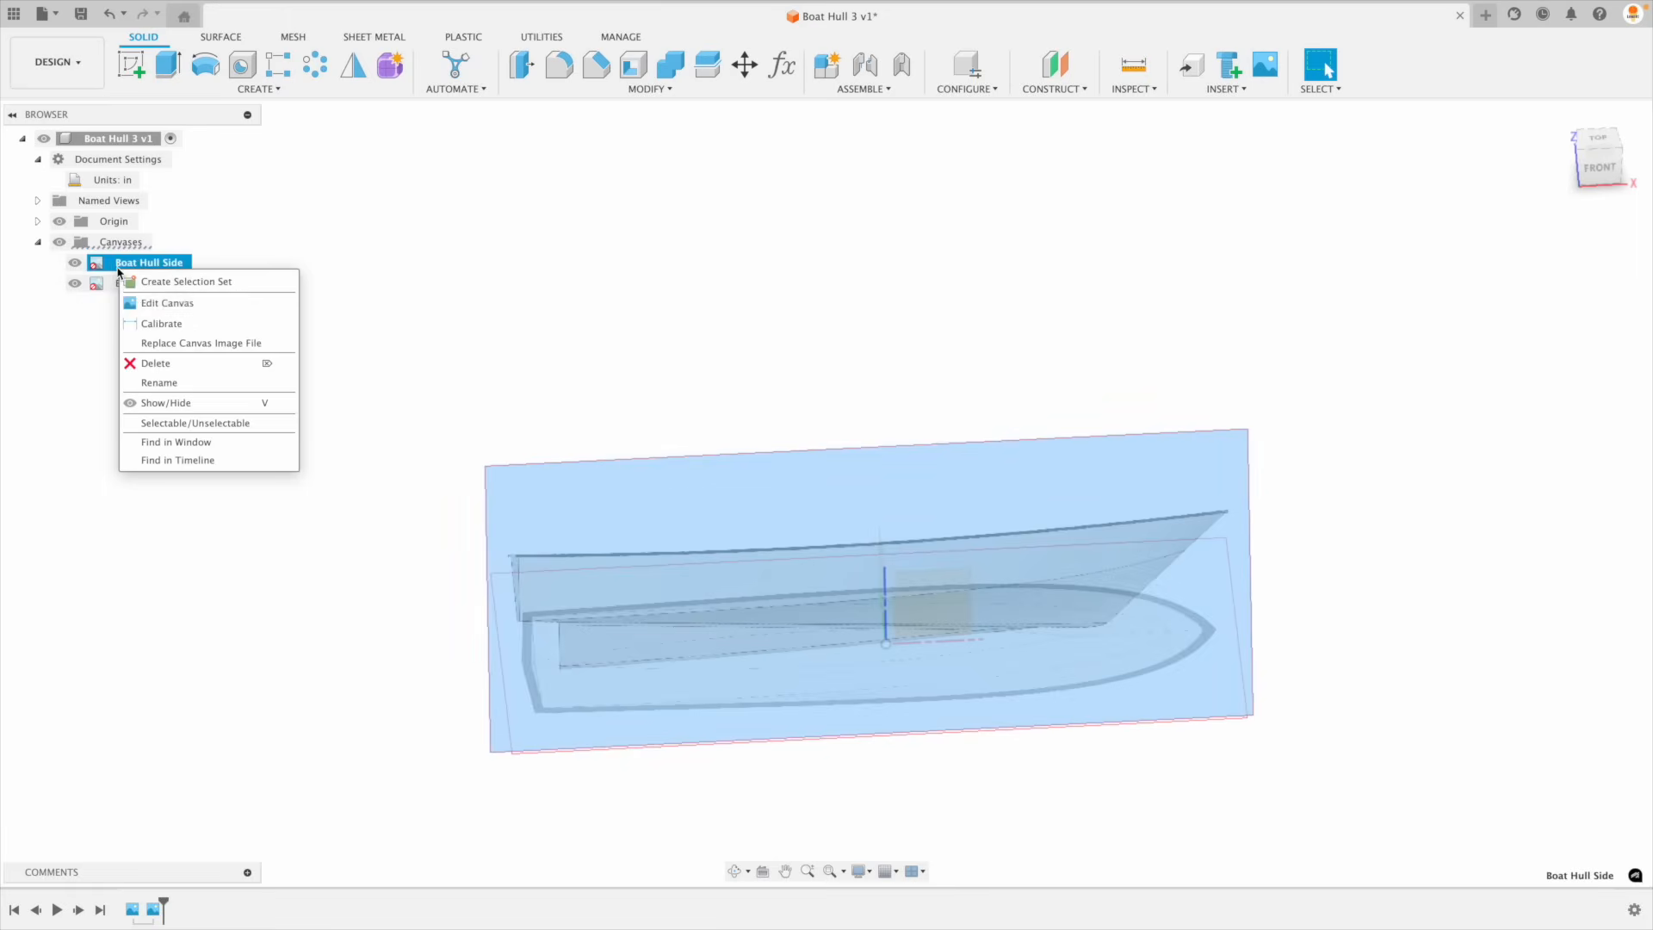
left_click(147, 304)
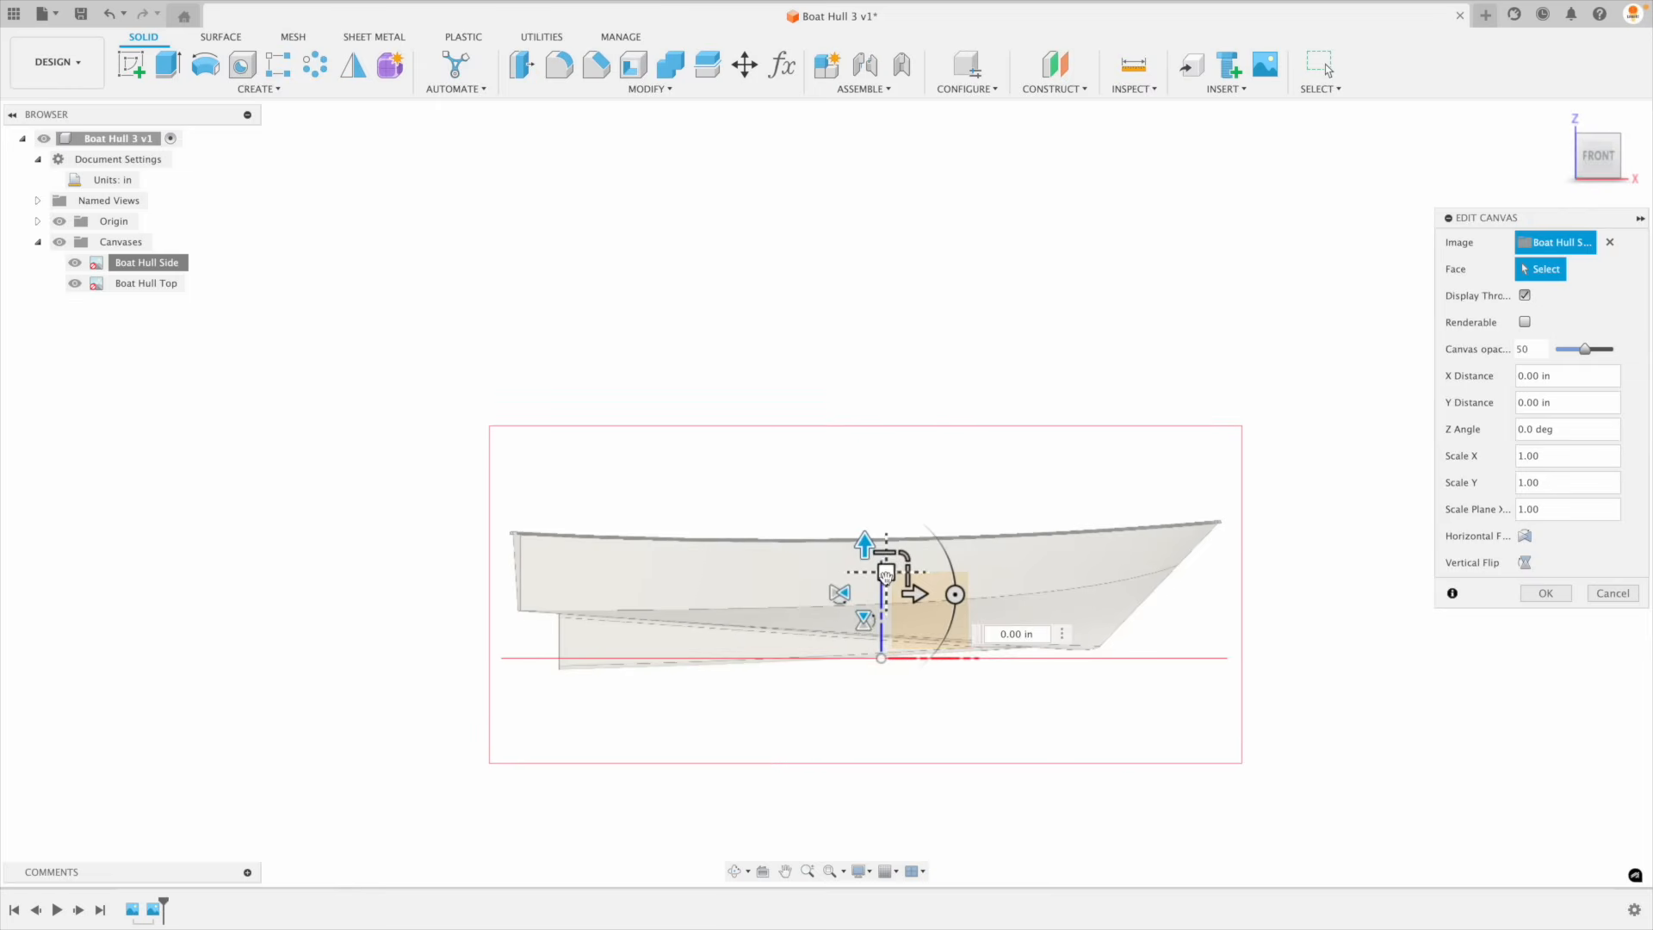
left_click_drag(888, 574, 885, 710)
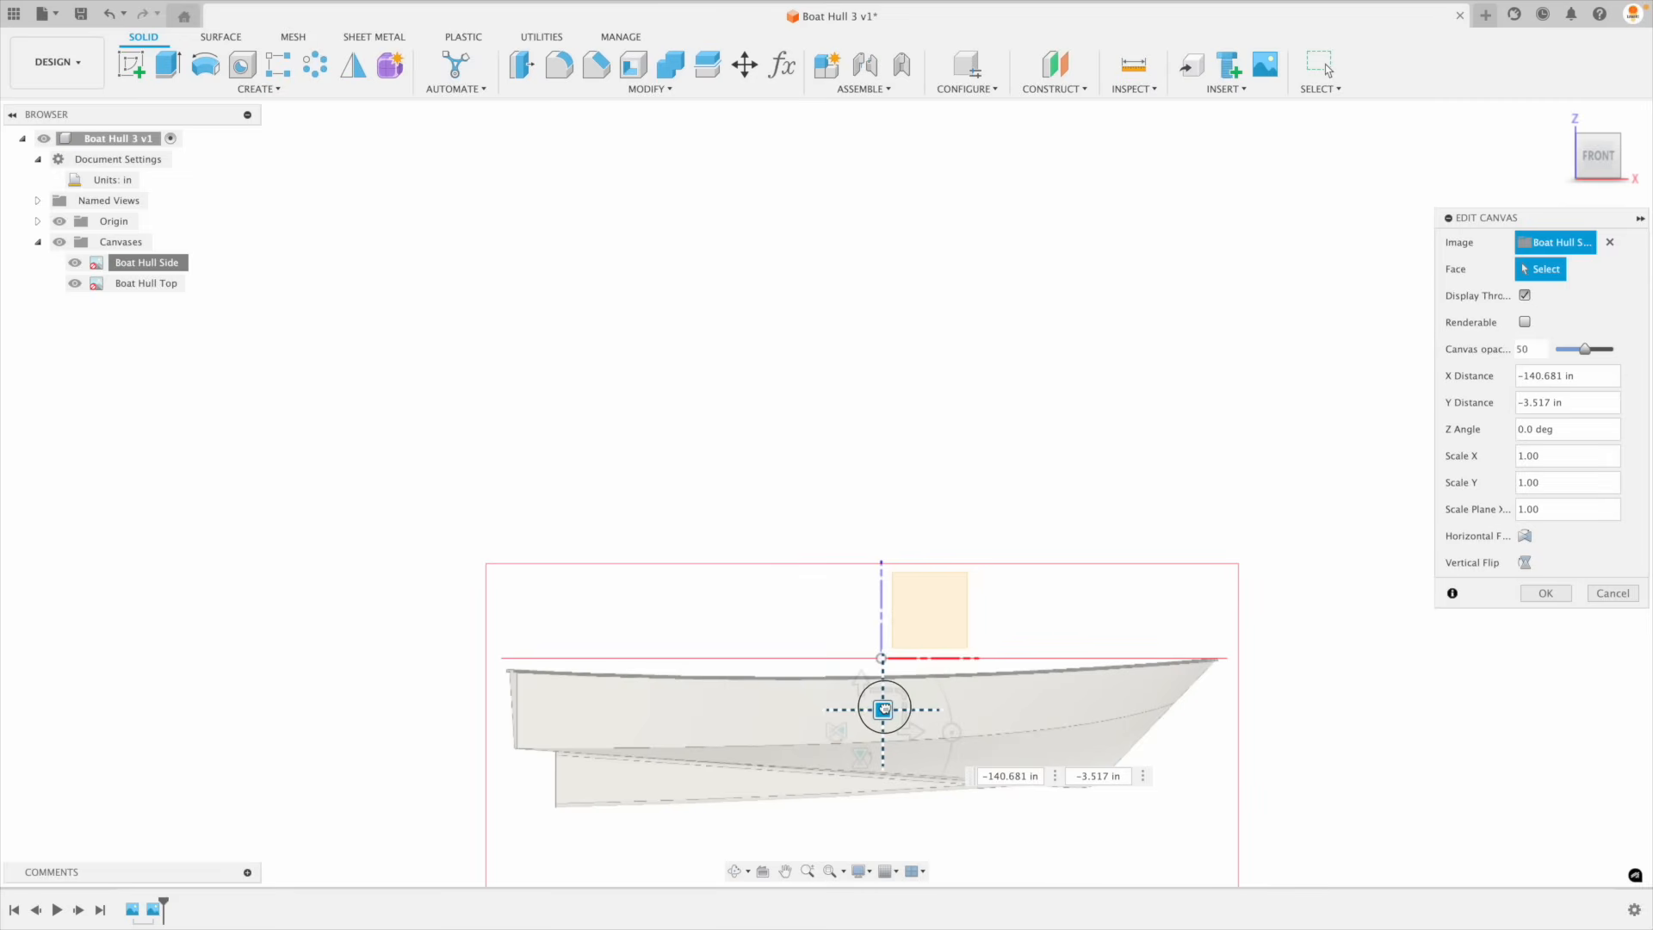
left_click(1546, 594)
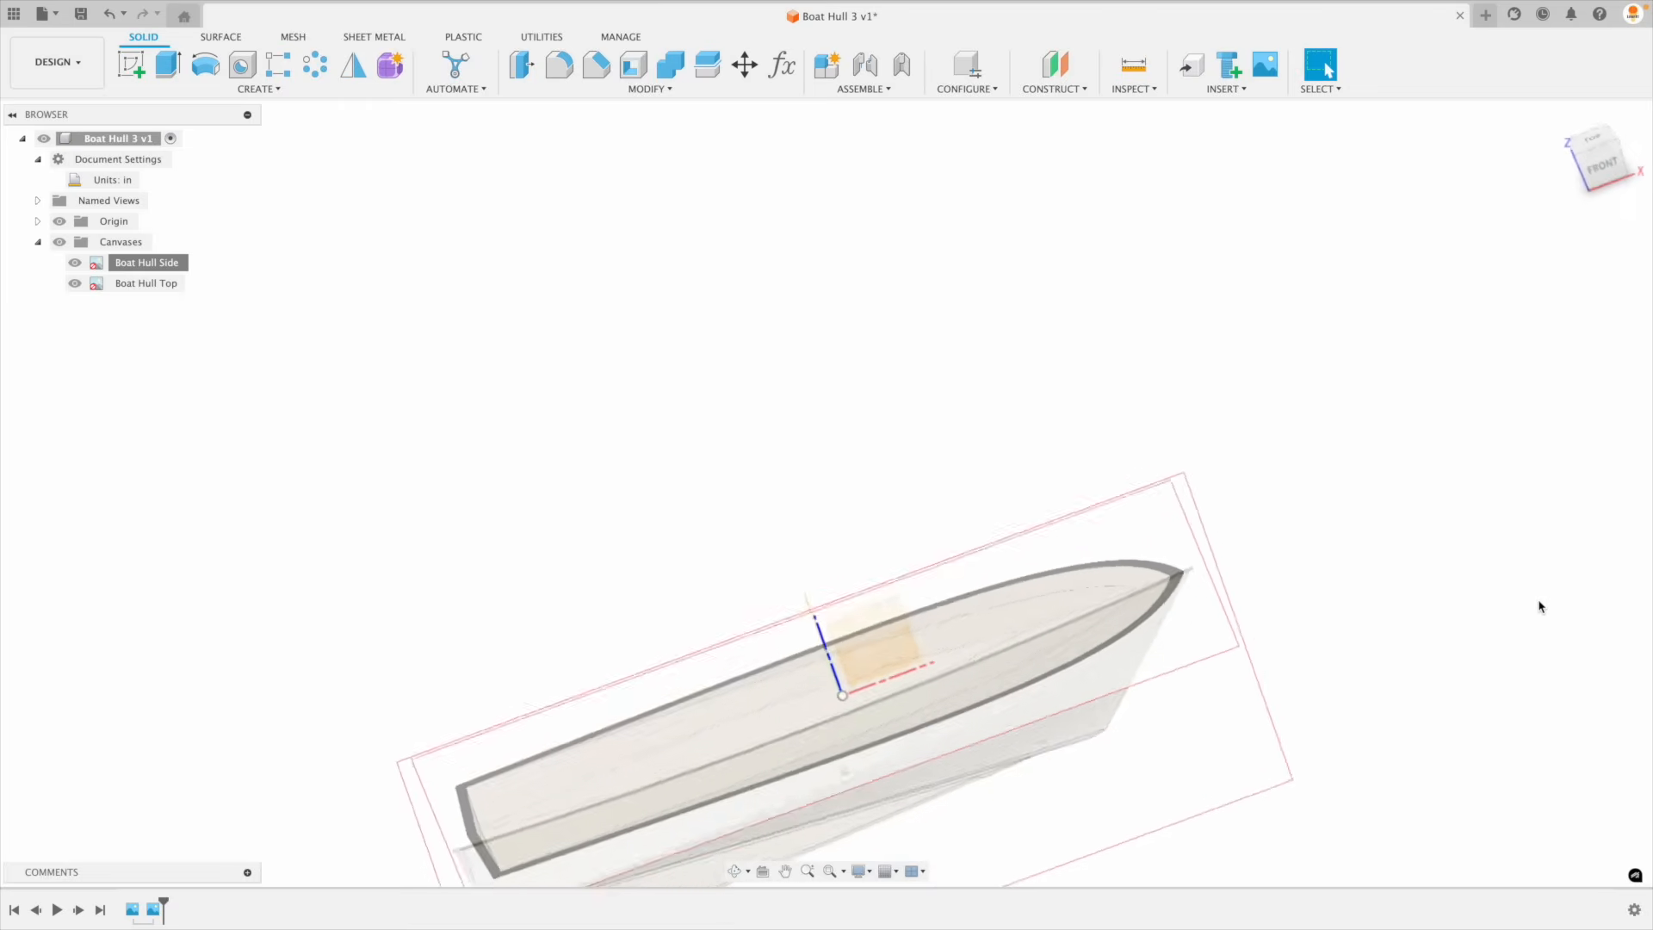
Step: Edit the Boat Hull Top canvas and scale it uniformly by 1.03 to match the side view's length
scroll(1387, 689, "up", 8)
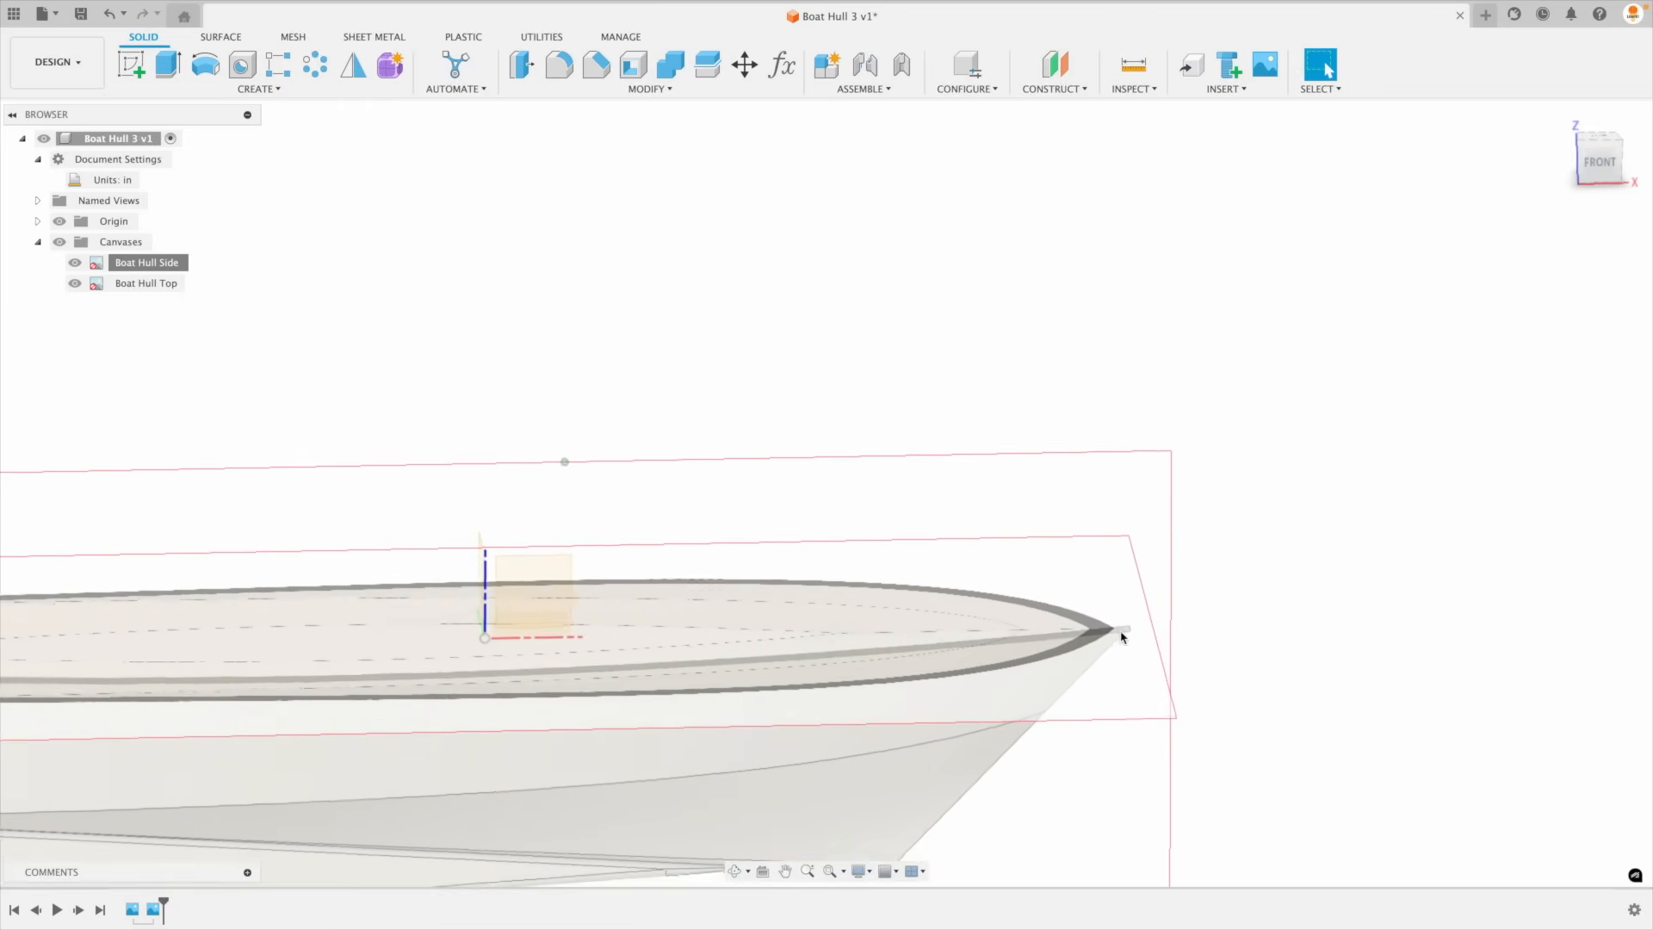
scroll(1107, 617, "down", 5)
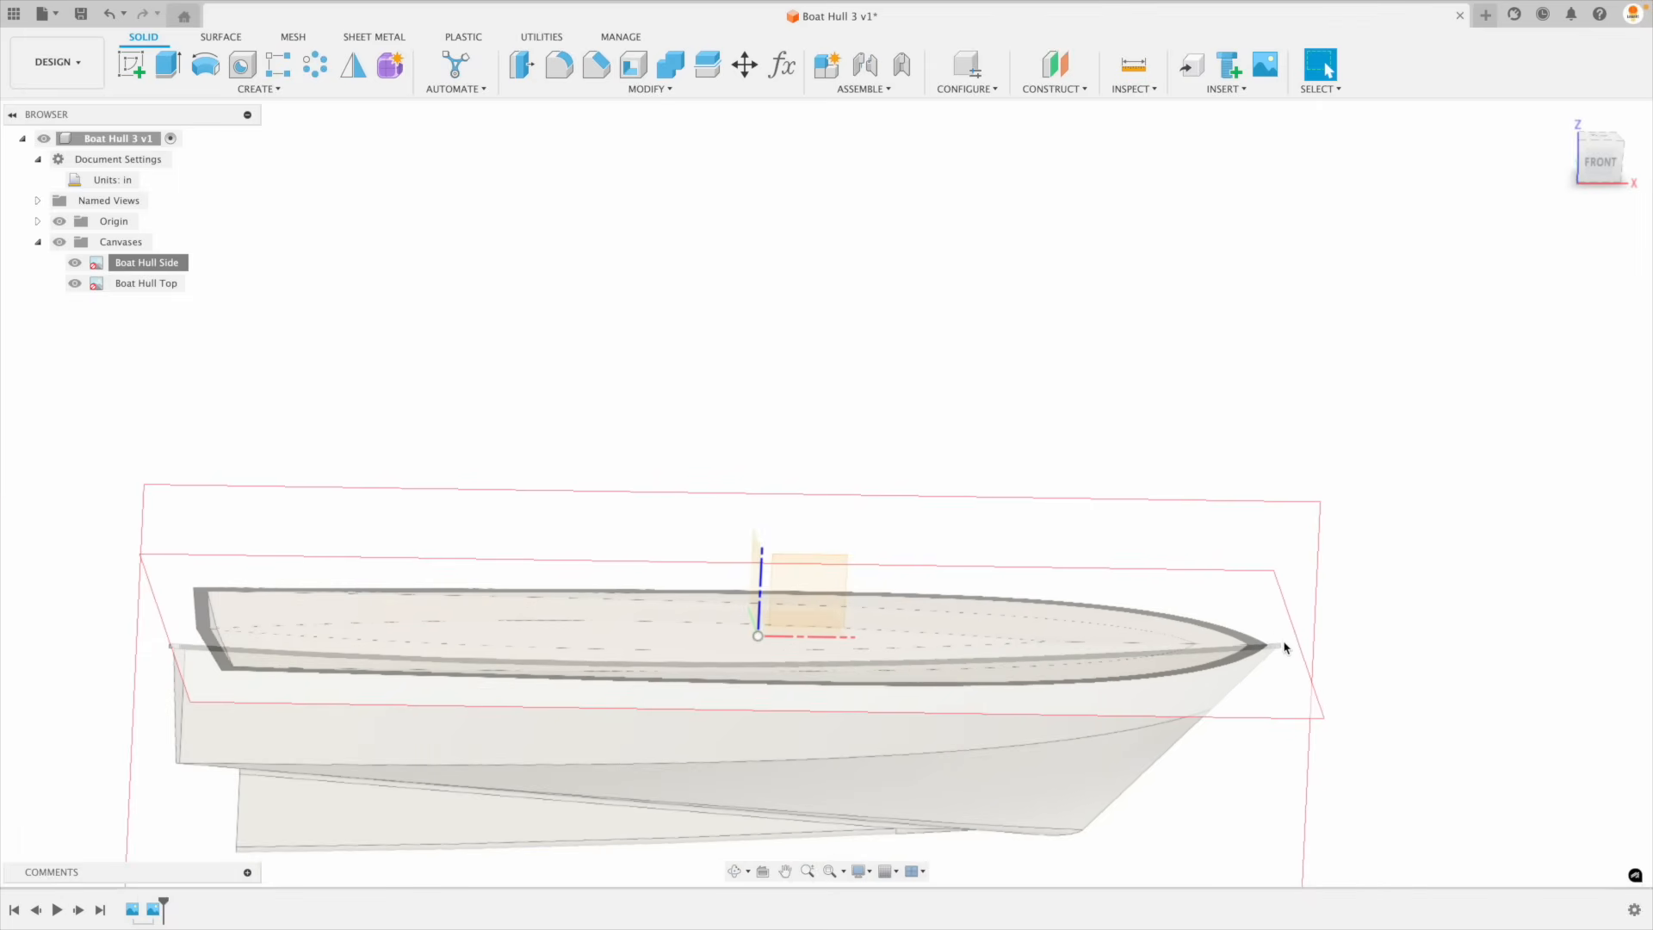
right_click(143, 283)
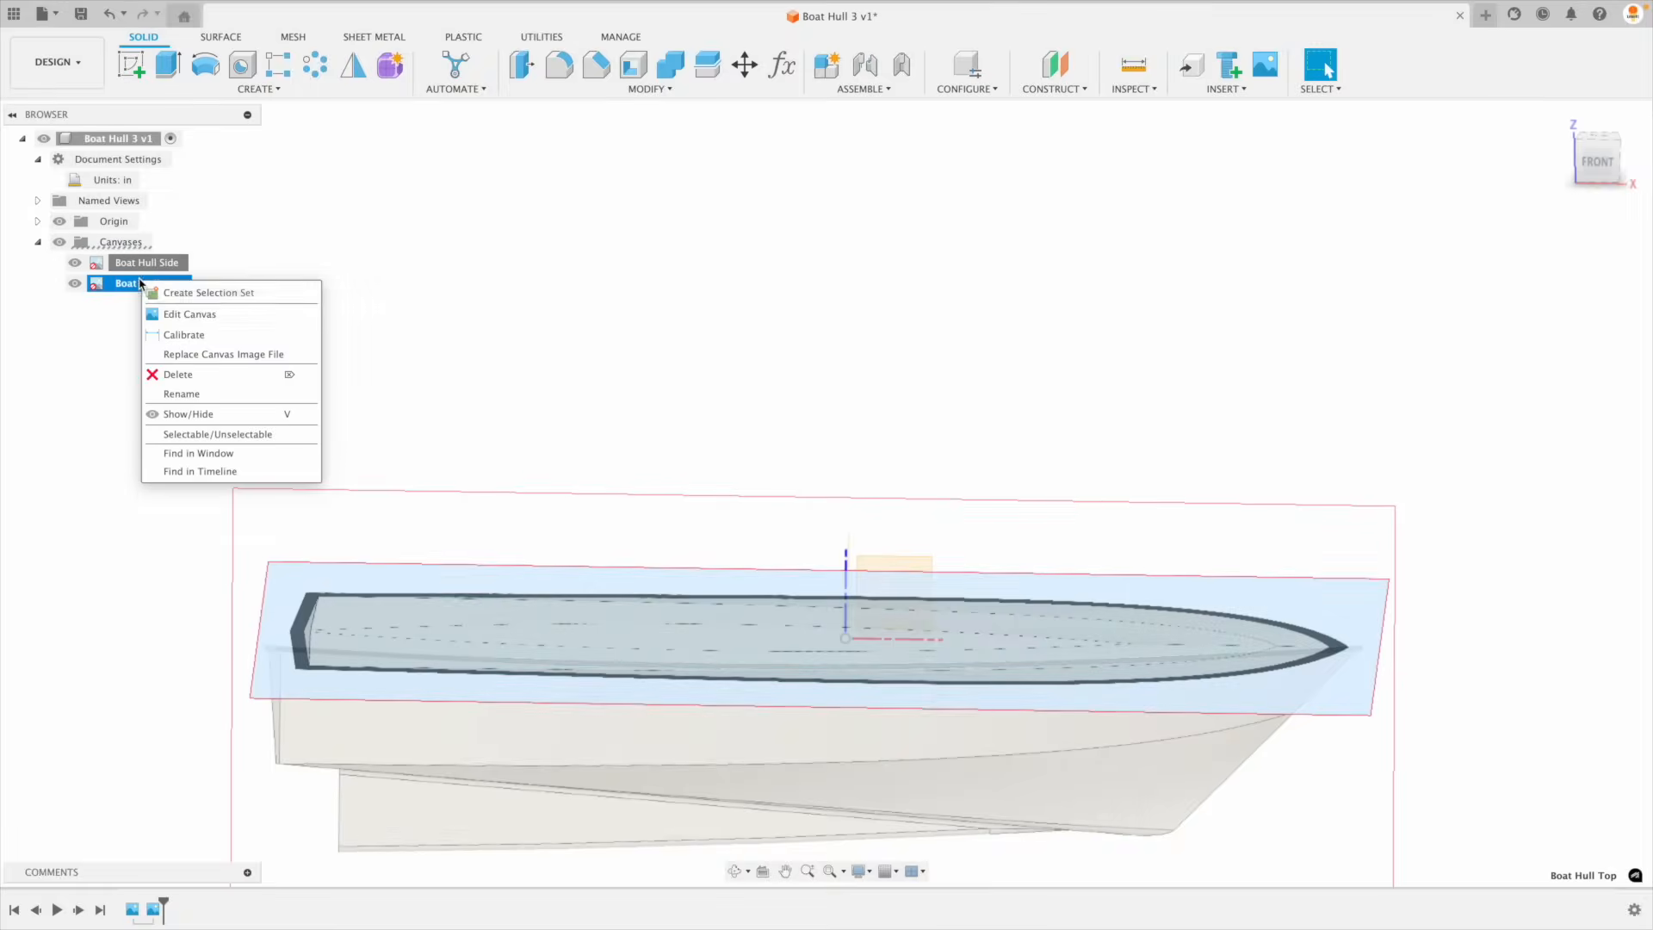
left_click(182, 314)
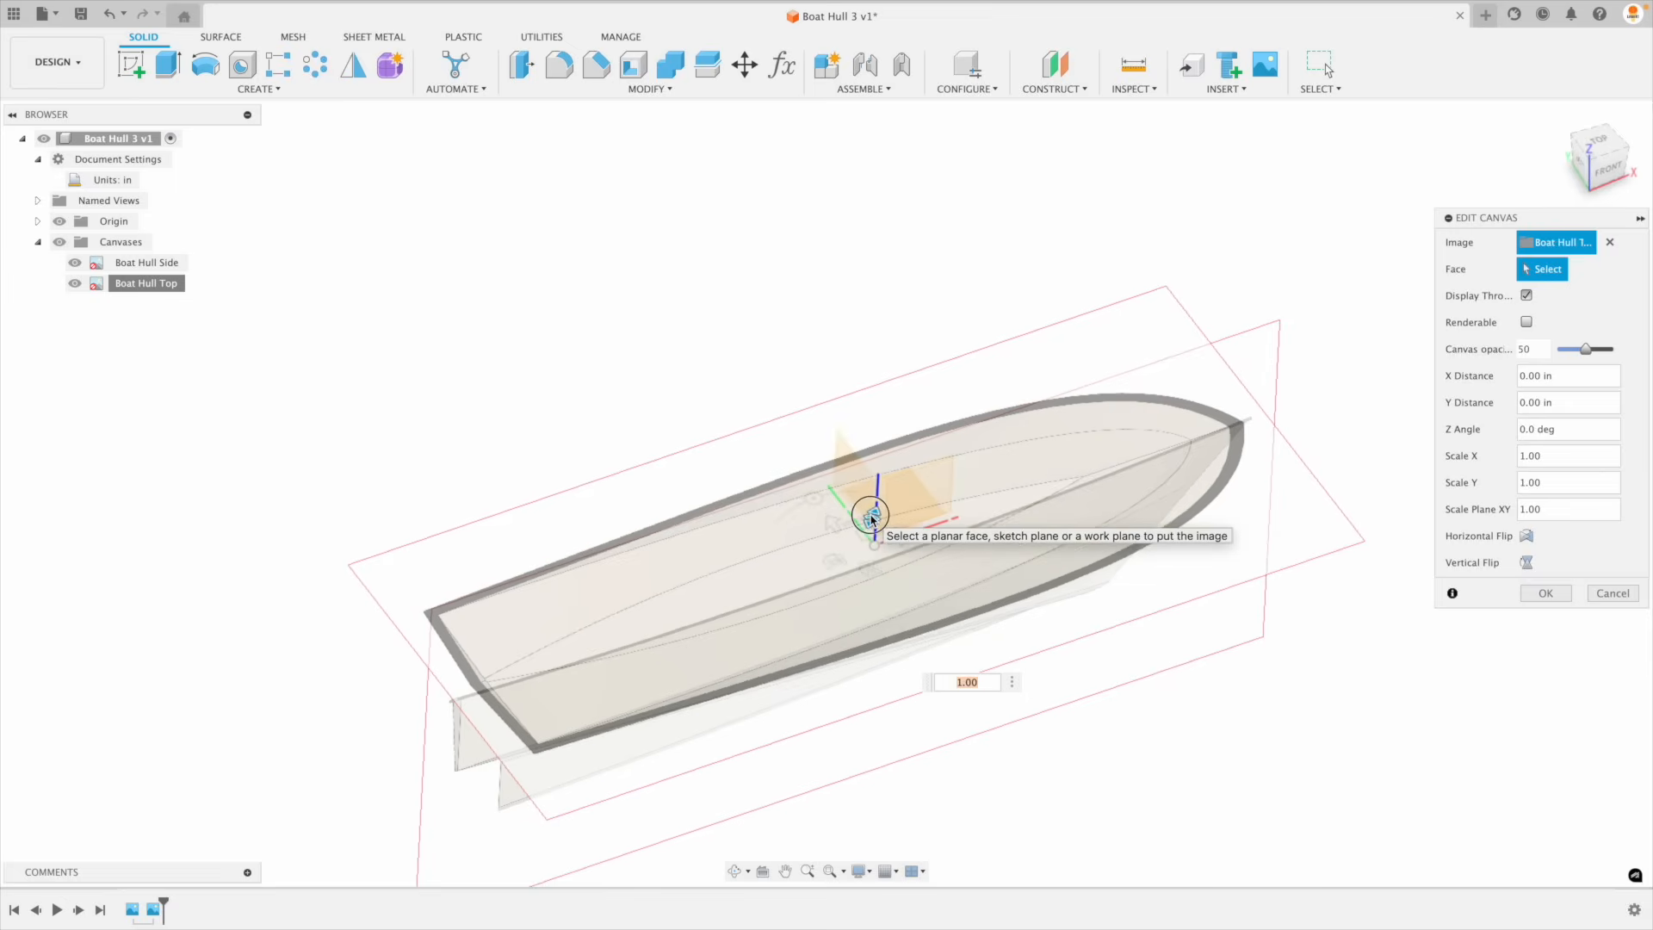
left_click_drag(870, 519, 875, 516)
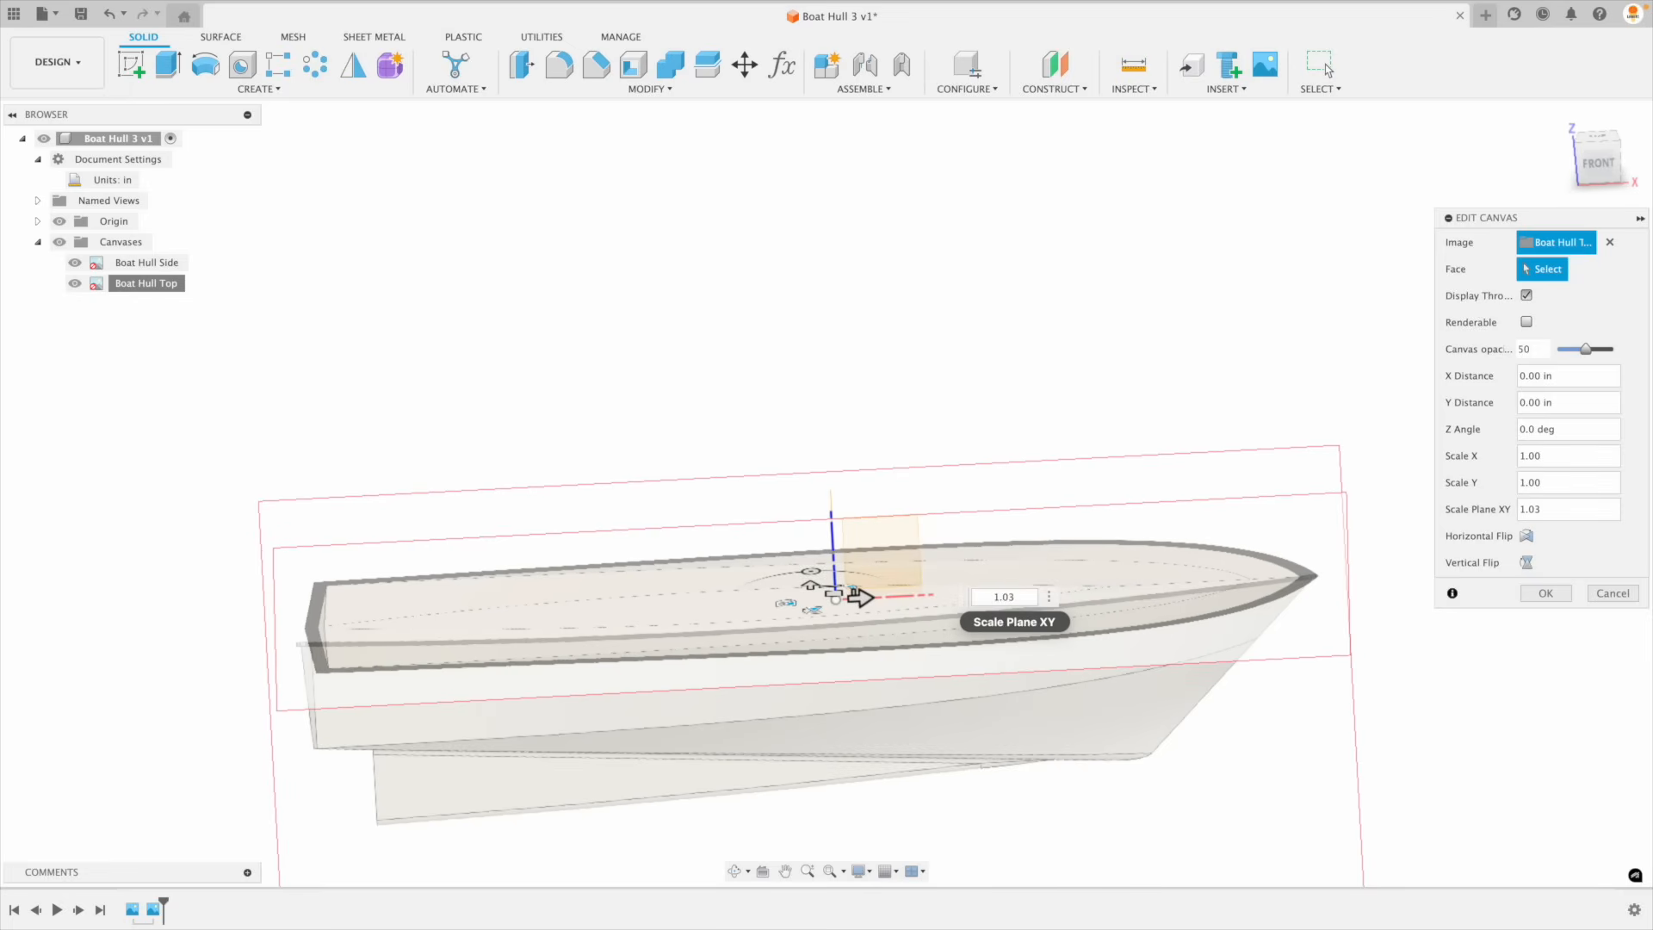
Step: Shift the Boat Hull Top canvas to an X distance of about -3.35 in and a Y distance of 0, and accept the edit
middle_click_drag(881, 569, 842, 608, "shift")
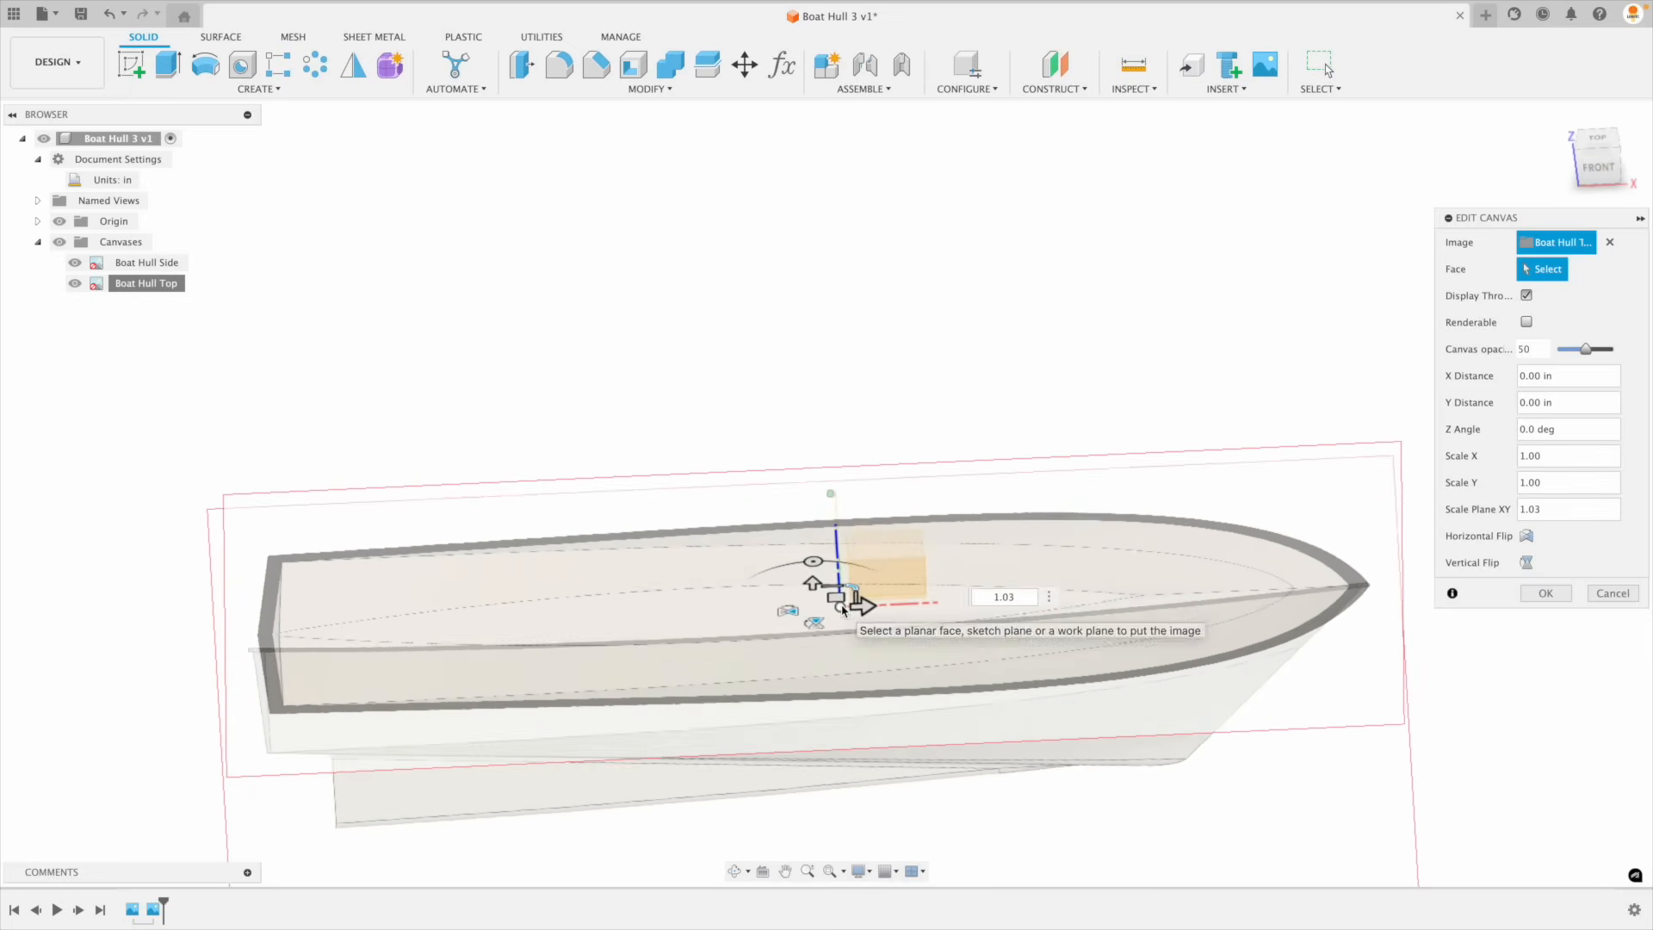
left_click_drag(837, 603, 834, 605)
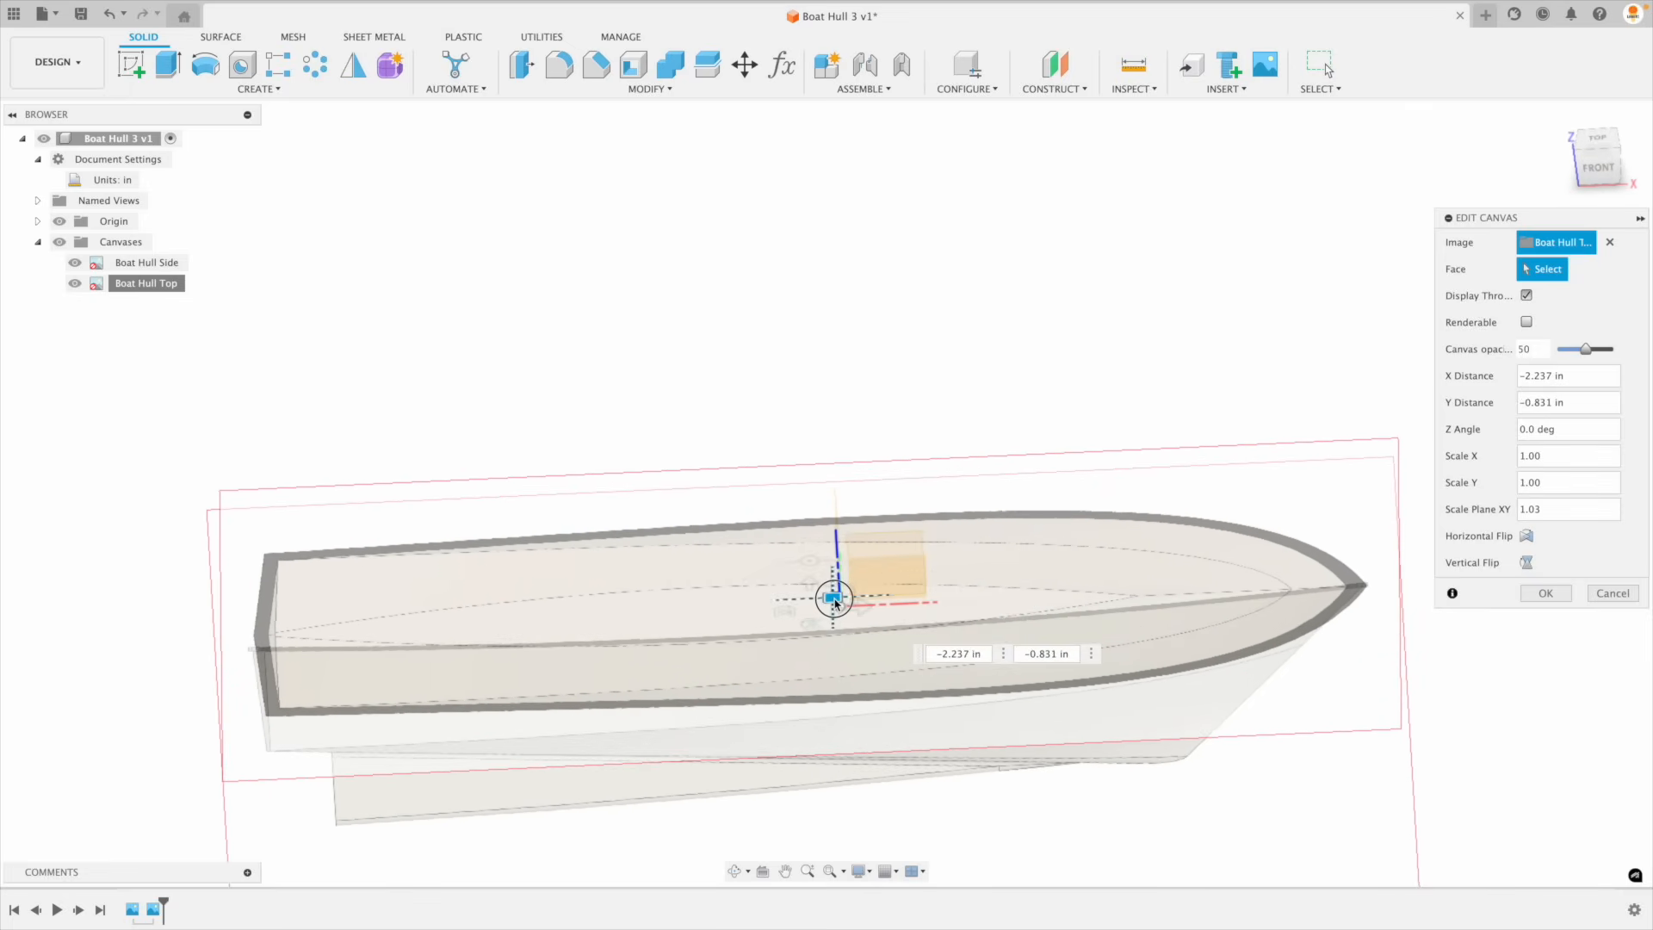
middle_click_drag(1024, 618, 1054, 549, "shift")
scroll(822, 532, "up", 4)
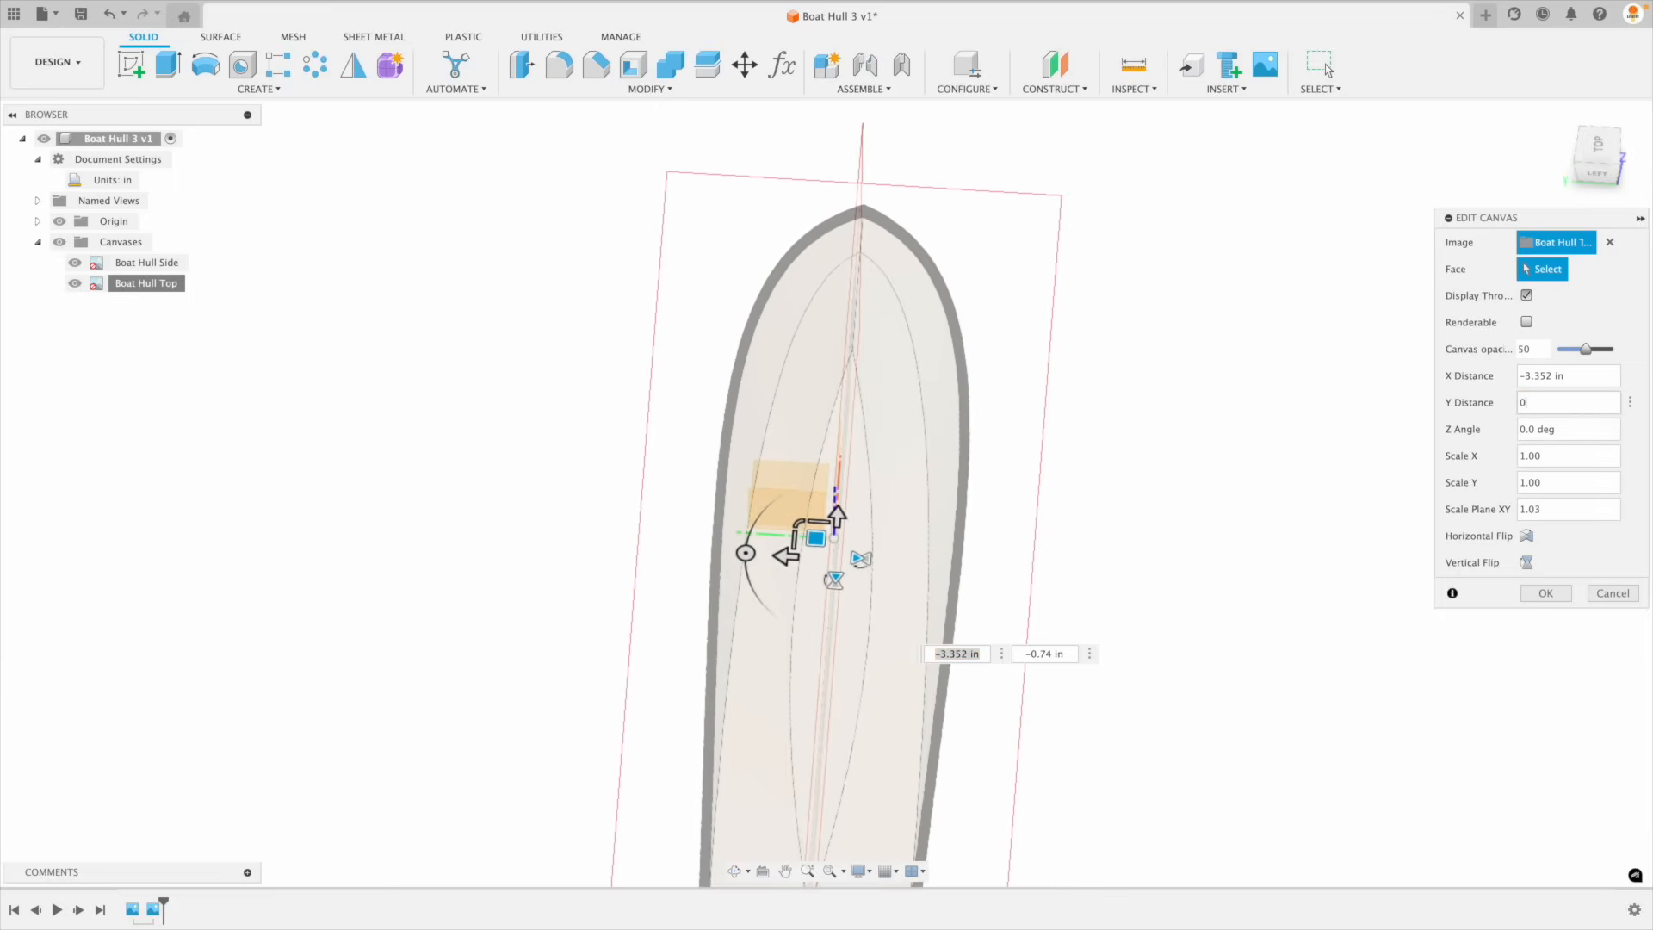
left_click(1545, 592)
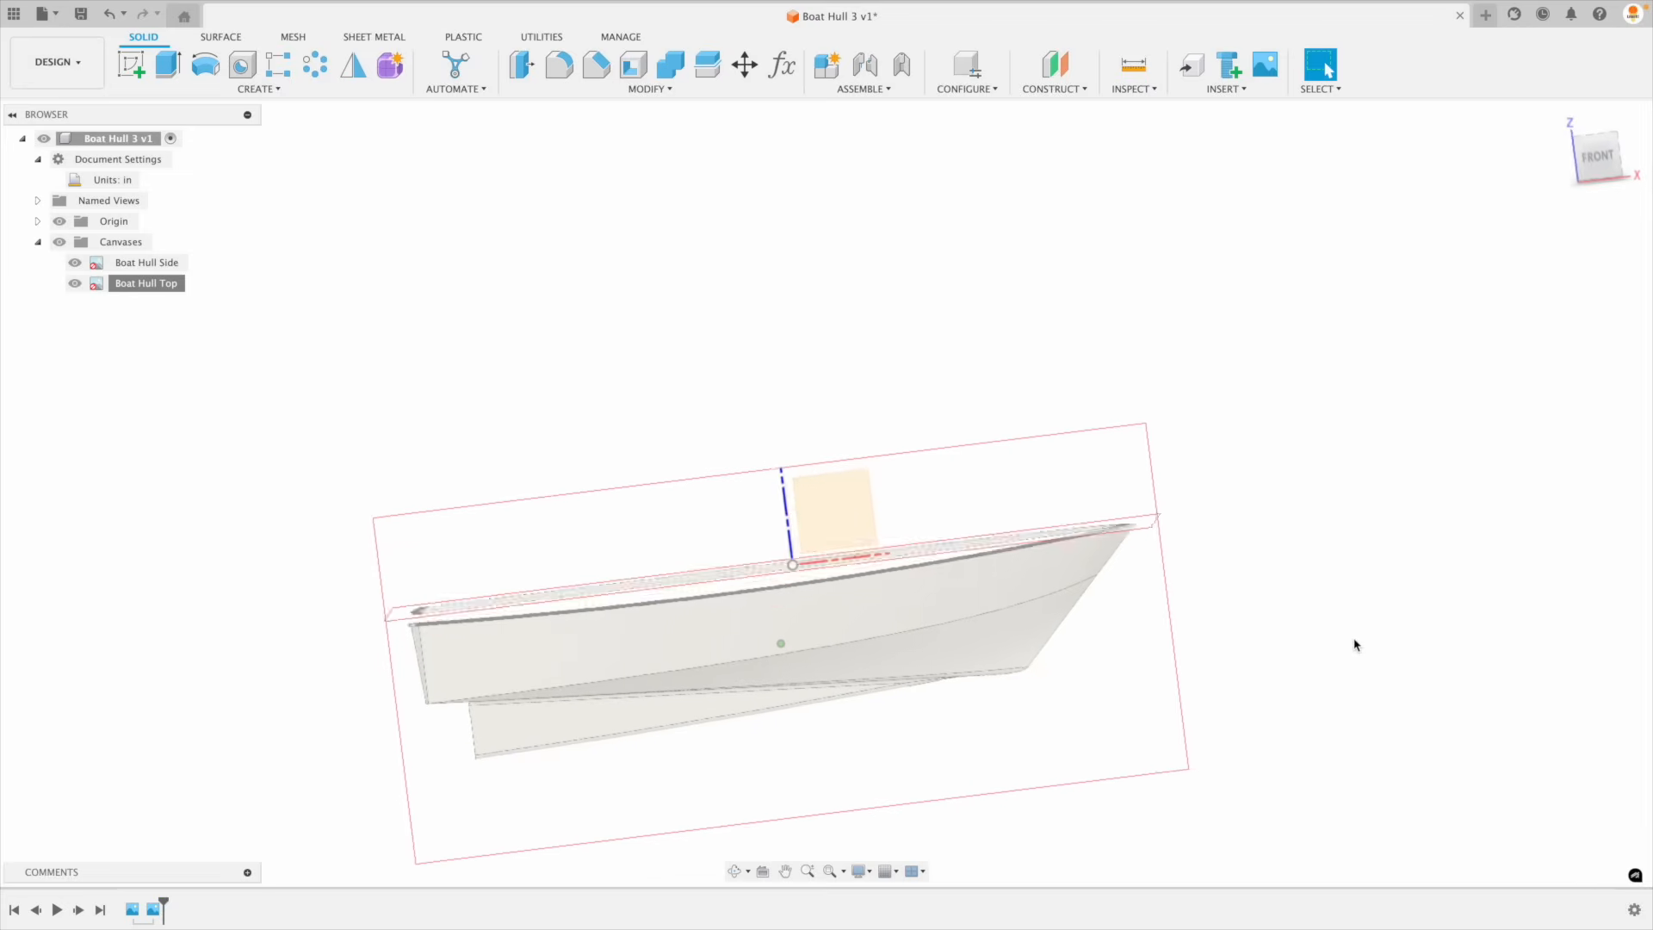
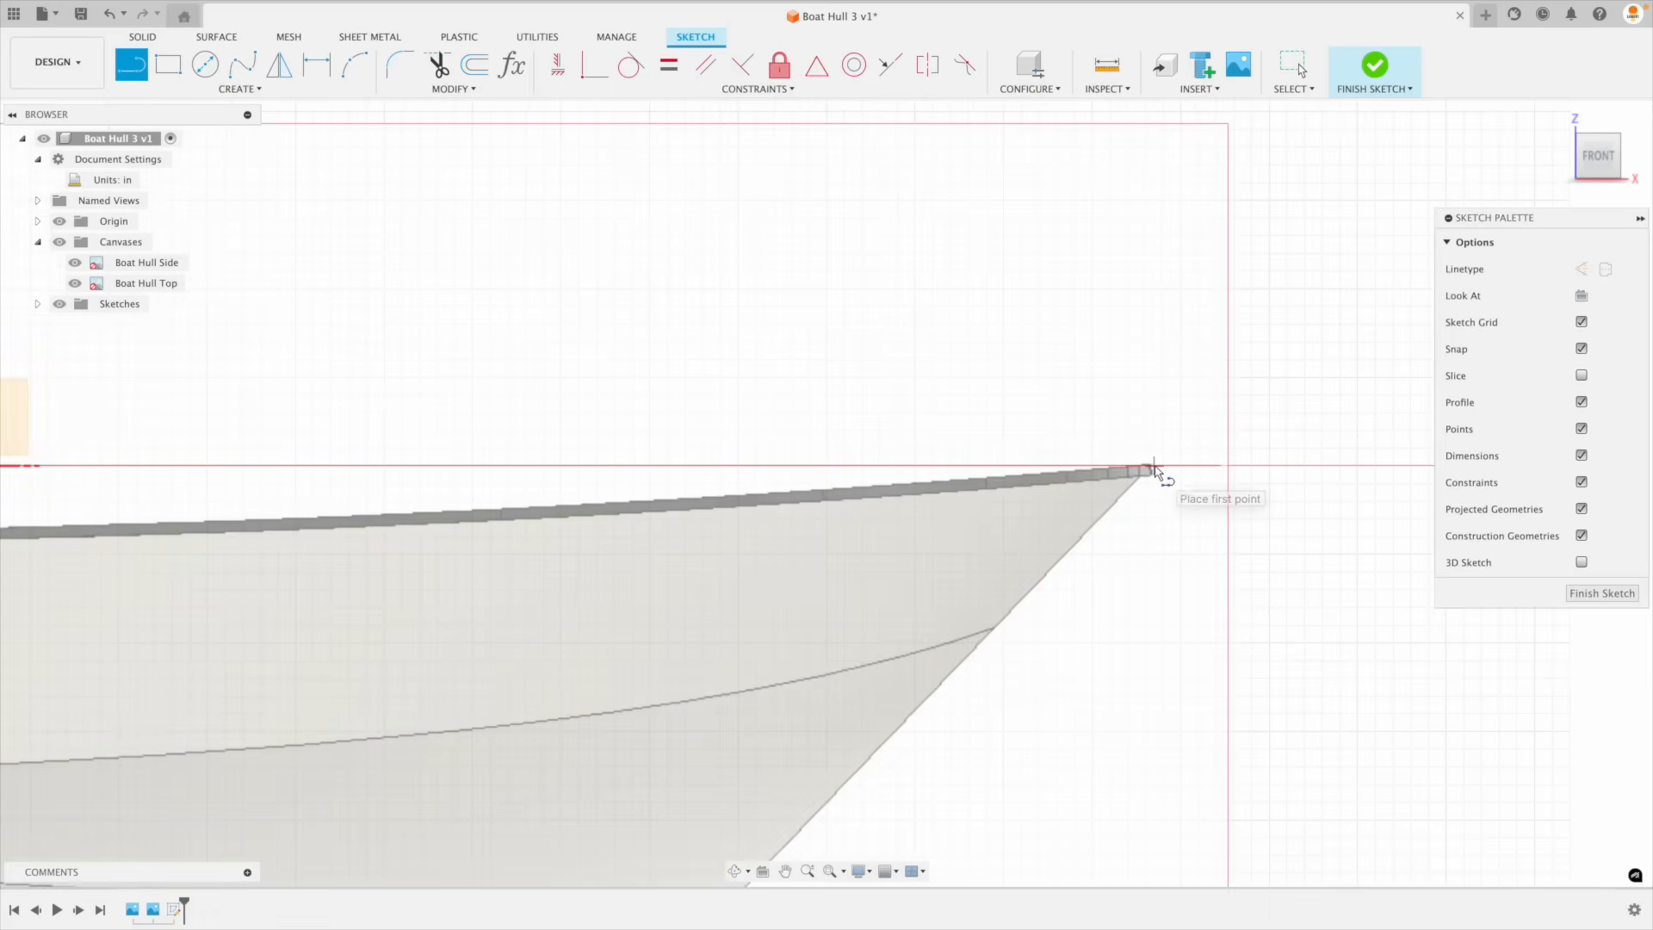
Step: Sketch a line about 62.8 in long from the bow tip down the bow edge to where the chine line meets it
left_click(1147, 468)
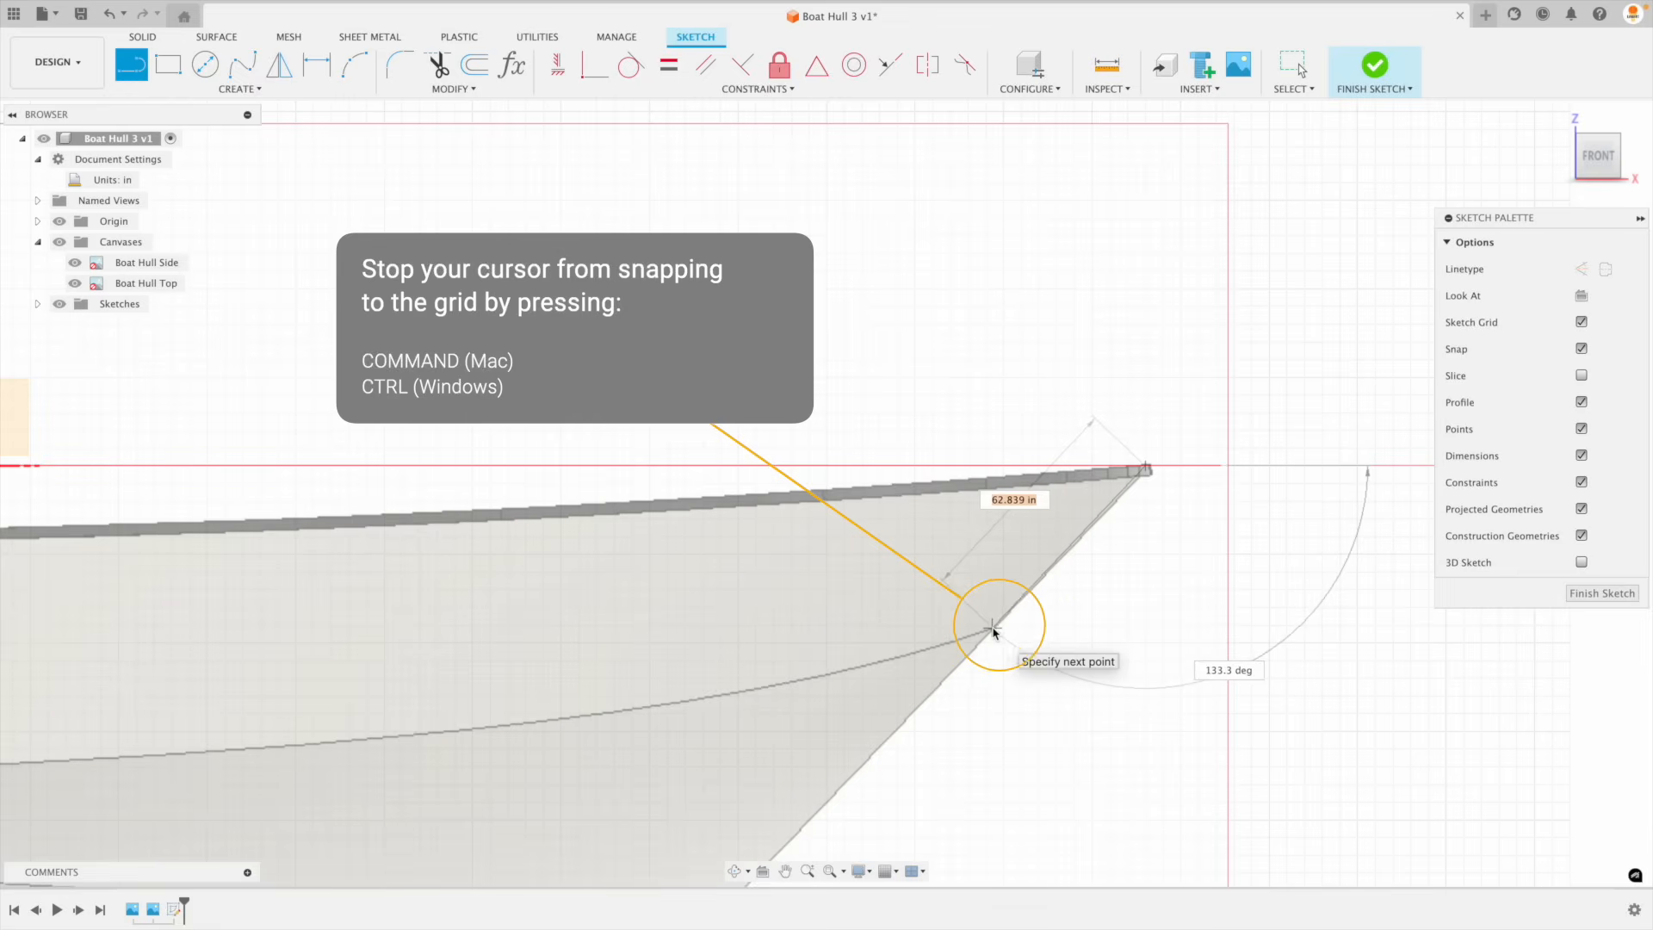
left_click(993, 629)
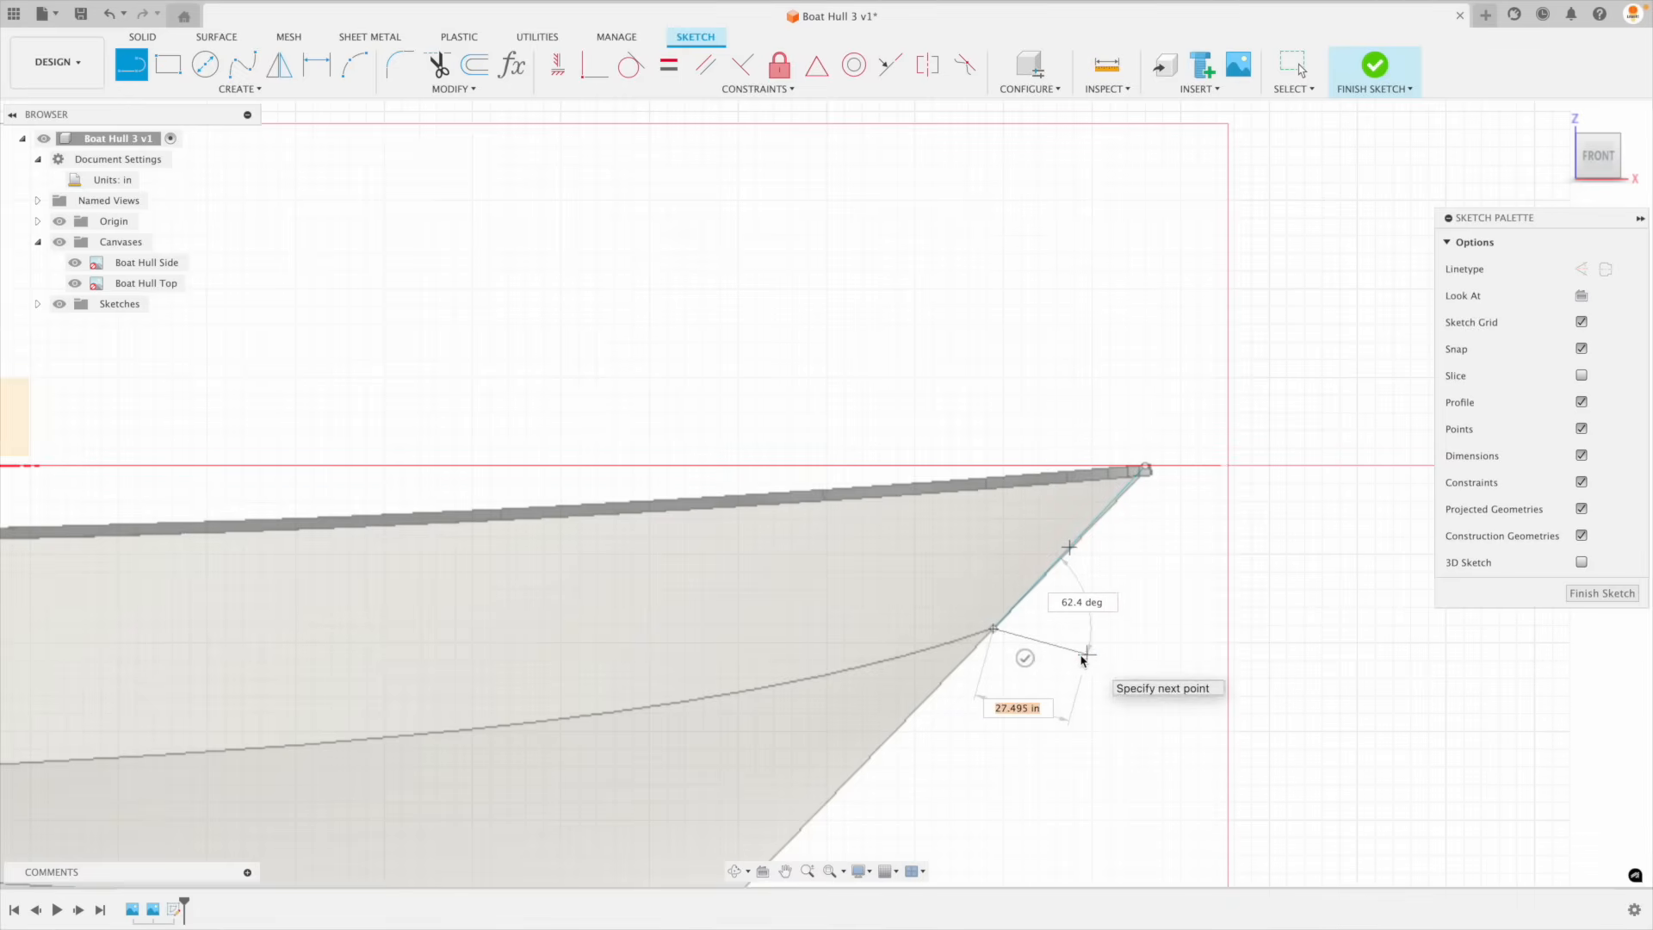
left_click(1023, 663)
scroll(1108, 663, "down", 5)
scroll(1146, 540, "up", 8)
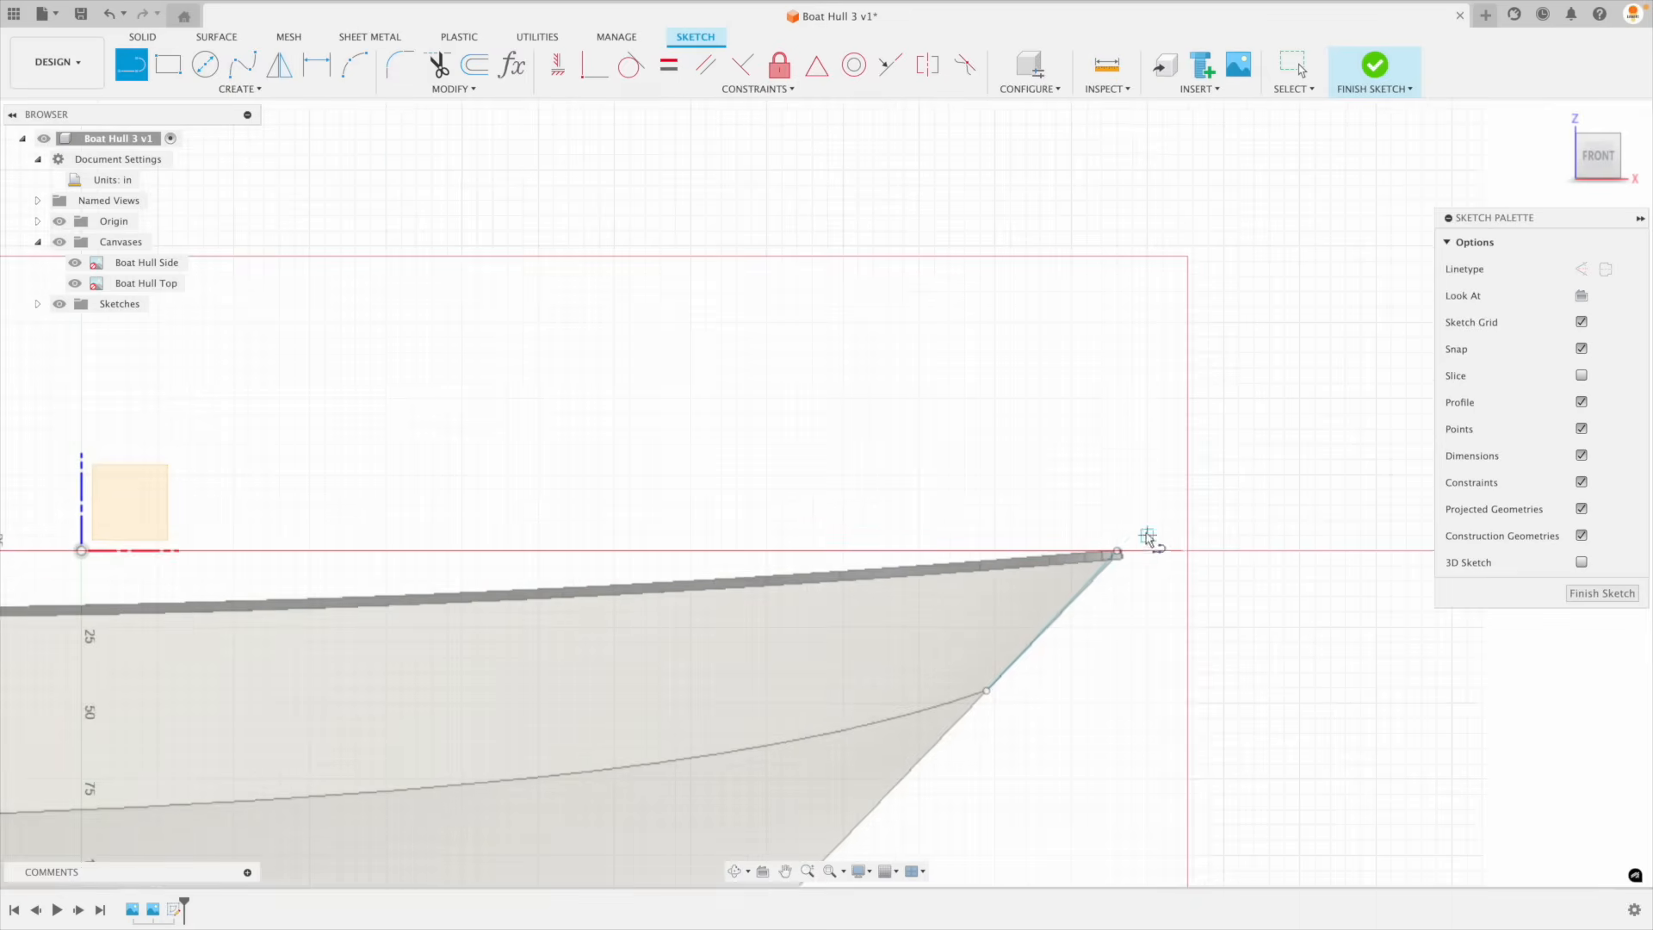
scroll(1105, 594, "up", 2)
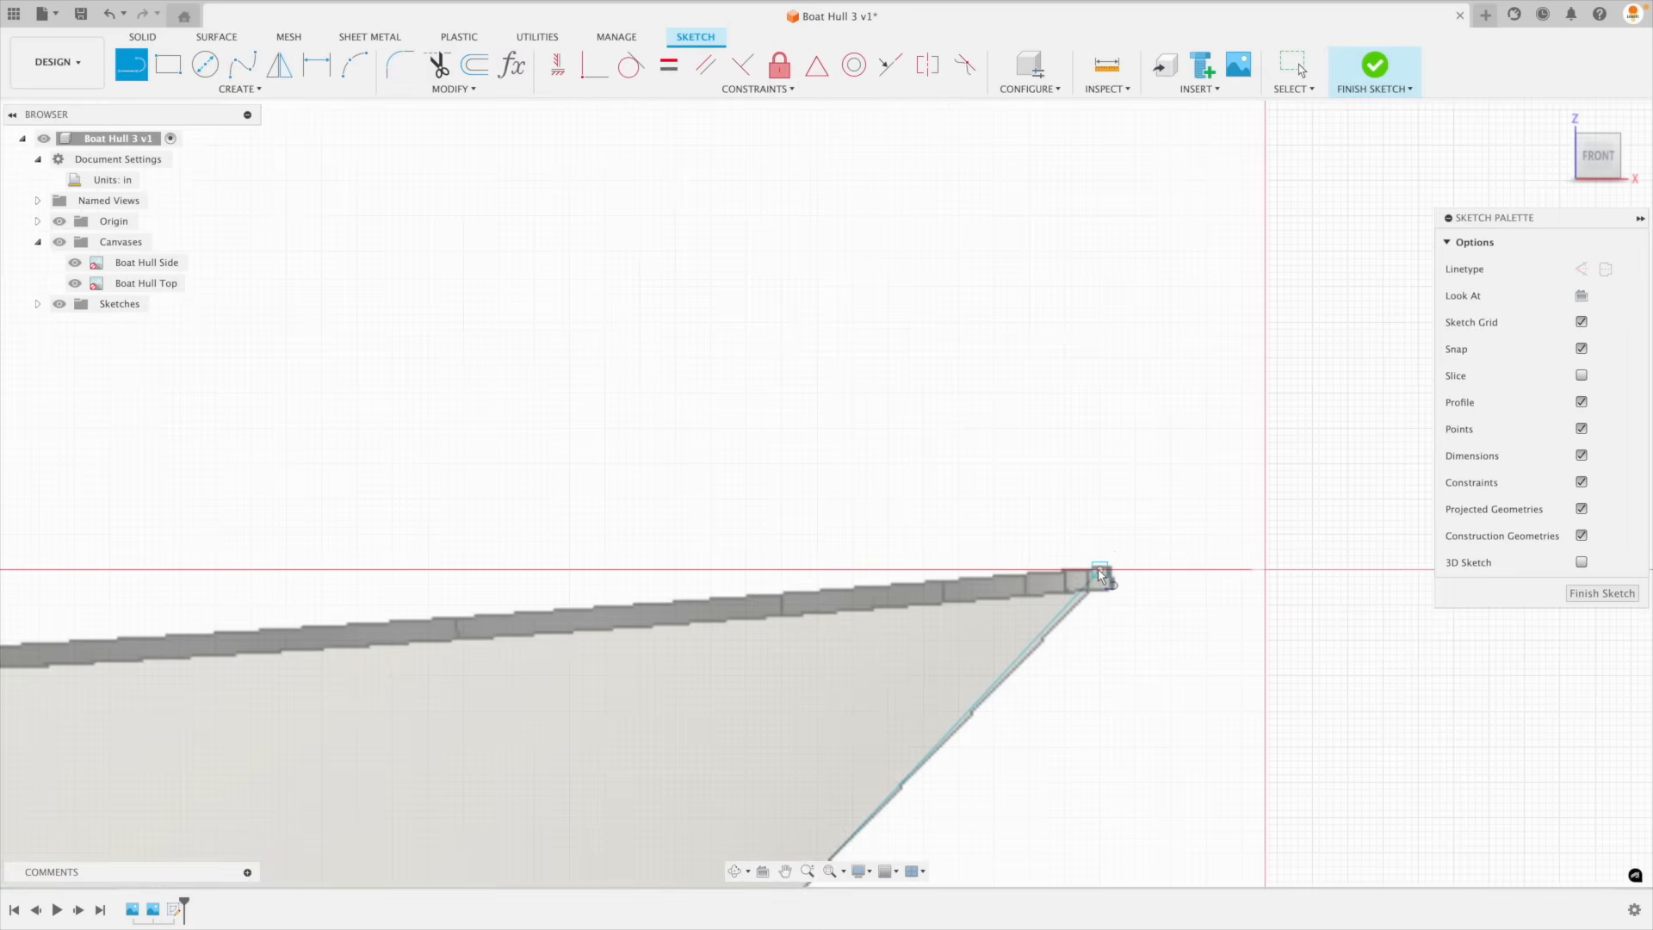
left_click(1106, 574)
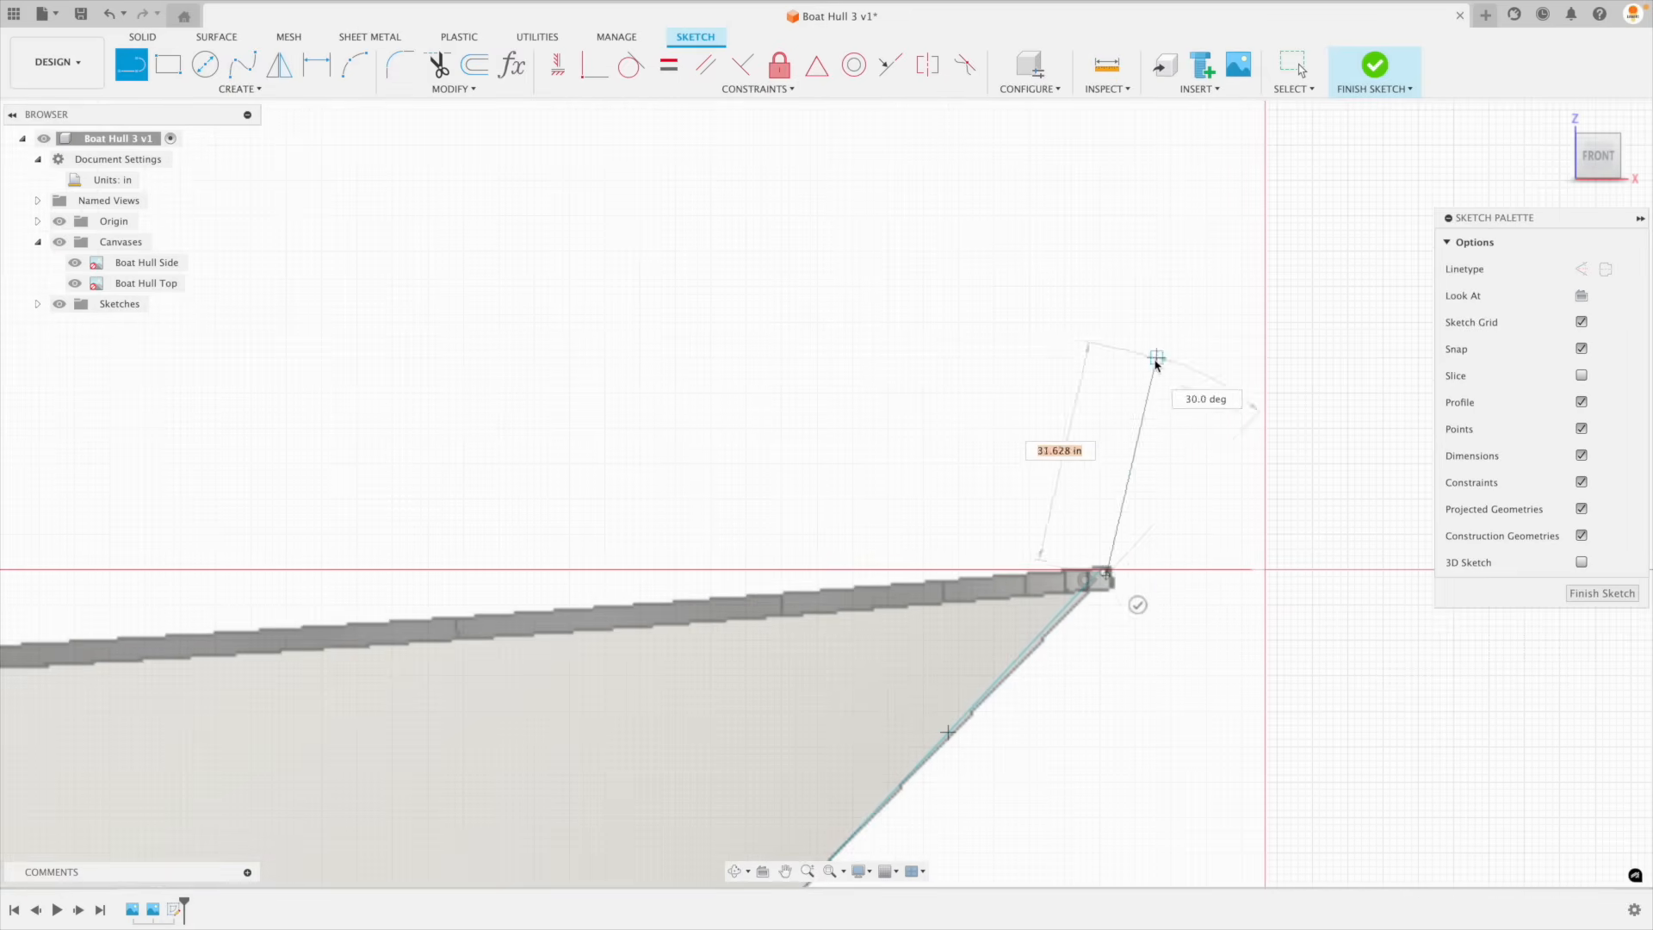
key("Escape")
scroll(1127, 571, "up", 5)
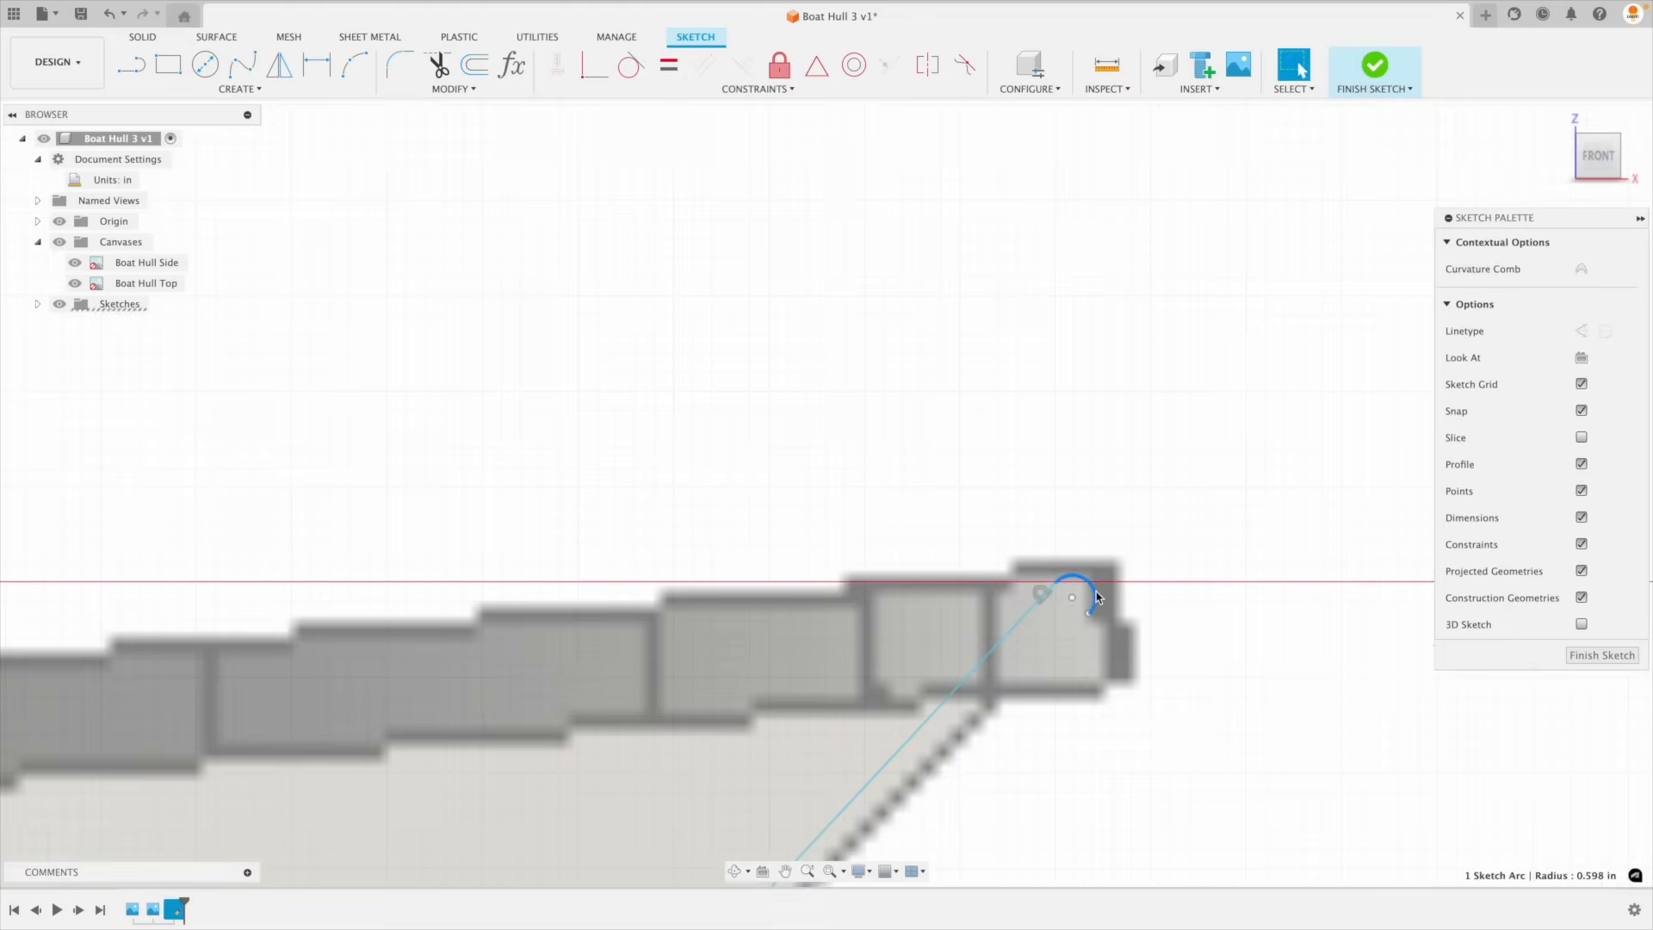
scroll(1088, 585, "down", 3)
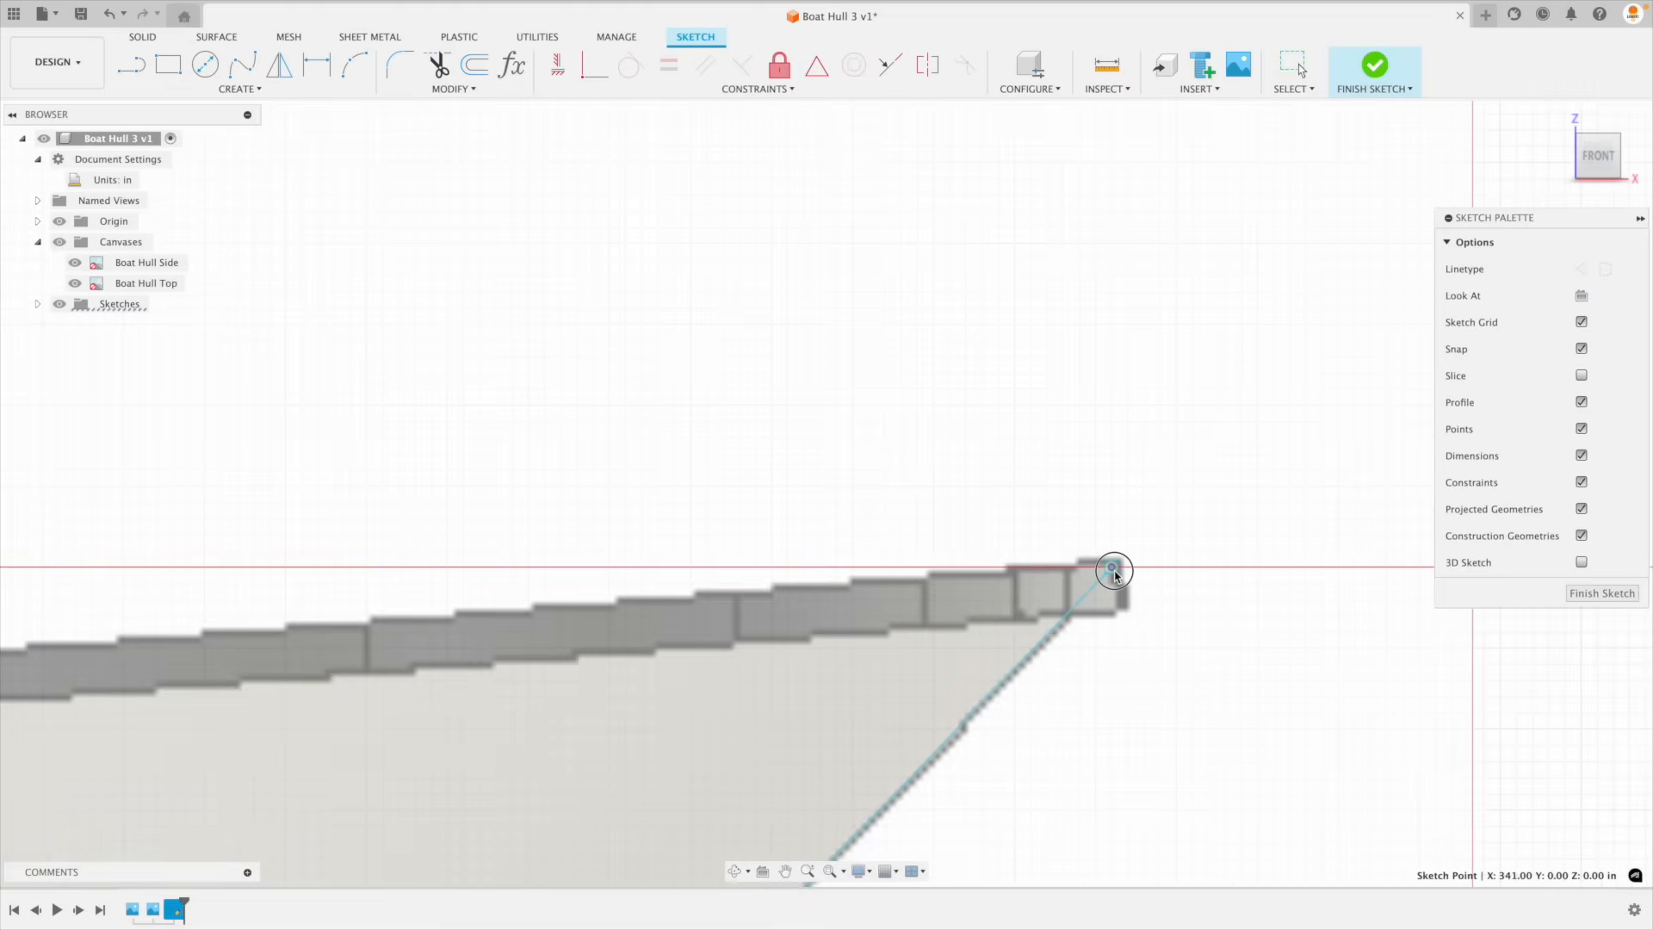
Step: Sketch a line down the transom edge from the sheer to the chine's aft end and align its upper endpoint with the outer edge
scroll(1116, 575, "down", 5)
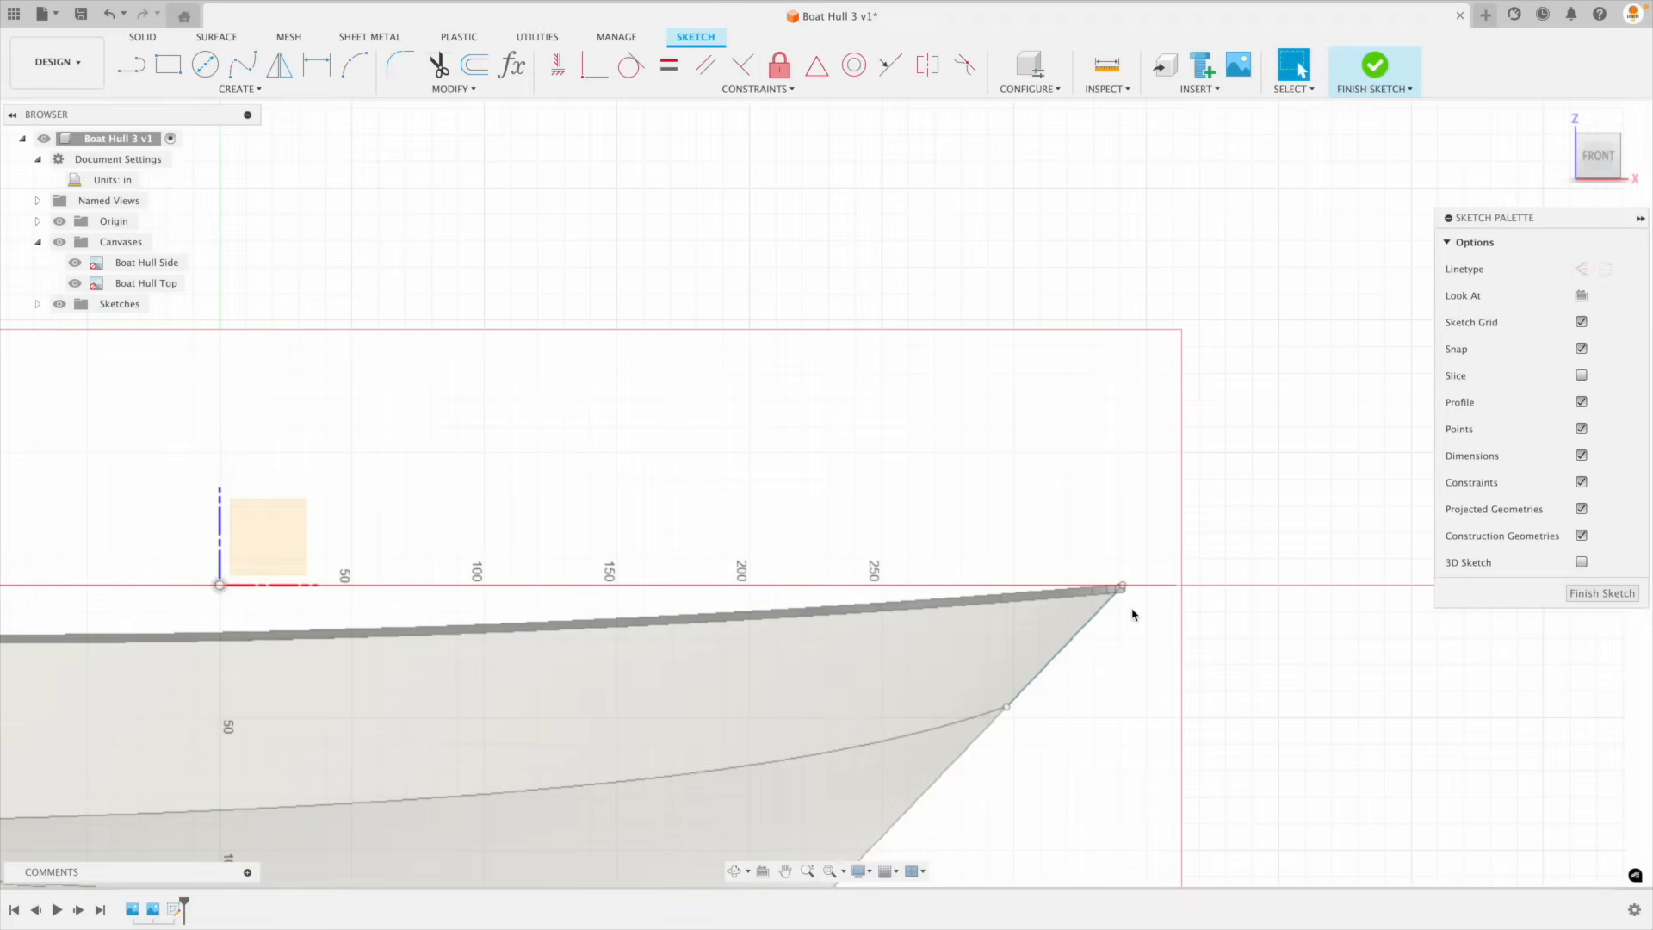
scroll(1128, 645, "down", 6)
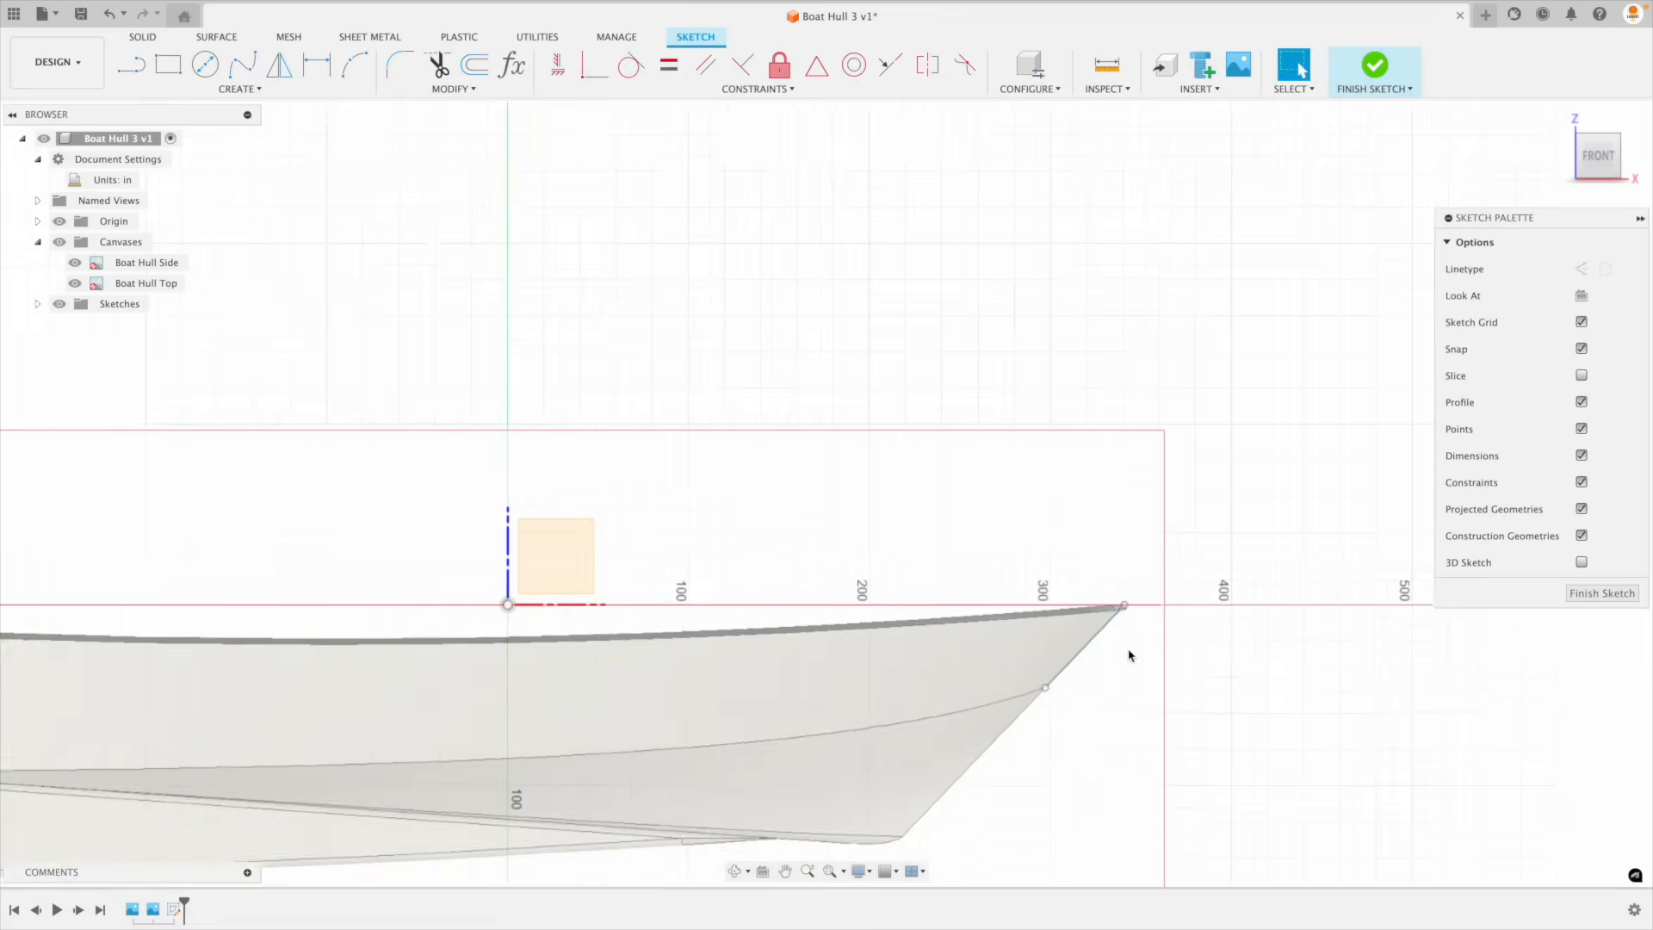
middle_click_drag(1122, 720, 1210, 708)
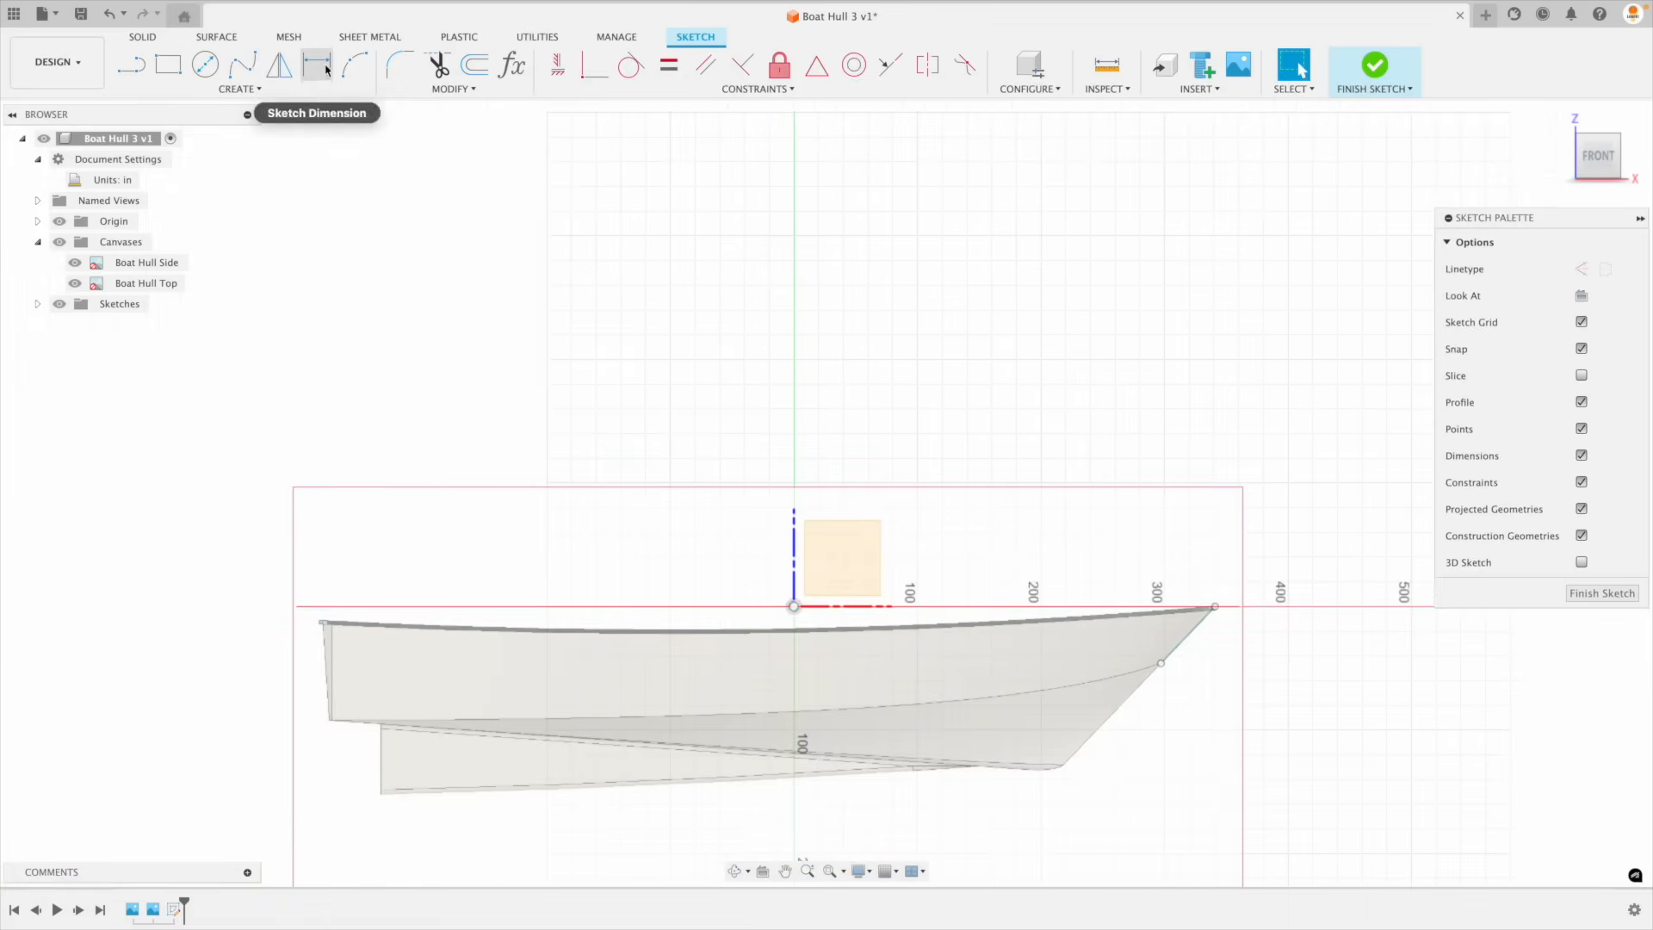
left_click(131, 64)
scroll(317, 534, "up", 3)
scroll(318, 689, "up", 5)
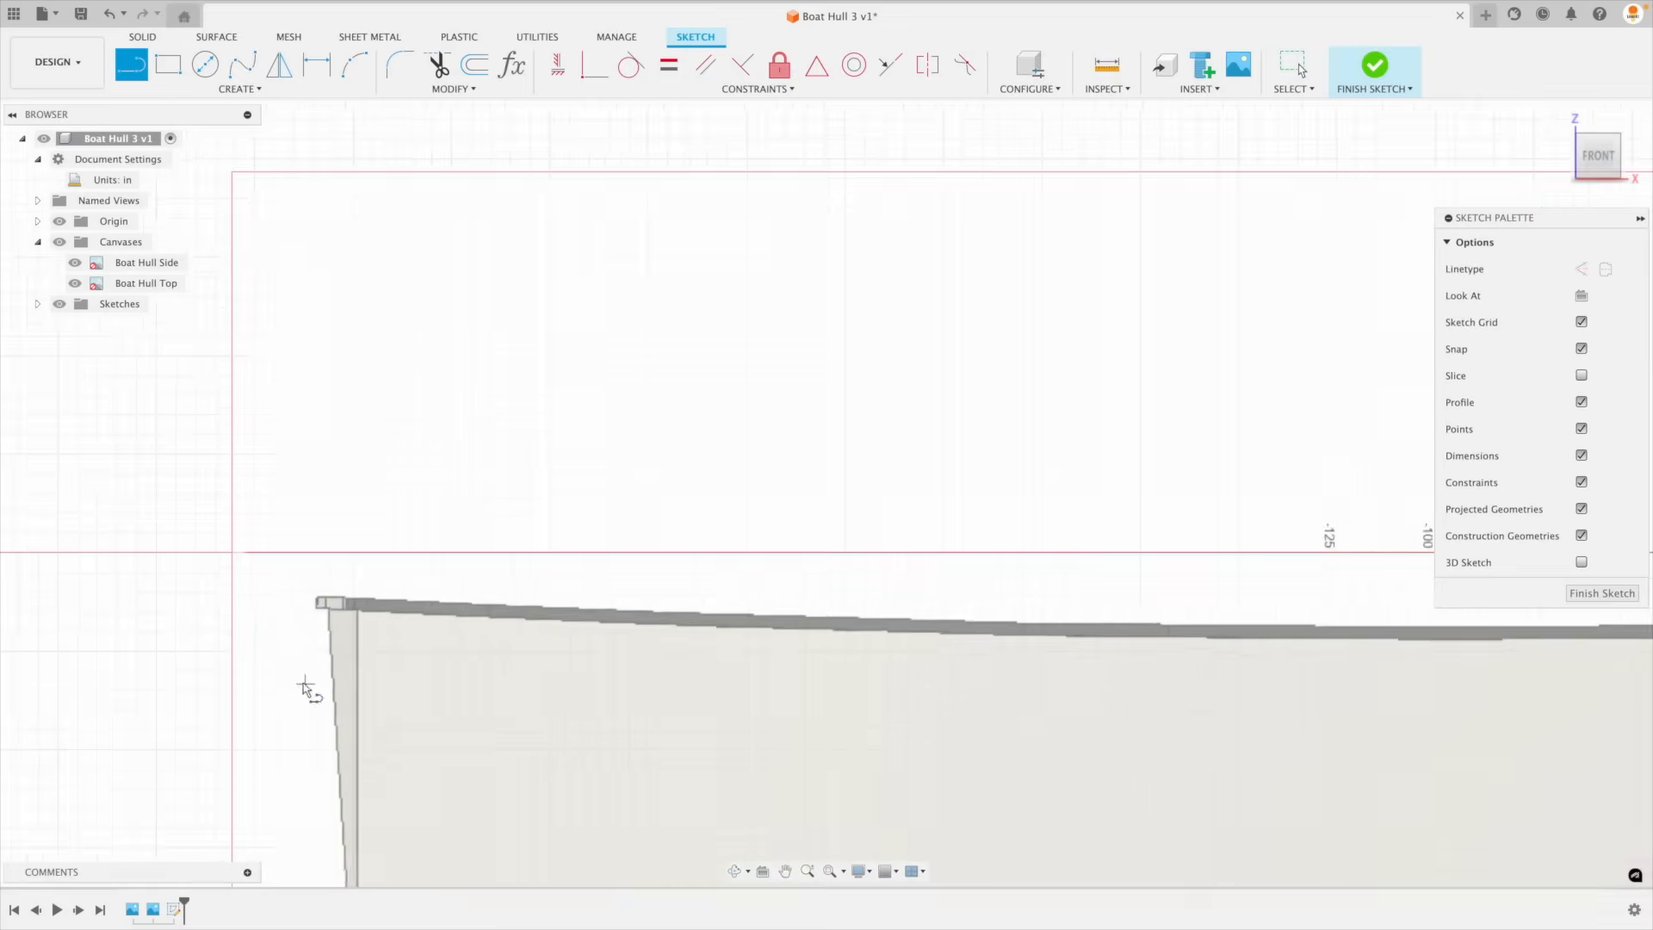
left_click(457, 435)
left_click(475, 782)
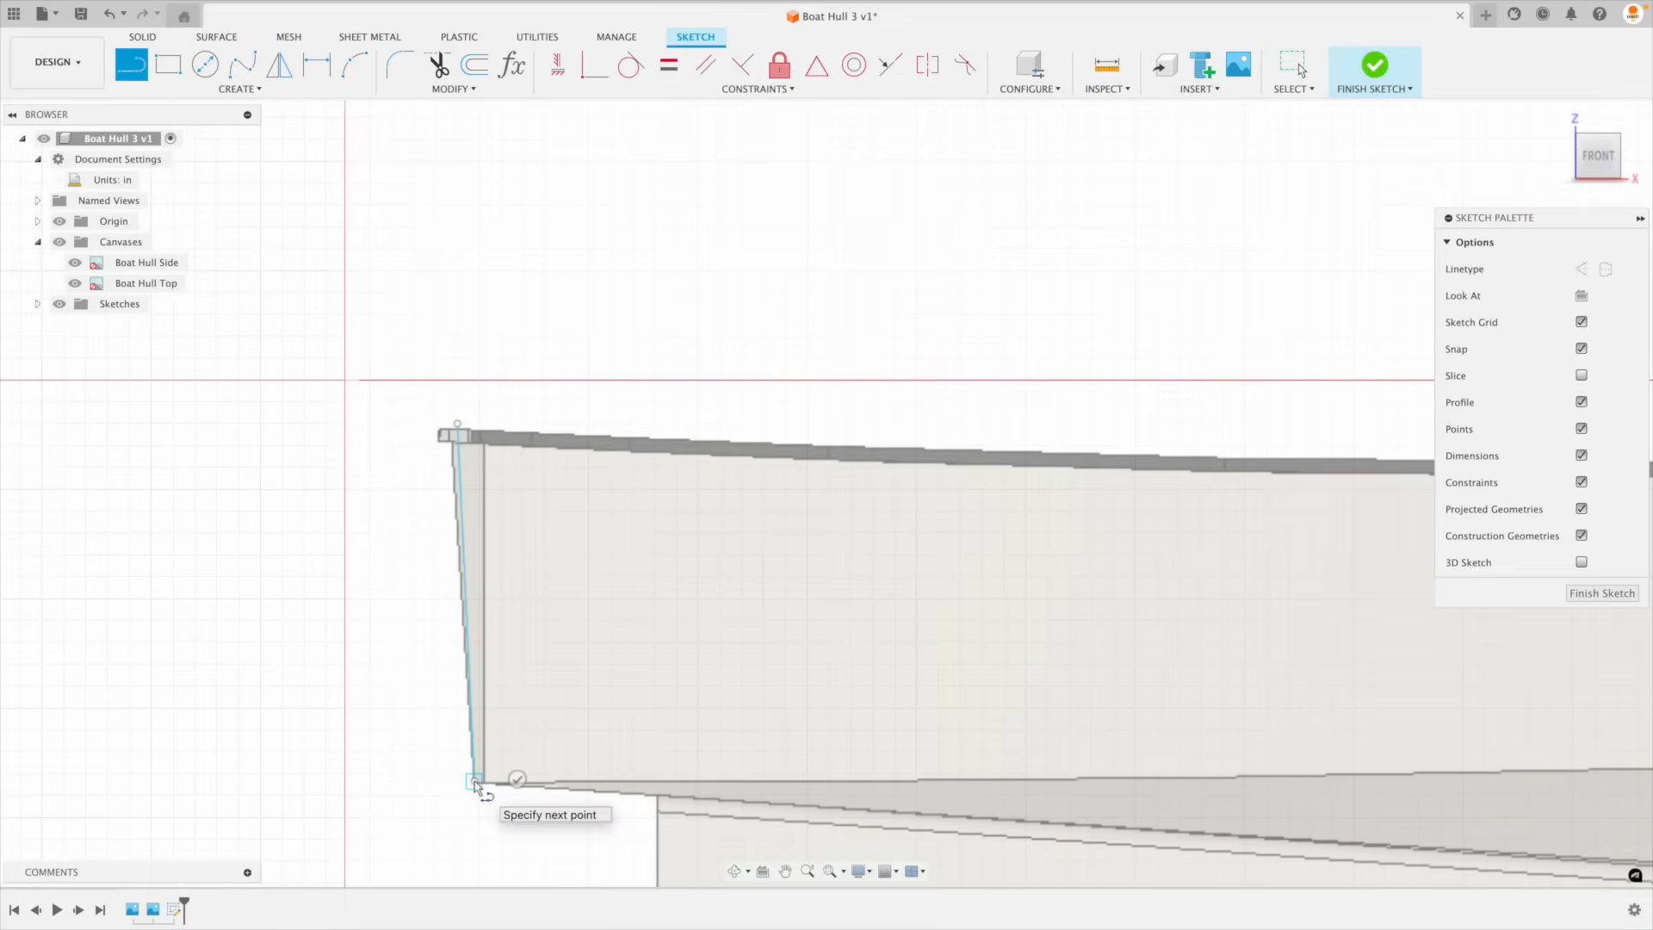
left_click(517, 778)
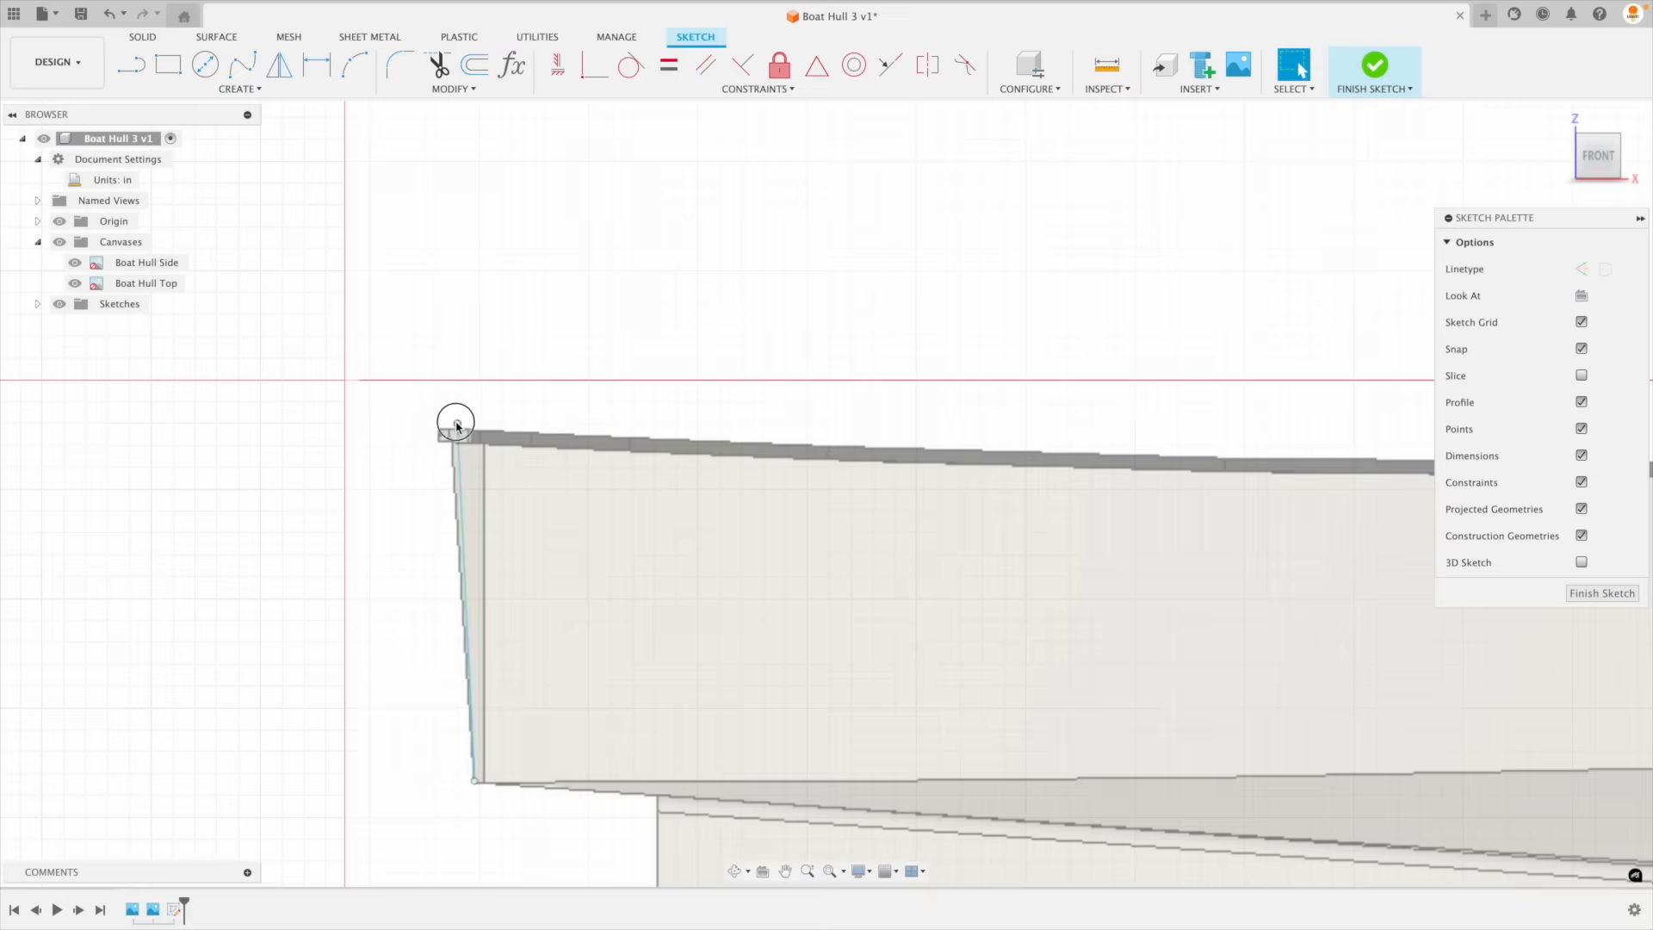
left_click(449, 427)
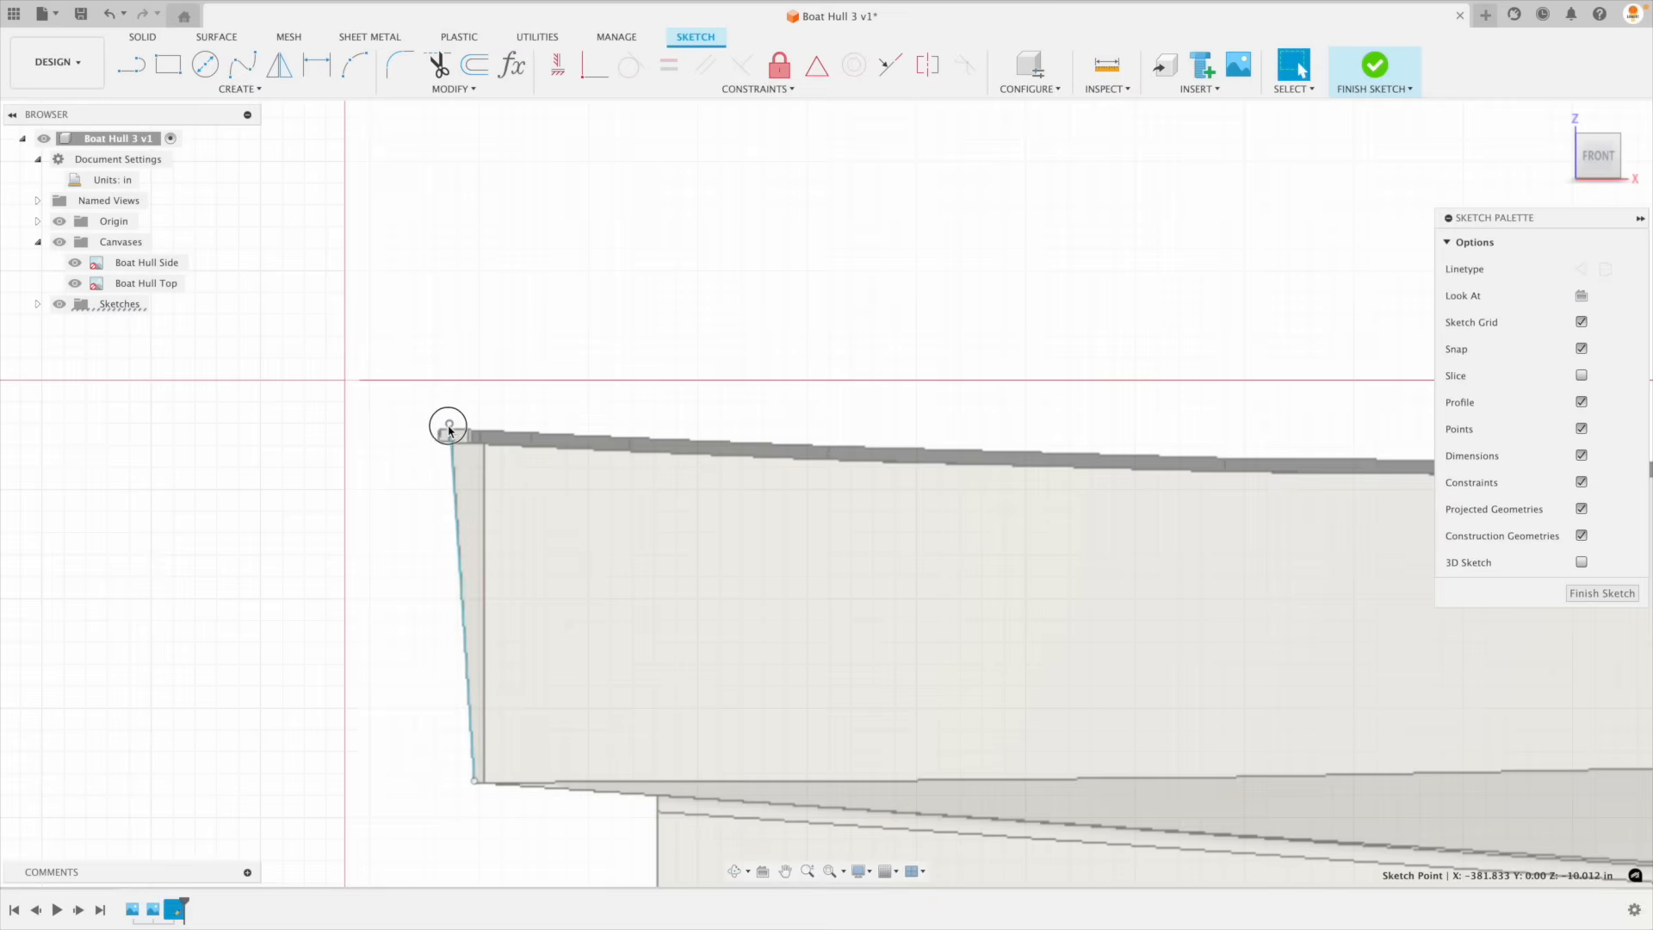
scroll(452, 436, "down", 6)
middle_click_drag(1158, 705, 919, 749)
left_click(355, 64)
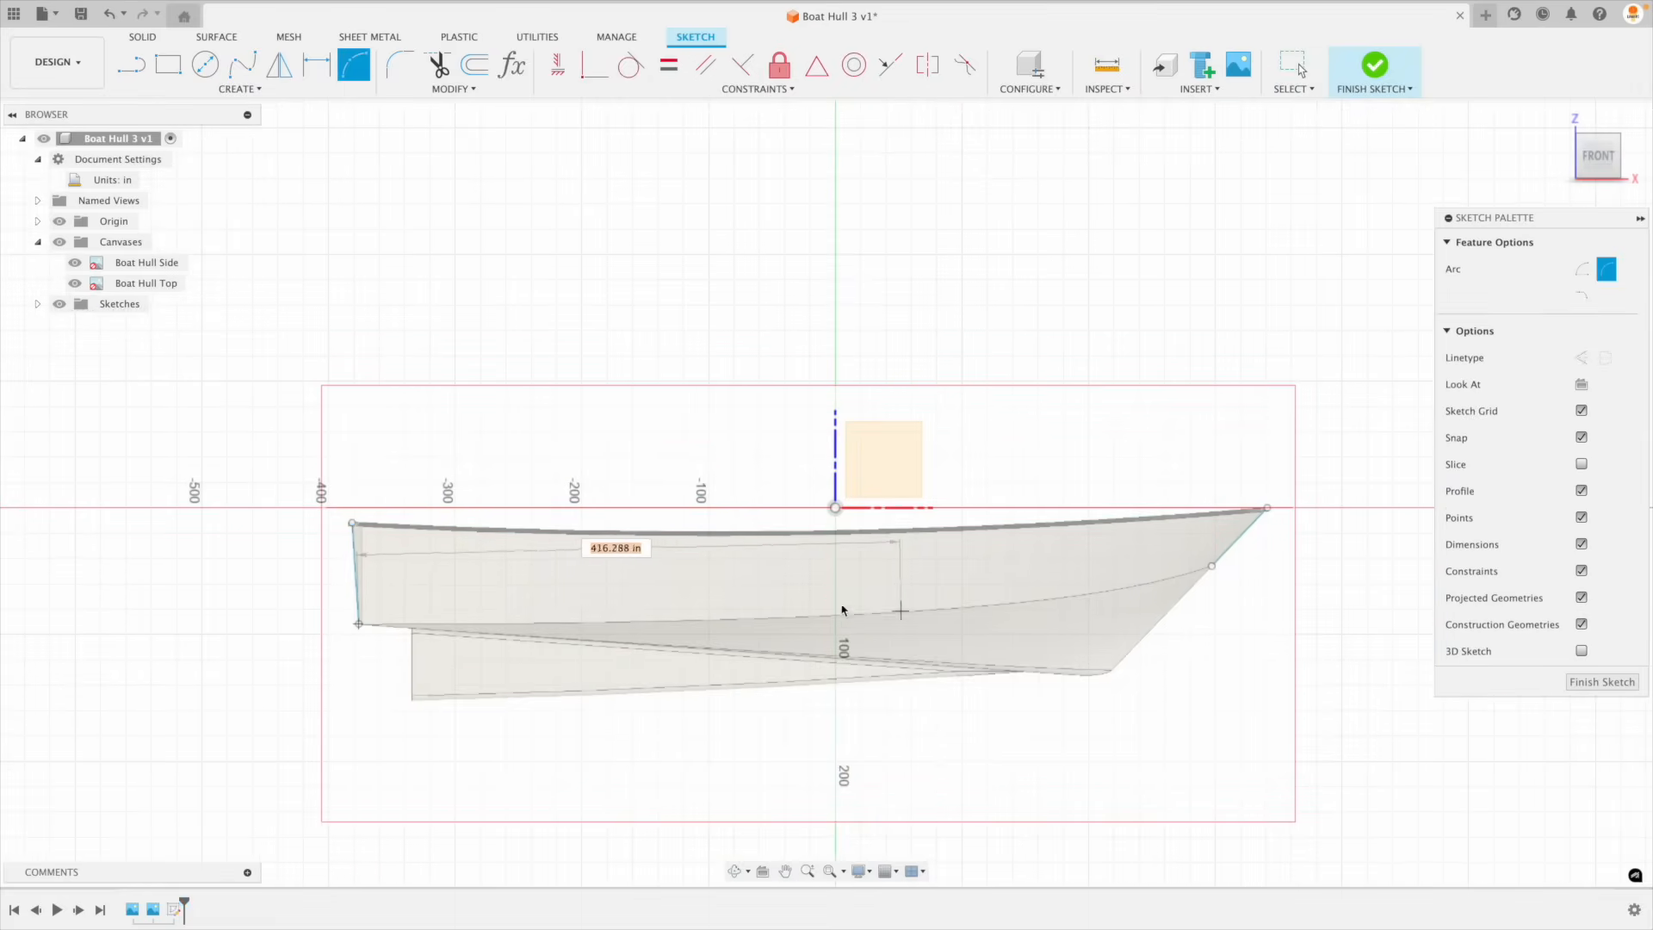
left_click(1211, 566)
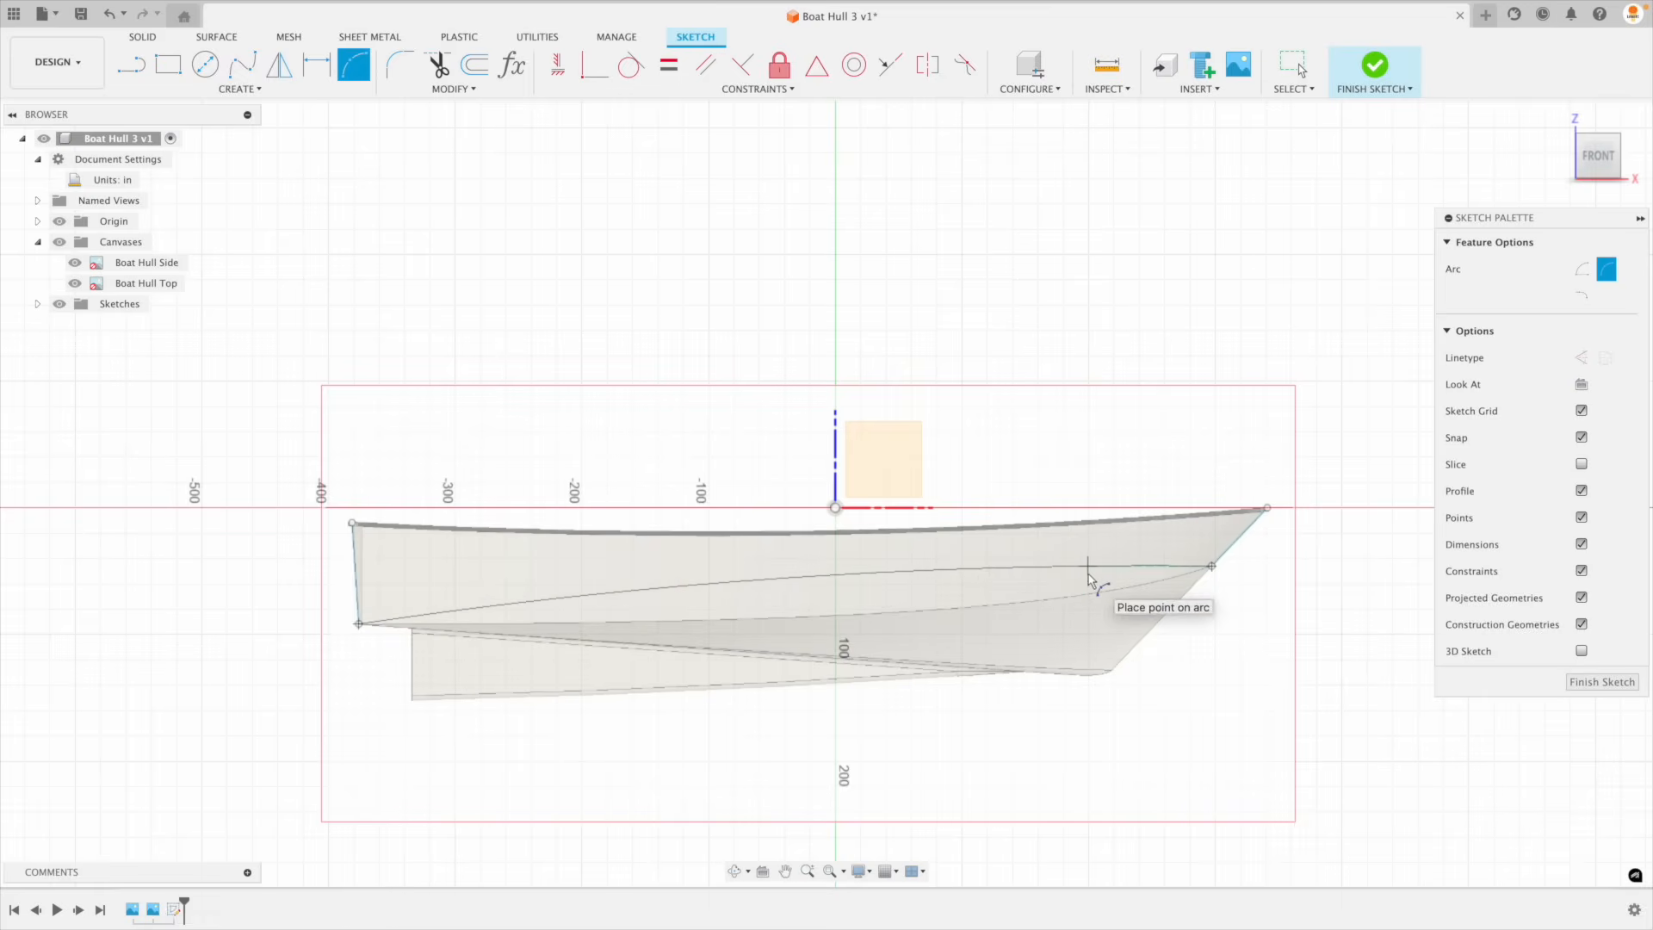
left_click(1093, 579)
key("Escape")
Step: Sketch a fit point spline from the transom line's lower end to the bow line's lower end, adjusting its bow tangent handle to follow the chine
left_click(239, 89)
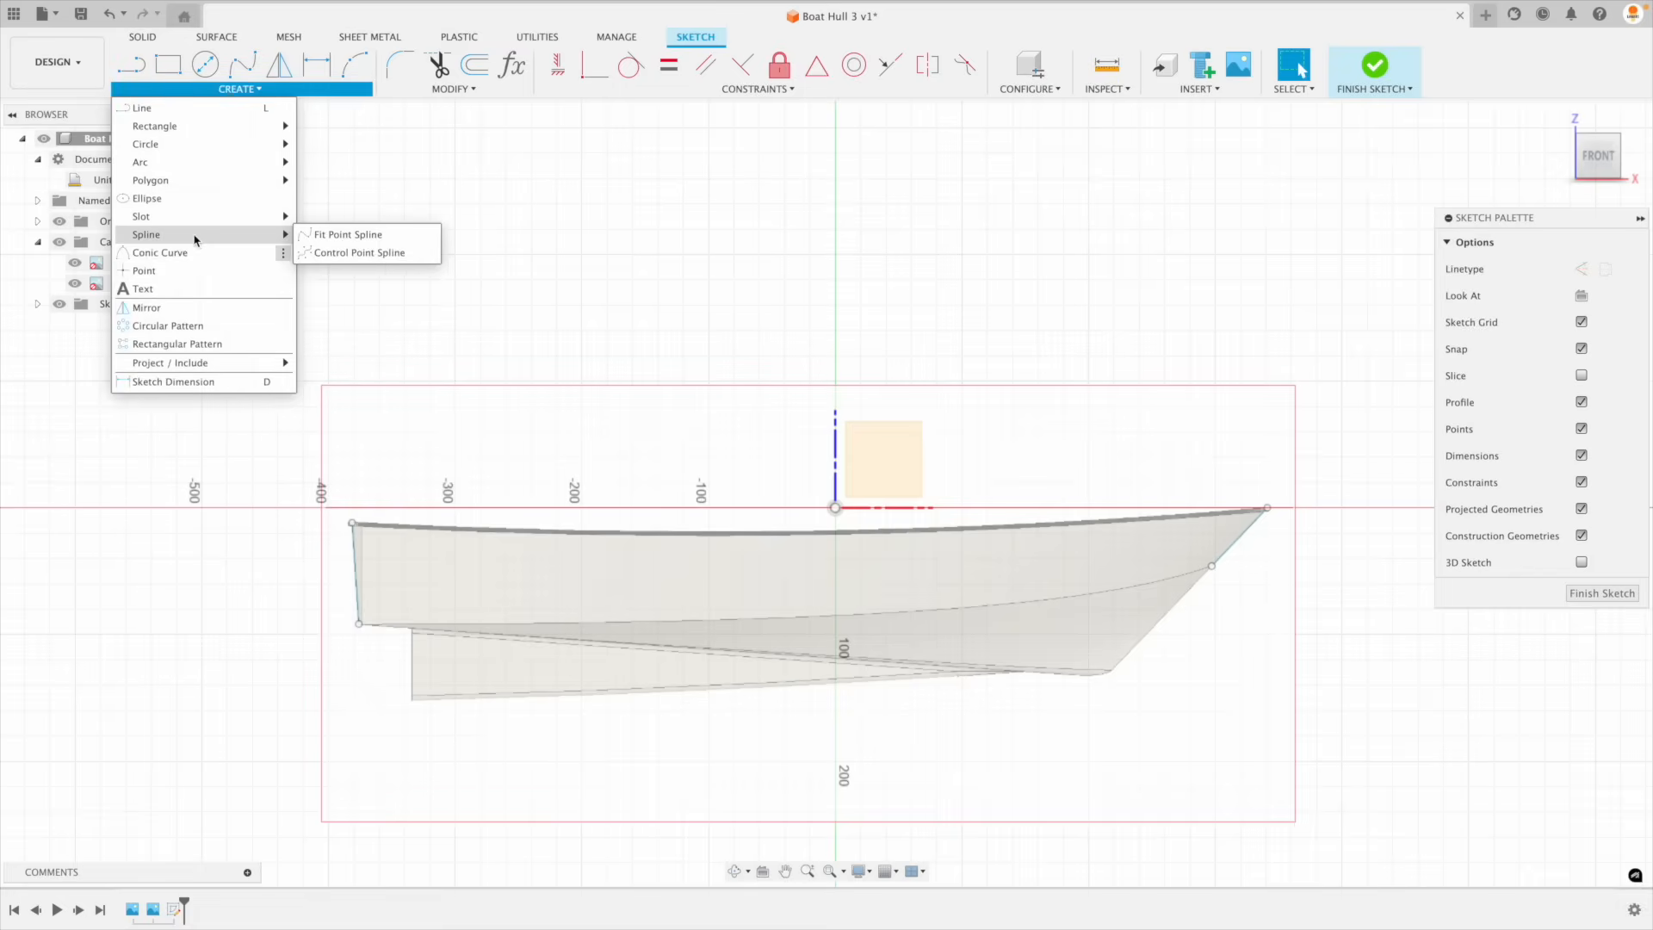
left_click(326, 234)
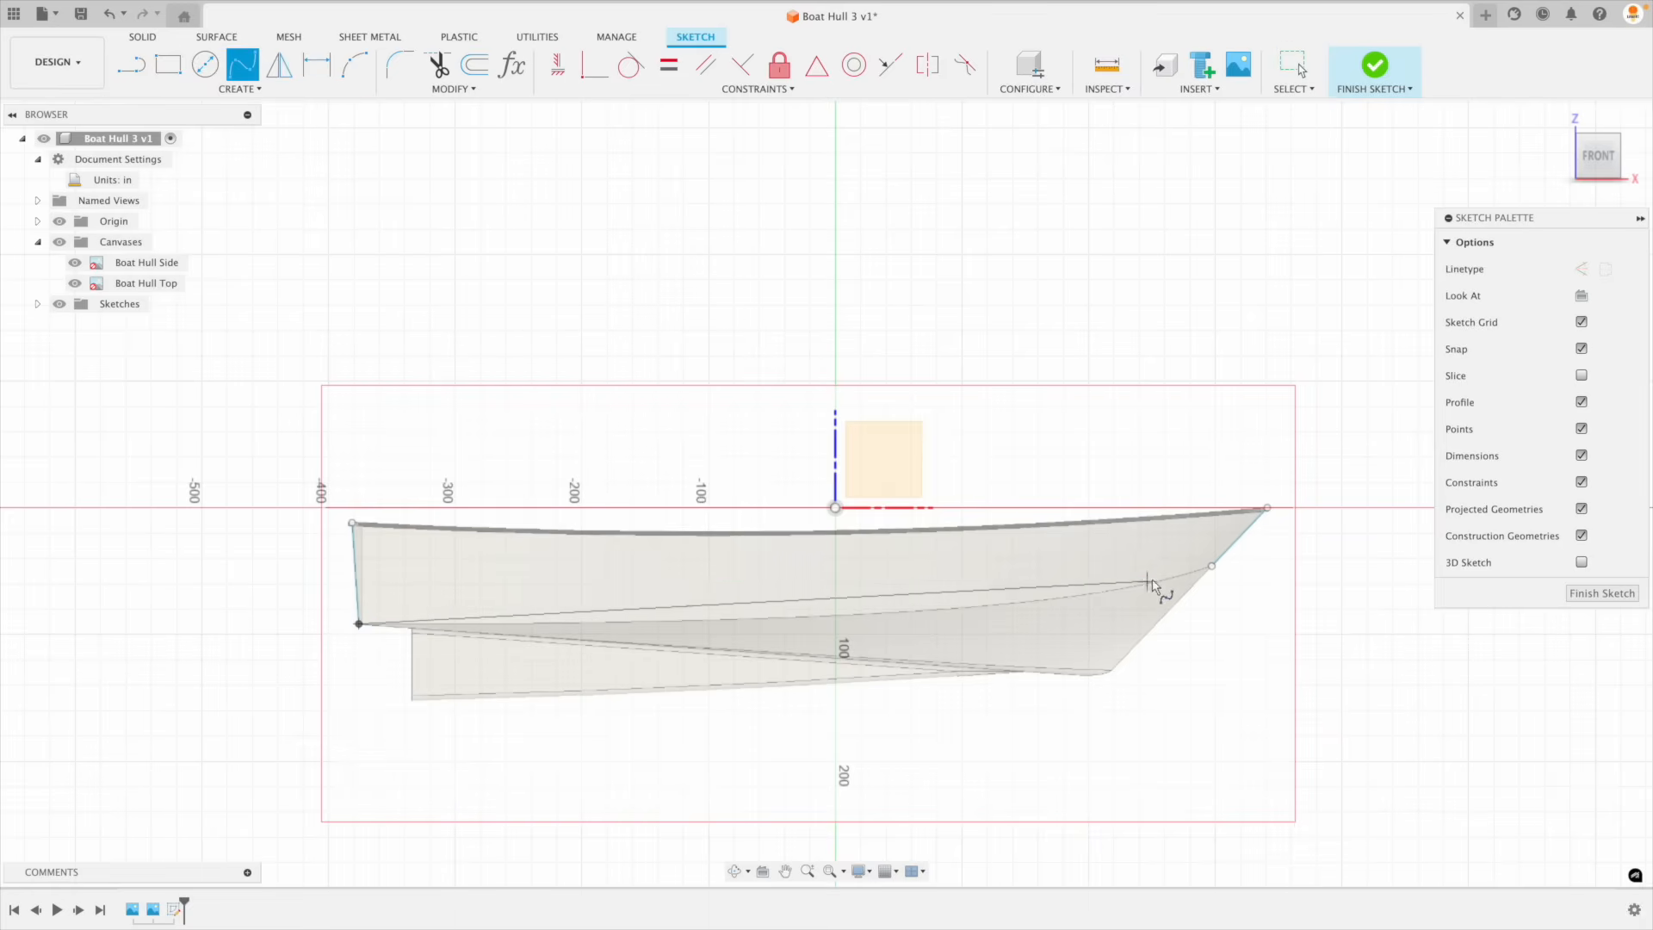
left_click(1211, 567)
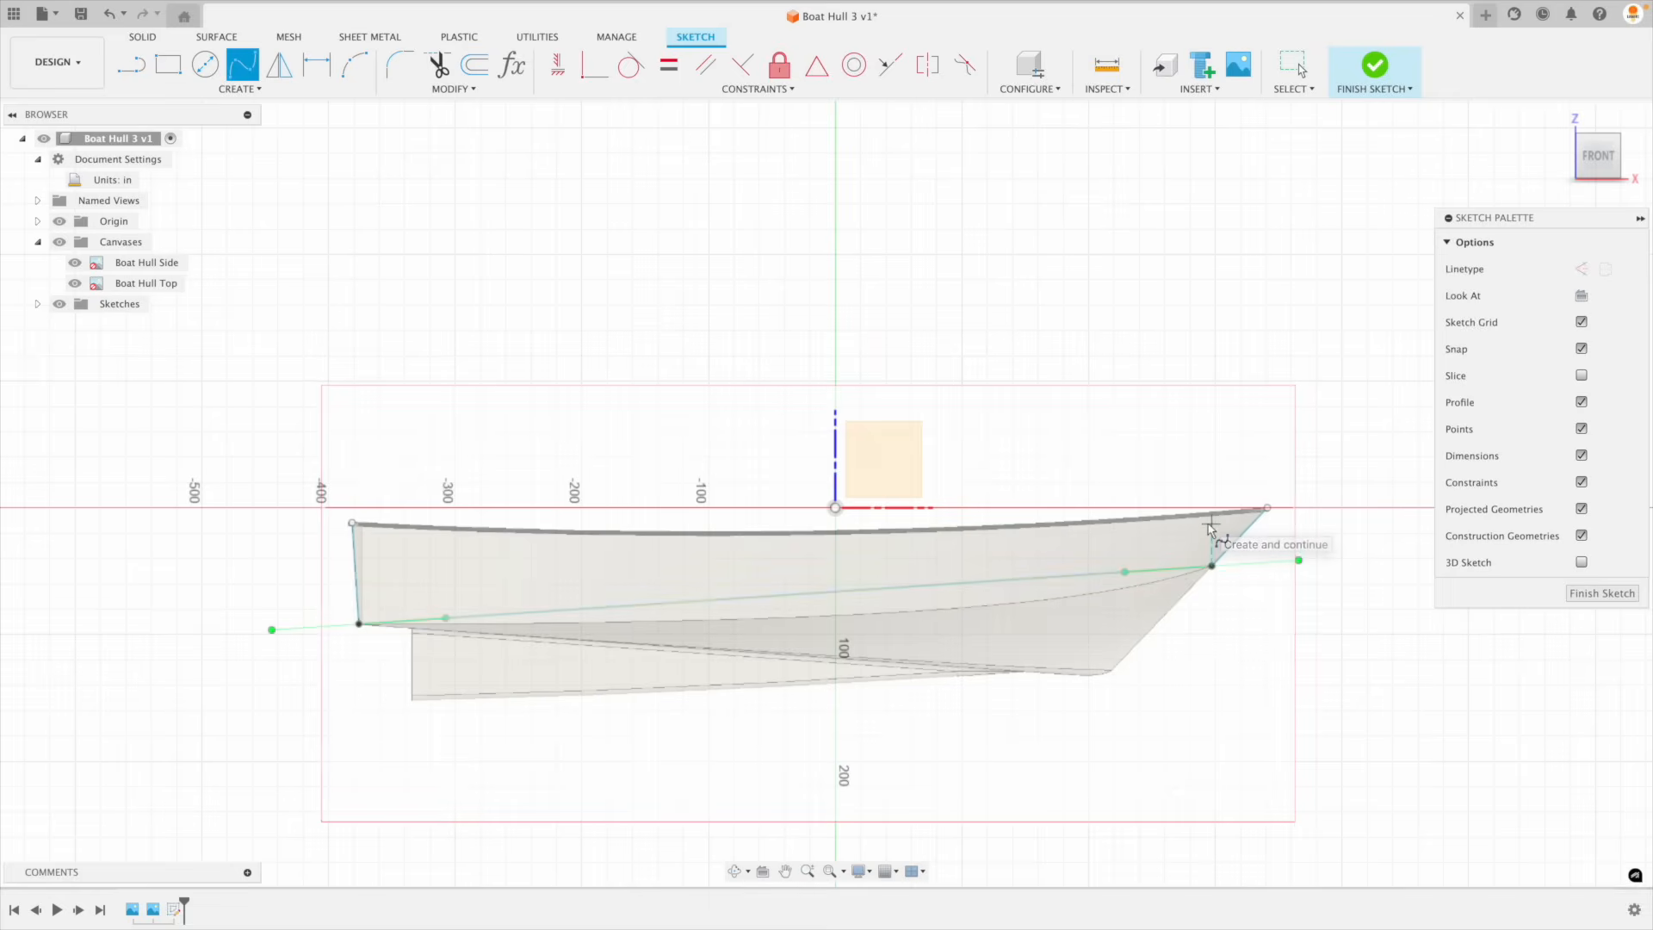
left_click(1212, 527)
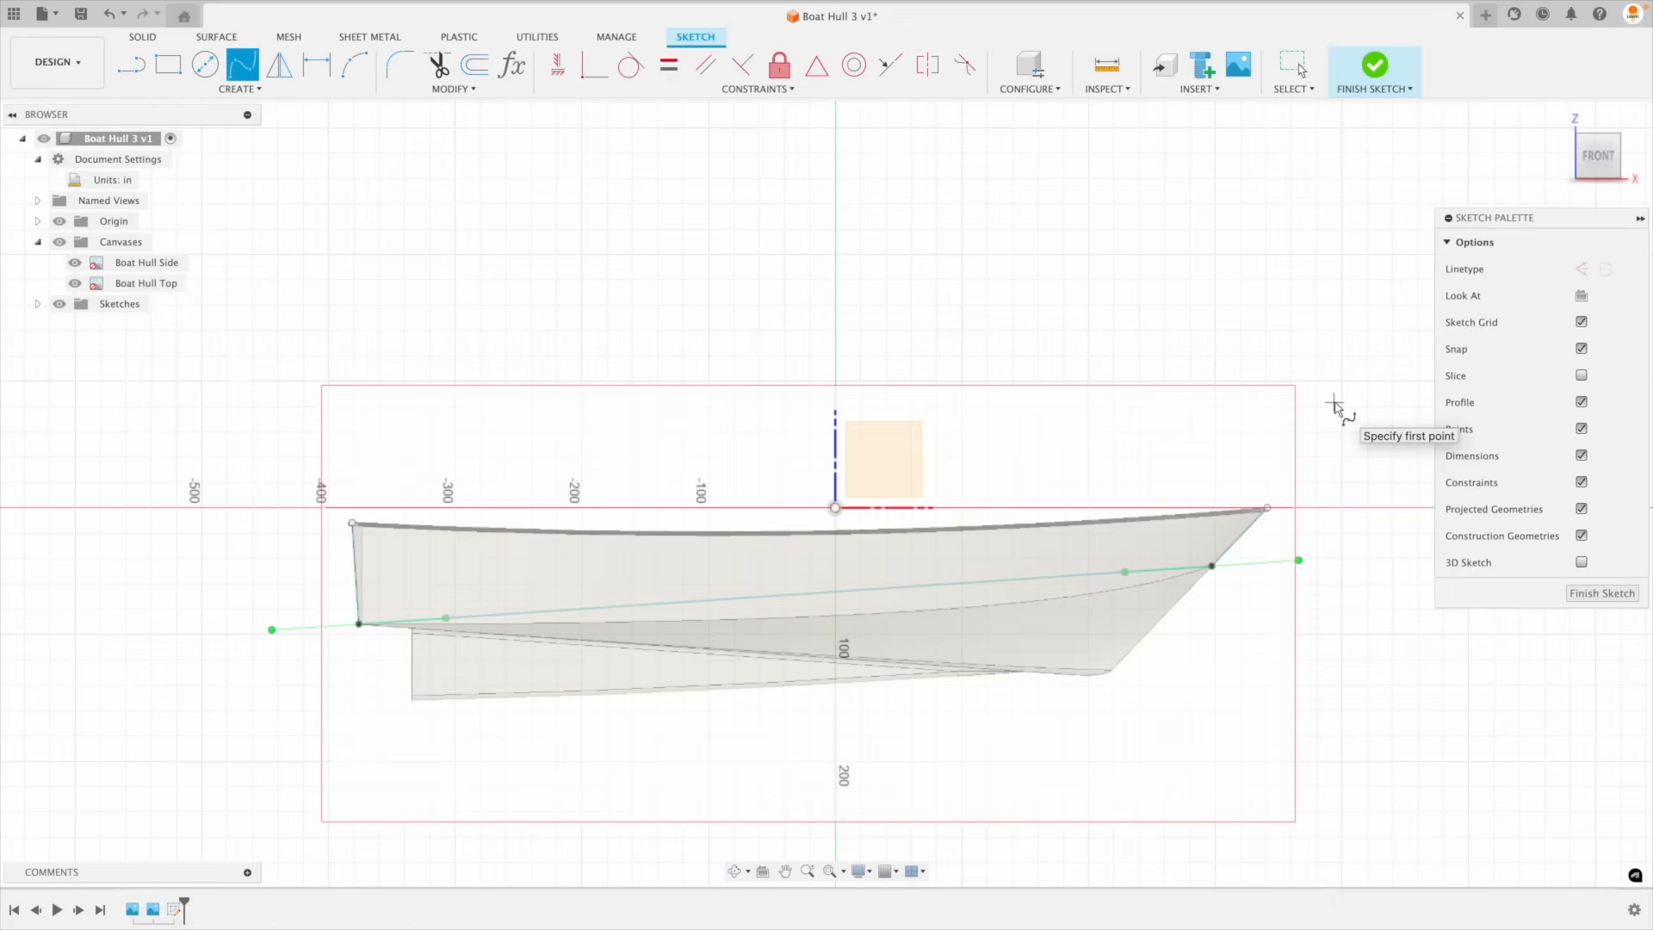
key("Escape")
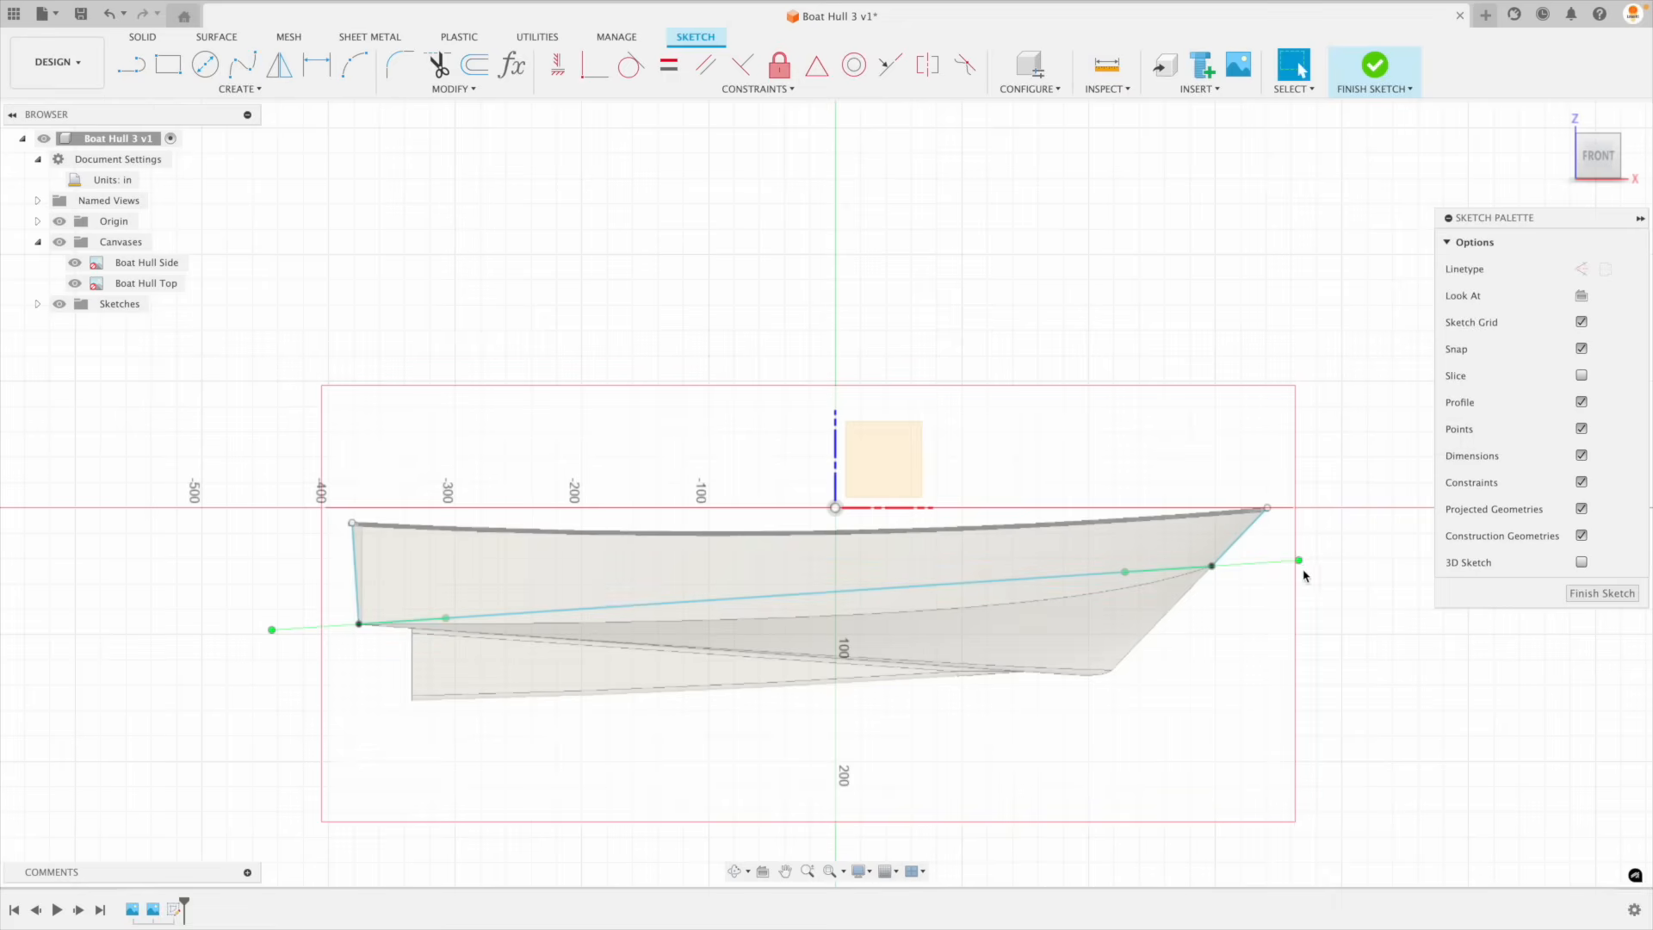
mouse_move(1299, 561)
left_mouse_down()
mouse_move(1383, 514)
mouse_move(1244, 561)
mouse_move(1274, 548)
left_mouse_up()
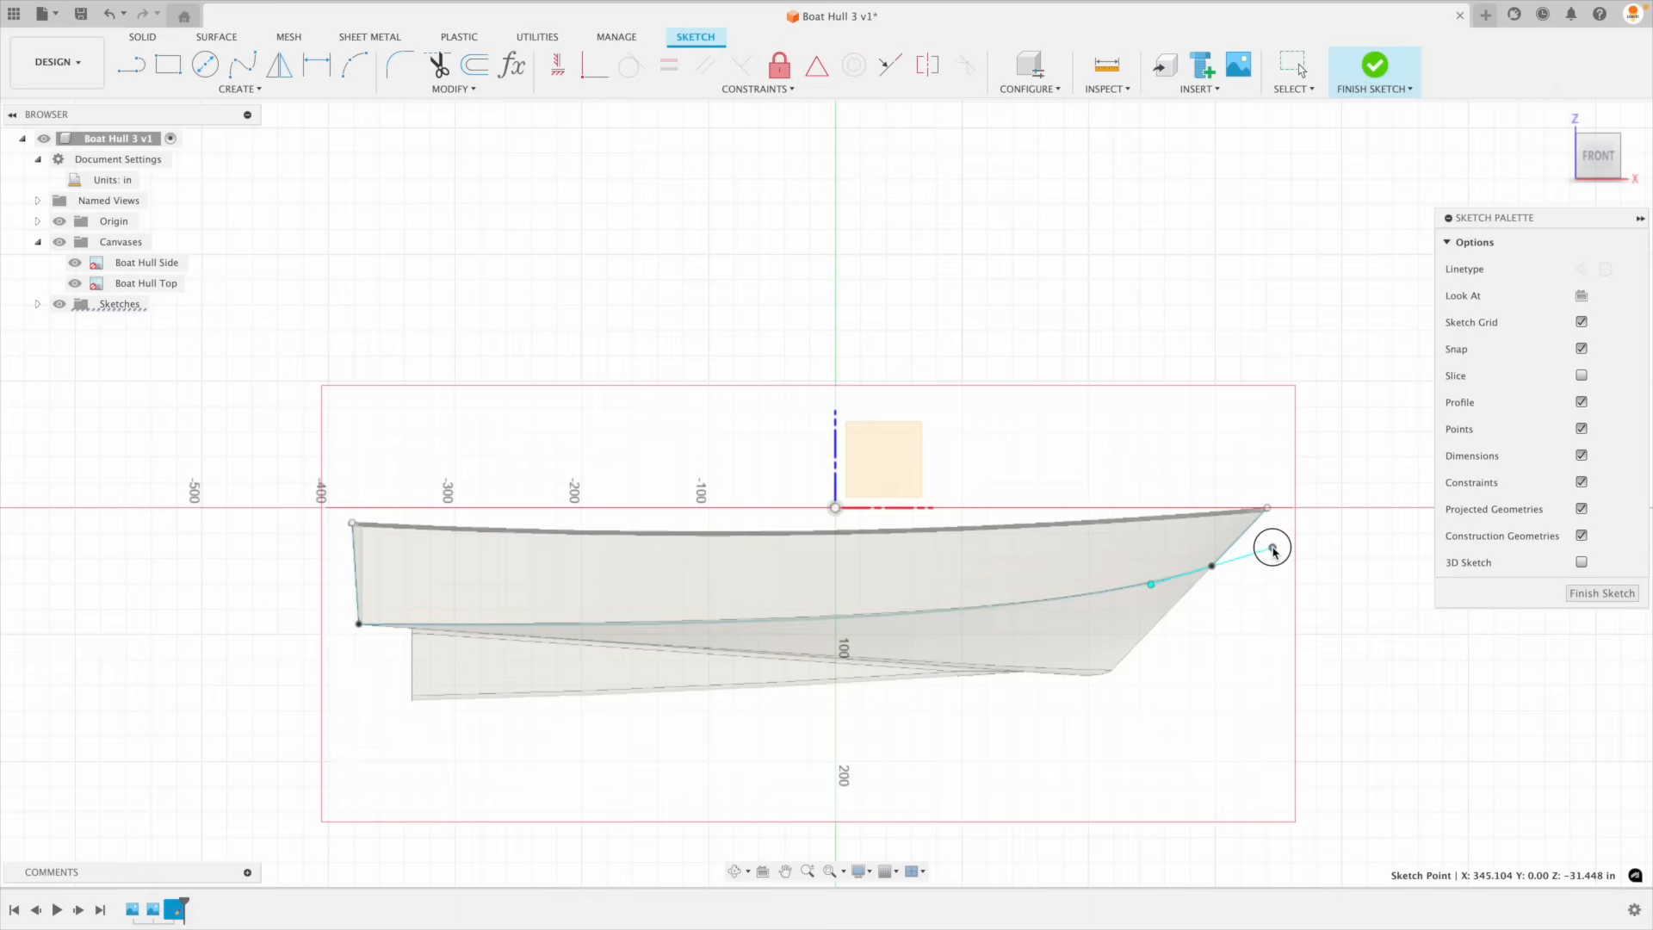
left_click_drag(1272, 552, 1267, 552)
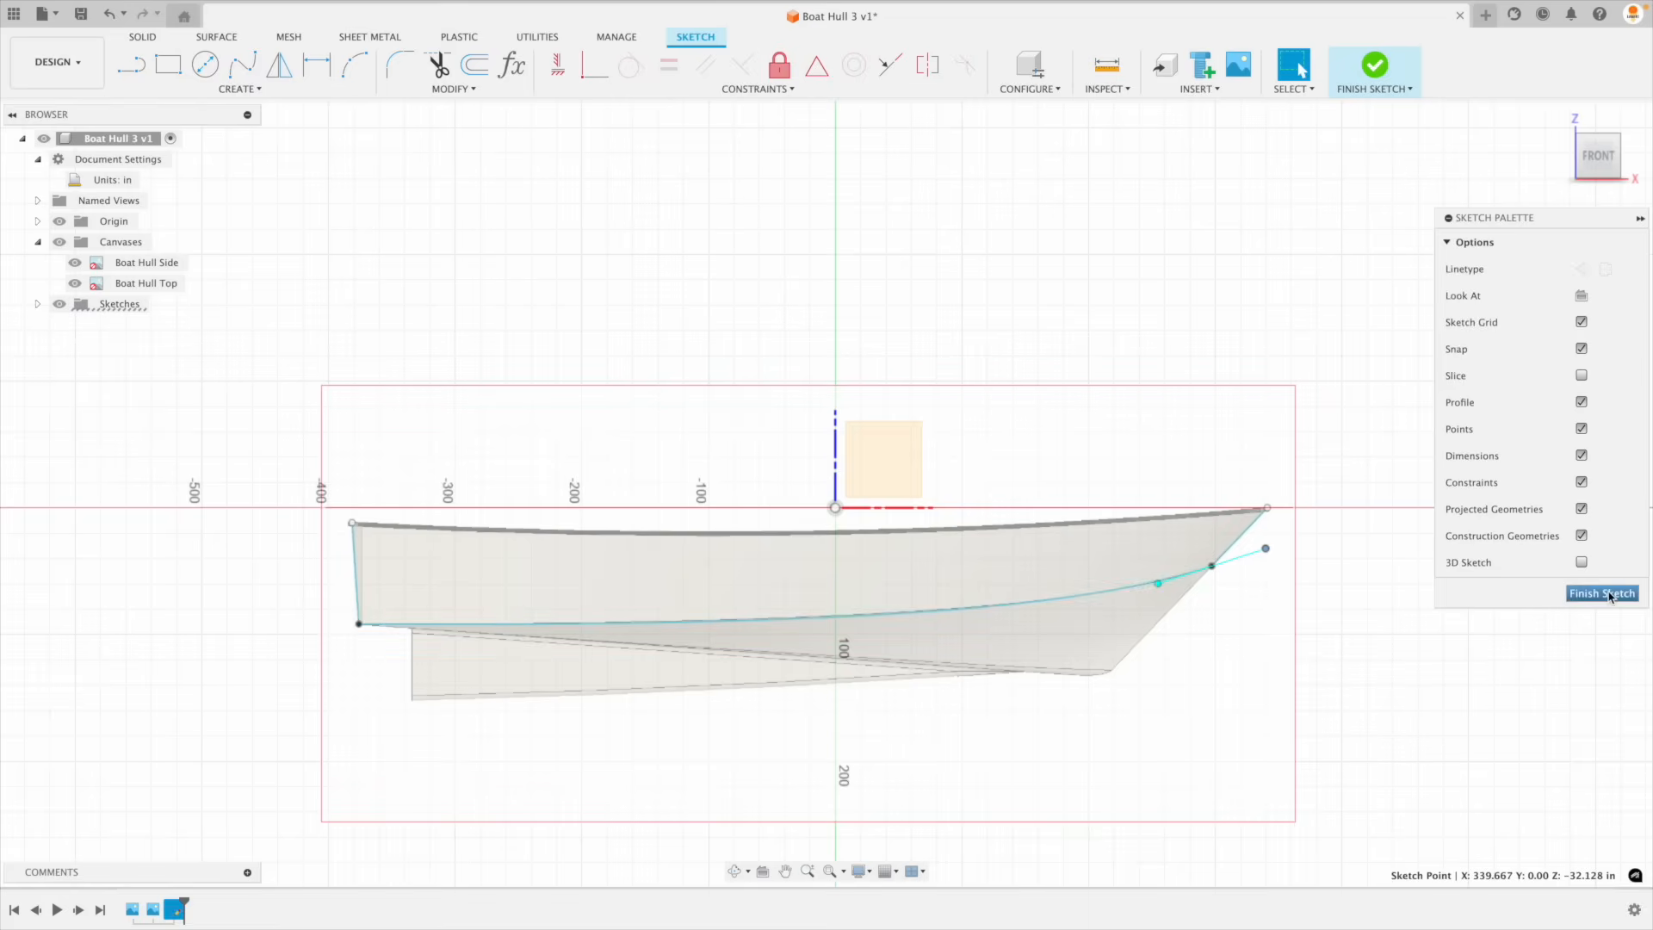
Step: Sketch a three-point arc along the sheer line from the transom line's upper end to the bow tip
left_click(354, 64)
left_click(354, 524)
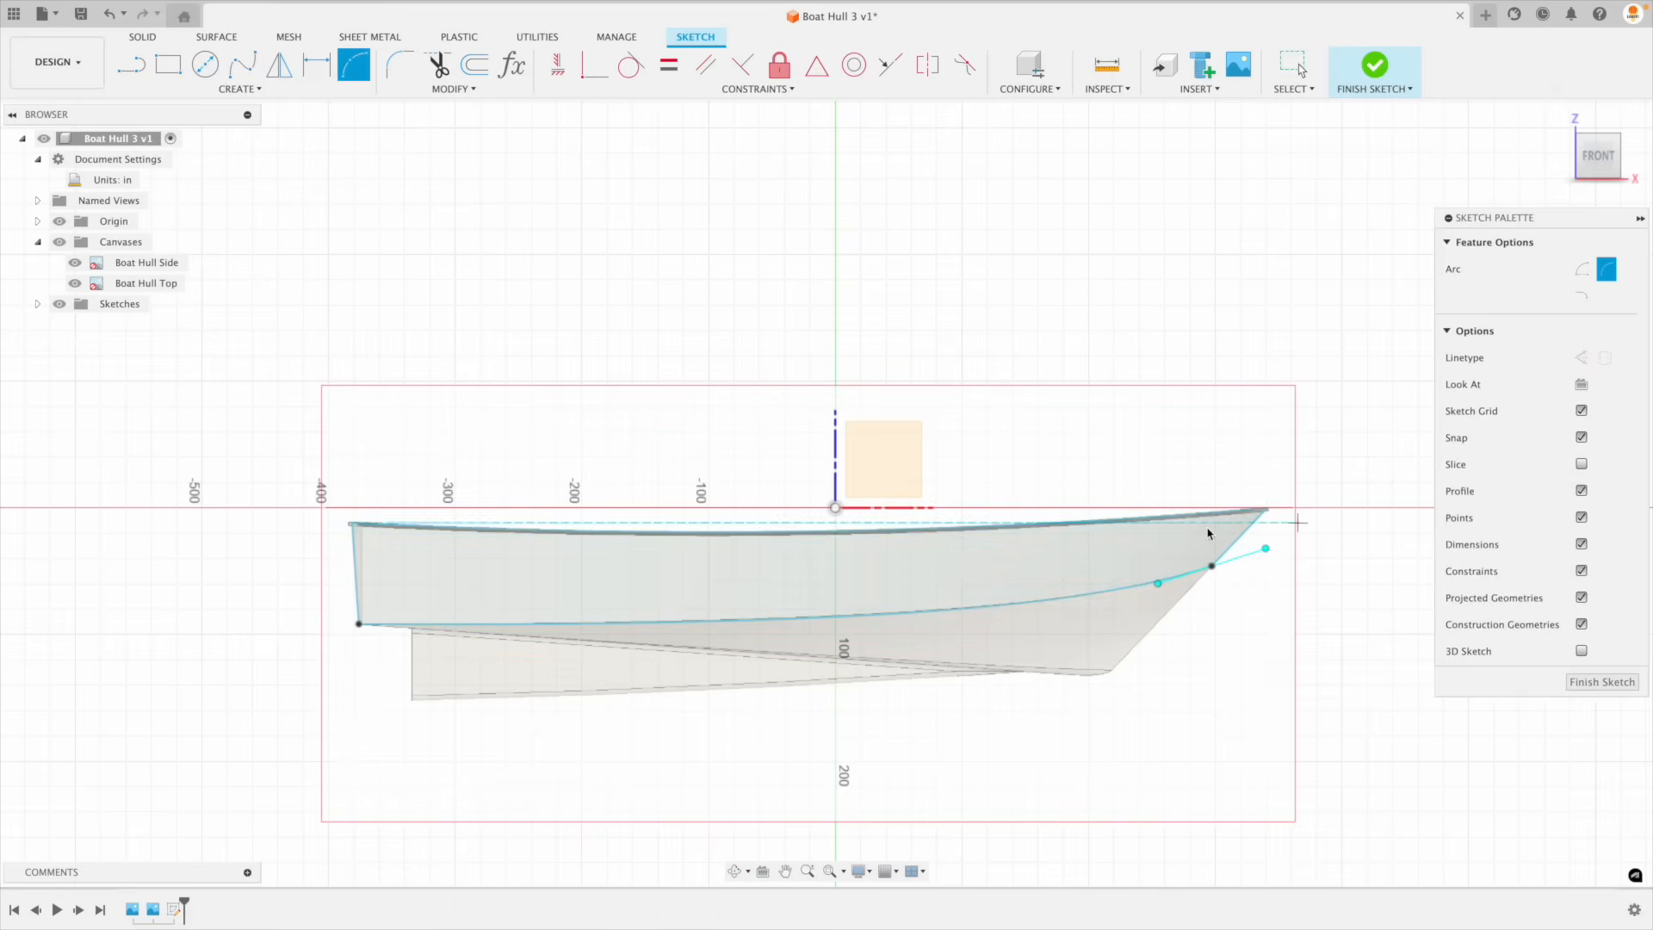
key("Escape")
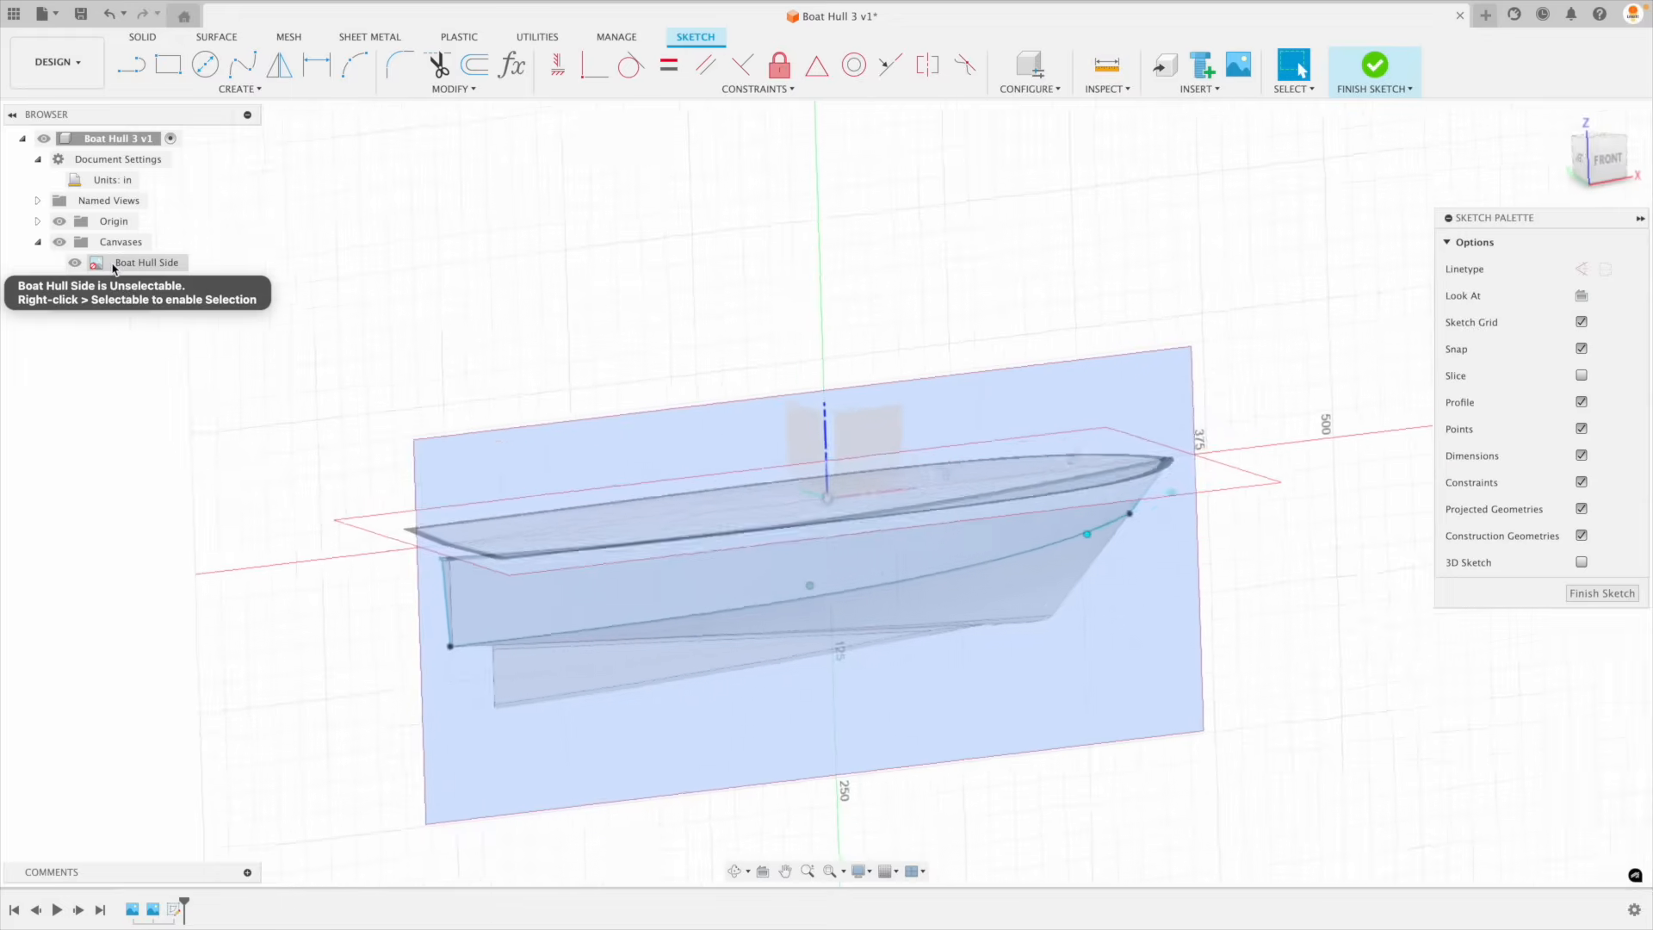
Step: Hide both canvases to check the closed side profile from an angle, and show only the Boat Hull Side canvas again
left_click(75, 262)
left_click(75, 284)
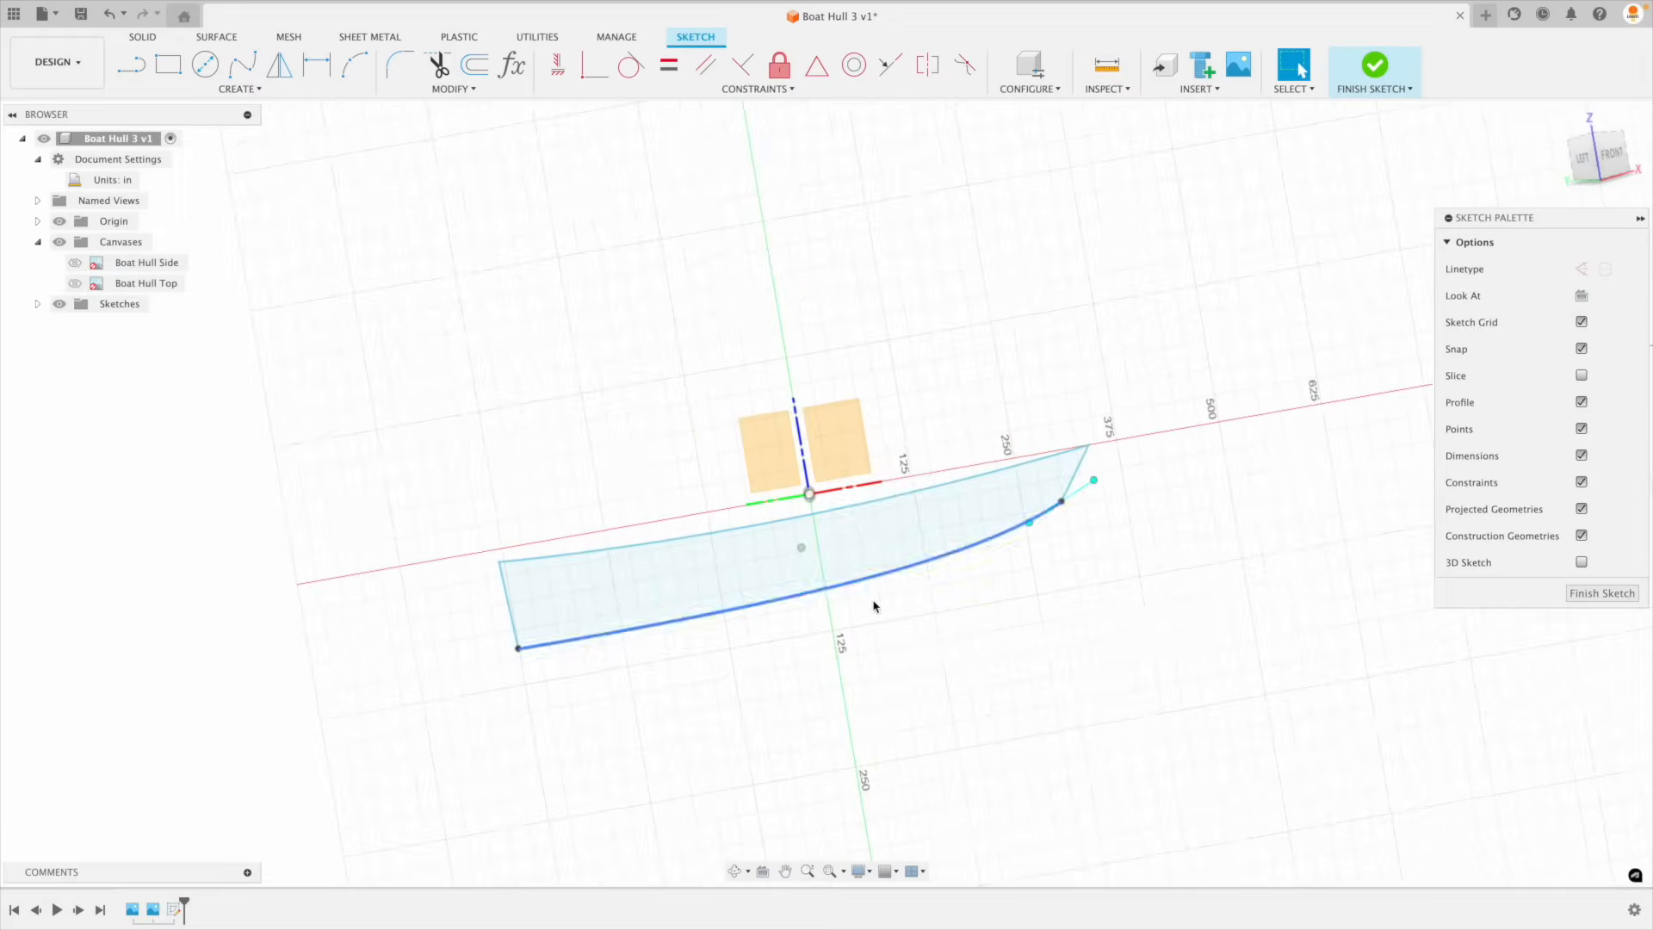
mouse_move(870, 532)
middle_mouse_down("shift")
mouse_move(841, 554)
mouse_move(933, 539)
mouse_move(853, 542)
mouse_move(411, 435)
middle_mouse_up("shift")
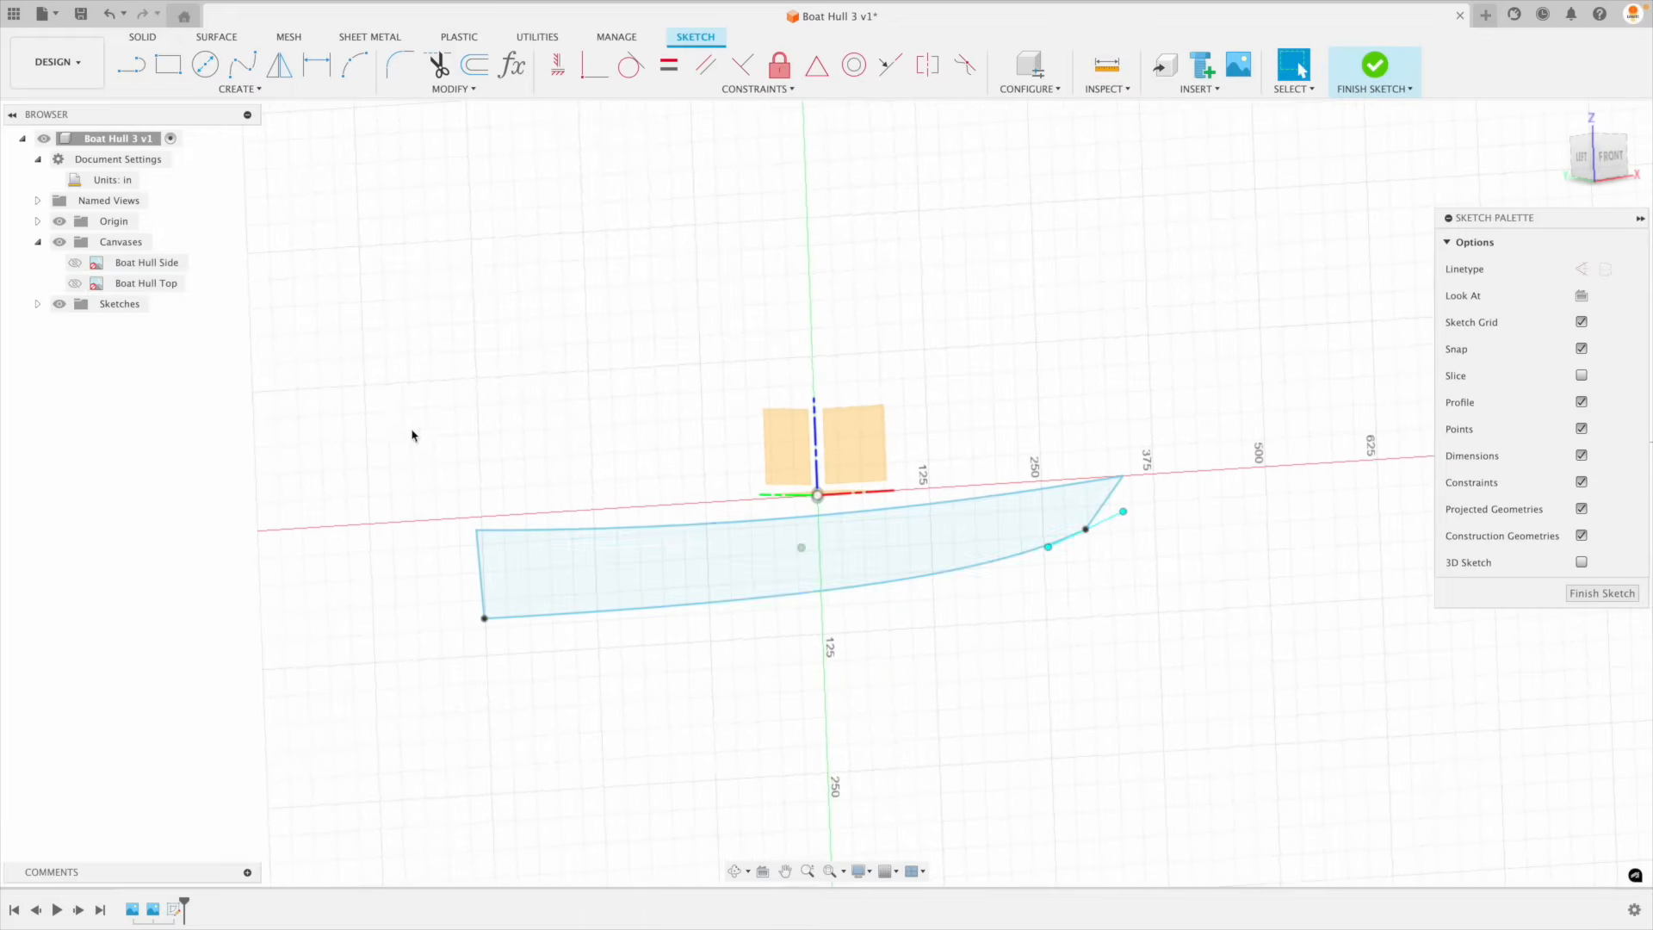
left_click(83, 267)
left_click(79, 265)
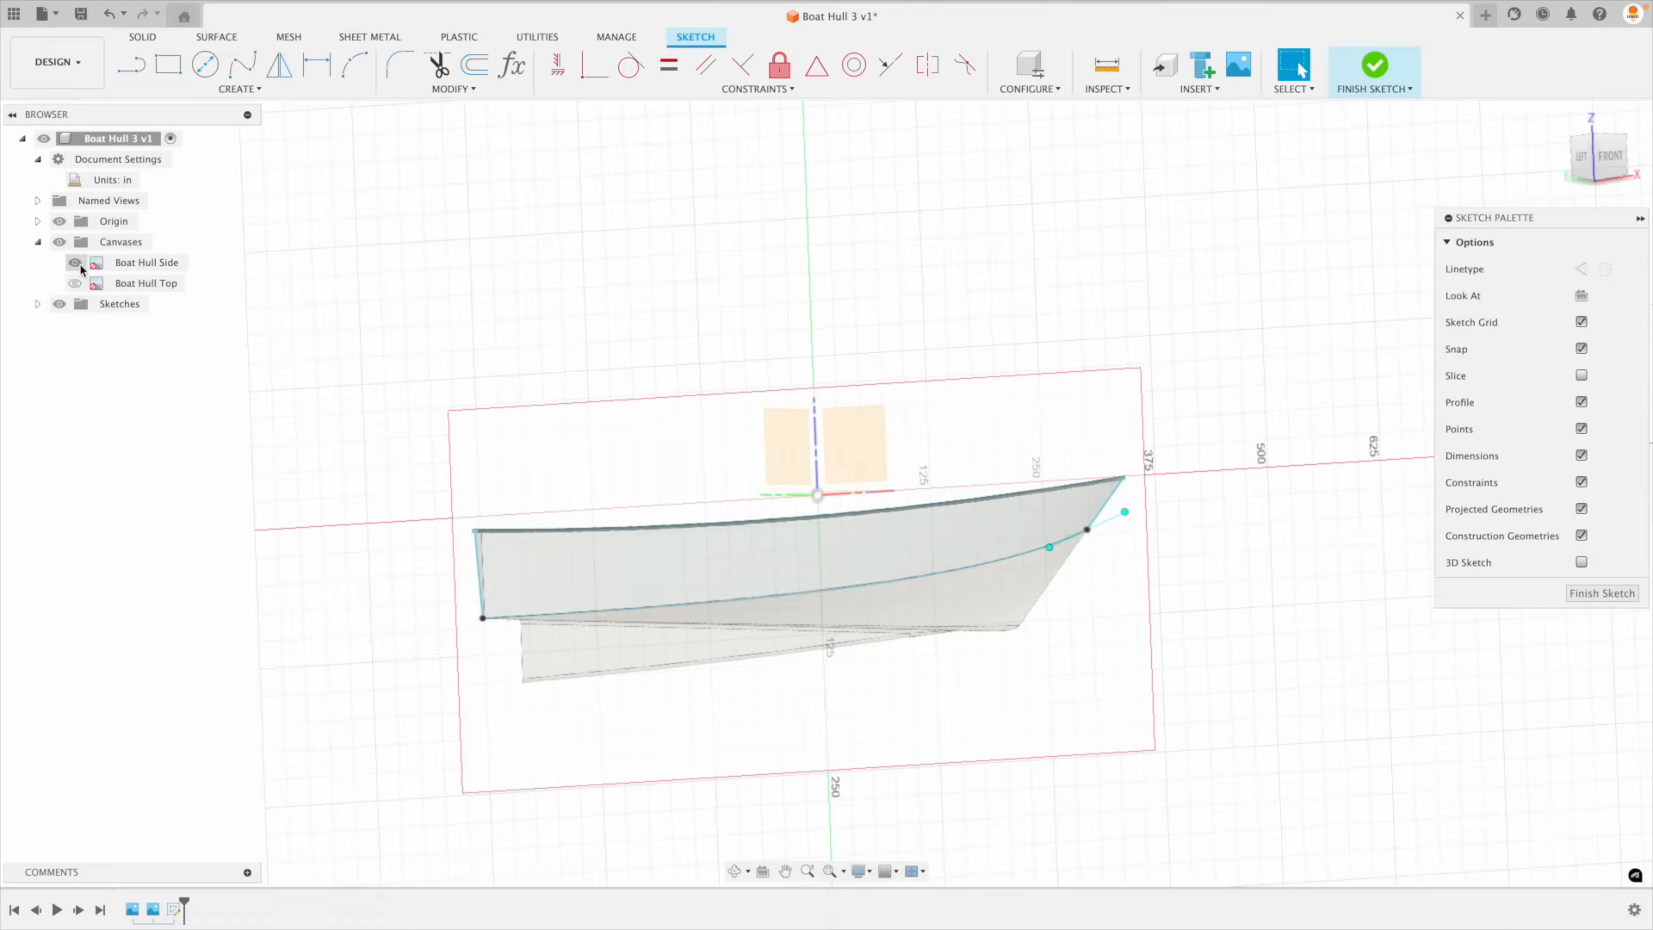
Step: Sketch the lower hull outline with a line about 589 in long from the transom's lower corner to the forefoot and another up to the chine's bow end
left_click(1615, 161)
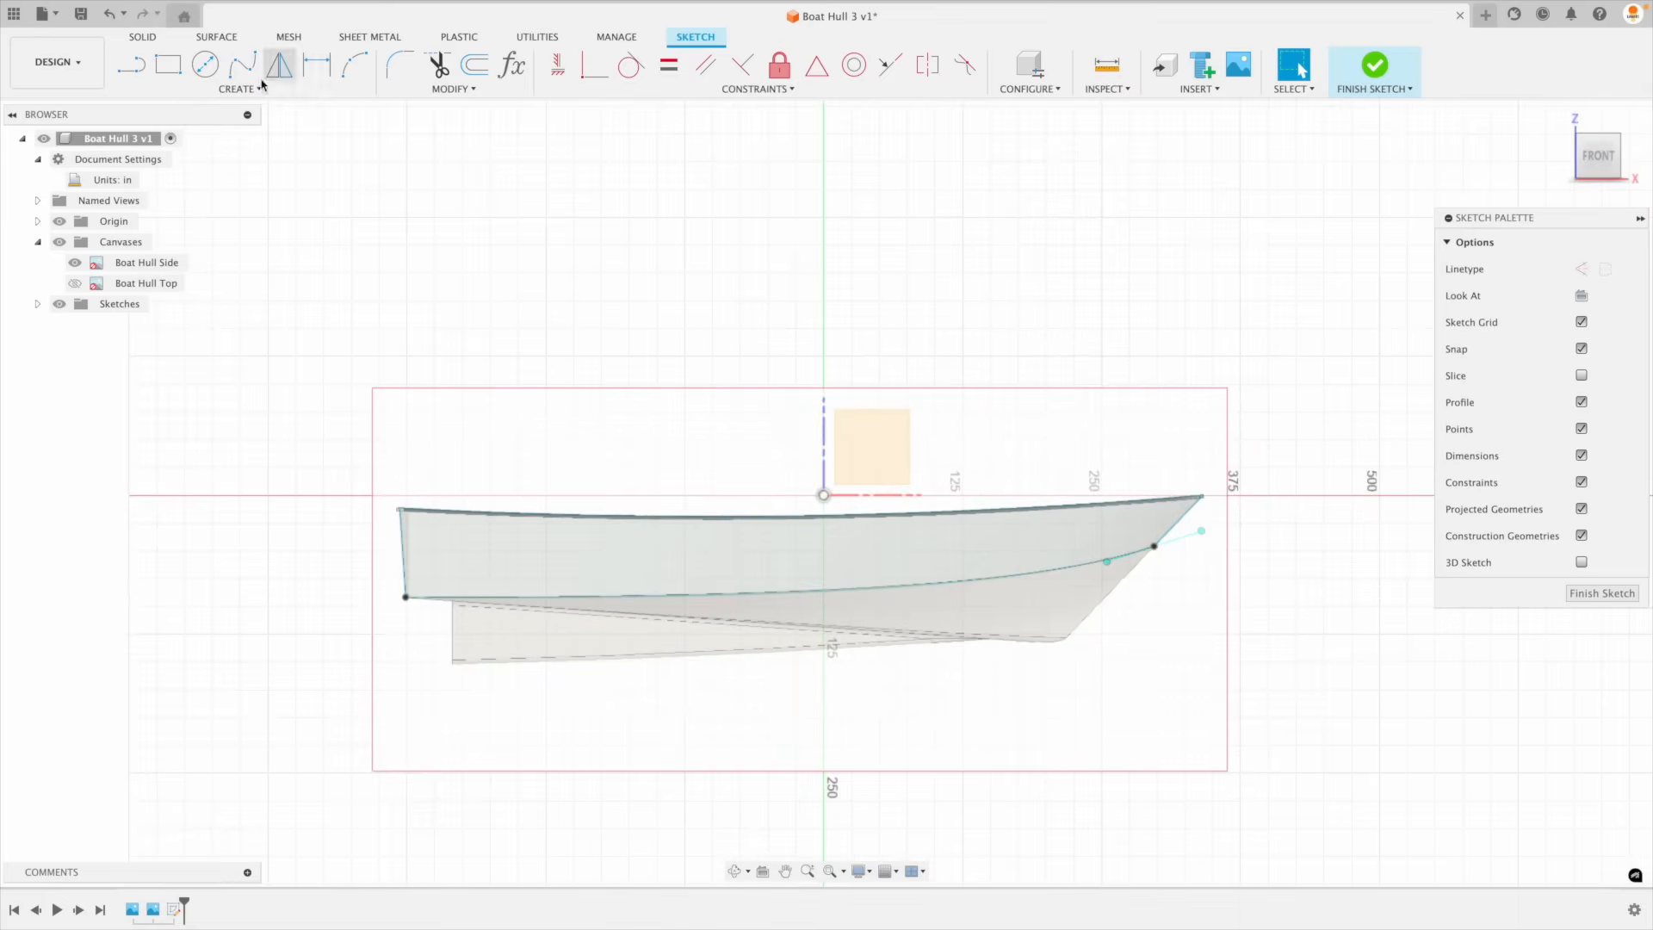
left_click(131, 64)
left_click(406, 597)
scroll(1029, 641, "up", 2)
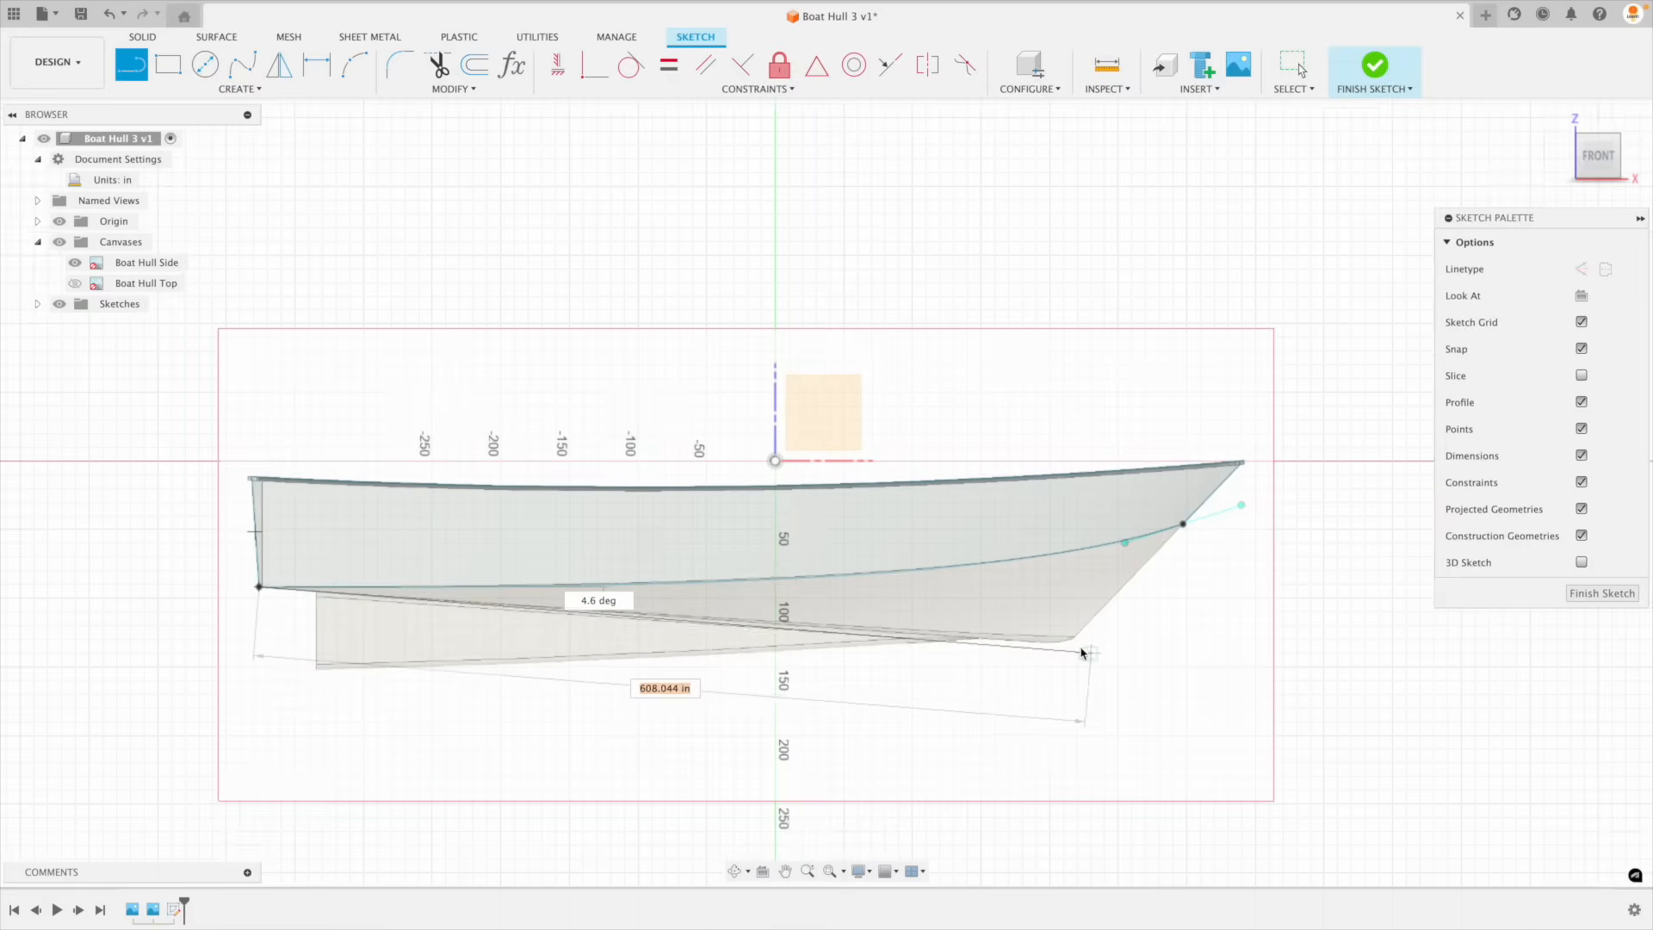
scroll(1087, 652, "up", 3)
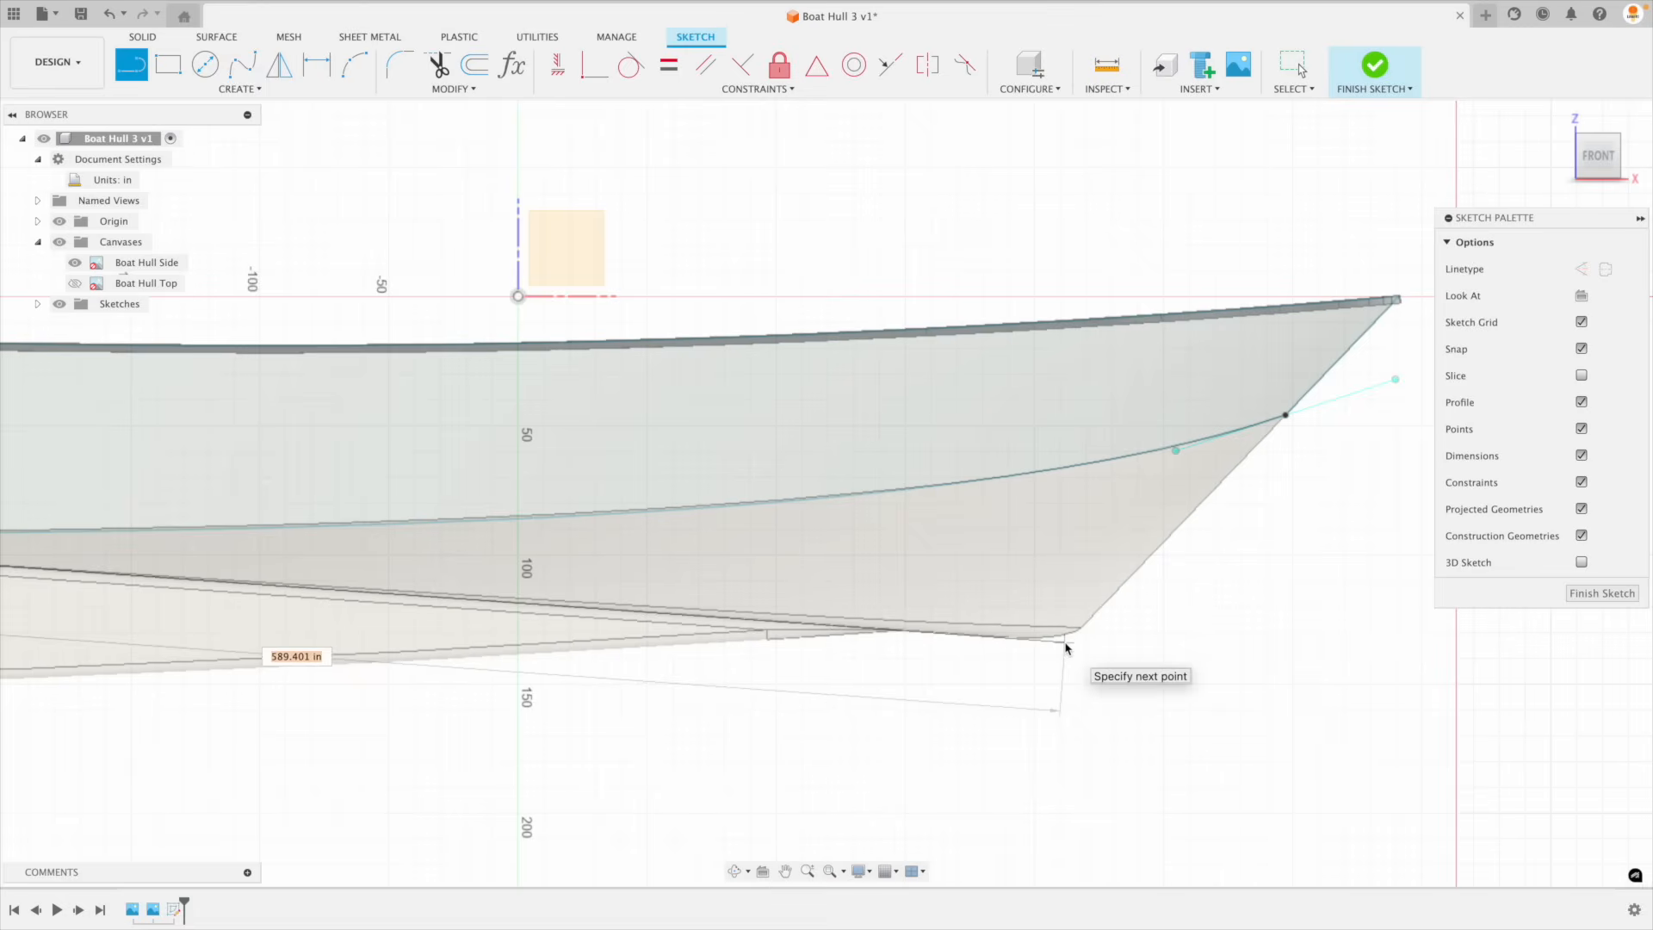
left_click(1068, 643)
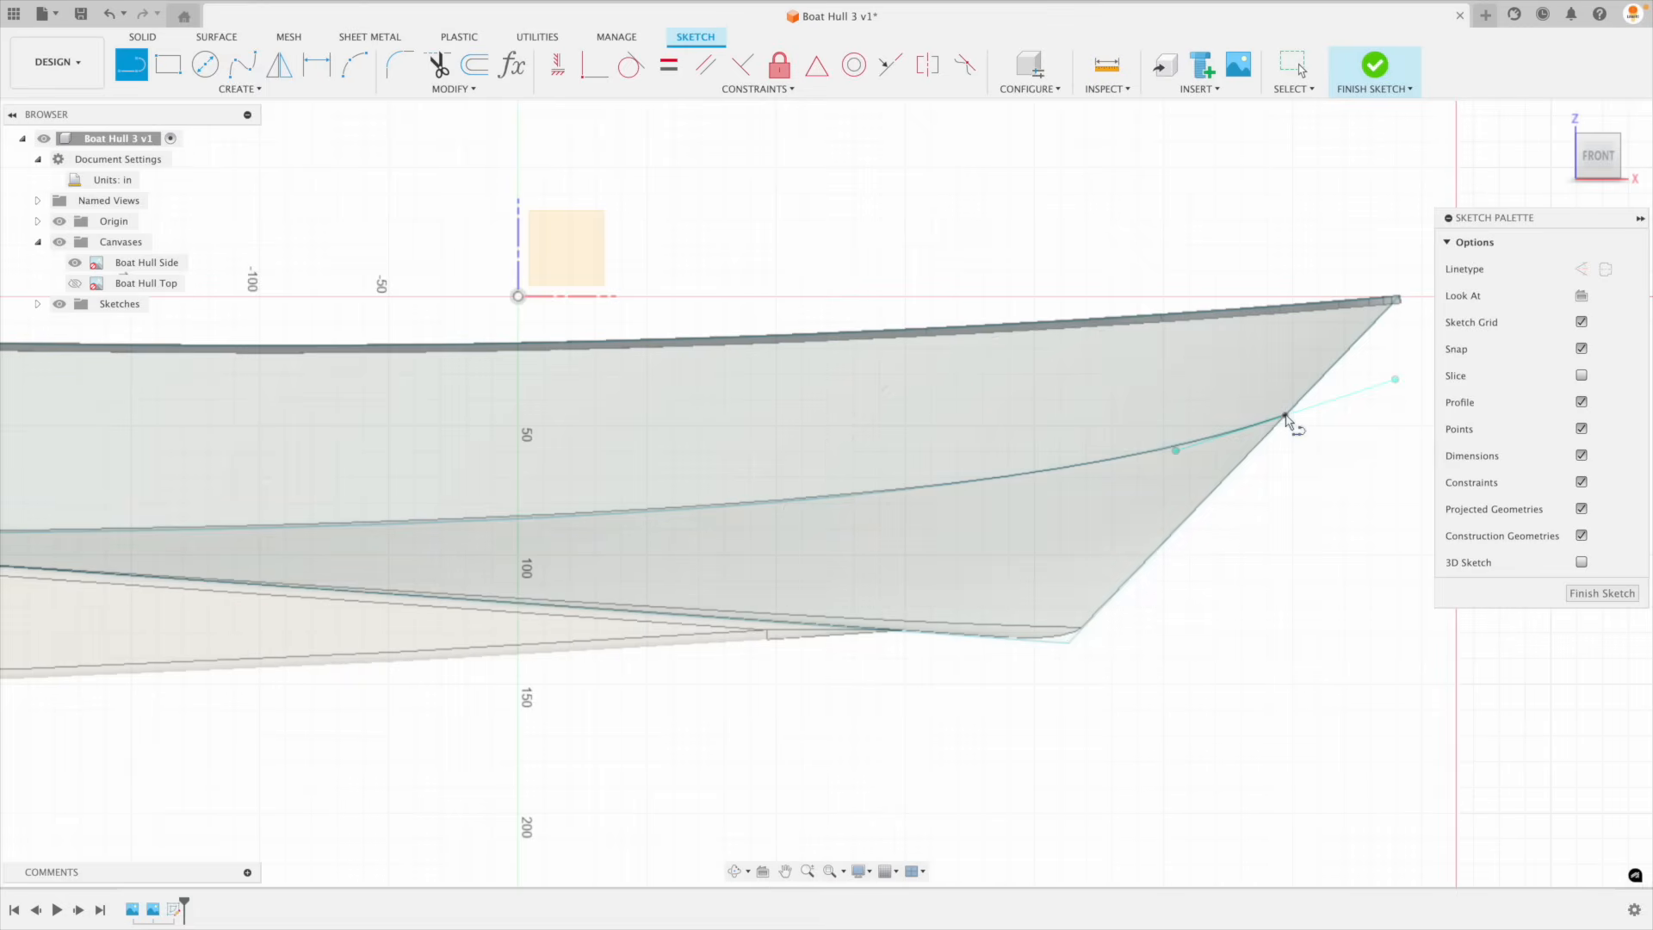
scroll(1300, 625, "down", 3)
scroll(1250, 656, "down", 1)
key("Escape")
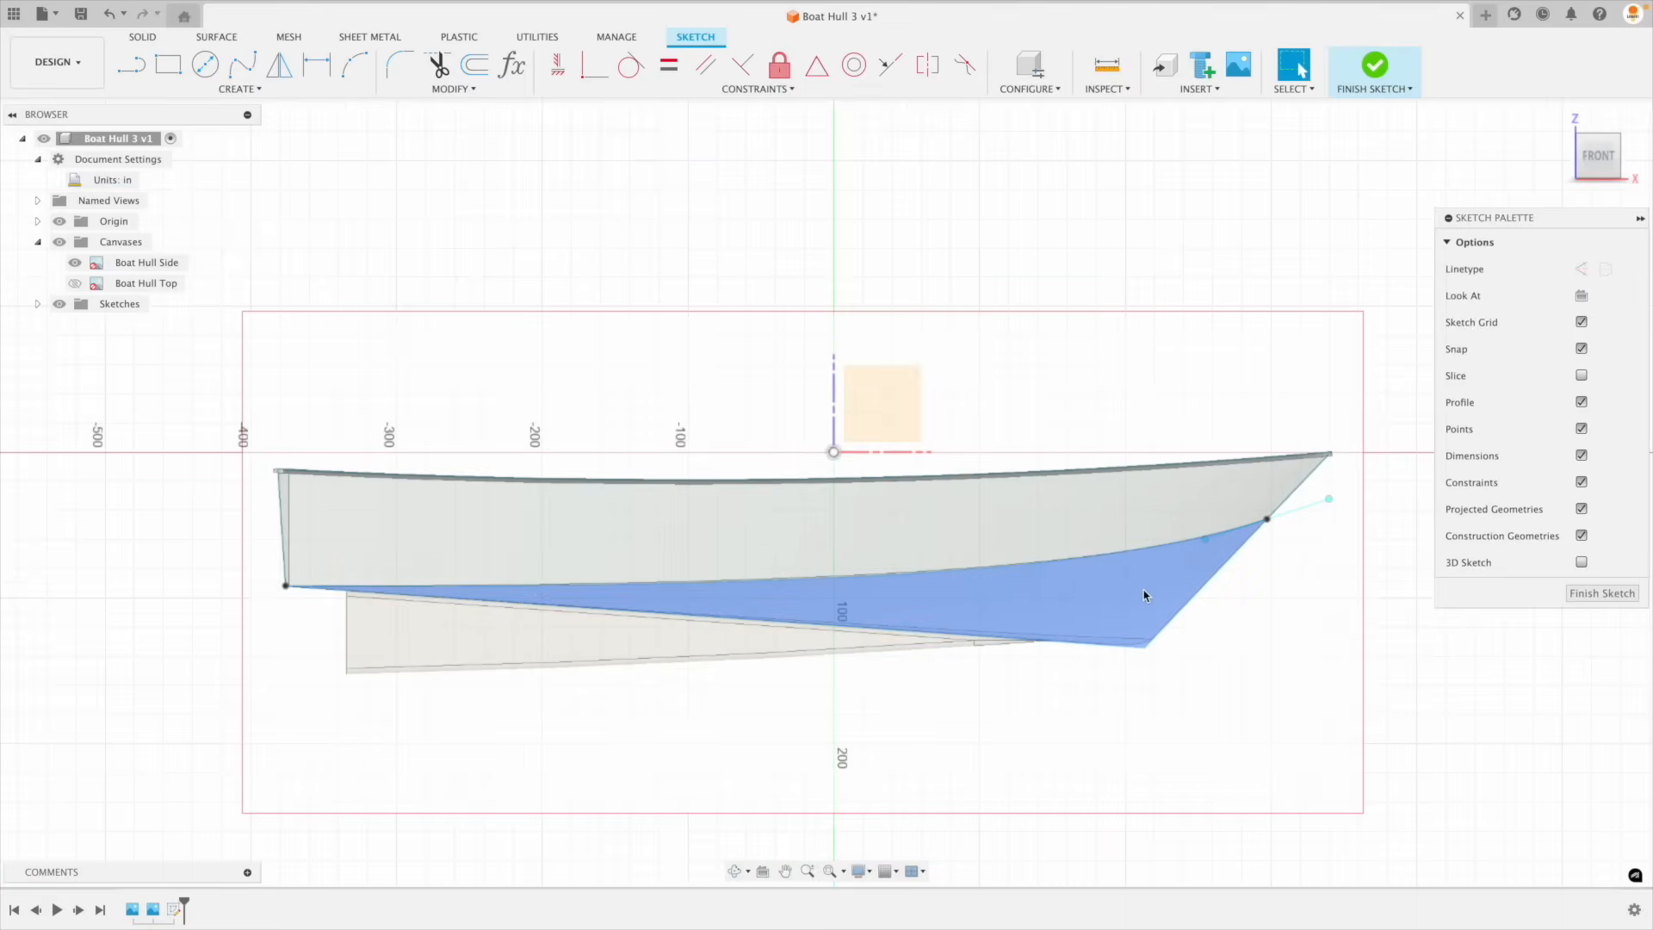
Step: Sketch a near-vertical line about 57.9 in long down the keel's aft edge, starting on the hull bottom line
left_click(131, 63)
scroll(361, 568, "up", 3)
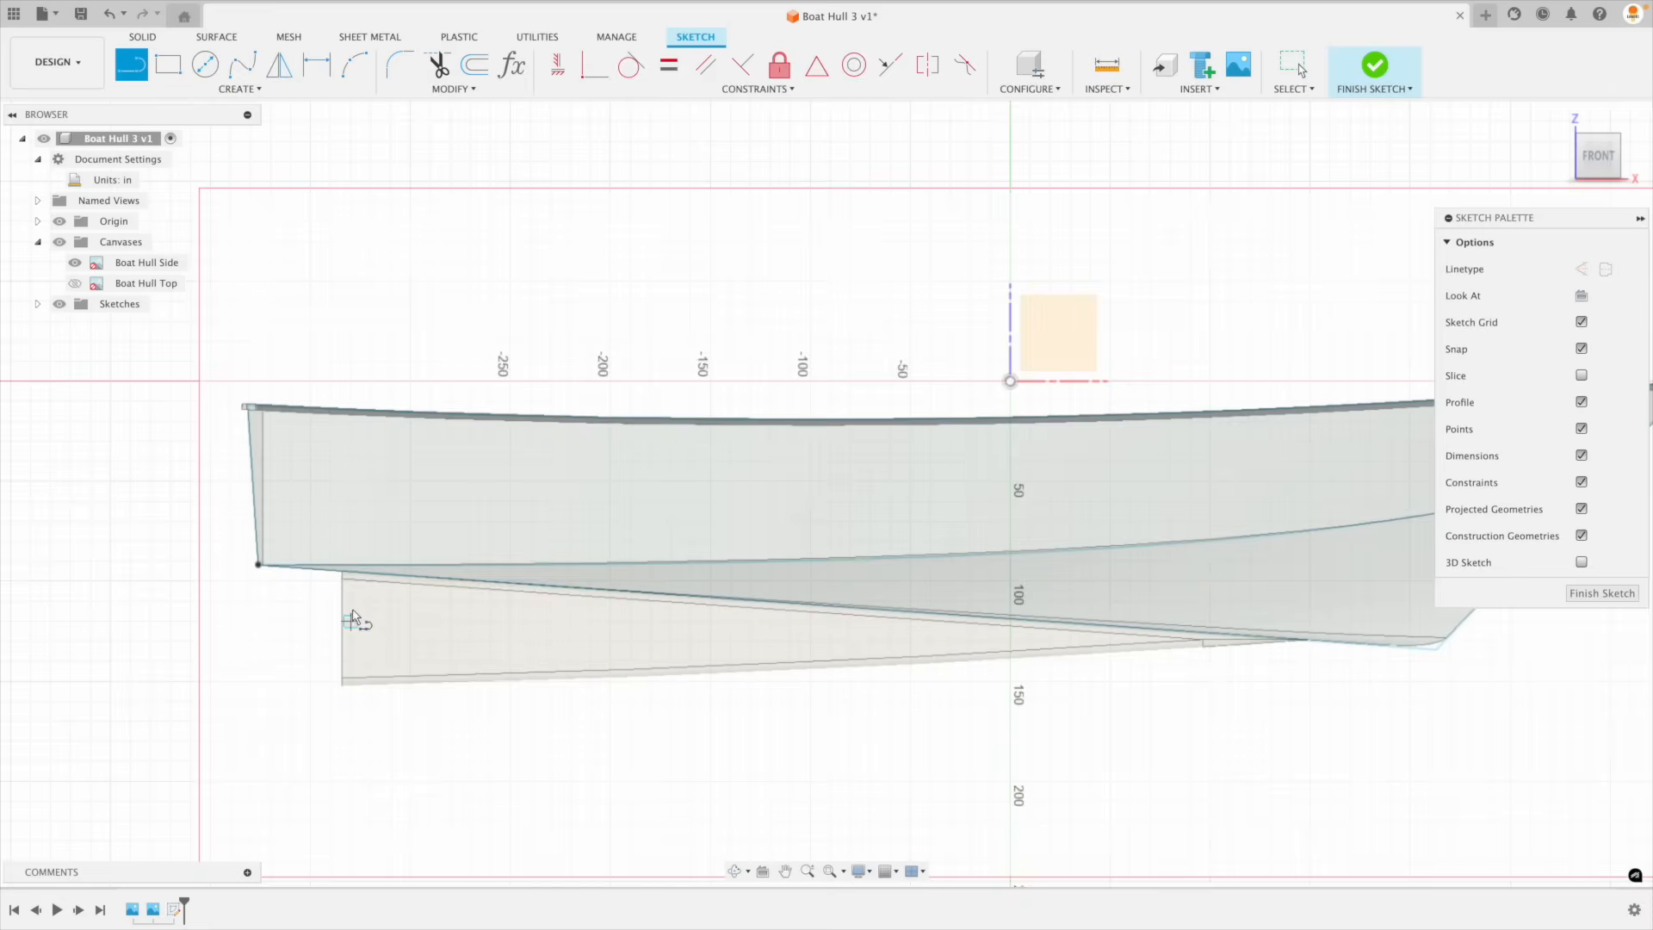
left_click(340, 566)
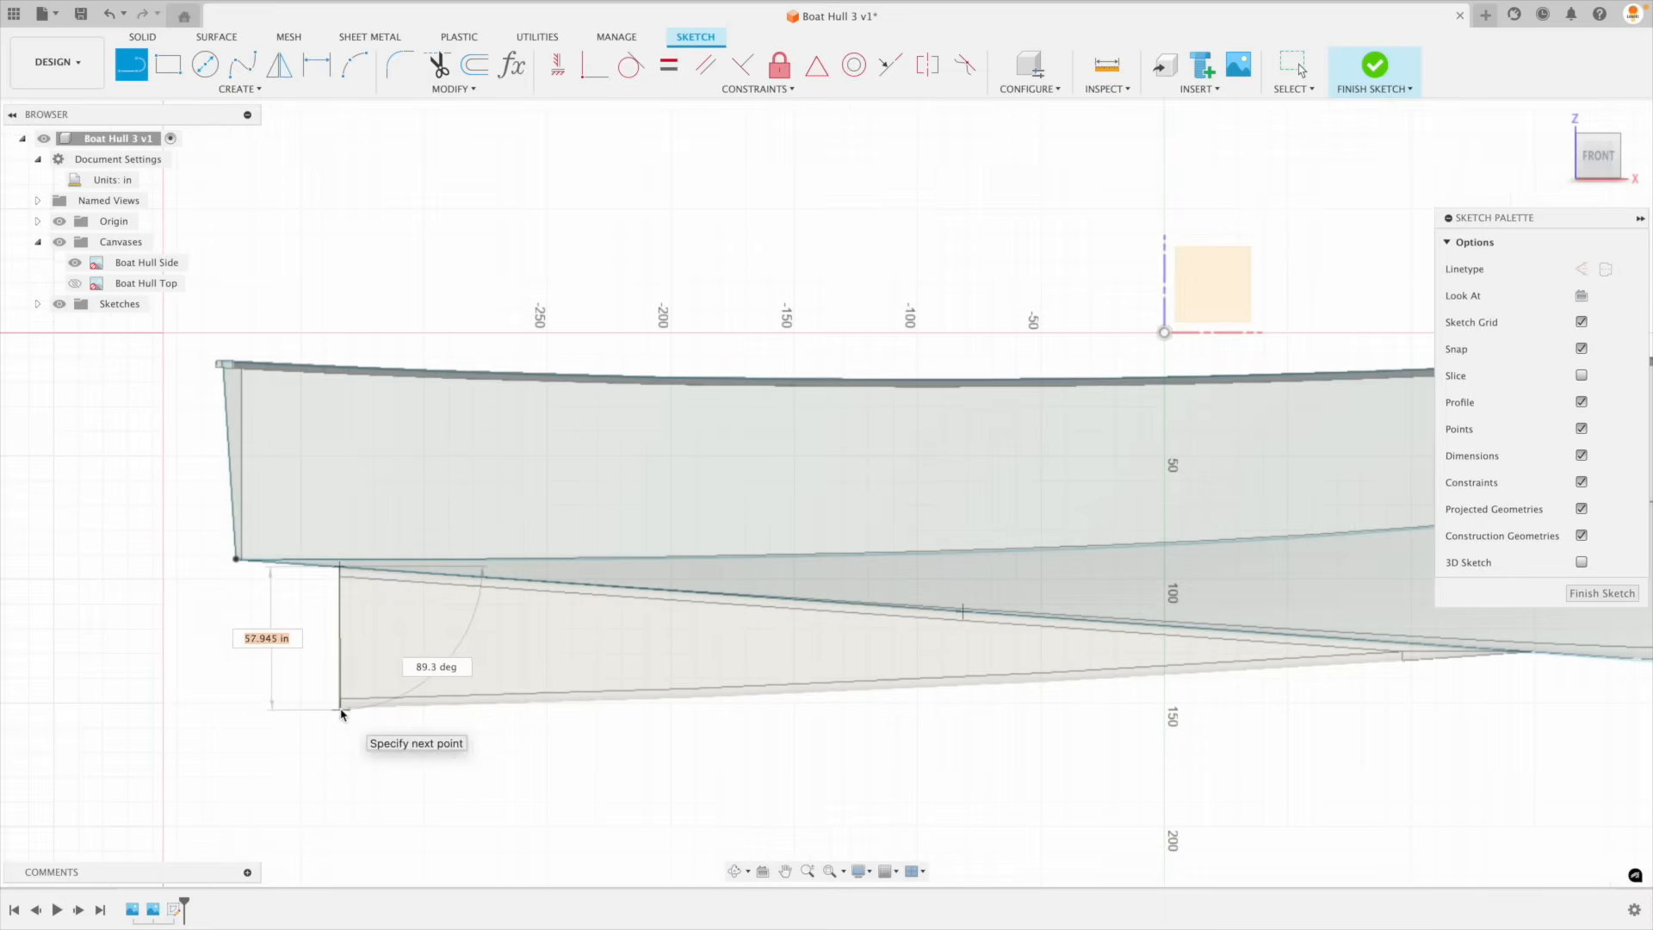
left_click(340, 707)
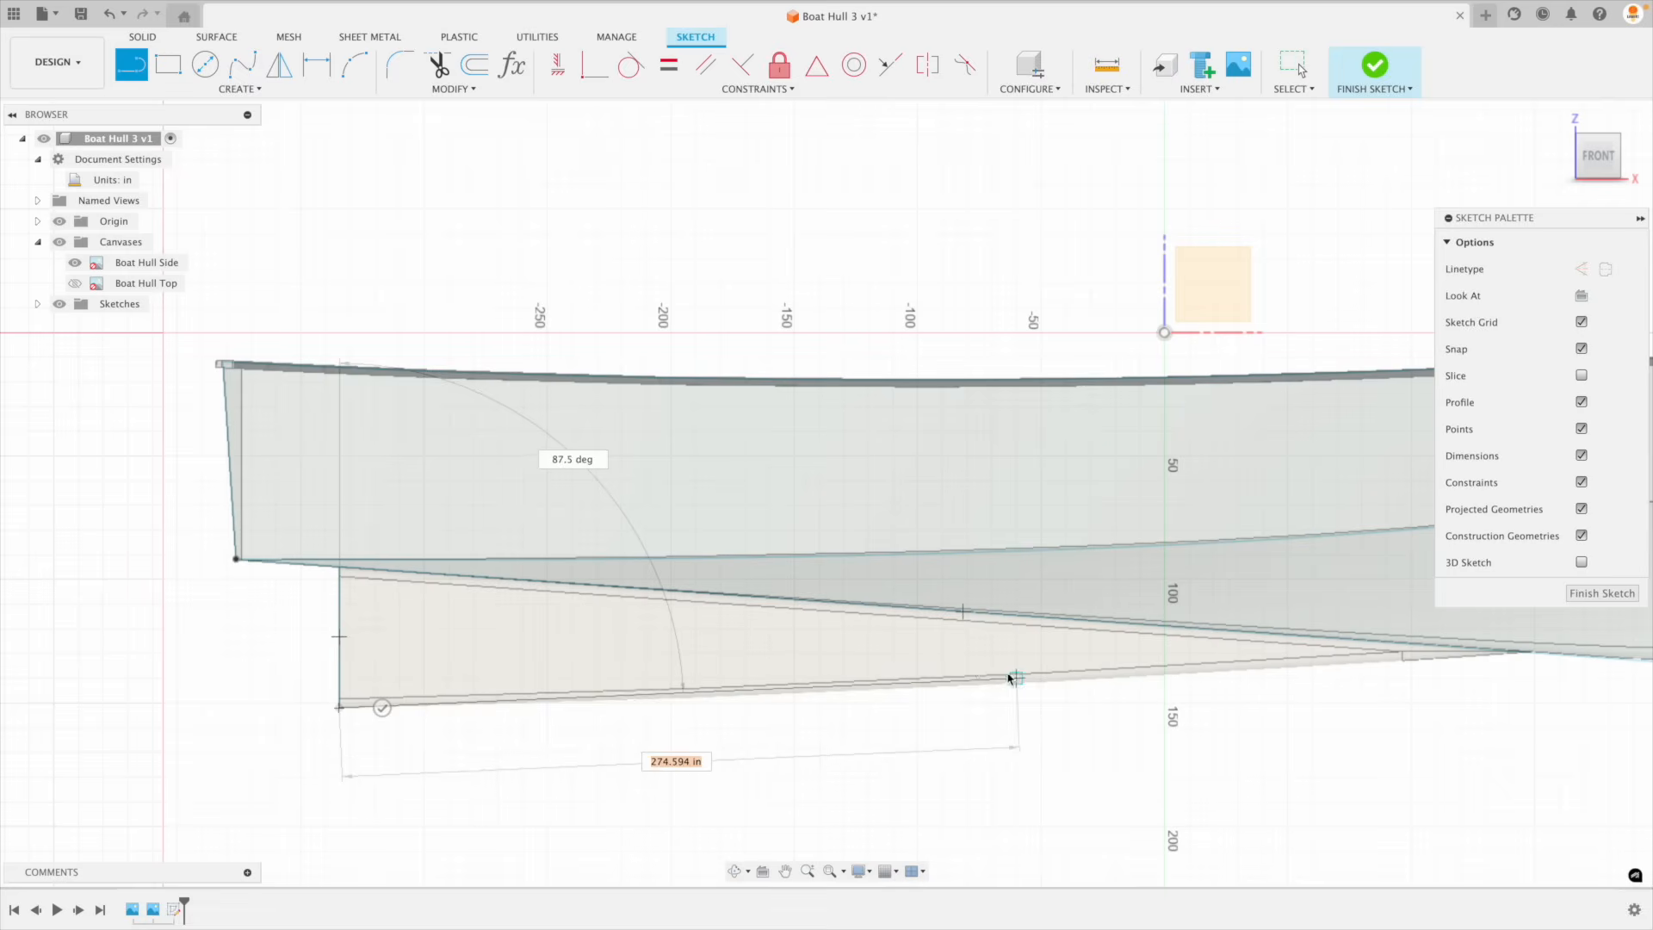
key("Escape")
Step: Sketch a three-point arc along the keel's lower edge from its aft corner to the hull bottom line, closing the keel profile
left_click(352, 68)
scroll(625, 732, "down", 2)
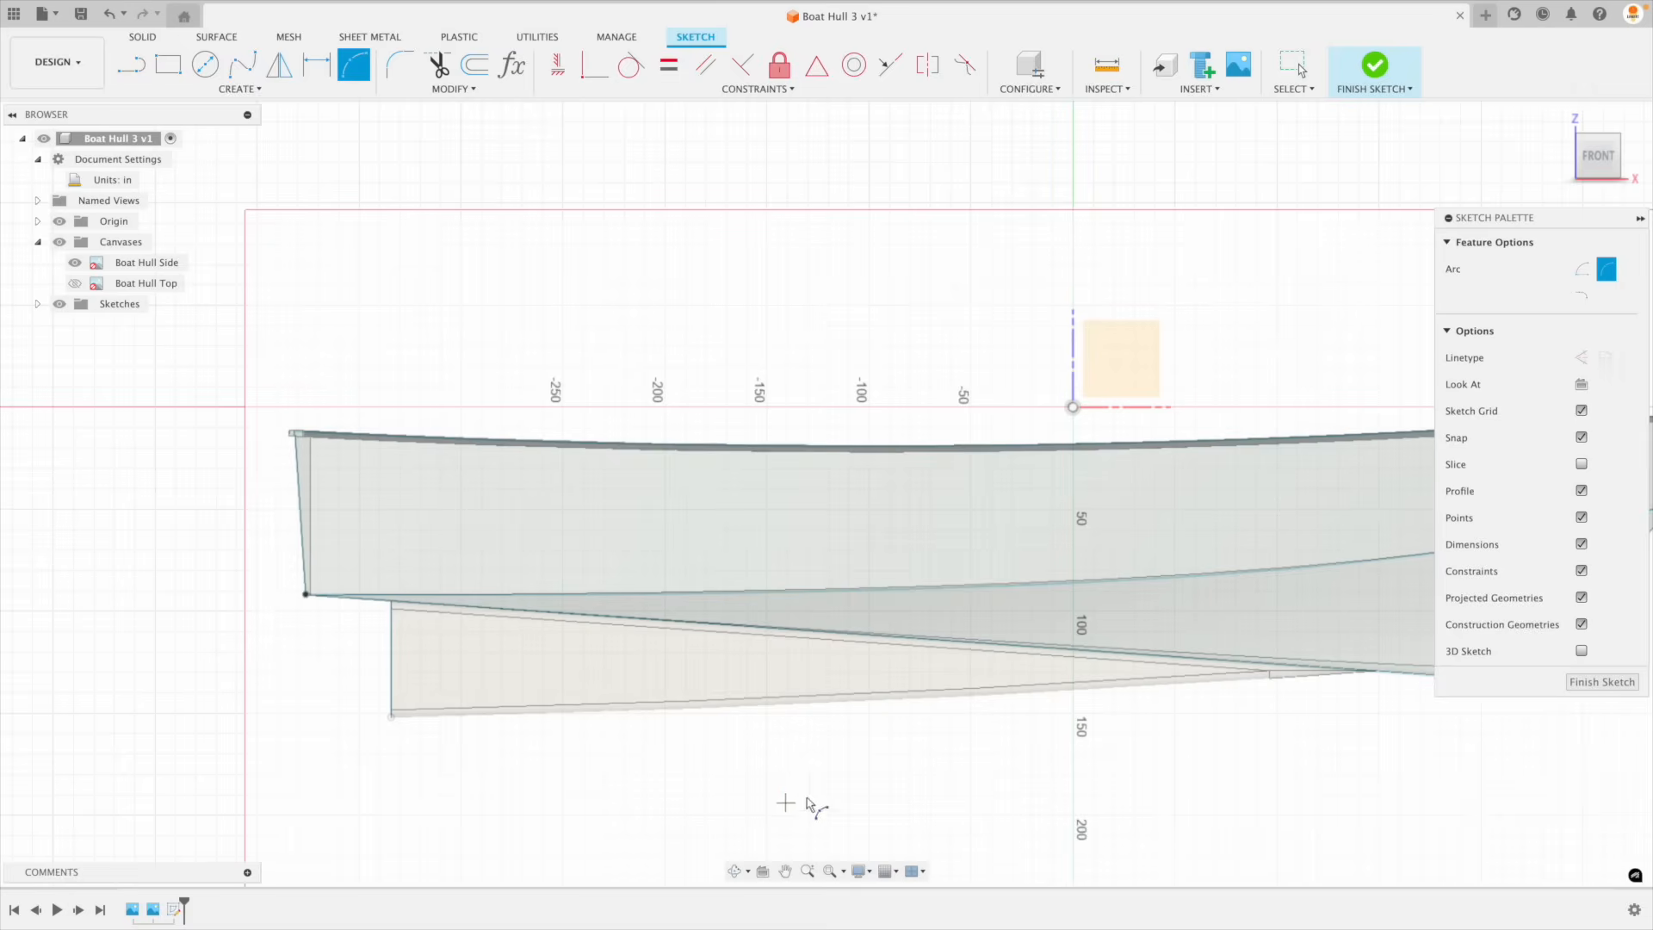
middle_click_drag(804, 795, 607, 772)
left_click(192, 694)
left_click(1179, 649)
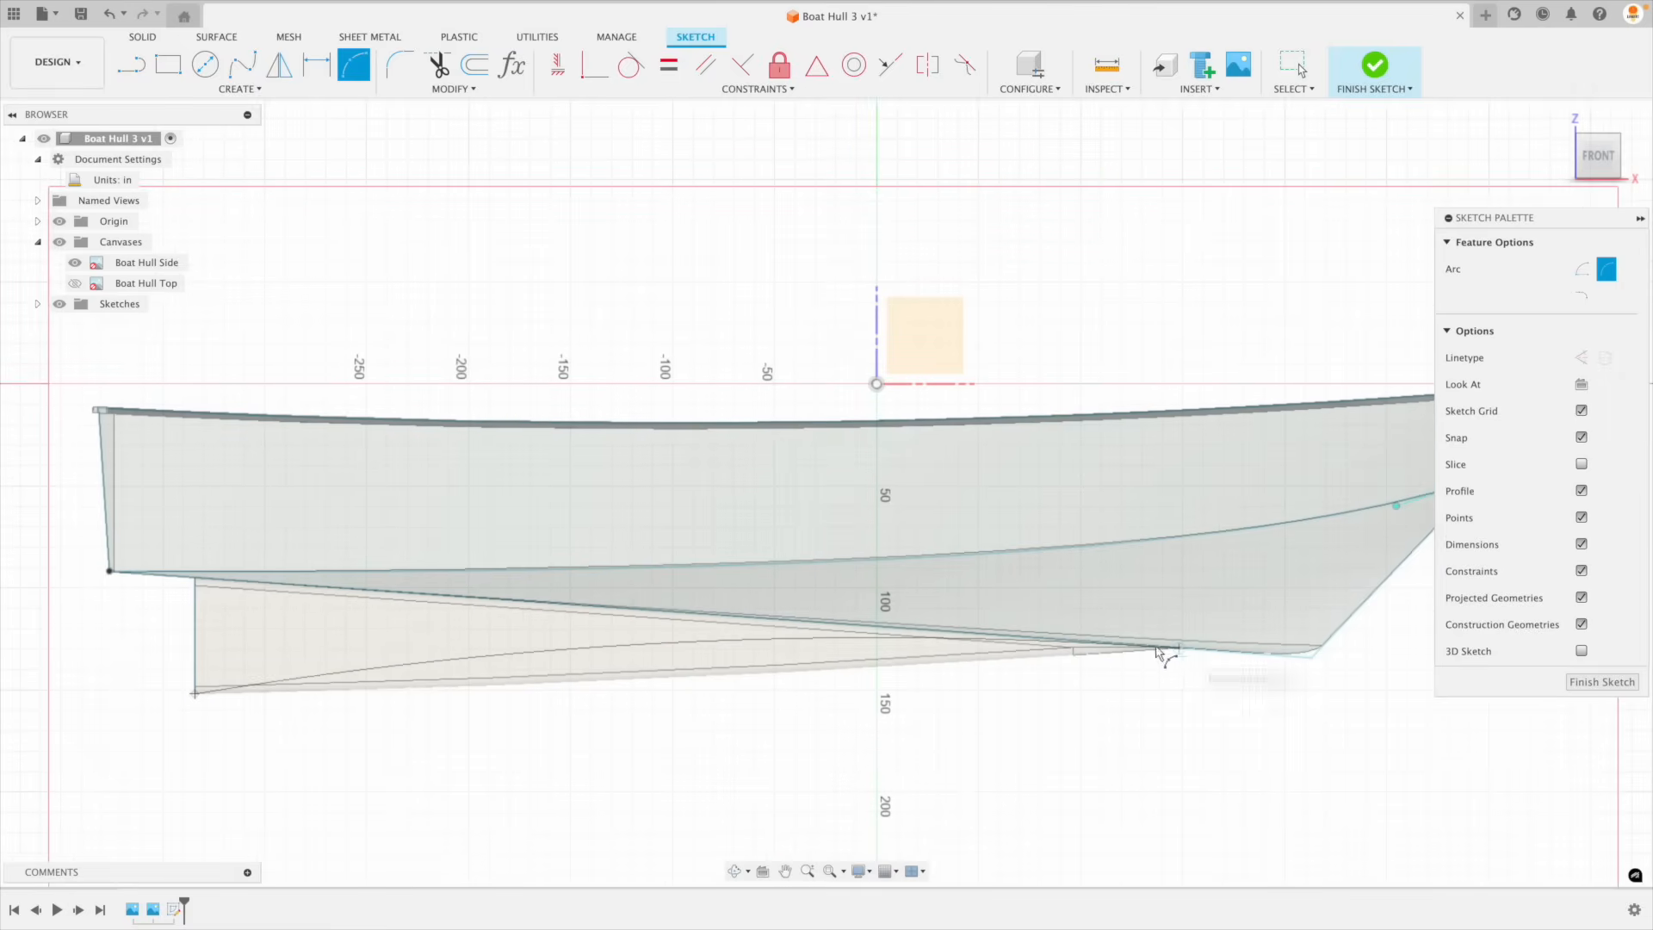
left_click(944, 664)
key("Escape")
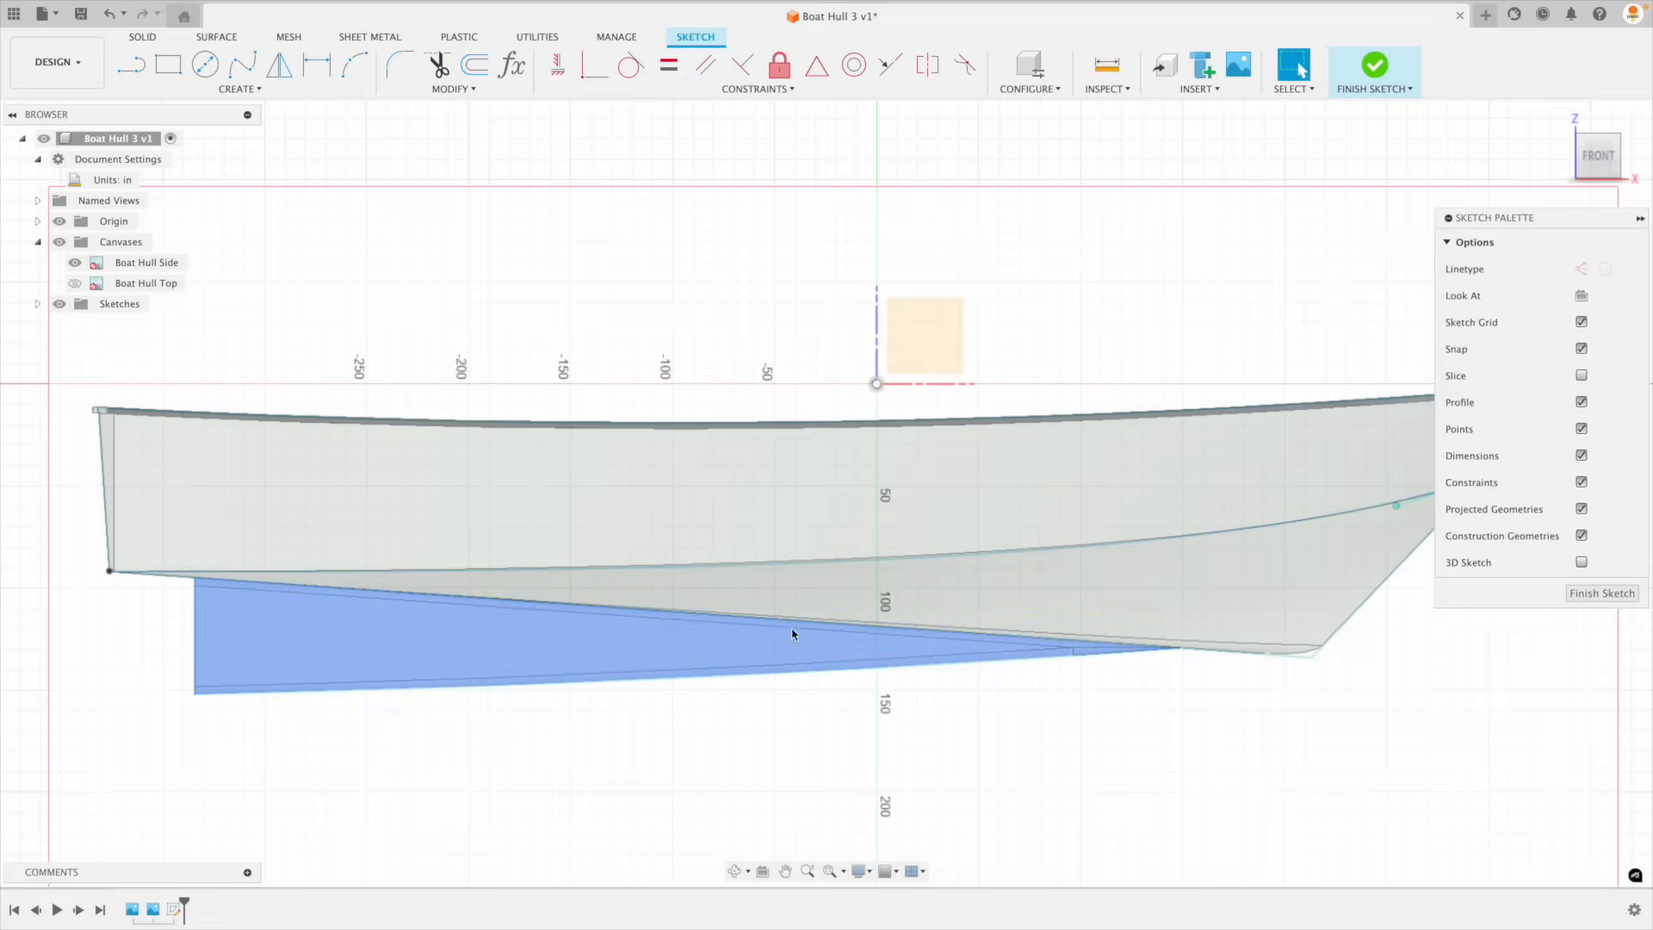
Step: Finish the side profile sketch
middle_click_drag(1317, 592, 1167, 553, "shift")
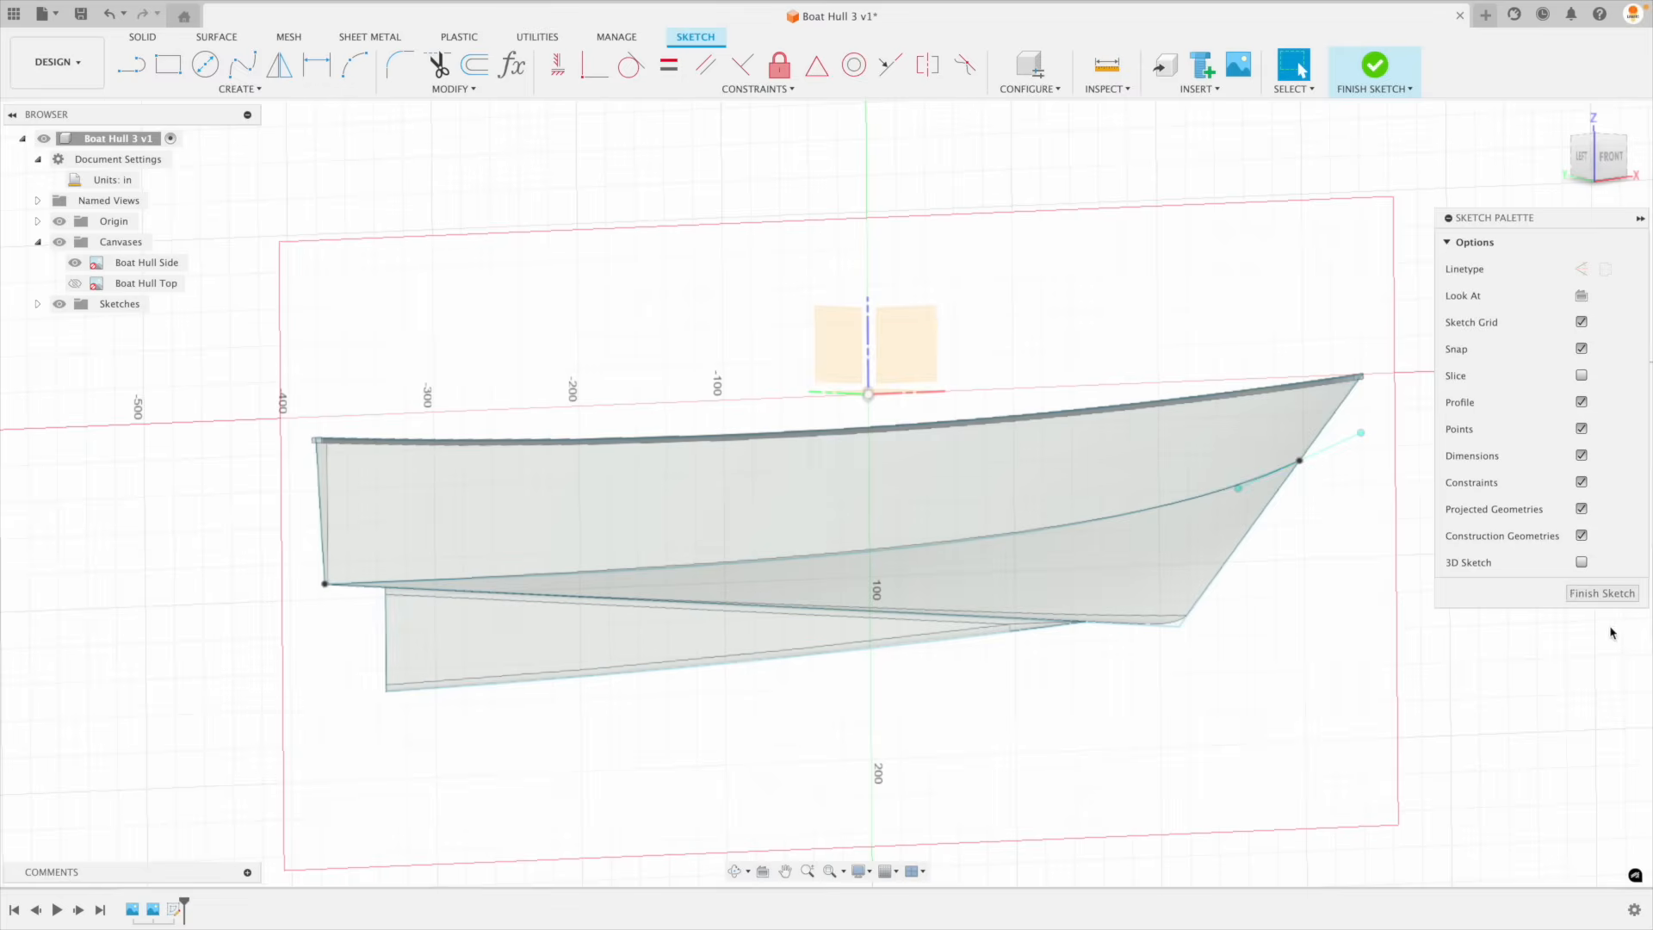
left_click(1592, 593)
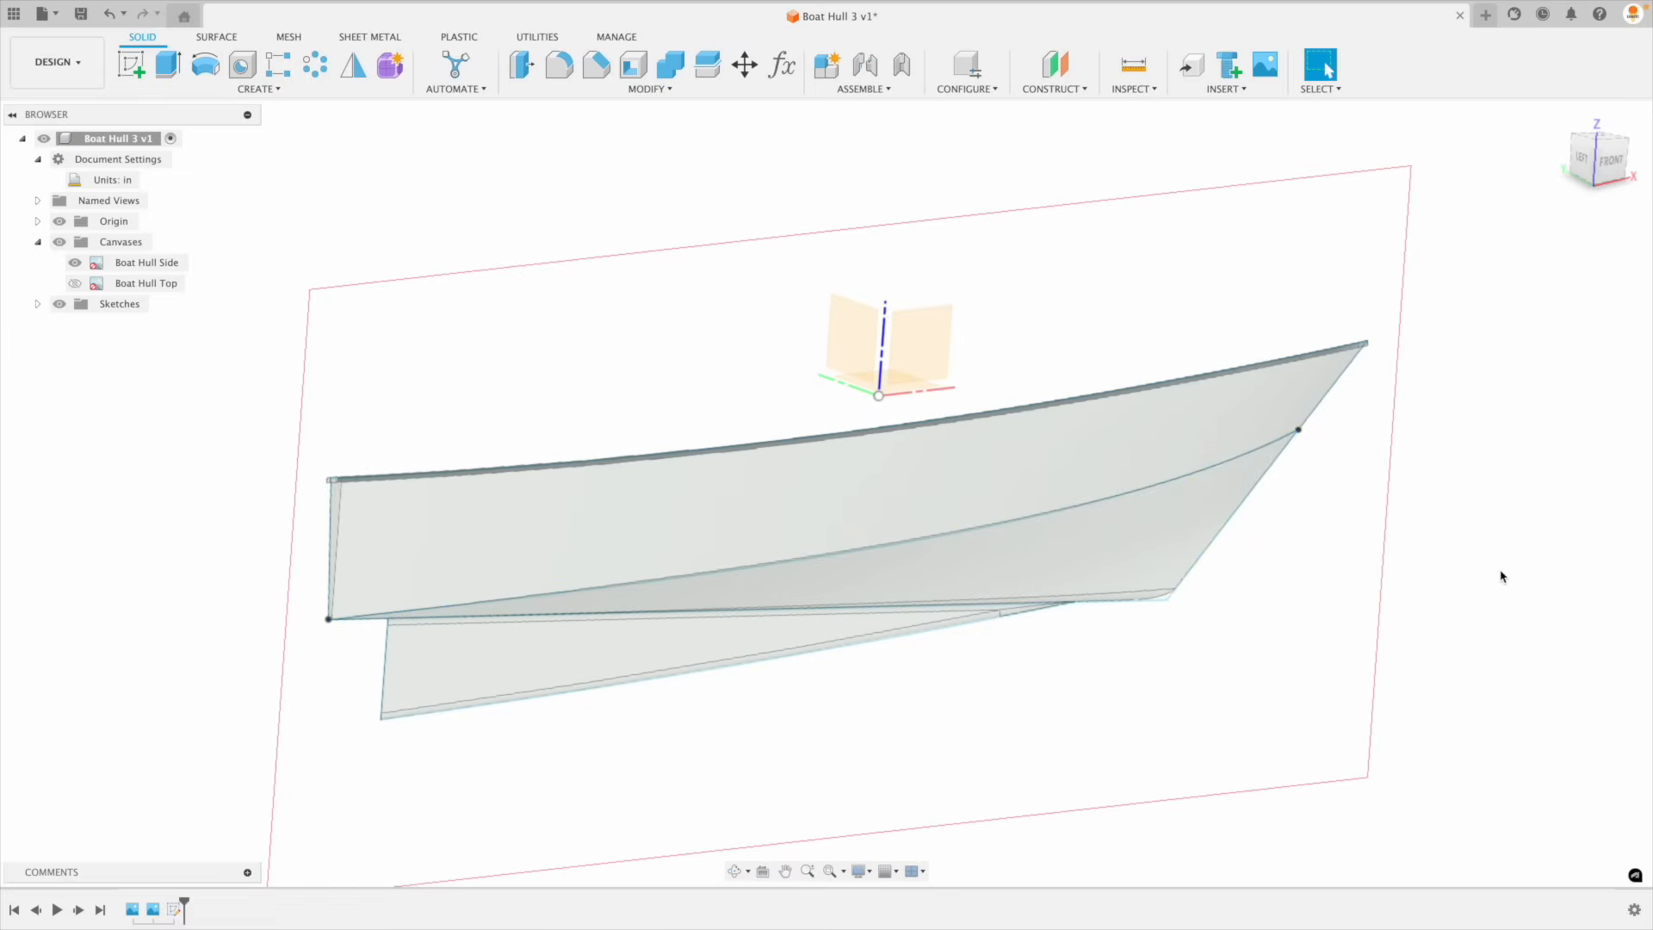
Step: Sketch a tilted four-sided outline above the hull on the front plane, leaving one corner slightly open, and finish the sketch
left_click(131, 64)
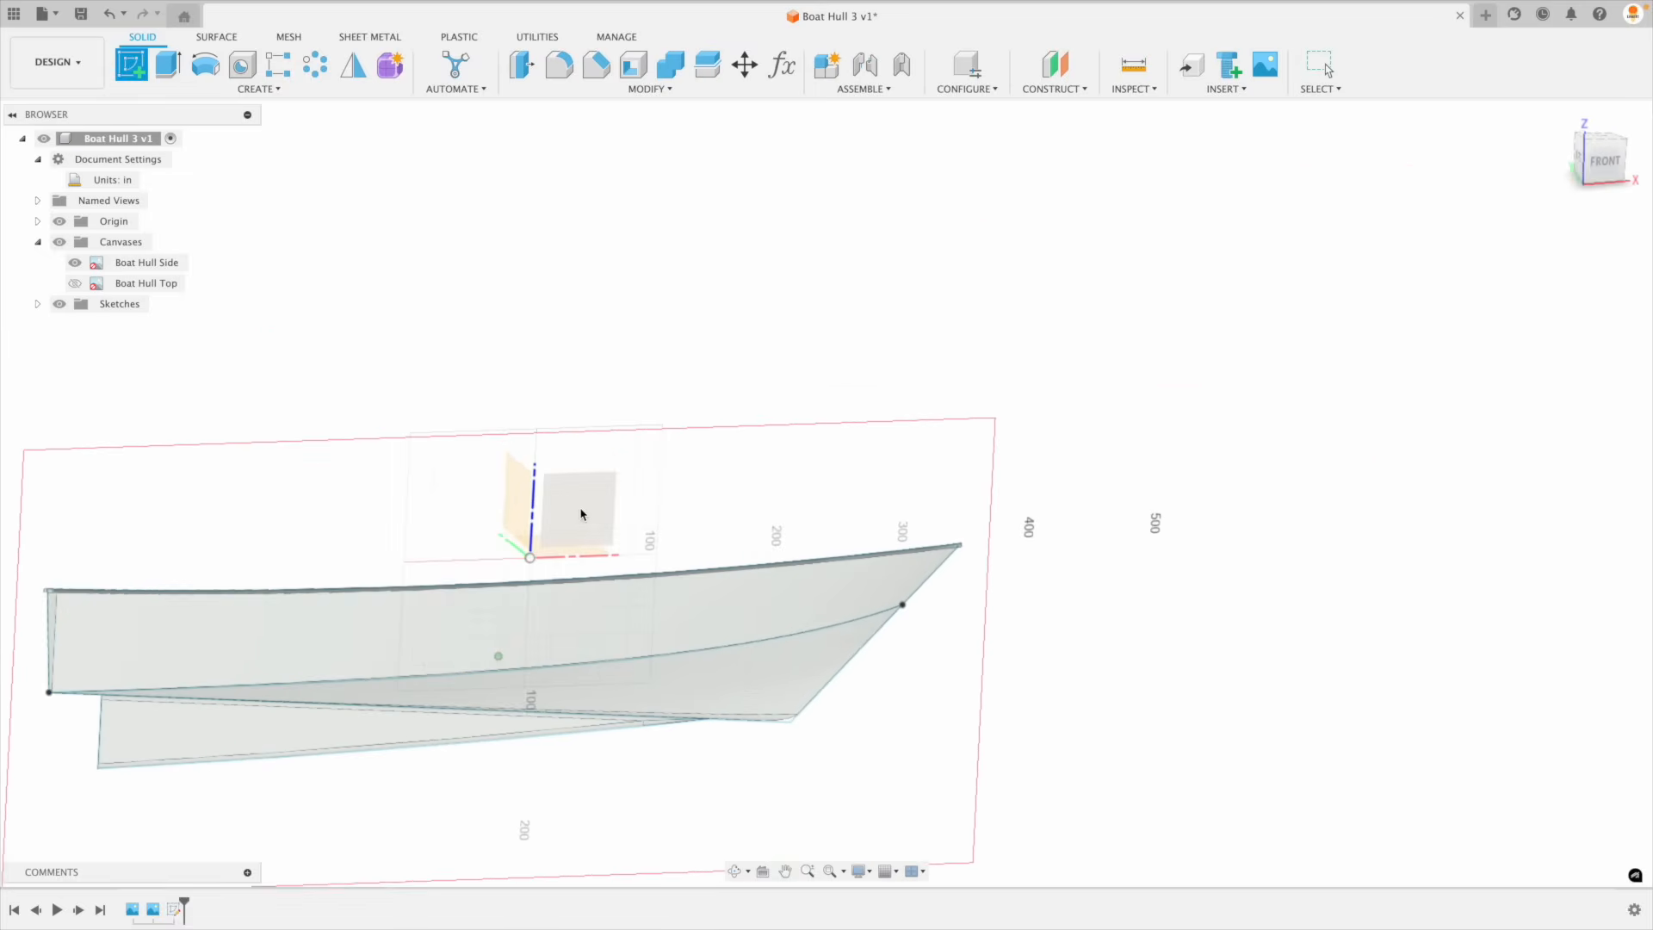
left_click(580, 514)
left_click(515, 353)
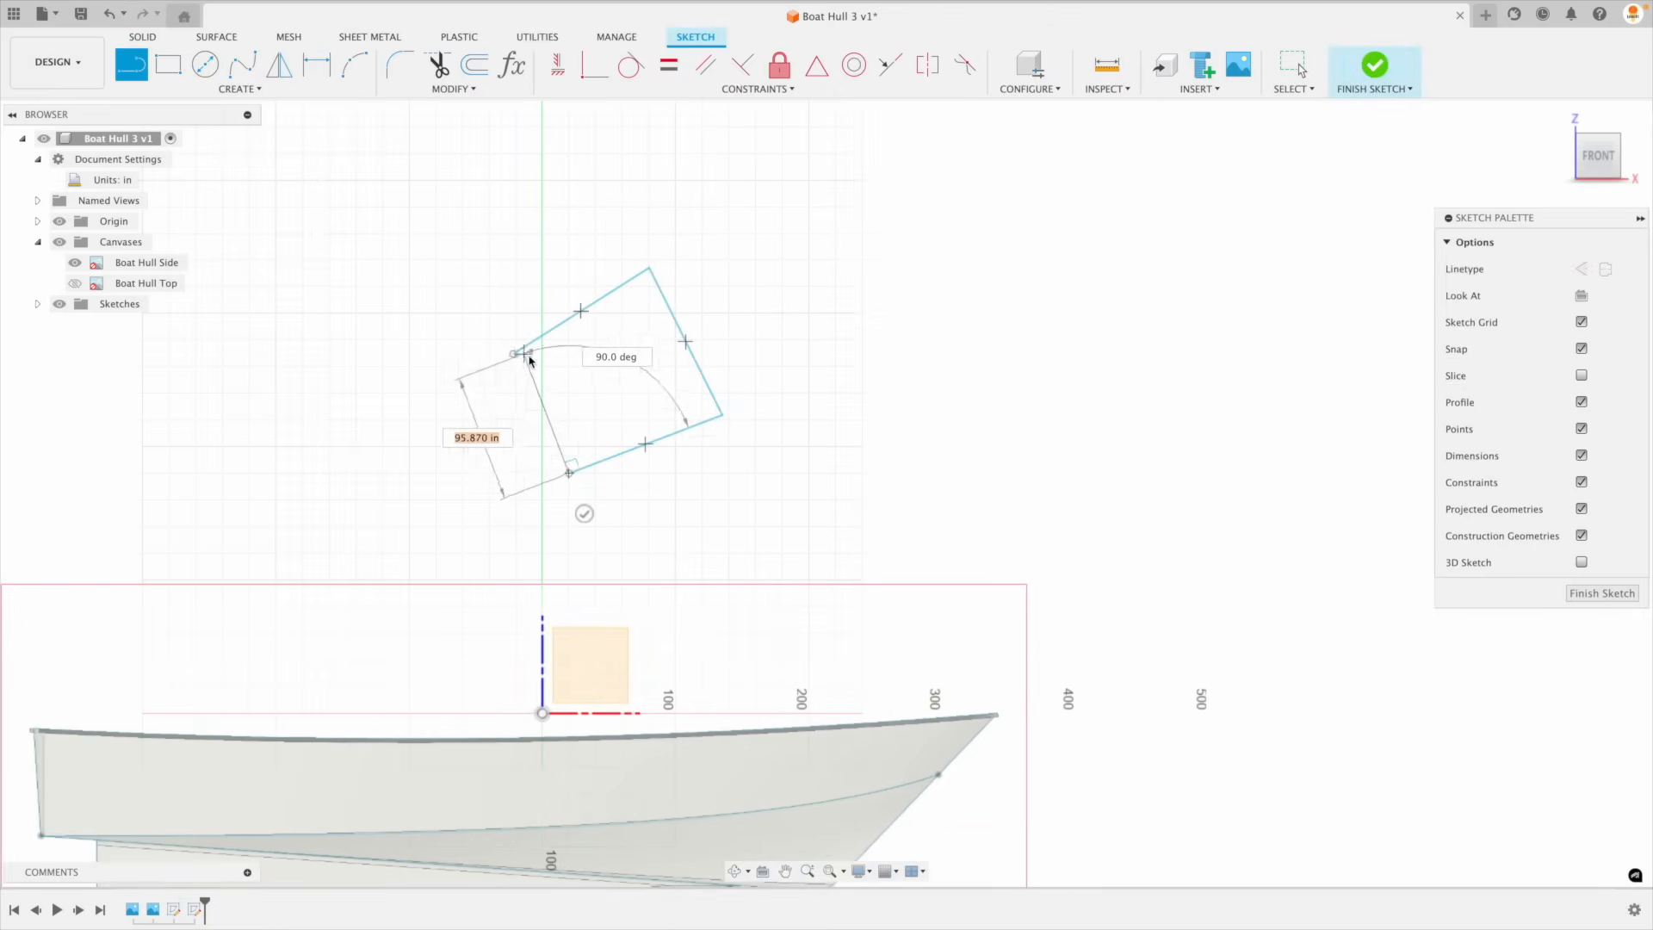
scroll(516, 358, "up", 8)
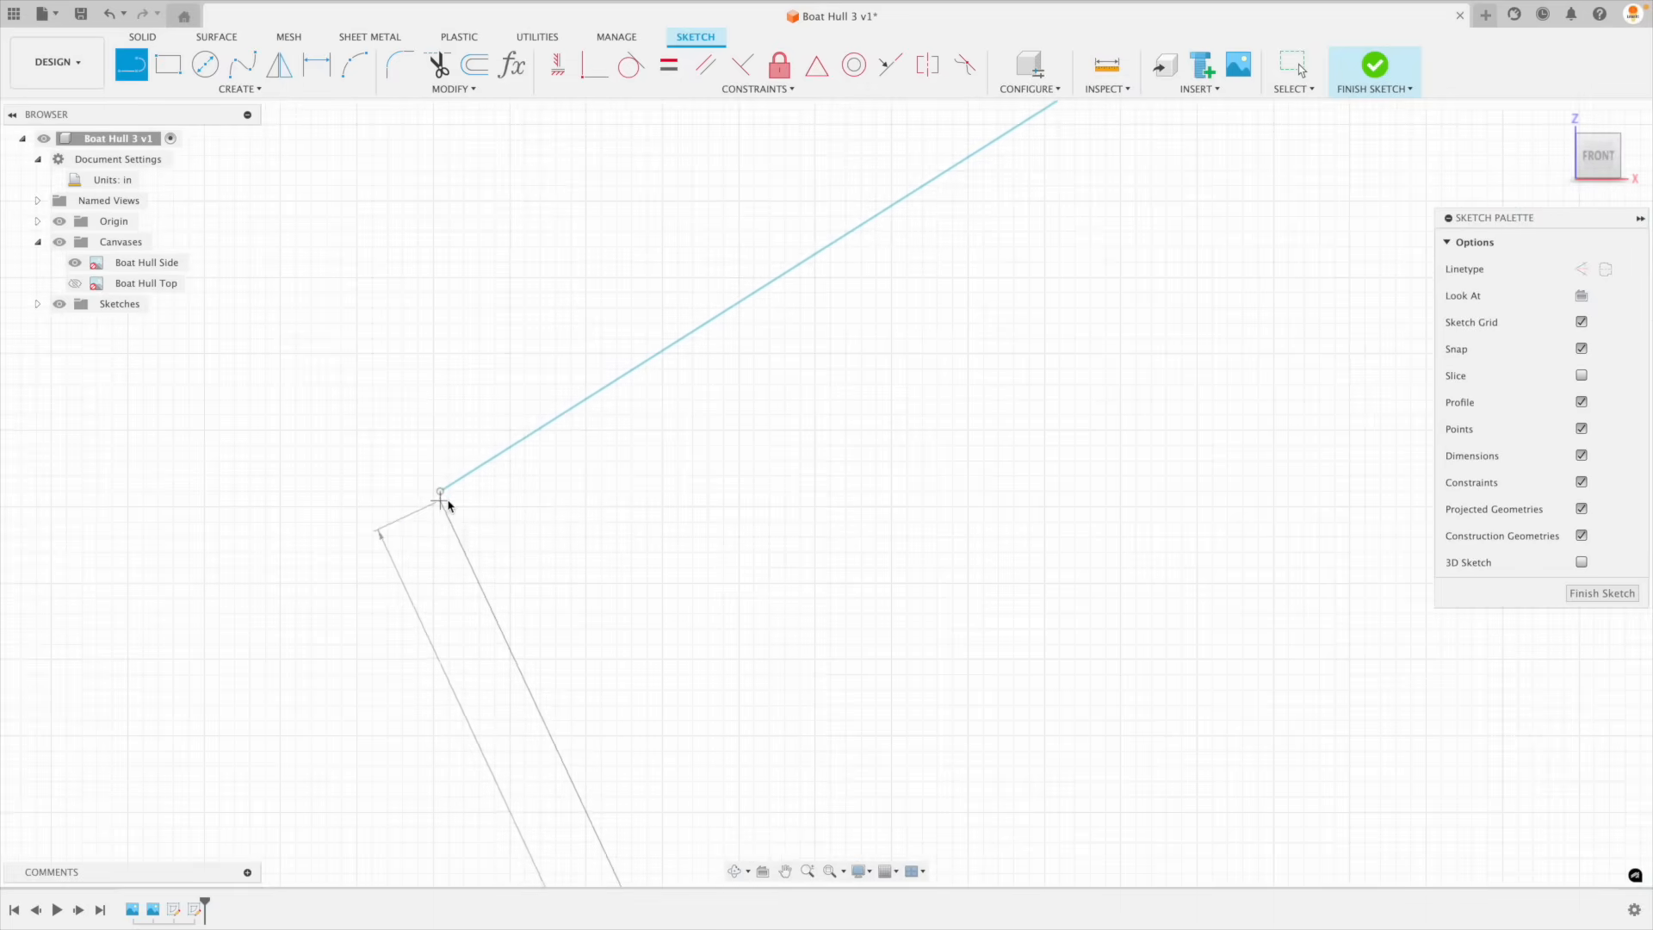
scroll(476, 517, "down", 8)
left_click(515, 548)
key("Escape")
scroll(594, 565, "down", 5)
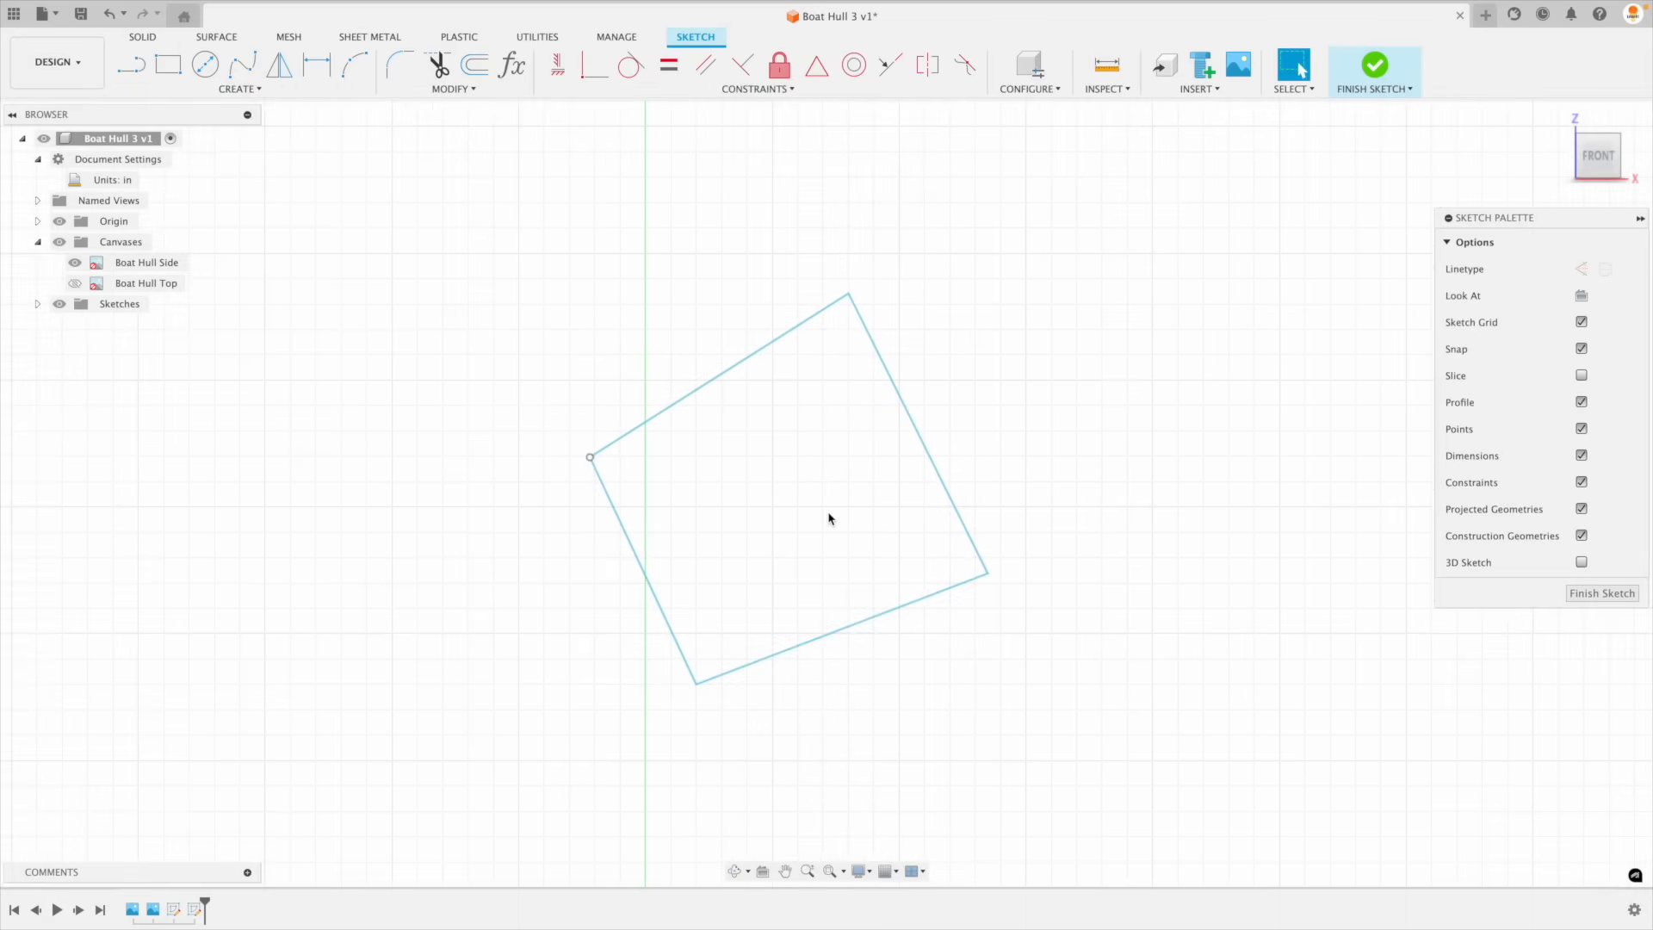
scroll(835, 372, "down", 5)
left_click(1575, 594)
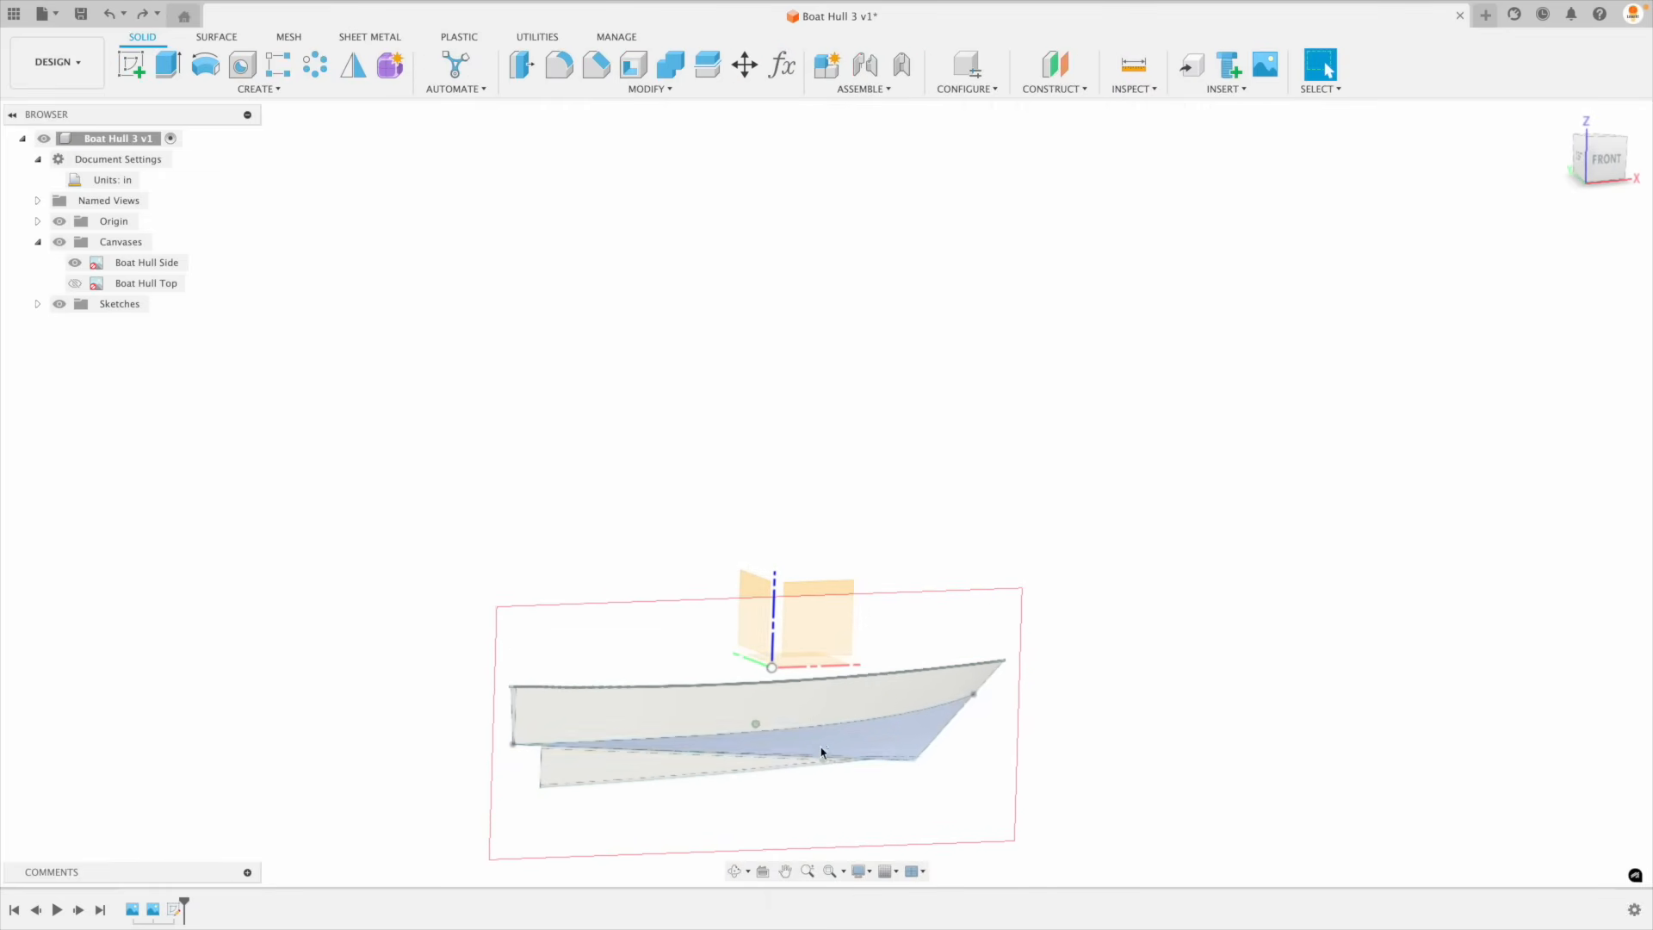
Step: Try the Tranquility Blue display environment on the model and switch back to Photo Booth
left_click(859, 870)
mouse_move(922, 763)
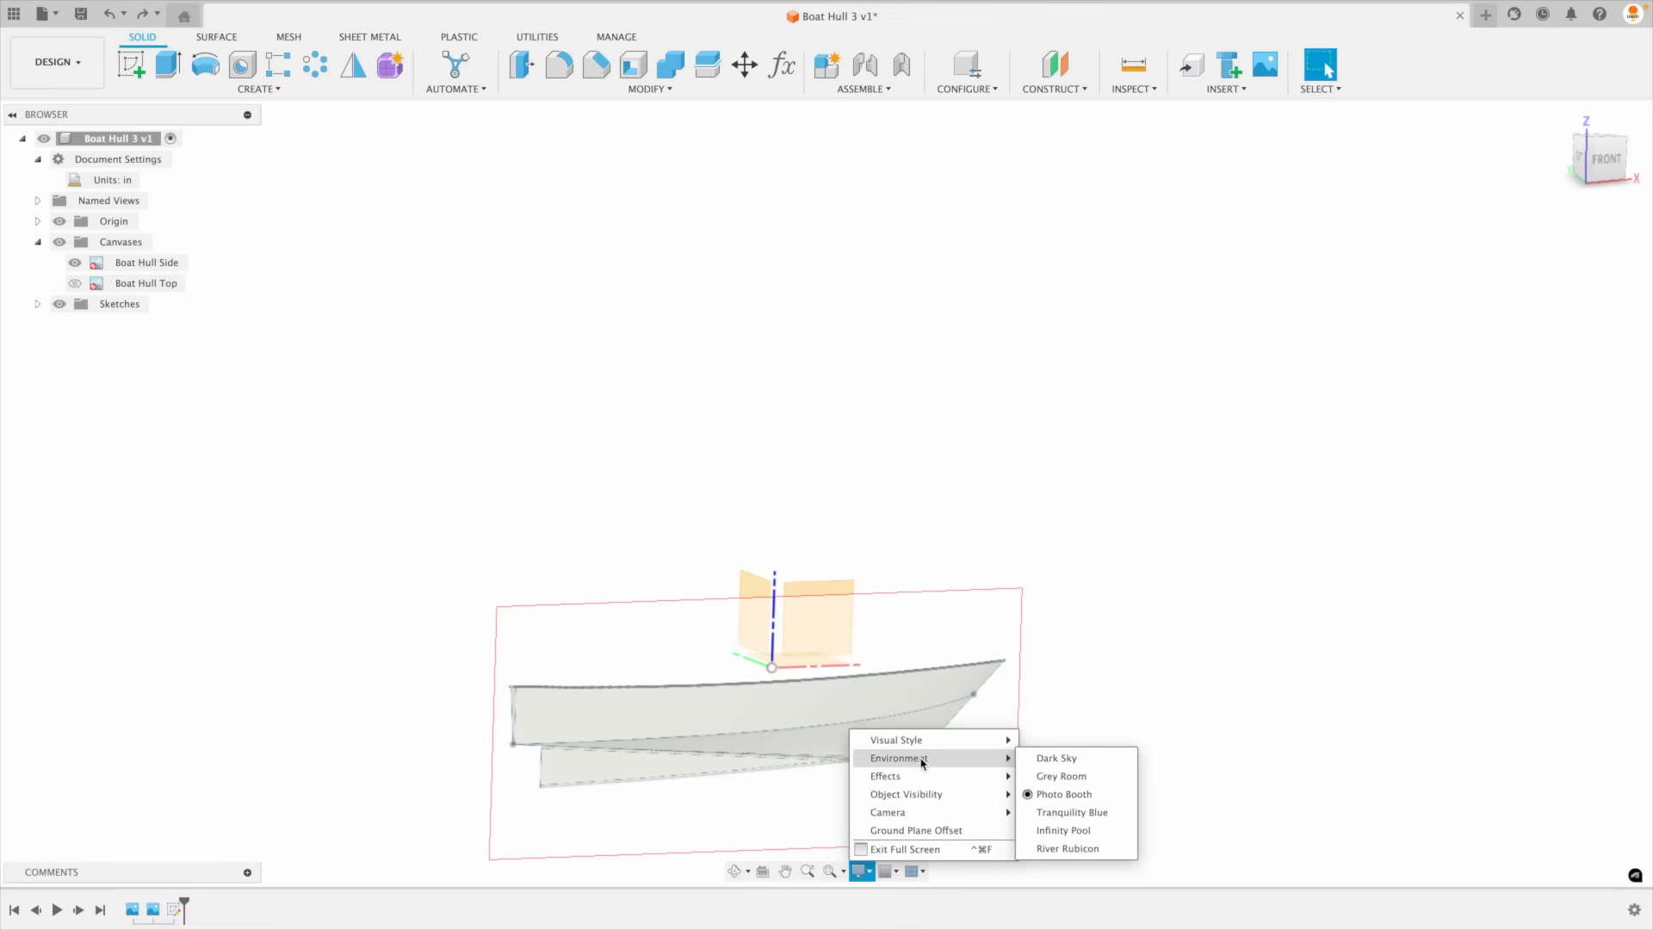
left_click(1086, 812)
middle_click_drag(1107, 789, 915, 715, "shift")
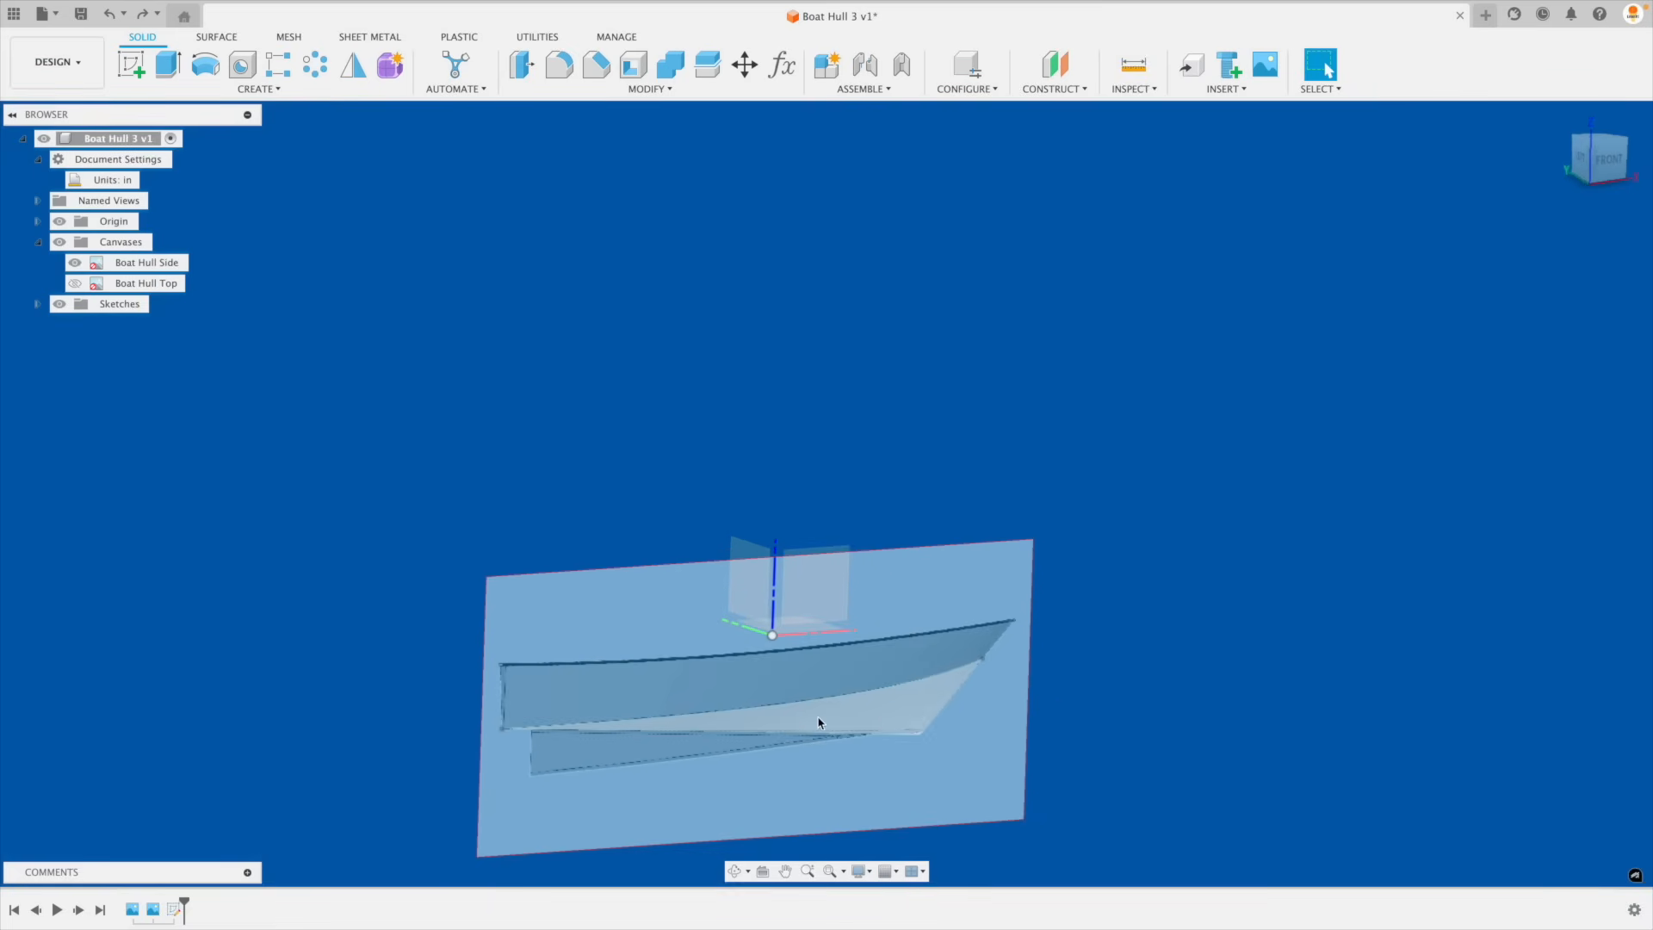
left_click(858, 871)
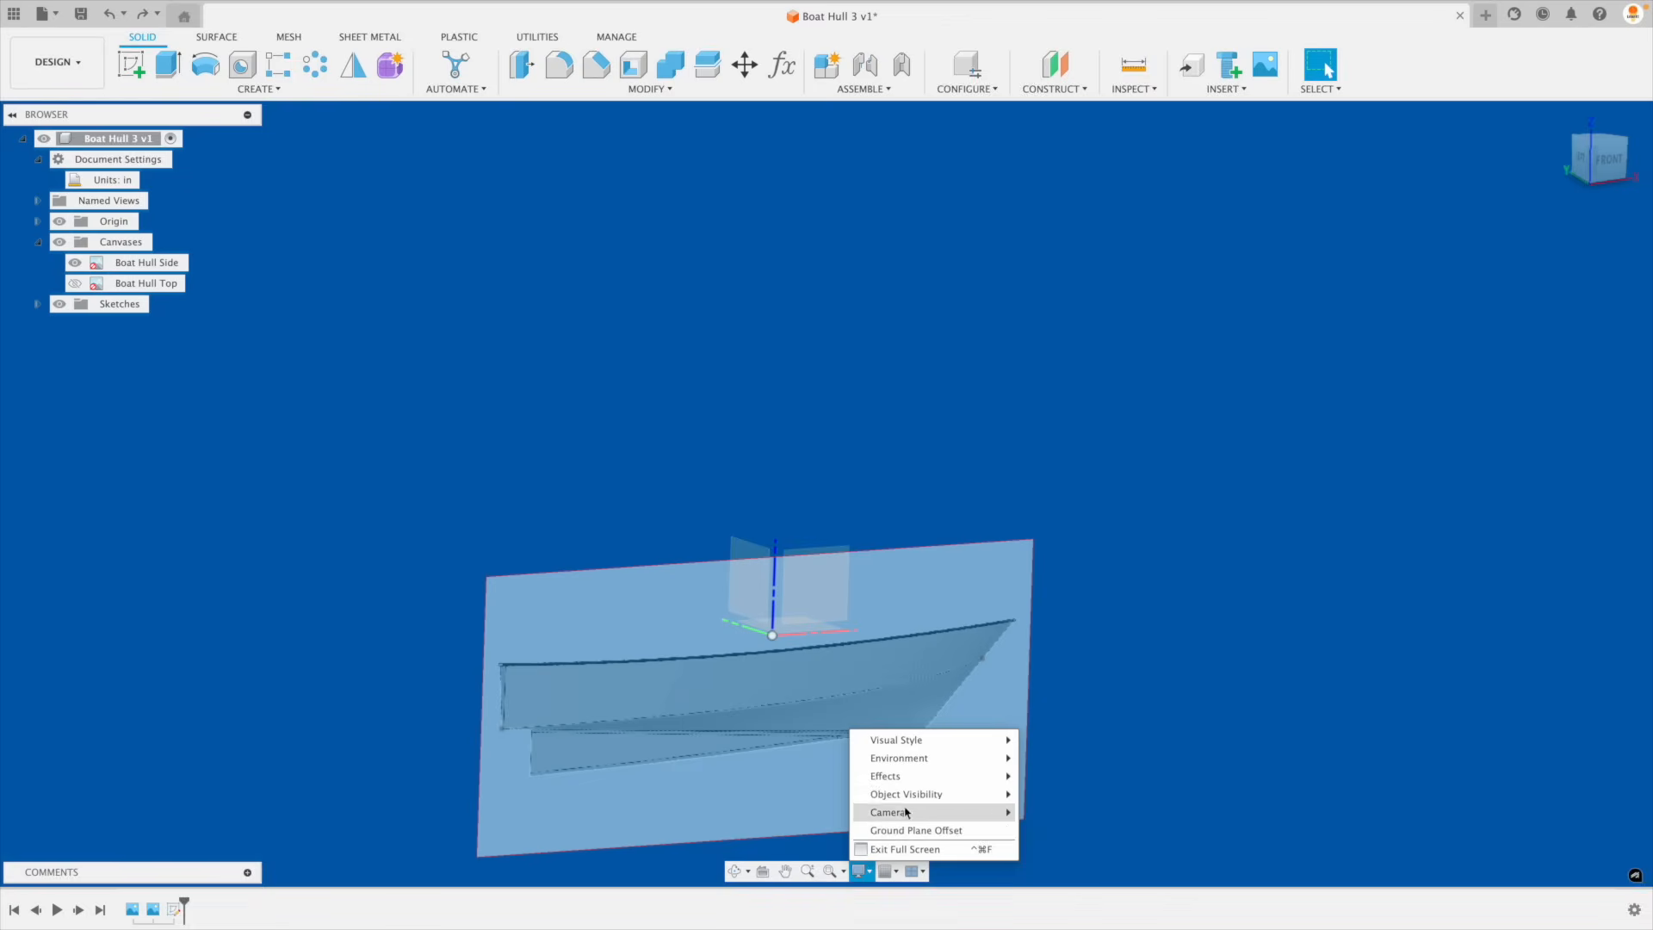
mouse_move(948, 793)
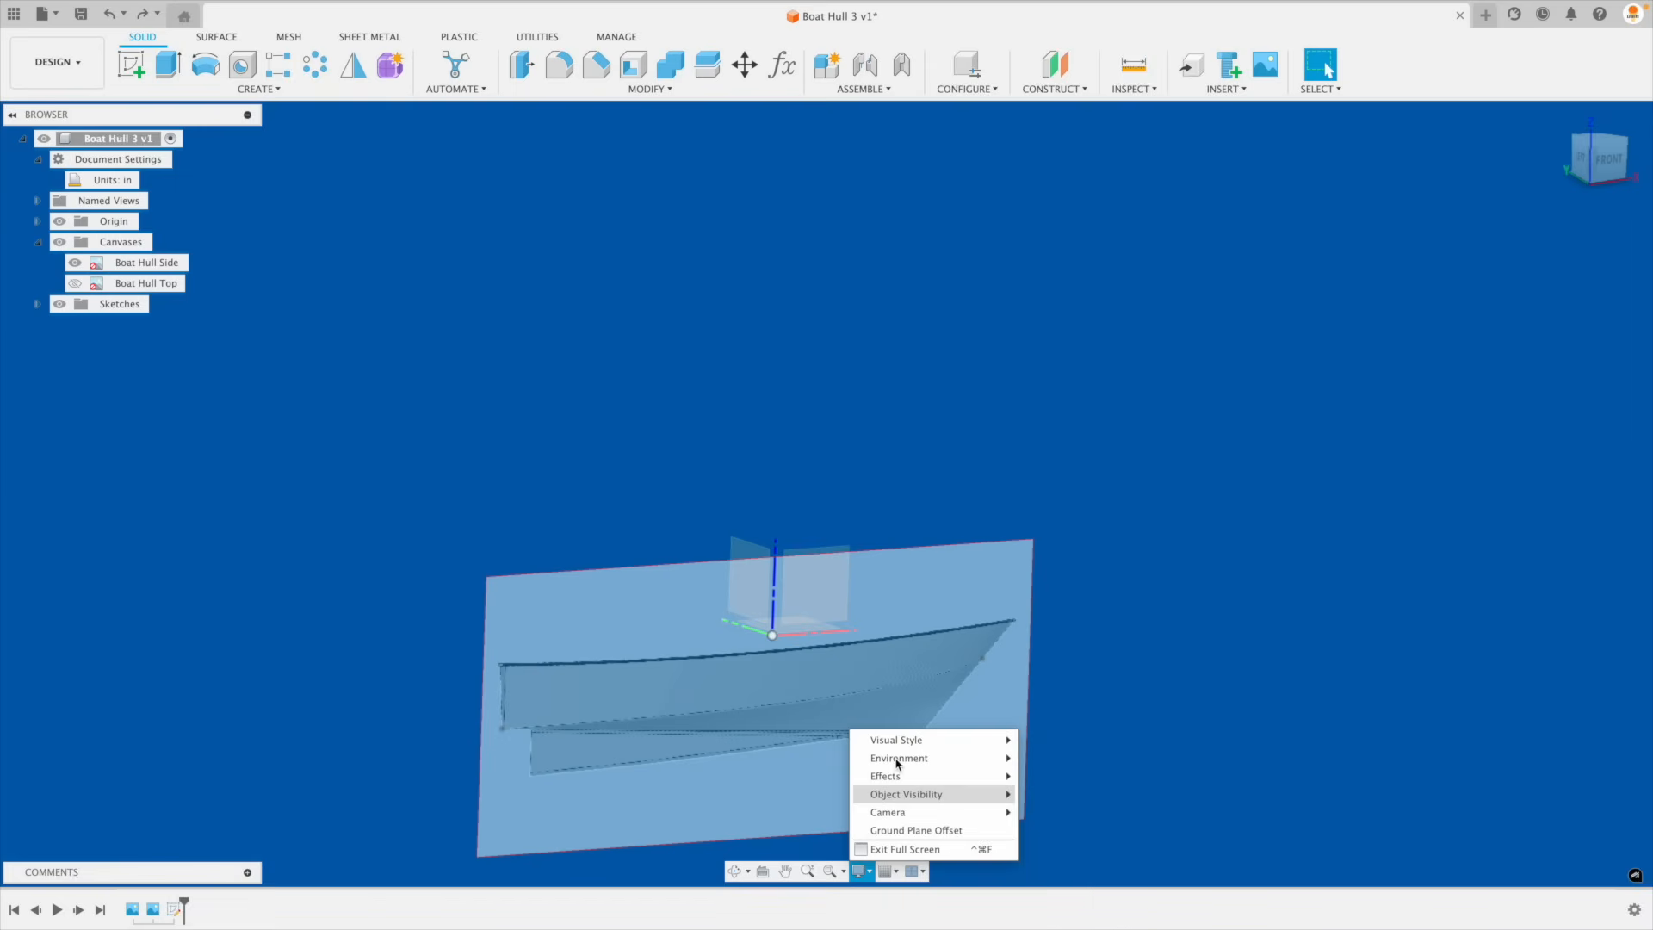
mouse_move(896, 760)
left_click(1059, 790)
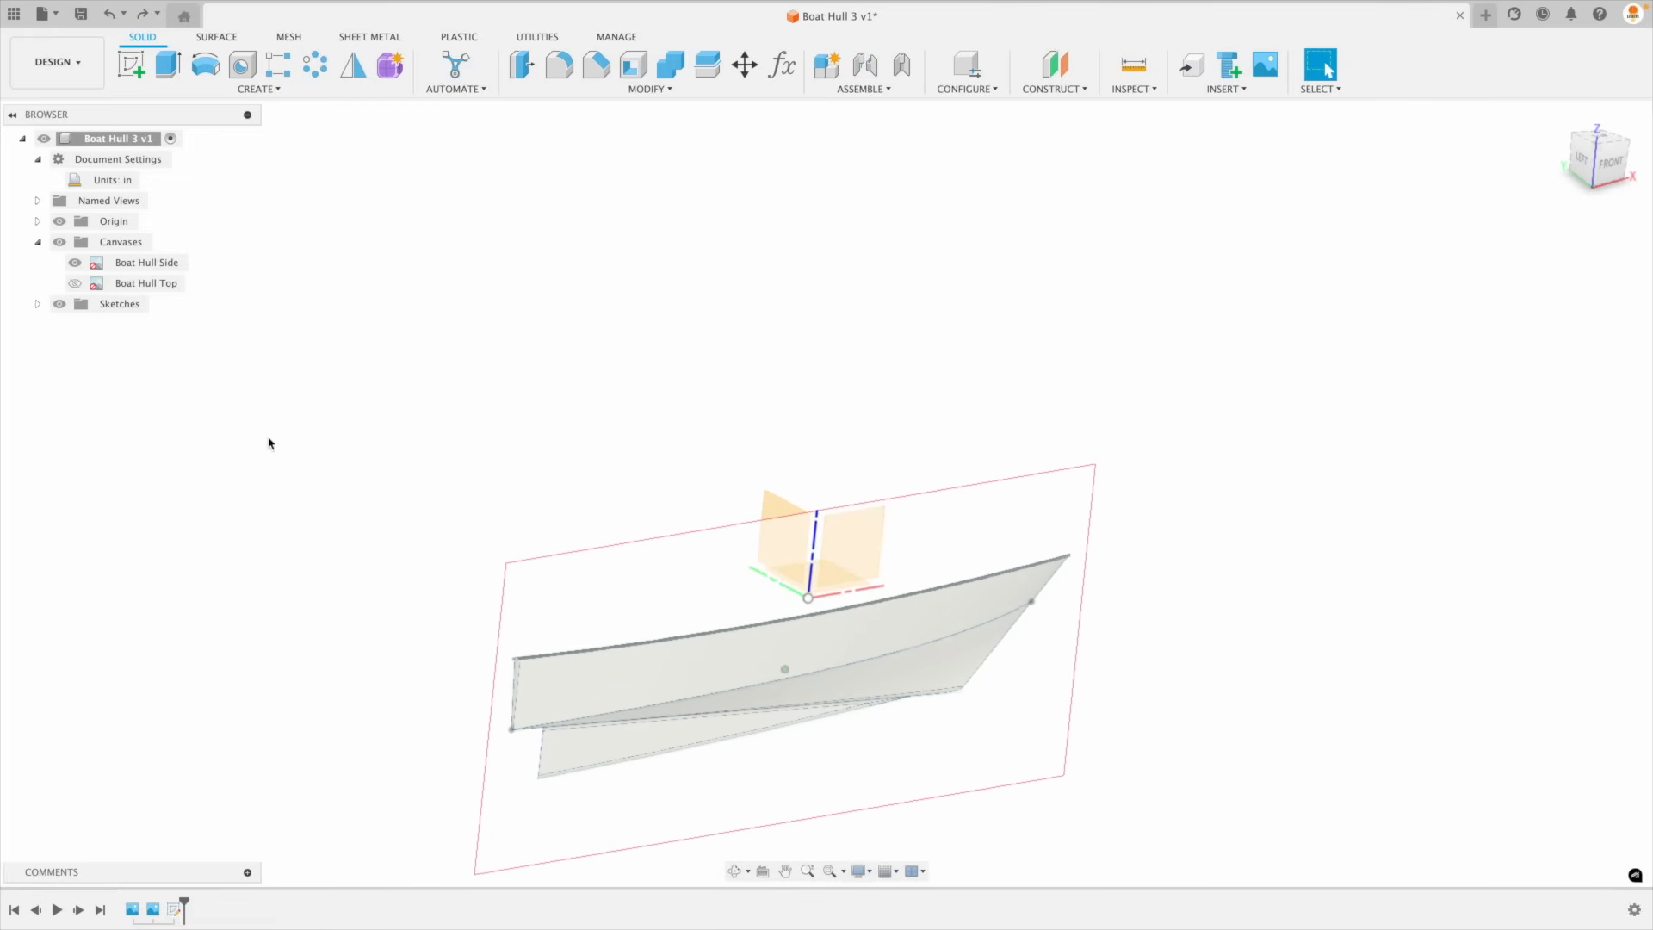
Step: Toggle the two canvases to compare them with the side profile sketch, leaving only the Boat Hull Top canvas shown
left_click(75, 283)
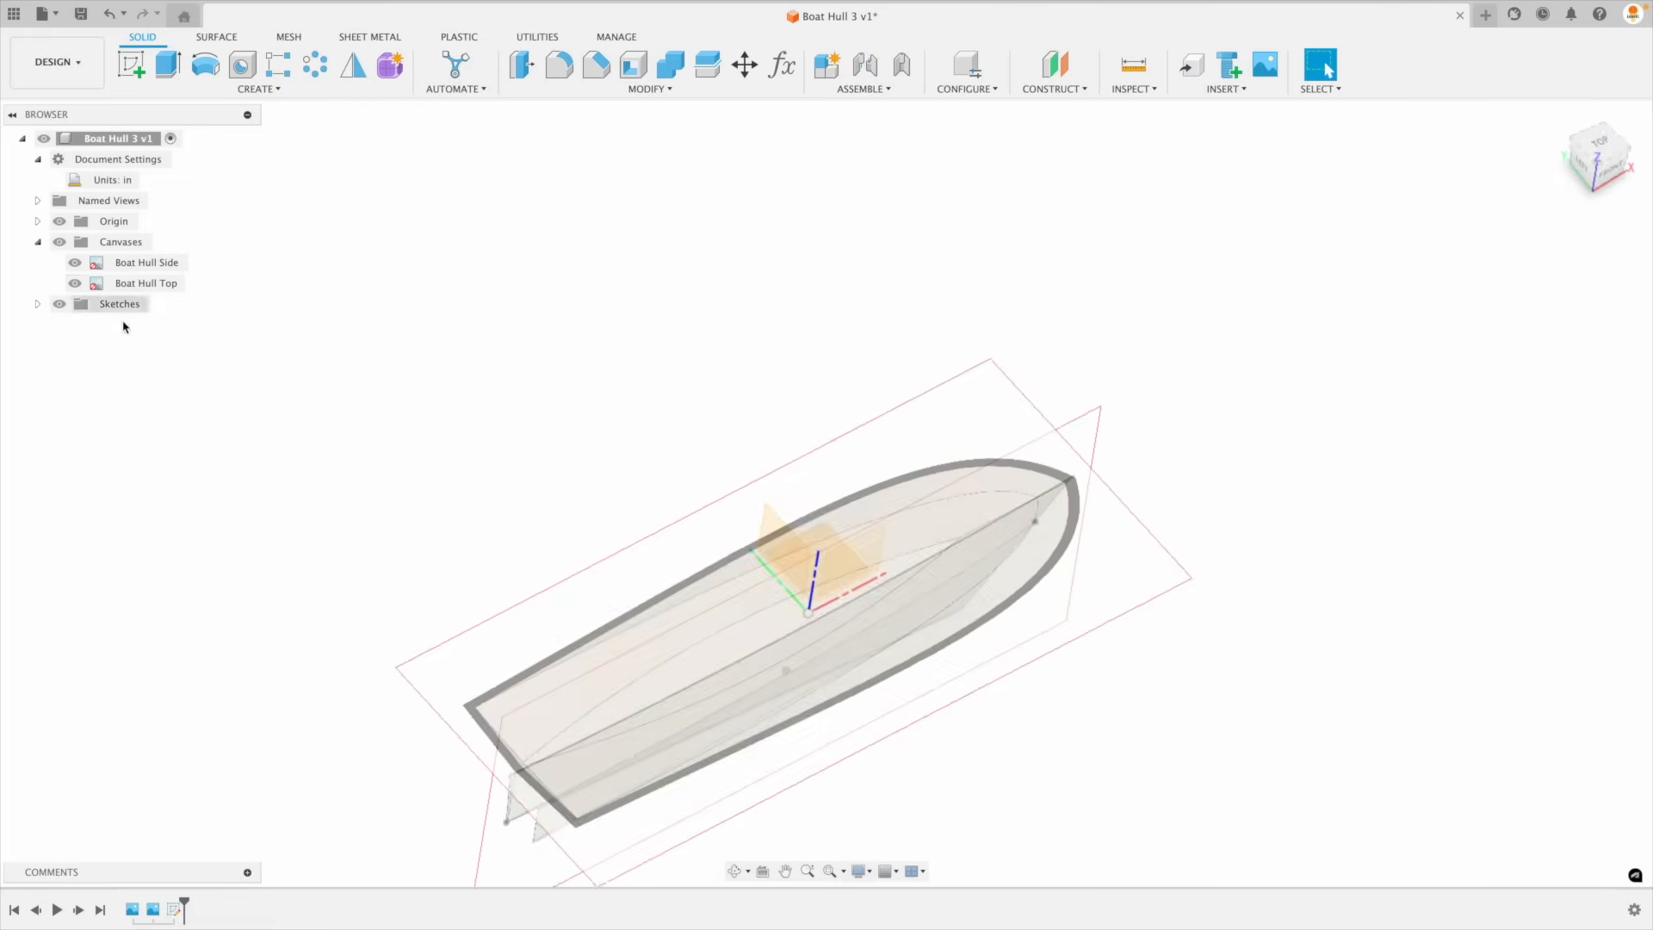
left_click(75, 262)
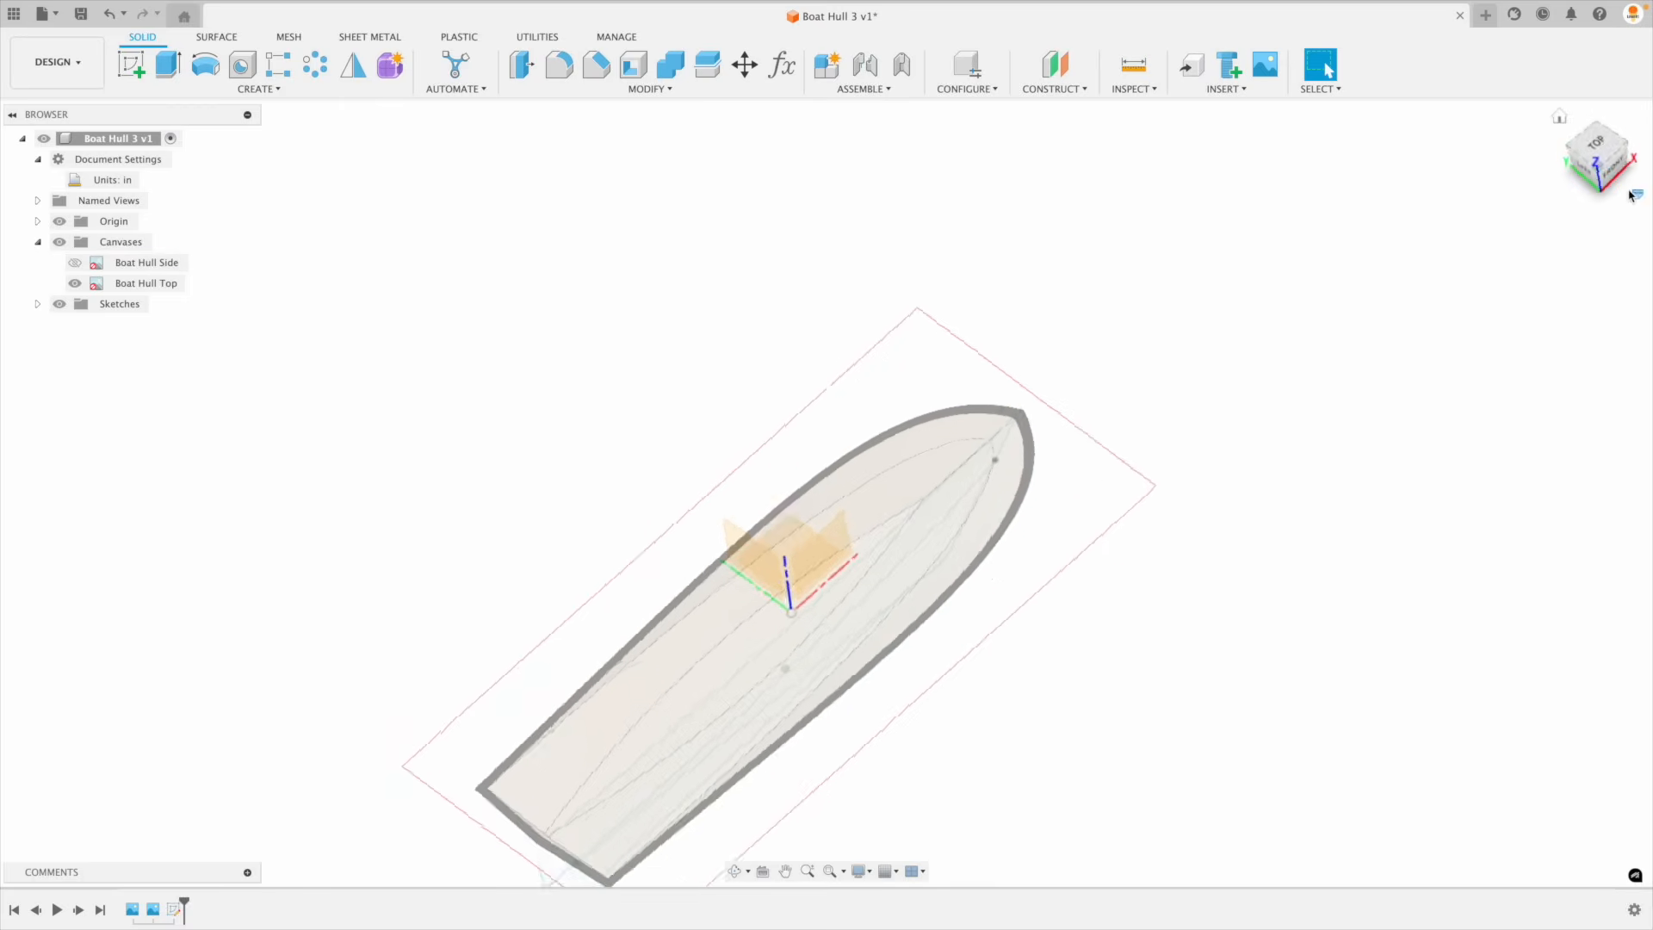
left_click(75, 262)
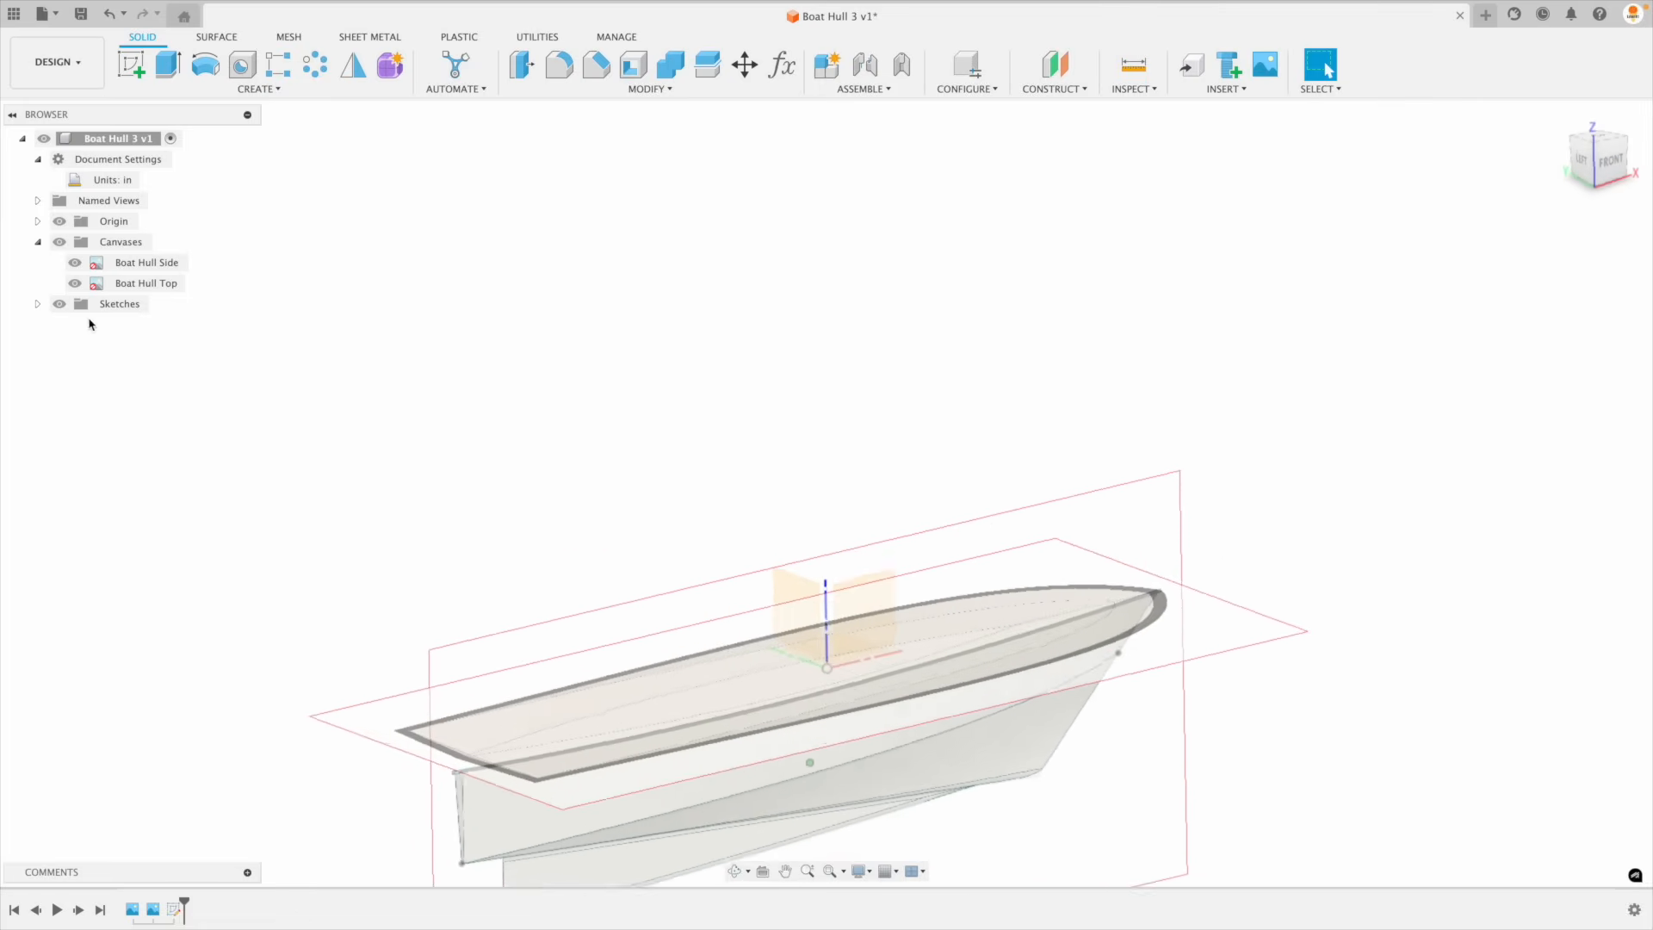
left_click(75, 263)
left_click(74, 283)
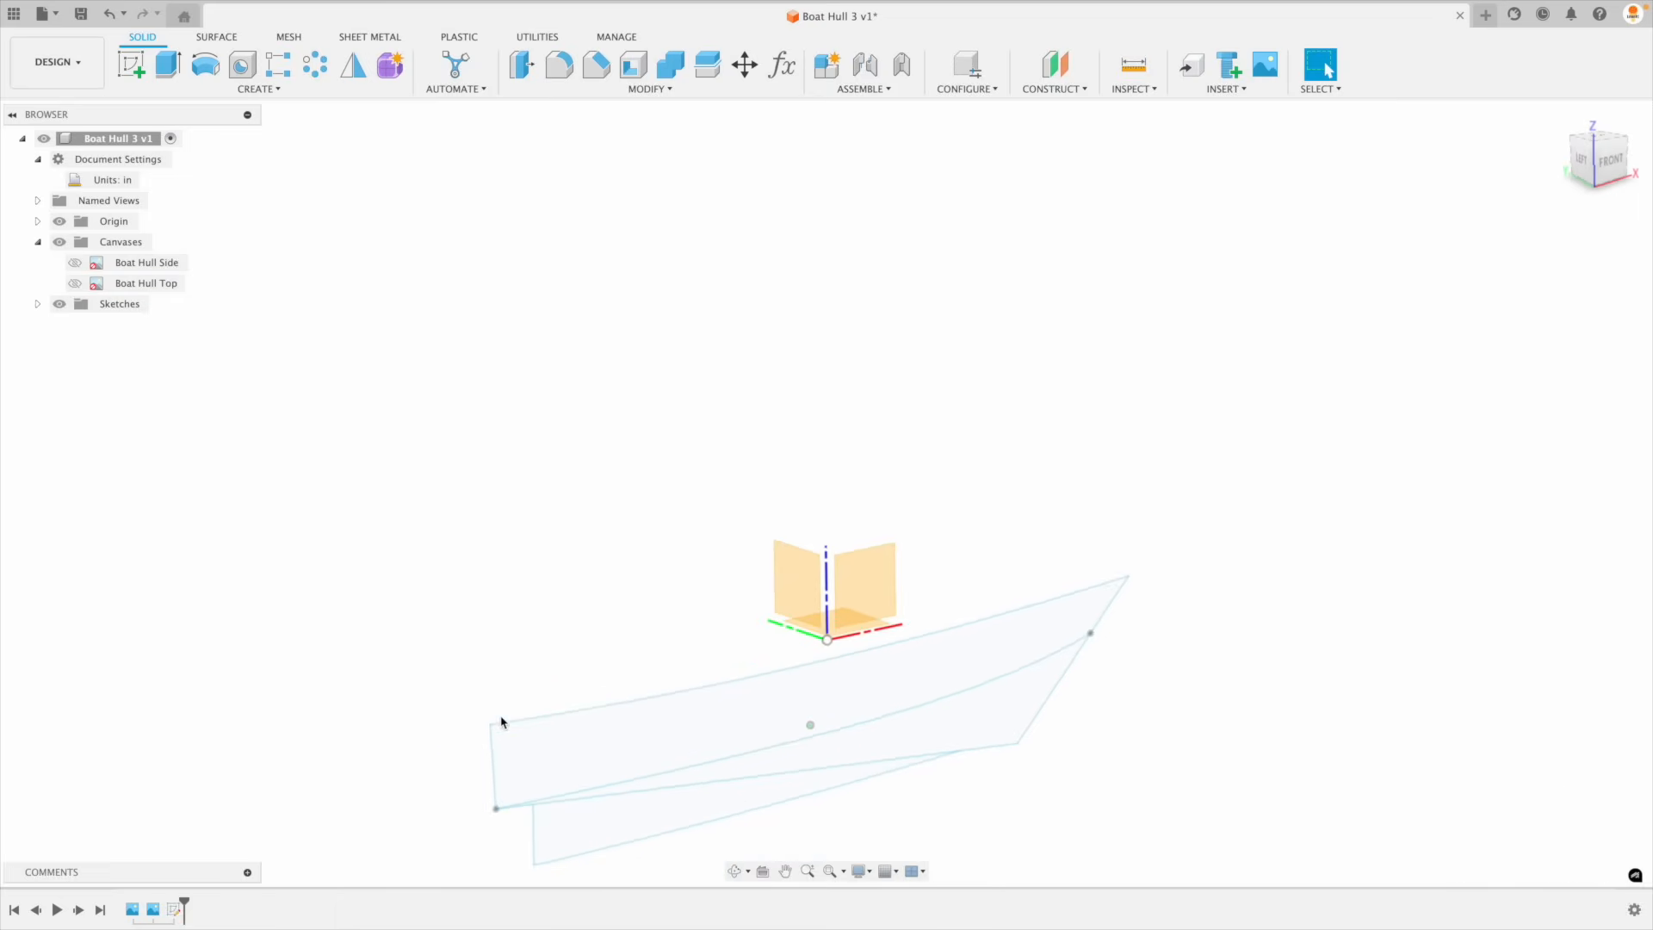
left_click(75, 283)
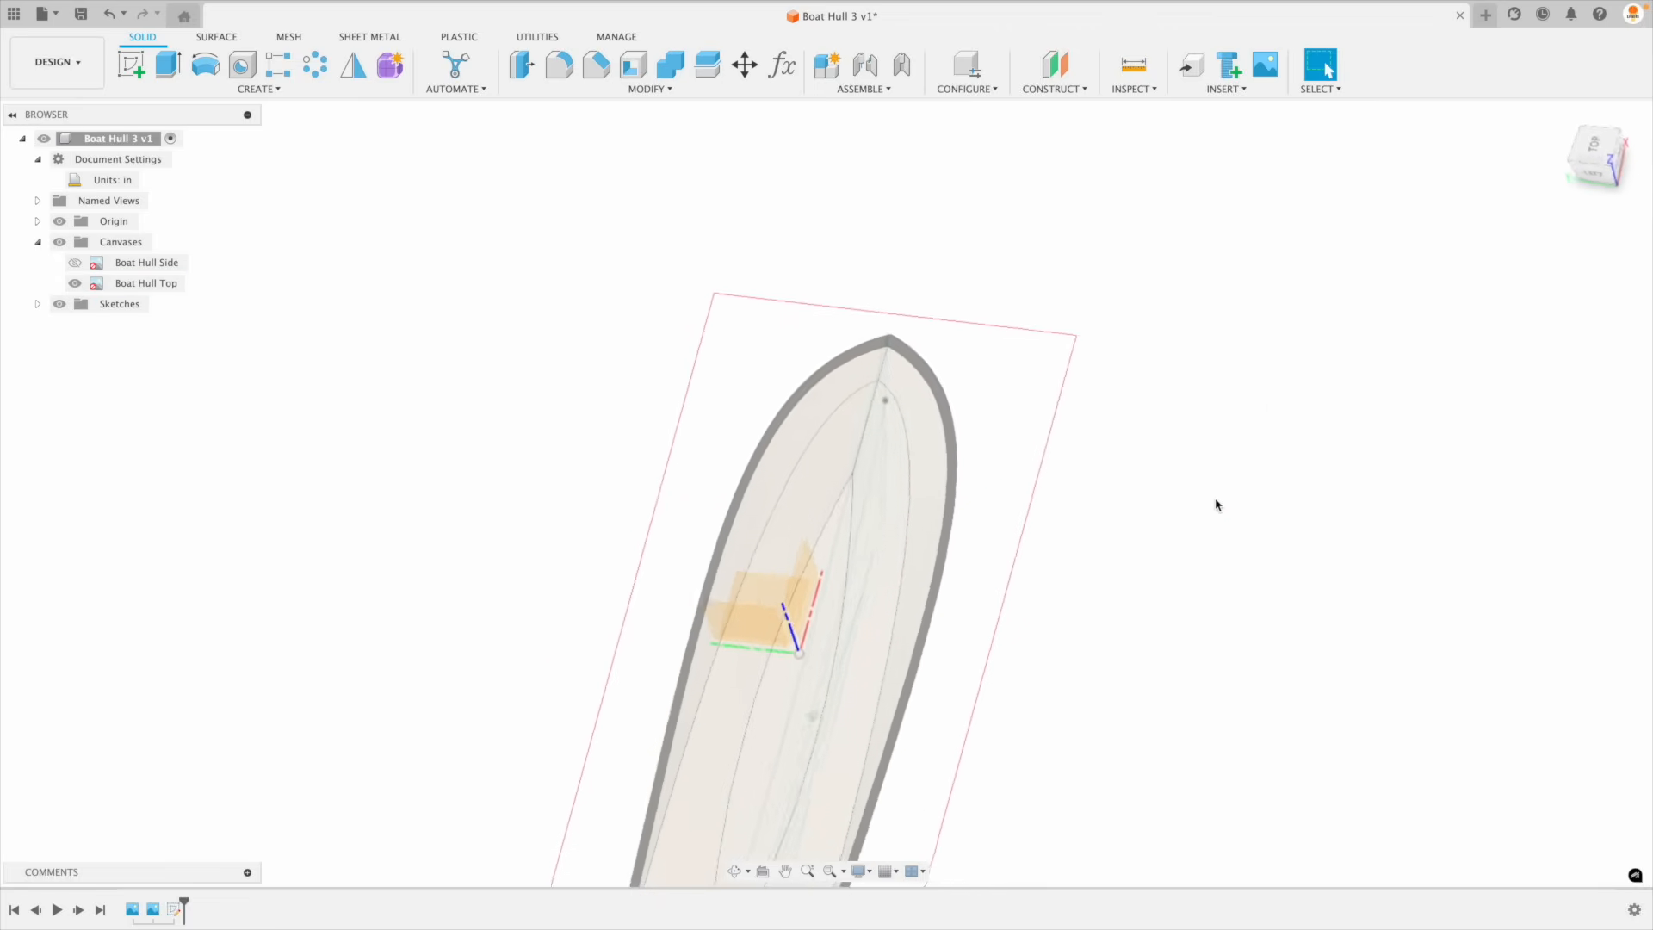
Step: Create a sketch on the XY plane over the Boat Hull Top canvas and finish it empty
left_click(1603, 154)
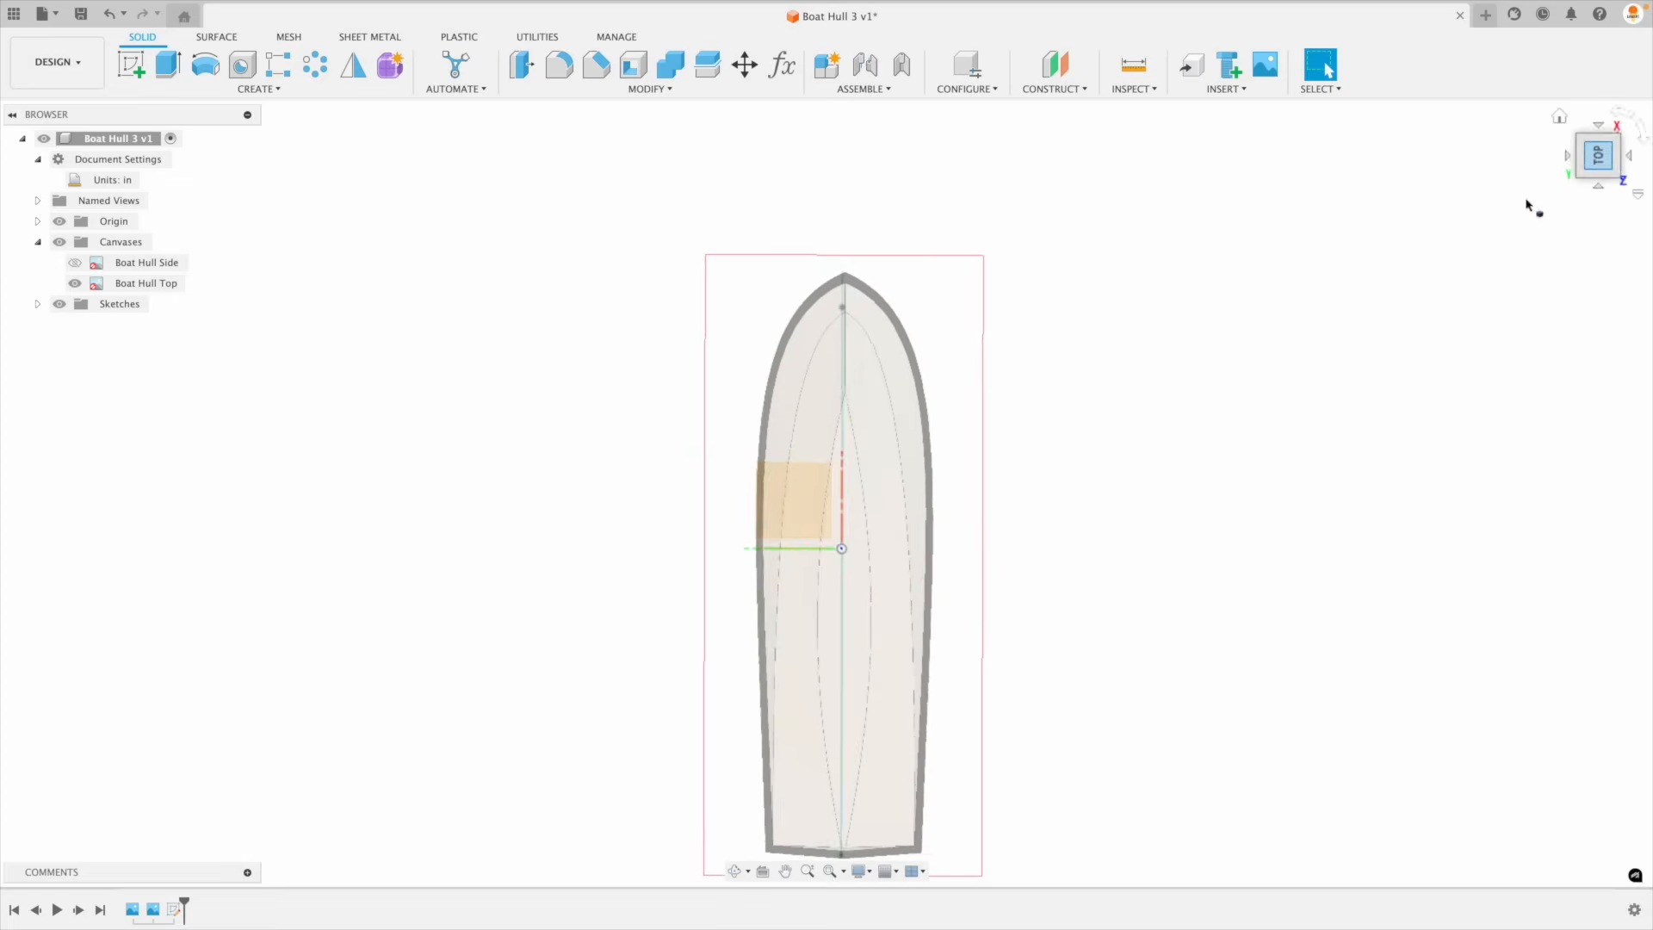
left_click(133, 66)
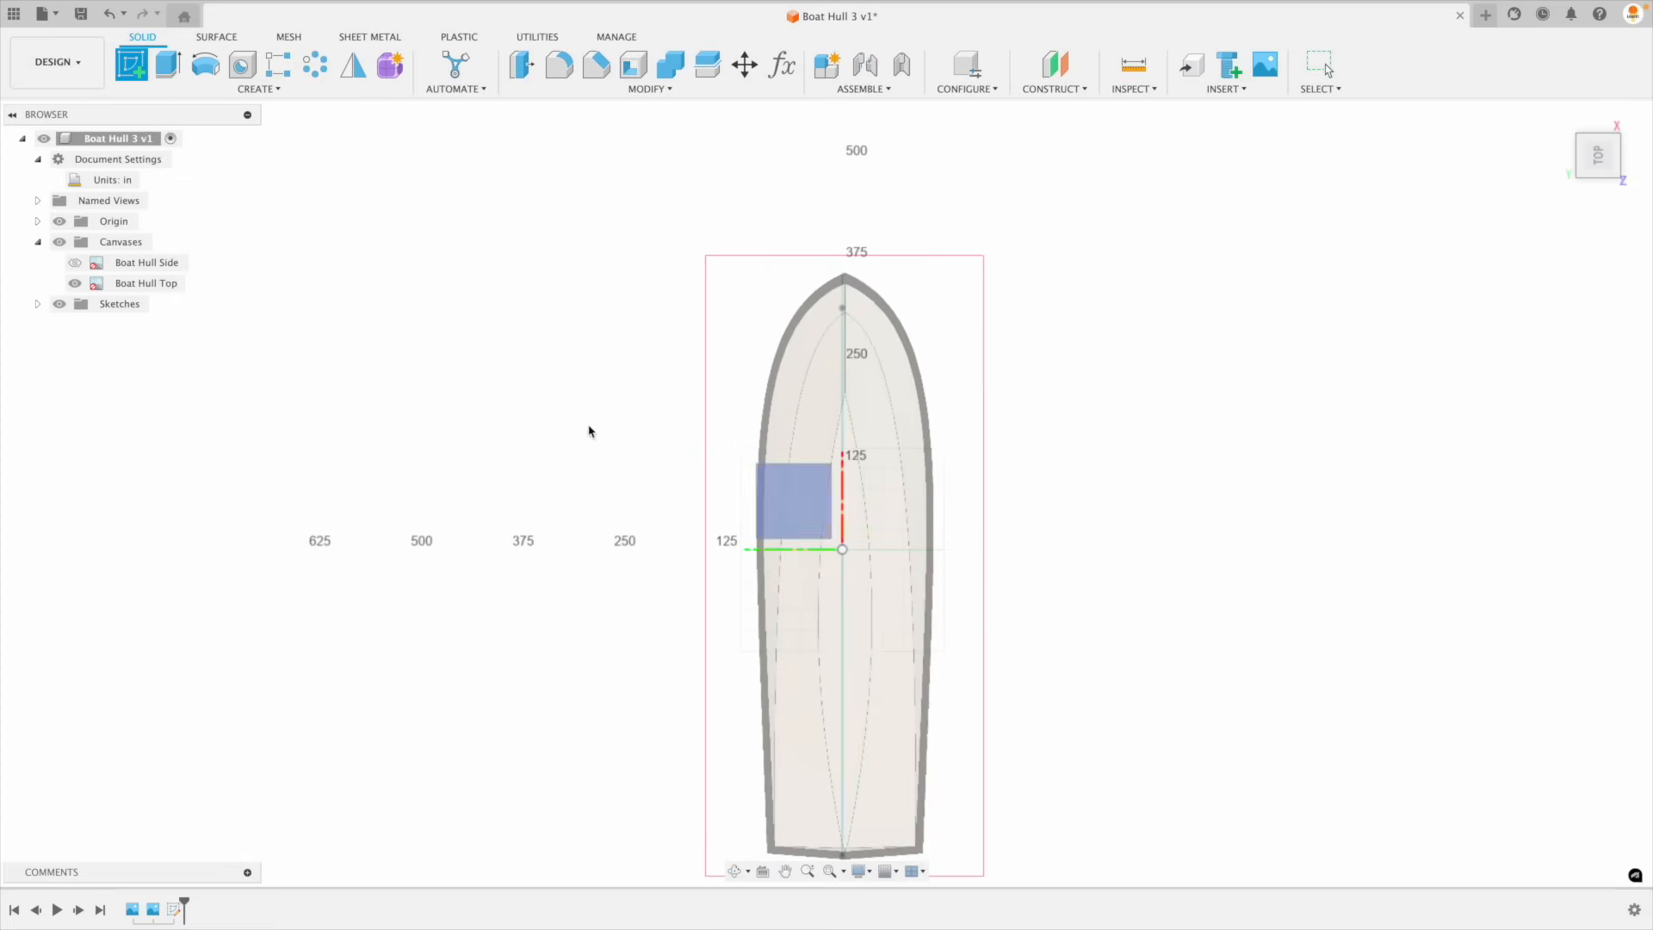
left_click(783, 485)
scroll(1089, 542, "up", 5)
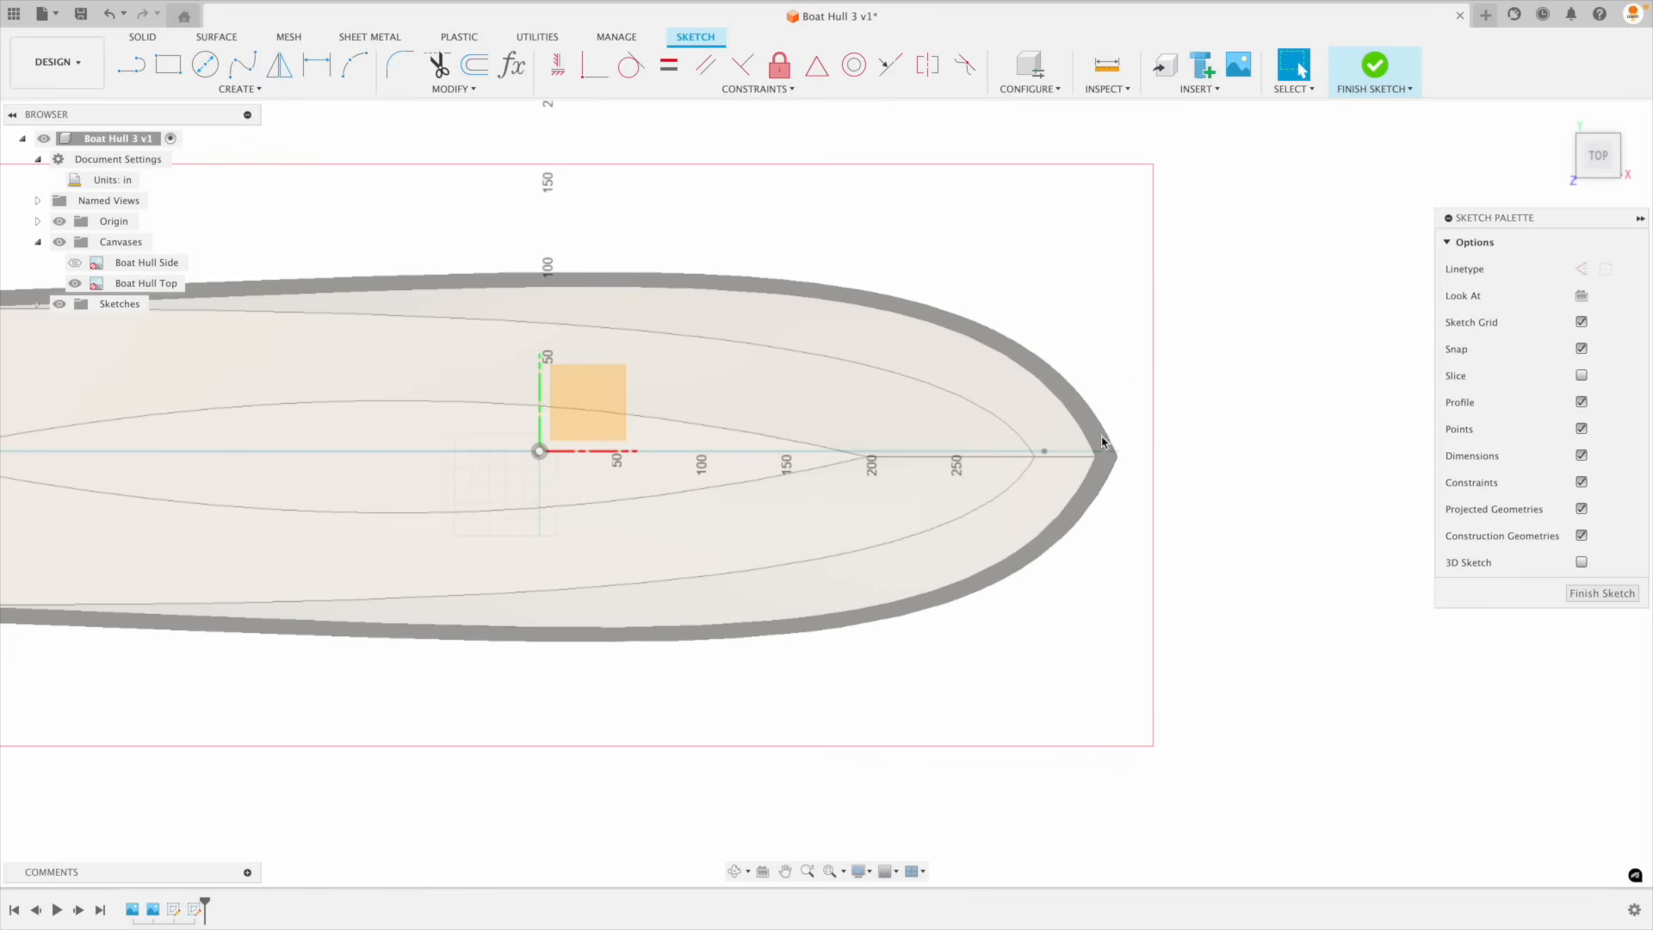
left_click(1601, 592)
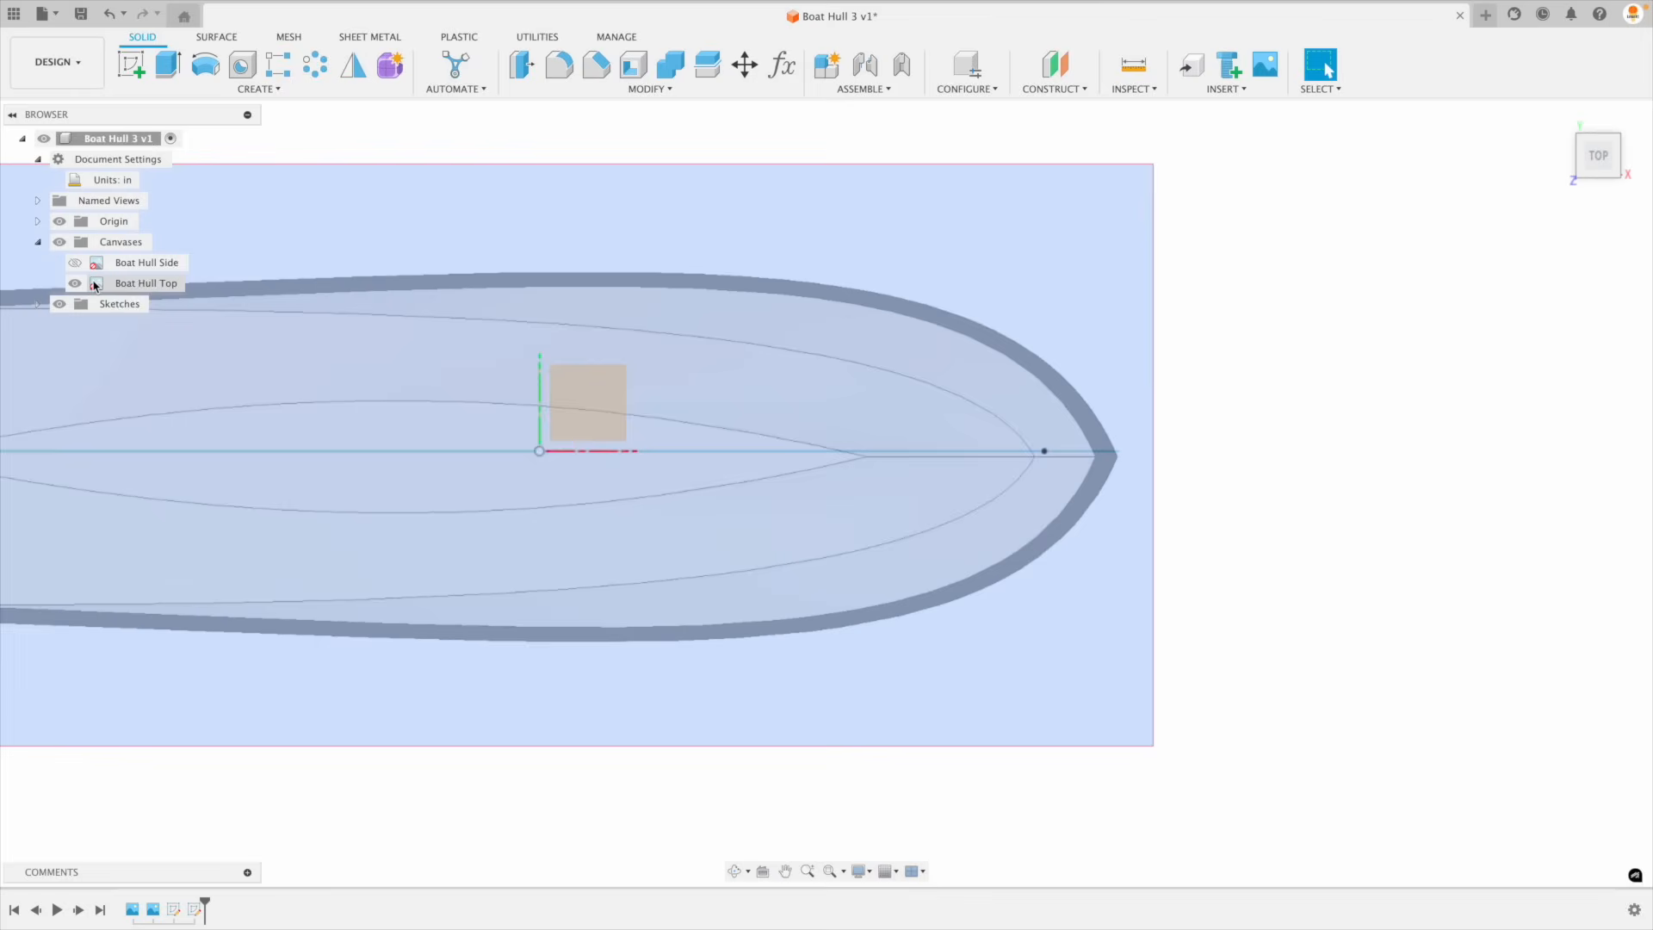
Step: Shift the Boat Hull Top canvas 2.533 in along Y so its centreline lines up with the side profile sketch
right_click(94, 284)
left_click(120, 292)
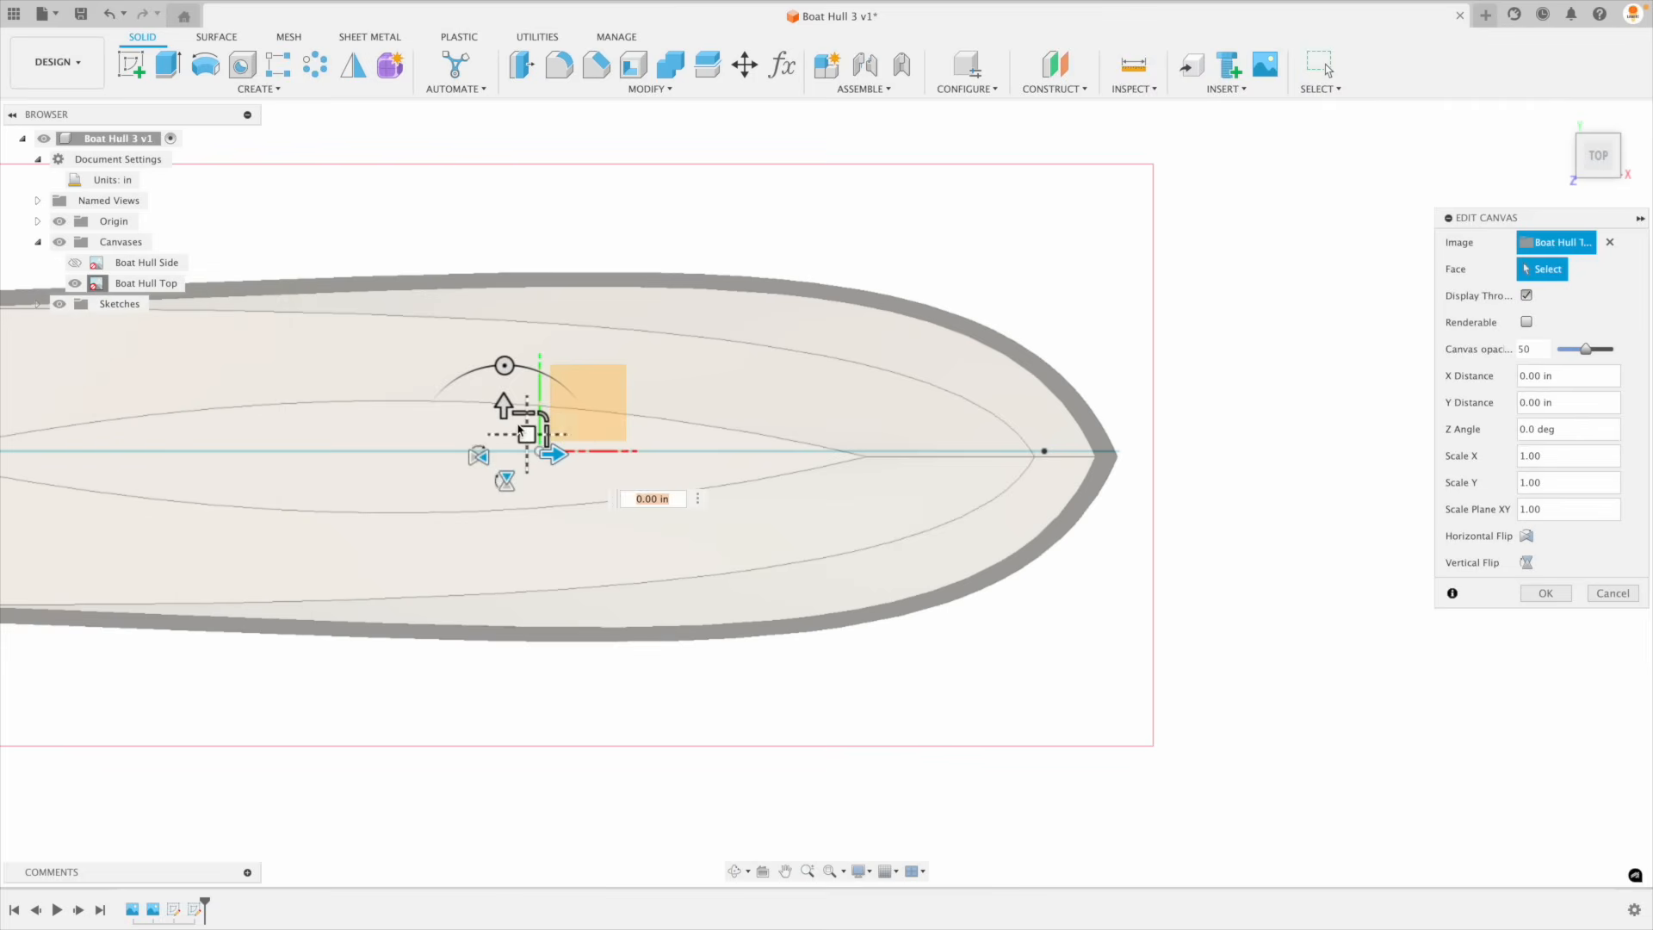
left_click_drag(527, 437, 527, 433)
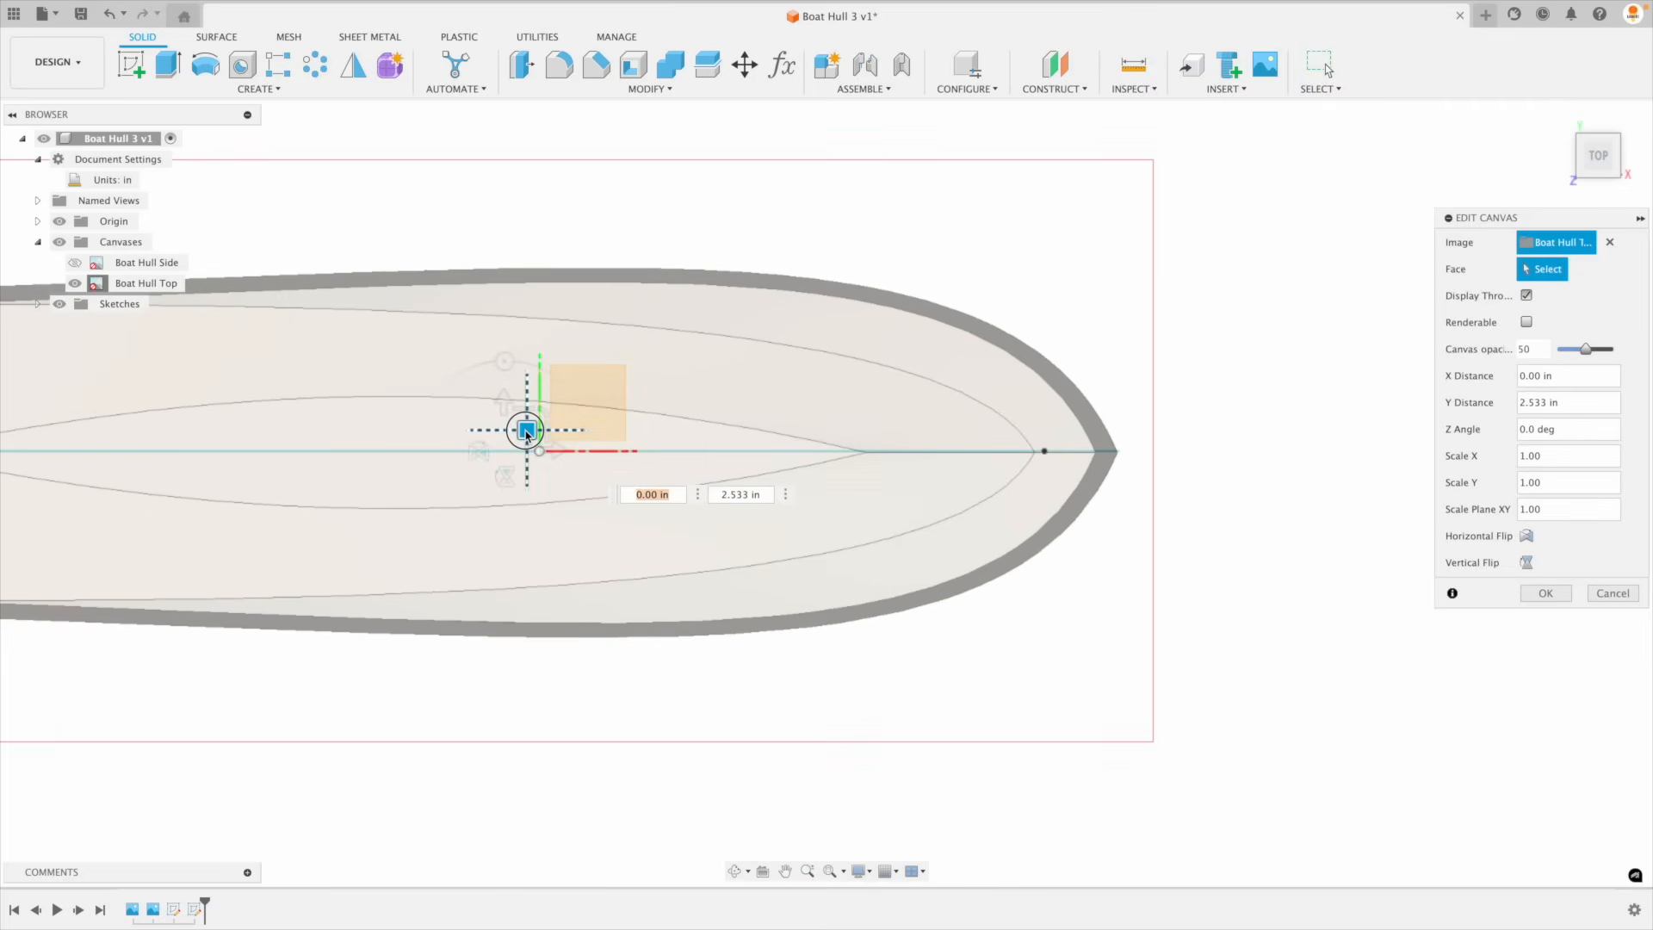
left_click(1526, 592)
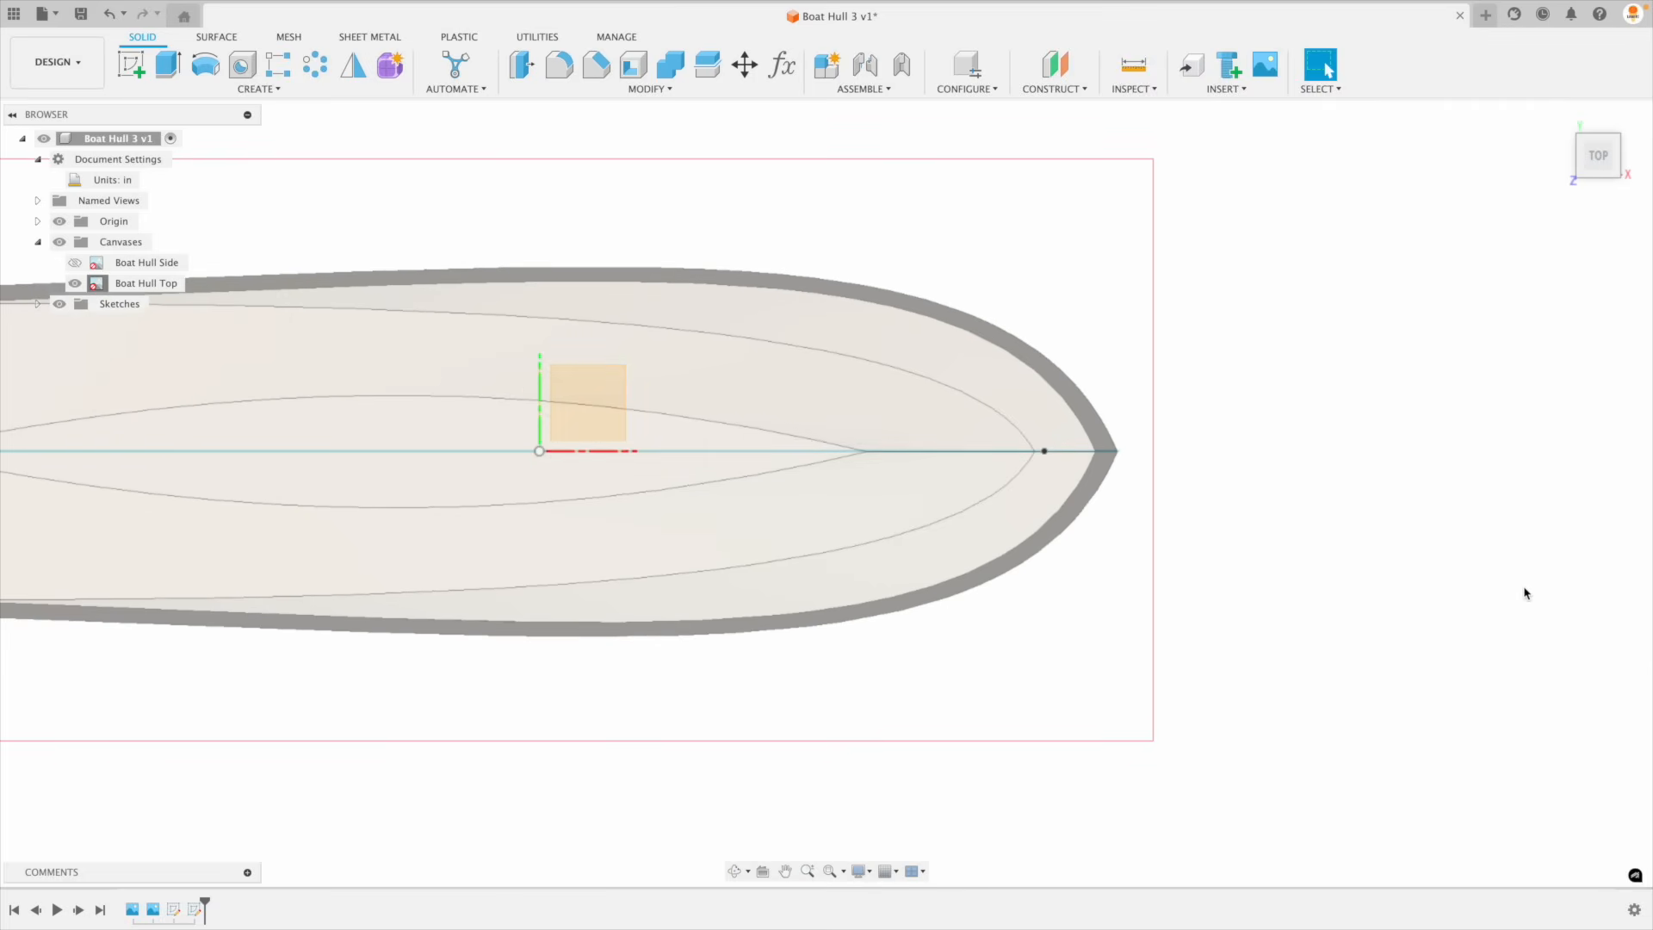
middle_click_drag(1526, 592, 1325, 69, "shift")
left_click(287, 782)
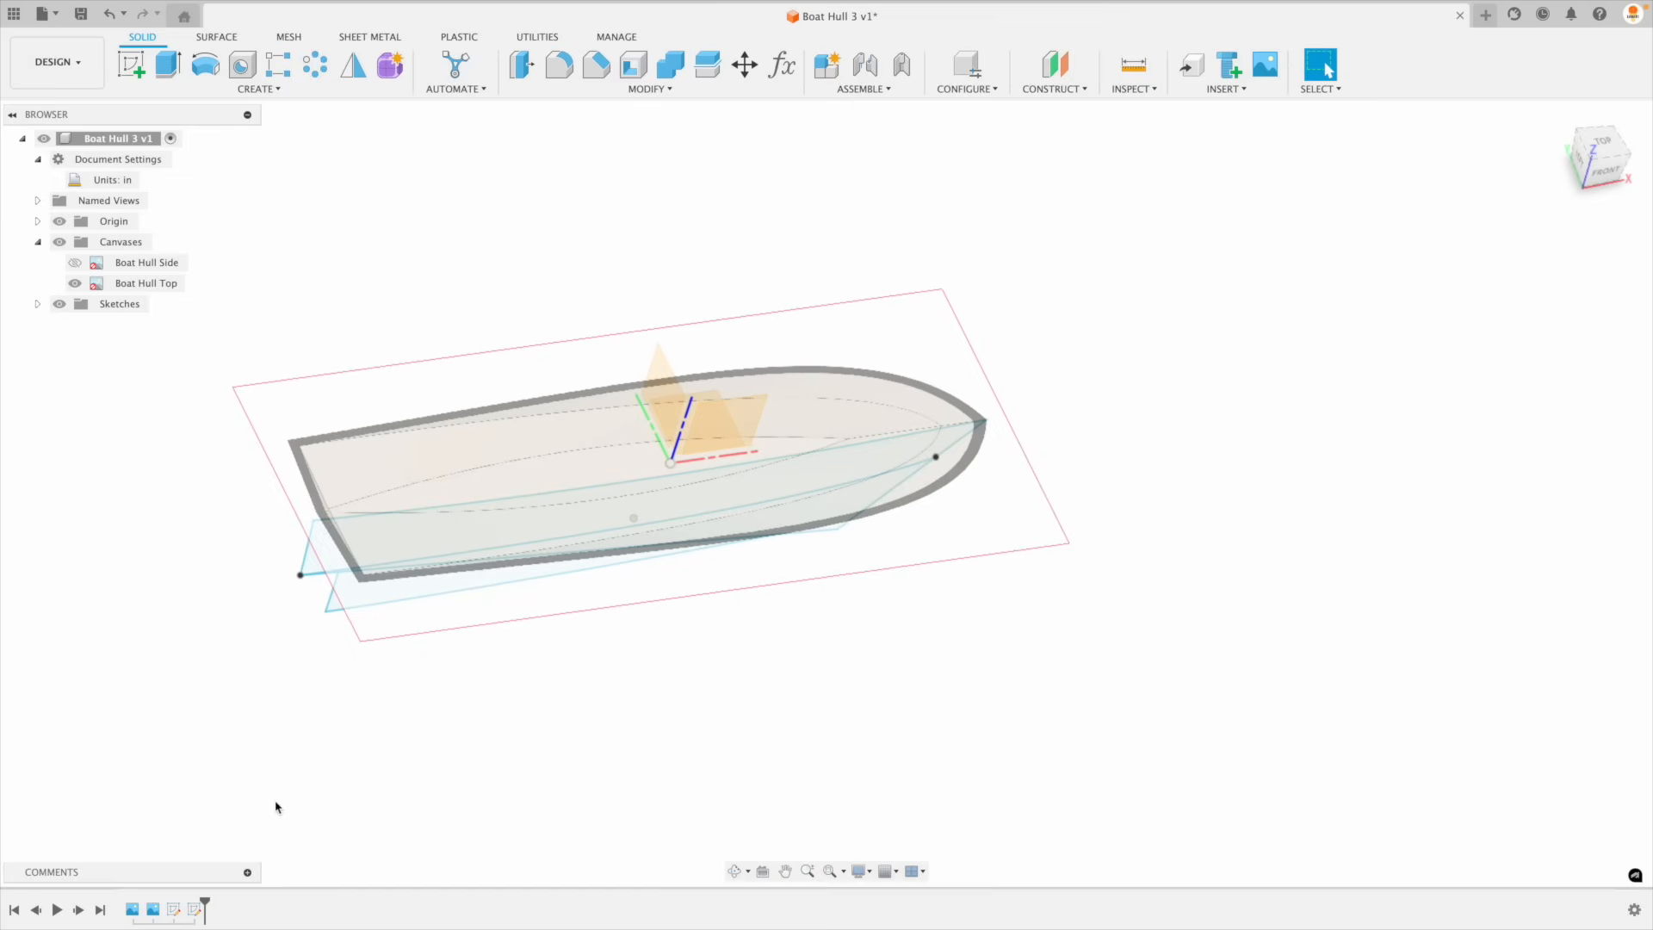
Step: Reopen the empty Sketch2 for editing at the bow end of the hull
left_click(194, 913)
double_click(196, 911)
middle_click_drag(1140, 612, 1218, 617, "shift")
scroll(1283, 623, "up", 5)
scroll(1162, 617, "down", 2)
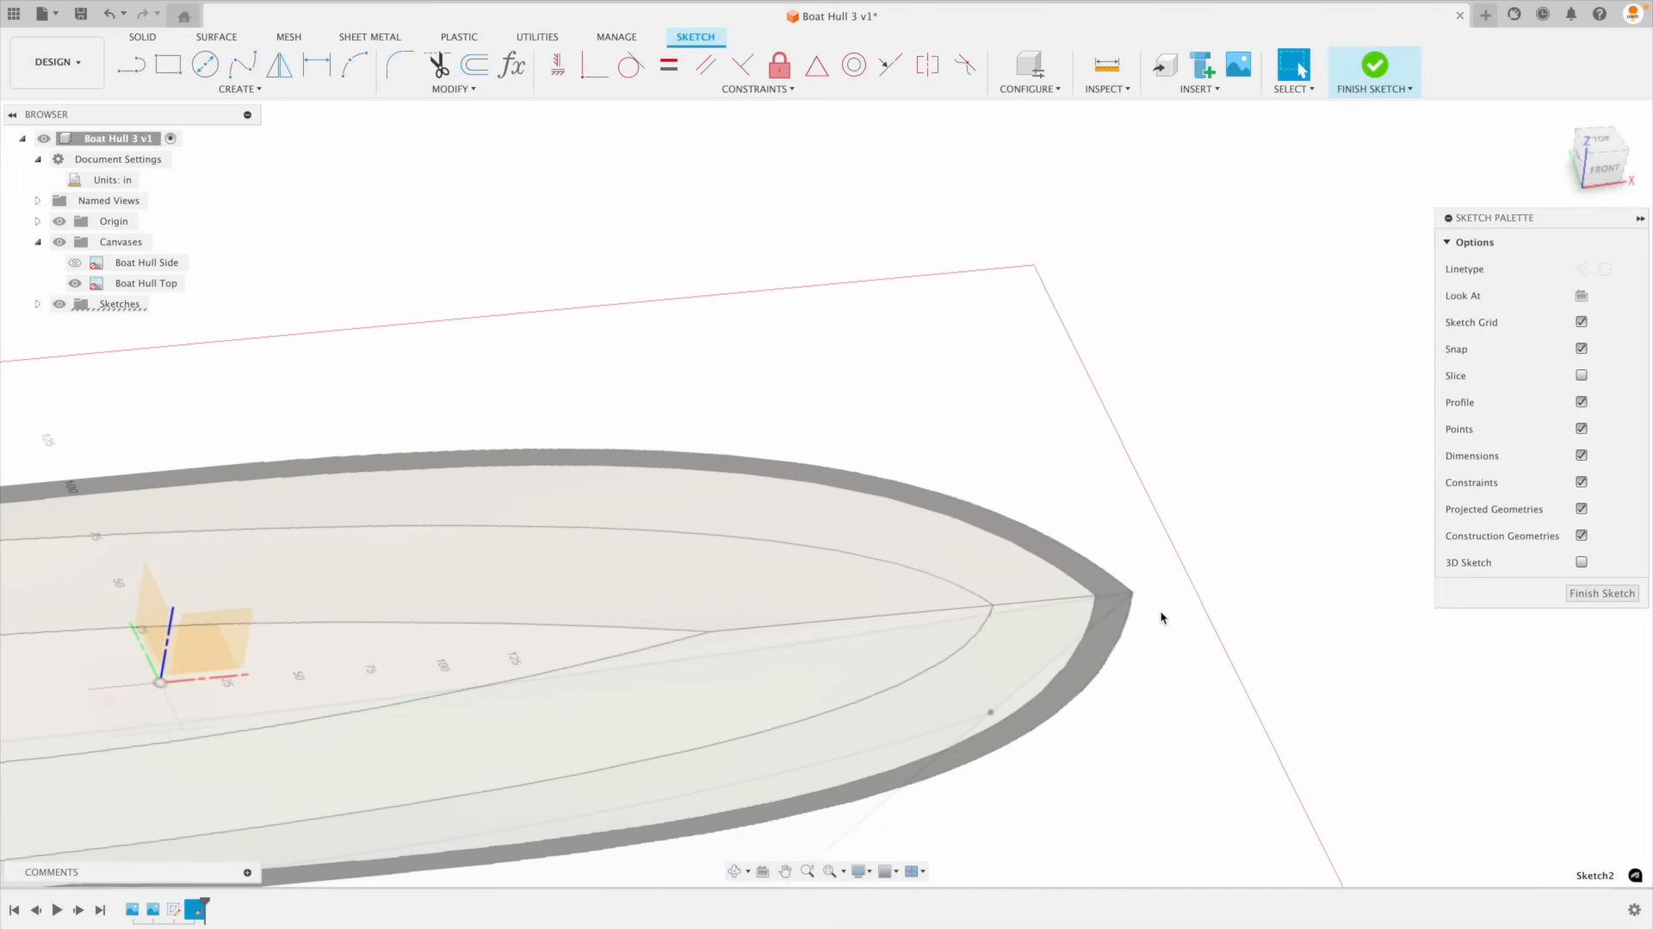
scroll(1162, 617, "down", 1)
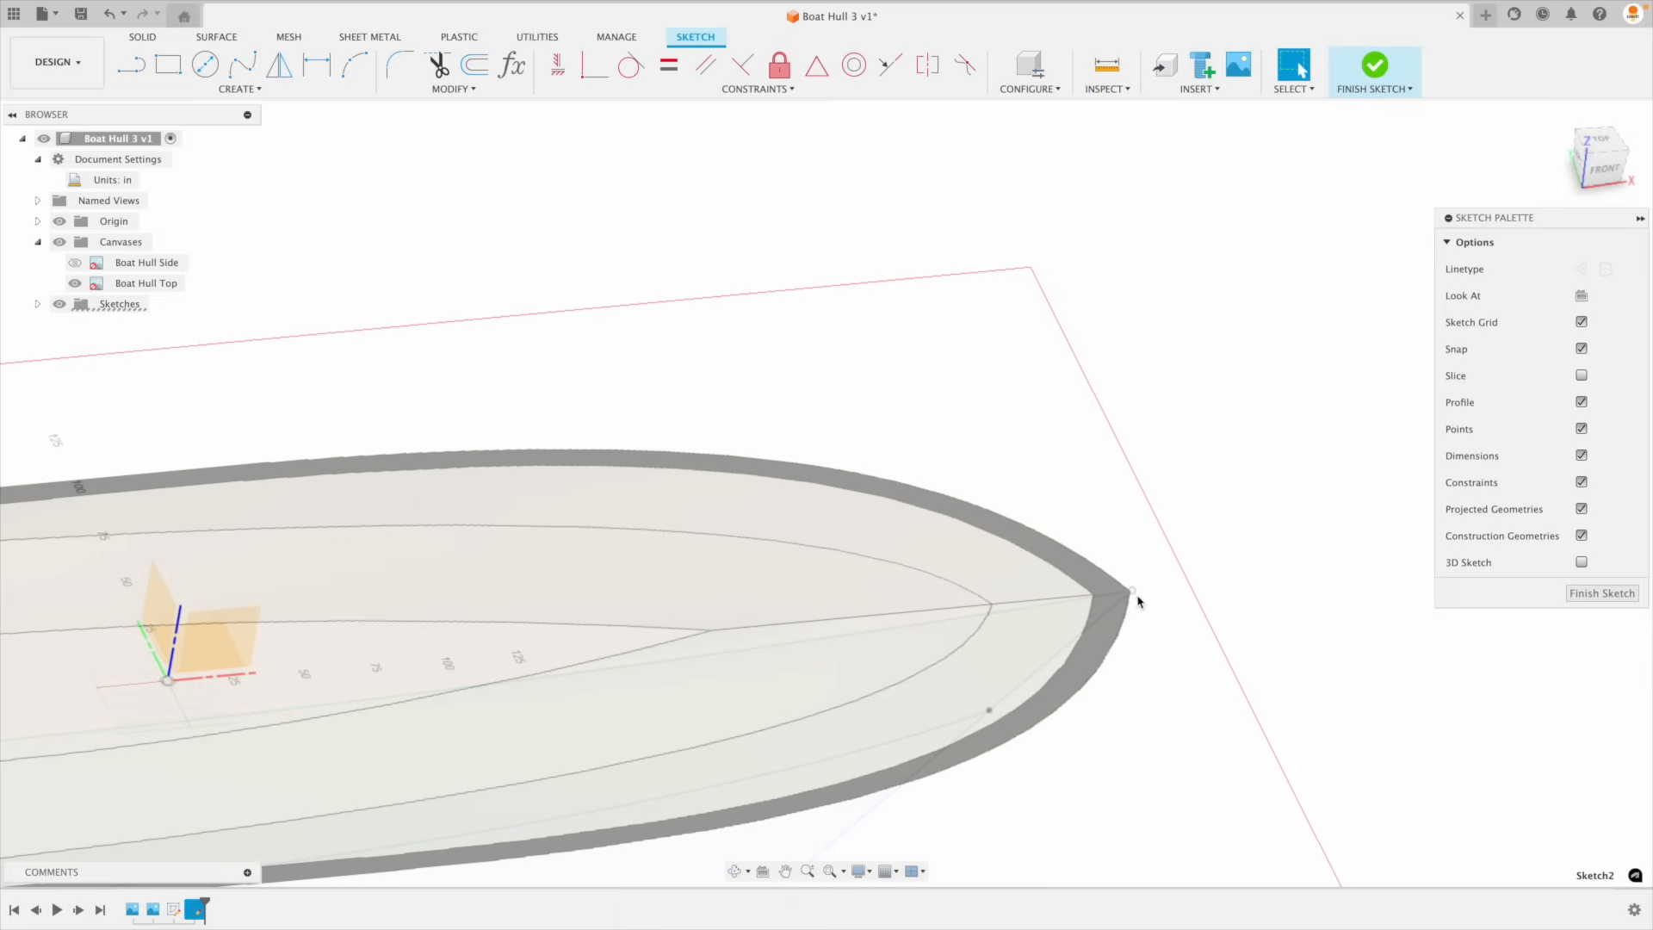
scroll(1251, 555, "down", 1)
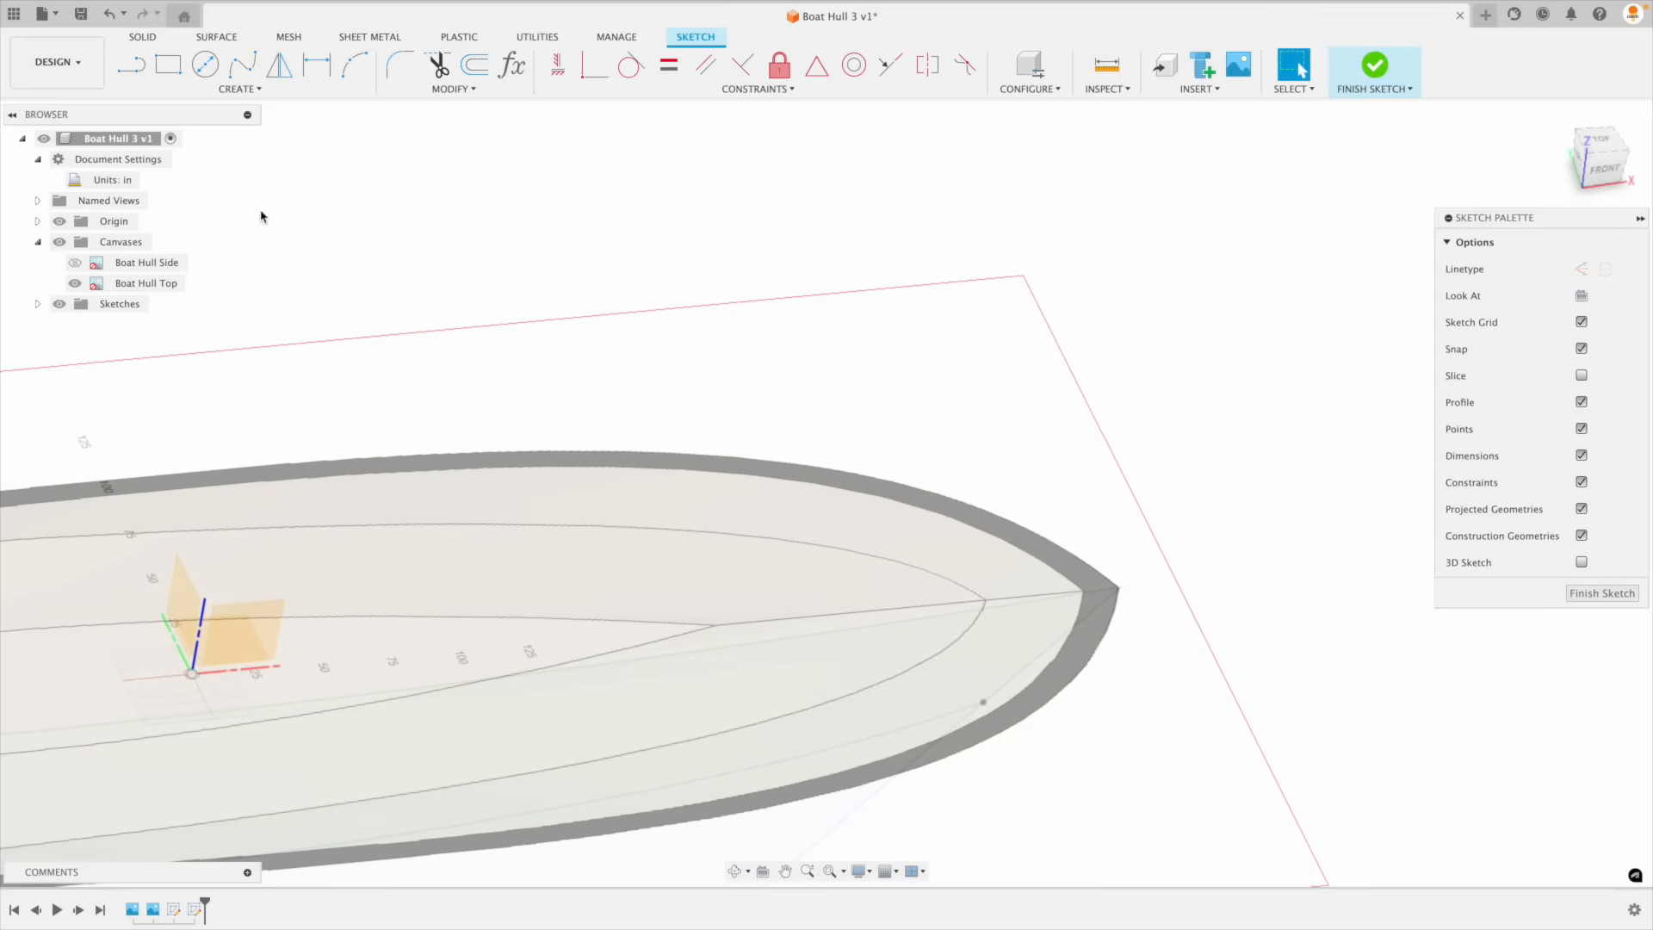
key("l")
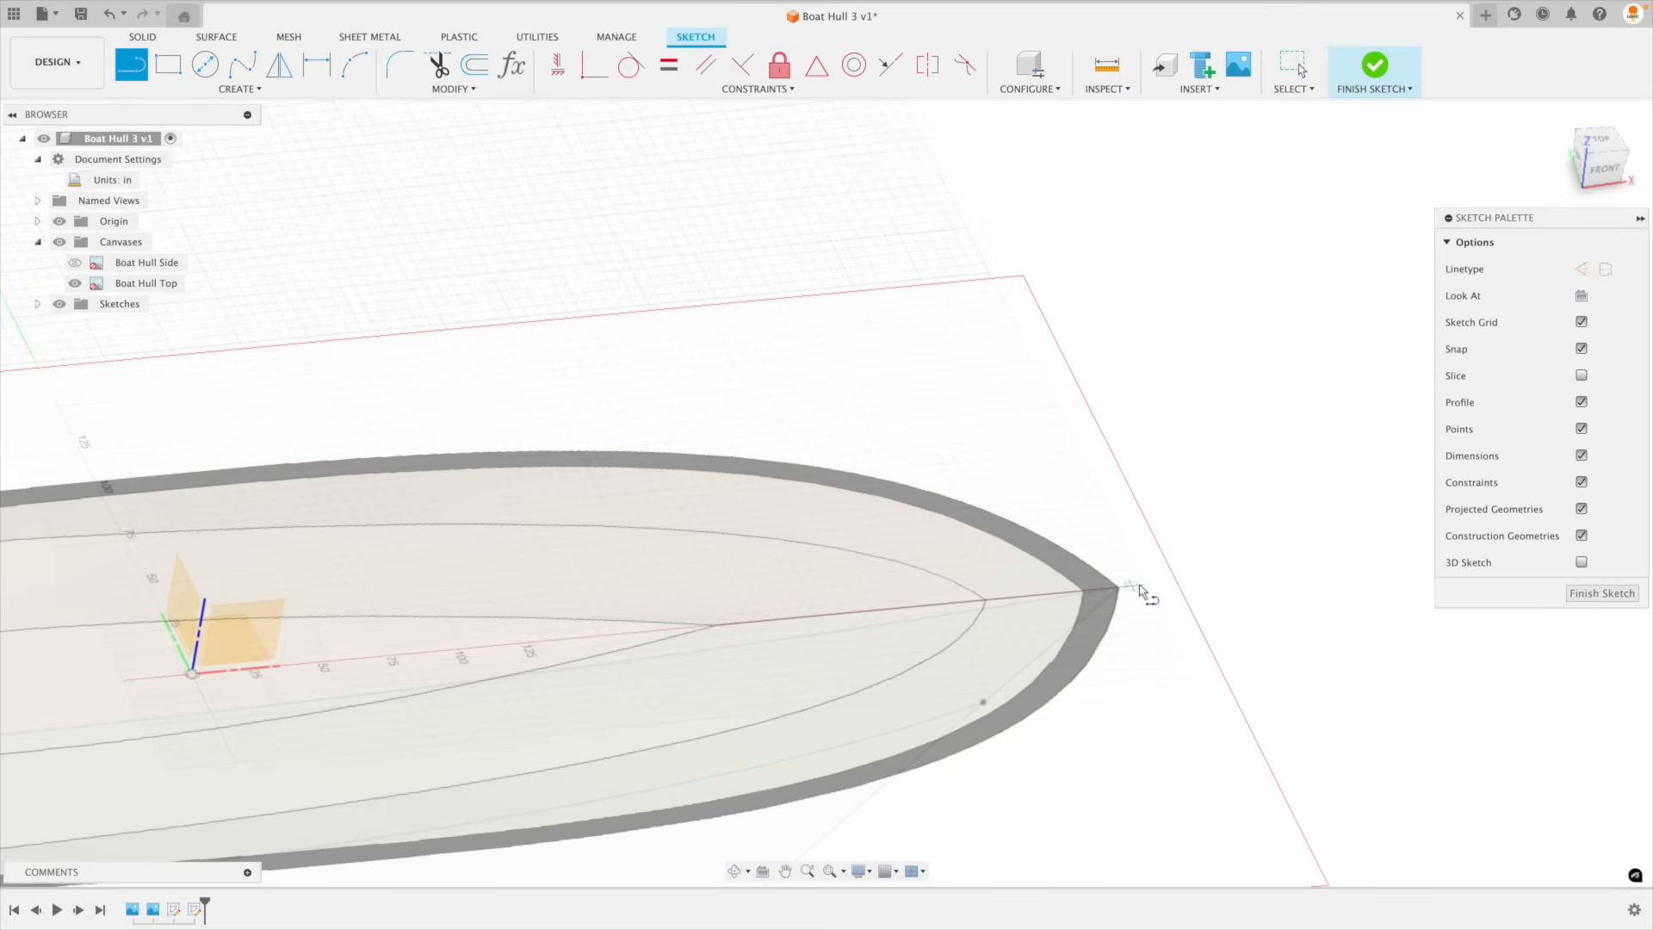
scroll(1132, 593, "up", 1)
scroll(1131, 592, "up", 1)
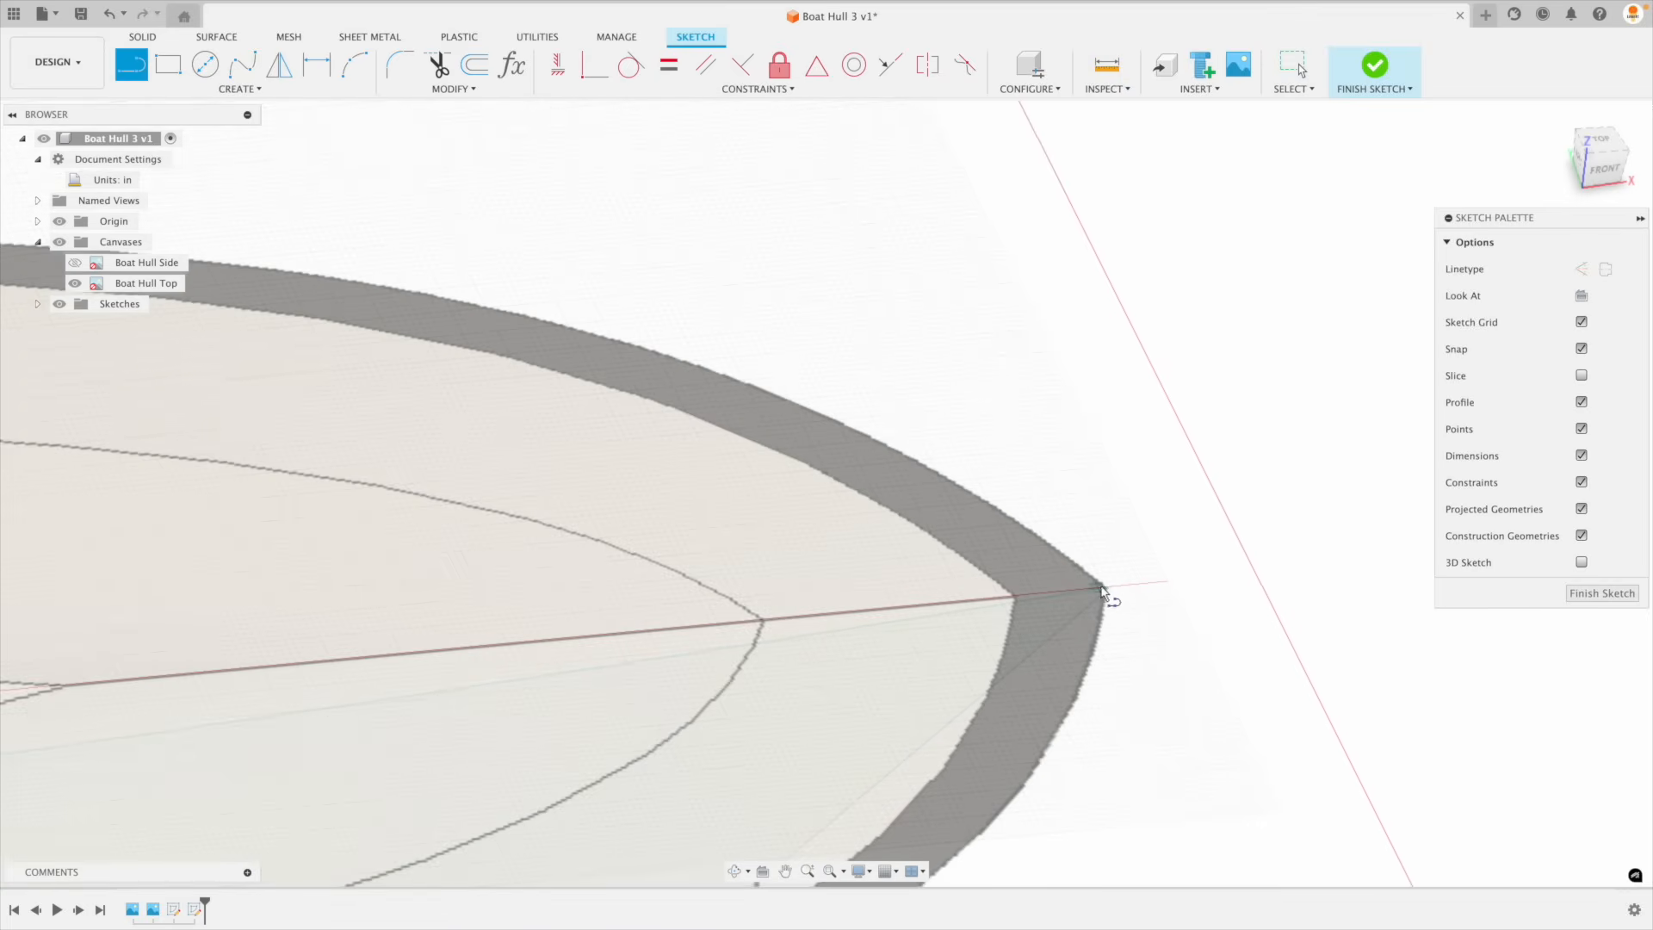
scroll(1118, 598, "up", 1)
scroll(1111, 596, "down", 3)
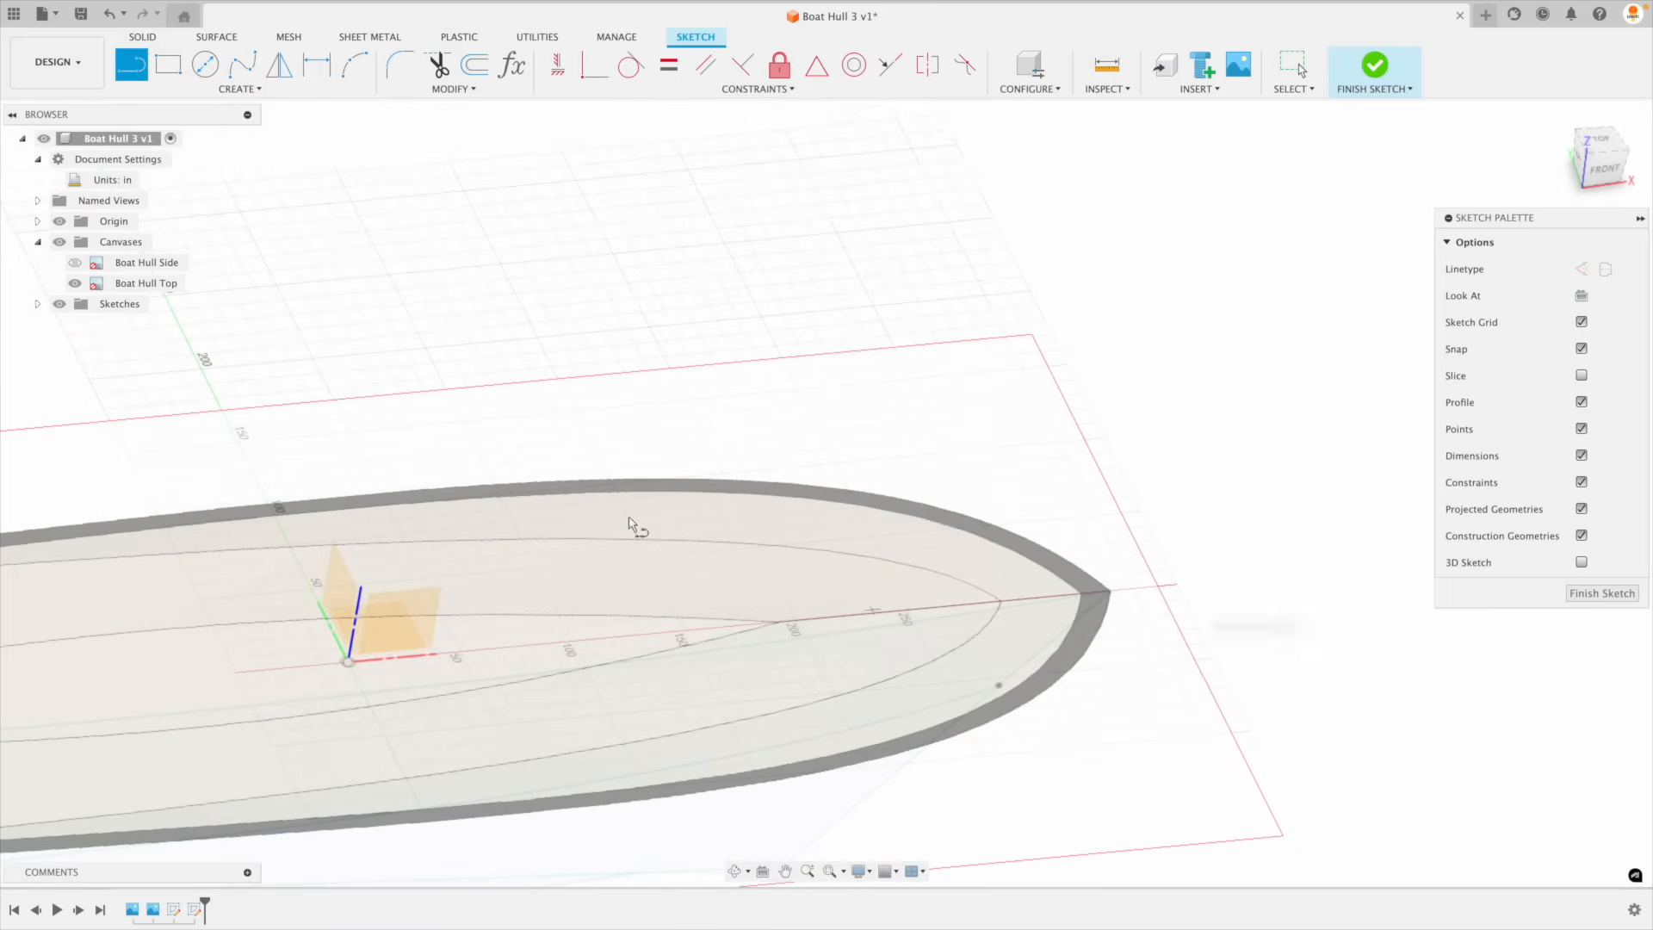
key("Escape")
Step: Hide the Boat Hull Top canvas and toggle the visibility of Sketch1 and Sketch2 to tell them apart, leaving both sketches shown
left_click(74, 283)
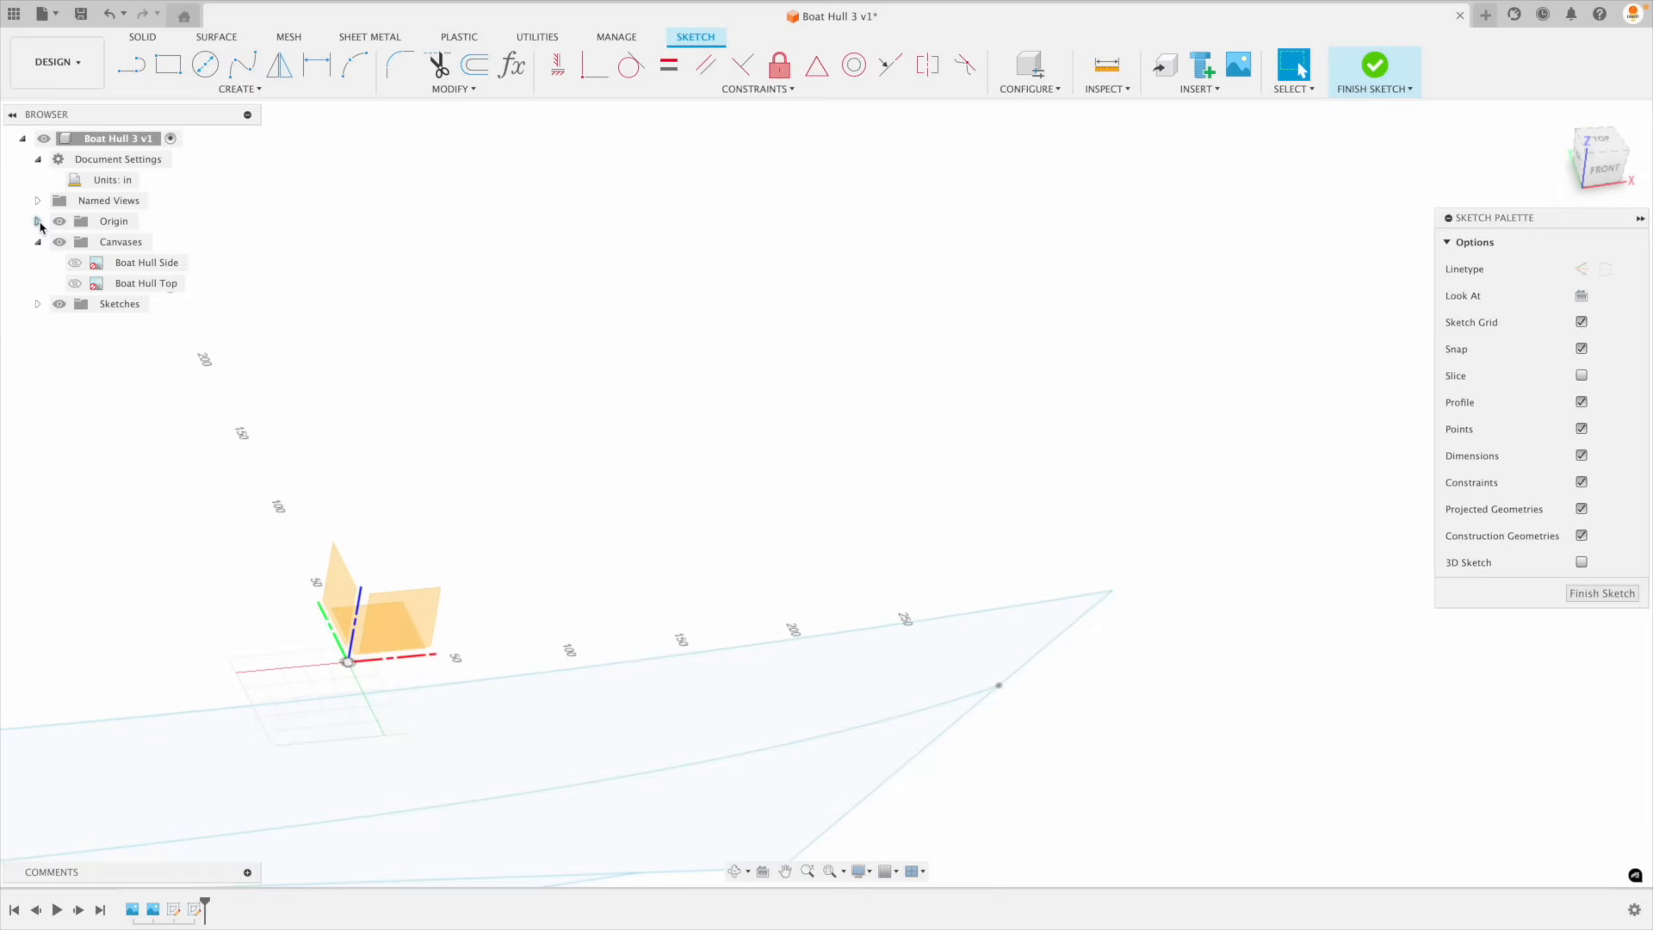
left_click(38, 221)
left_click(38, 448)
left_click(75, 489)
left_click(75, 490)
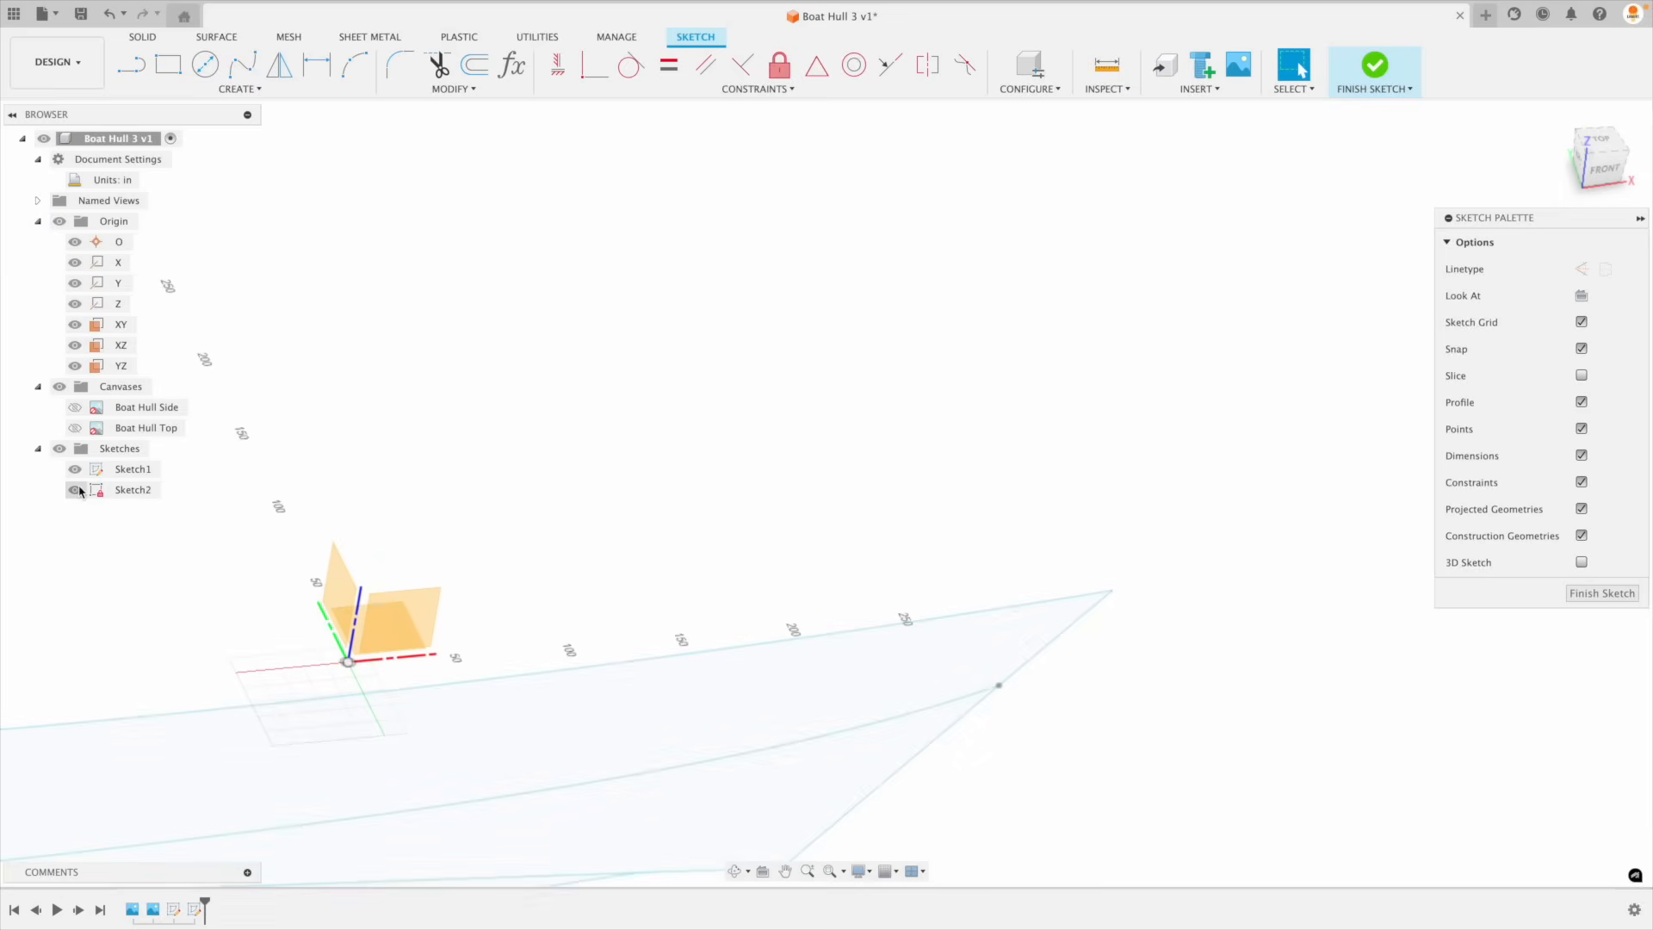
left_click(75, 471)
left_click(75, 493)
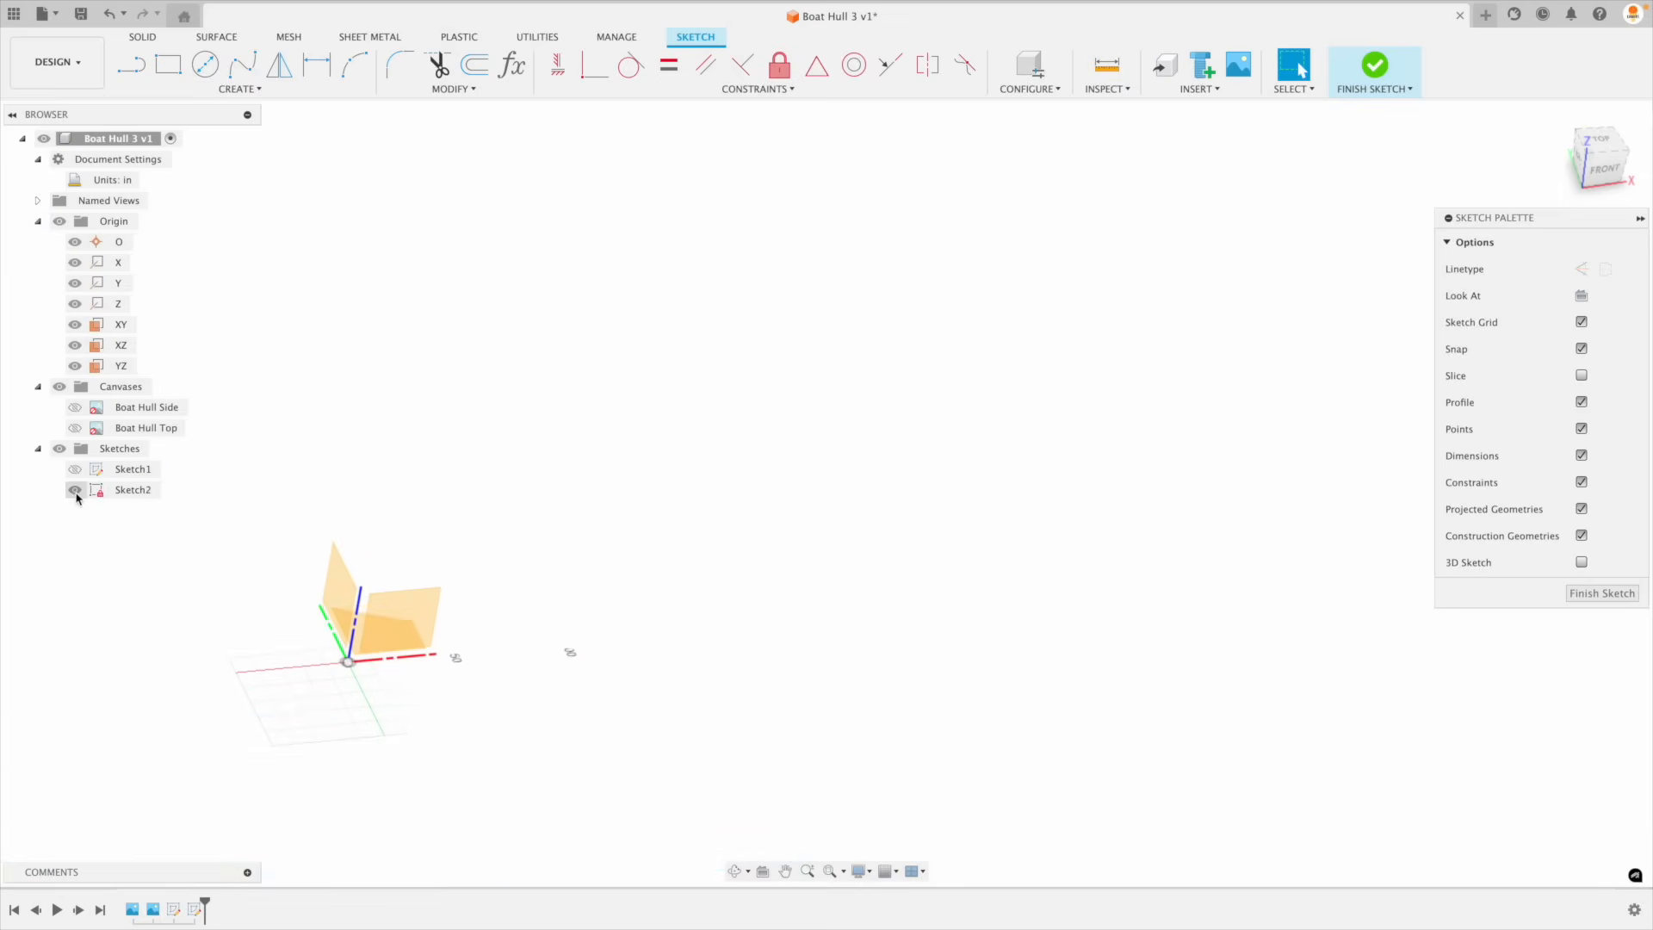
left_click(75, 470)
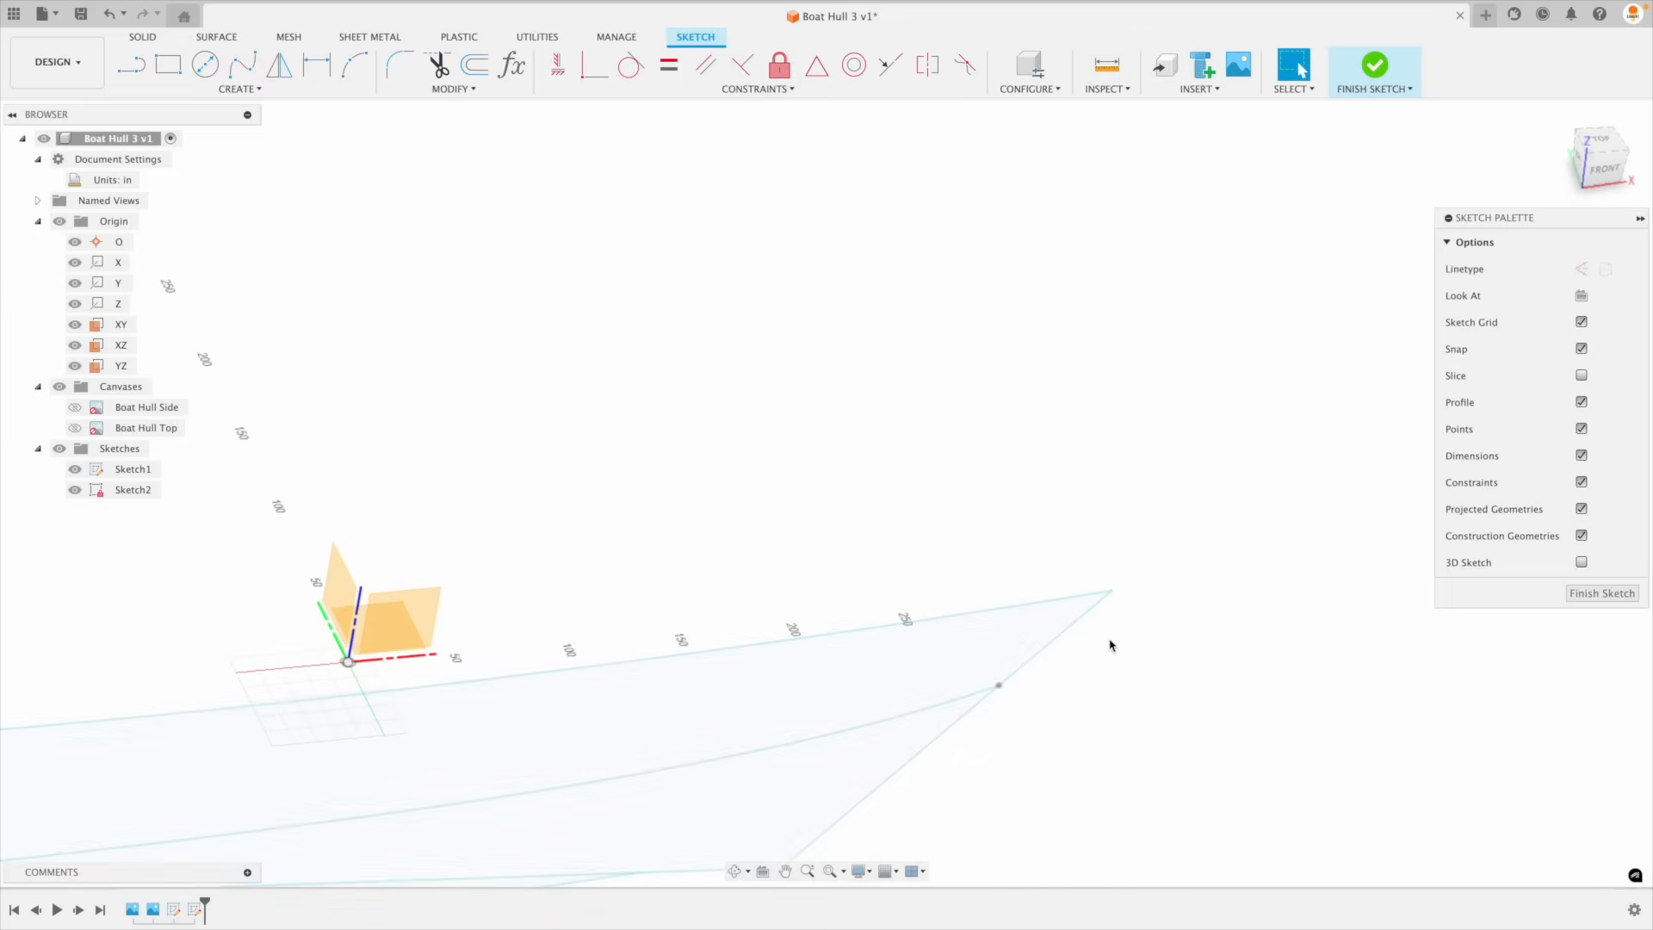
Step: Start a Project with specified entities in Sketch2 and pick the side profile's upper bow tip point
left_click(1602, 153)
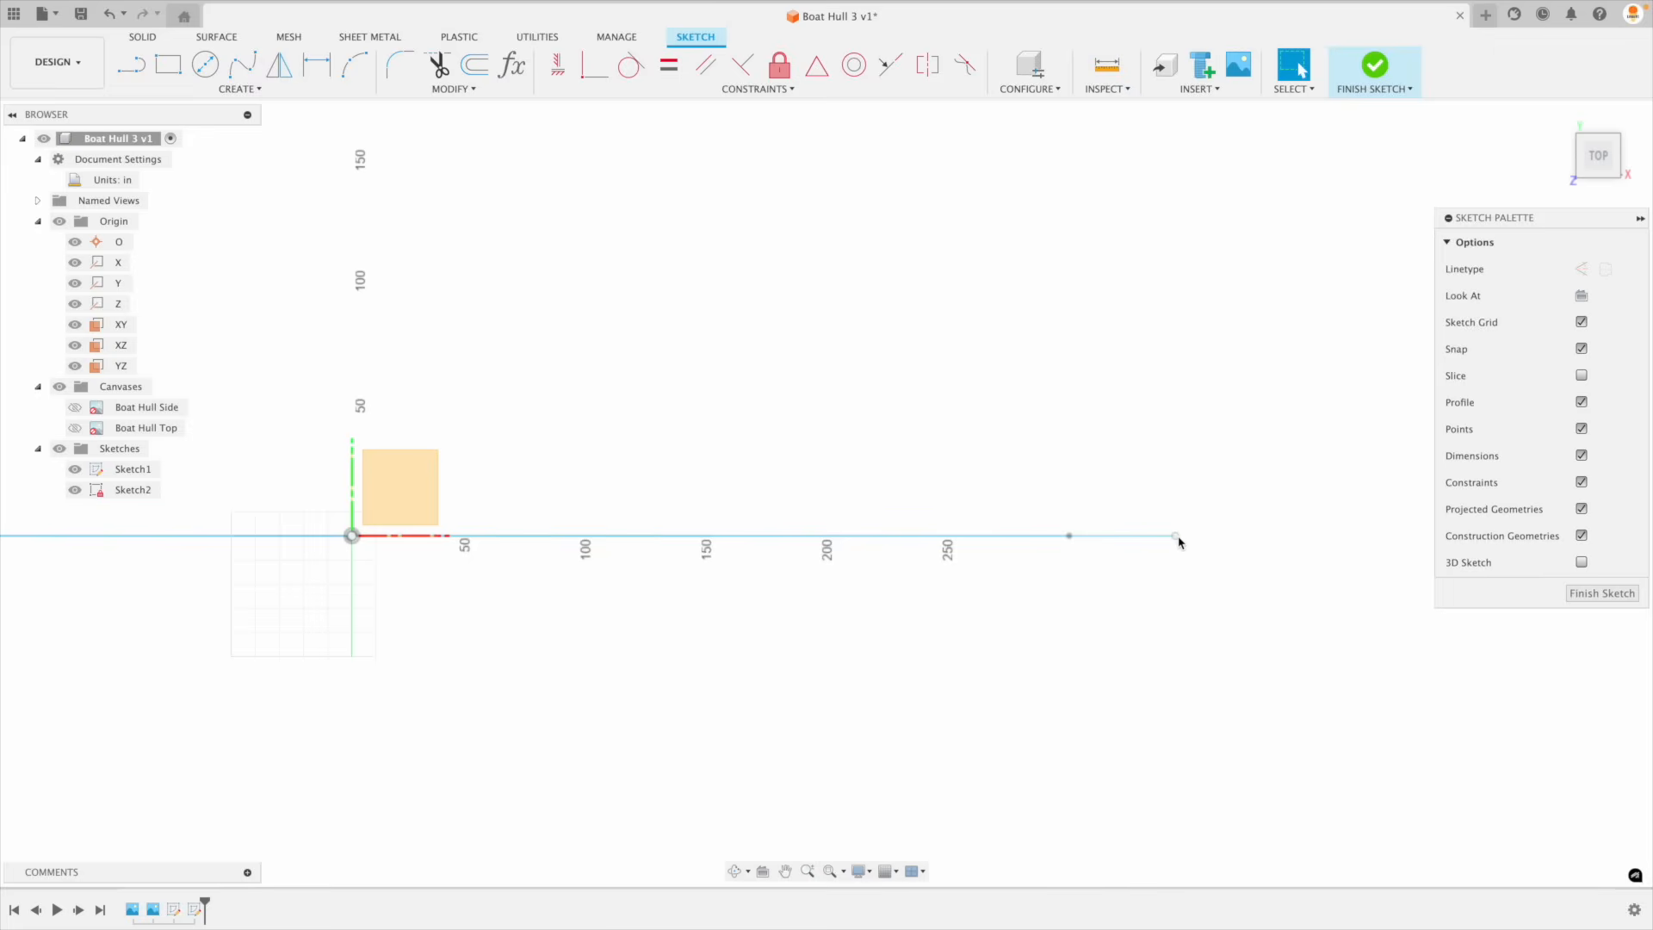
key("p")
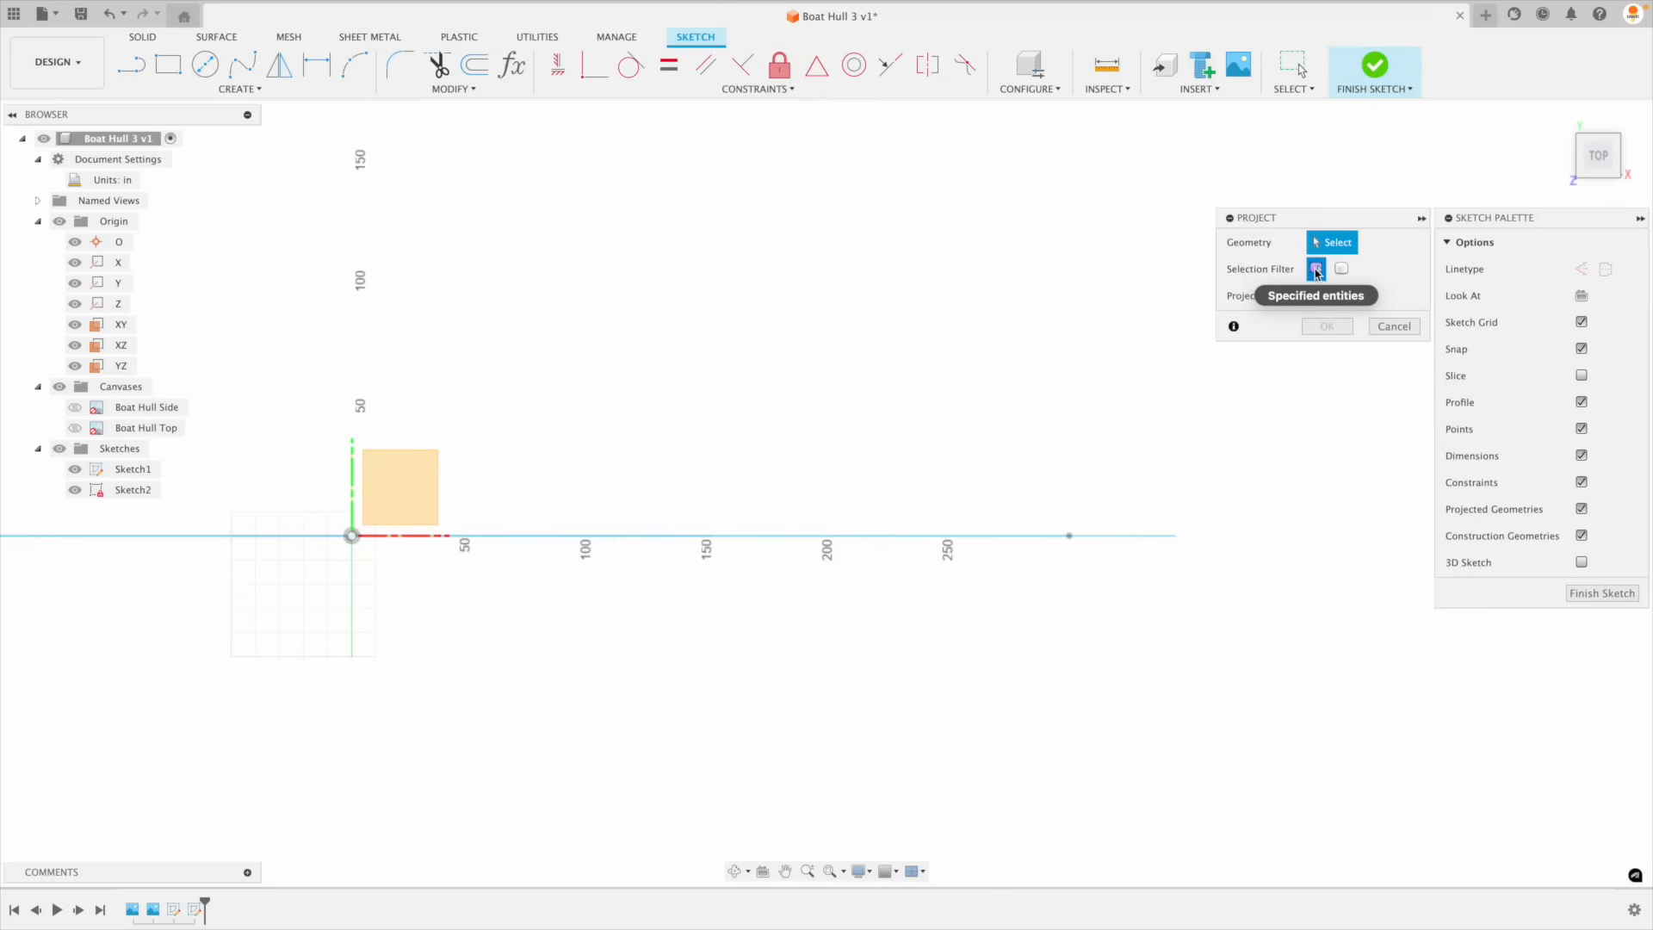
mouse_move(1296, 448)
middle_mouse_down("shift")
mouse_move(1292, 528)
mouse_move(1243, 543)
mouse_move(1174, 513)
middle_mouse_up("shift")
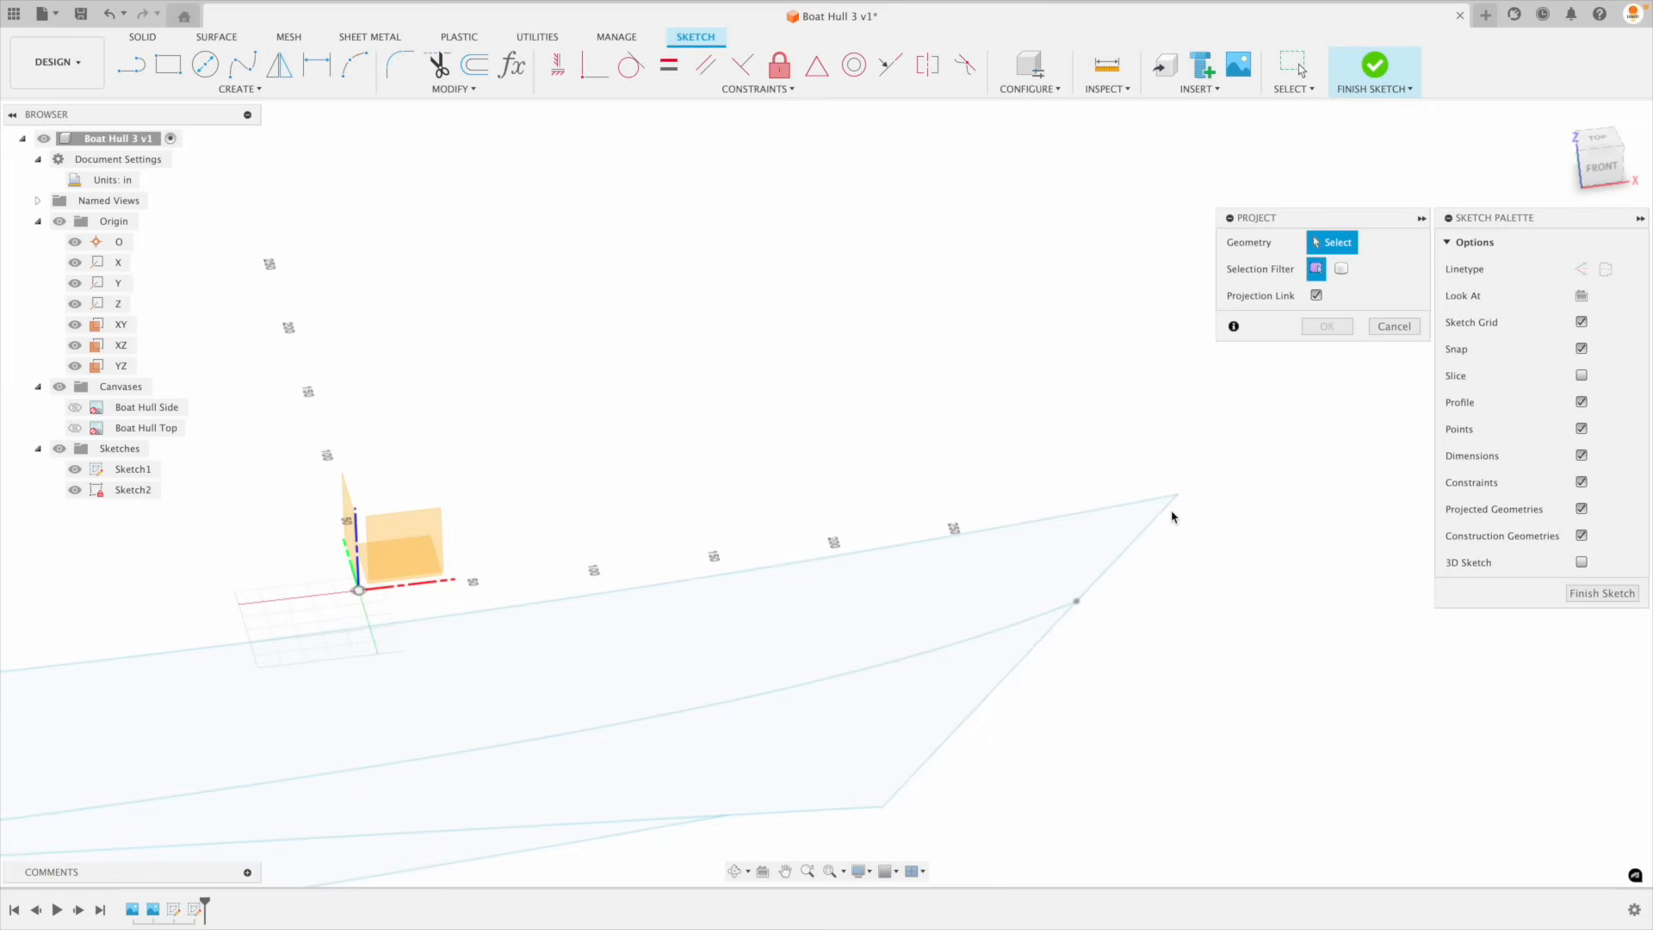
scroll(1152, 542, "up", 5)
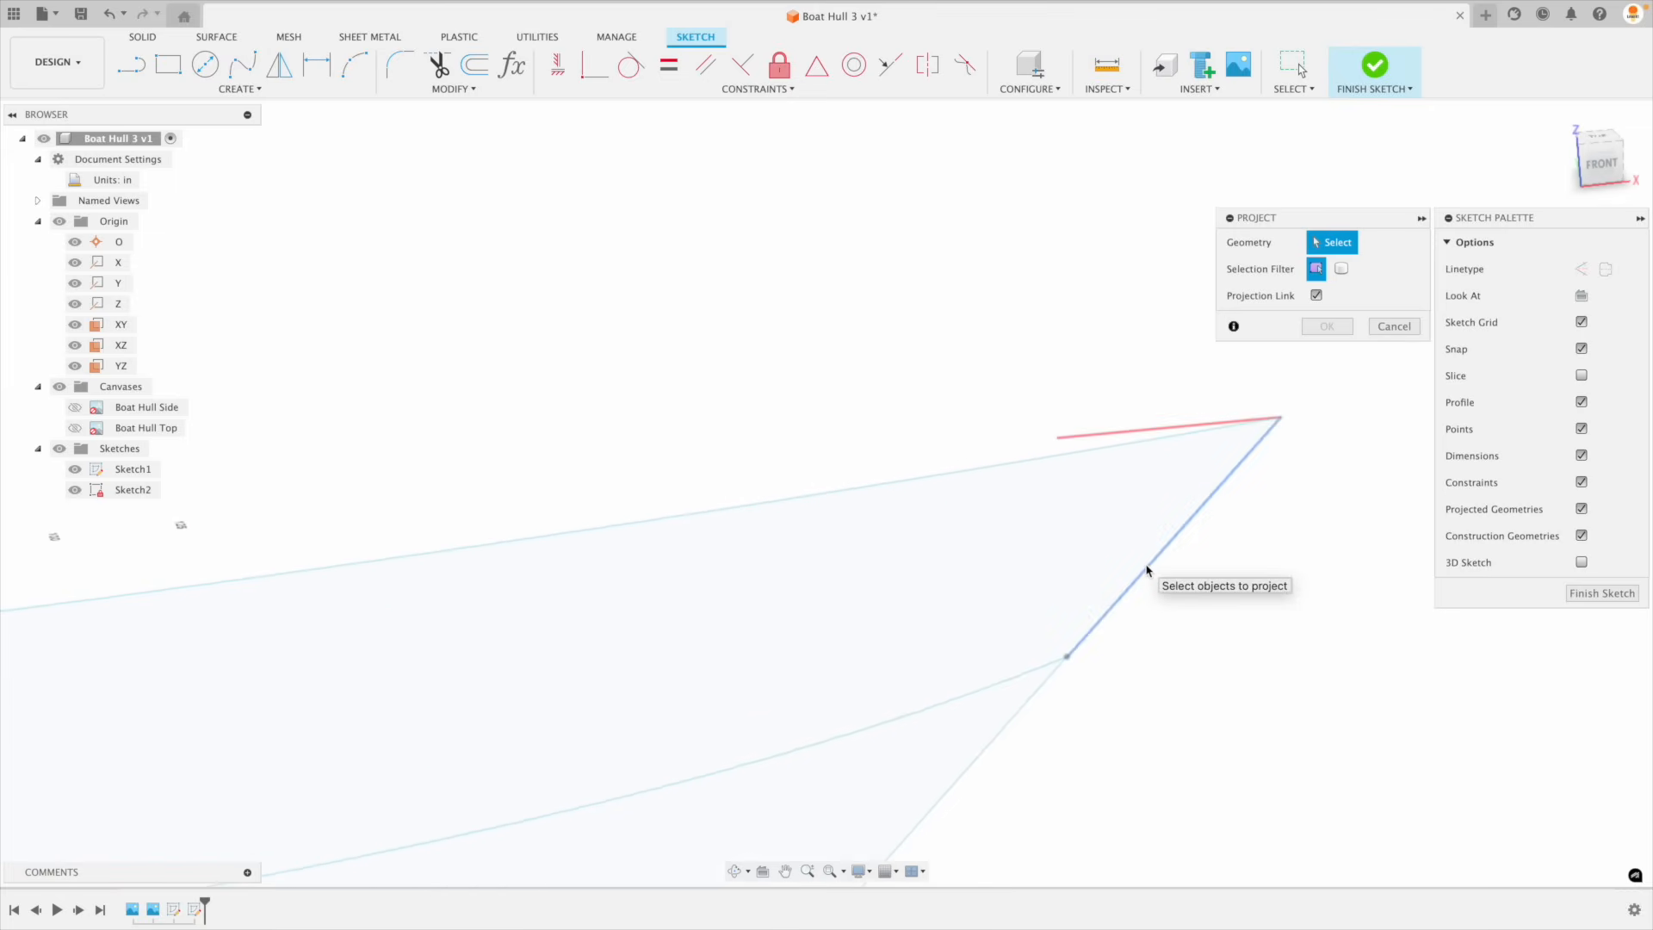
scroll(642, 612, "down", 5)
scroll(632, 600, "down", 1)
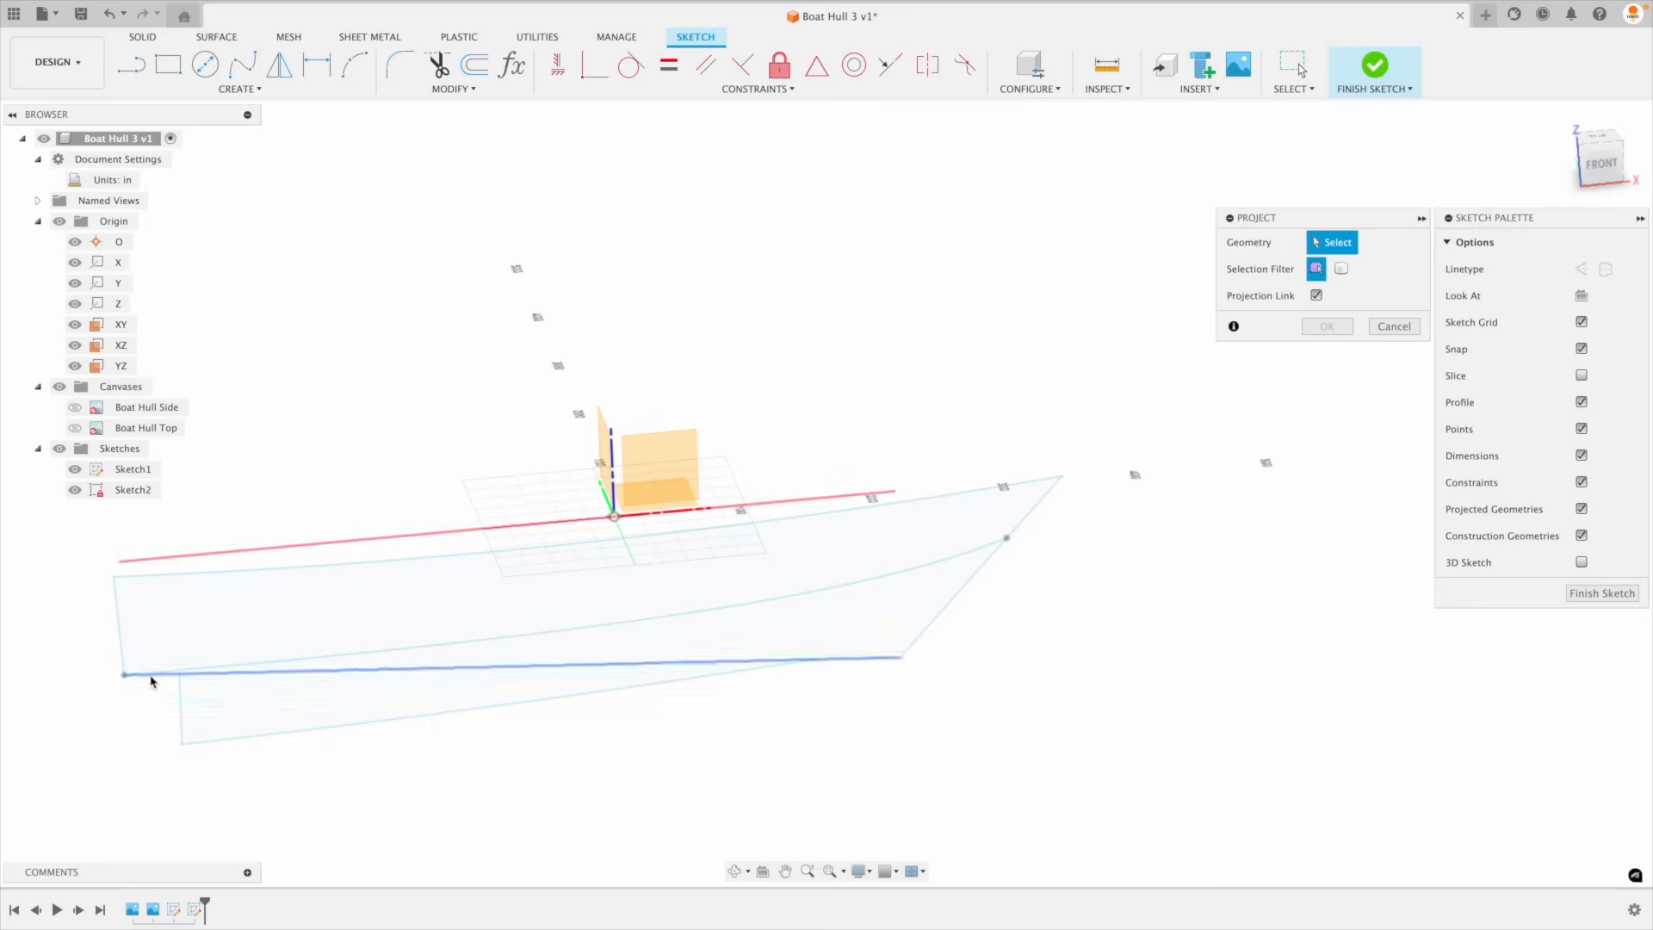
scroll(121, 620, "up", 5)
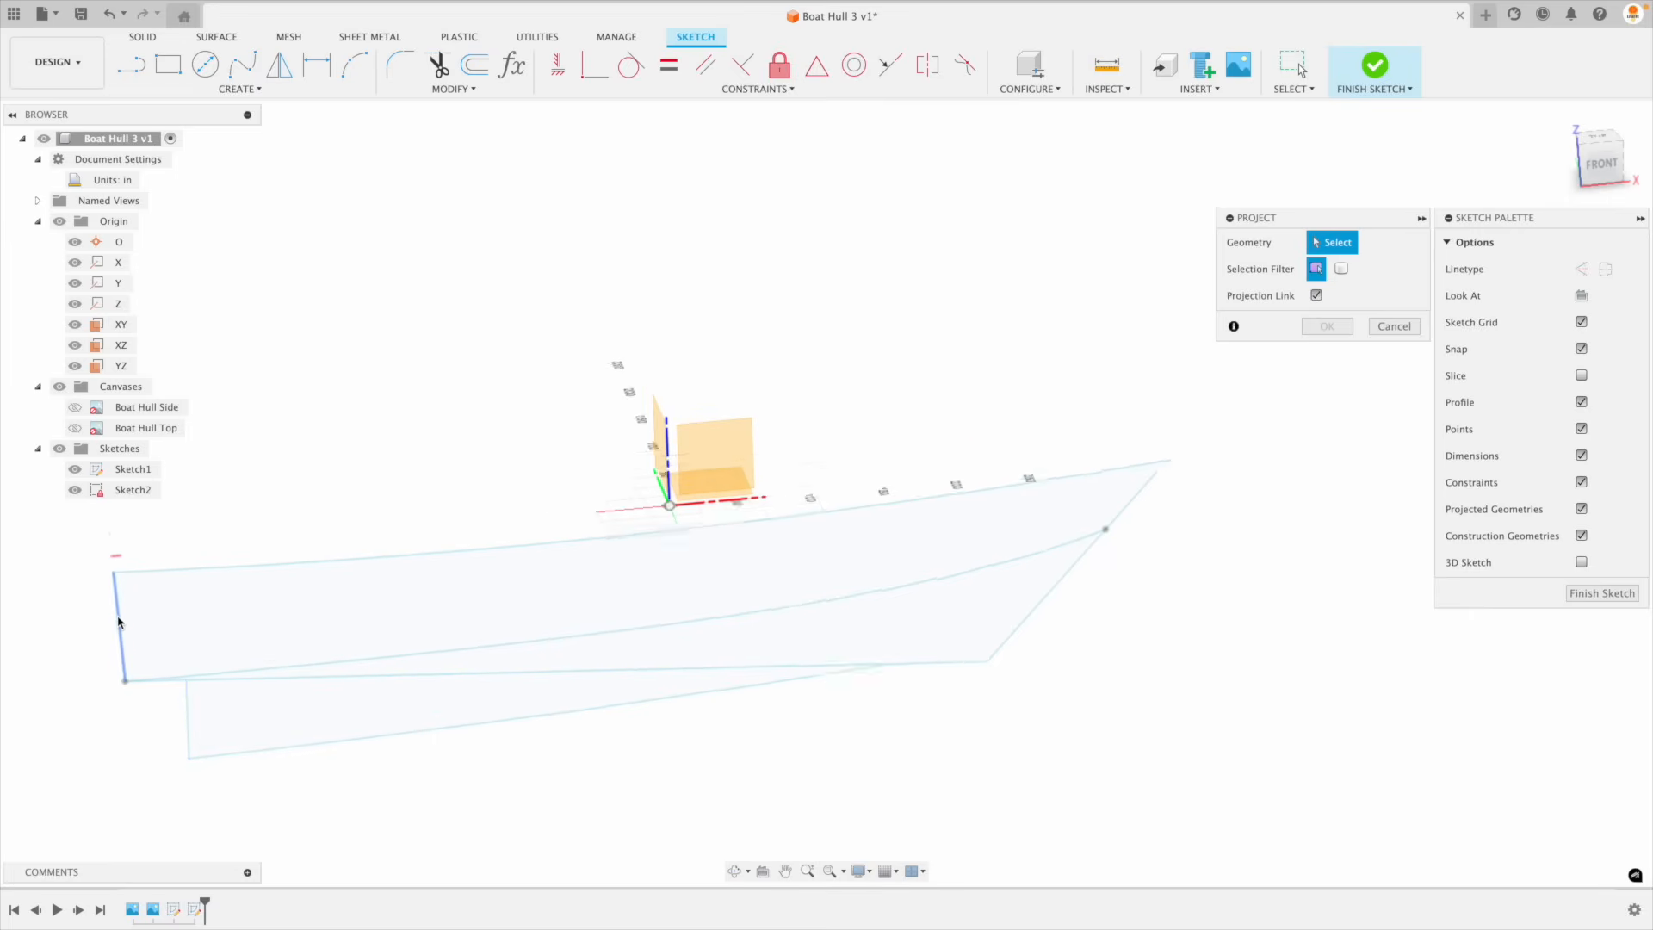
scroll(119, 620, "down", 2)
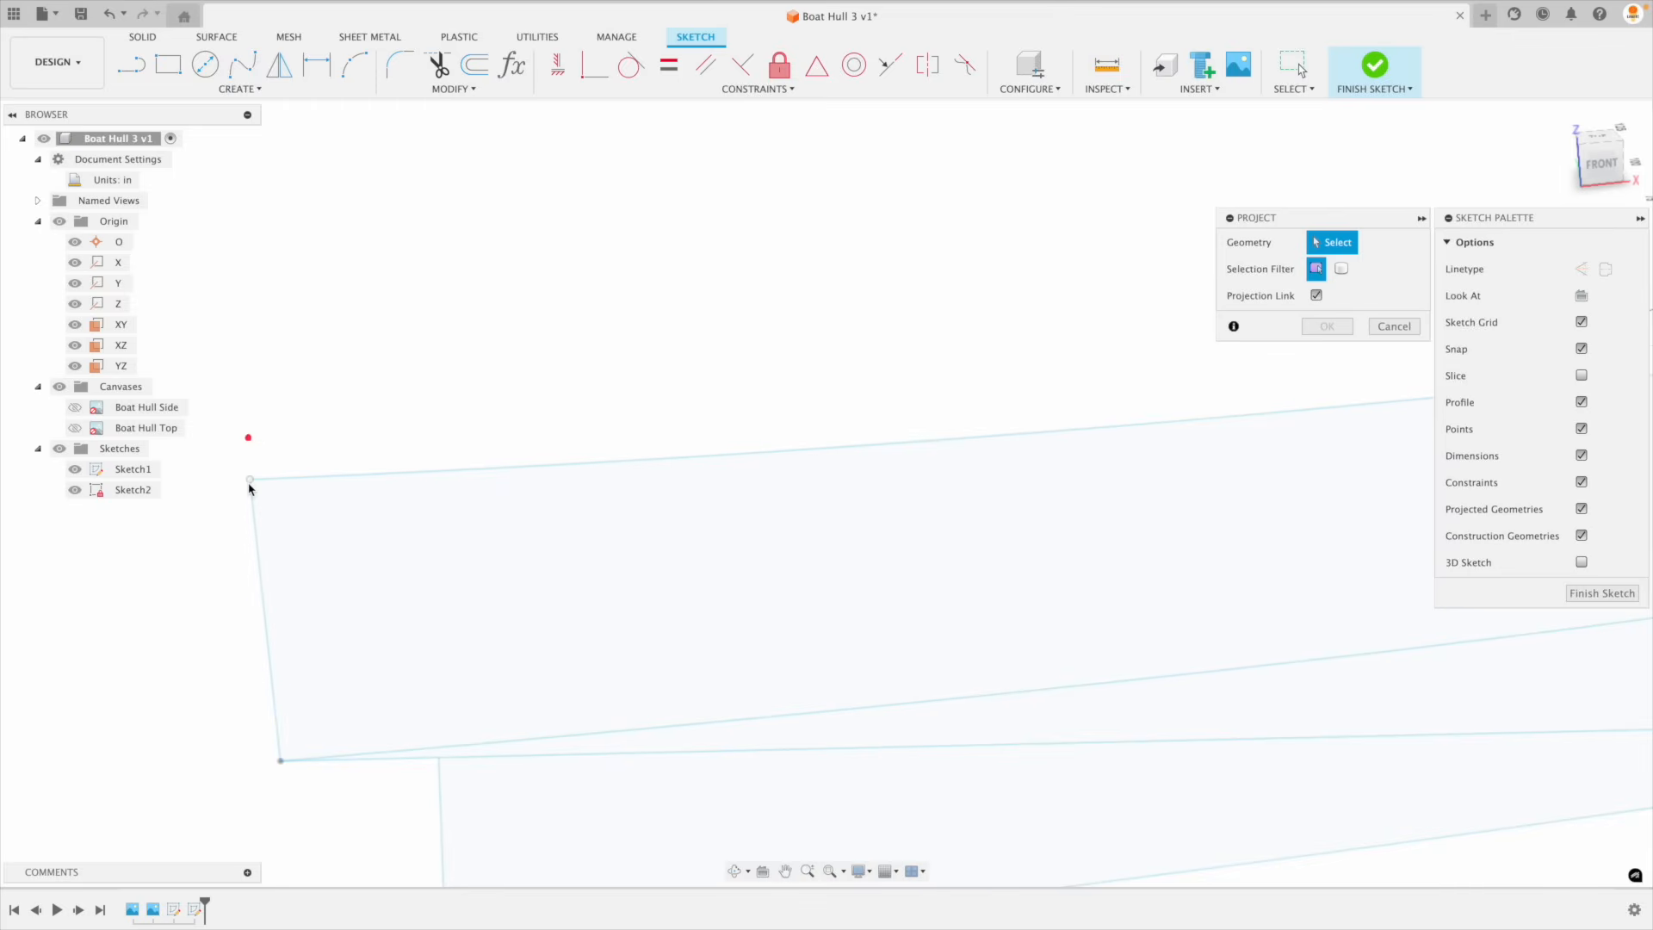
scroll(412, 798, "down", 2)
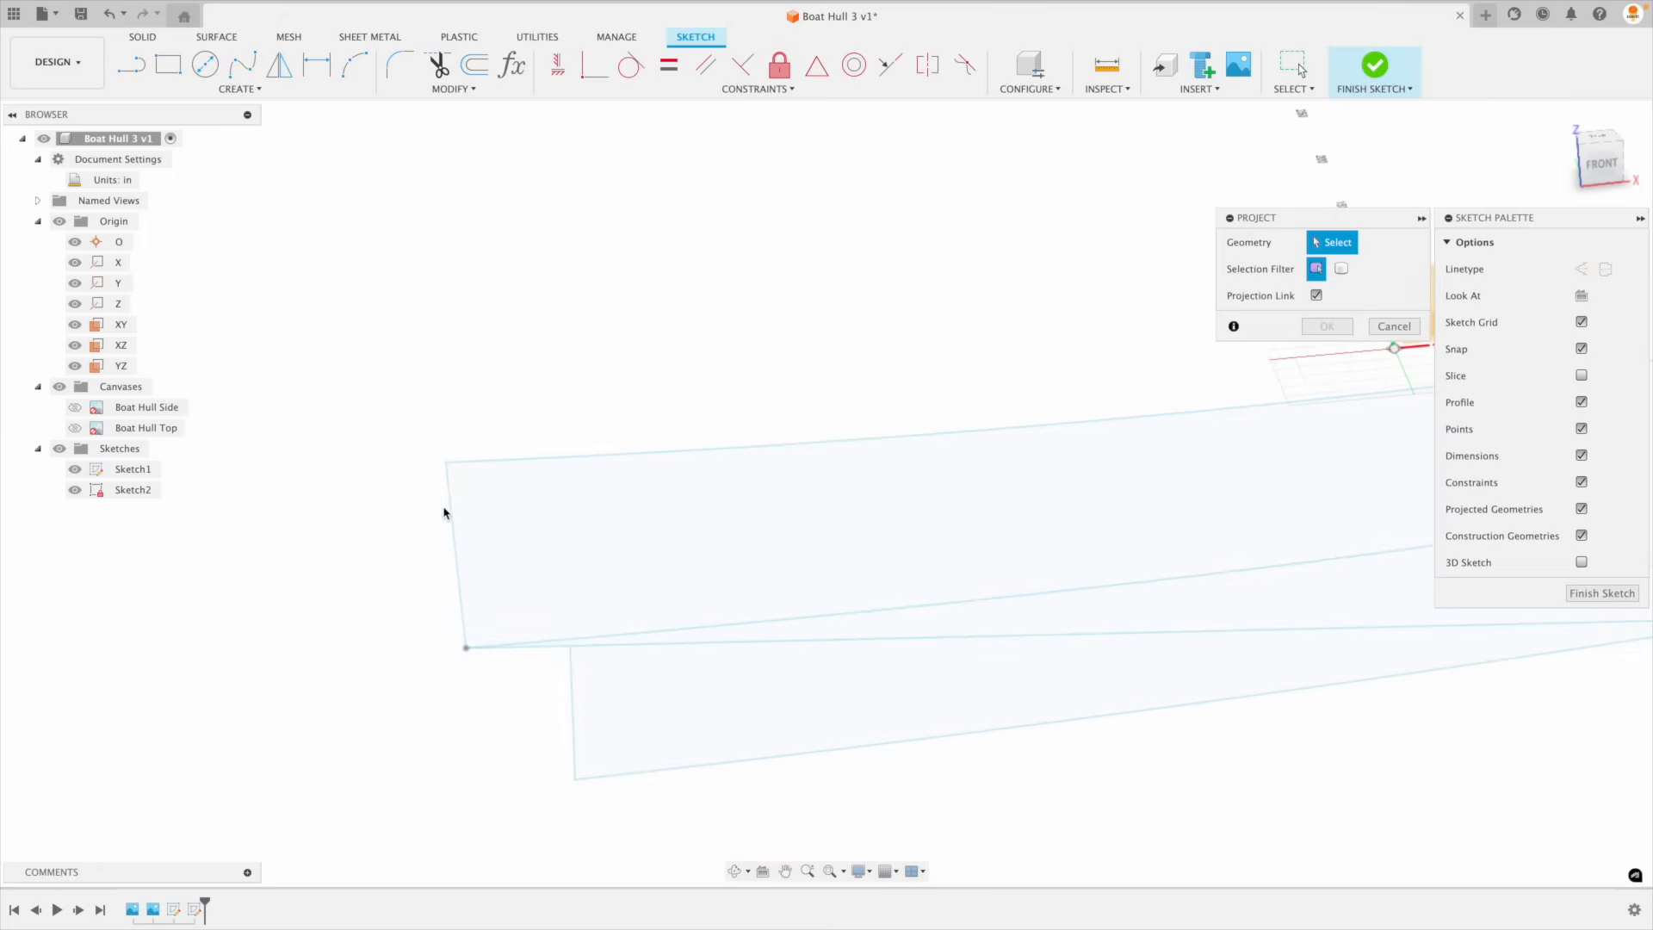
scroll(856, 668, "down", 5)
scroll(968, 539, "up", 5)
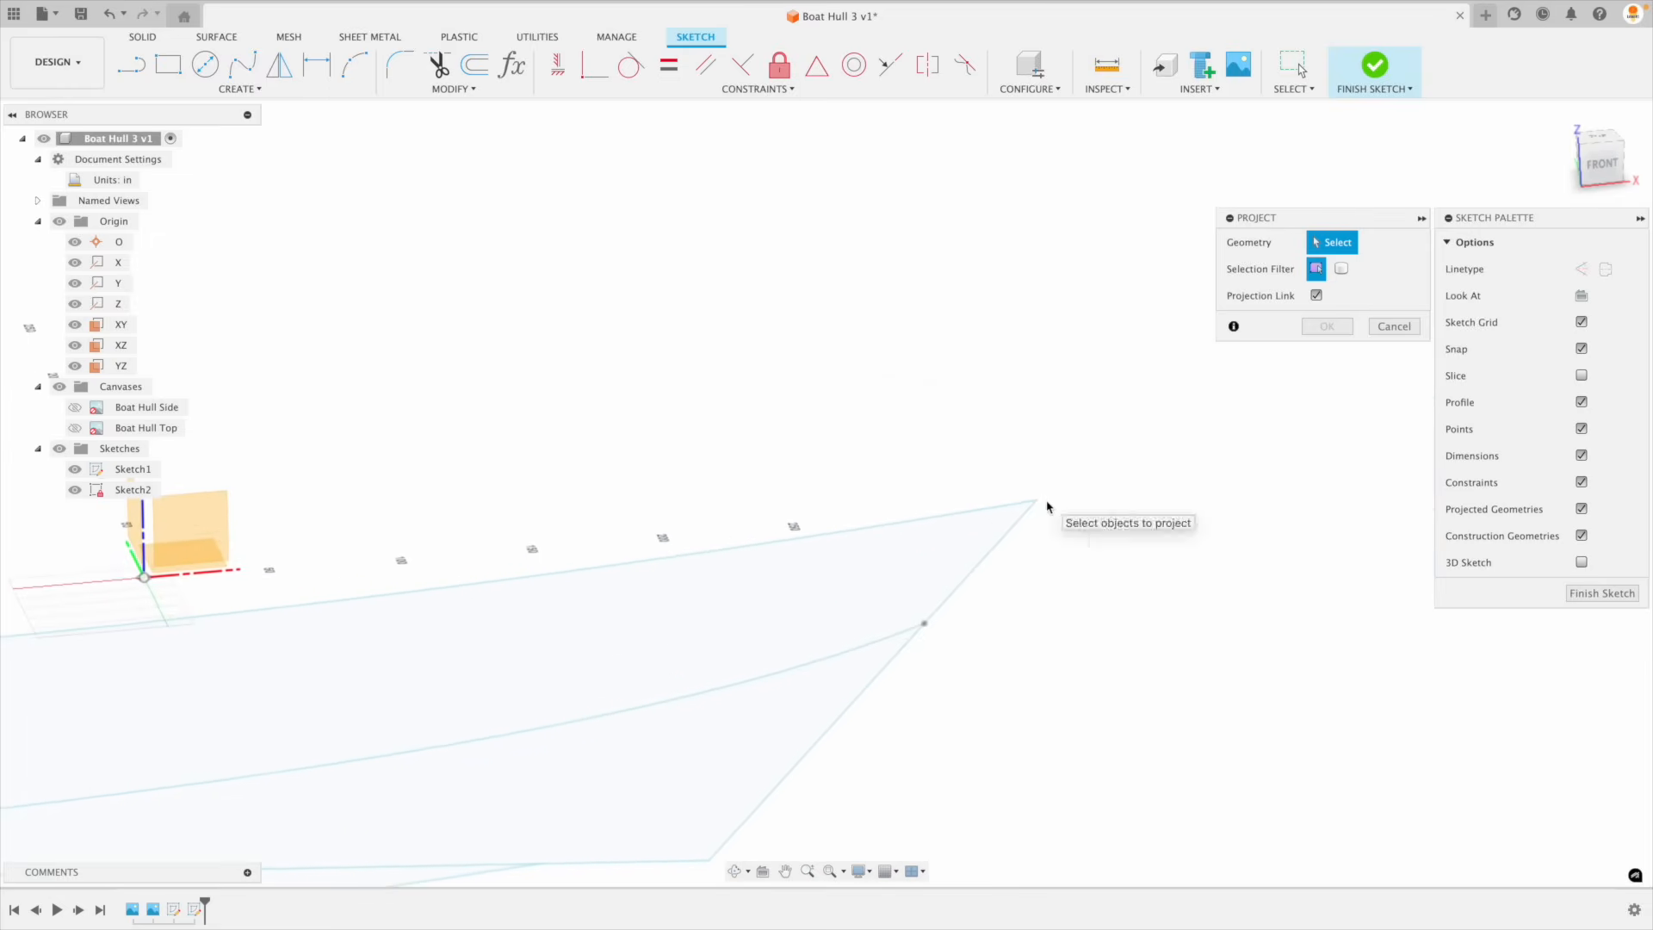
left_click(1037, 501)
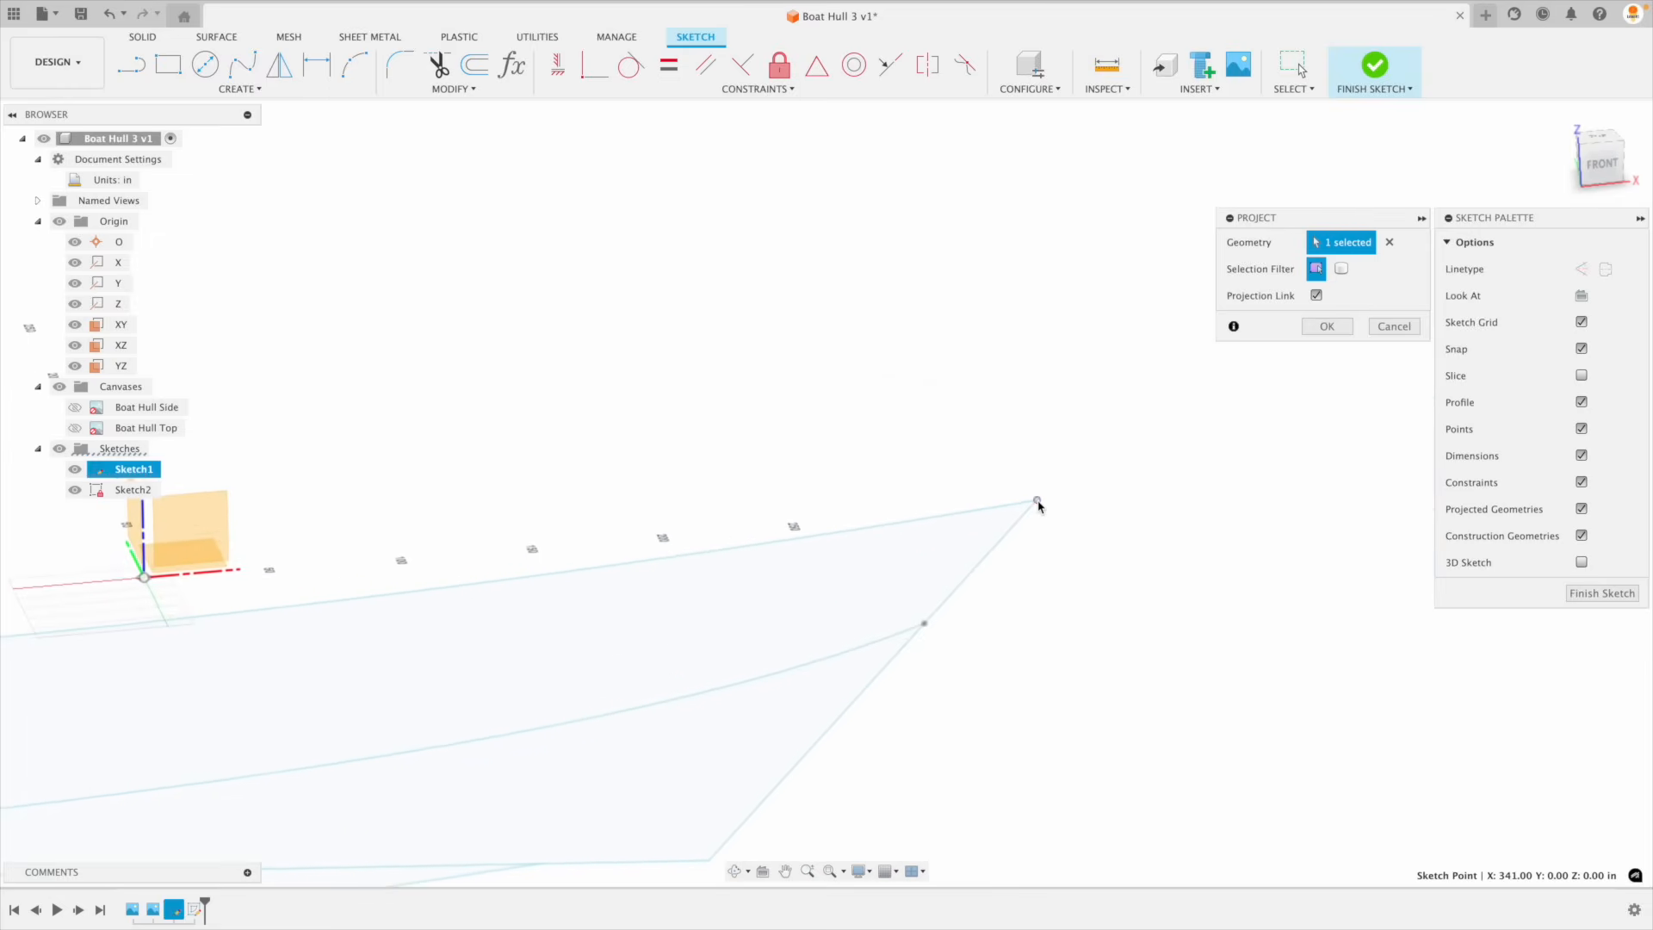
Step: Add the side profile's upper stern corner point to the projection and complete it with the projection link kept on
scroll(1145, 542, "down", 5)
middle_click_drag(1162, 535, 1235, 532)
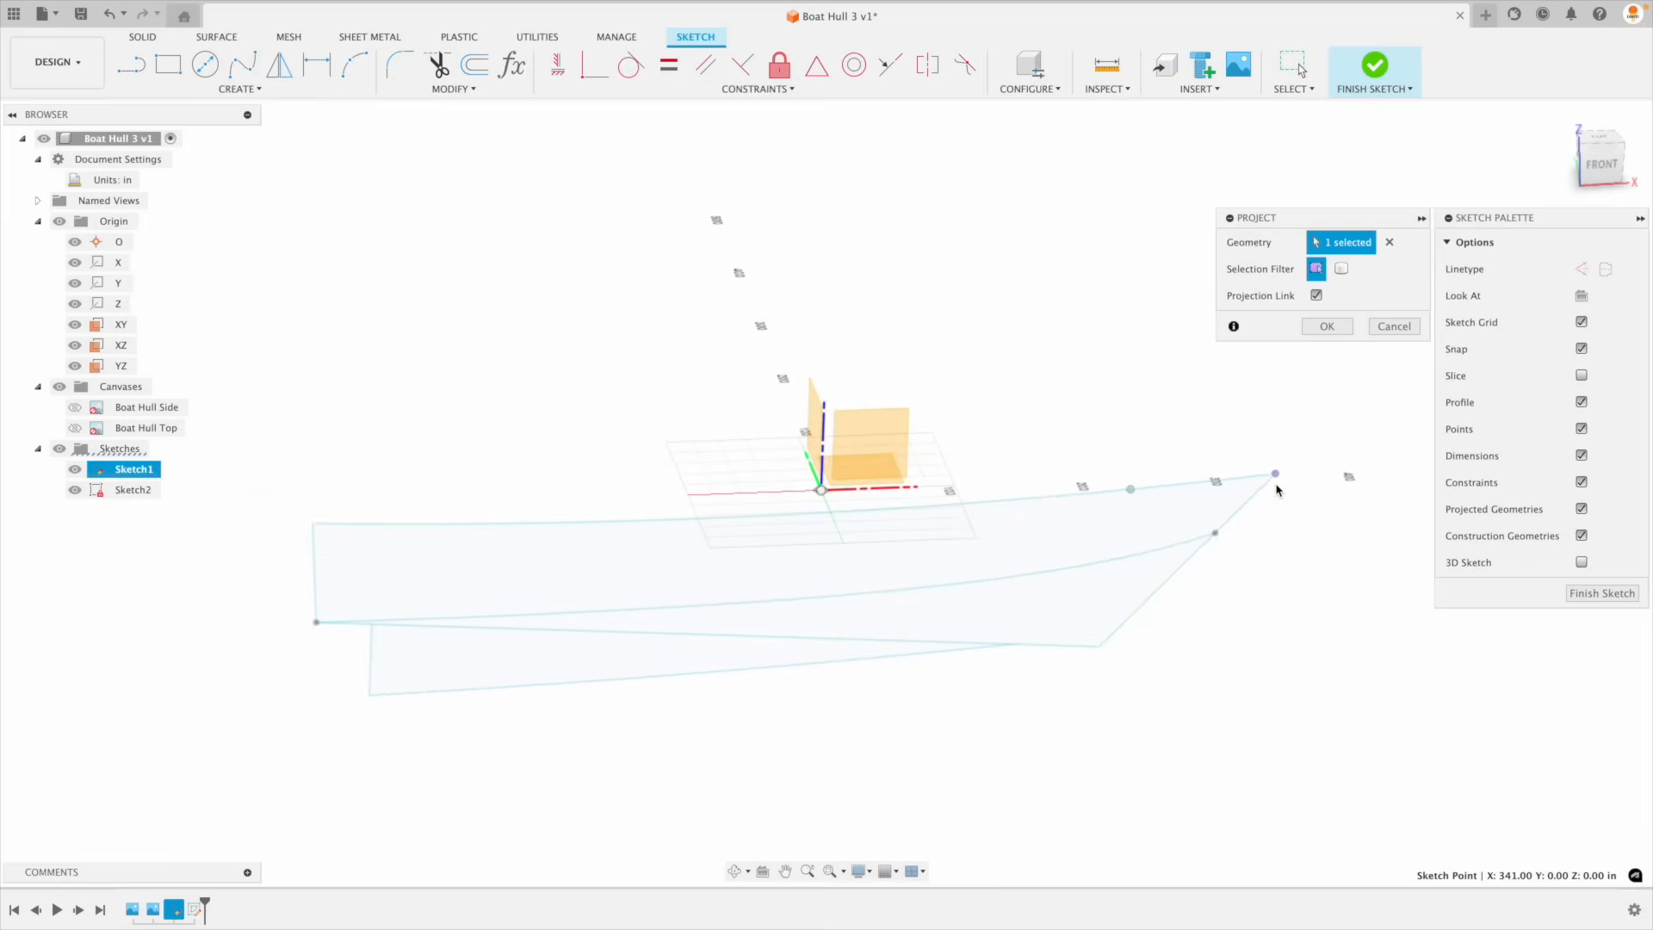
left_click(318, 525)
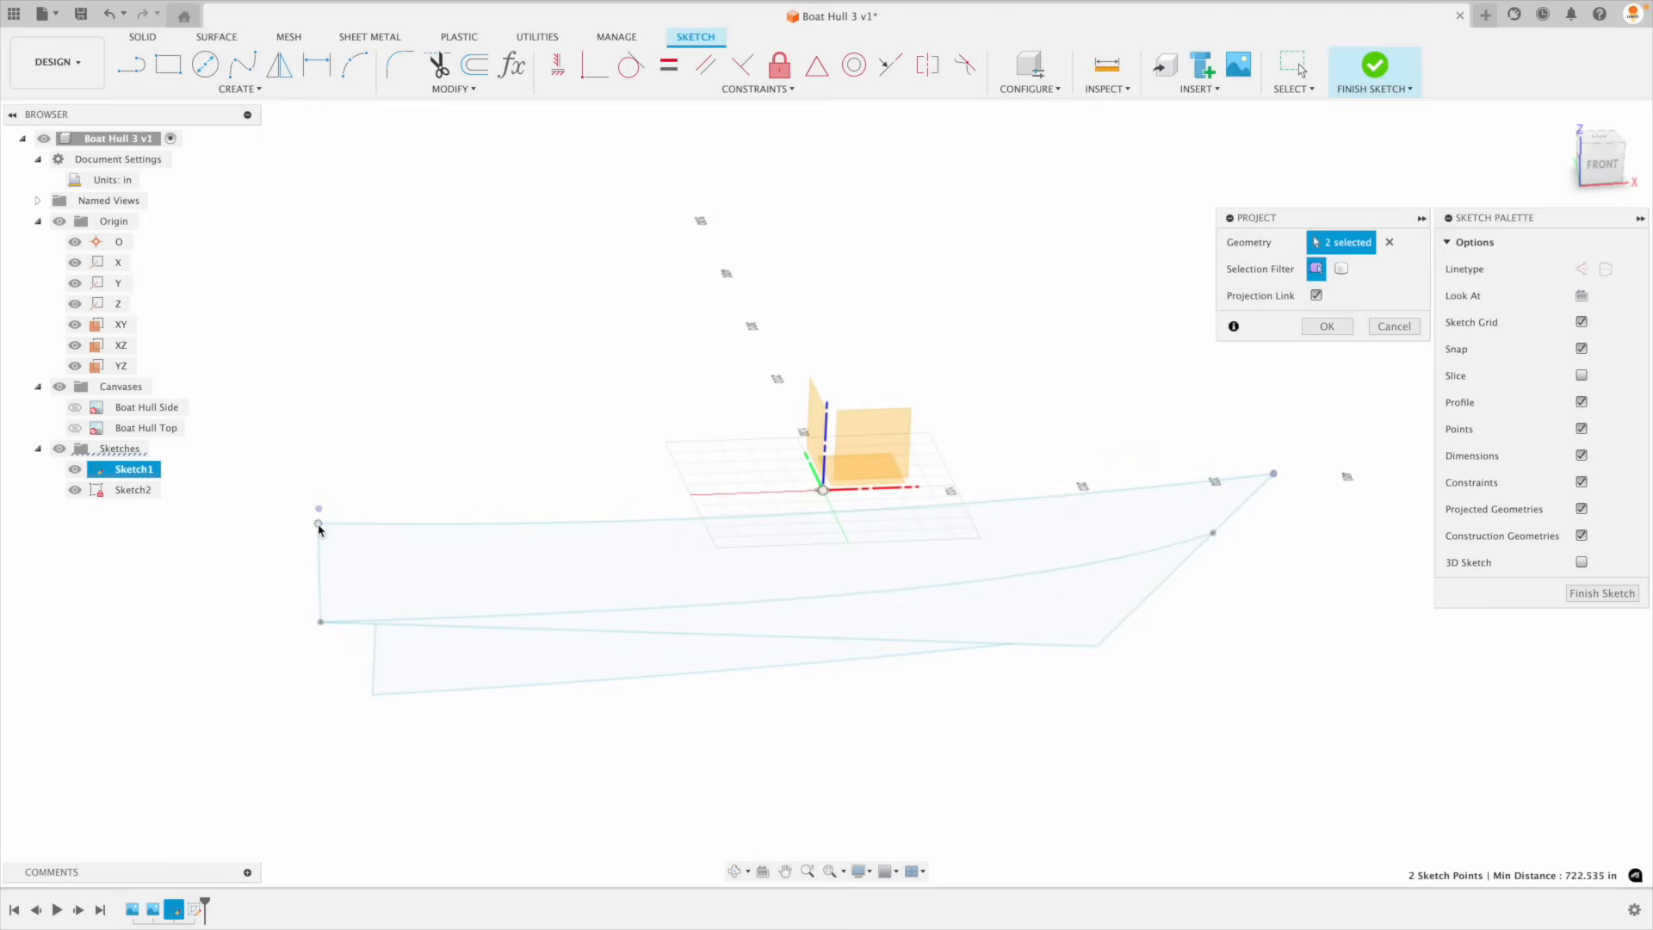
left_click(1328, 329)
middle_click_drag(1329, 329, 1532, 413, "shift")
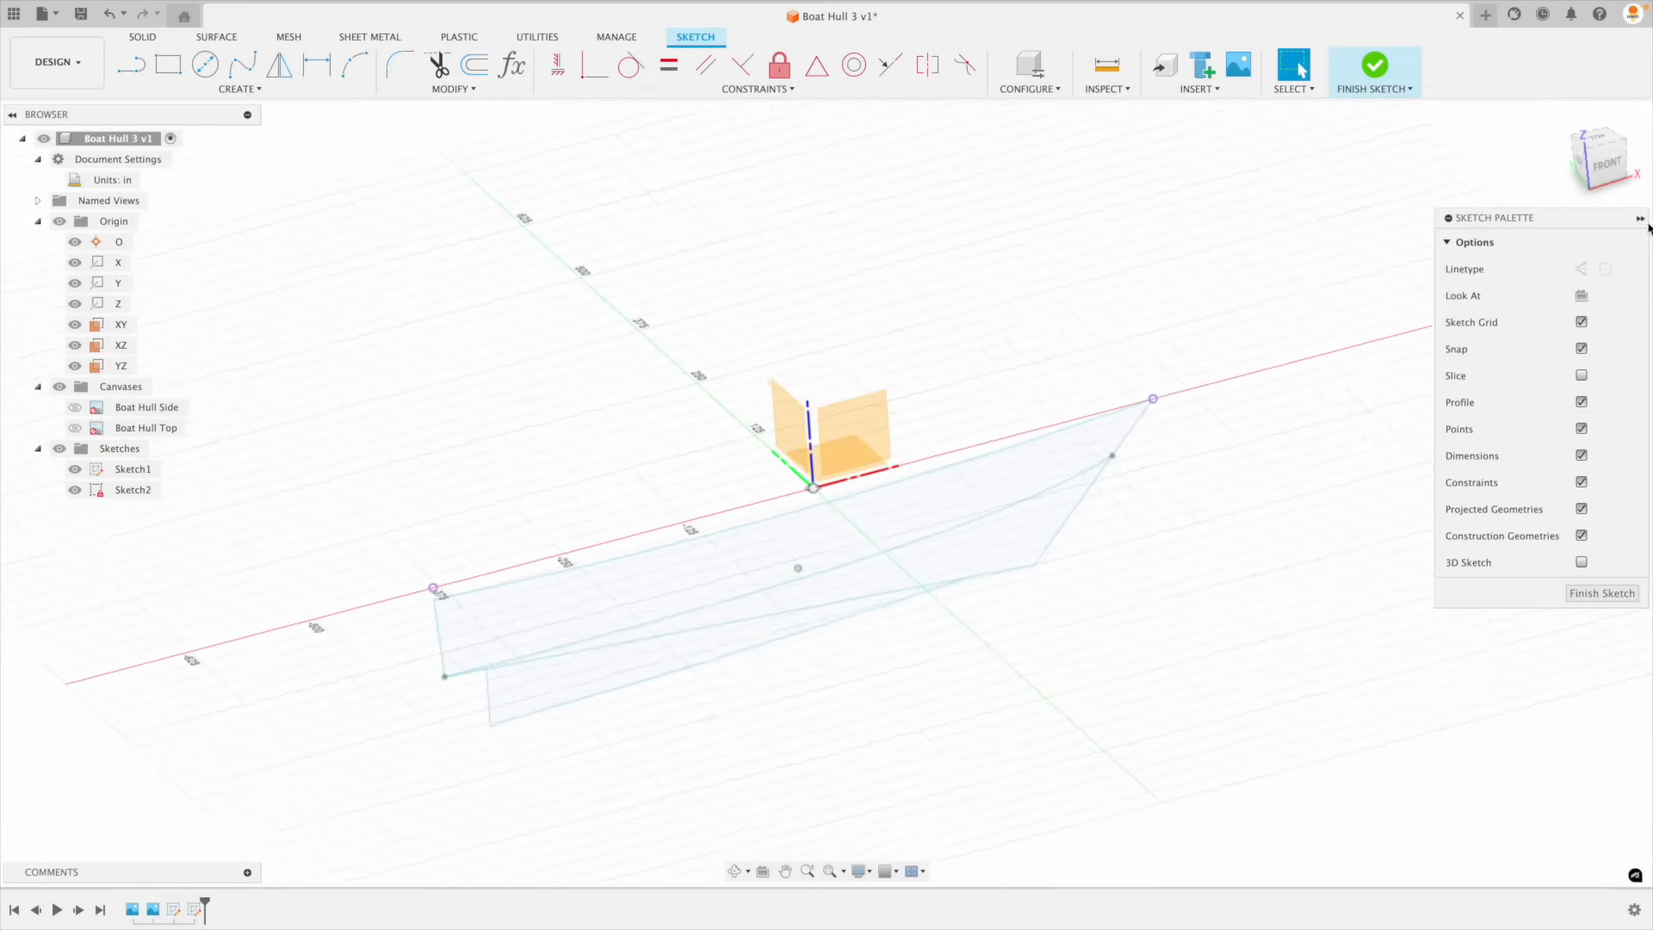
Step: Show the Boat Hull Top canvas again for tracing the hull outline
left_click(1595, 140)
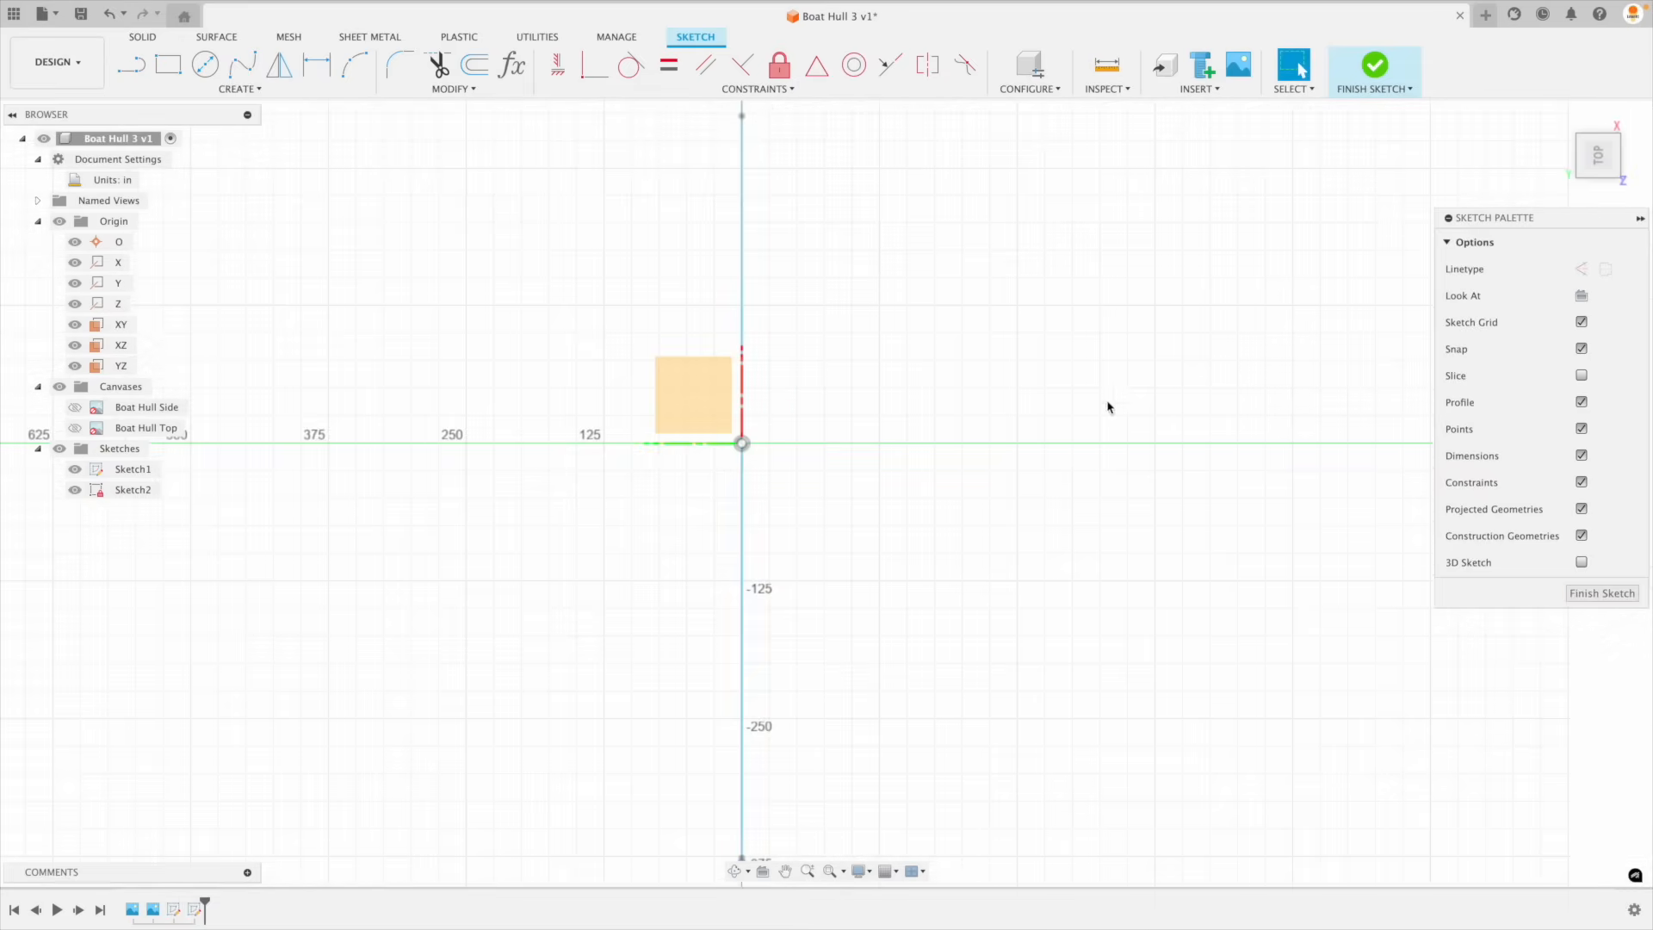
scroll(713, 320, "down", 2)
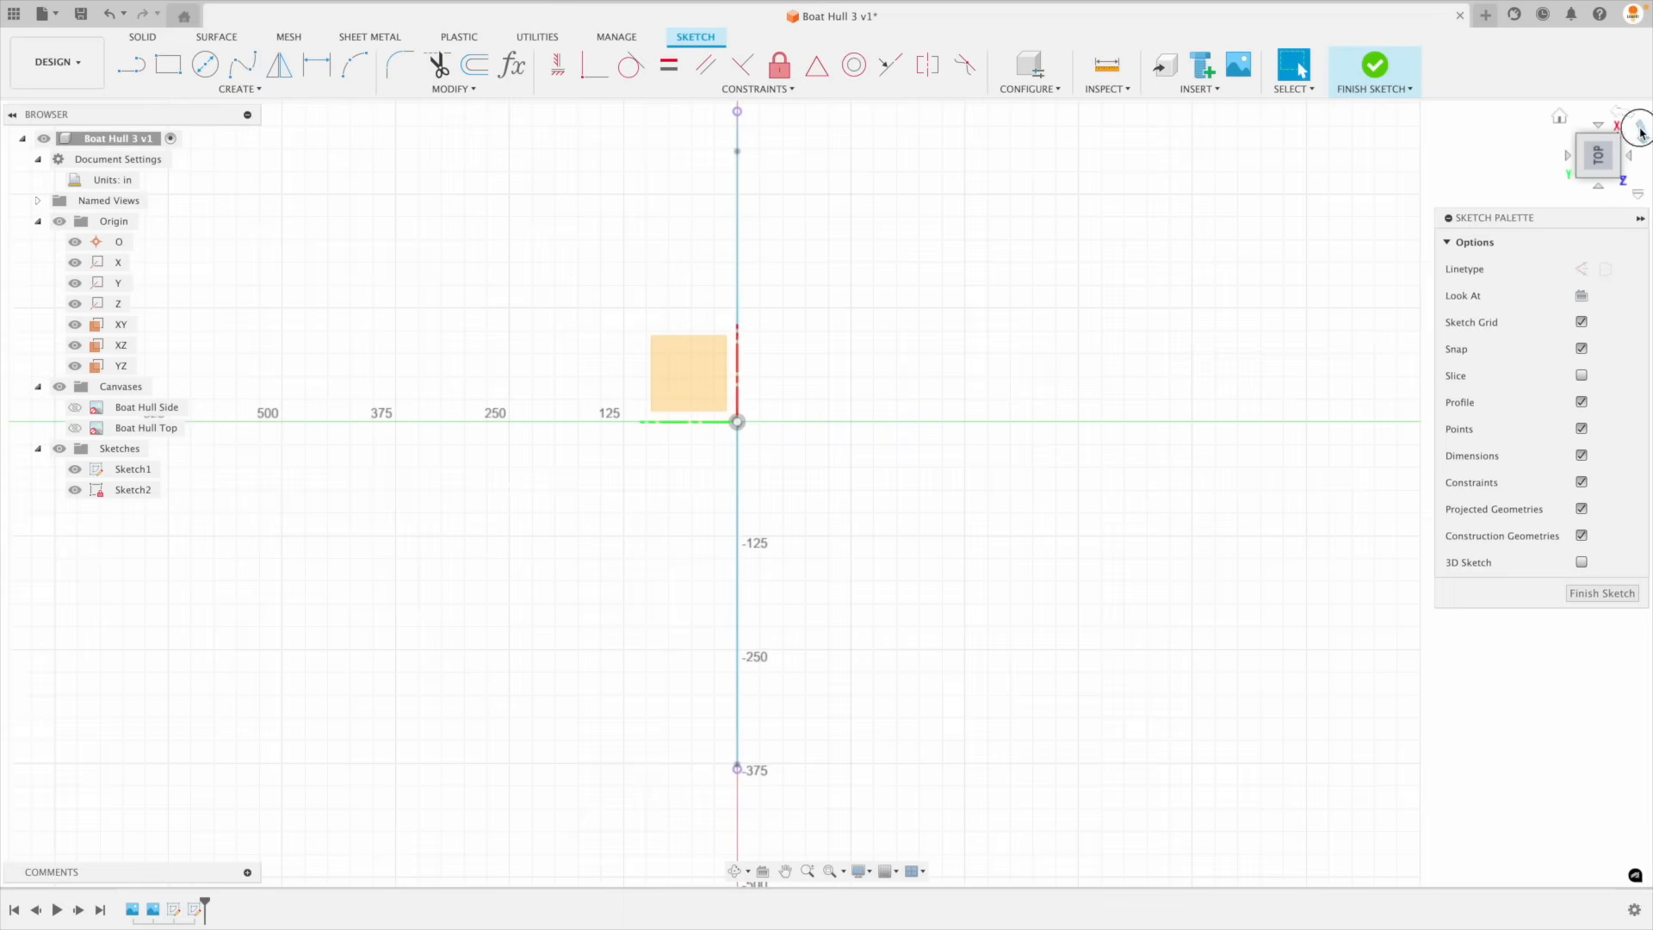
left_click(1640, 130)
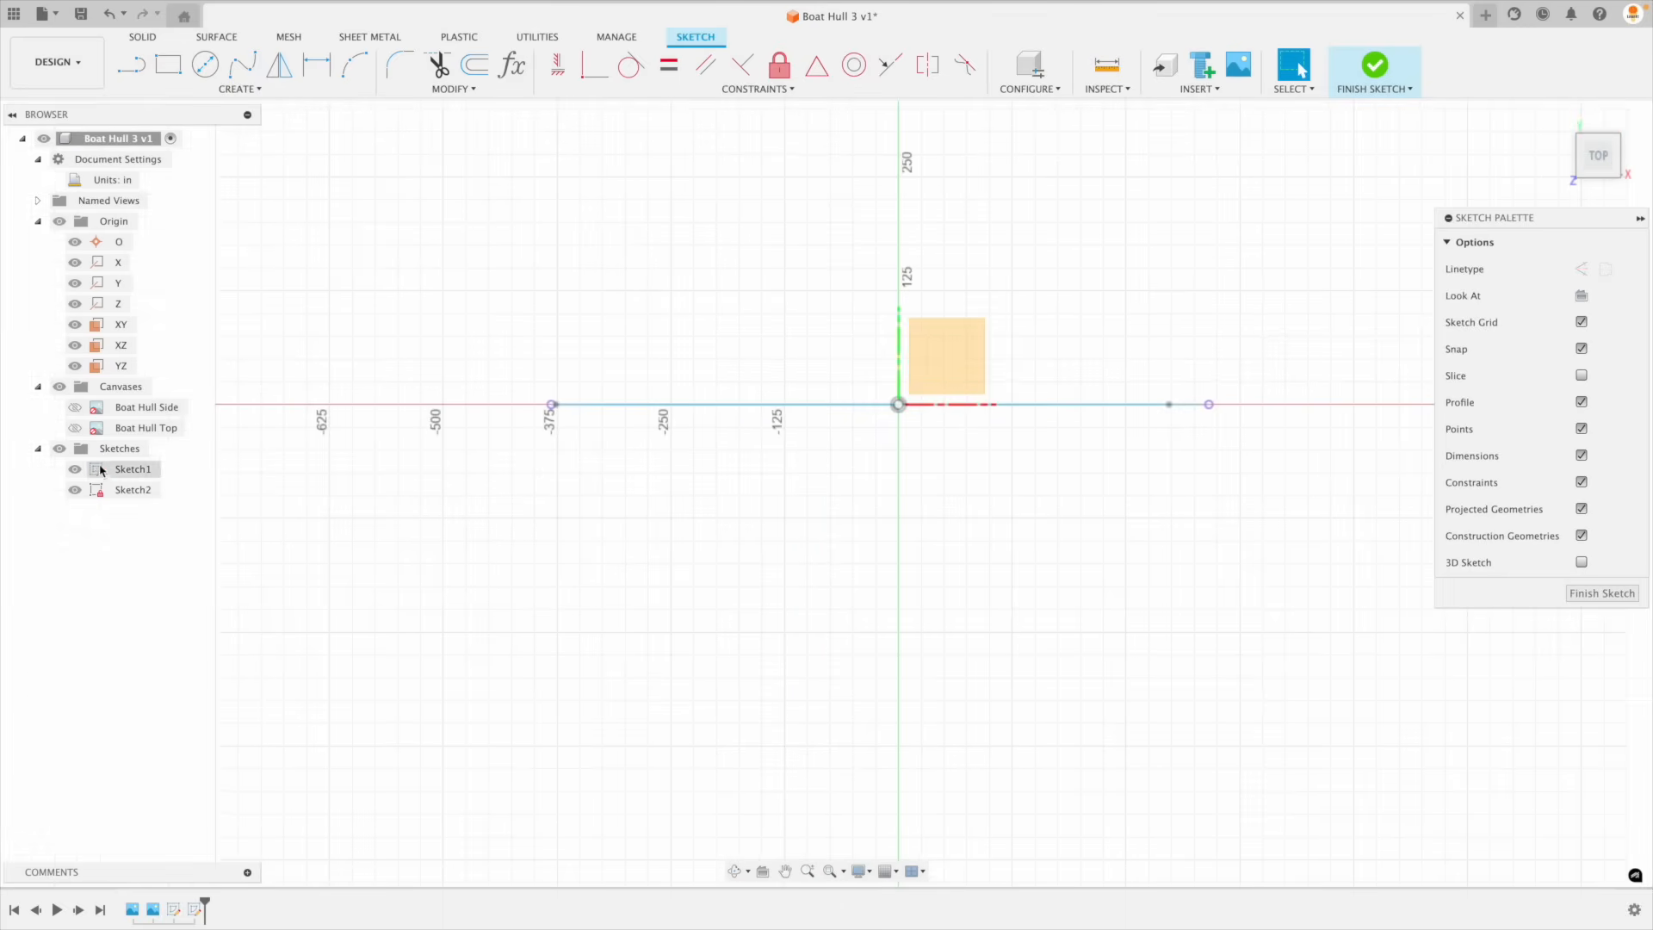
left_click(75, 428)
scroll(893, 608, "down", 1)
scroll(1177, 505, "up", 3)
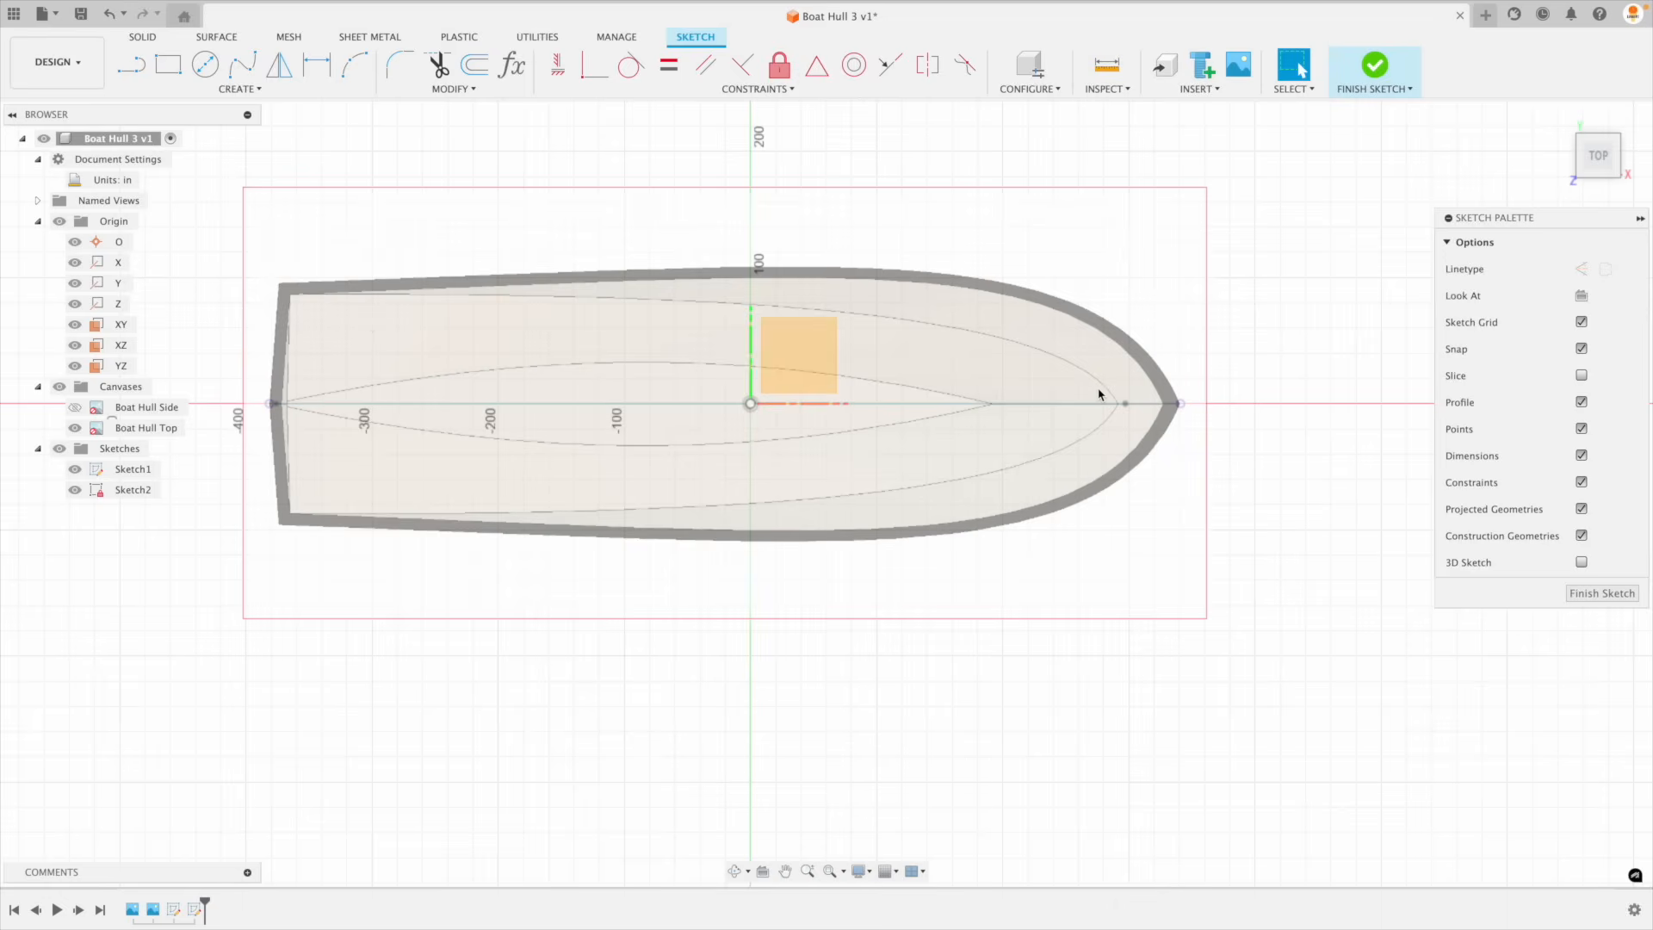
Step: Draw the hull centreline as a line from the projected stern point to the projected bow point
left_click(131, 64)
left_click(271, 405)
left_click(1180, 403)
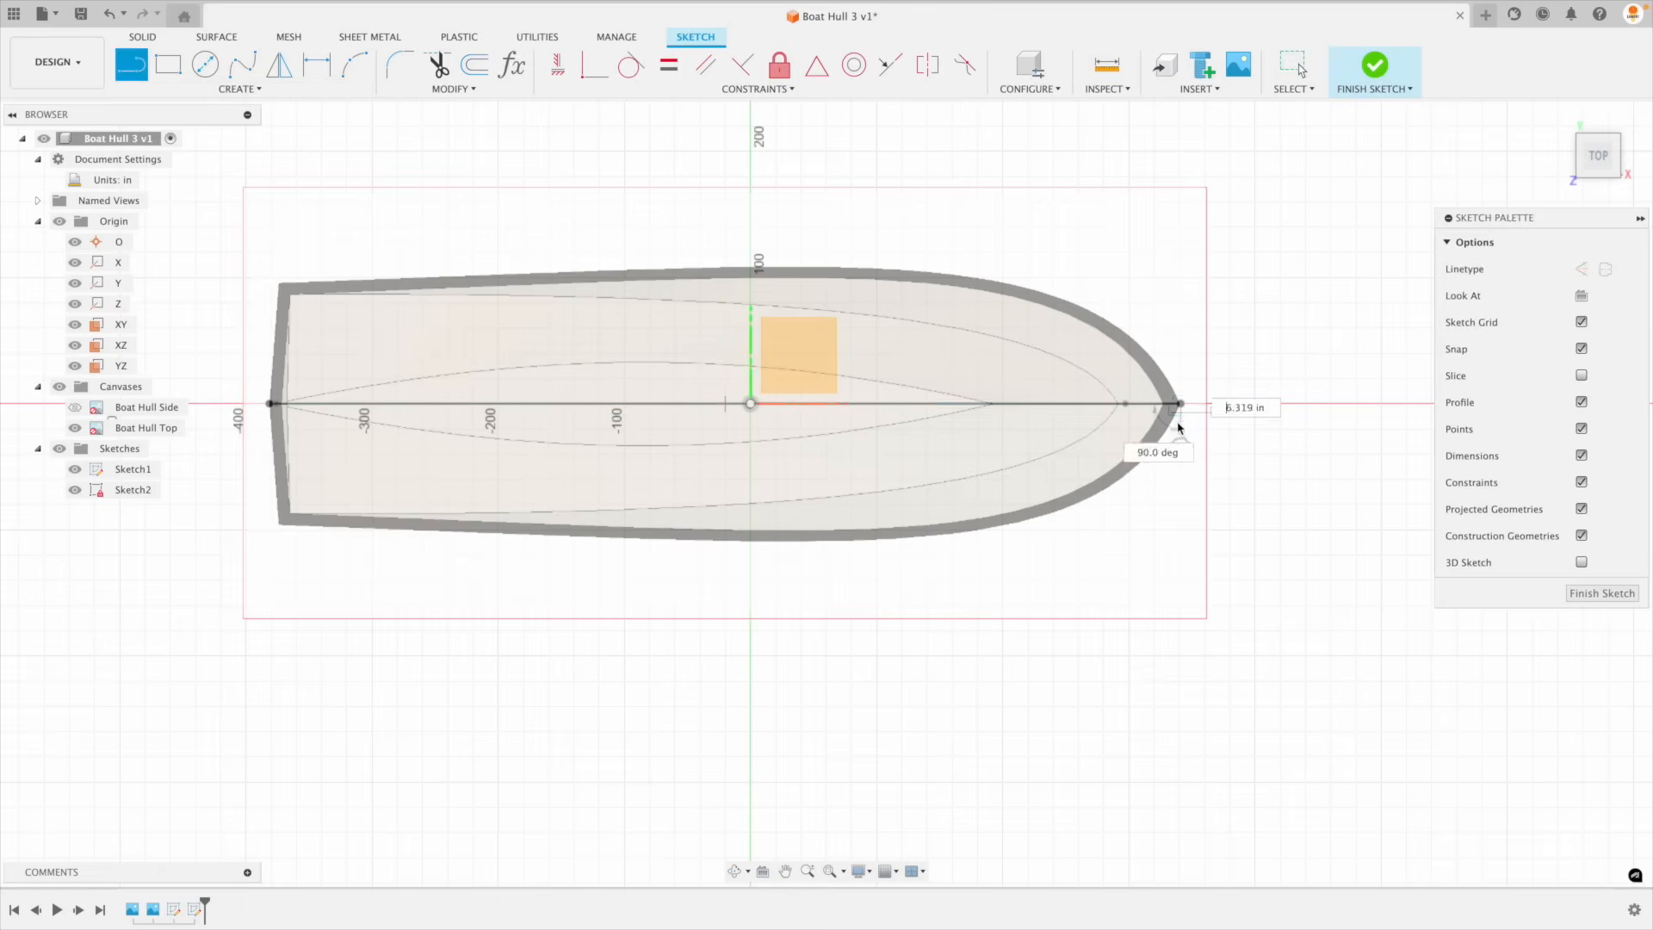
key("Escape")
Step: Draw the half-transom line from the stern point to the canvas hull's outer corner on the negative-Y side
left_click(131, 64)
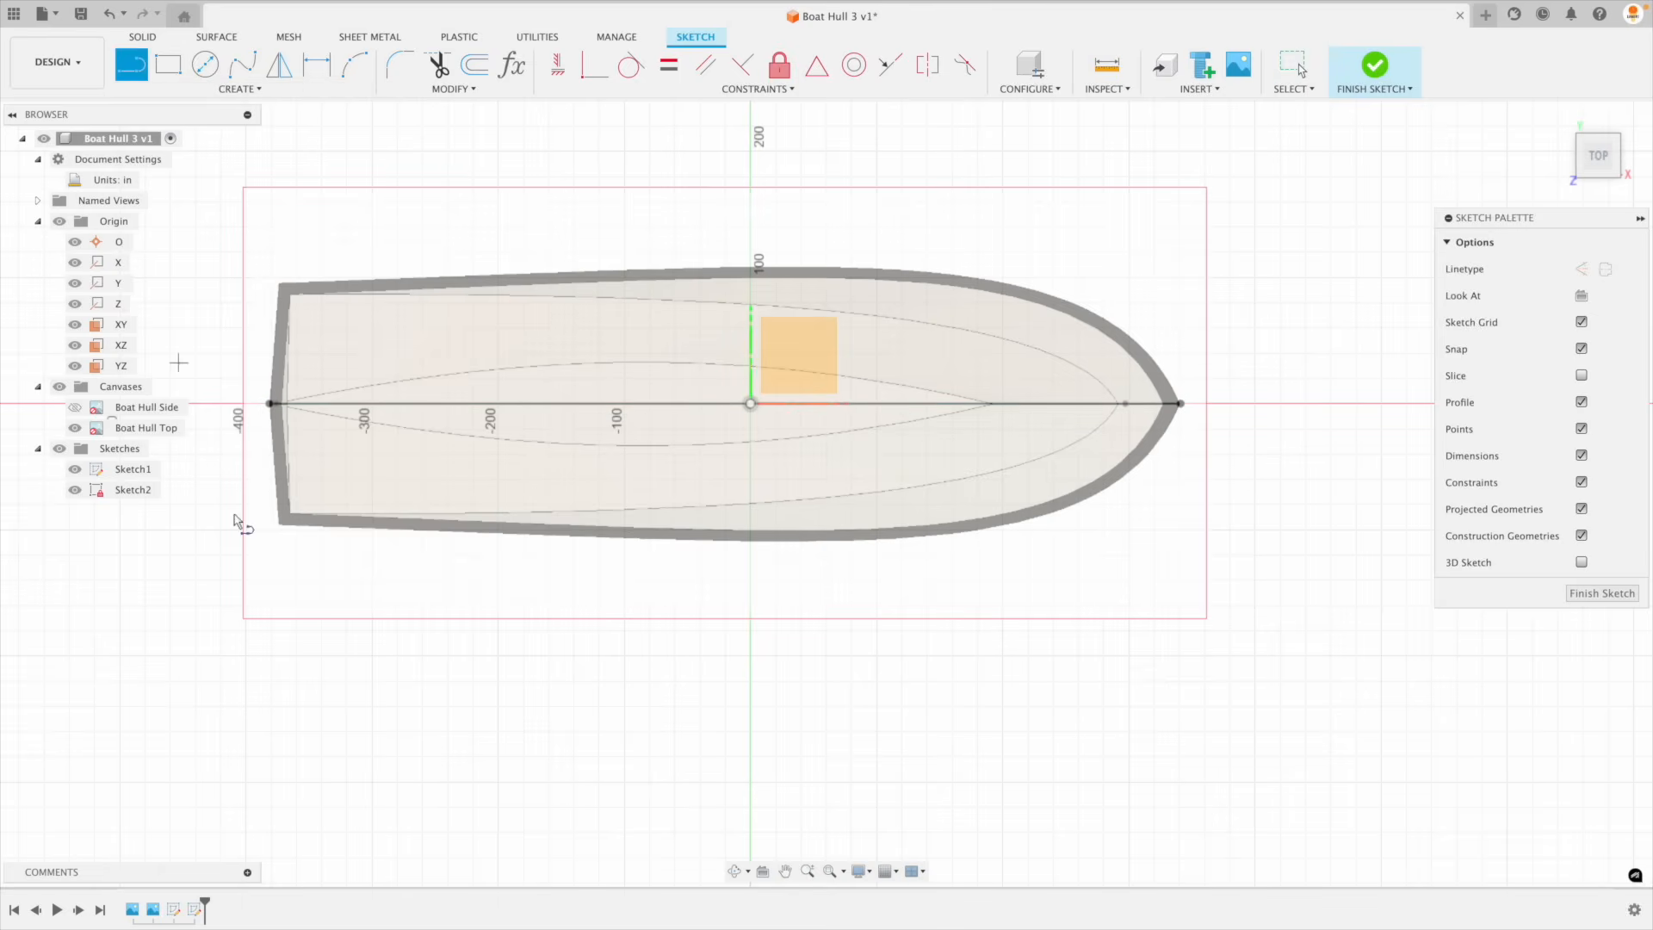
scroll(243, 517, "up", 5)
left_click(455, 340)
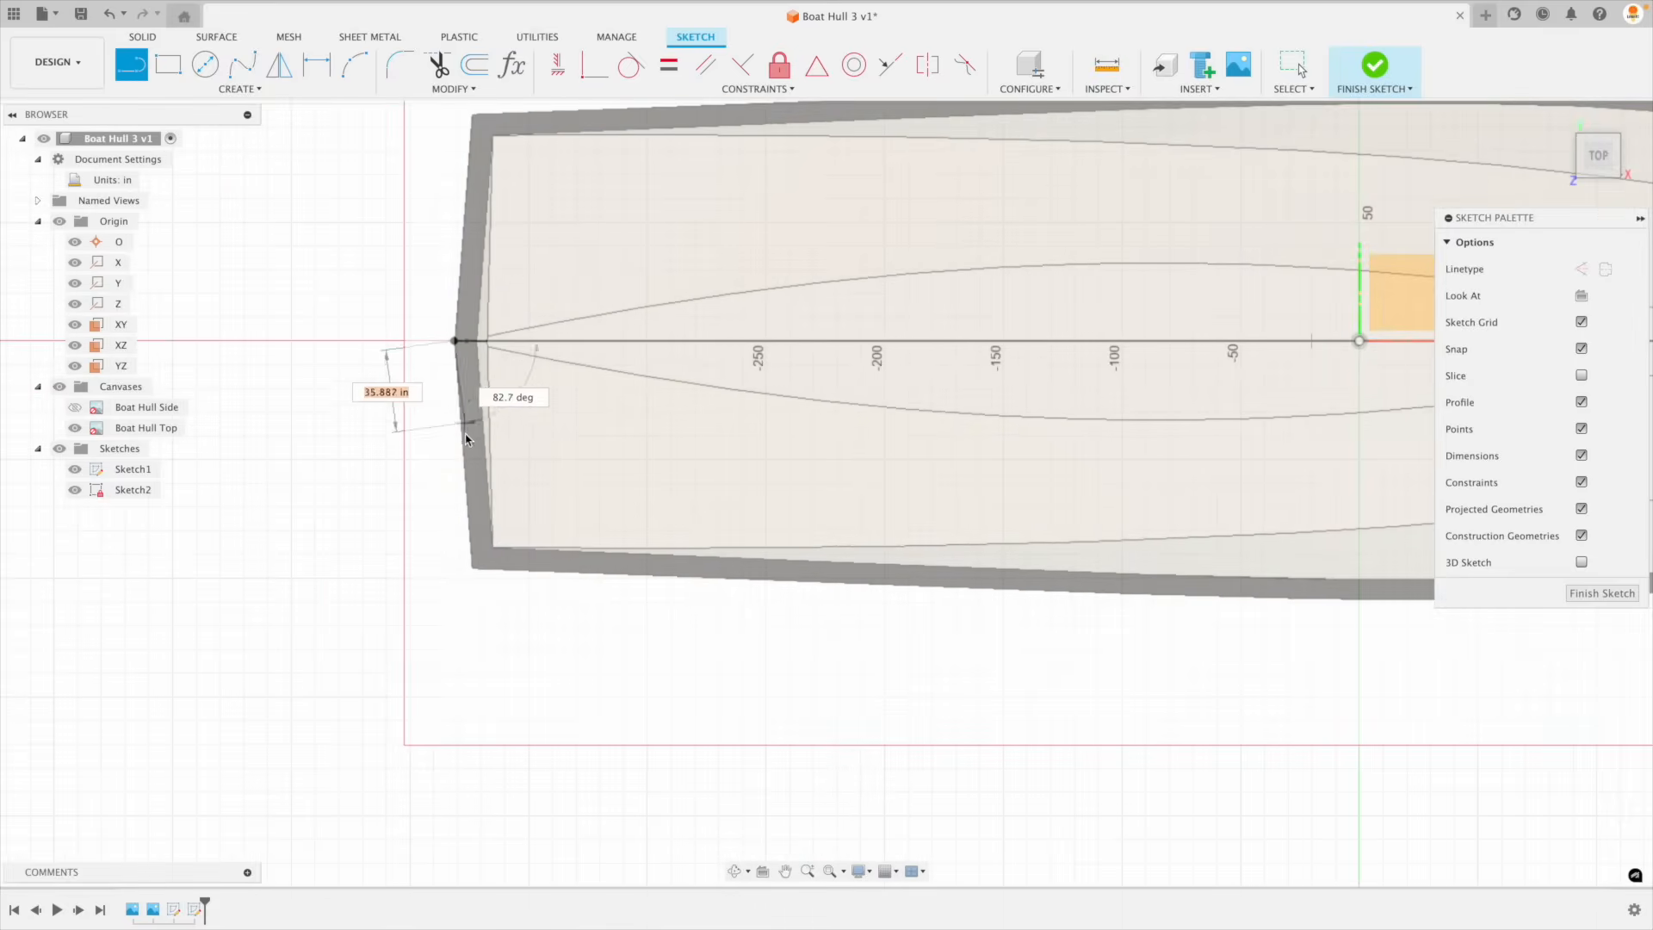
left_click(472, 568)
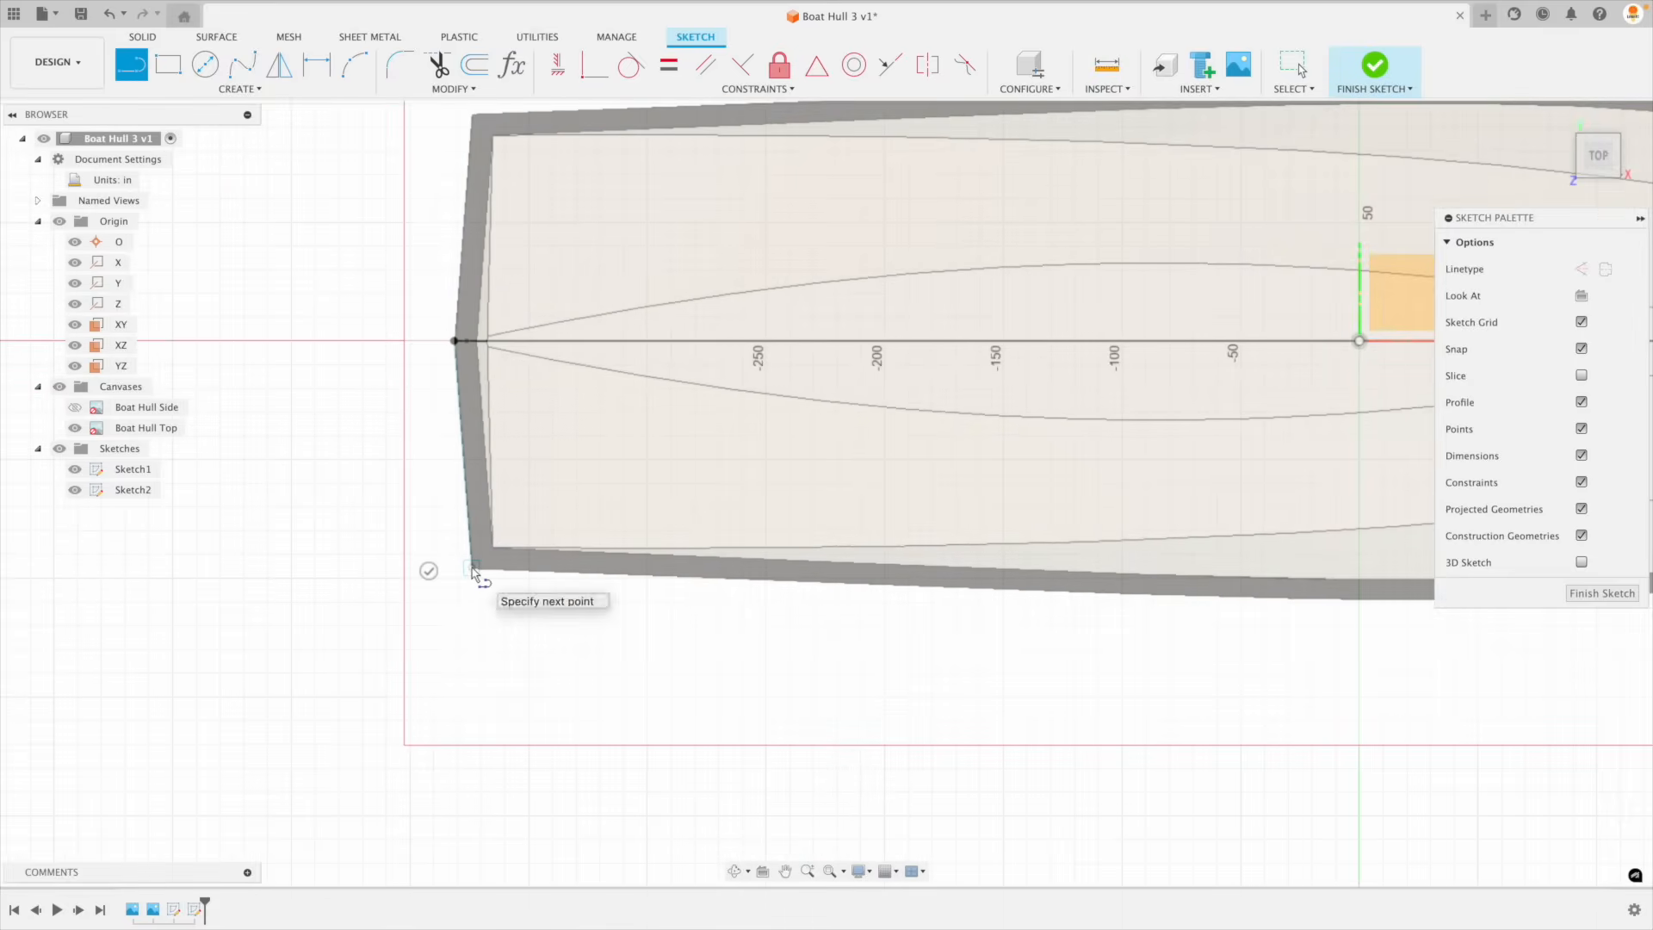
left_click(429, 573)
Step: Draw a two-point fit point spline from the outer transom corner to the projected bow point
scroll(702, 672, "down", 7)
scroll(969, 702, "down", 3)
middle_click_drag(1030, 697, 930, 685)
left_click(241, 90)
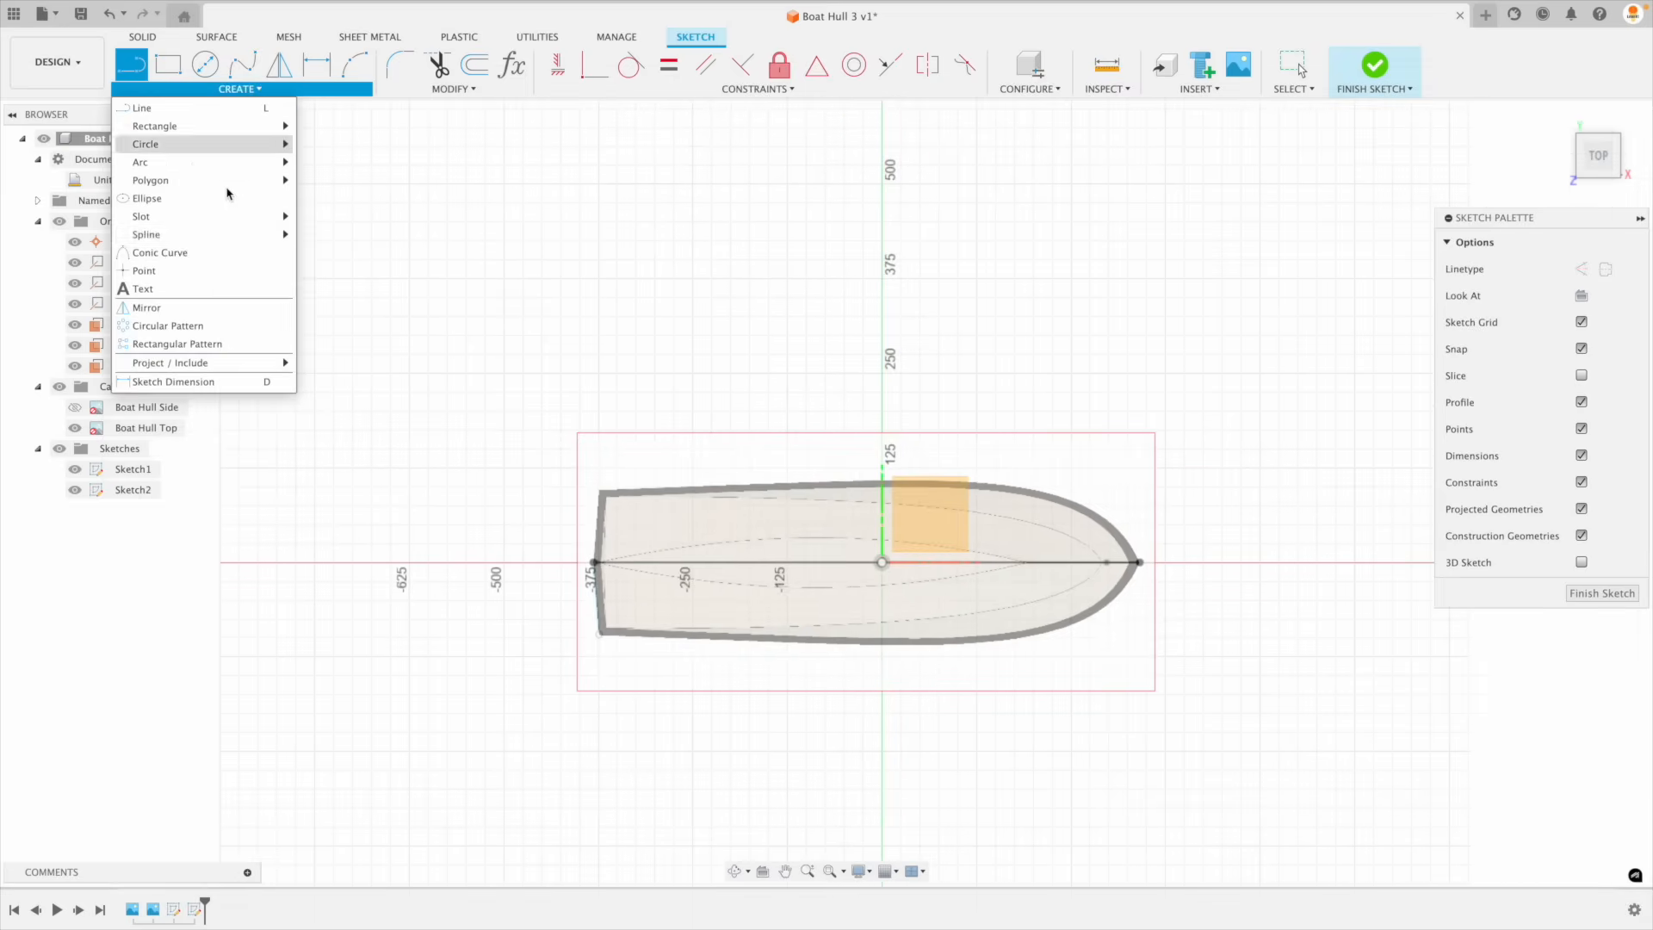
mouse_move(207, 235)
left_click(344, 235)
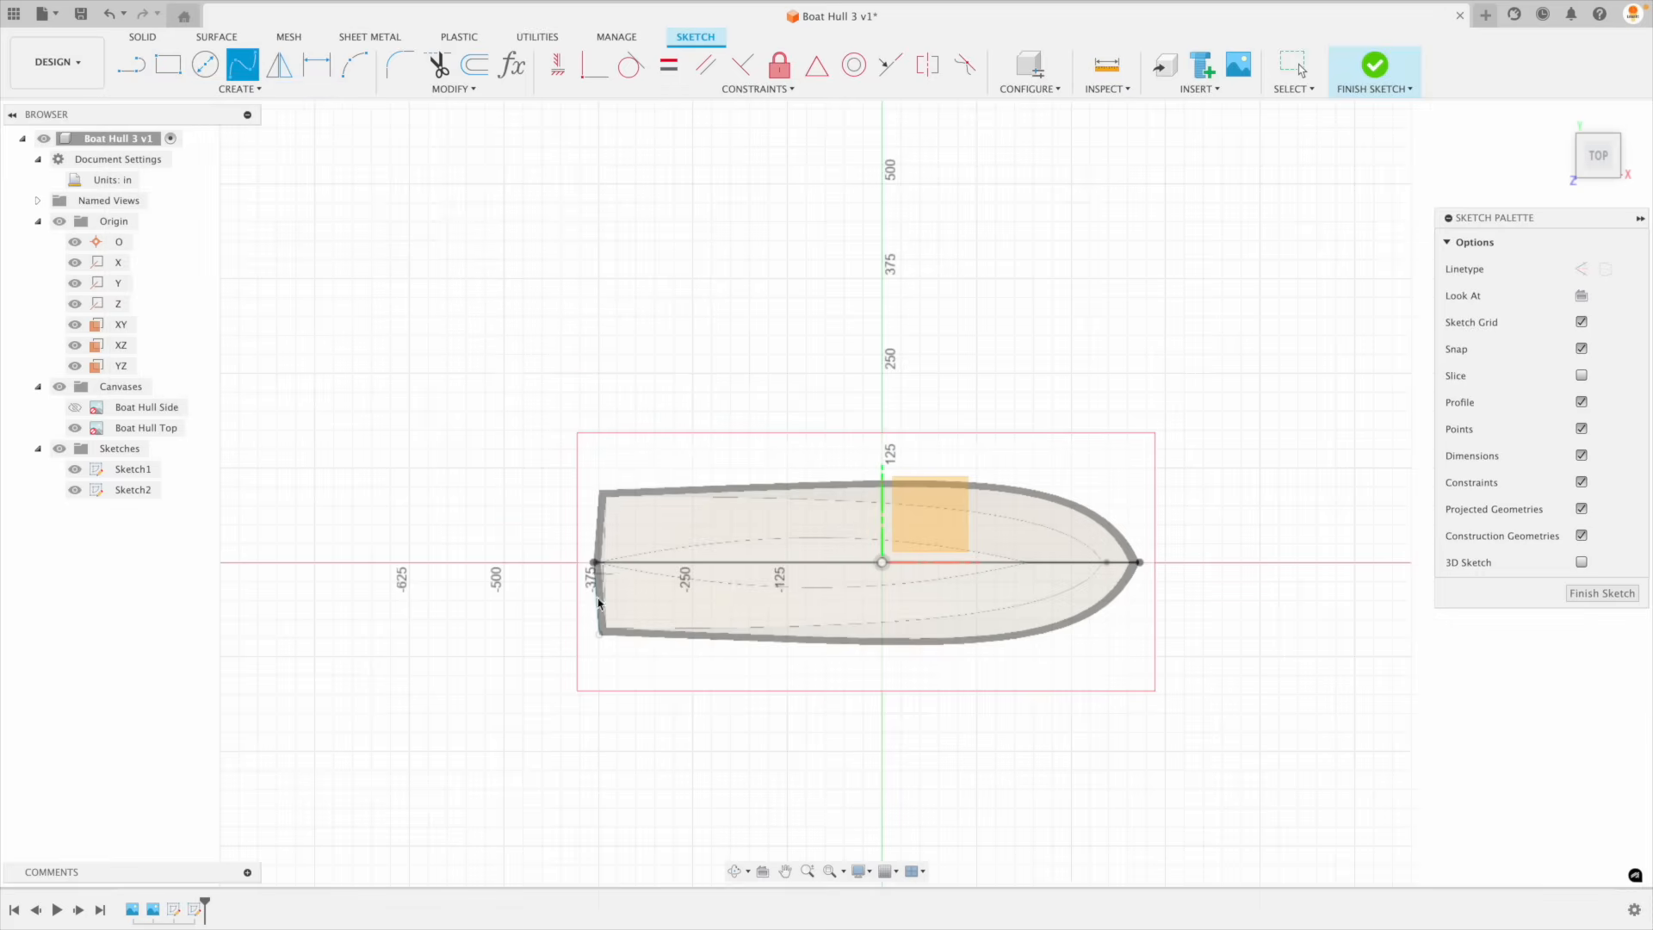
left_click(595, 641)
left_click(1140, 563)
scroll(1140, 565, "up", 5)
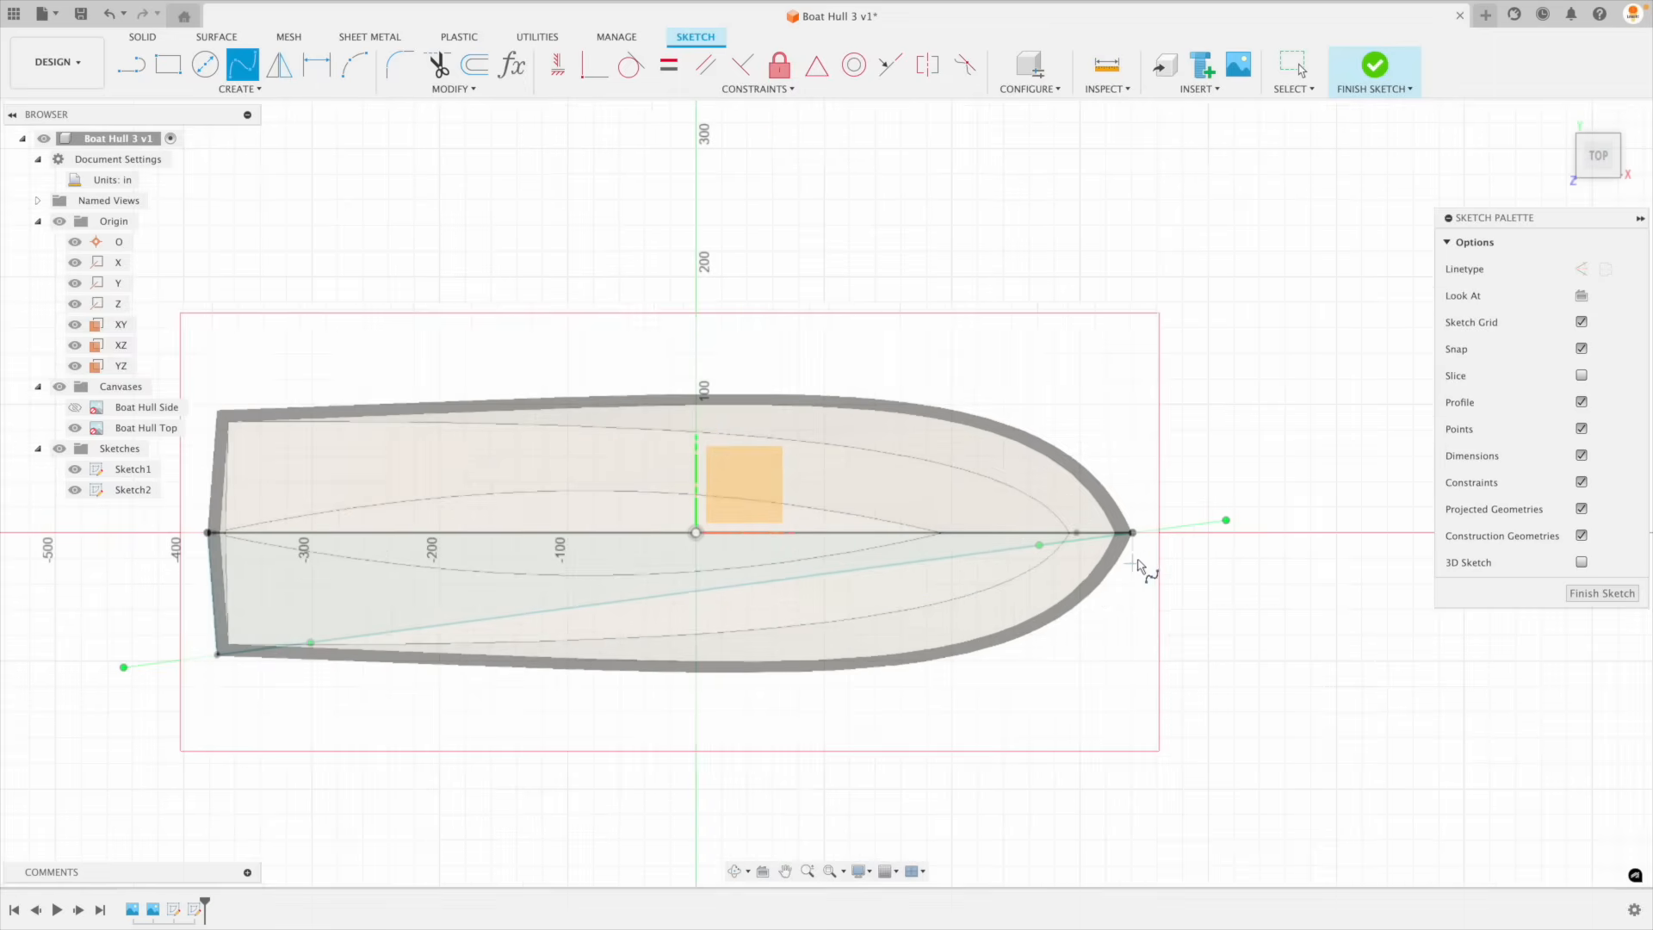
middle_click_drag(1138, 566, 1270, 550)
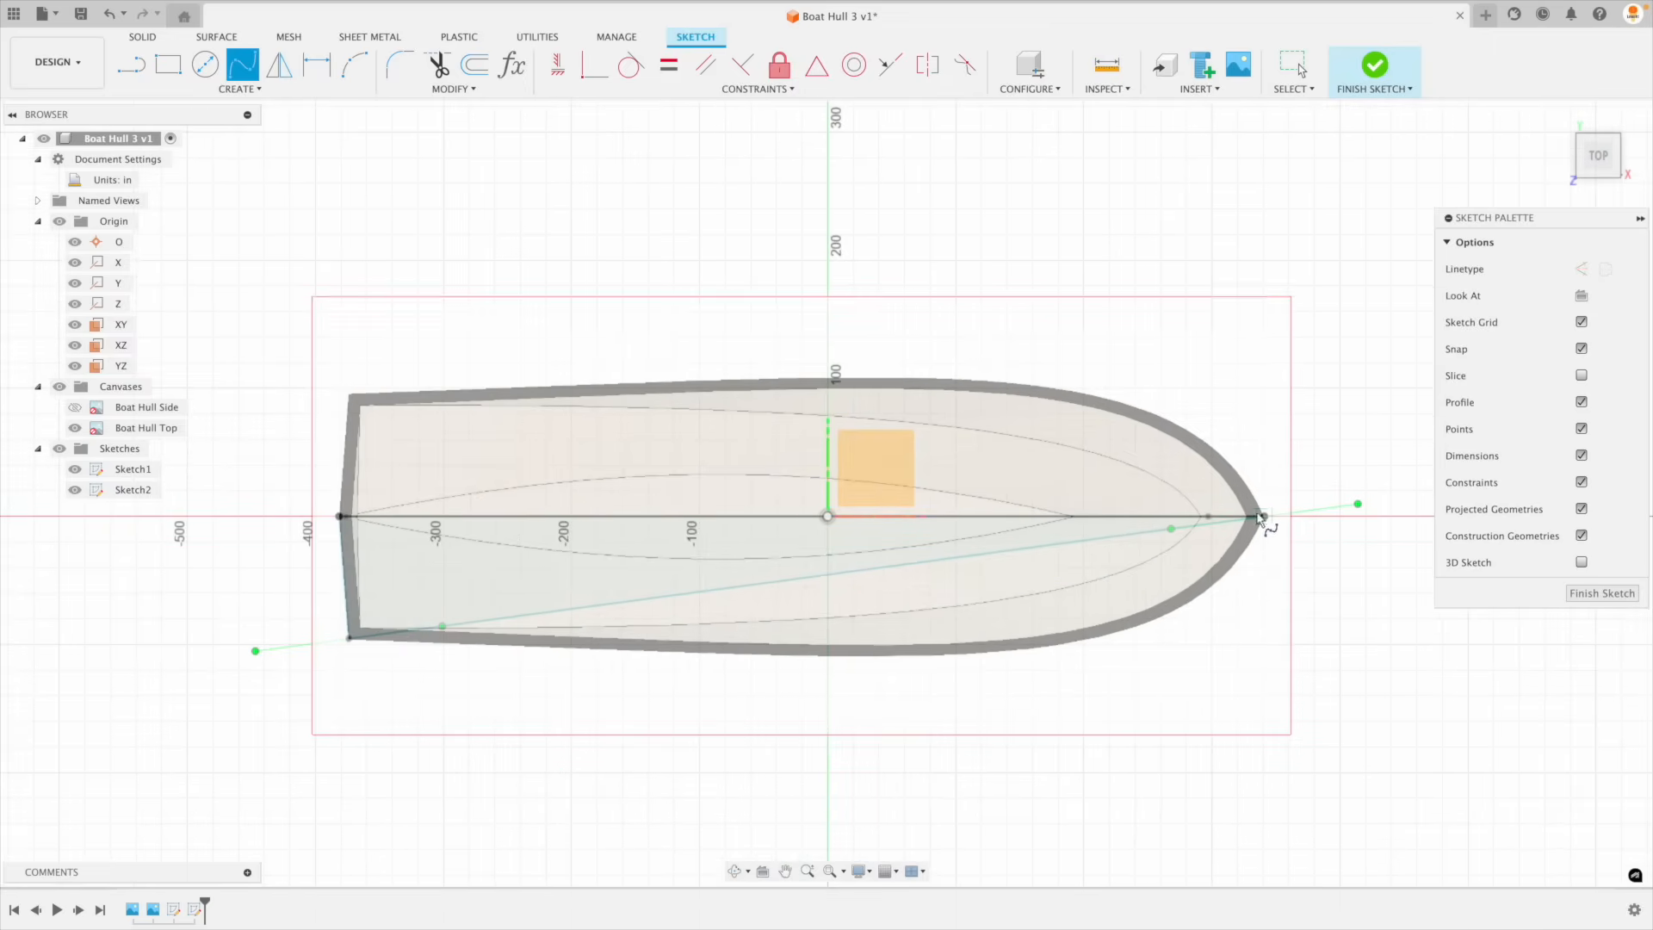
key("Escape")
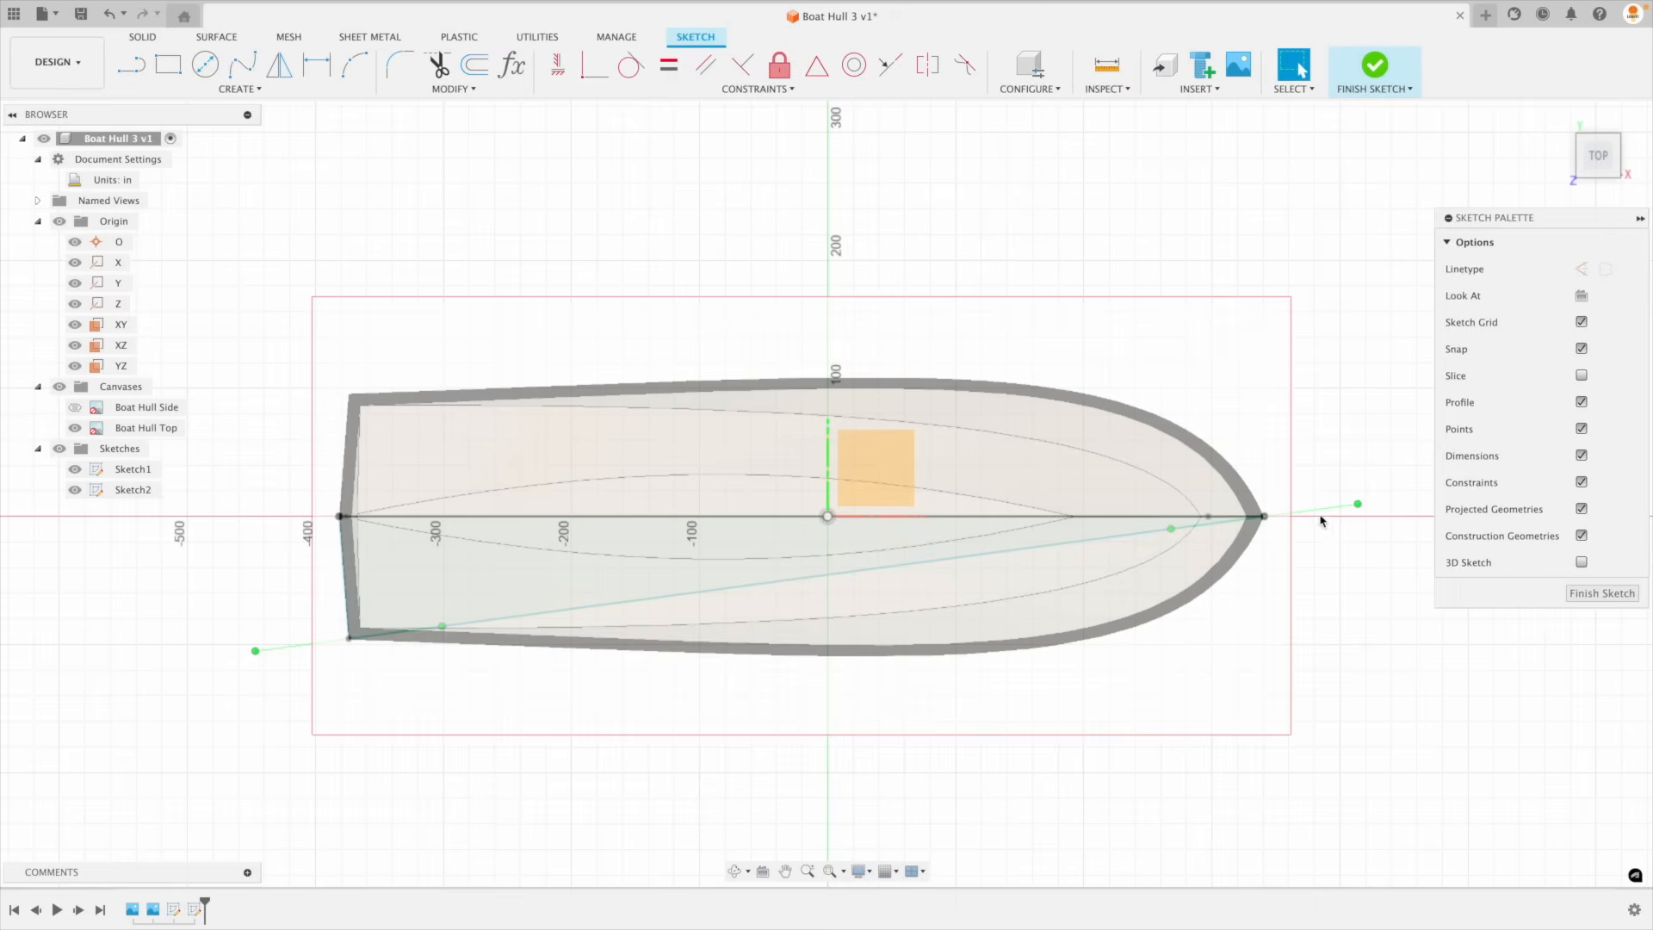
Step: Adjust the spline's bow and stern tangent handles to follow the canvas hull's outer edge, and finish the sketch
mouse_move(1360, 506)
left_mouse_down()
mouse_move(1314, 468)
mouse_move(1283, 470)
left_mouse_up()
left_click(481, 652)
left_click_drag(480, 650, 509, 645)
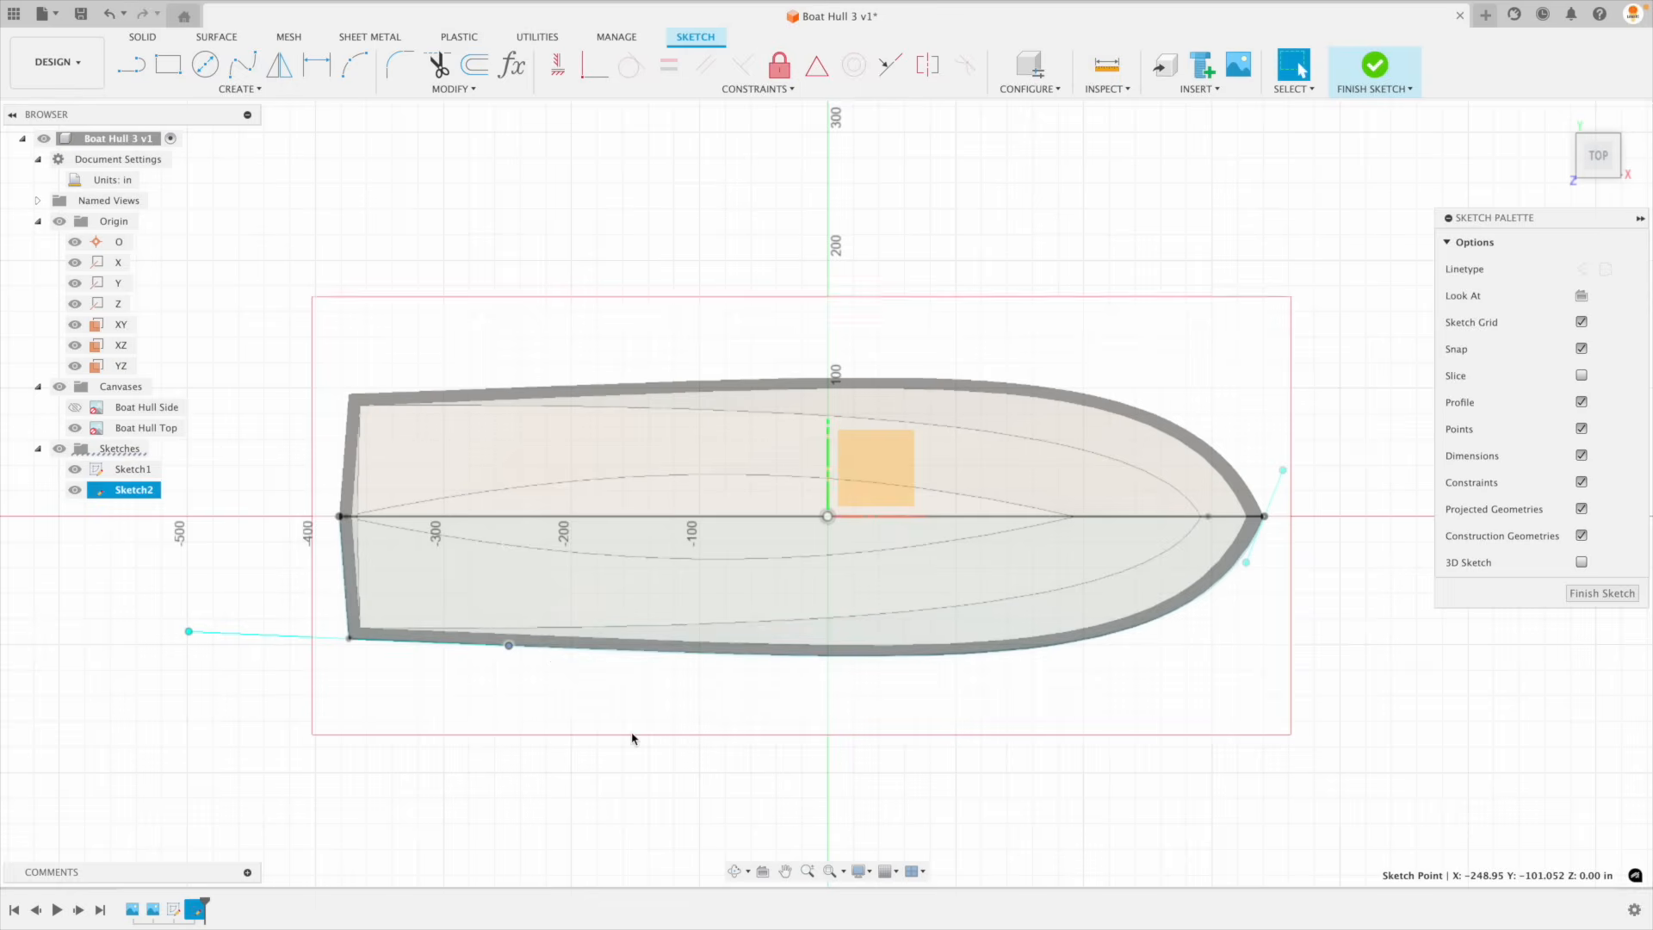
left_click(1598, 594)
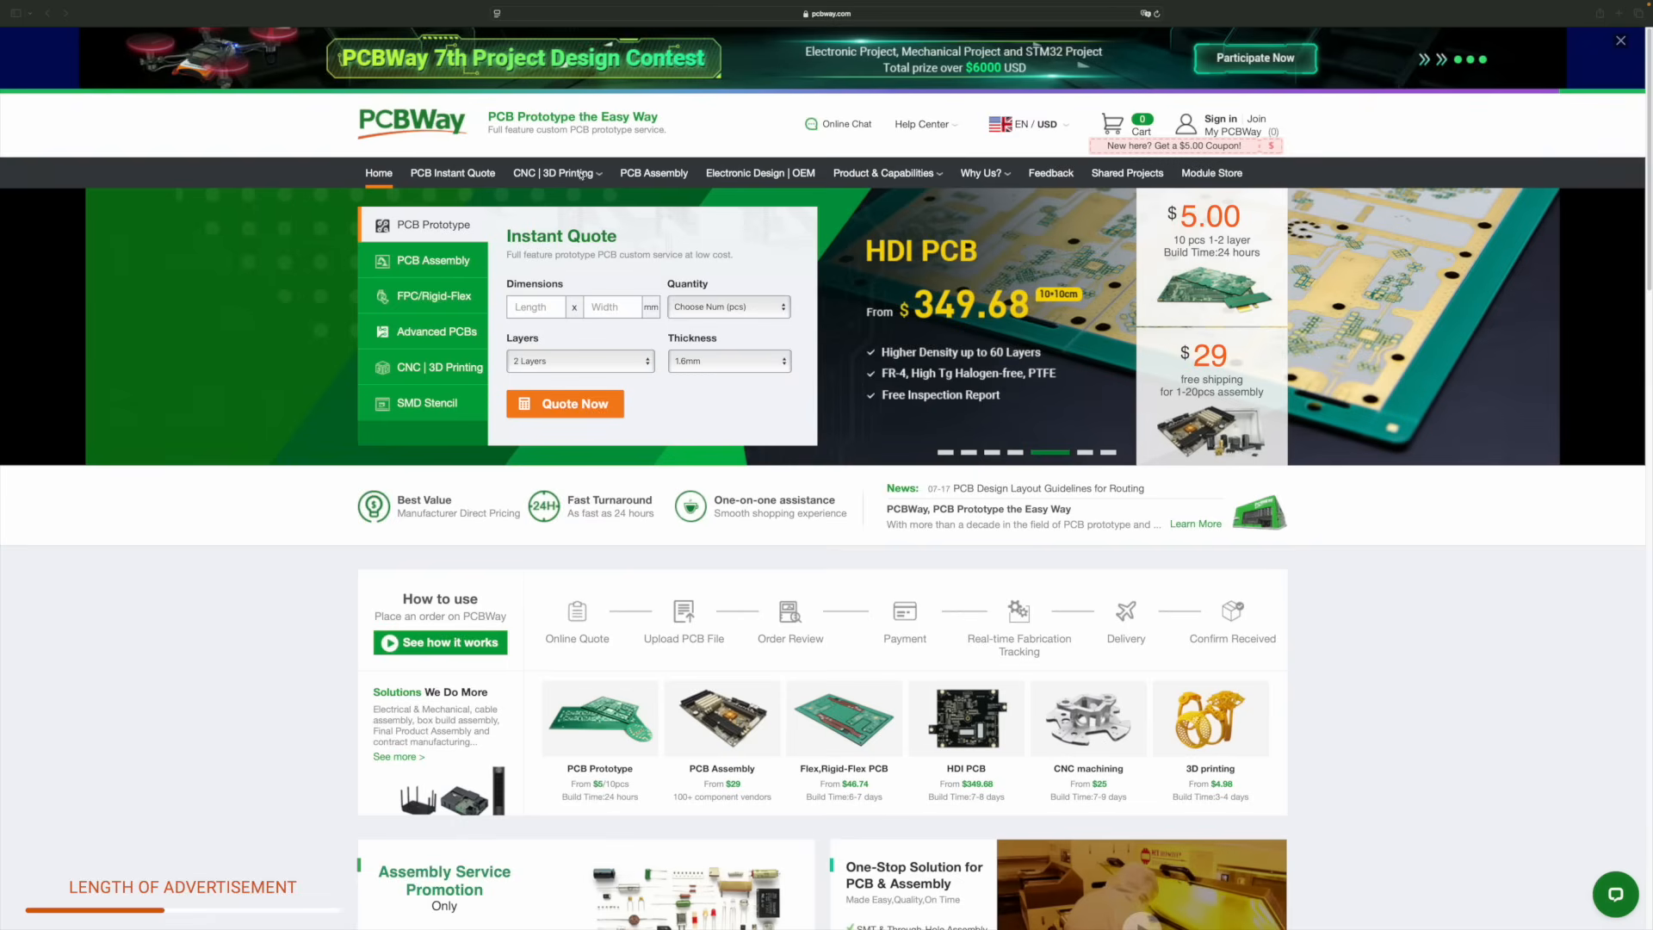
Step: Open the 3D Printing services on the PCBWay website
mouse_move(558, 173)
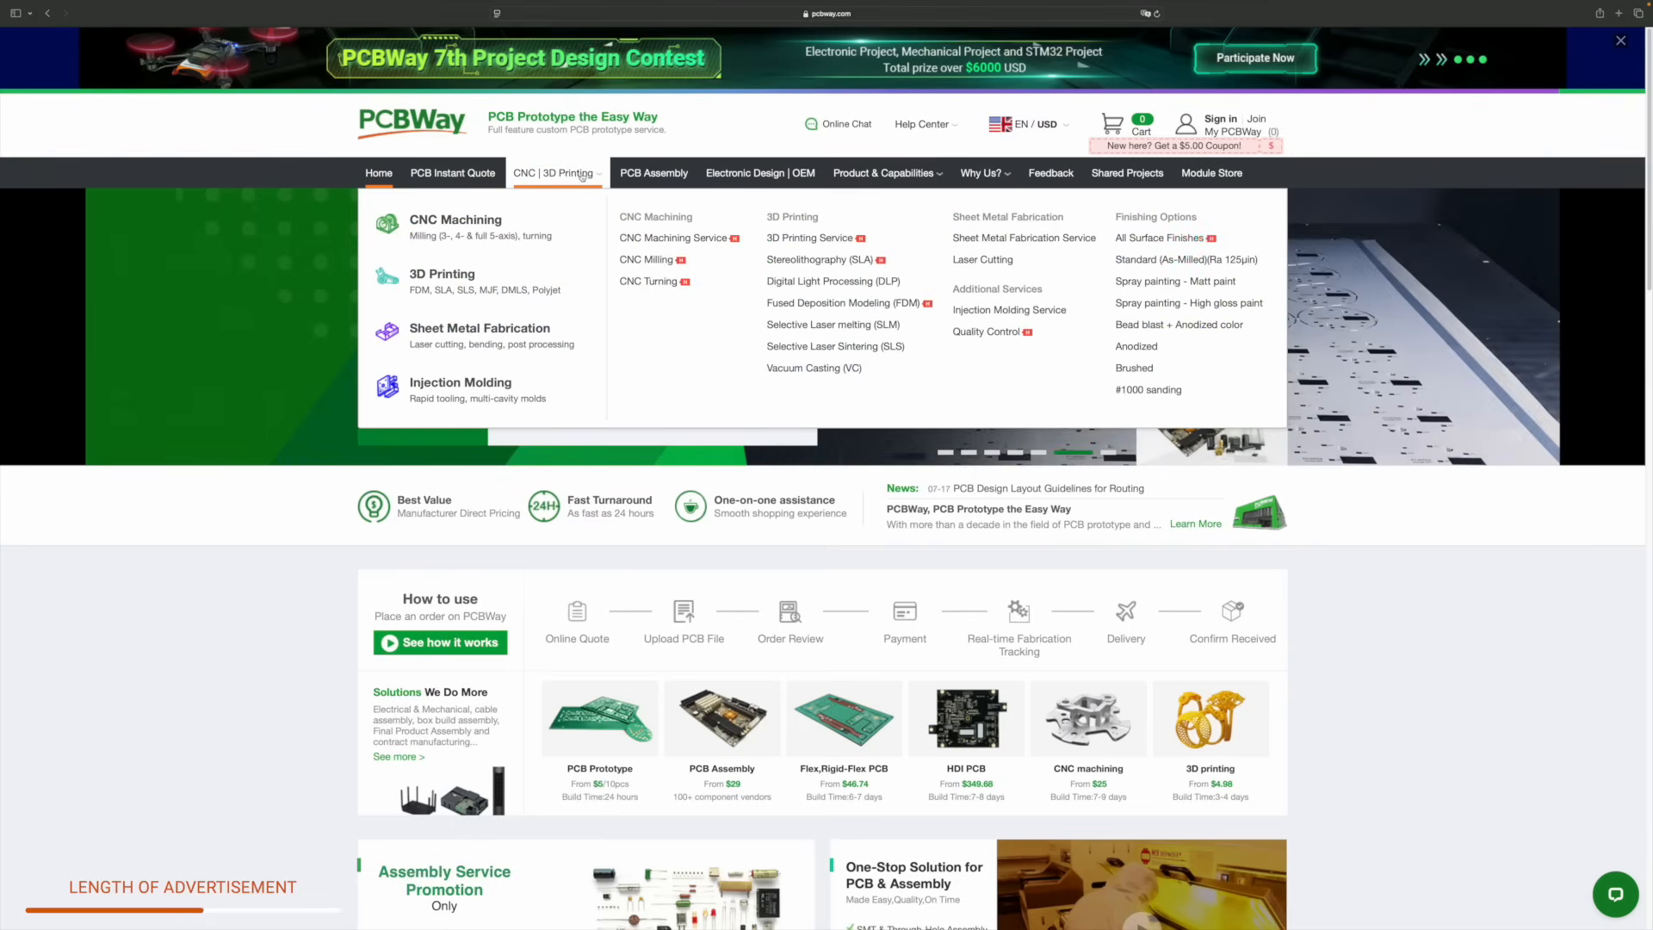
left_click(475, 282)
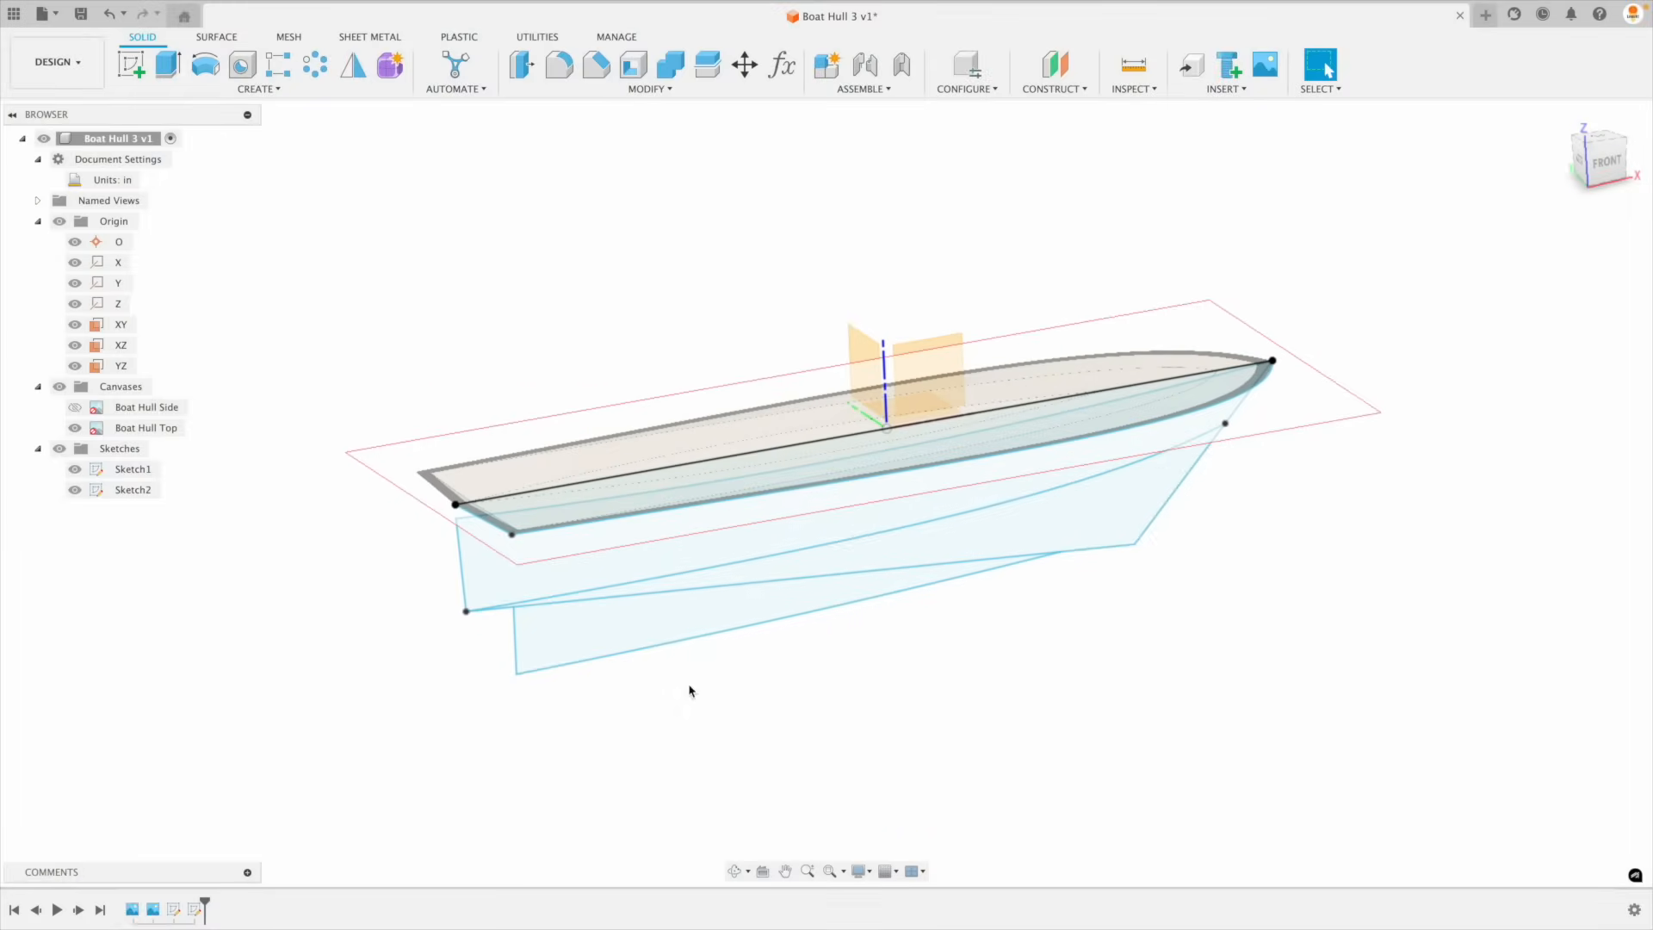
Step: Rename Sketch1 as Side Main
left_click(113, 471)
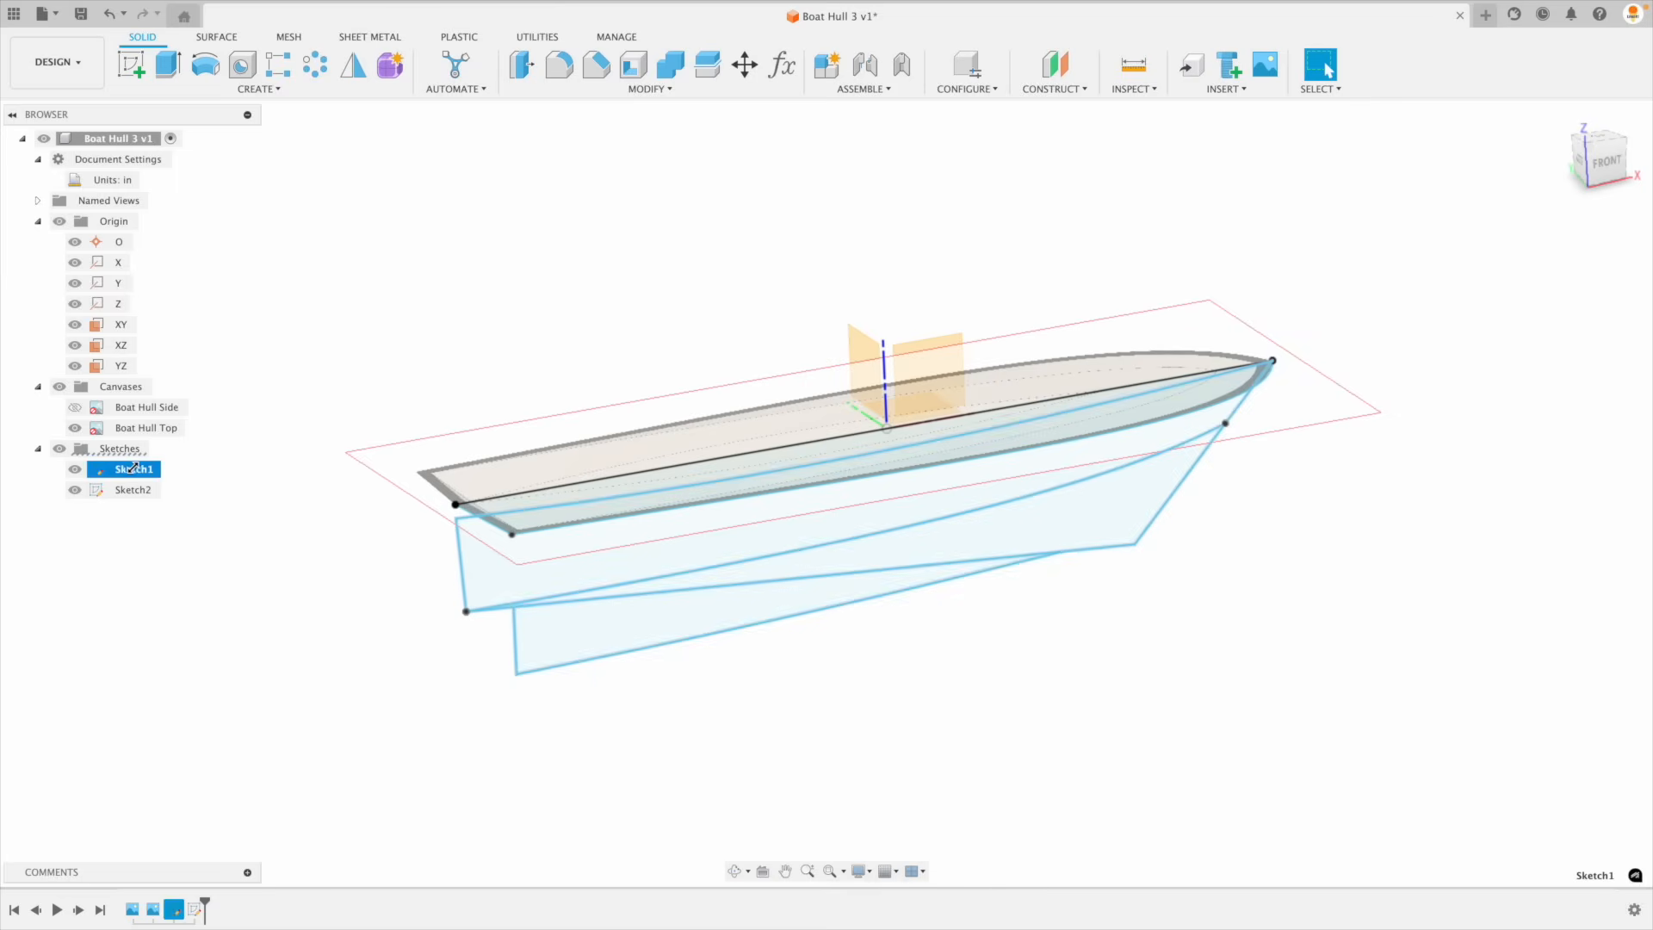
double_click(126, 468)
type("Side Main")
key("Return")
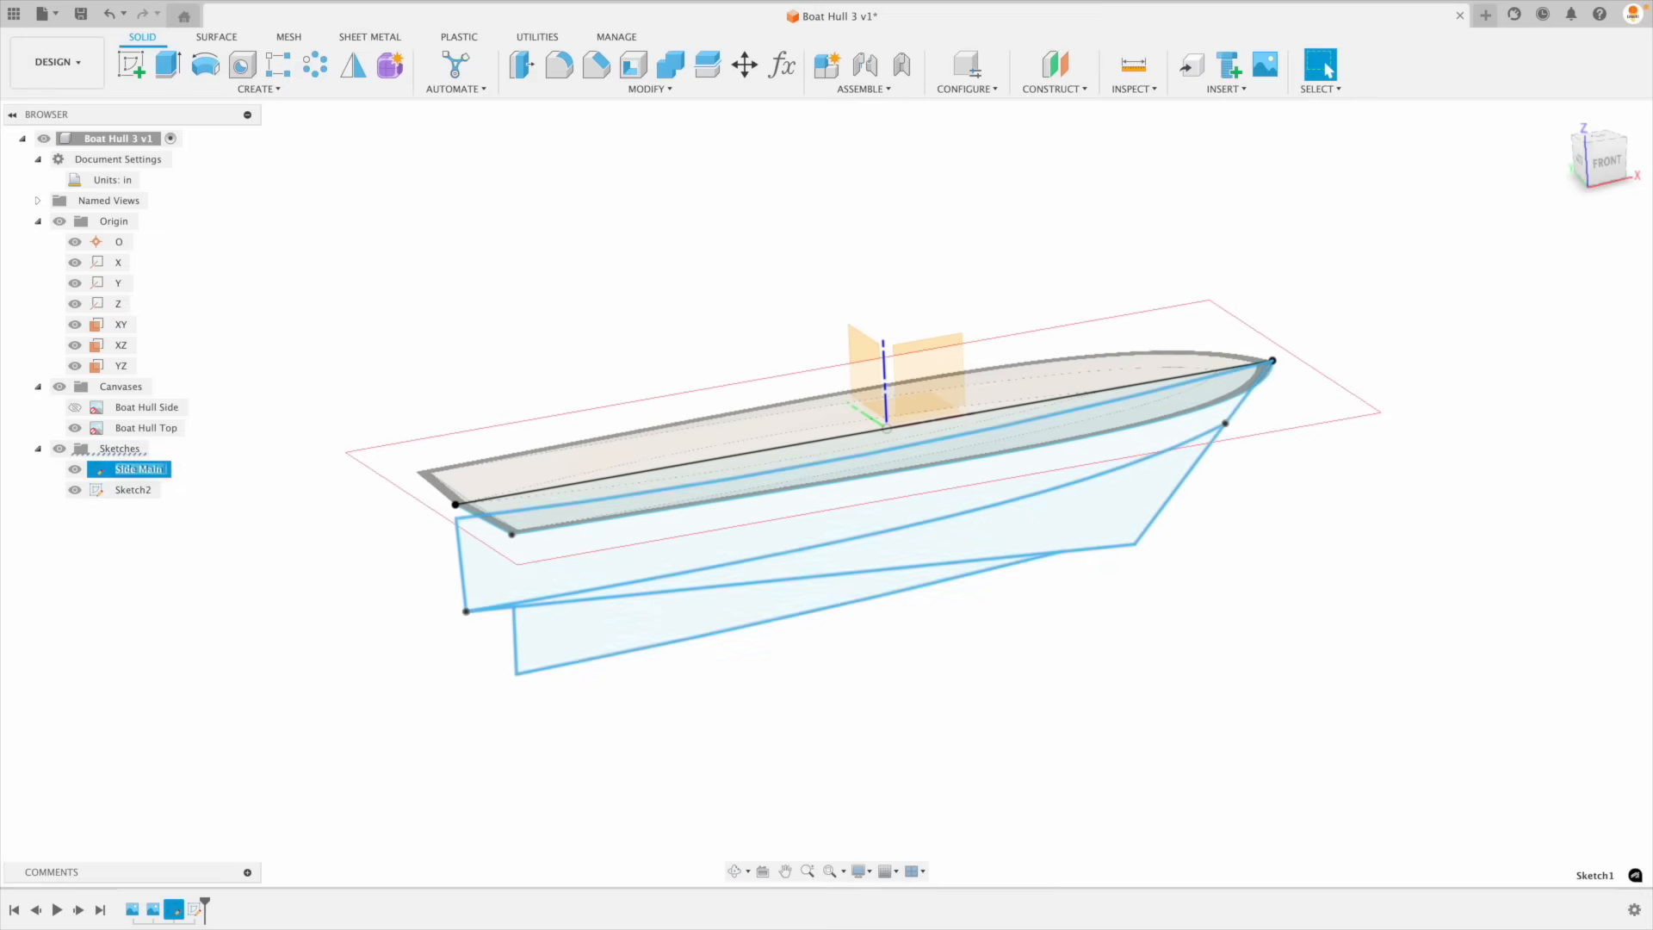
Step: Rename Sketch2 as Top L1 and clear the selection
left_click(112, 494)
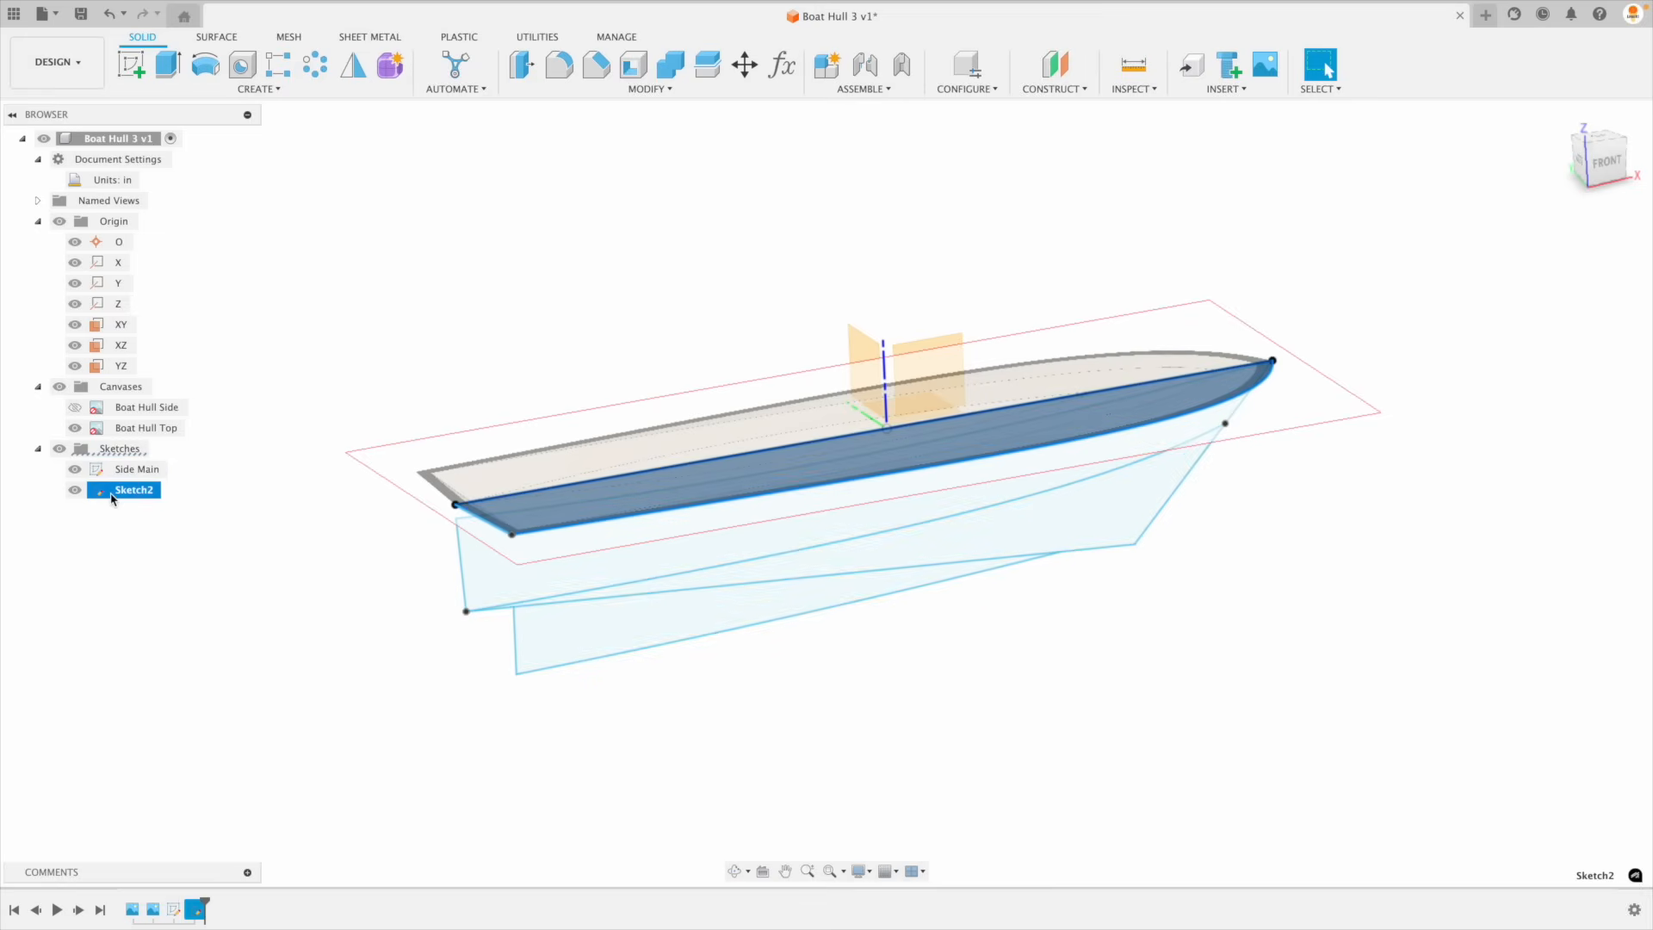
left_click(625, 493)
left_click(122, 497)
left_click(123, 495)
key("Return")
left_click(535, 267)
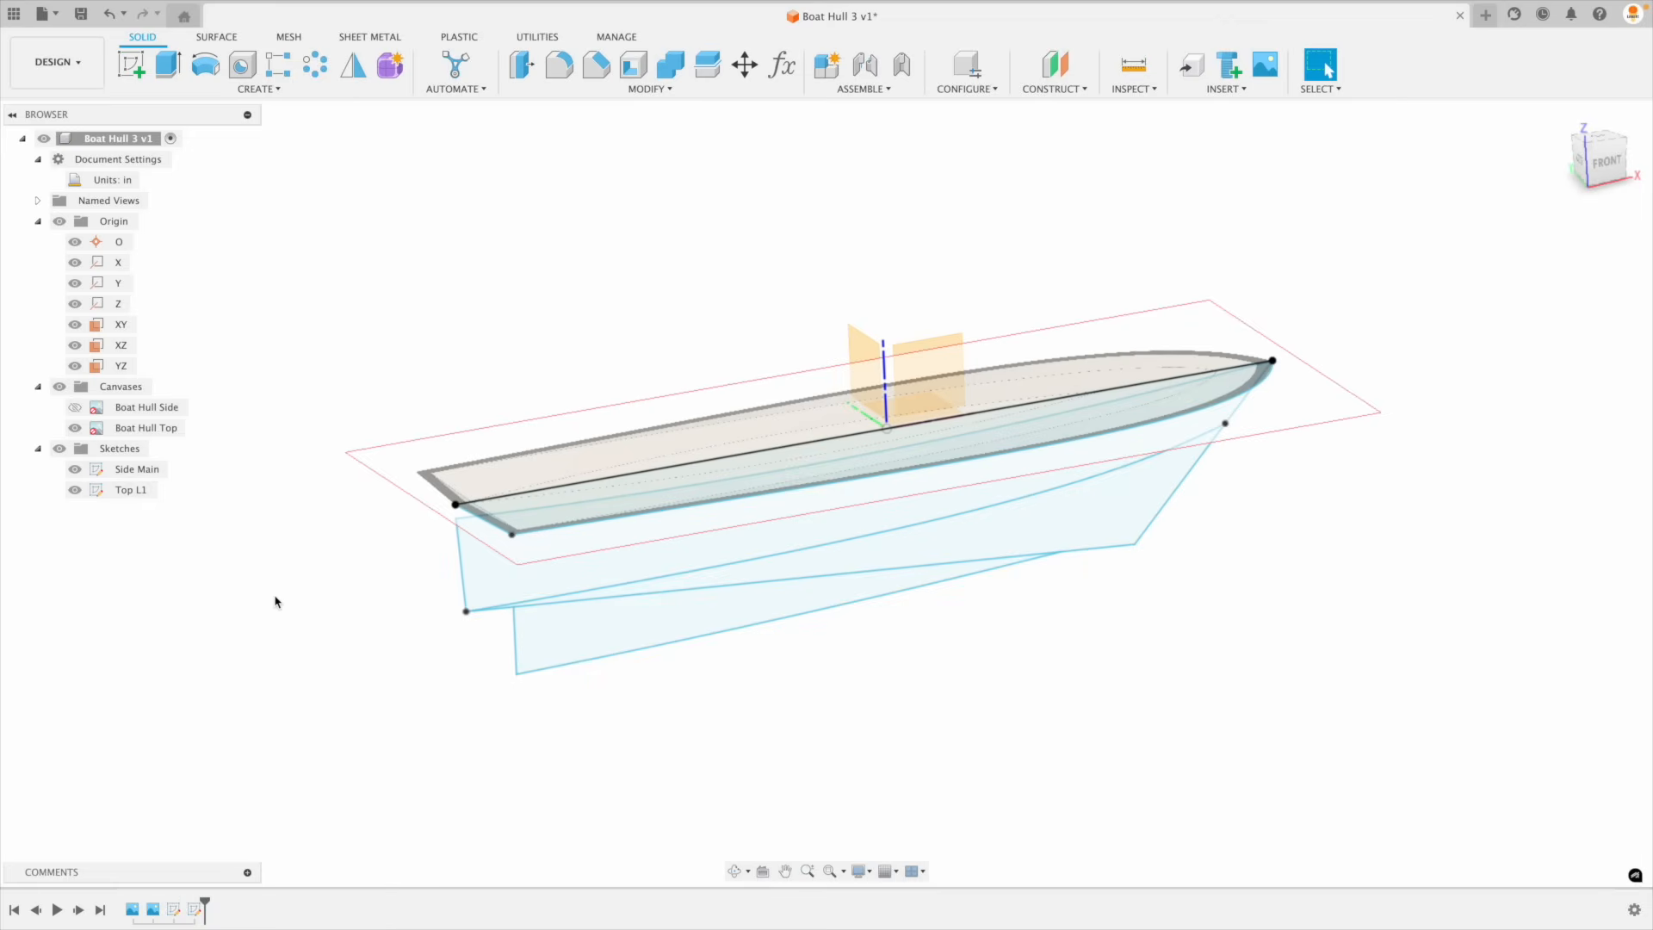
left_click(134, 490)
left_click(210, 649)
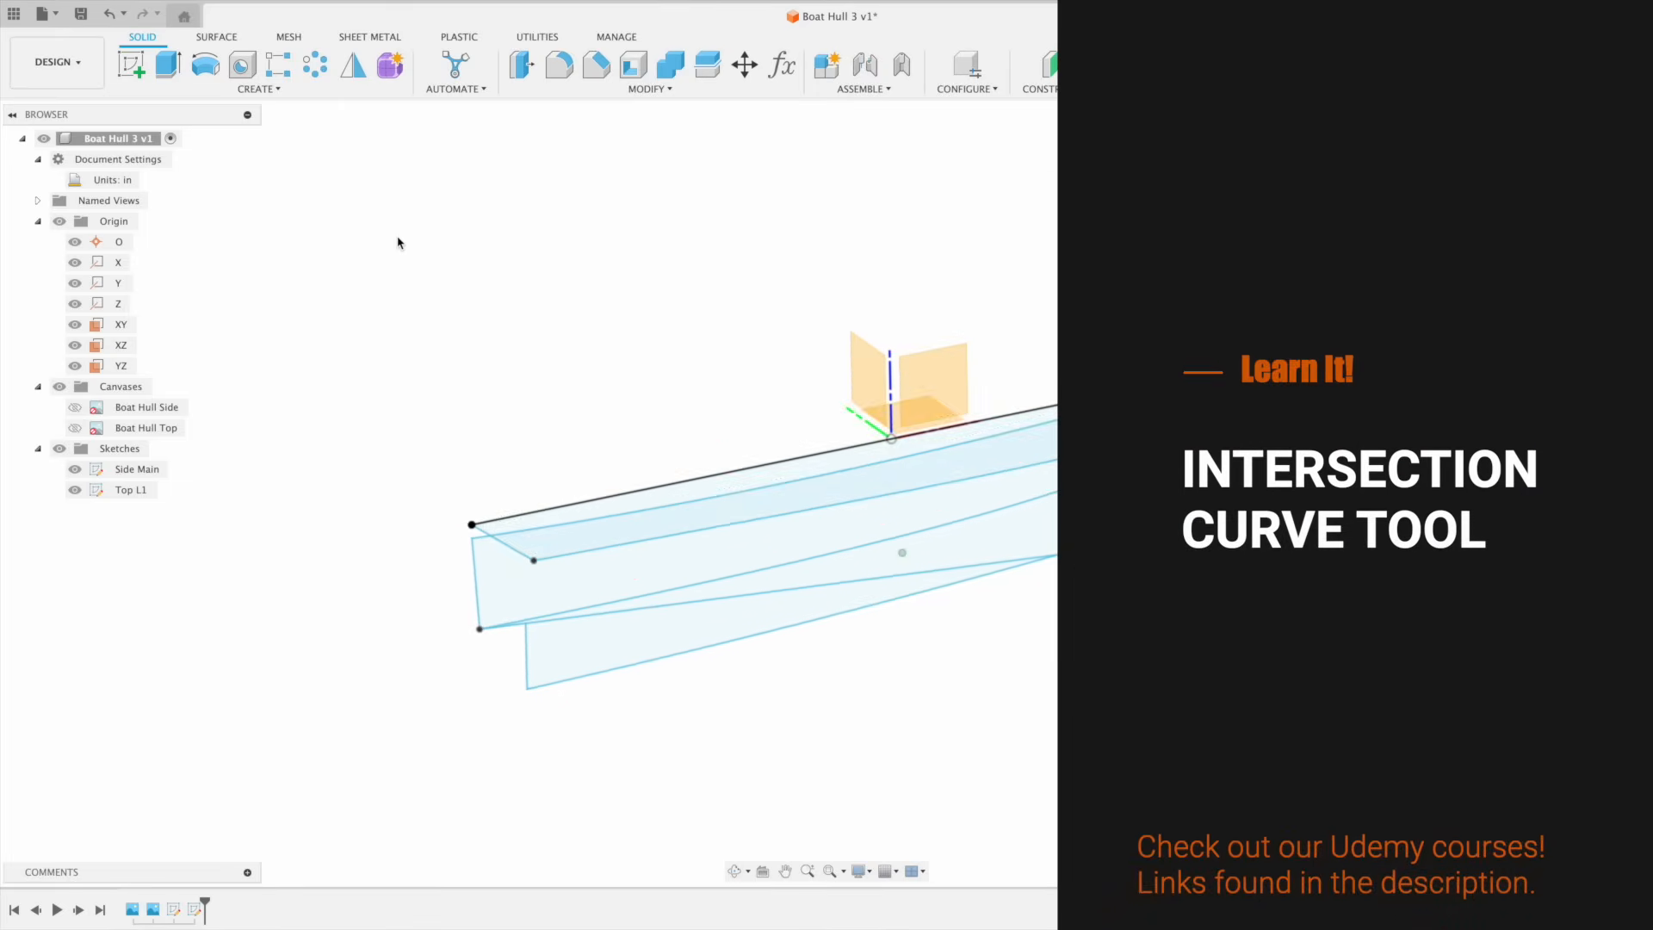
middle_click_drag(397, 242, 1030, 465, "shift")
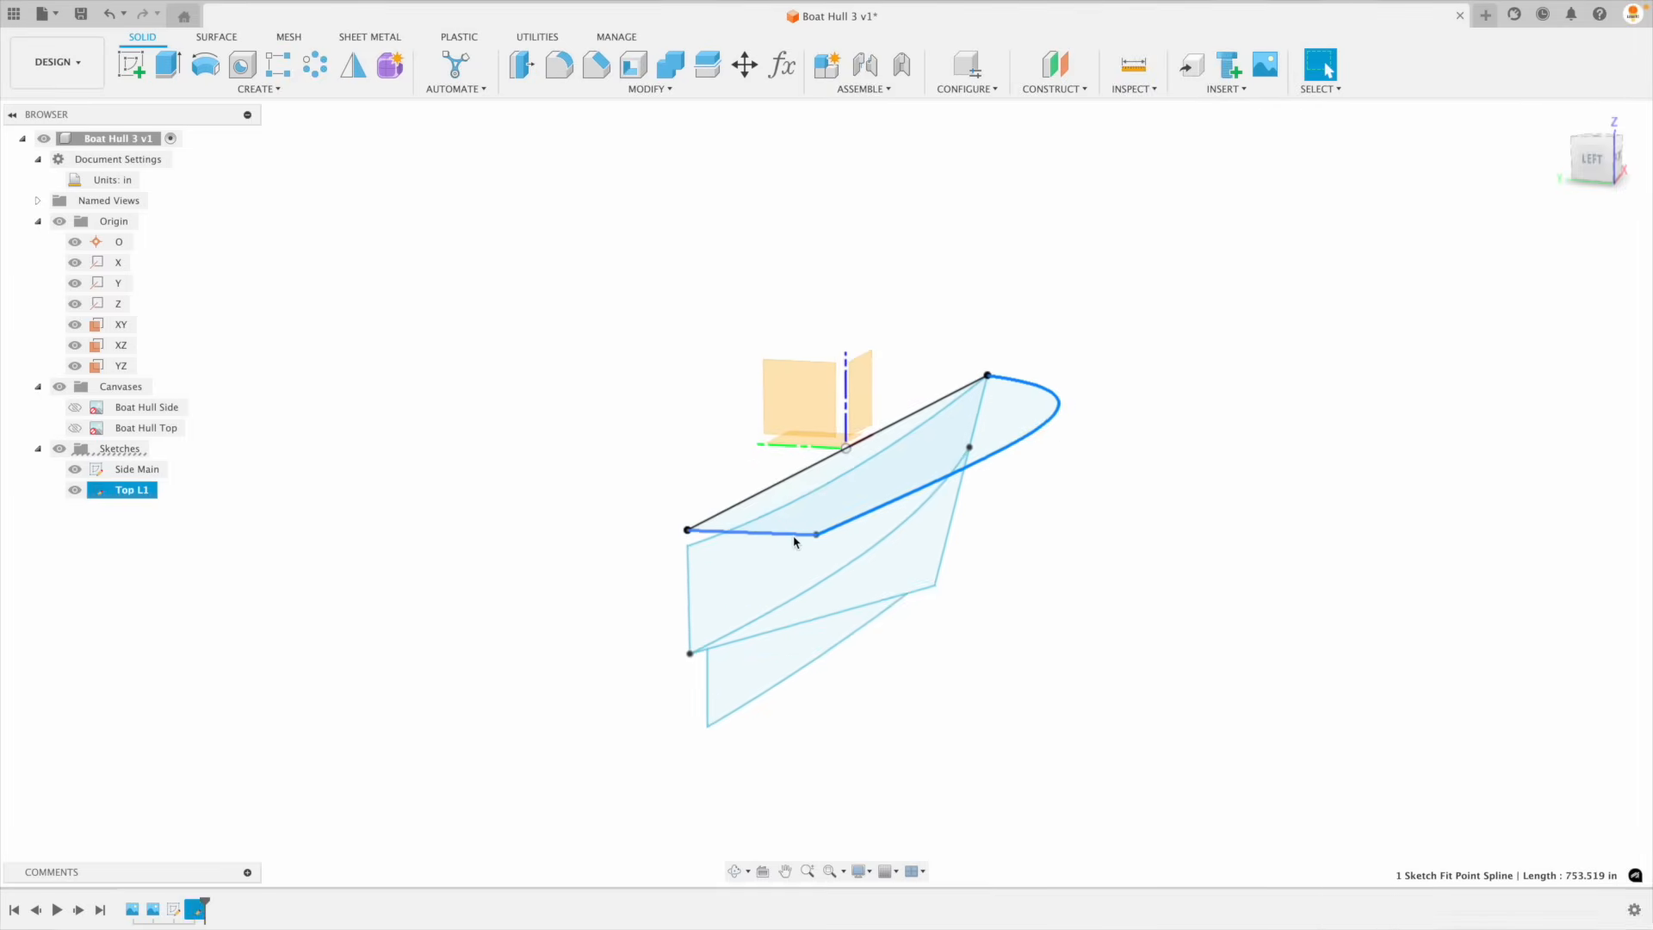
left_click(795, 540)
mouse_move(846, 480)
middle_mouse_down("shift")
mouse_move(731, 550)
mouse_move(725, 514)
middle_mouse_up("shift")
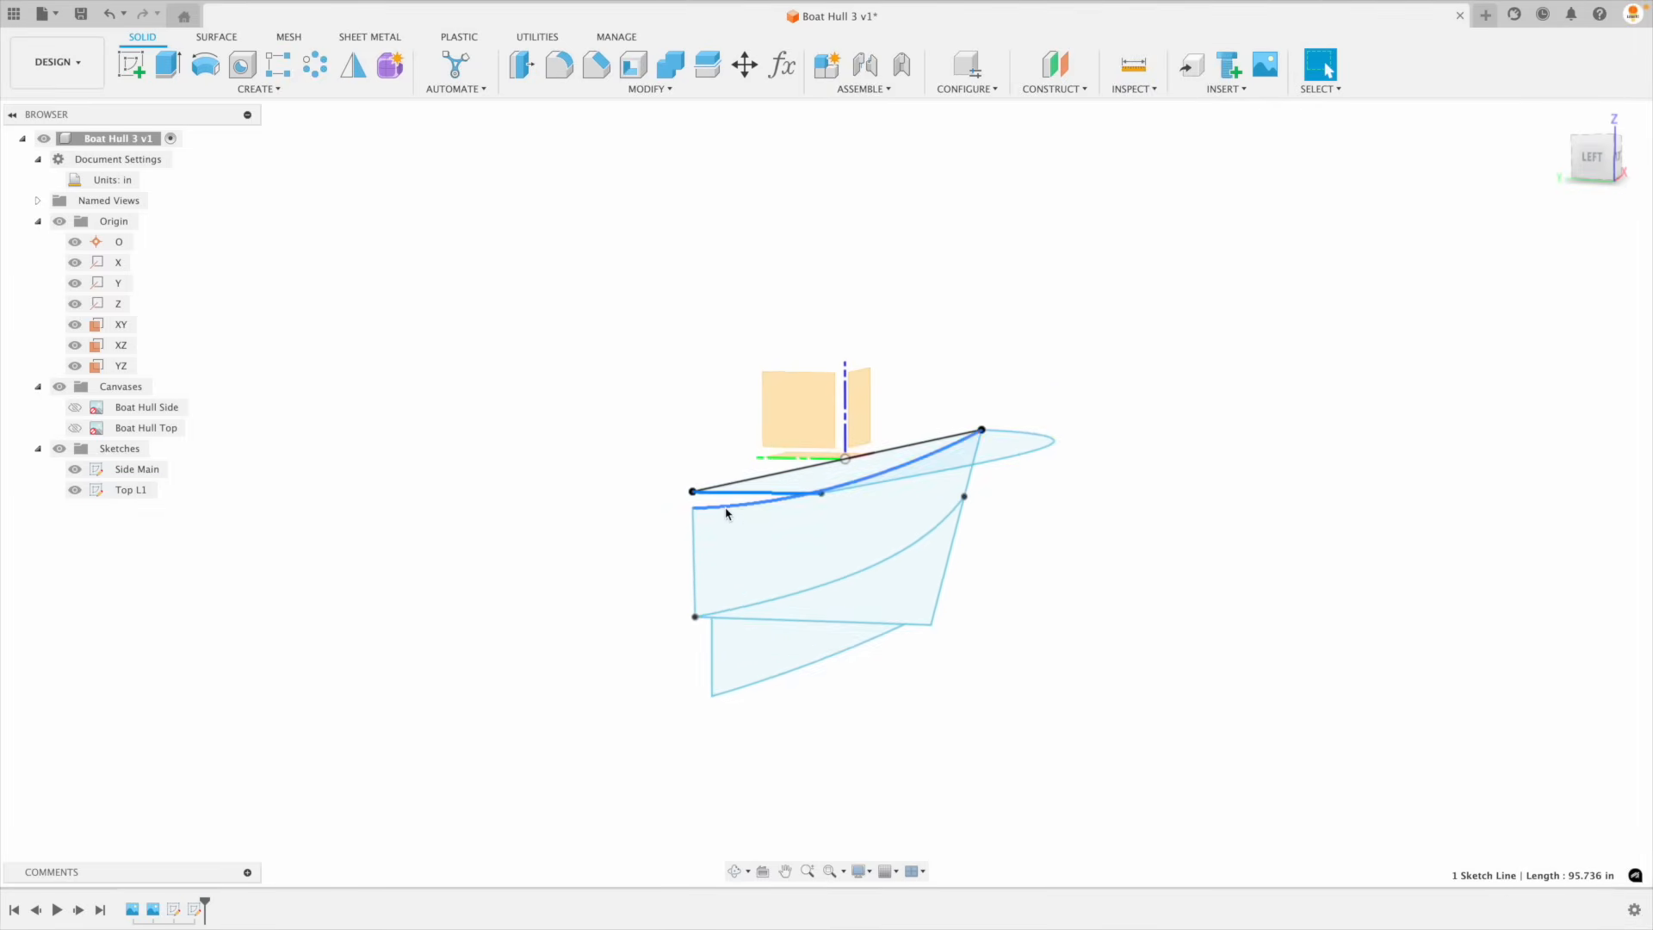
left_click(726, 511)
middle_click_drag(1073, 543, 1110, 527, "shift")
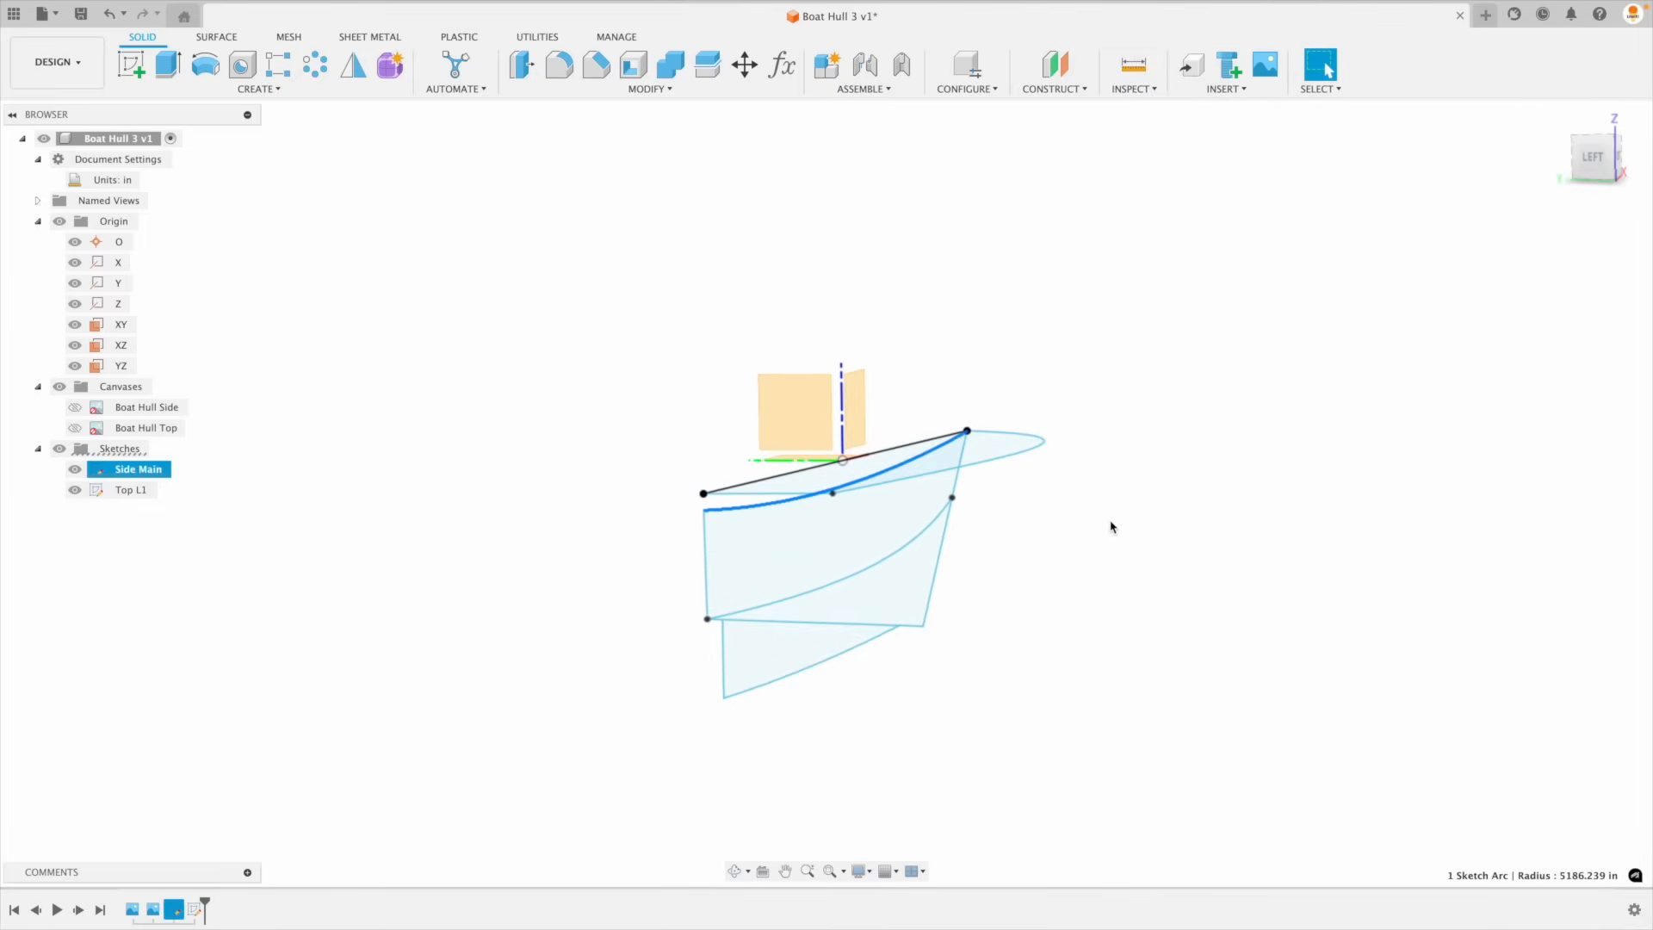
Step: Hide the origin planes and axes, clear the selection and collapse the Origin folder
left_click(61, 222)
left_click(363, 228)
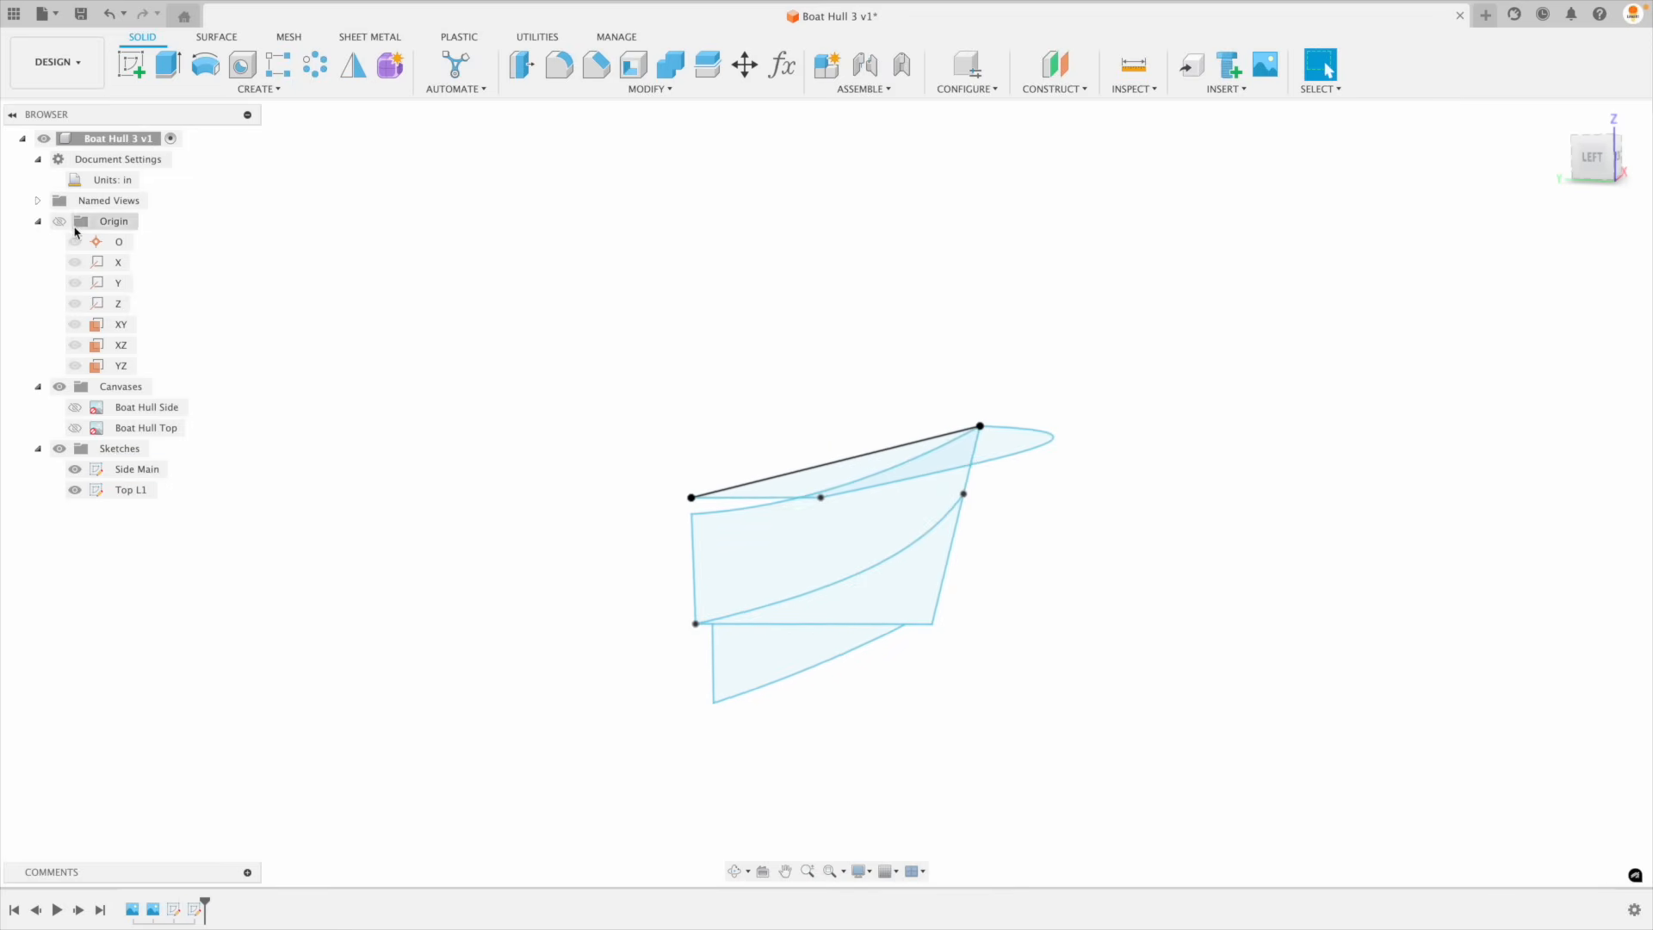
left_click(38, 222)
Step: Start a new sketch on the XZ side plane
mouse_move(652, 230)
middle_mouse_down("shift")
mouse_move(816, 281)
mouse_move(214, 210)
mouse_move(173, 138)
middle_mouse_up("shift")
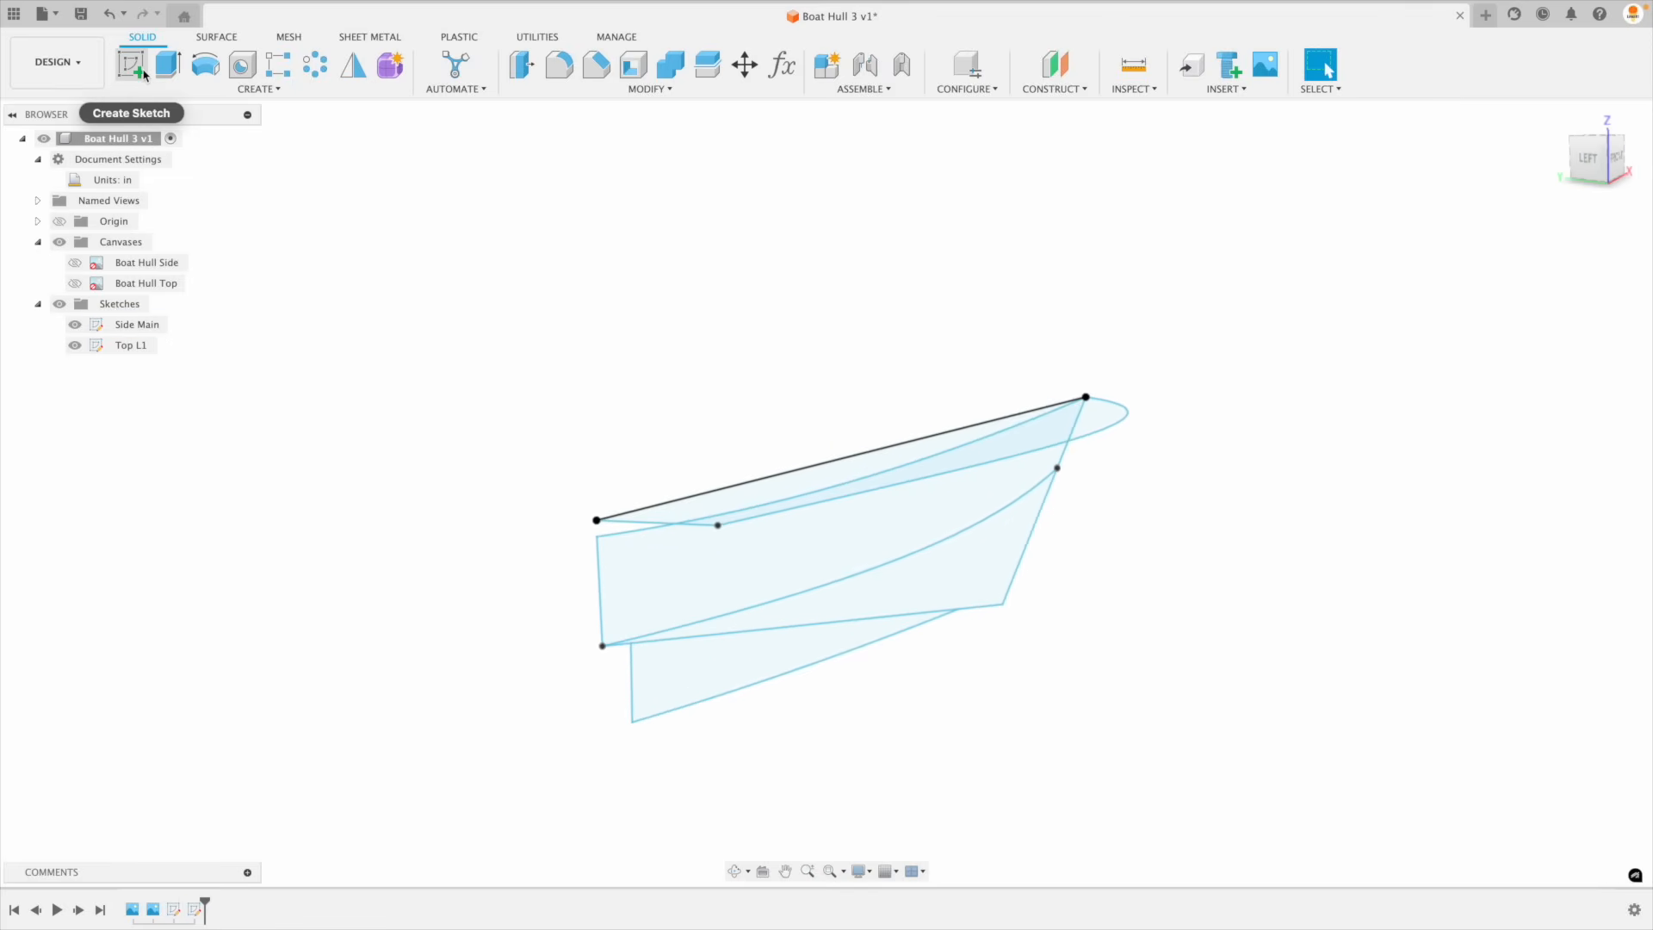
left_click(142, 73)
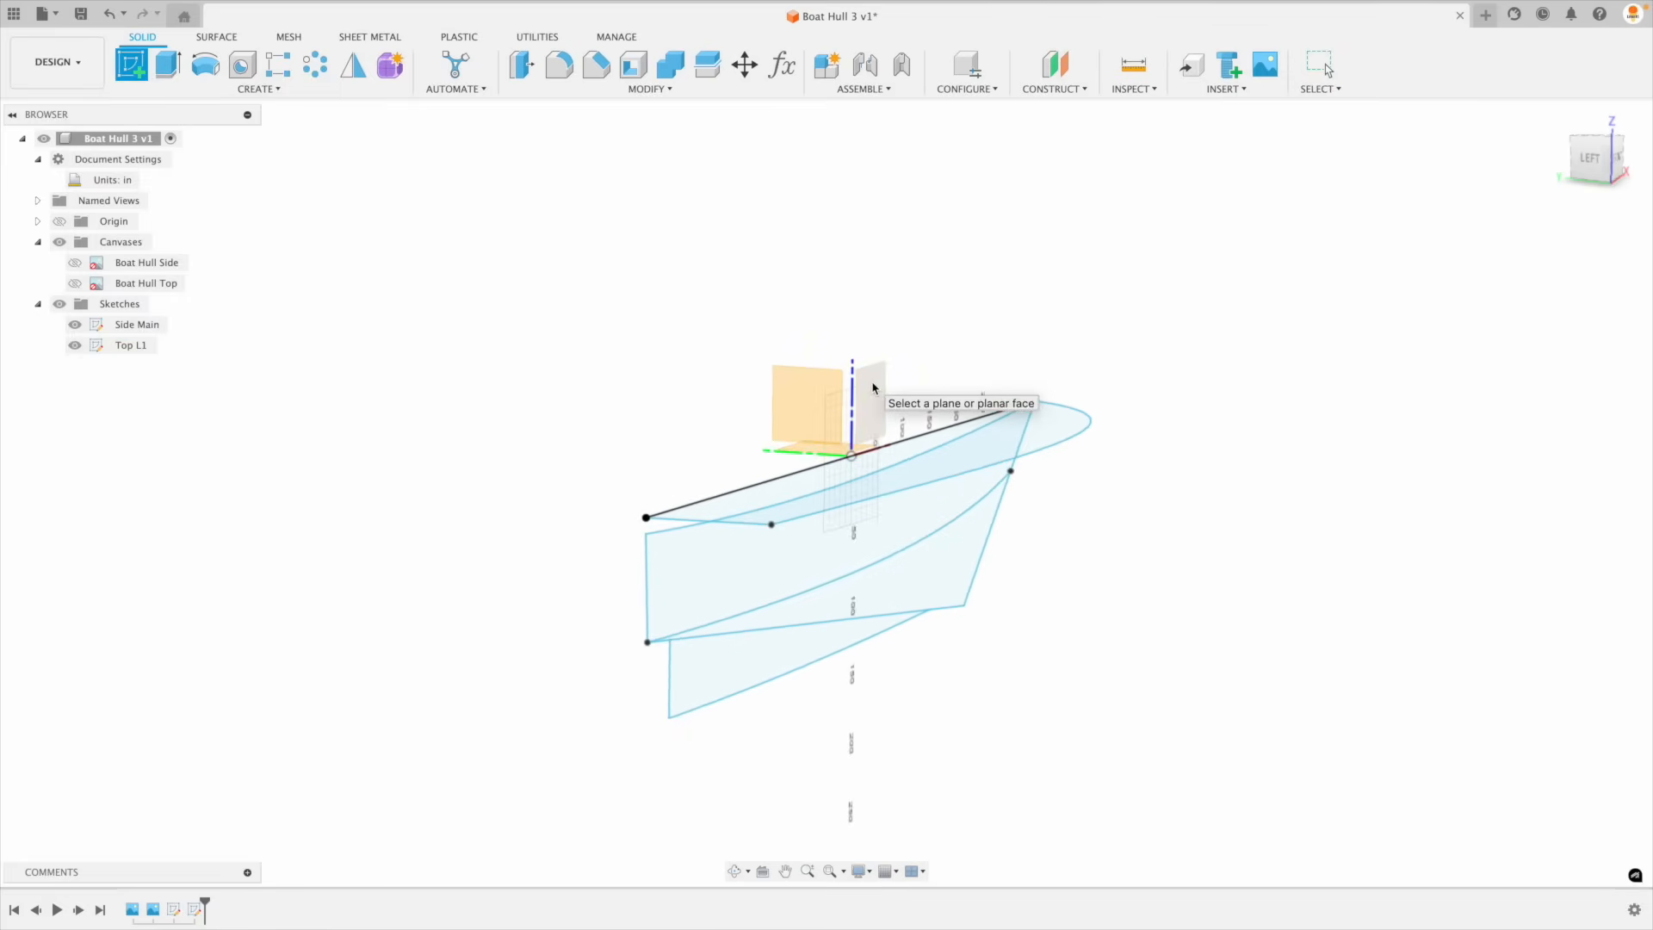
left_click(871, 386)
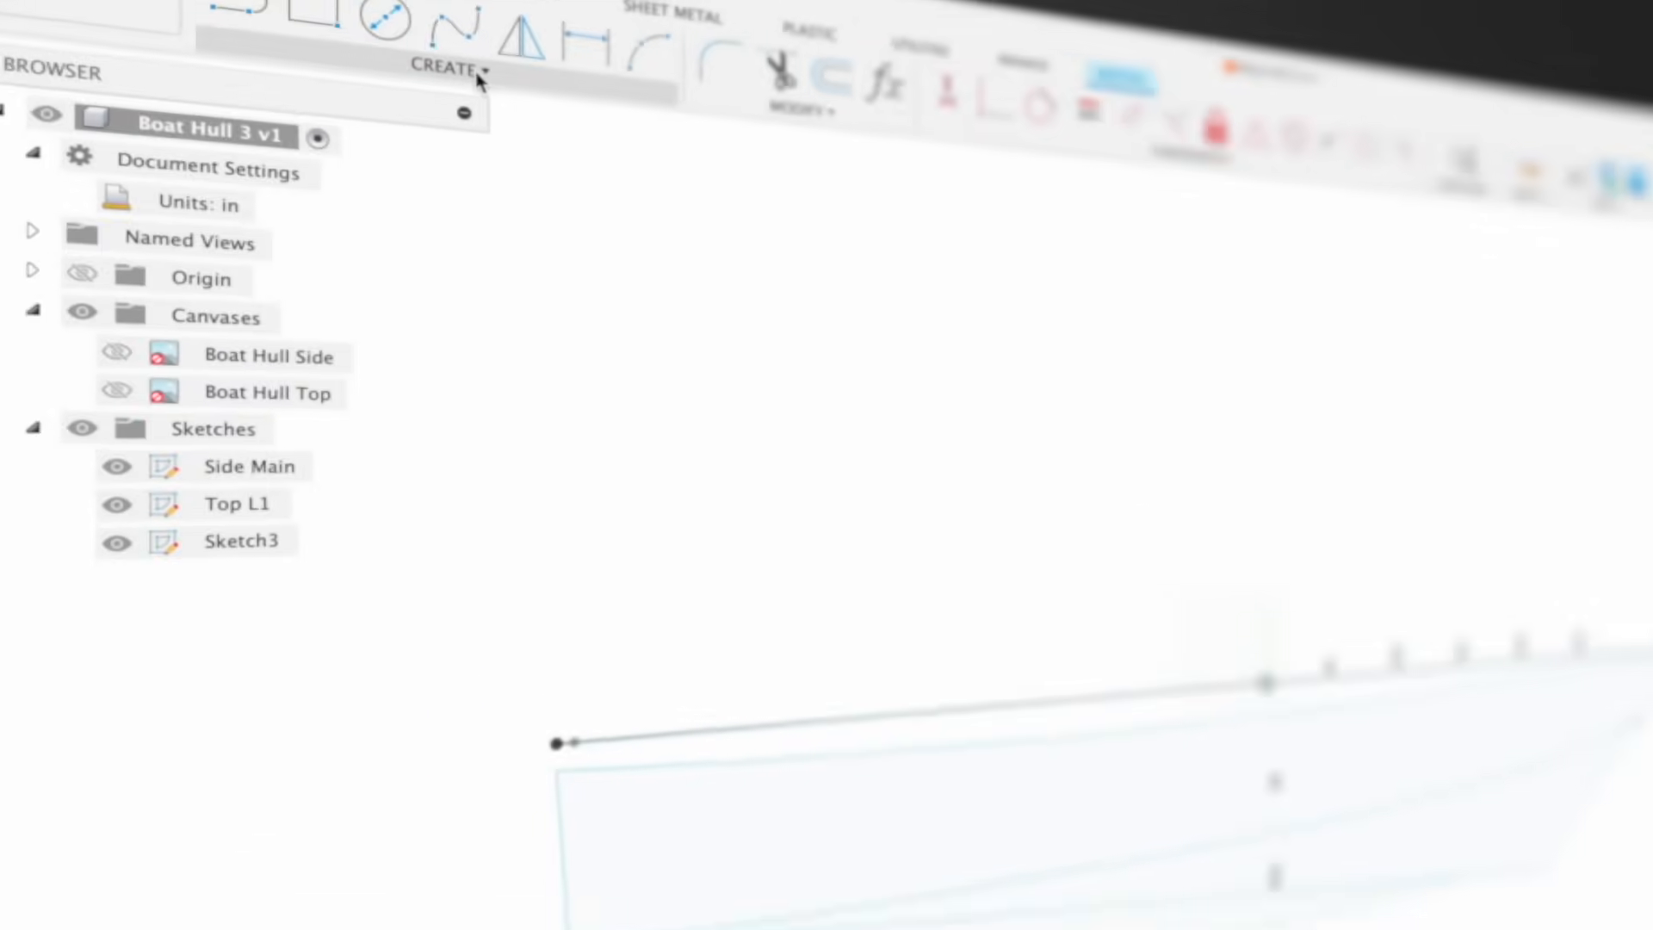
Step: Create a linked intersection curve from the Top L1 outline spline and the upper arc of Side Main
left_click(479, 80)
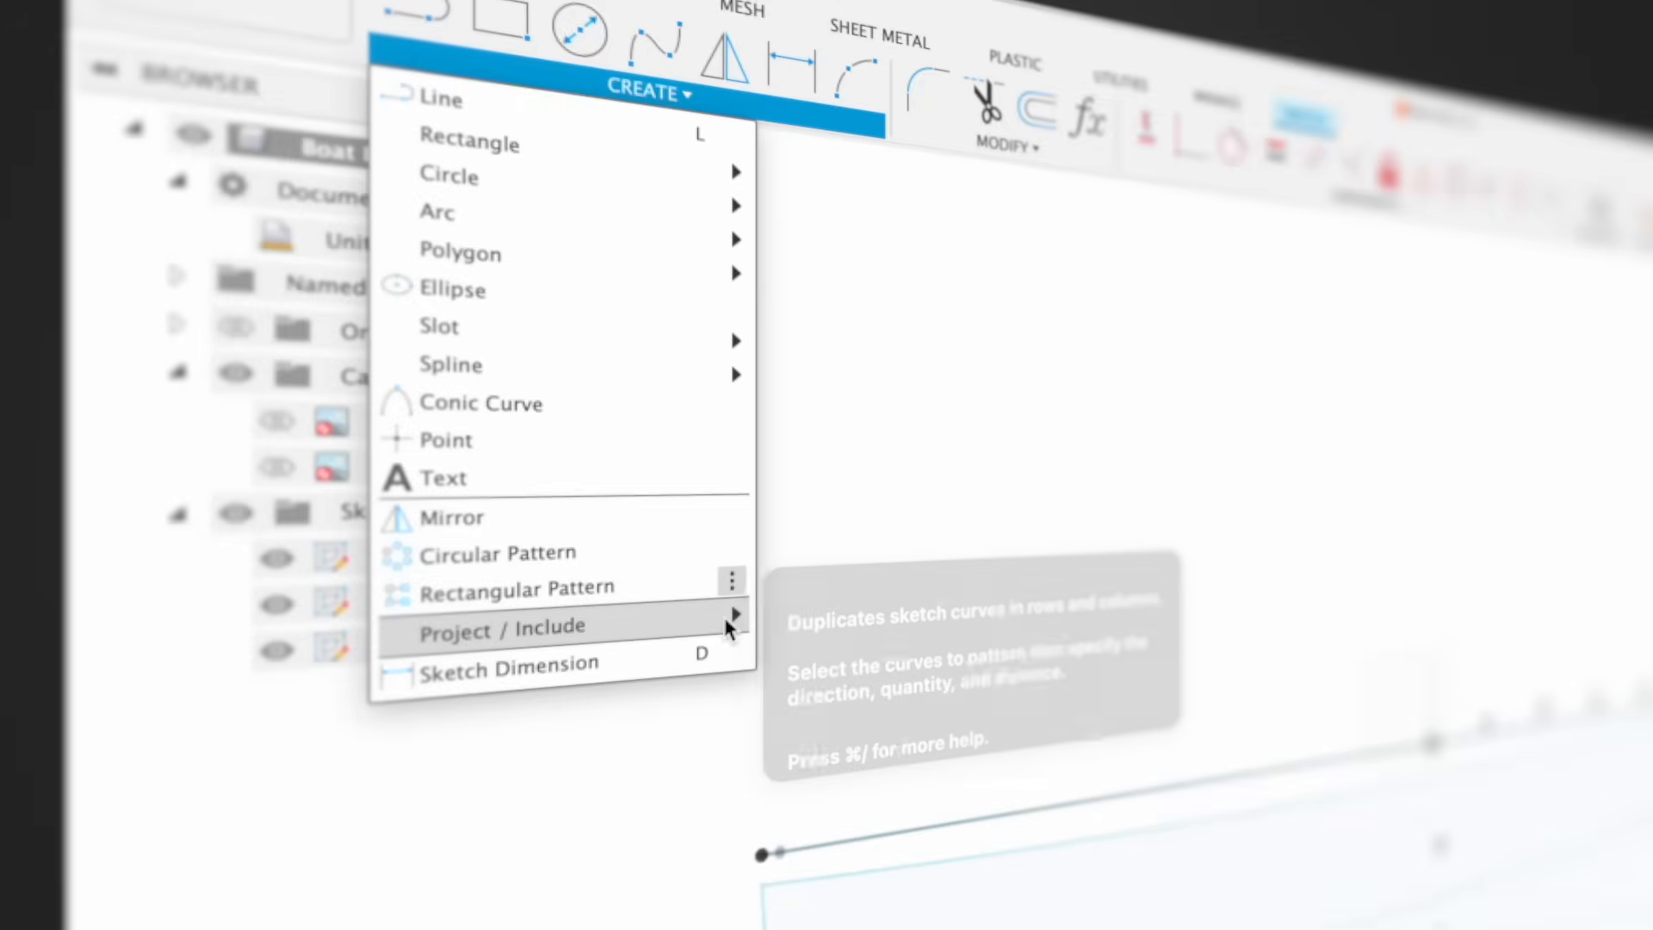
mouse_move(732, 616)
left_click(855, 779)
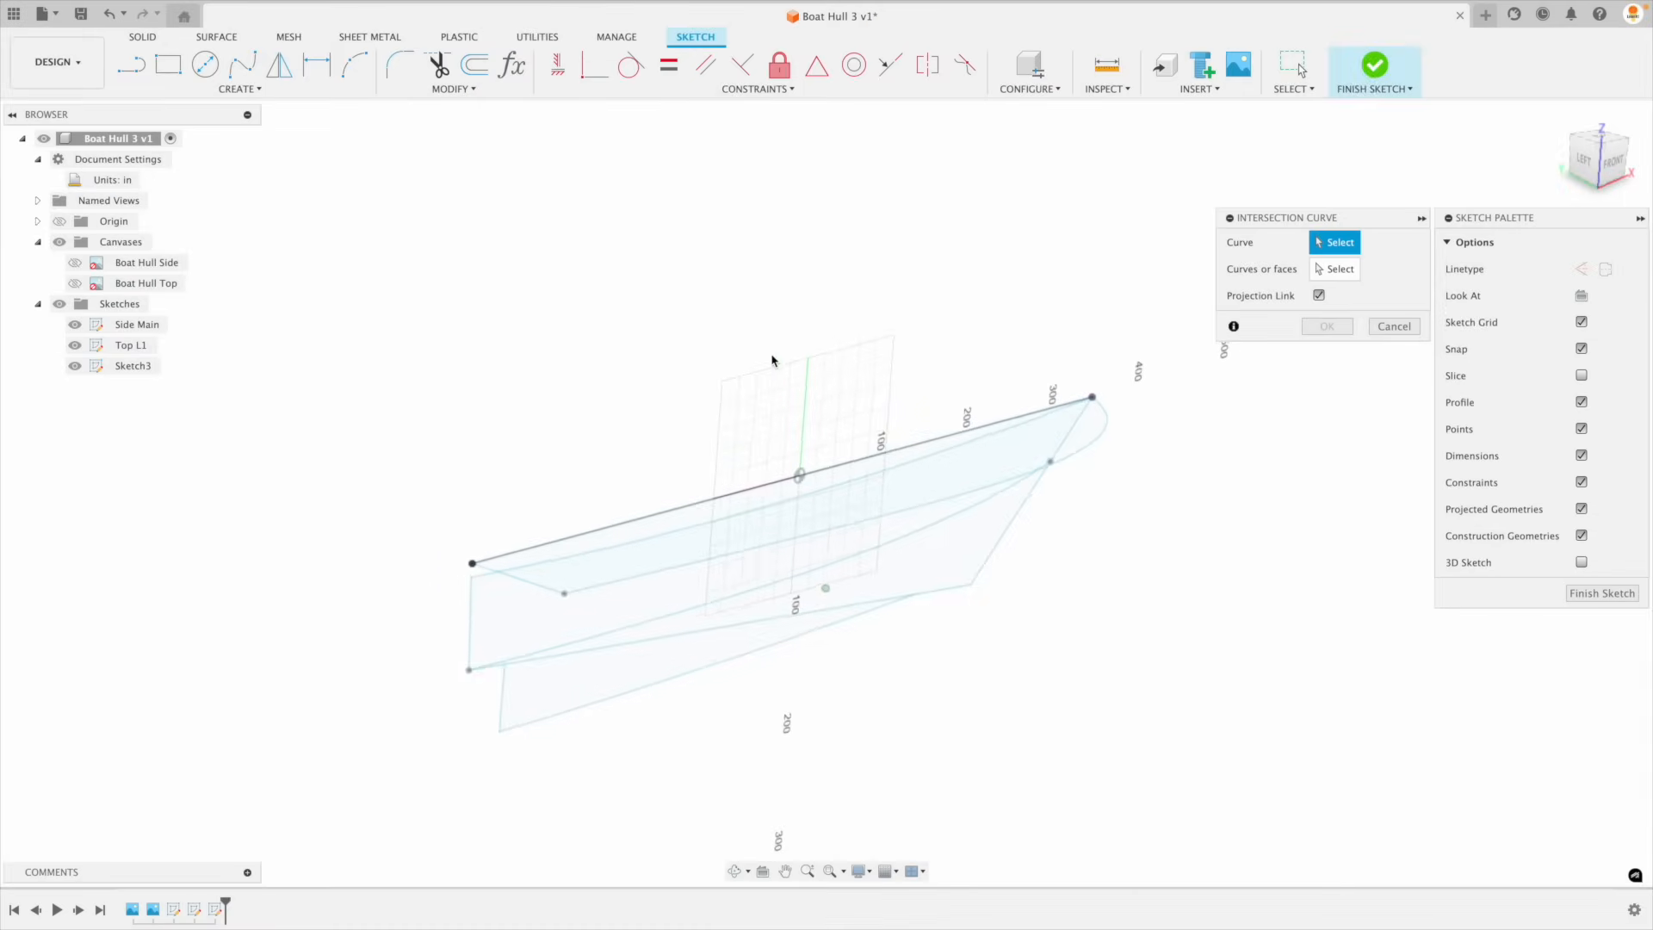
scroll(801, 380, "down", 2)
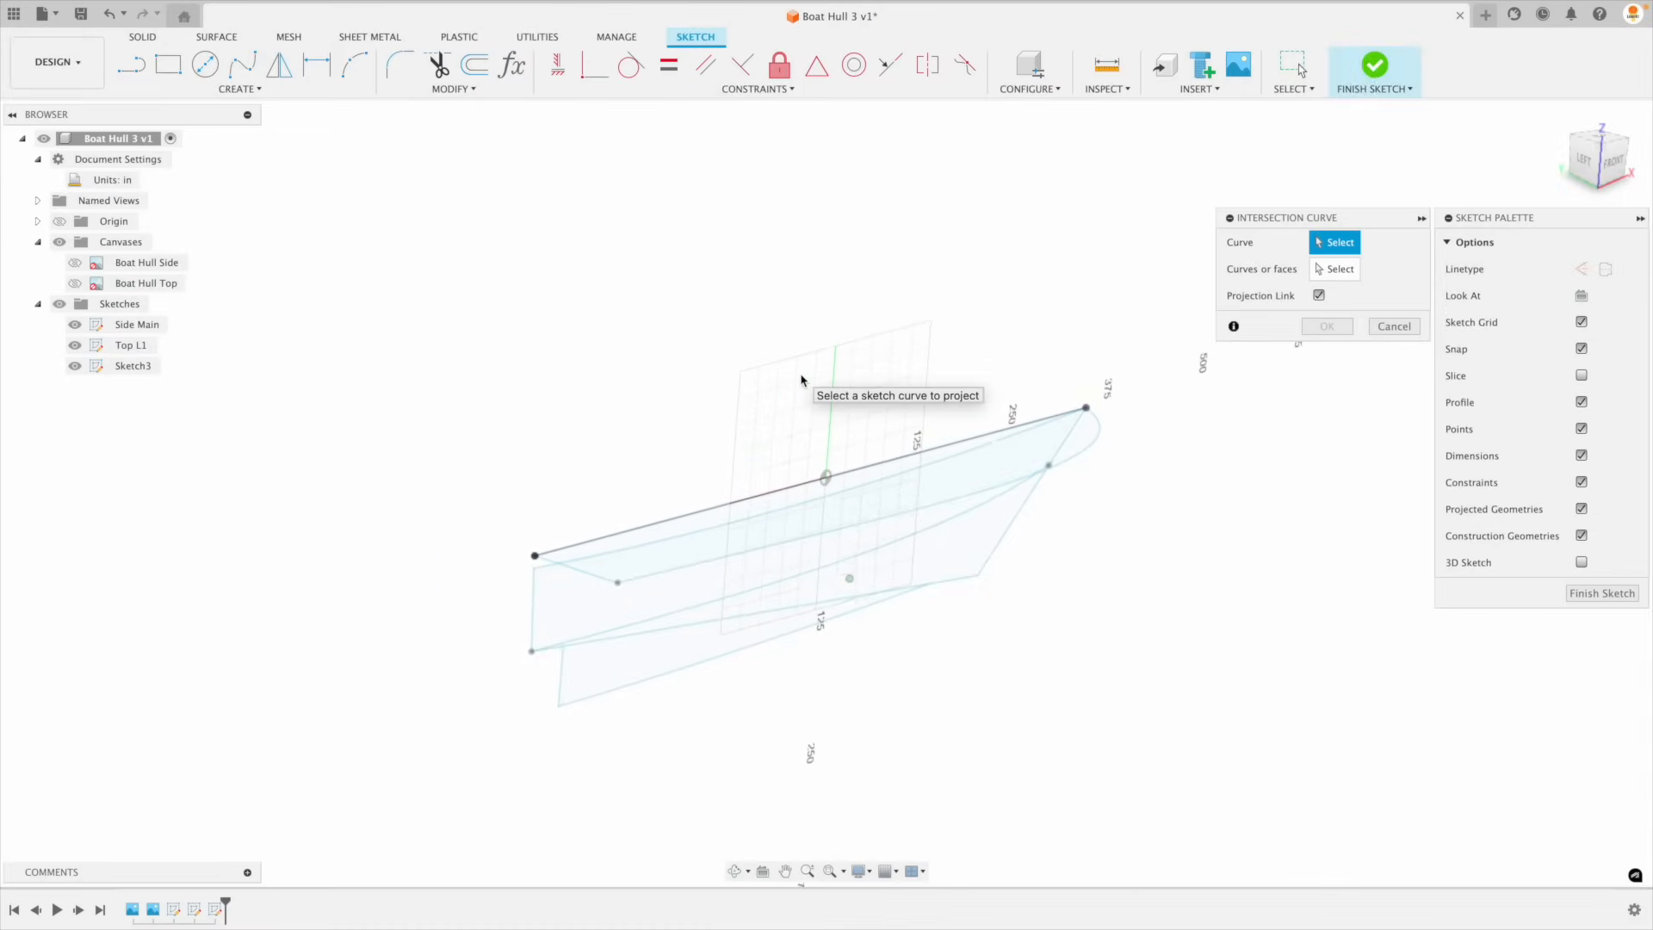
scroll(861, 417, "down", 1)
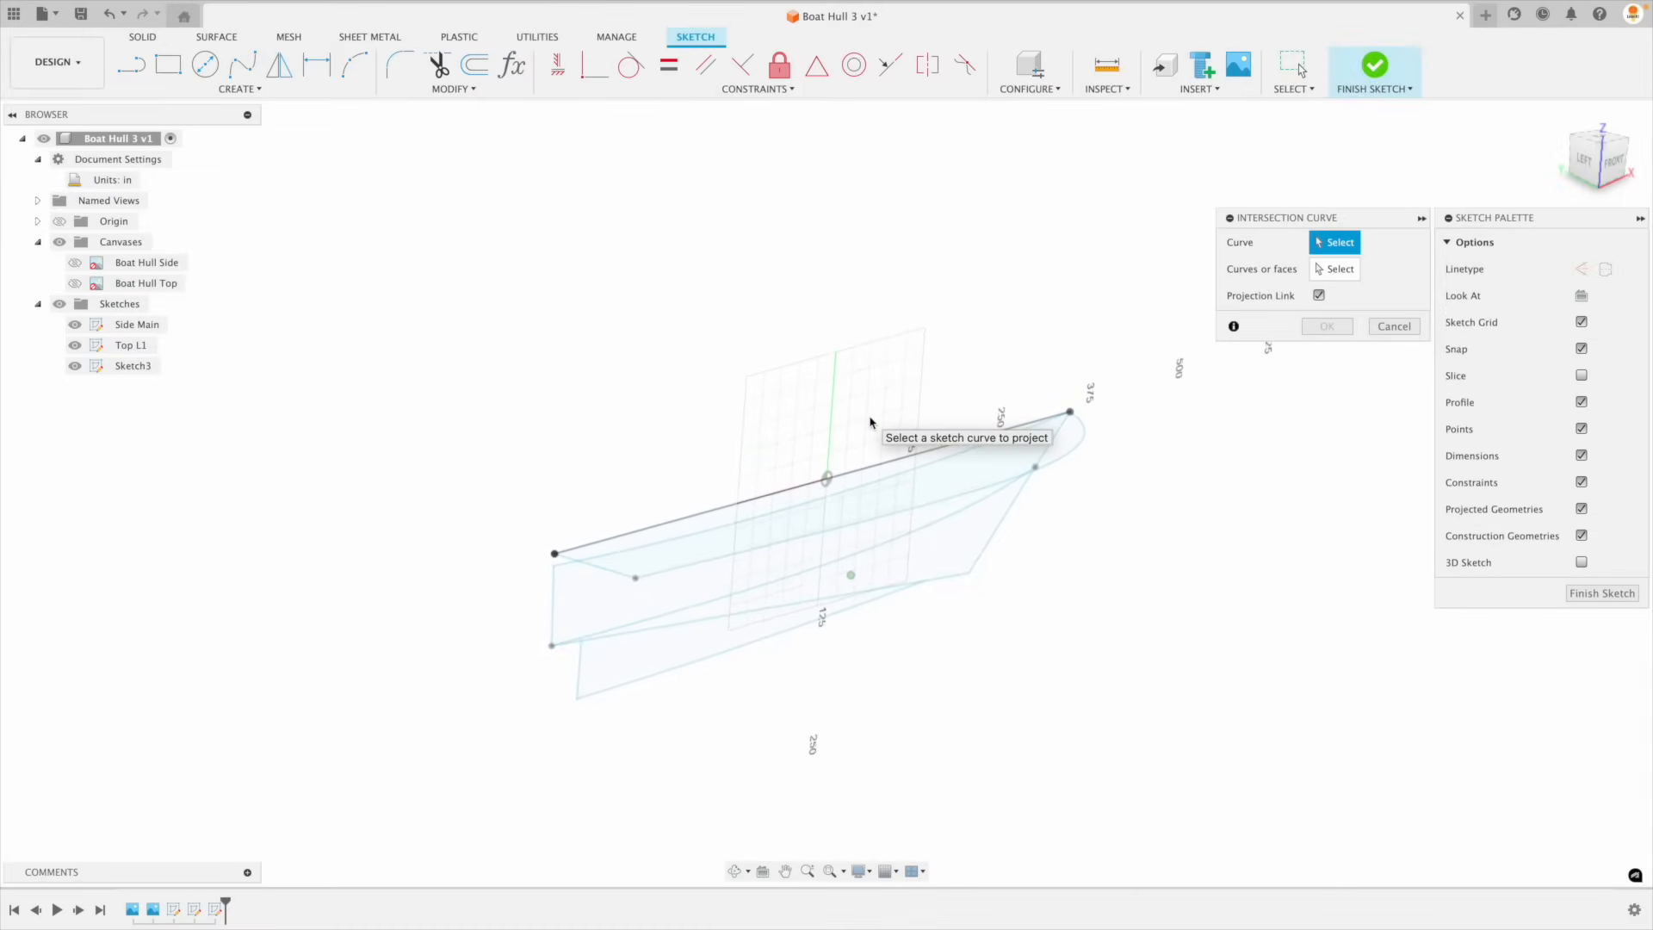
middle_click_drag(1250, 463, 975, 455, "shift")
left_click(982, 448)
scroll(917, 469, "up", 5)
left_click(926, 468)
middle_click_drag(922, 469, 1124, 497, "shift")
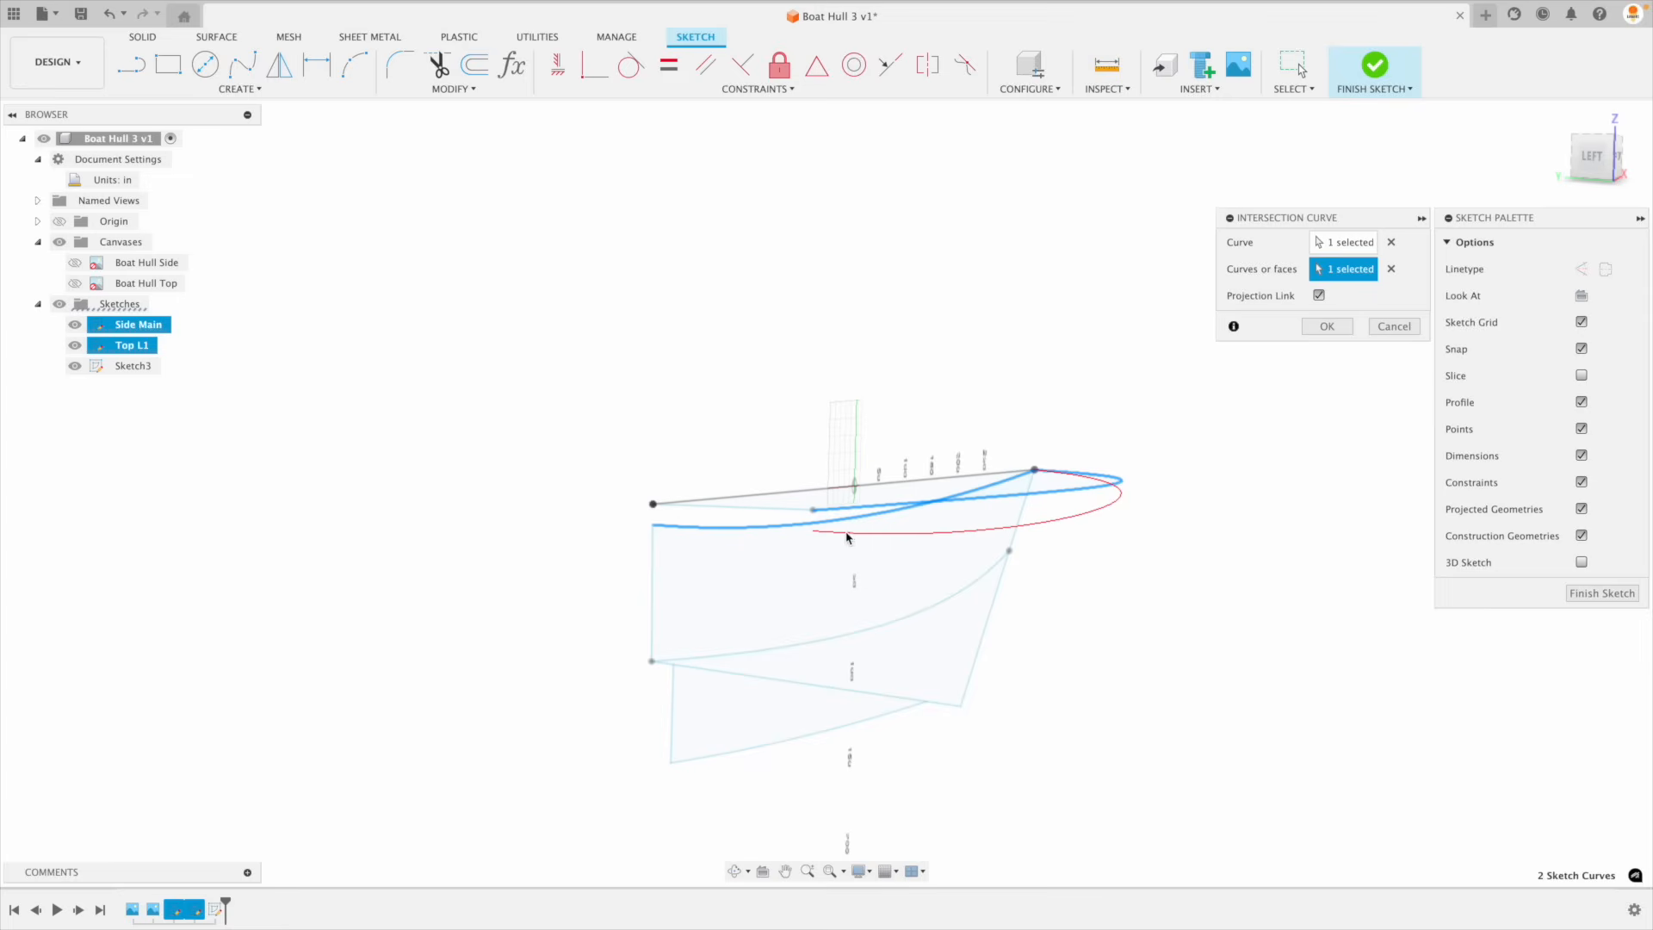
middle_click_drag(919, 544, 1156, 517, "shift")
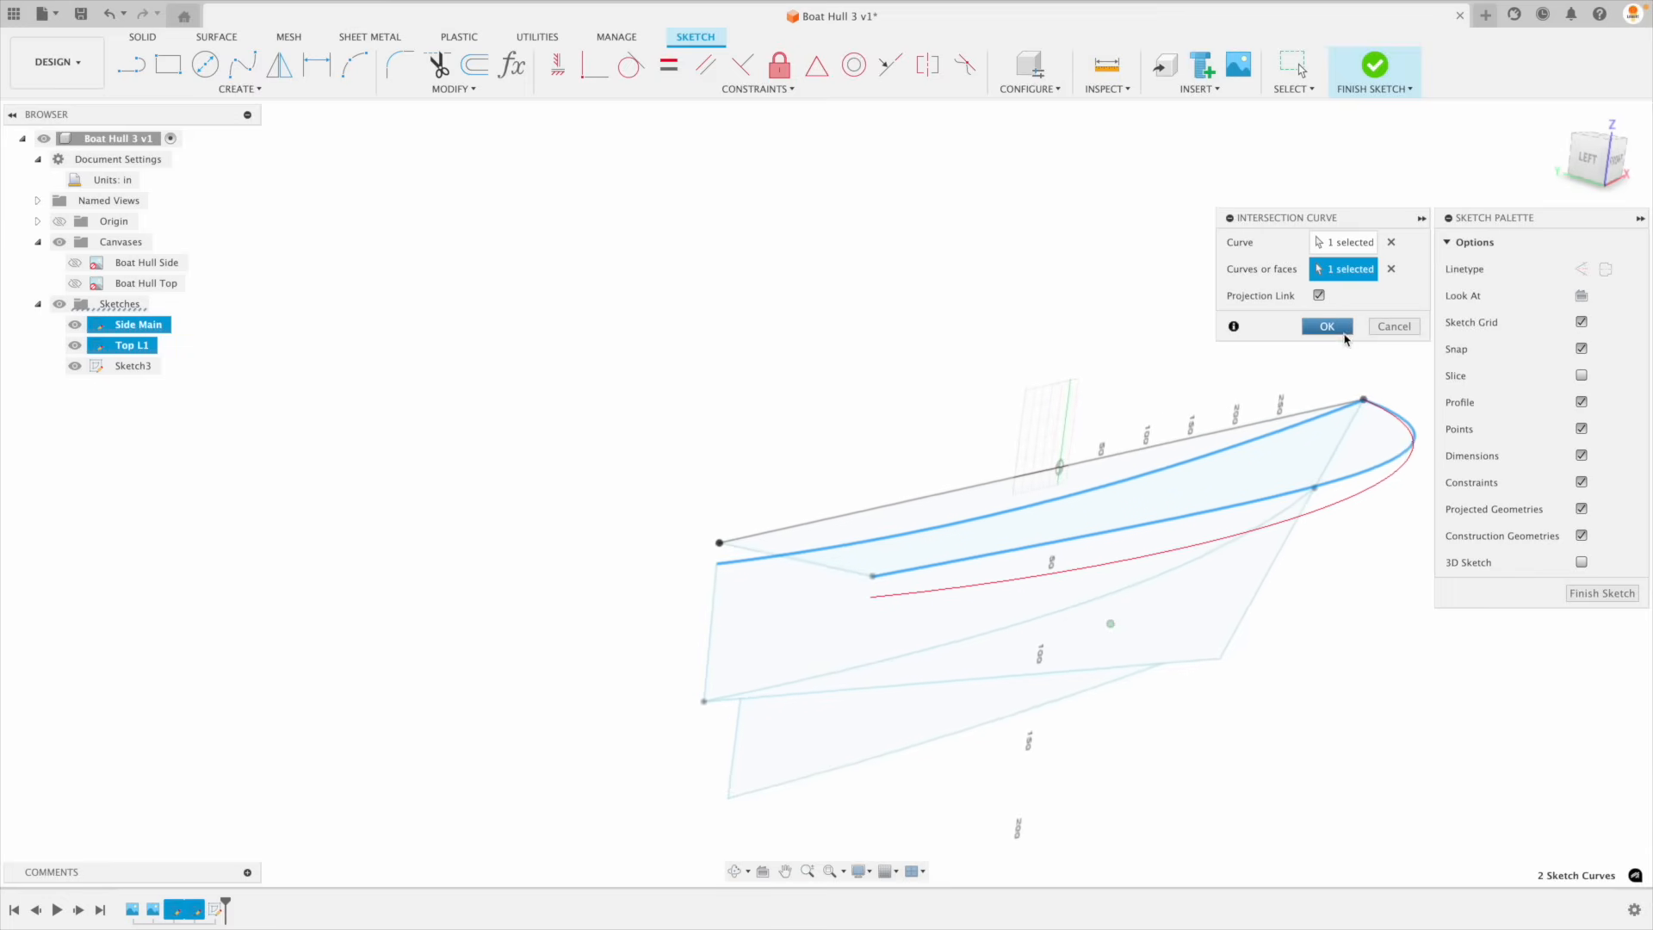
left_click(1328, 326)
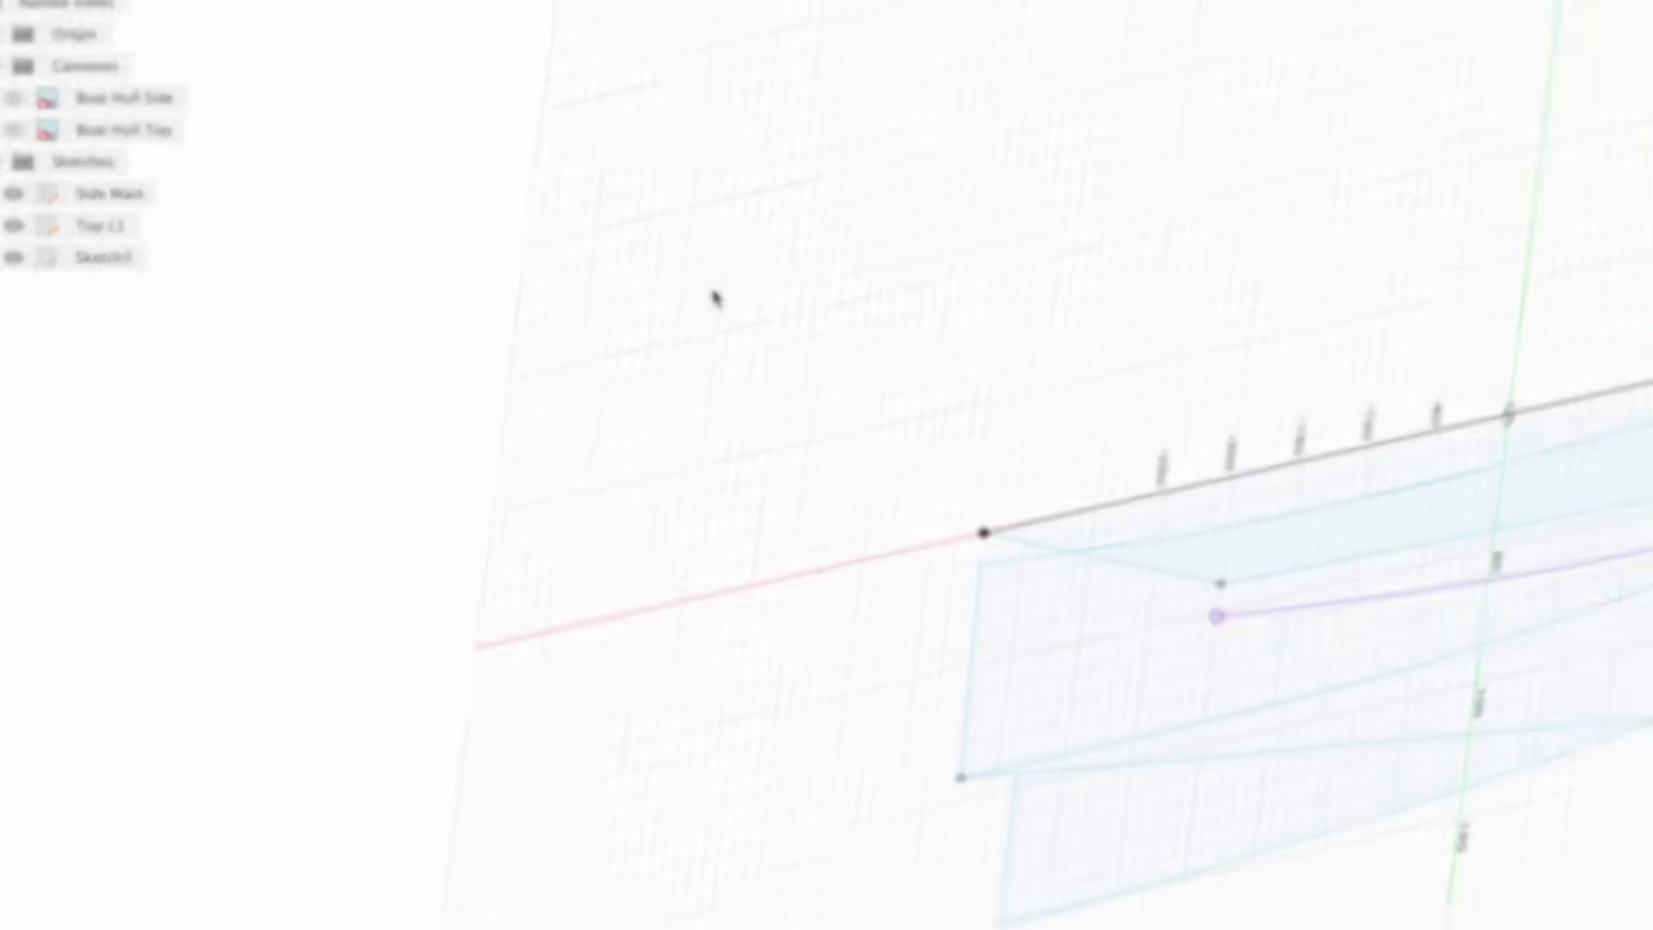
Step: Repeat Intersection Curve with the straight stern line of Top L1 and the upper arc of Side Main
right_click(770, 260)
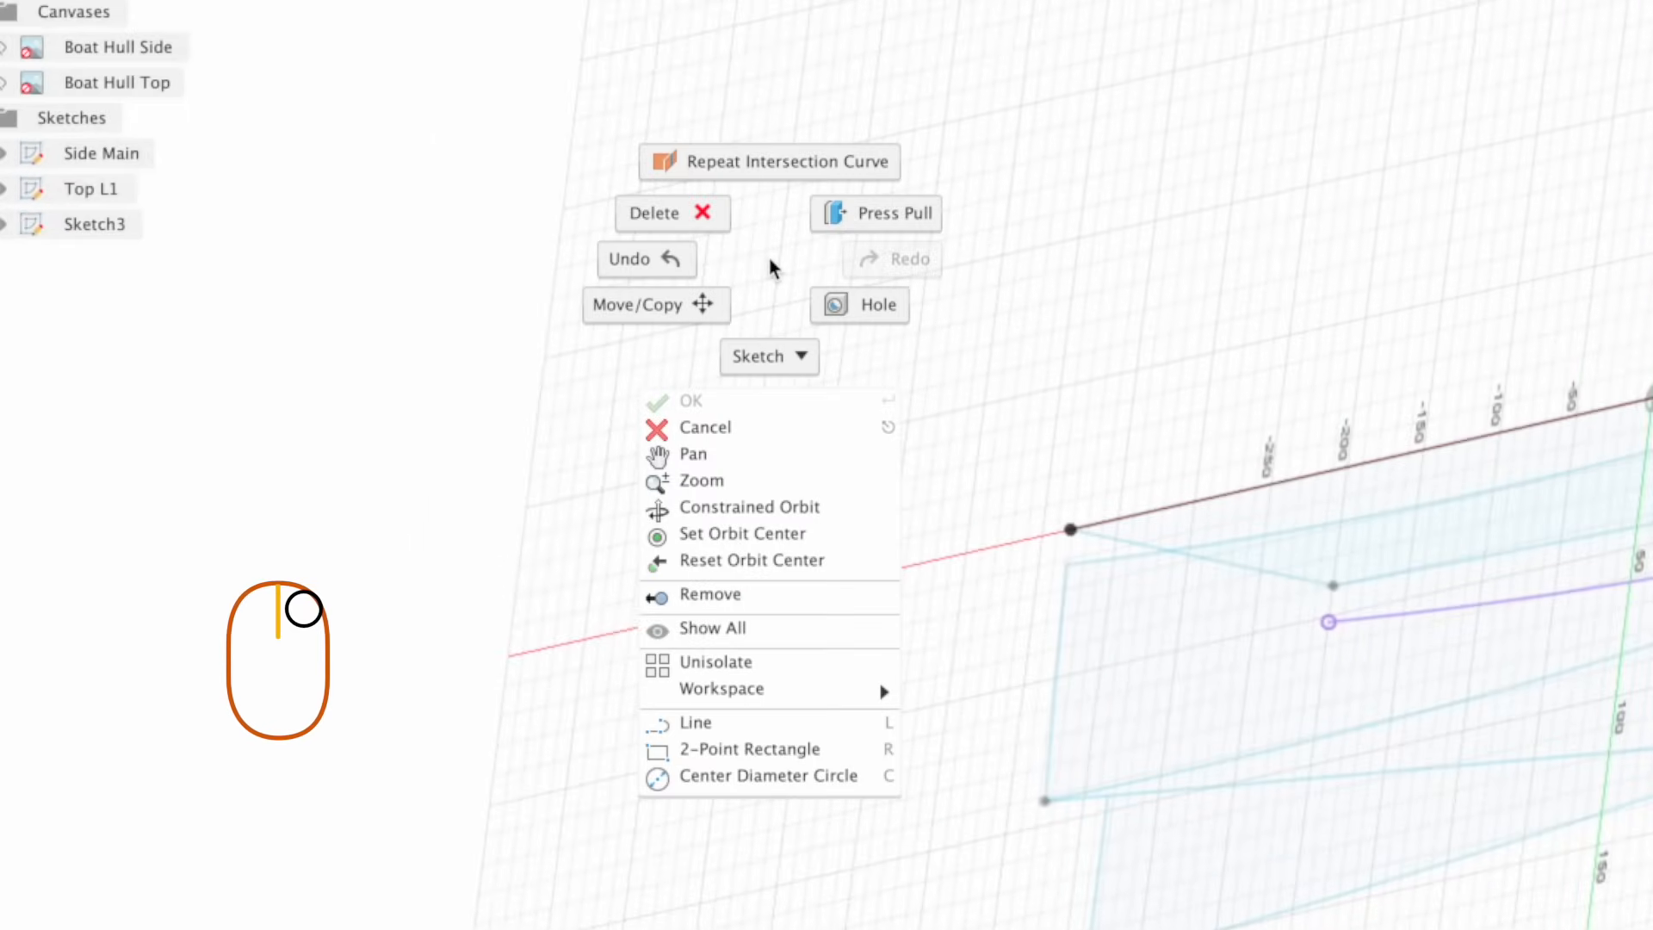
left_click(814, 166)
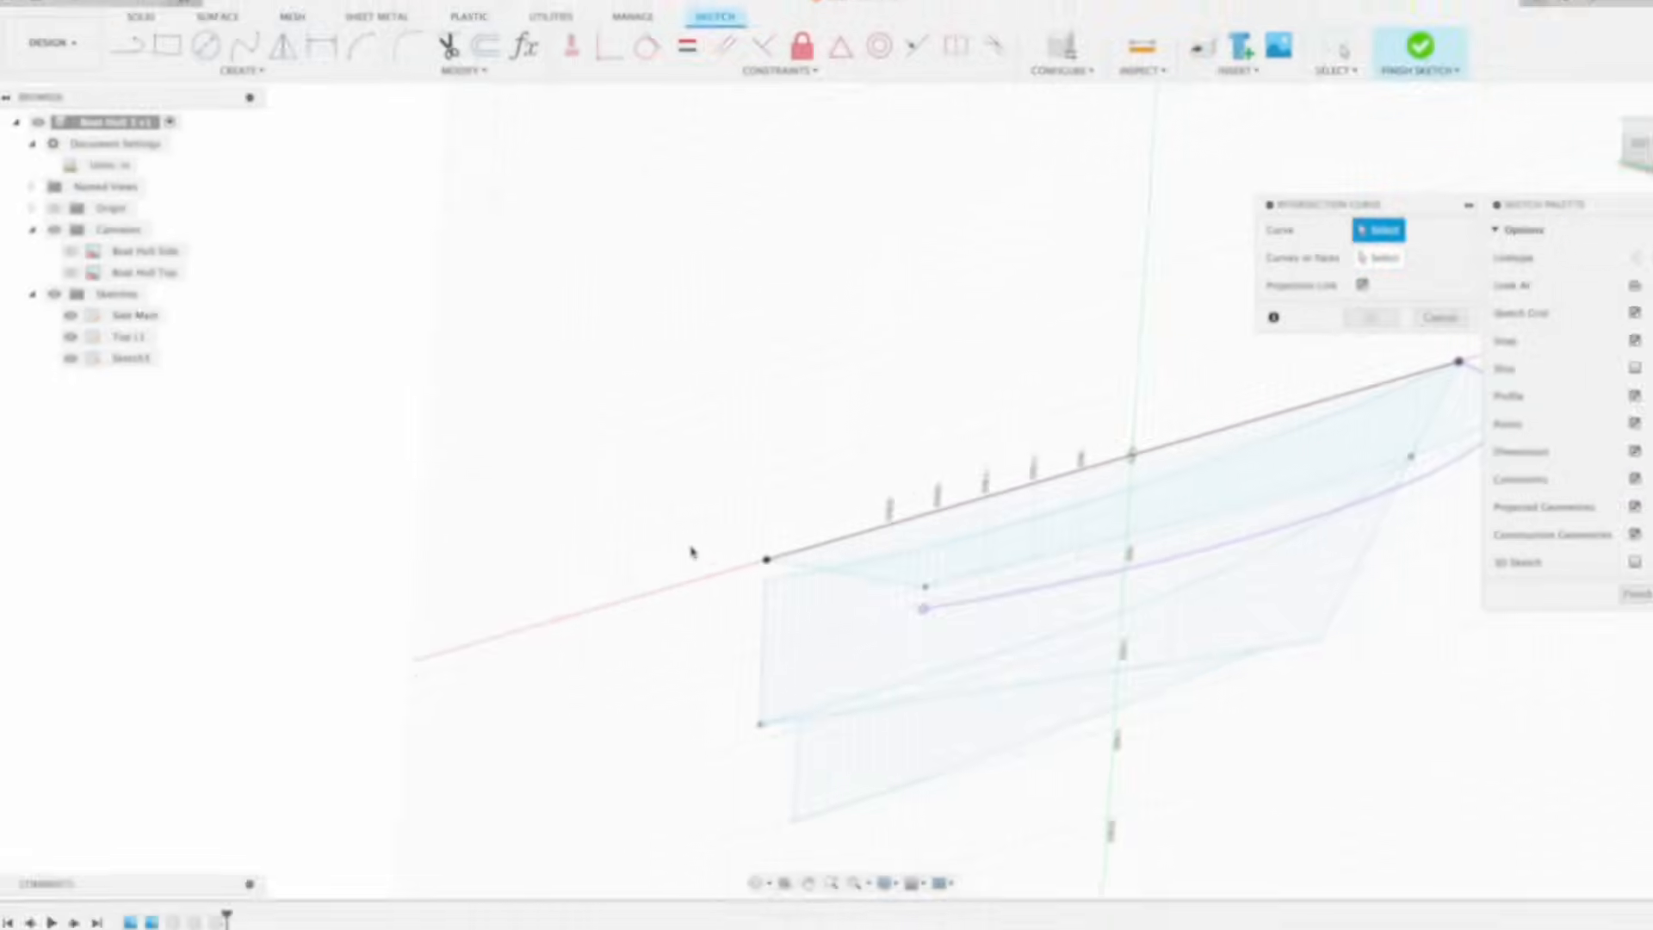
left_click(841, 581)
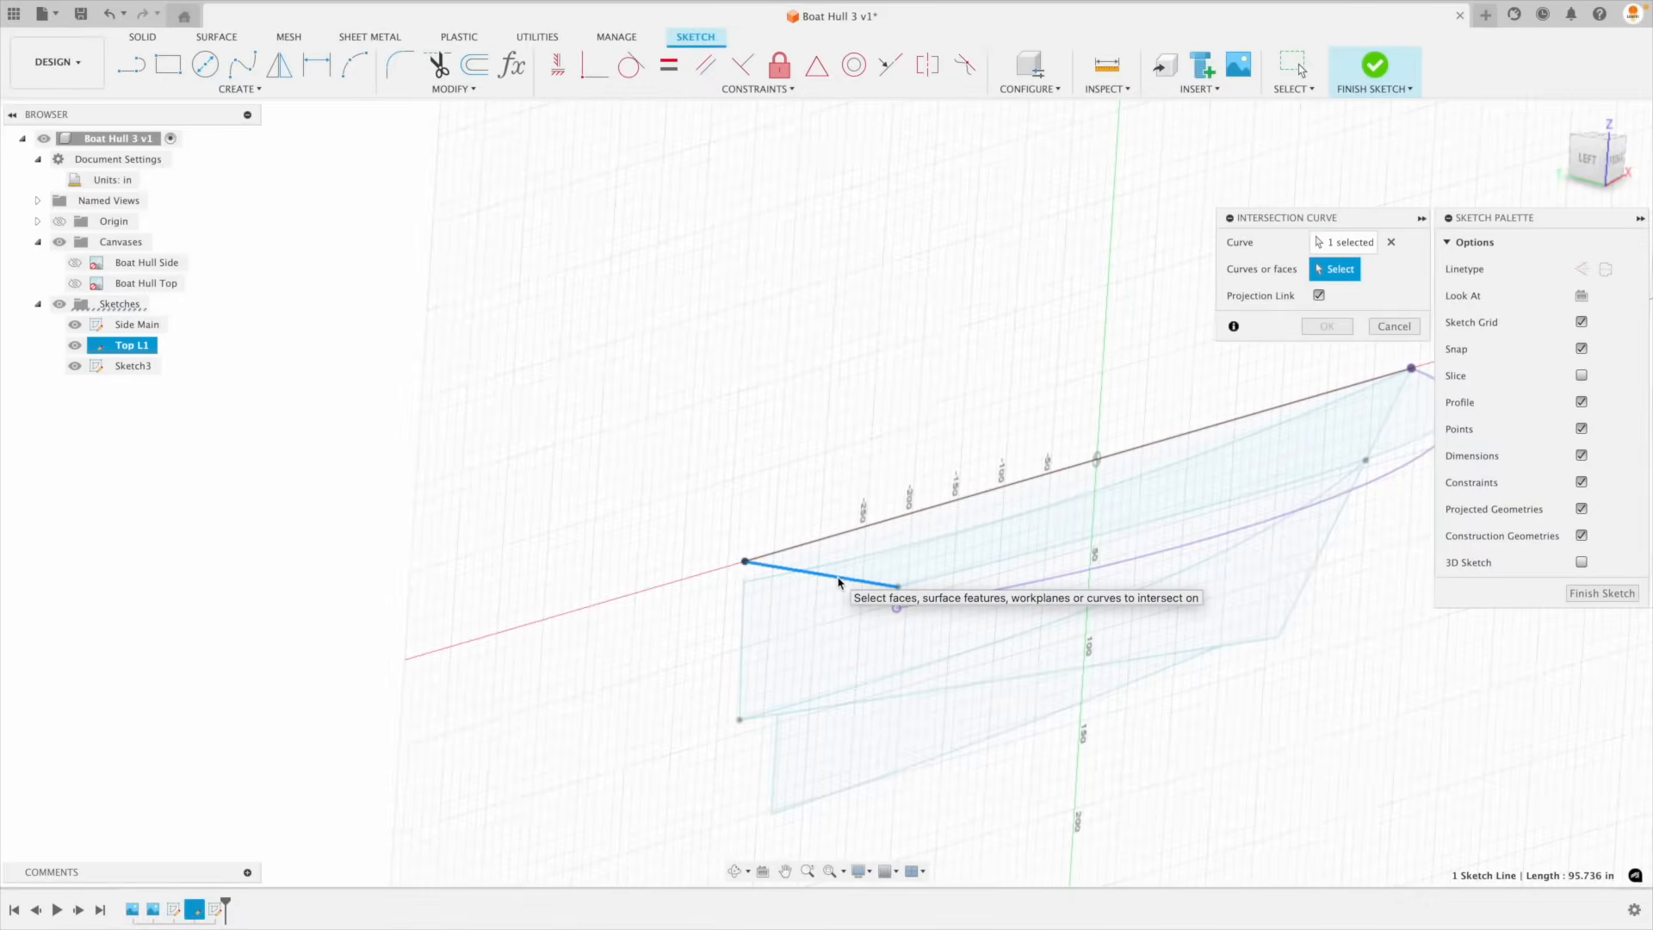
left_click(841, 568)
mouse_move(841, 568)
middle_mouse_down("shift")
mouse_move(912, 623)
mouse_move(995, 614)
mouse_move(978, 600)
mouse_move(794, 621)
middle_mouse_up("shift")
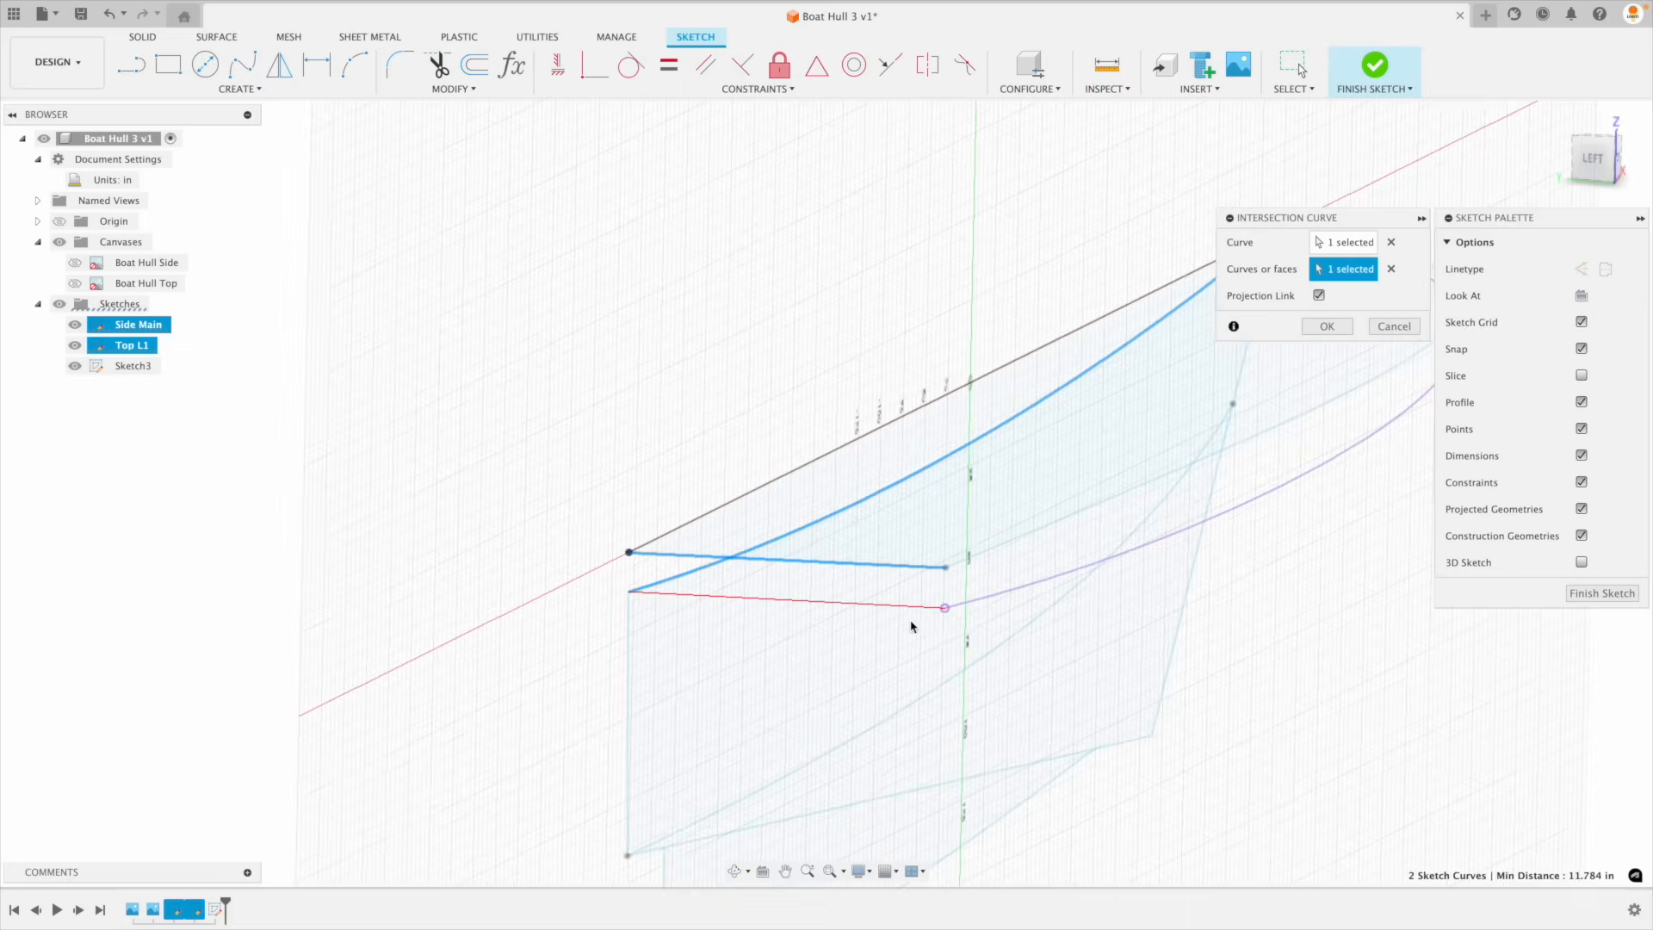
middle_click_drag(965, 615, 861, 618, "shift")
left_click(1327, 327)
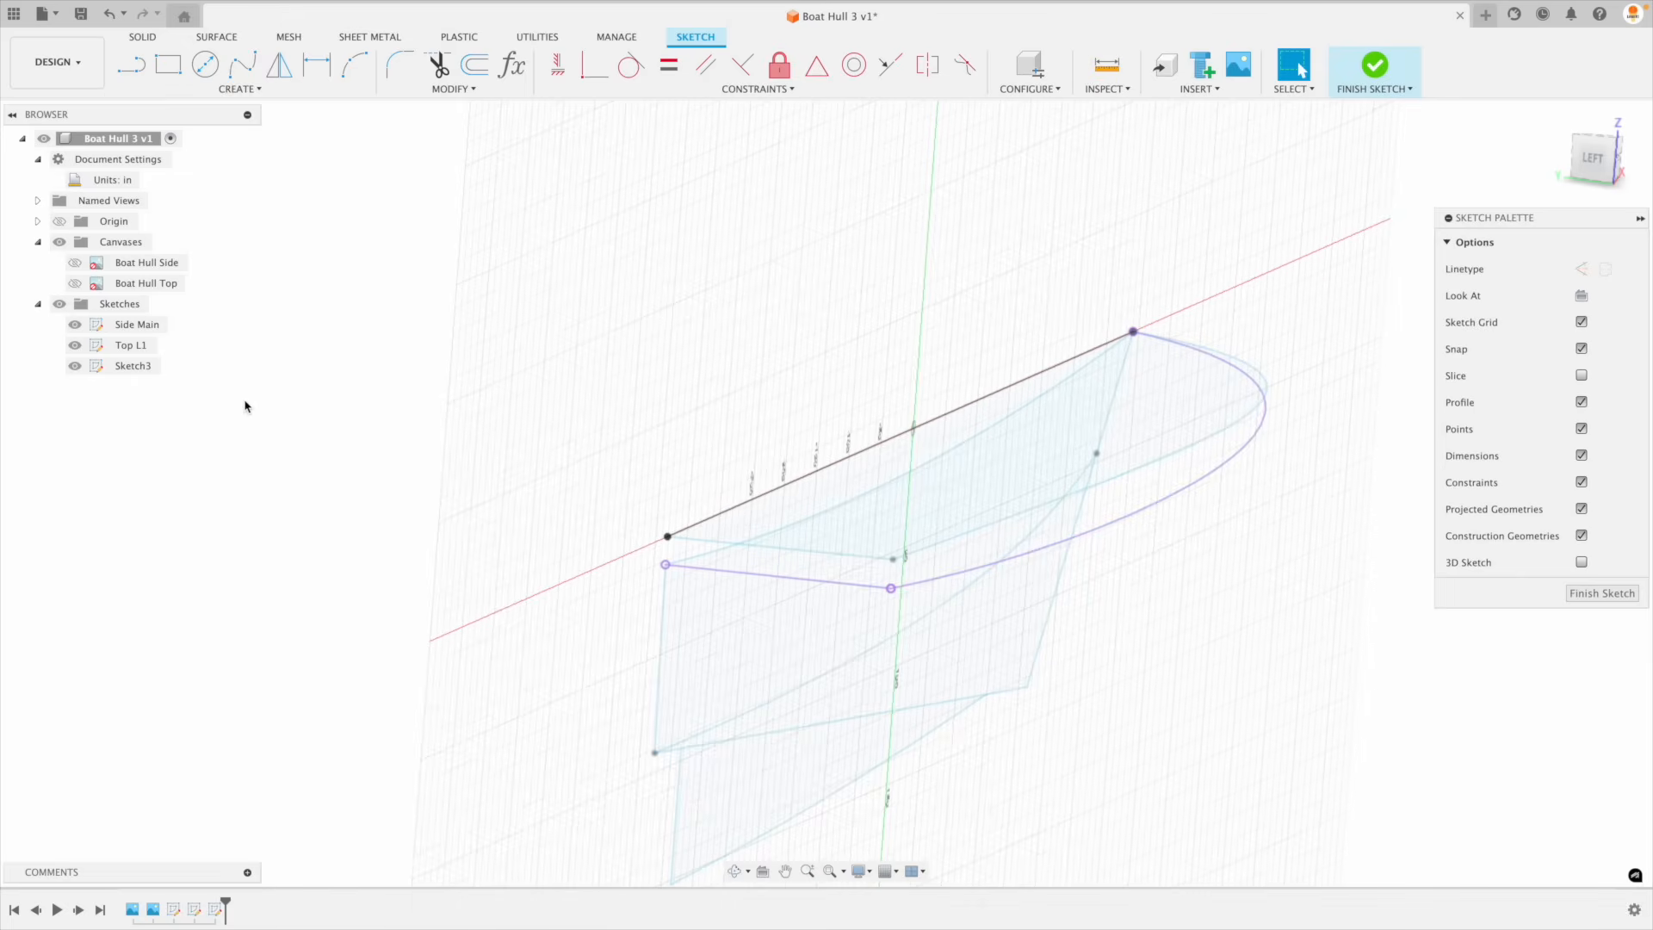
Step: Hide the Top L1 sketch and inspect the projected outline from bow to stern
left_click(76, 346)
mouse_move(1018, 504)
middle_mouse_down("shift")
mouse_move(1044, 505)
mouse_move(930, 543)
middle_mouse_up("shift")
middle_click_drag(1162, 439, 1182, 385, "shift")
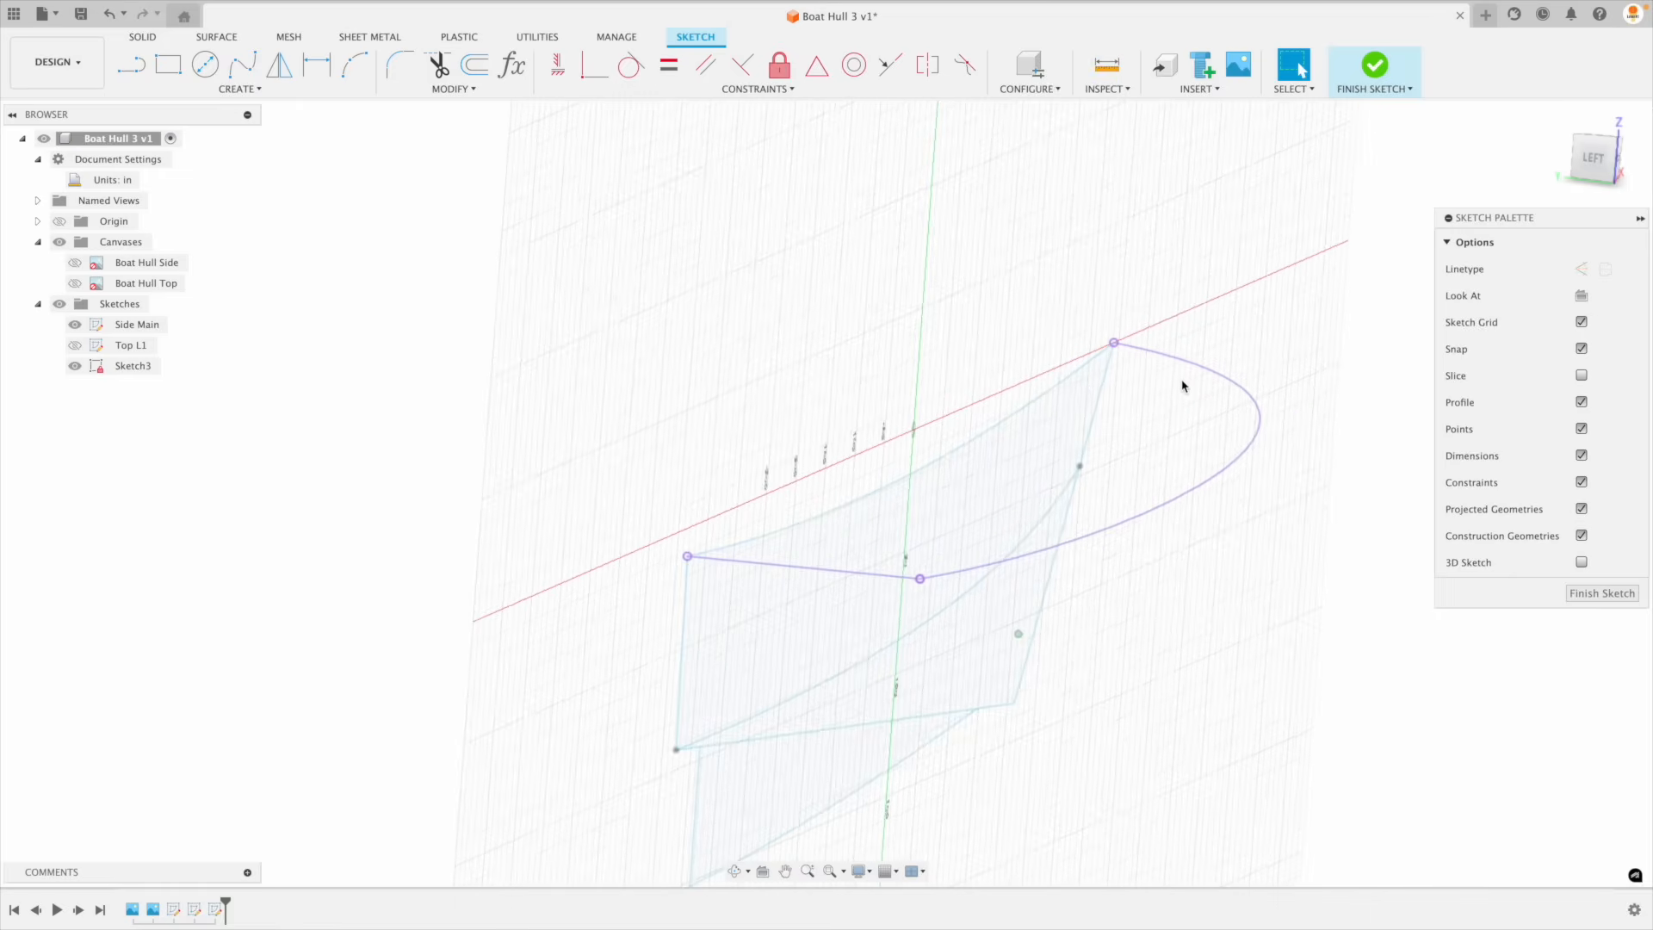
left_click(1130, 353)
middle_click_drag(1176, 578, 484, 583, "shift")
Step: Rename Sketch3 as Top L1 Proj and clear the selection
left_click(131, 368)
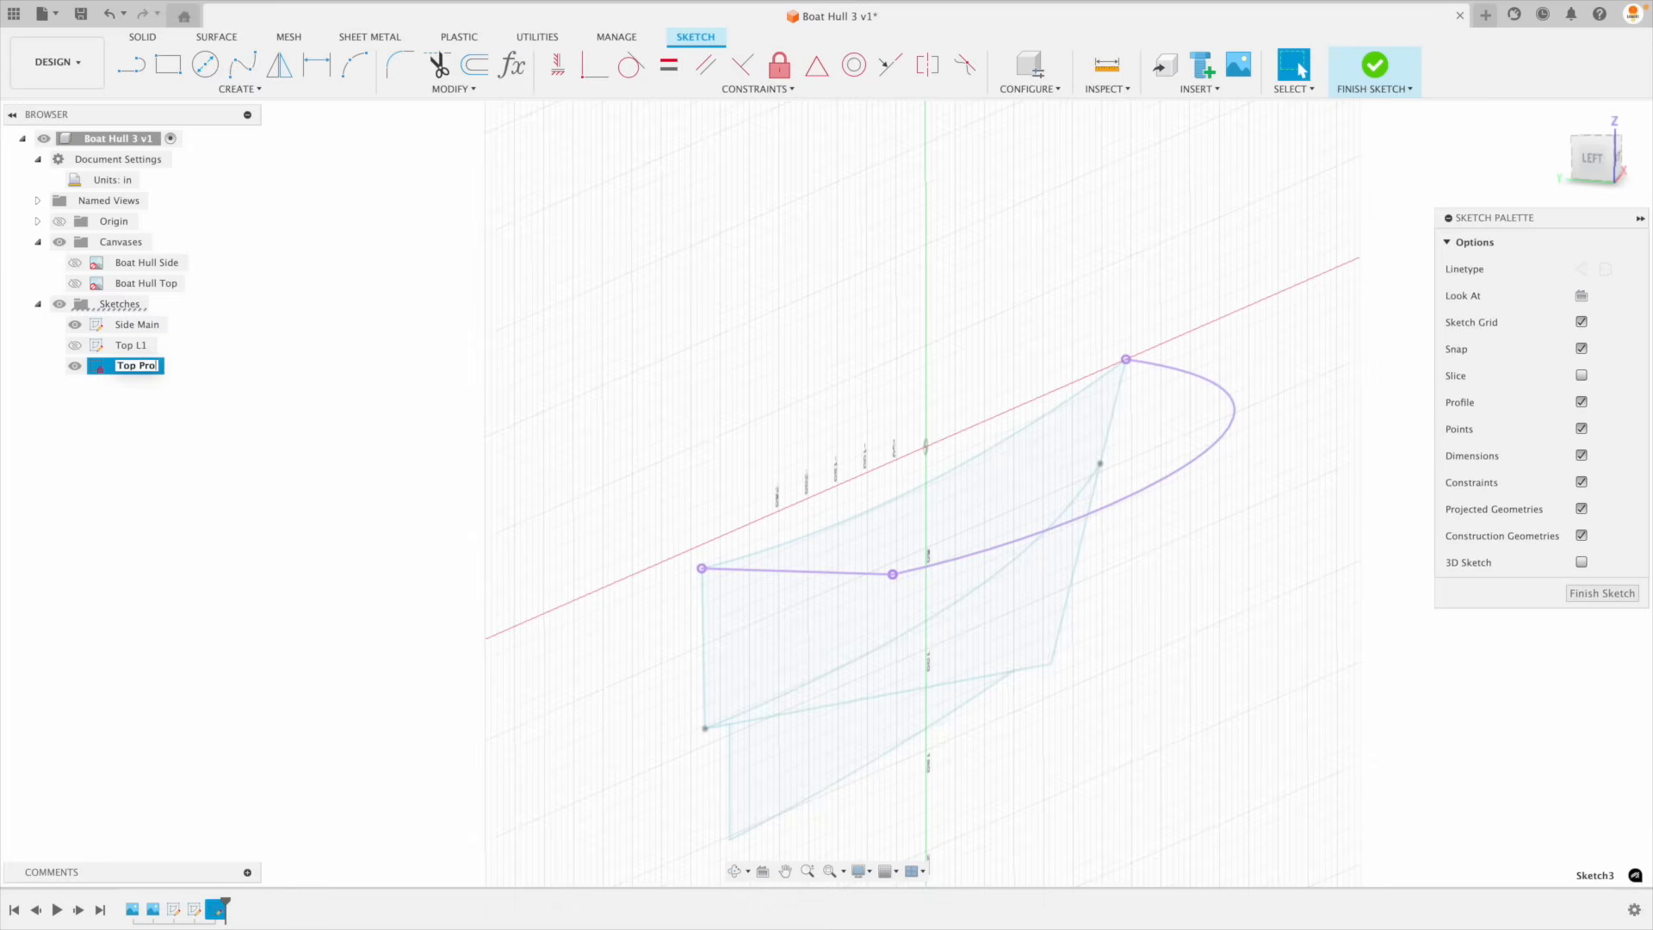
key("Return")
double_click(164, 366)
type("j")
key("Return")
left_click(189, 443)
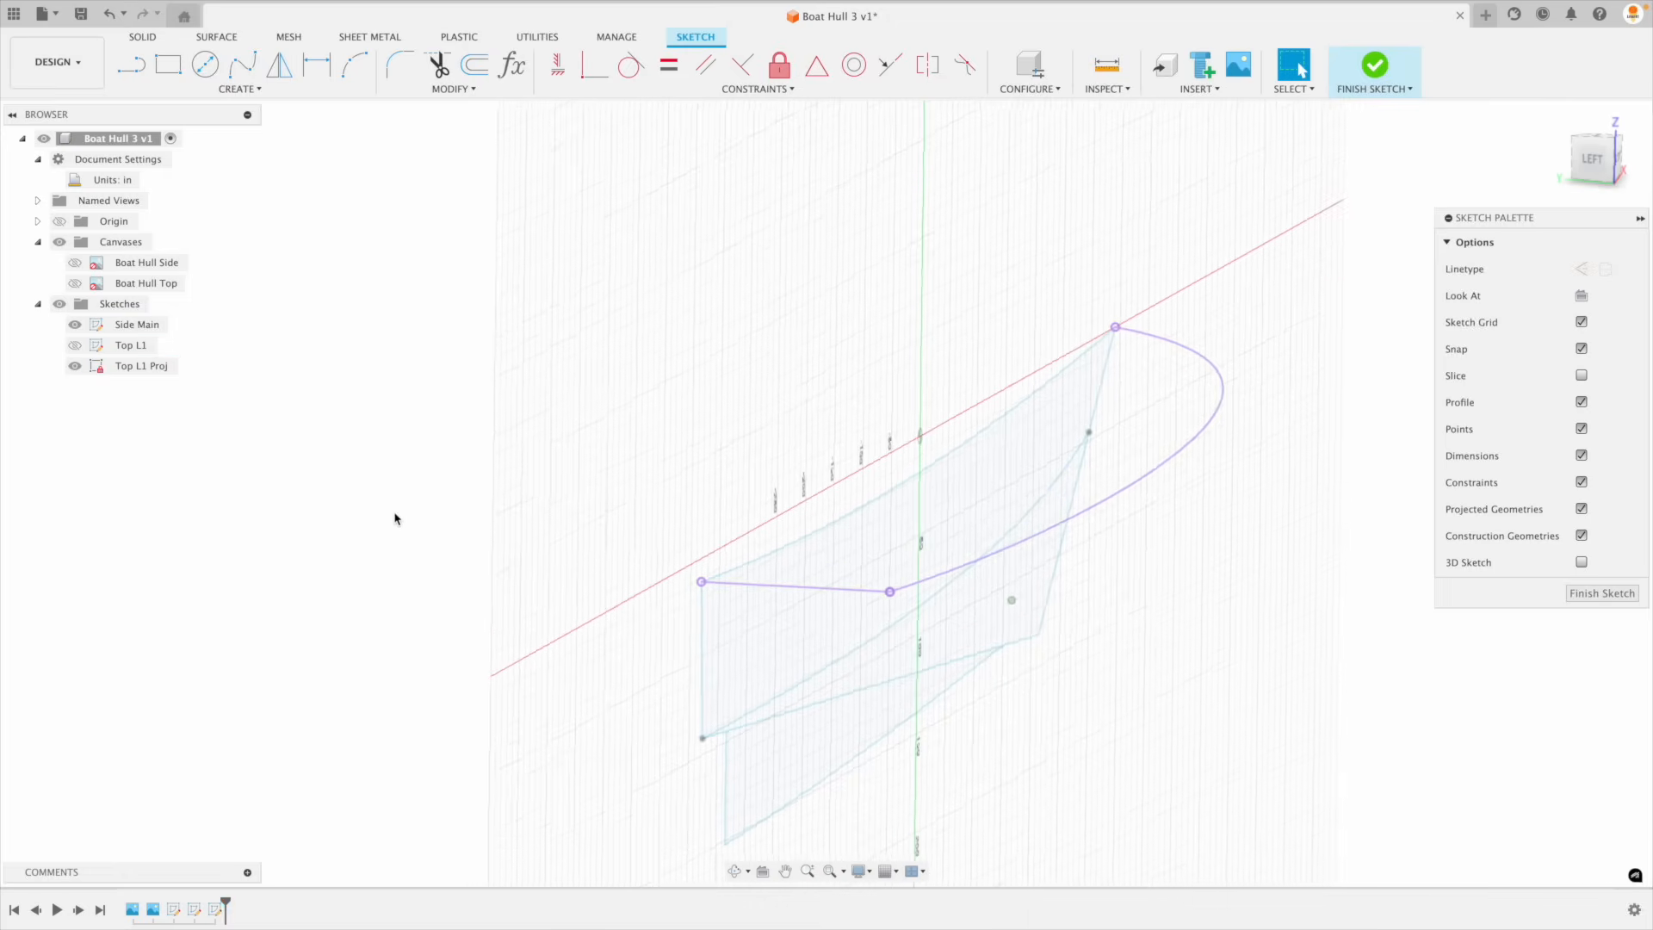
Step: Check where the projected outline meets the bow of the side profile, and finish the sketch
mouse_move(1093, 521)
middle_mouse_down("shift")
mouse_move(1074, 466)
mouse_move(1108, 468)
middle_mouse_up("shift")
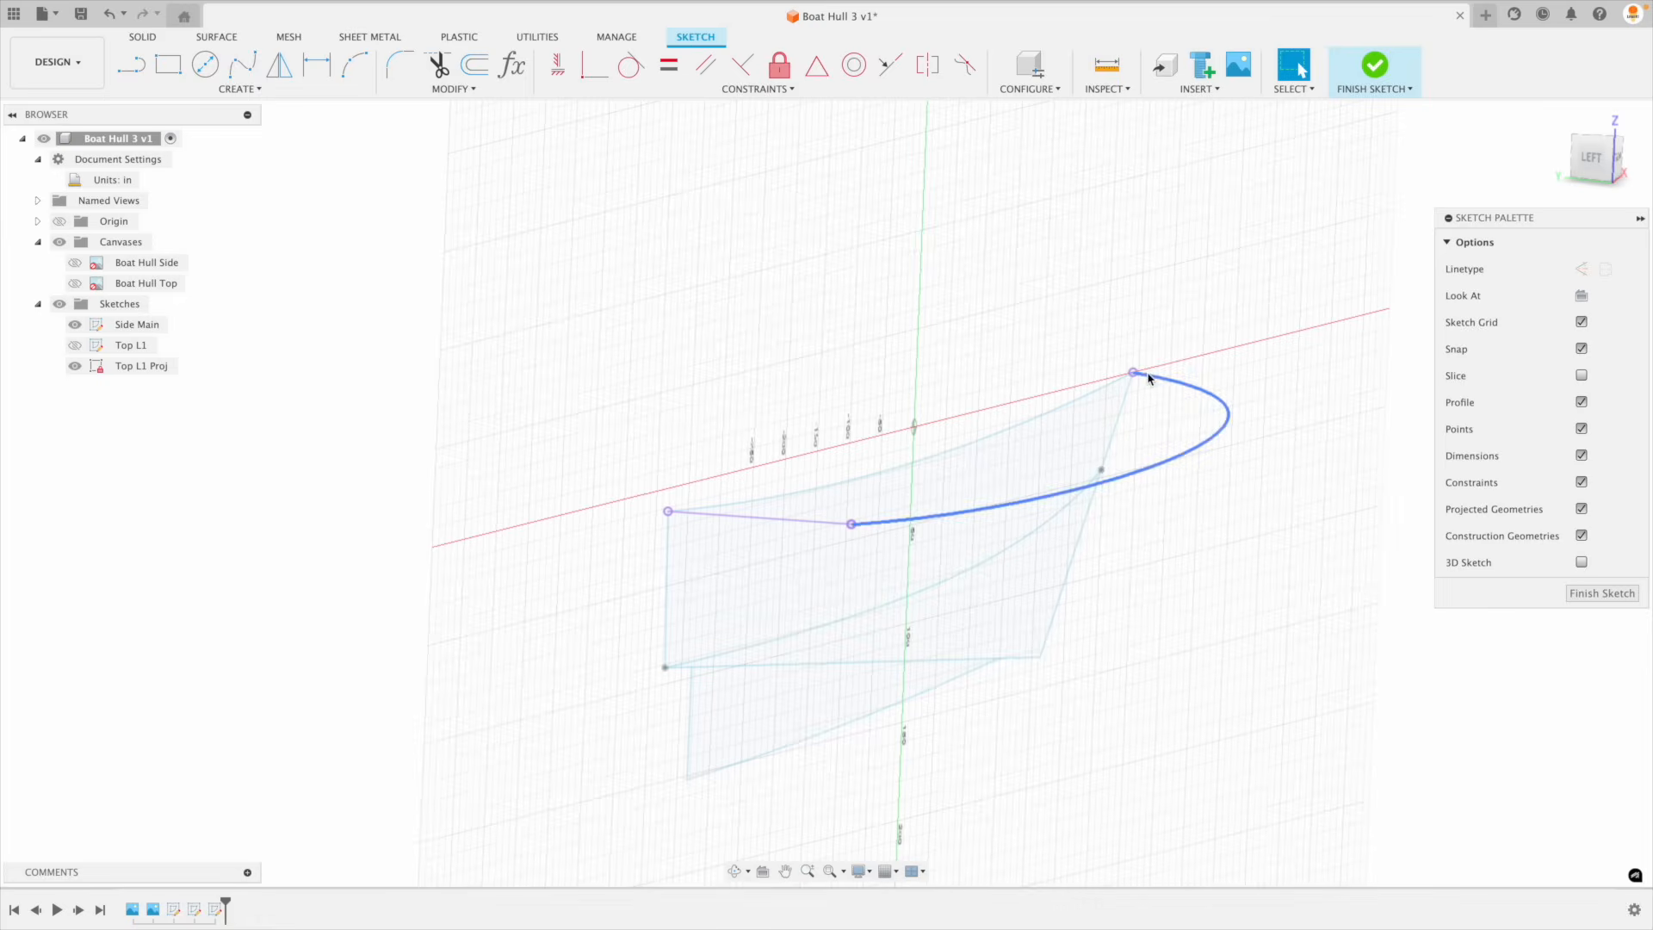
mouse_move(1134, 376)
middle_mouse_down("shift")
mouse_move(1144, 446)
mouse_move(1103, 457)
middle_mouse_up("shift")
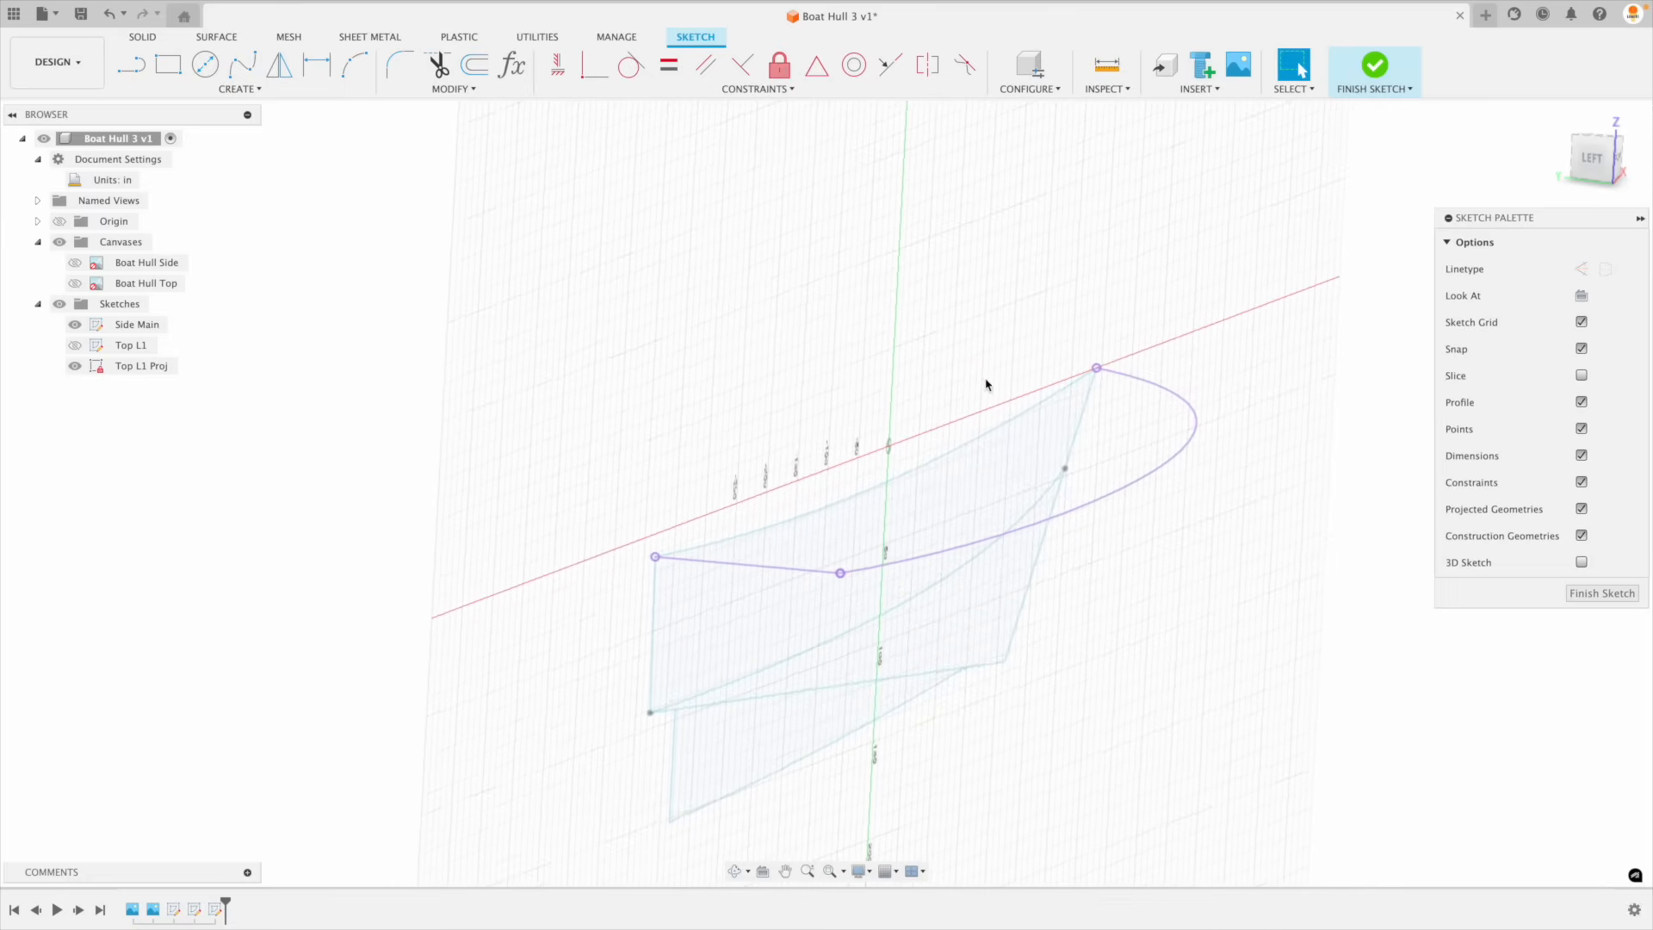
middle_click_drag(966, 483, 939, 483)
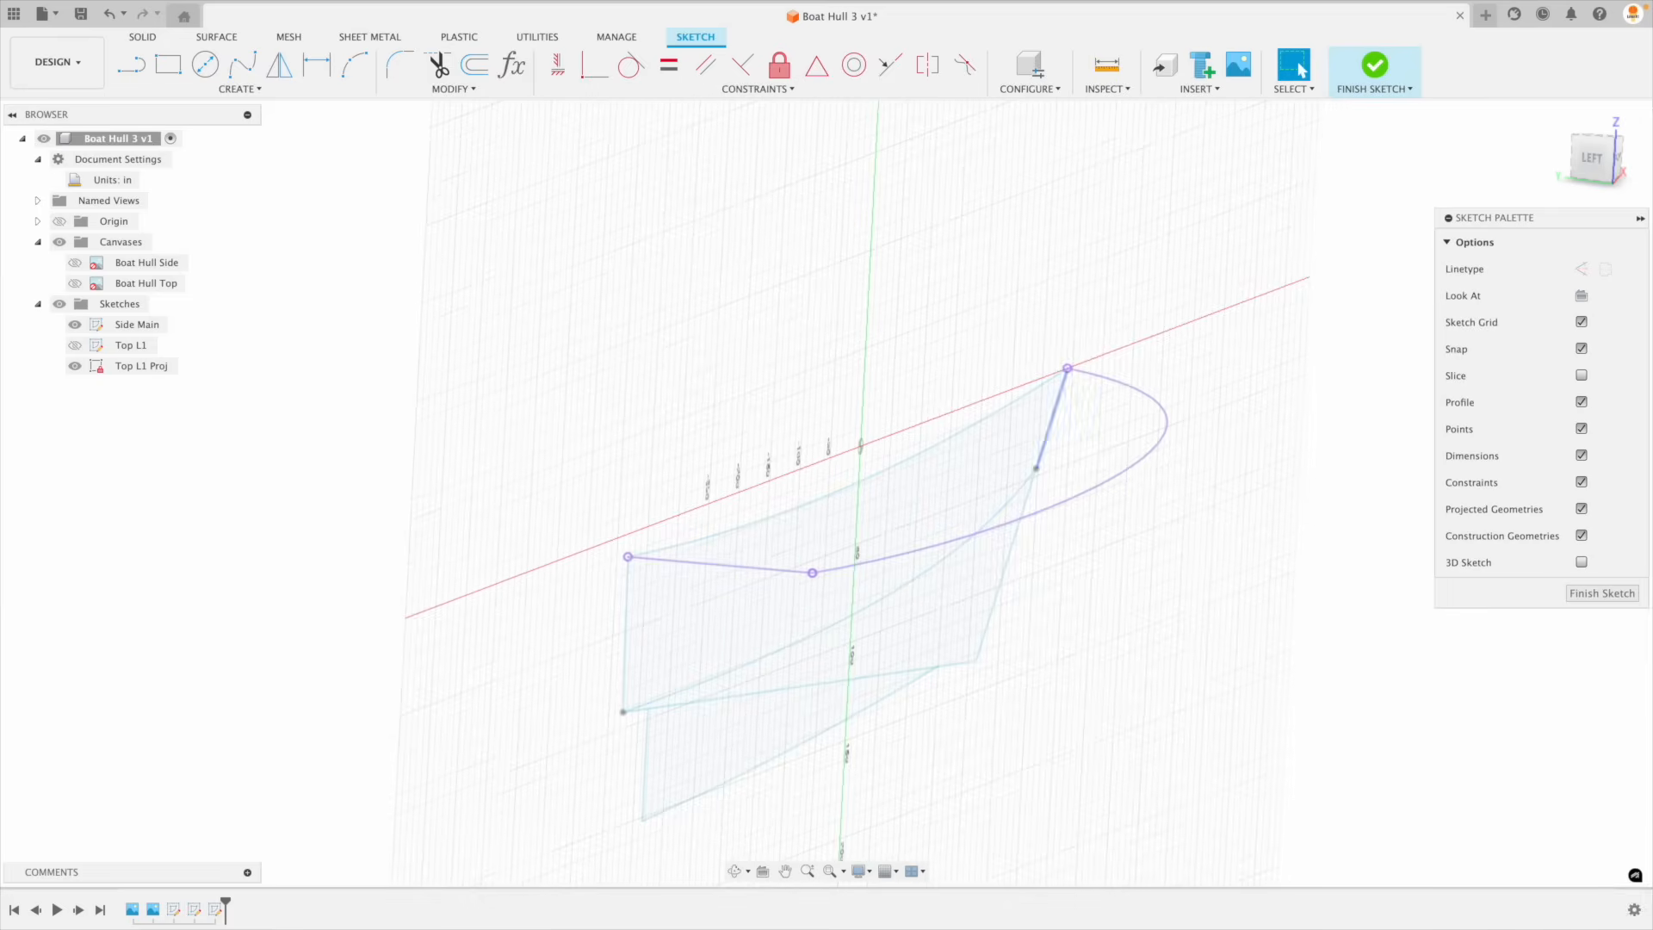
left_click(1601, 593)
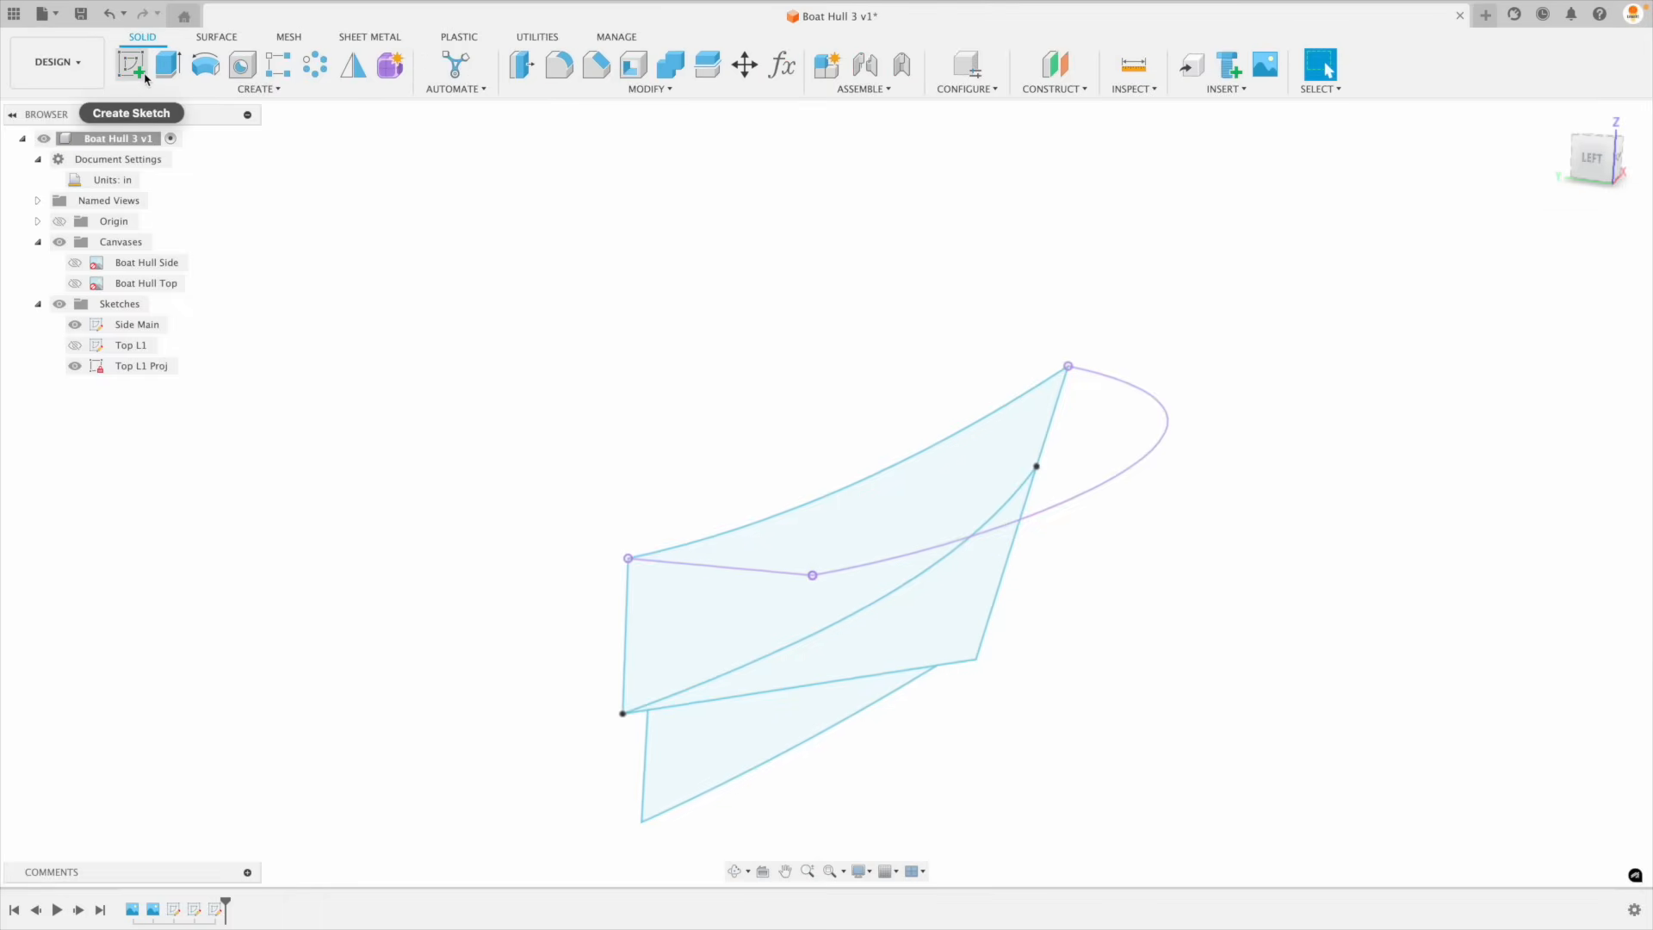
Step: Start a new sketch on the horizontal XY plane and look at it from the top
left_click(132, 65)
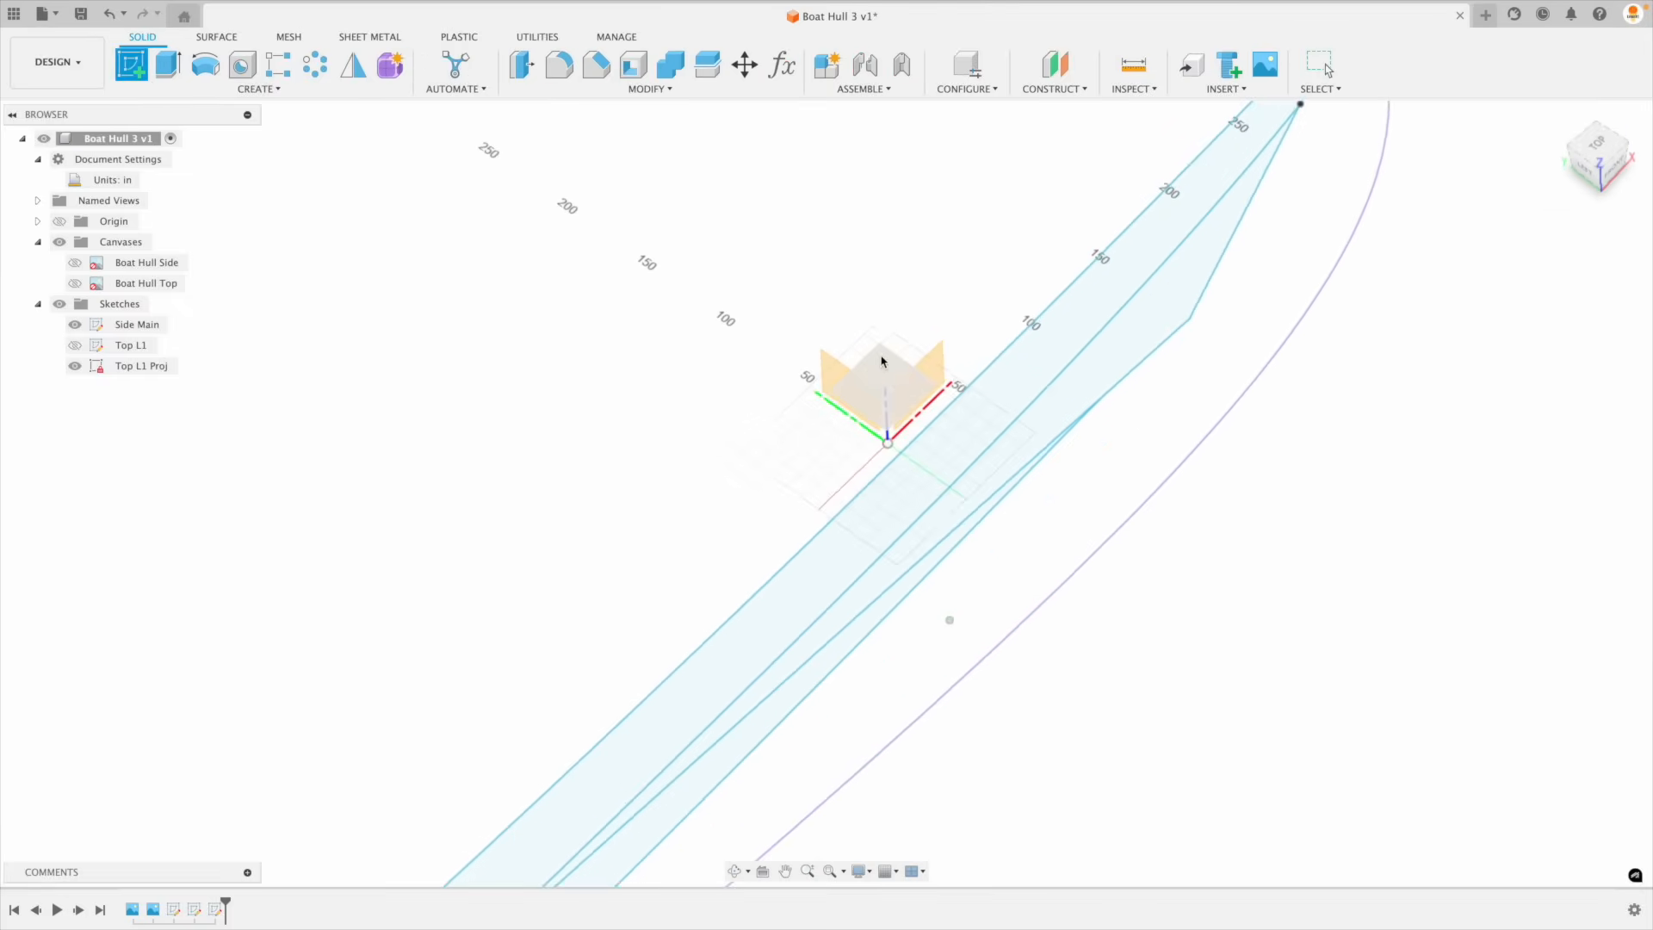
left_click(885, 359)
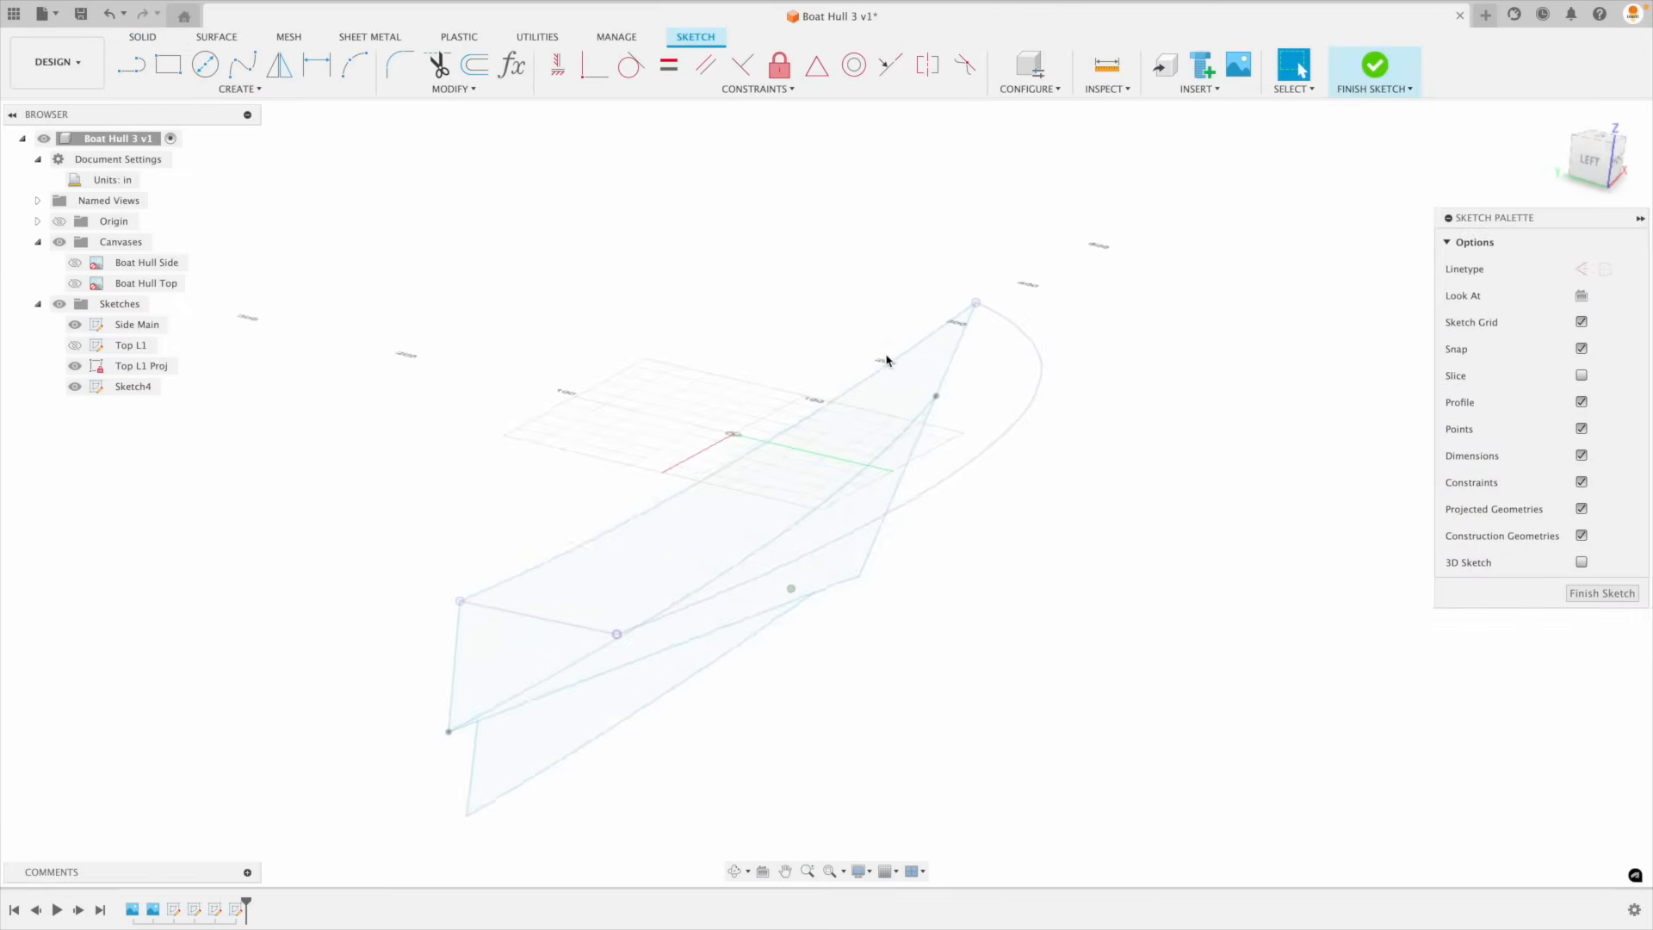
left_click(1606, 146)
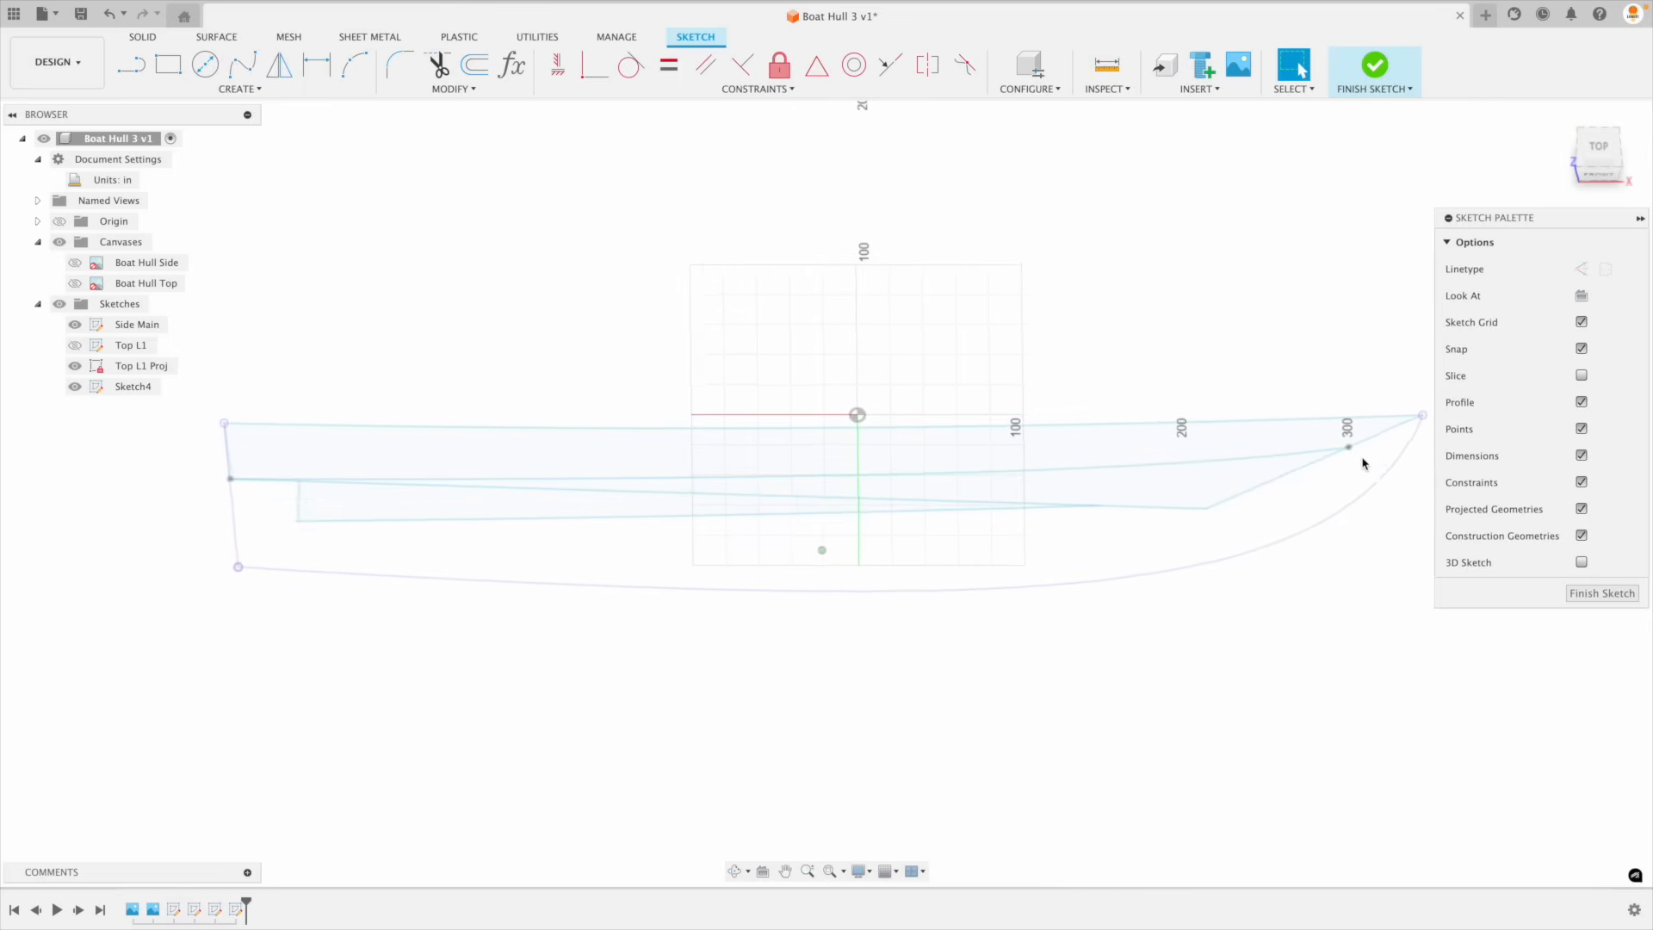
Step: Project the bow and stern endpoints of Side Main's middle curve into the sketch with Projection Link on
key("p")
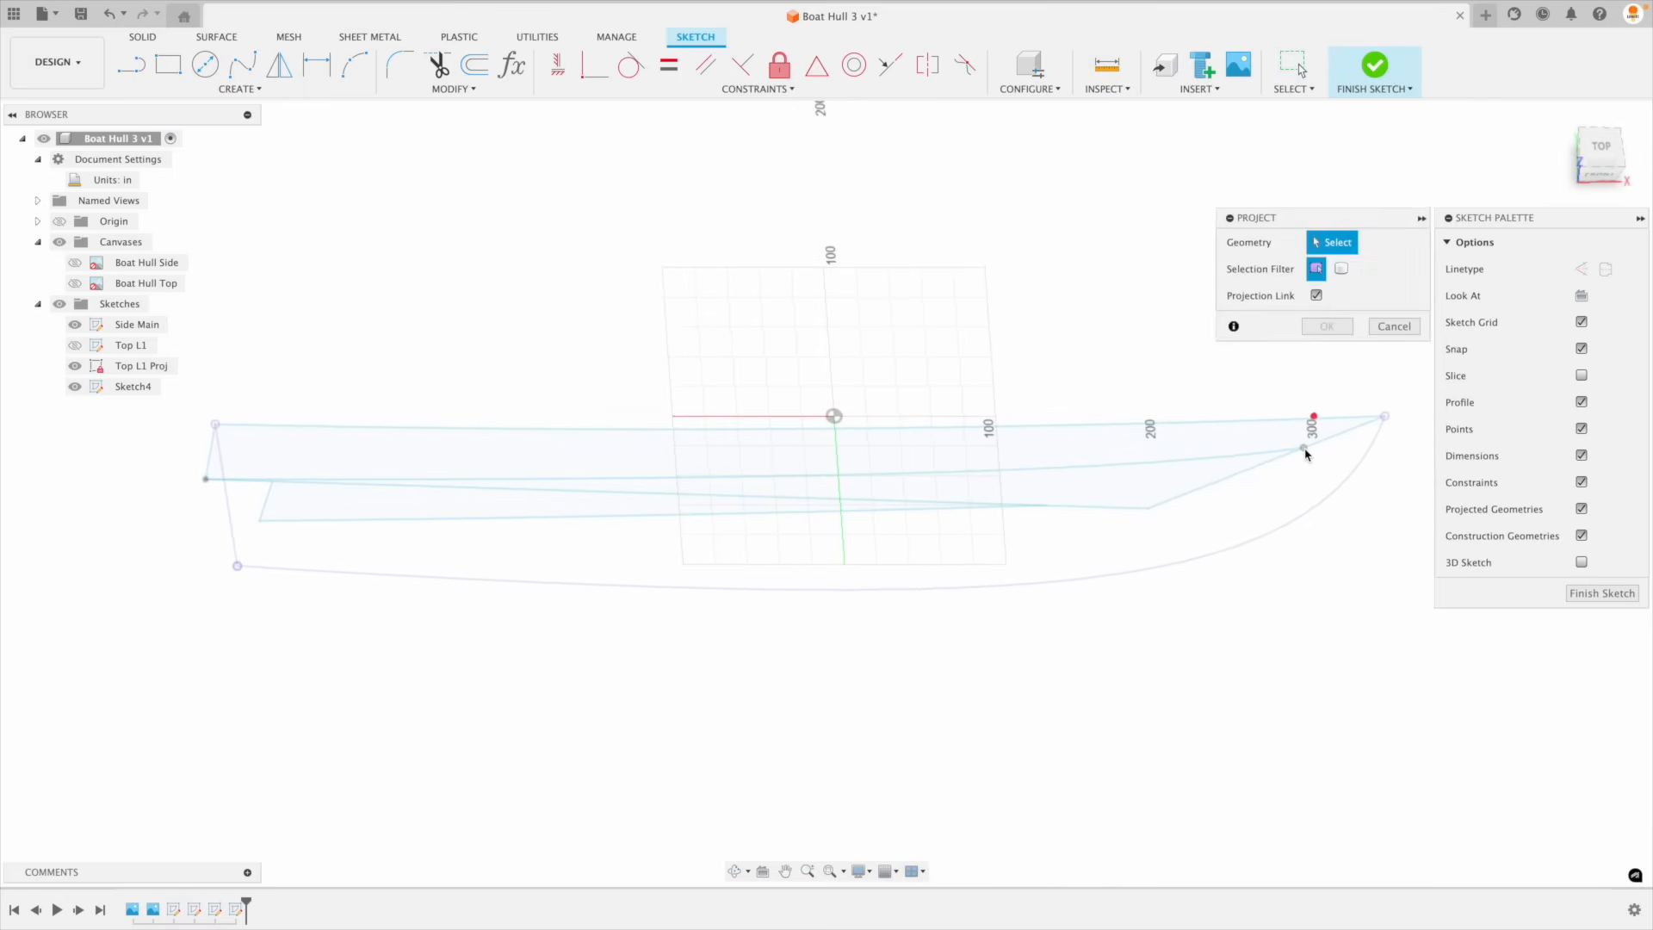
left_click(1305, 450)
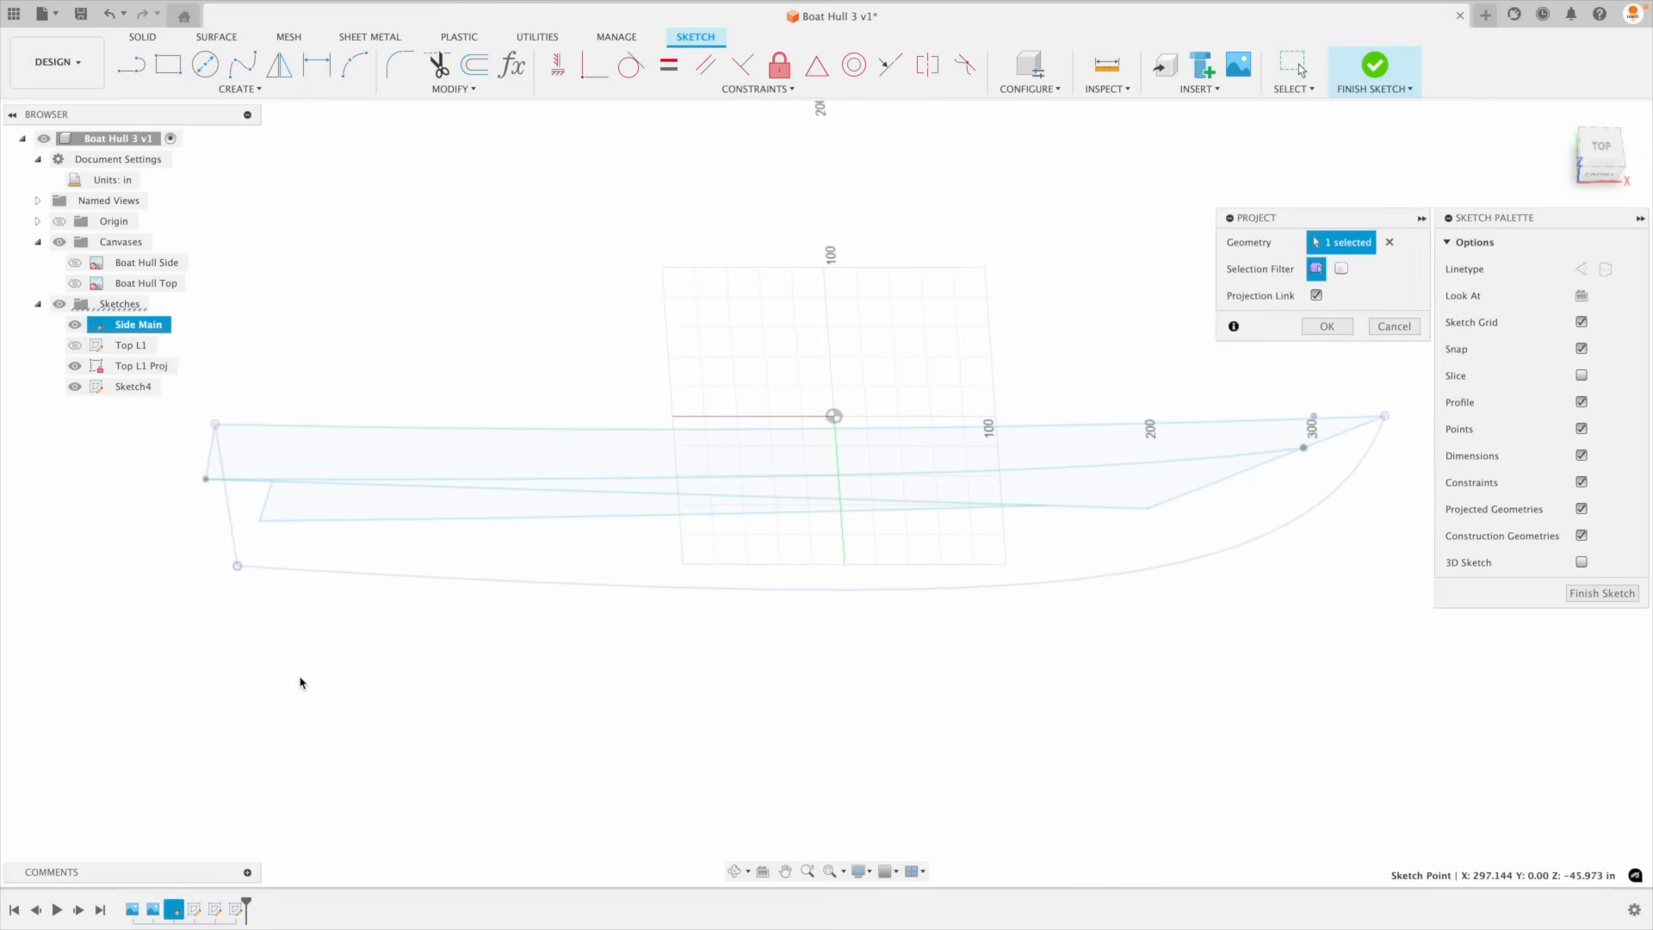
scroll(311, 674, "down", 10, "shift")
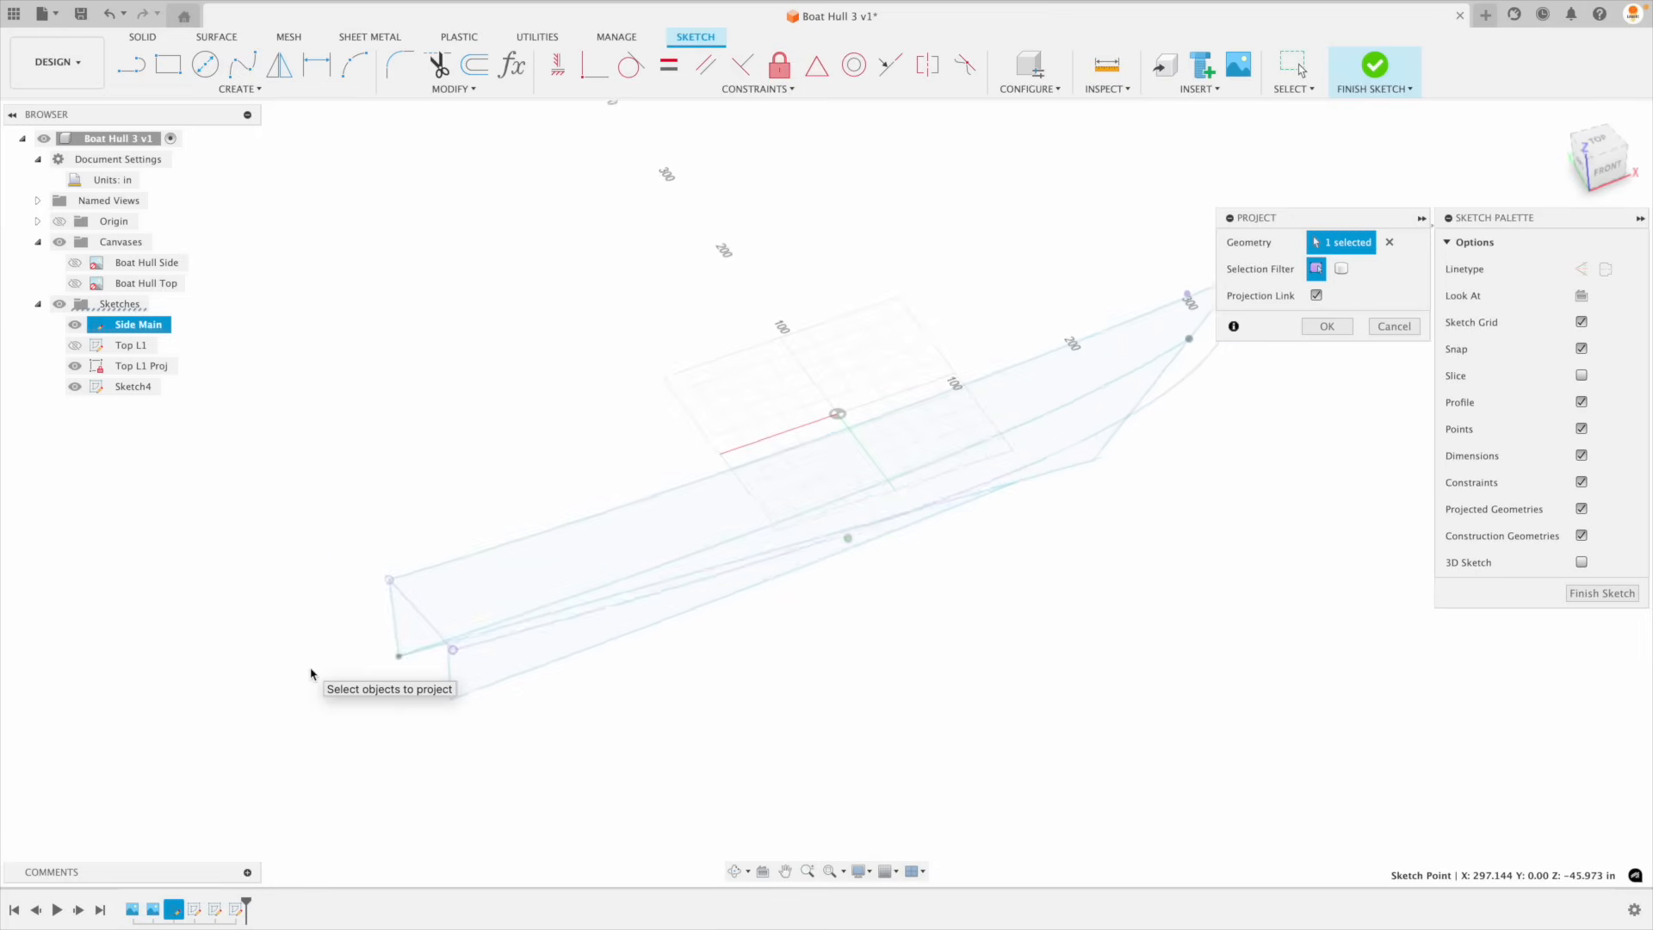
scroll(311, 674, "down", 10, "shift")
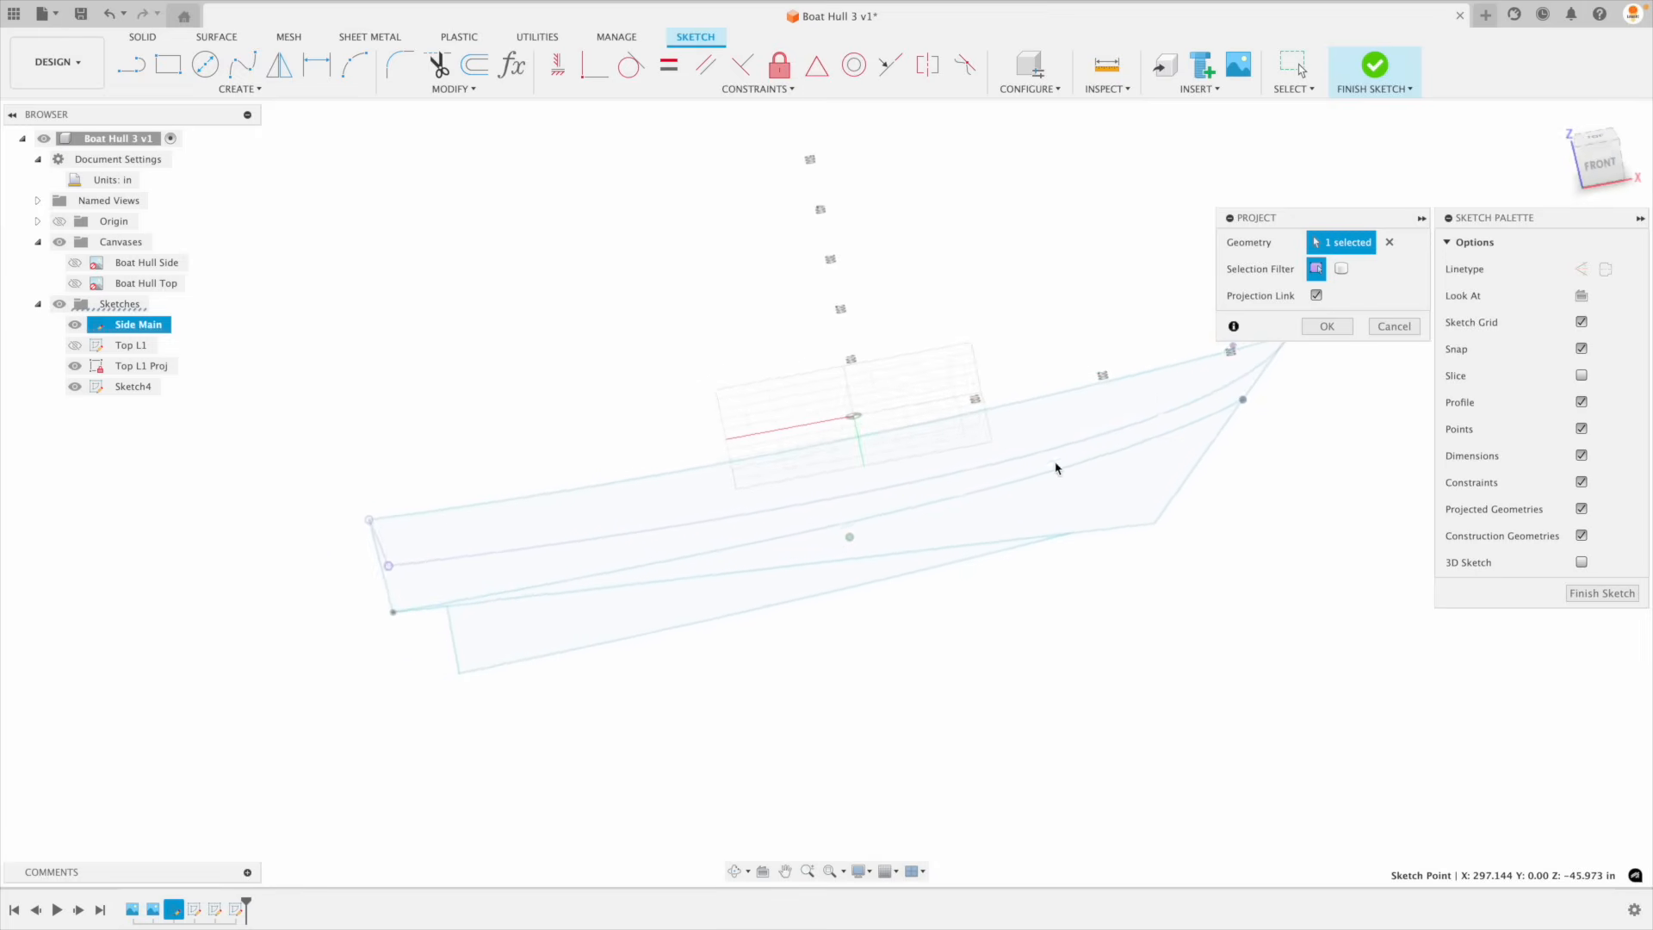
scroll(1230, 372, "down", 5, "shift")
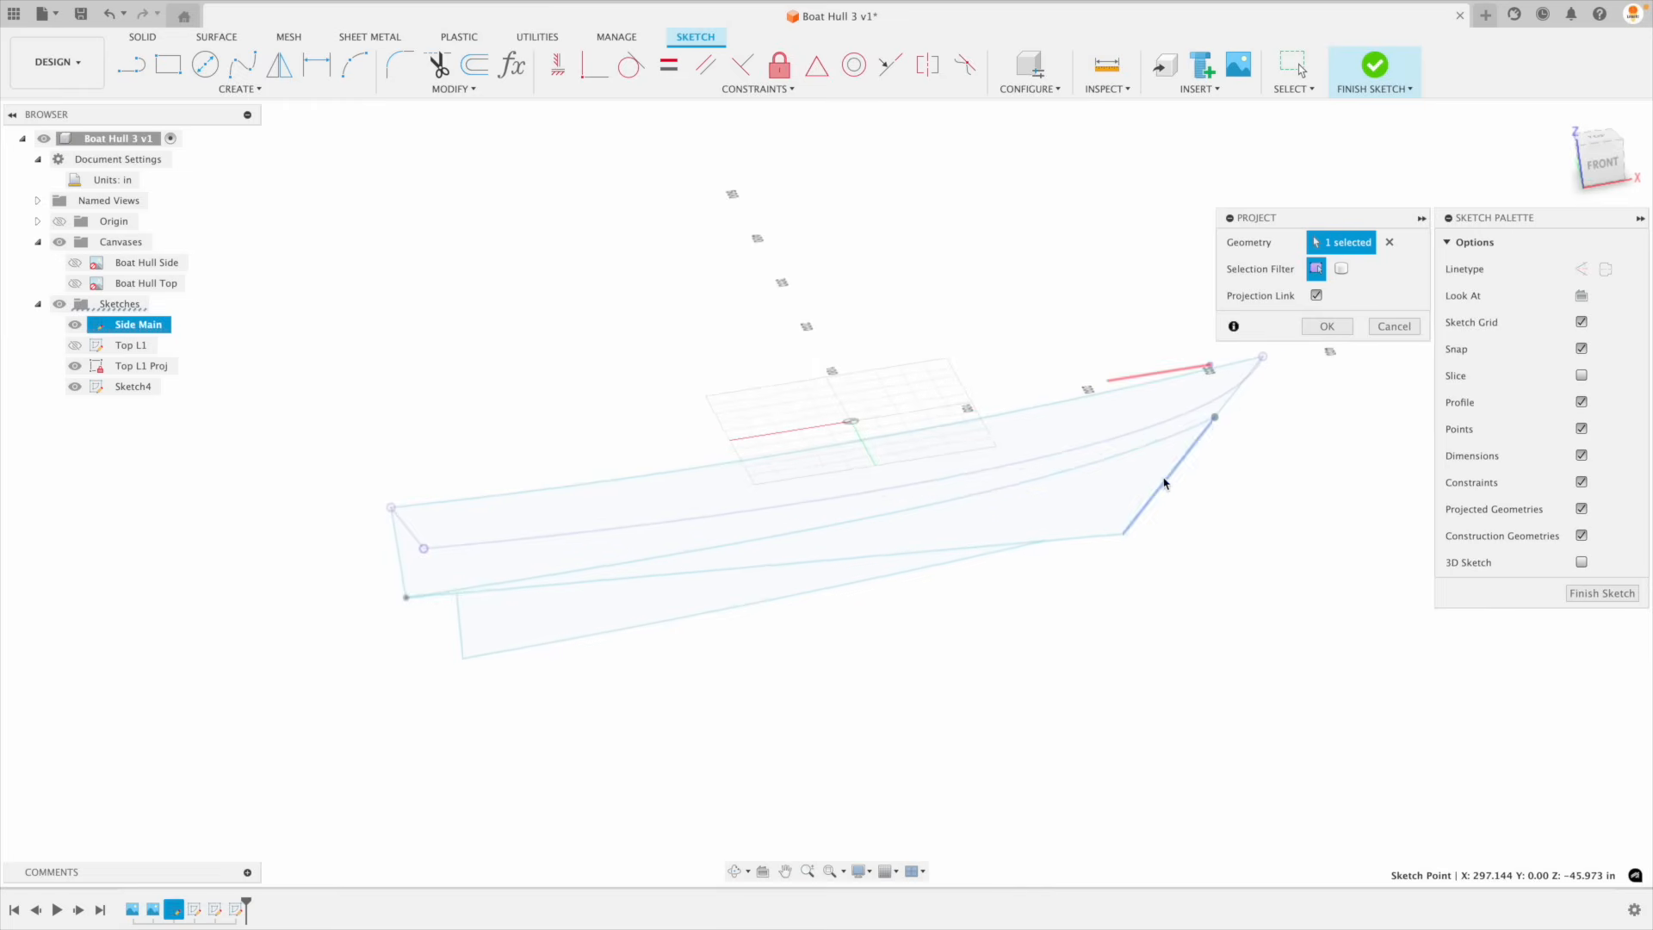
left_click(405, 597)
left_click(1330, 328)
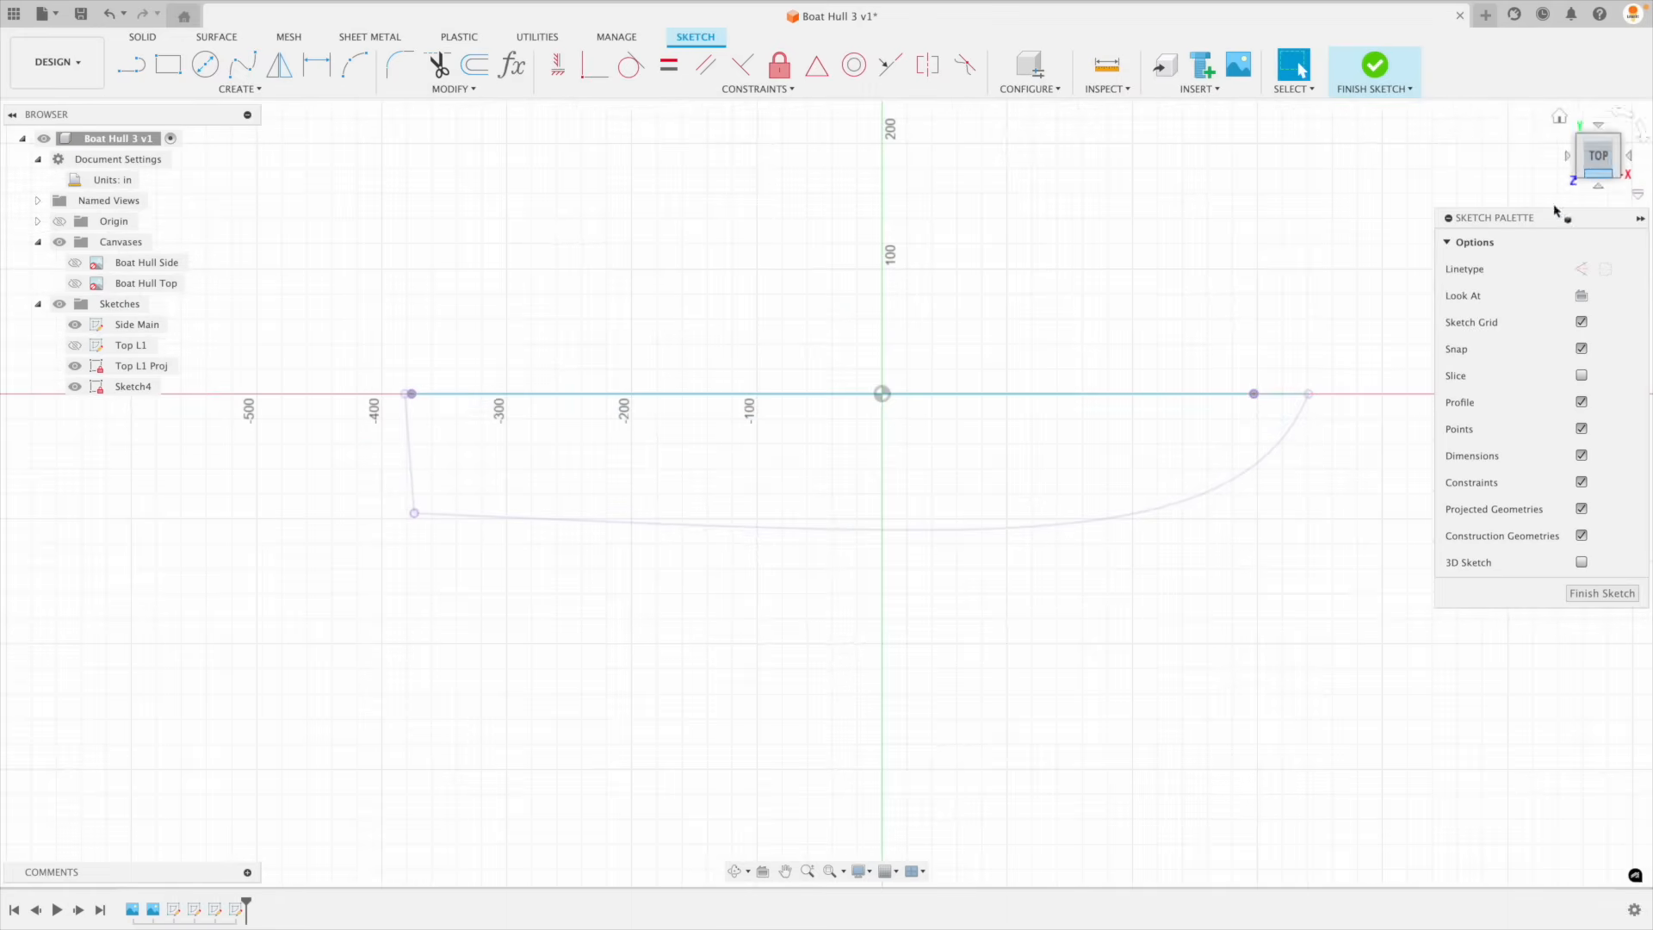
Step: Compare the Top L1 Proj outline and the projected bow and stern points with the Boat Hull Top canvas
left_click(1293, 426)
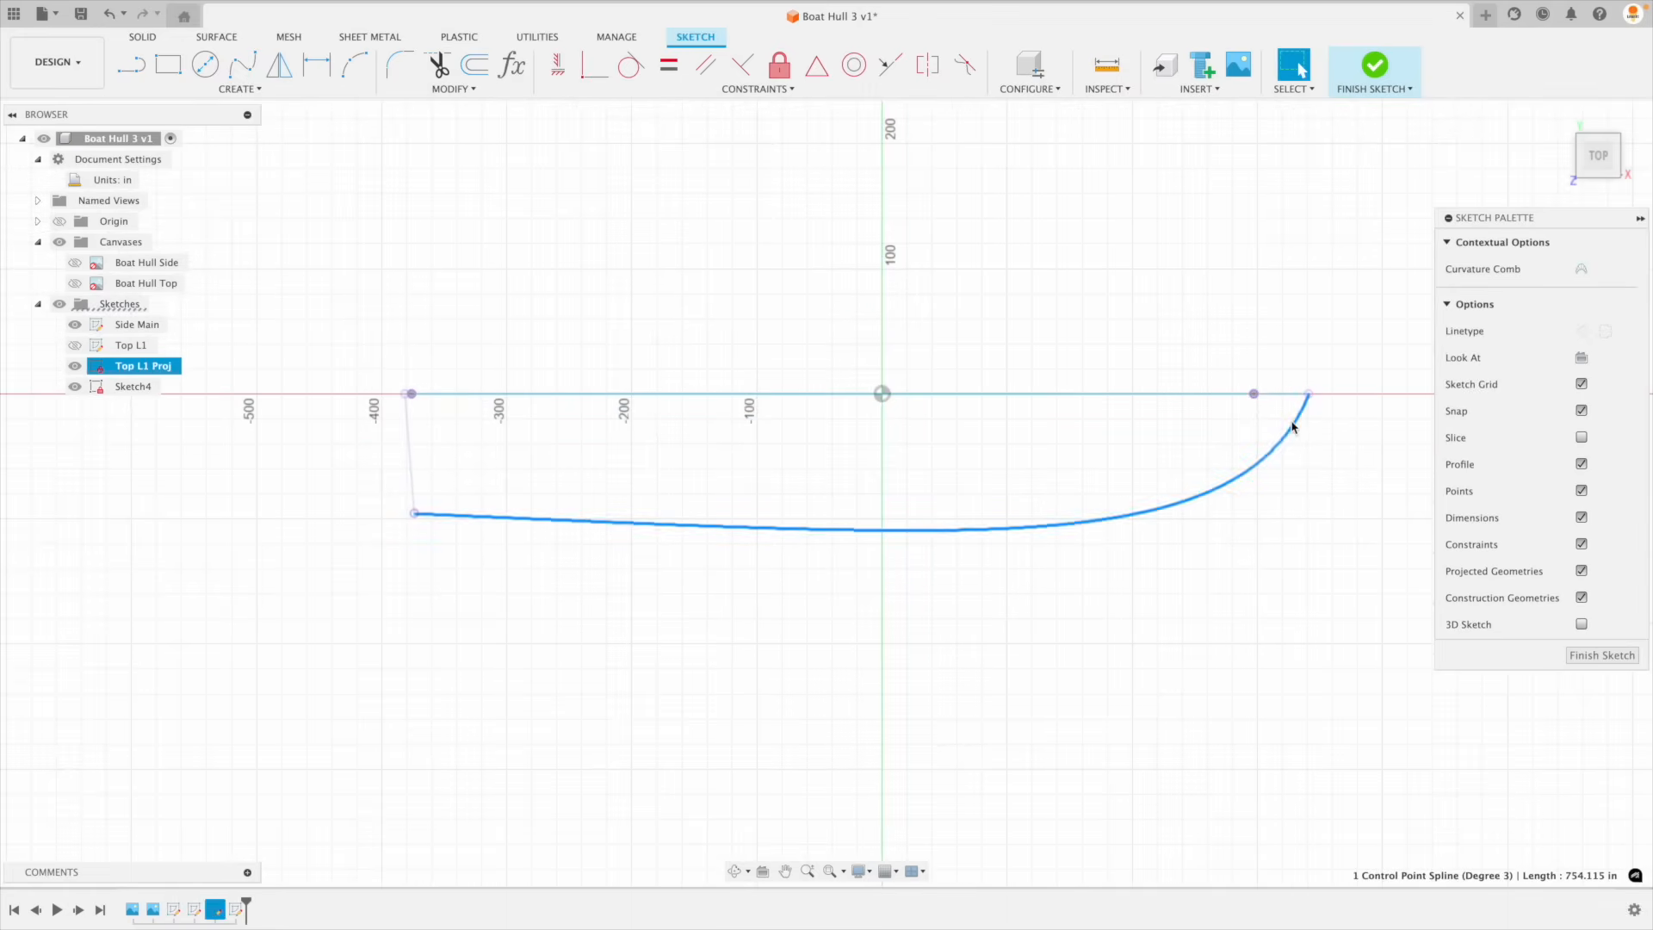
left_click(76, 367)
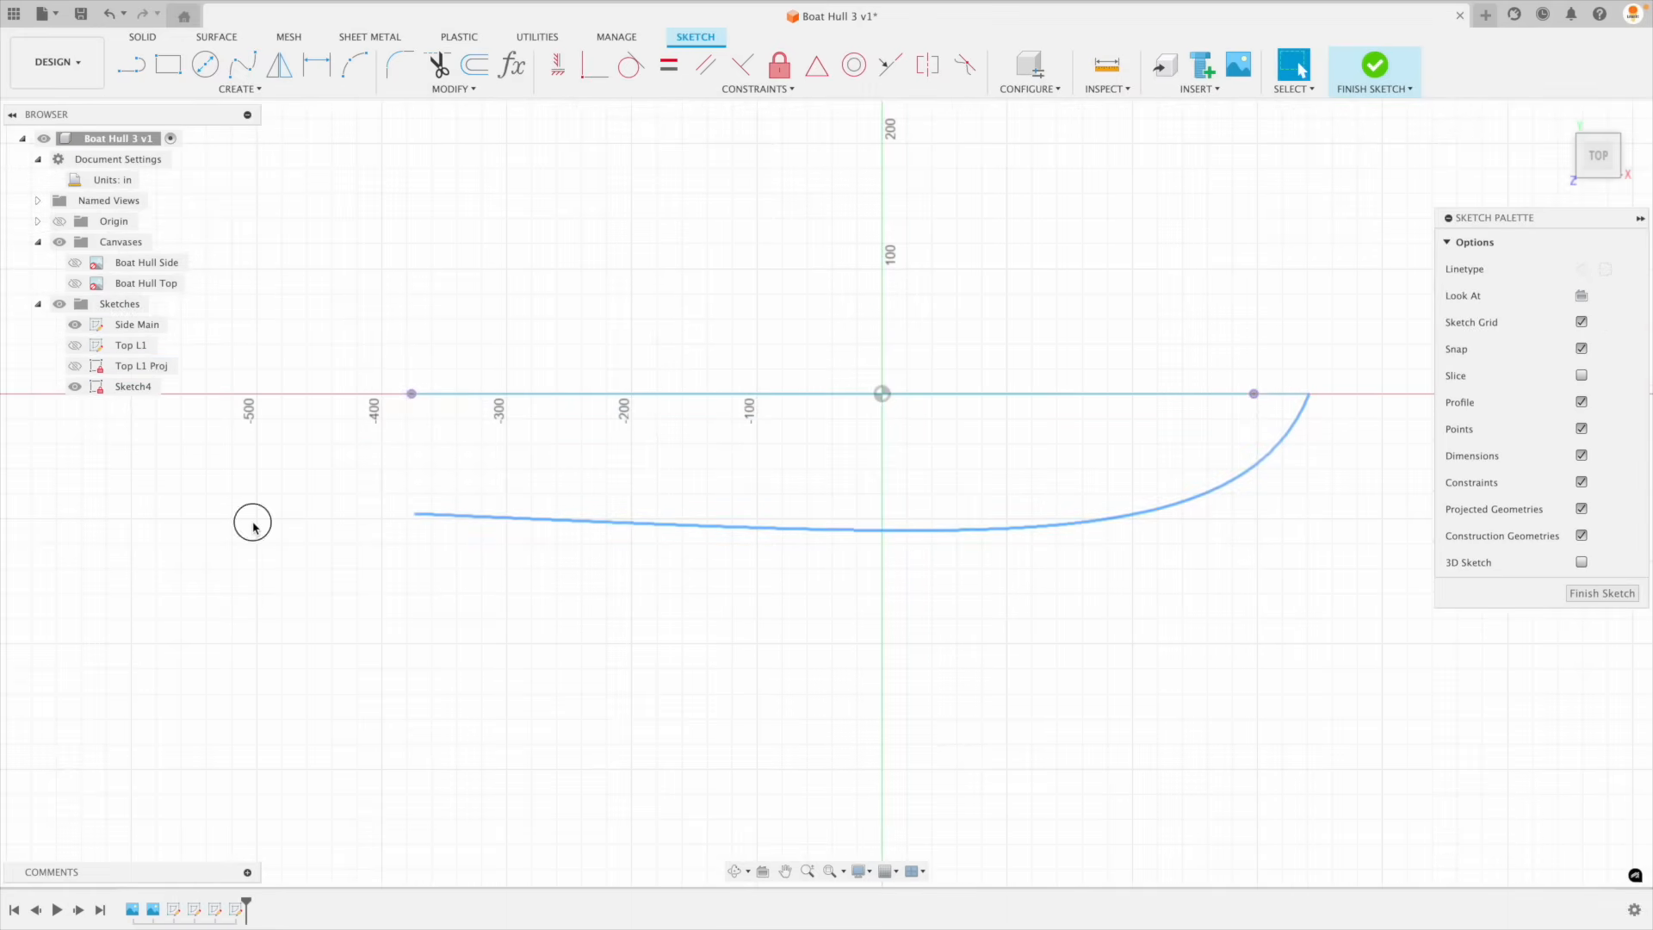
left_click(75, 365)
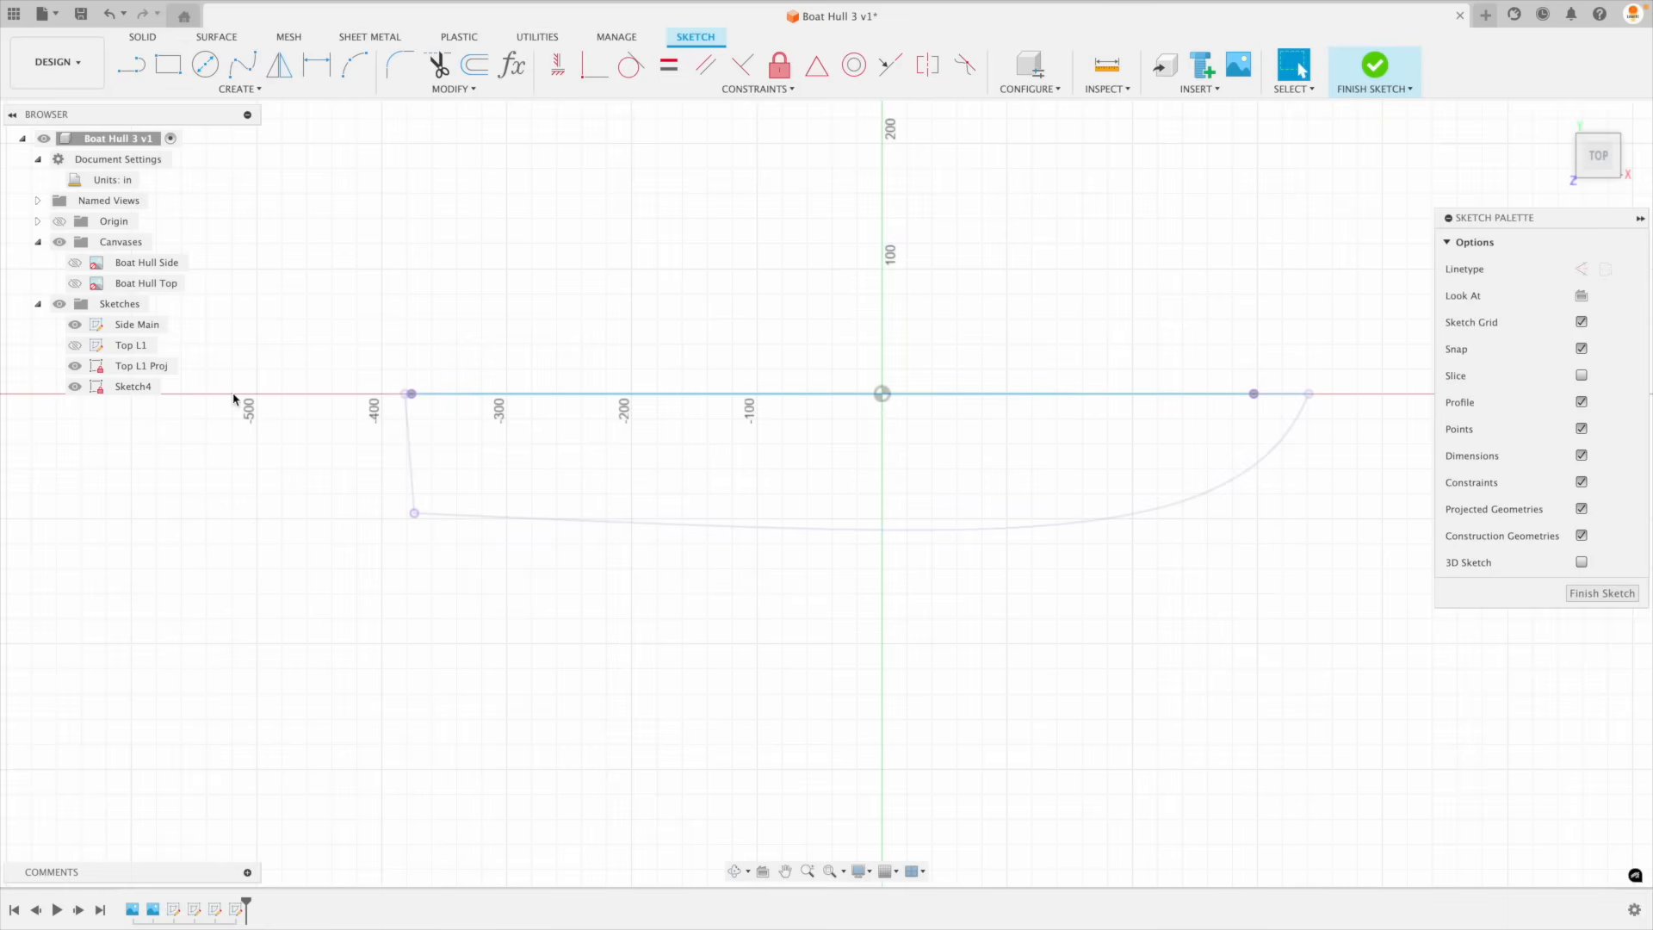
left_click(74, 283)
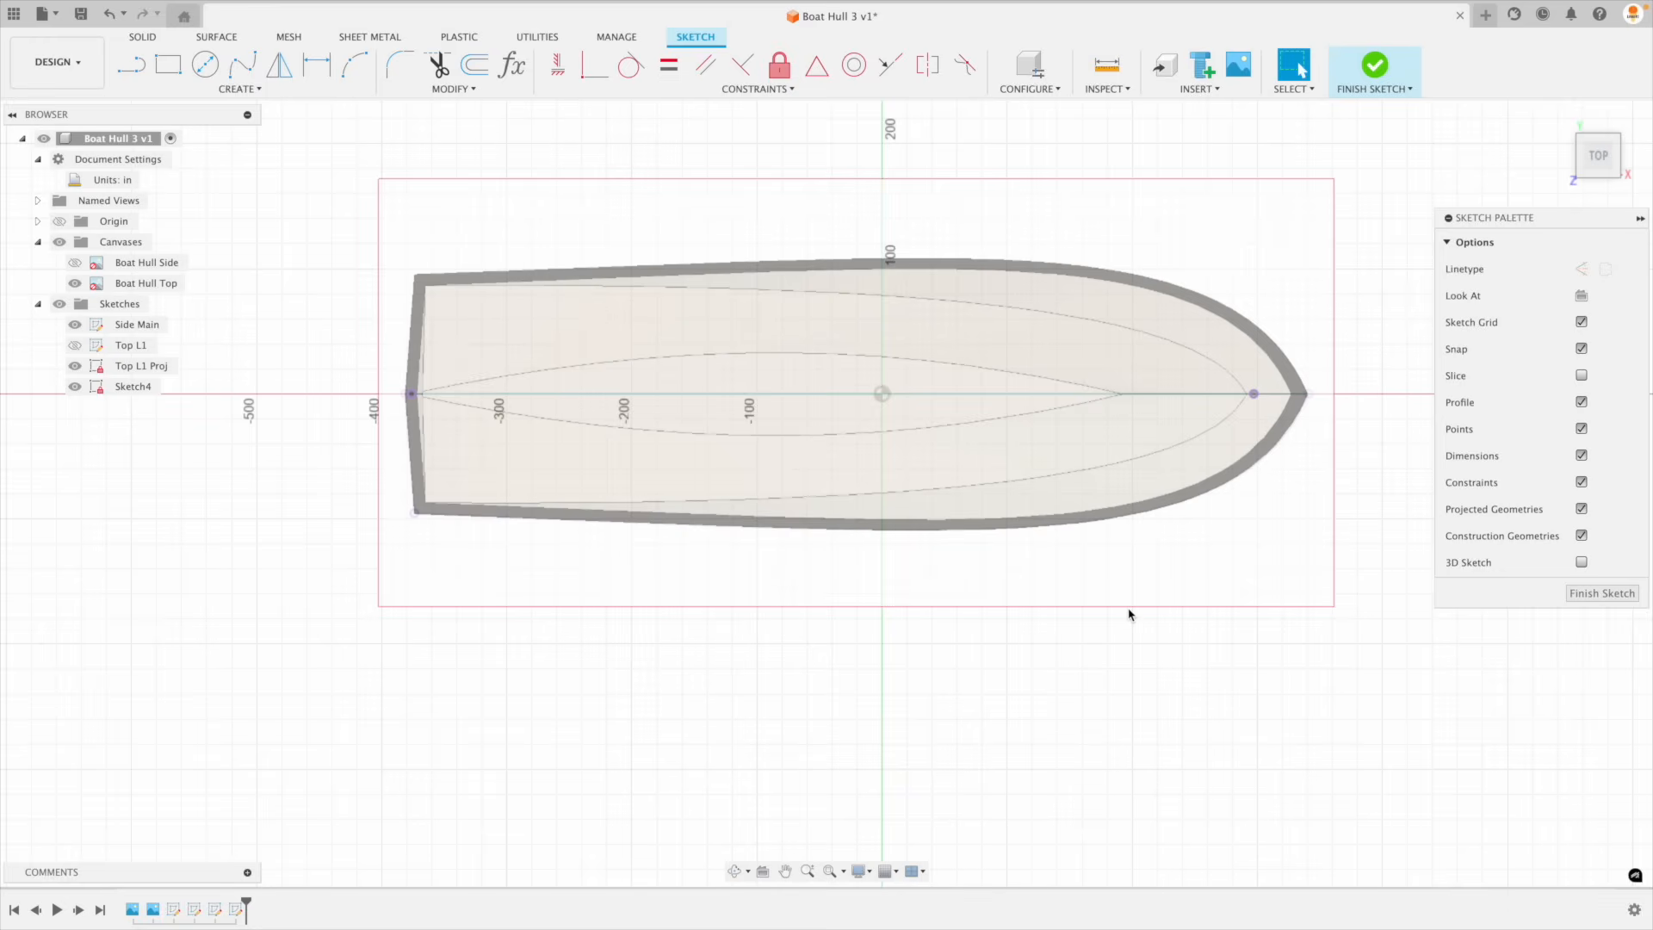
left_click(75, 284)
left_click(76, 284)
left_click(75, 284)
left_click(76, 284)
left_click(76, 284)
mouse_move(345, 413)
middle_mouse_down("shift")
mouse_move(306, 419)
mouse_move(322, 431)
middle_mouse_up("shift")
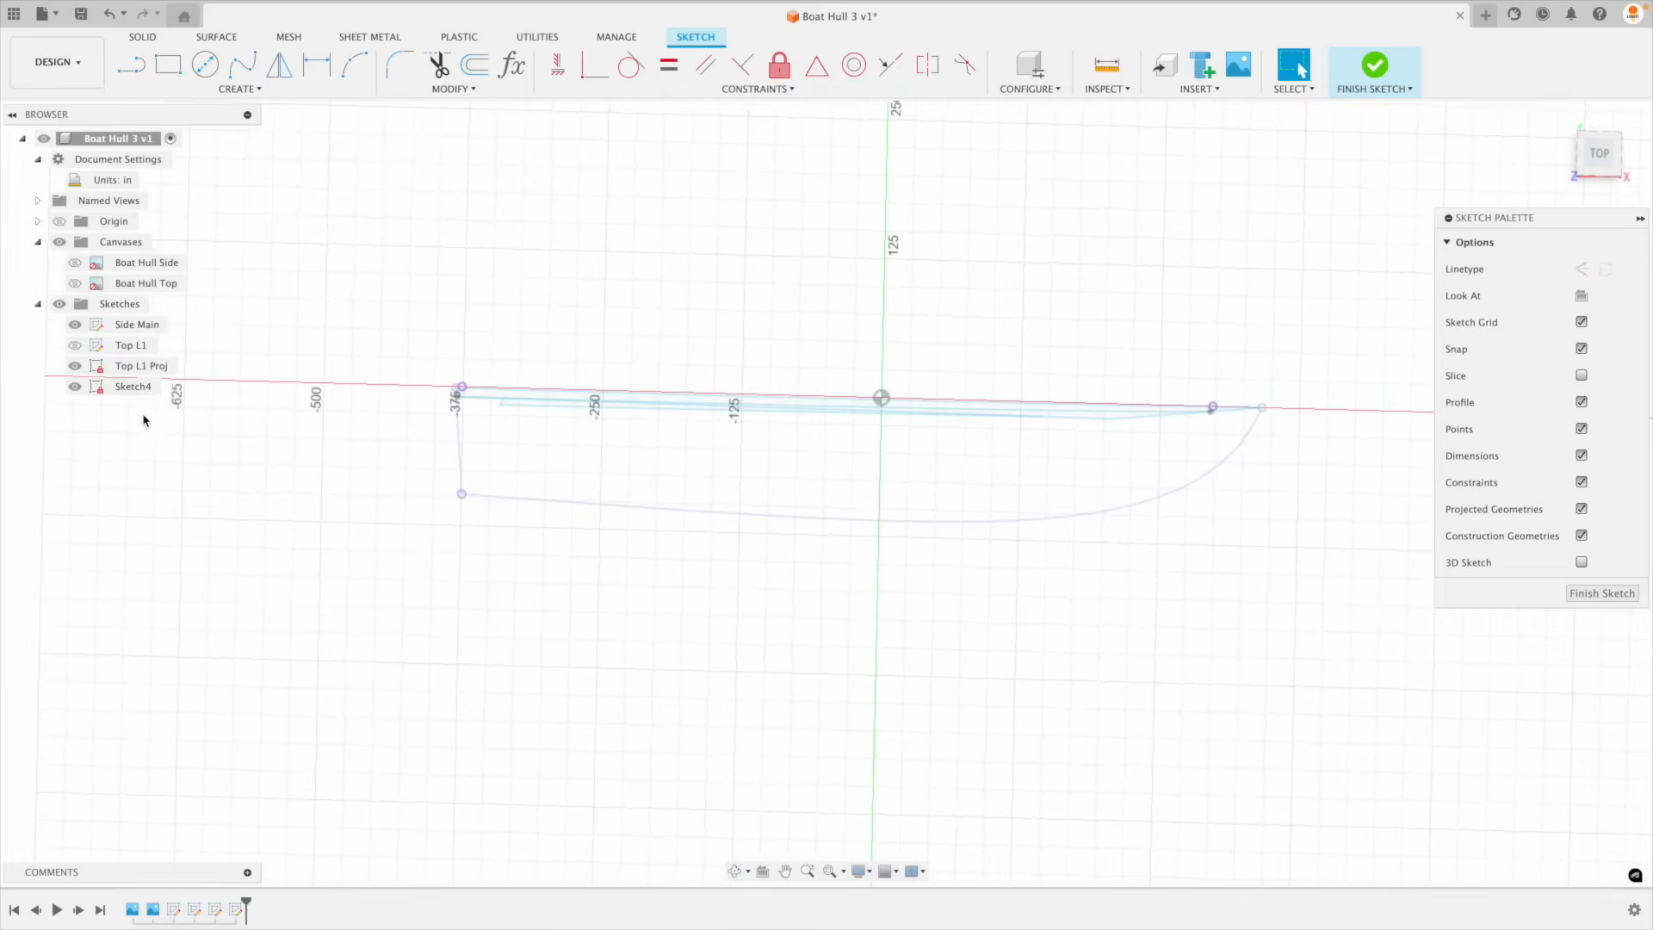
Step: Hide the Top L1 Proj sketch, show the Boat Hull Top canvas and look at it from the top
left_click(74, 366)
left_click(74, 285)
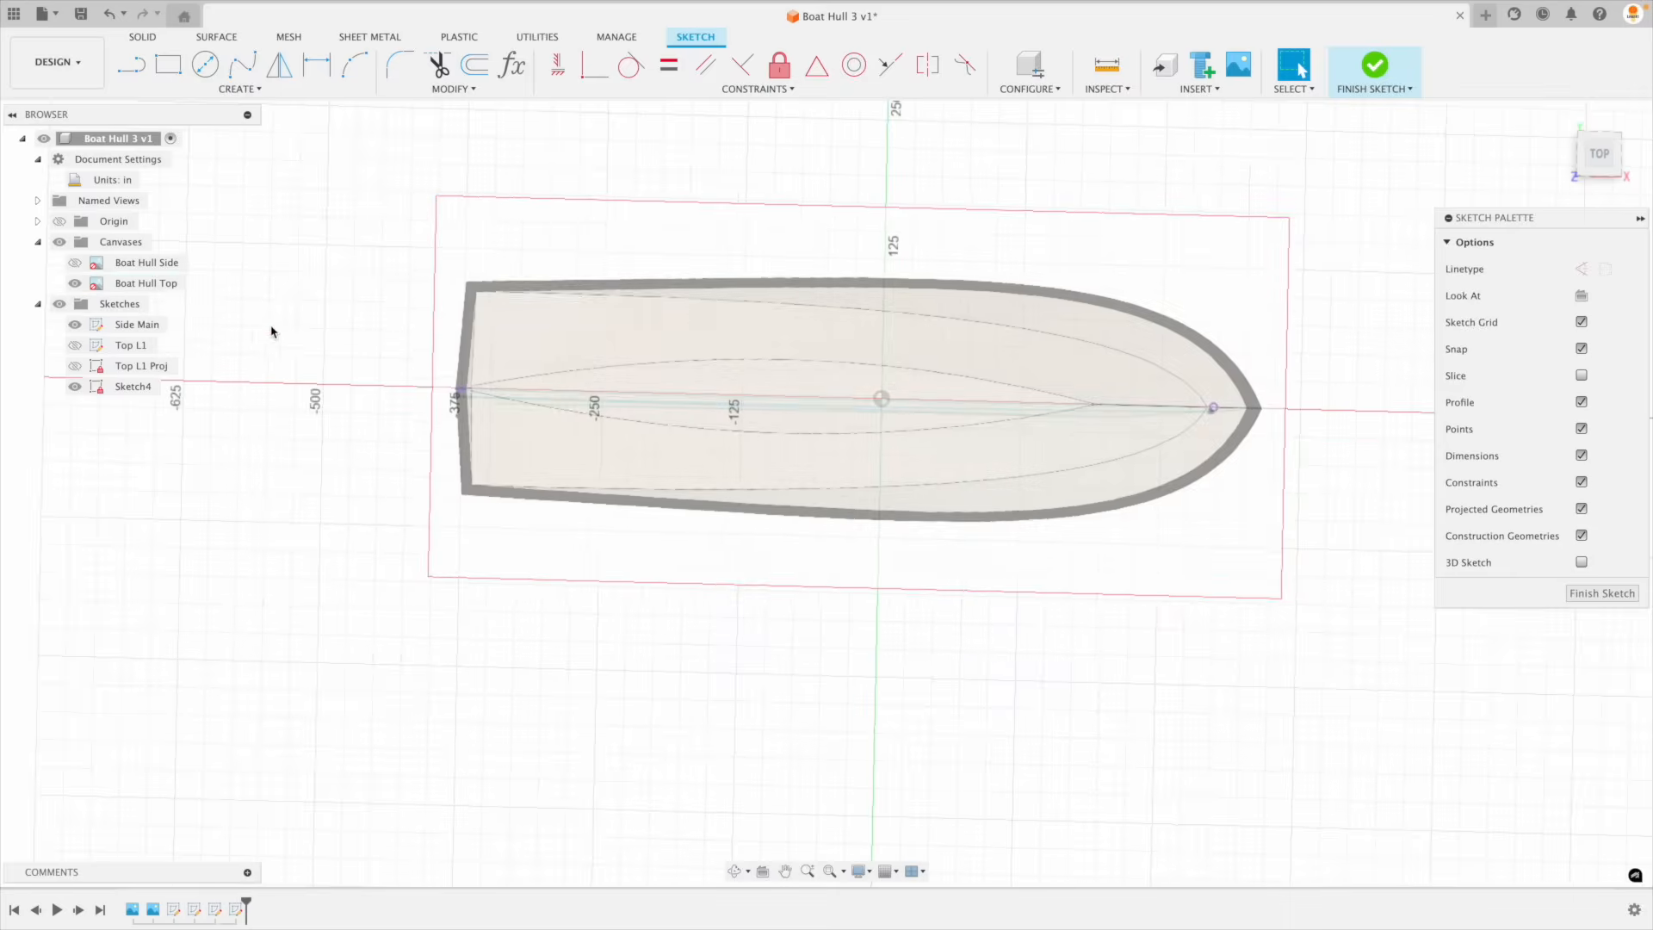
left_click(1588, 168)
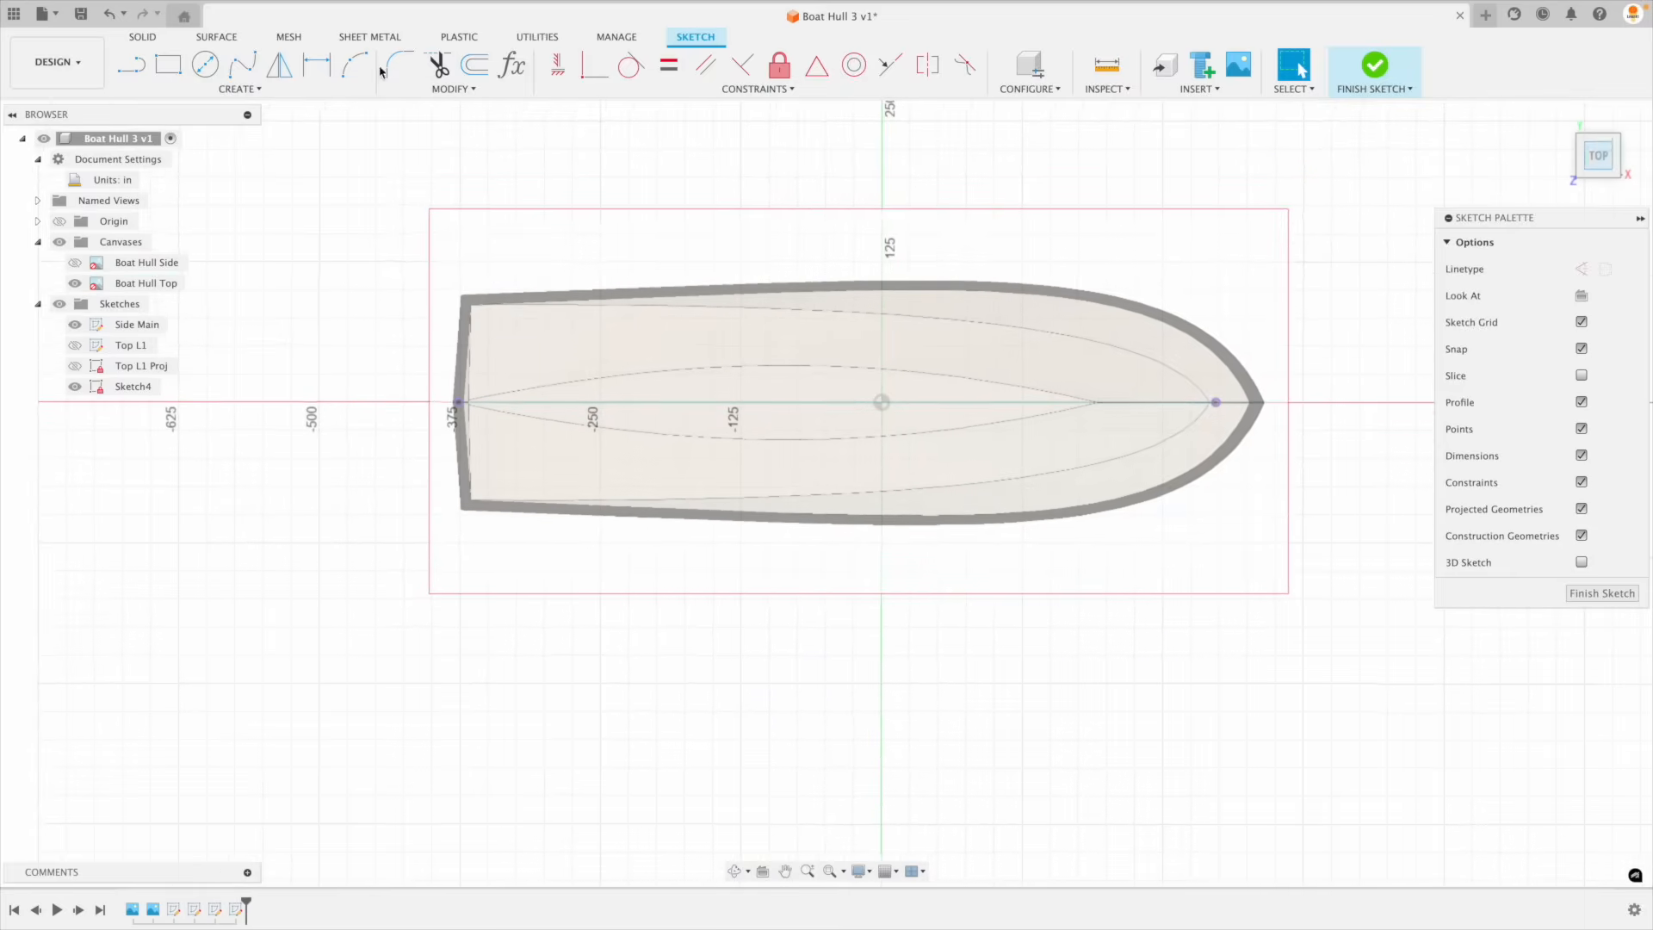
Step: Draw a transom line about 91 in long from the projected stern point to the hull's lower stern corner on the canvas
left_click(239, 89)
mouse_move(179, 238)
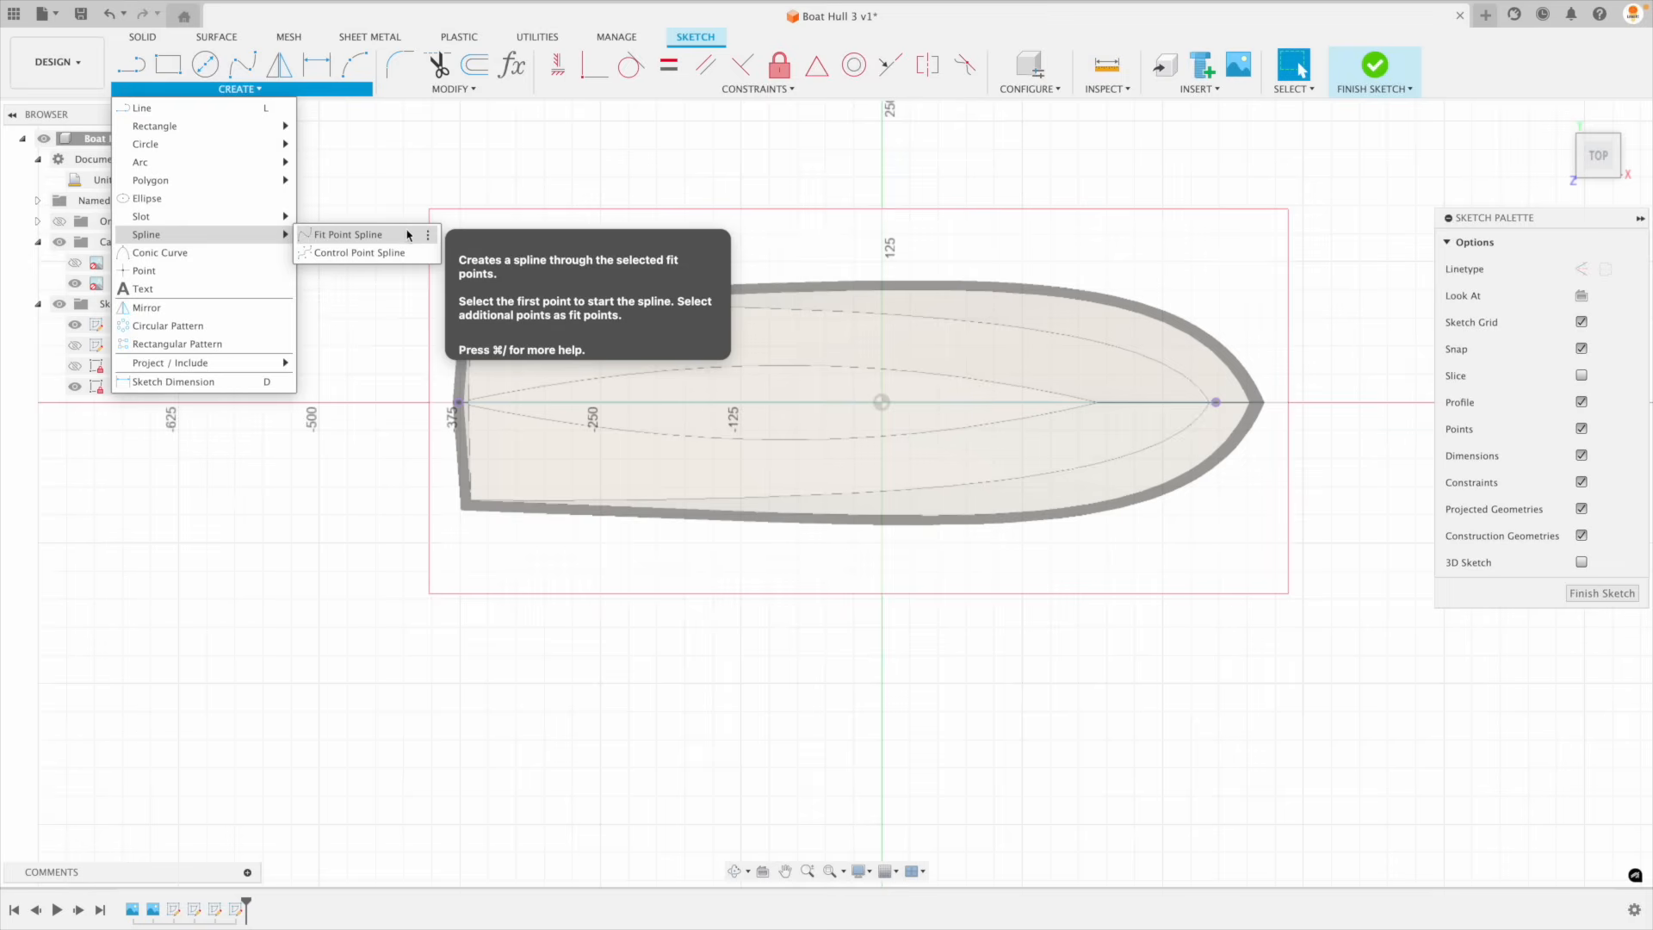
left_click(131, 73)
left_click(75, 370)
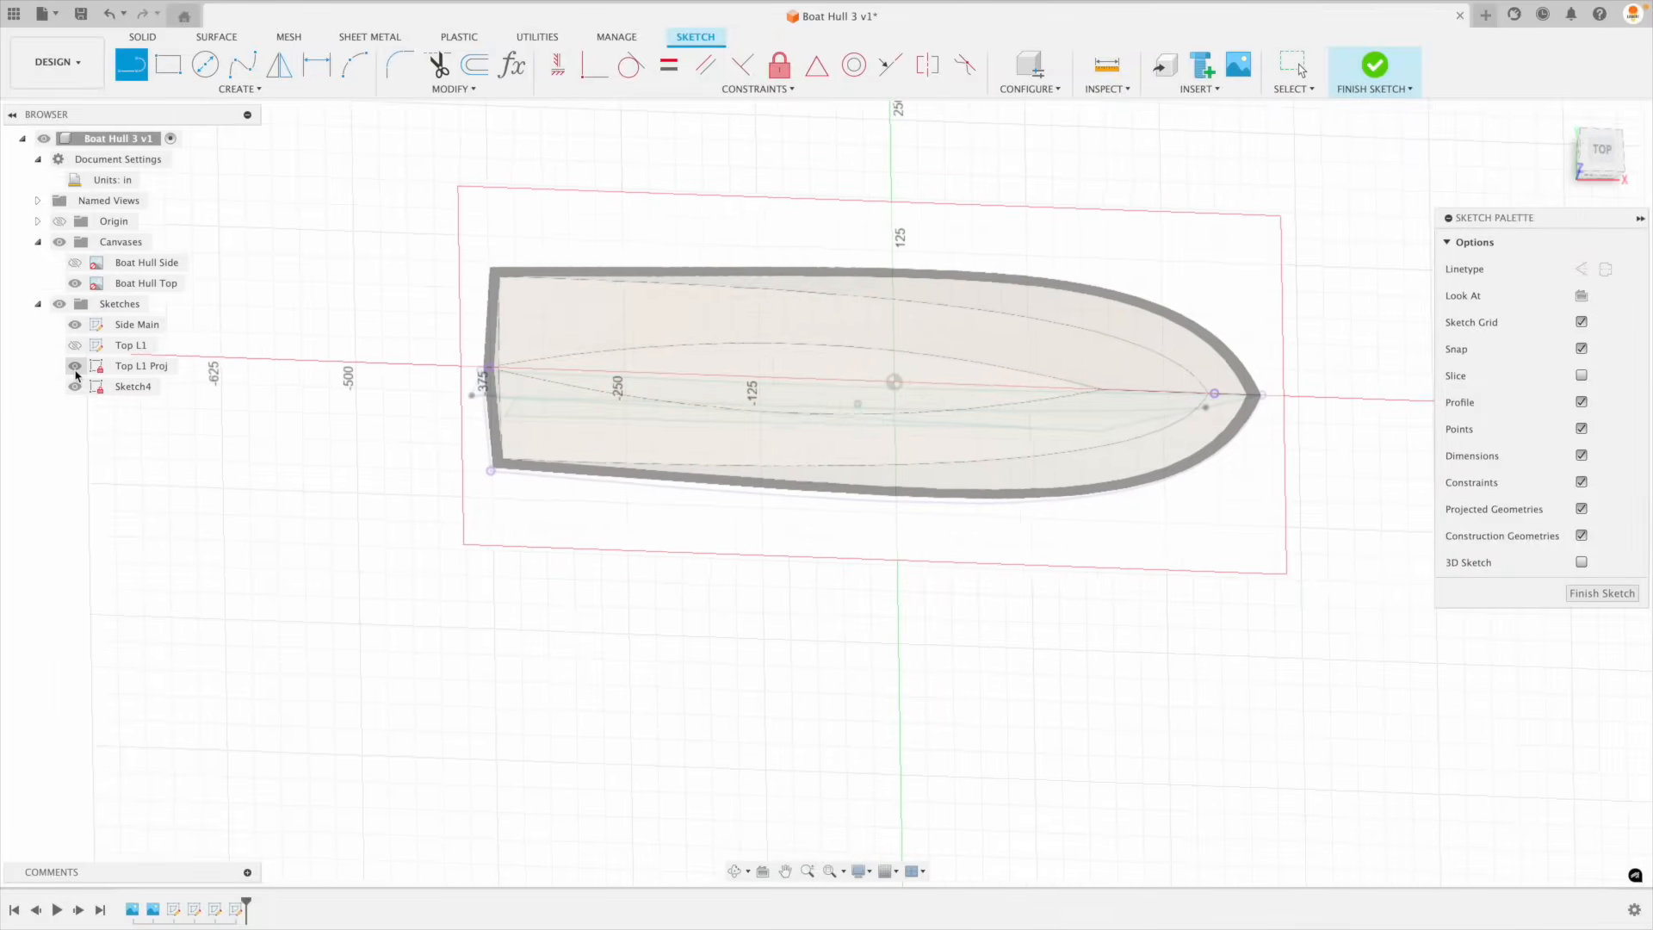
scroll(482, 361, "up", 5)
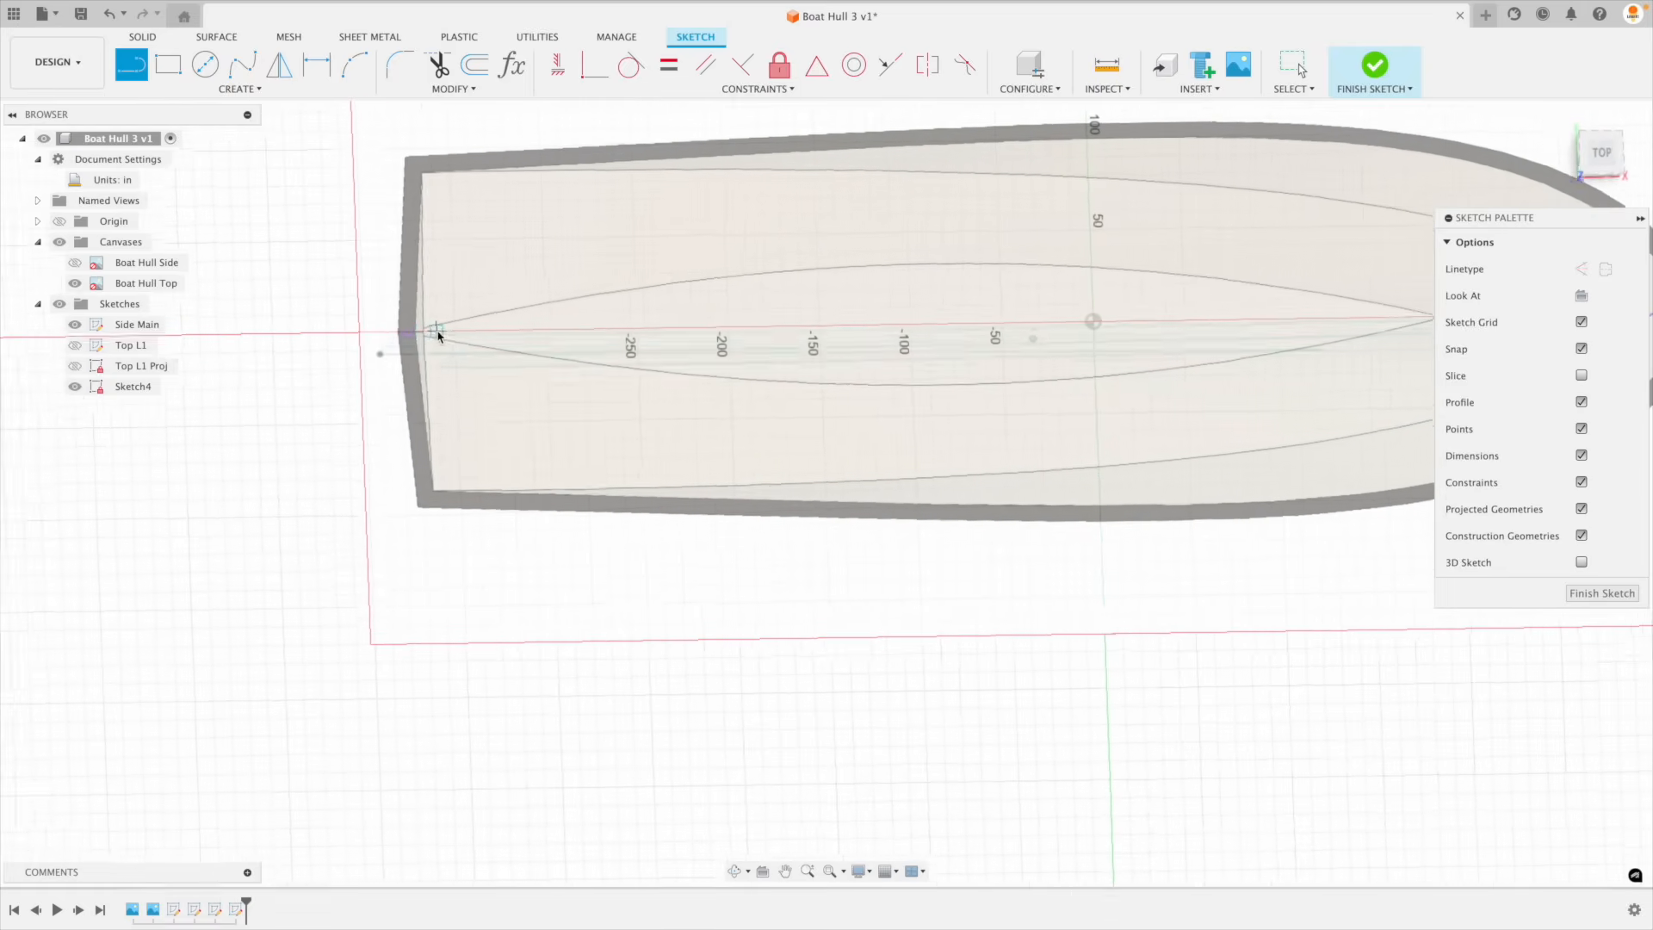
middle_click_drag(412, 346, 418, 347, "shift")
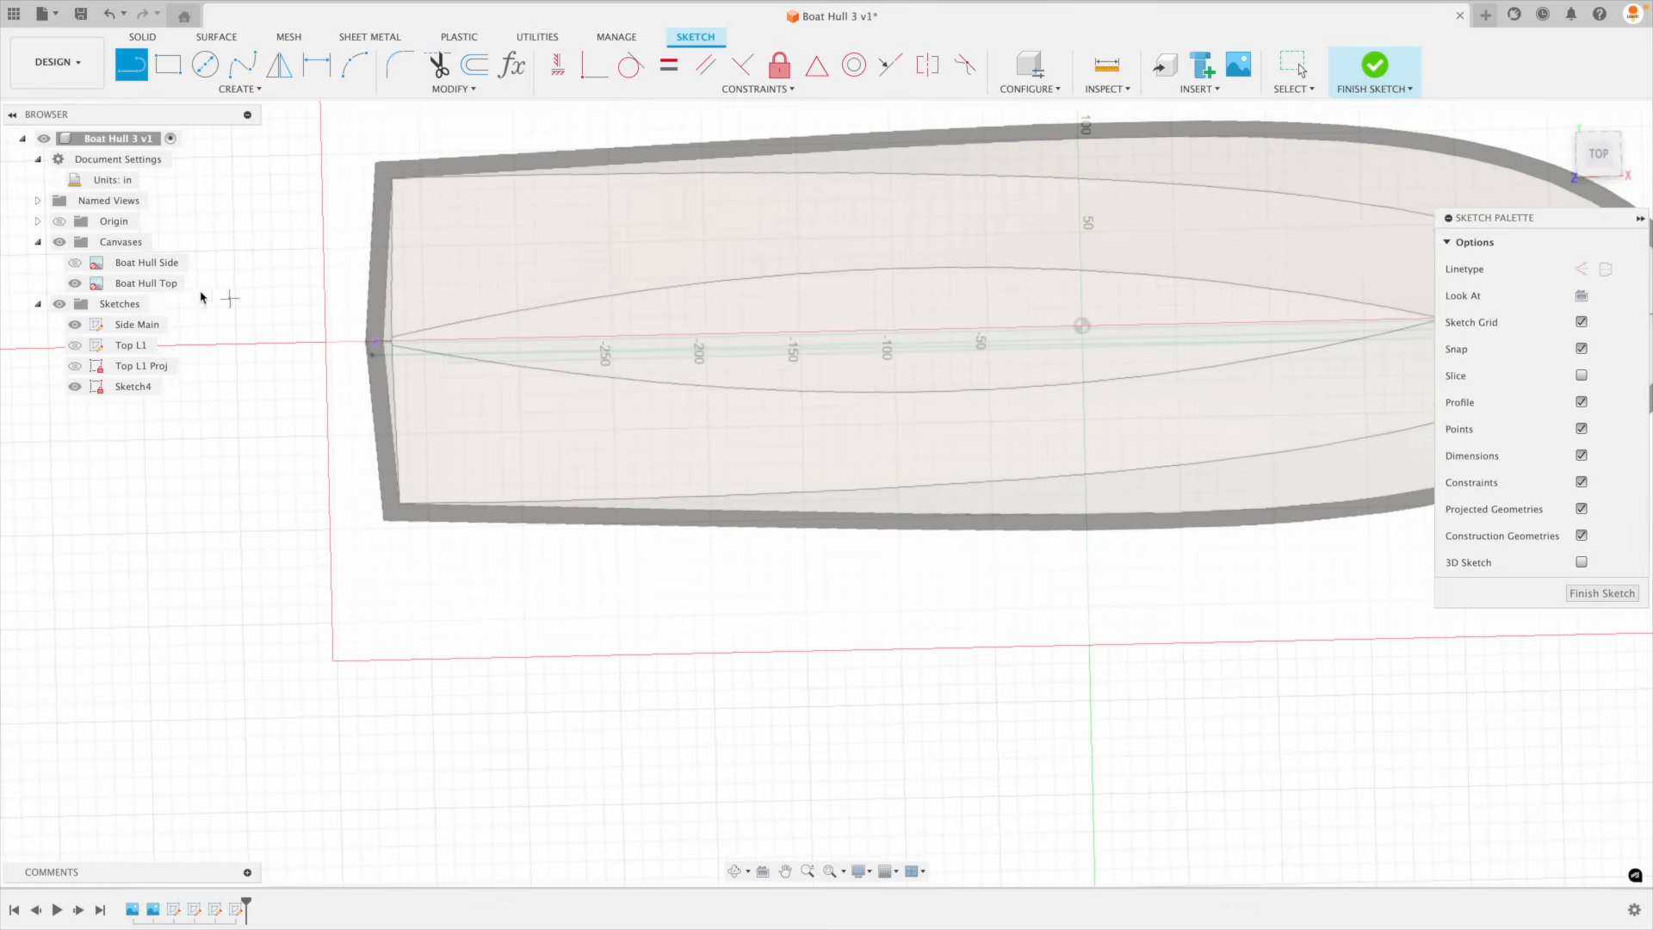
left_click(75, 283)
left_click(376, 341)
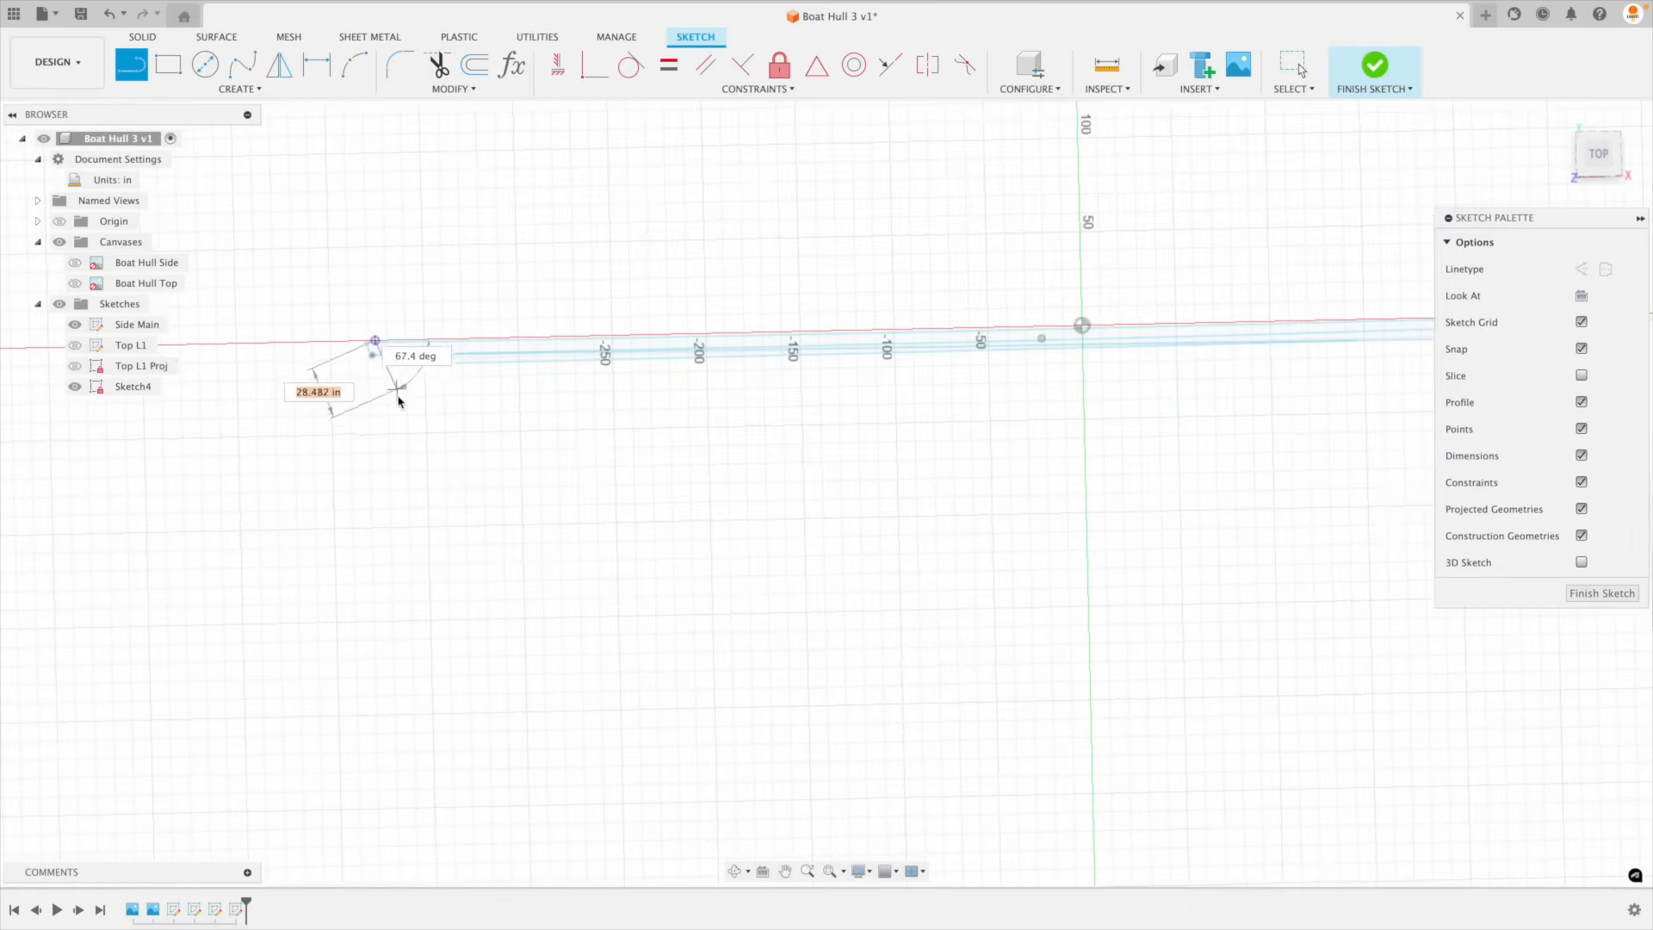
left_click(75, 283)
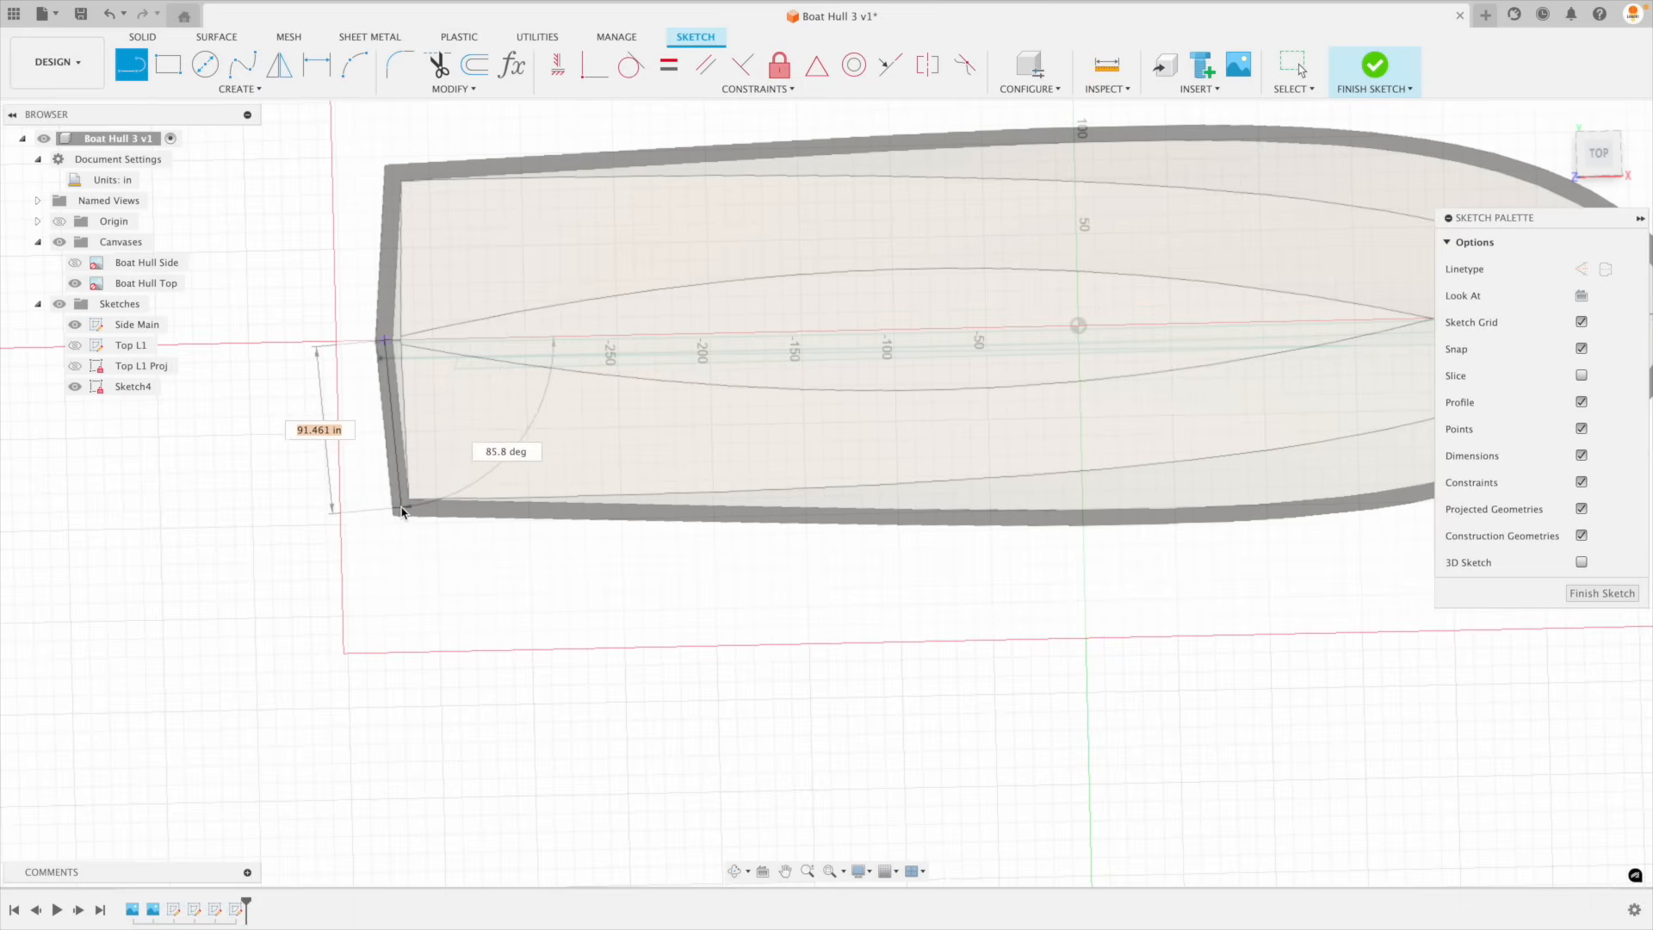
left_click(401, 510)
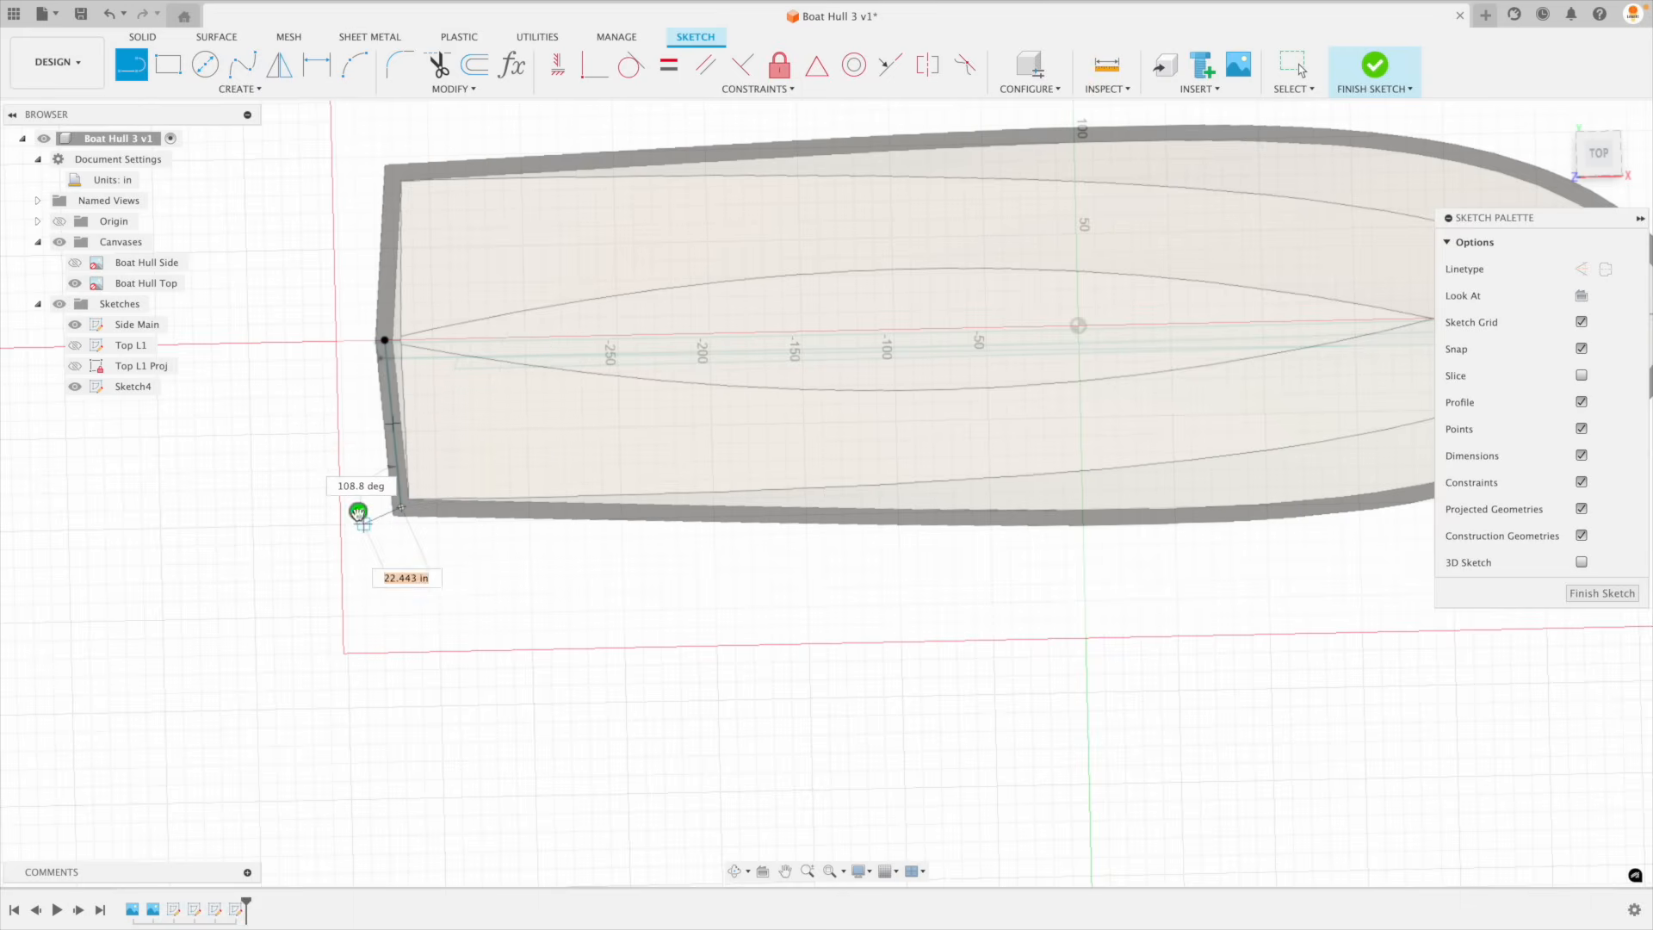
left_click(358, 513)
Step: Draw a fit point spline from the transom line's outer end to the projected bow point
scroll(732, 517, "down", 2)
left_click(1603, 155)
middle_click_drag(1288, 638, 1128, 641)
left_click(240, 89)
mouse_move(234, 234)
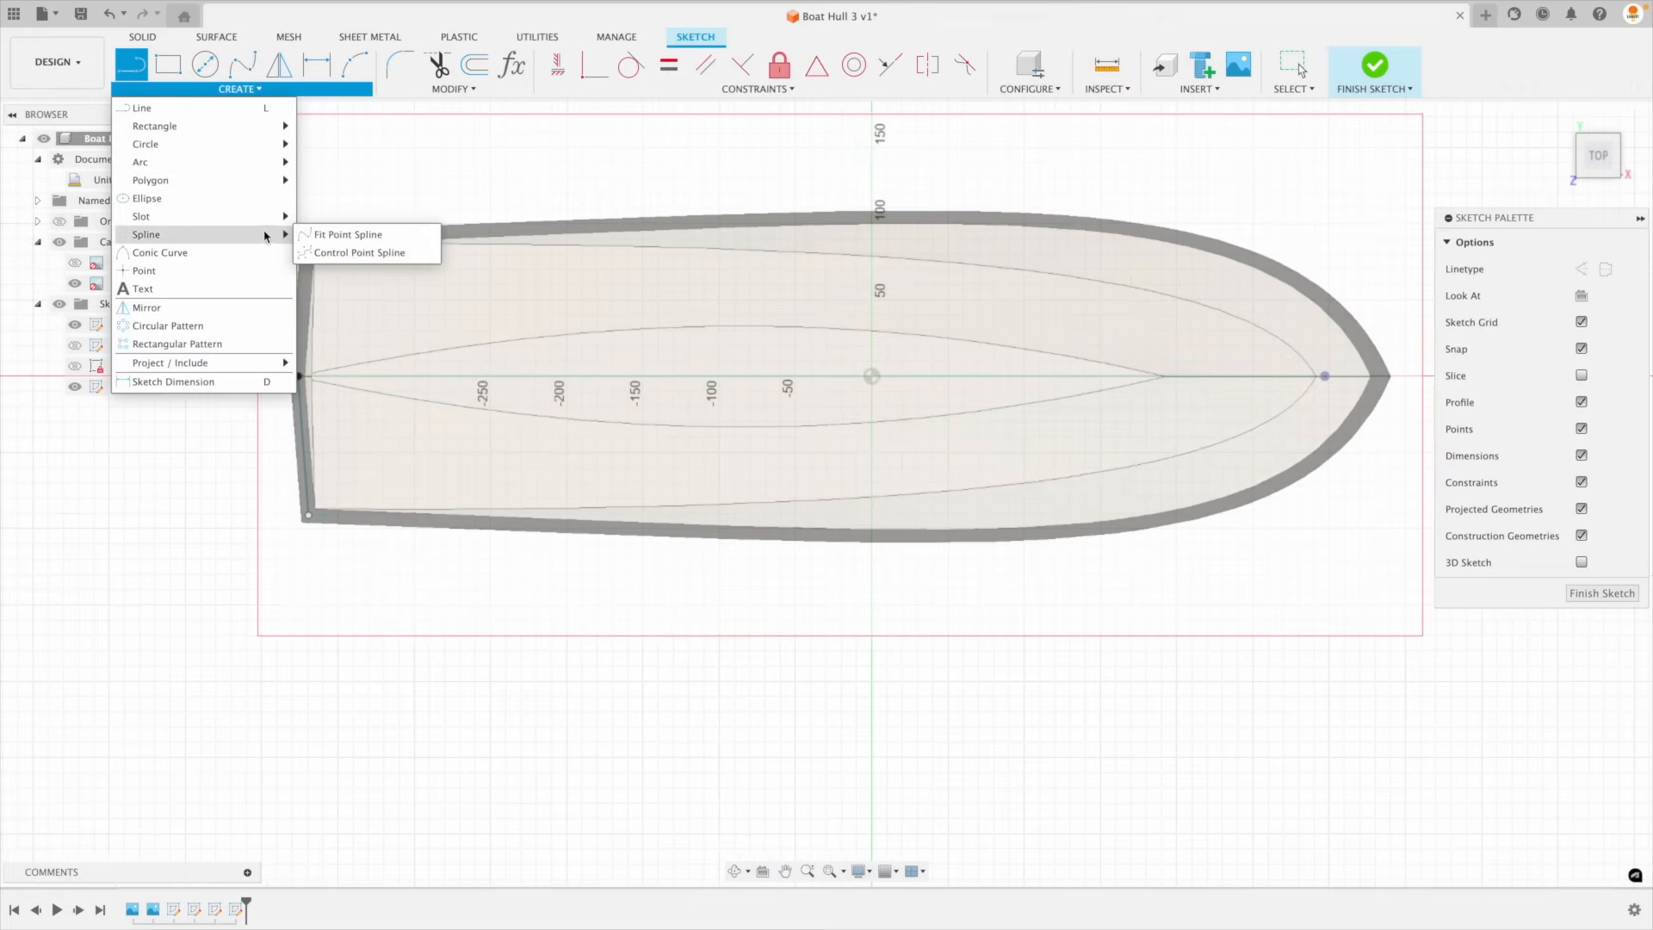
left_click(347, 234)
left_click(308, 515)
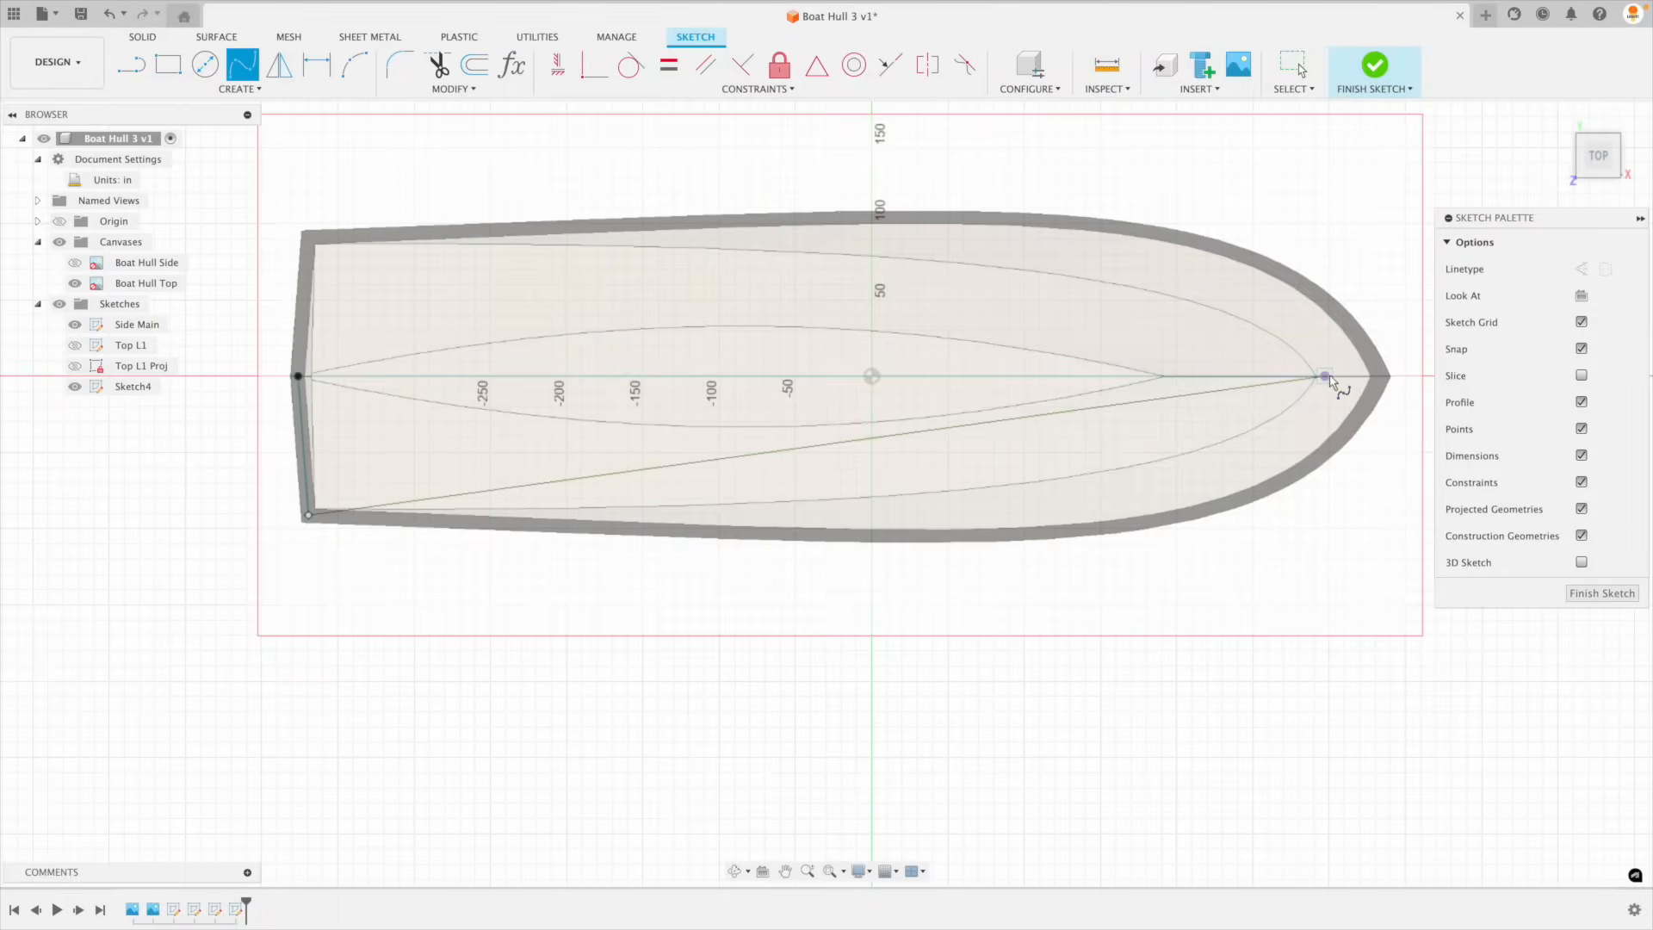
left_click(1326, 377)
left_click(1332, 417)
Step: Adjust the spline's bow tangent handle so the curve follows the canvas's inner hull line below the centerline
mouse_move(1428, 362)
left_mouse_down()
mouse_move(1365, 321)
mouse_move(1349, 345)
mouse_move(1421, 258)
mouse_move(1320, 379)
mouse_move(1391, 292)
mouse_move(1359, 346)
left_mouse_up()
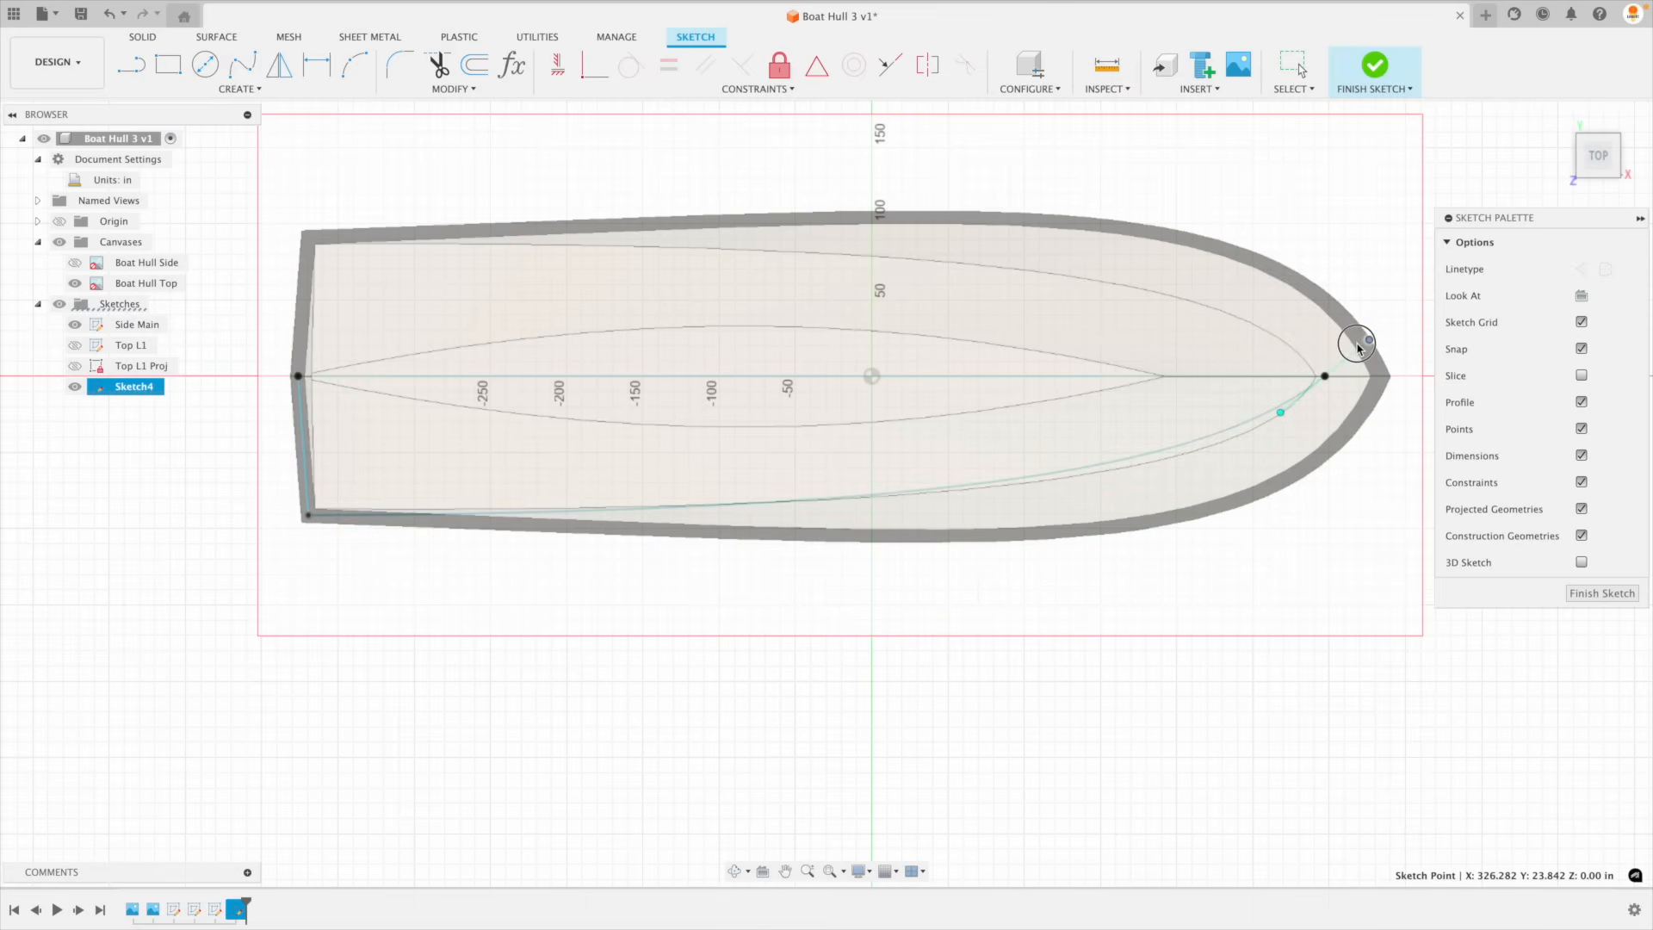
left_click_drag(1362, 350, 1344, 354)
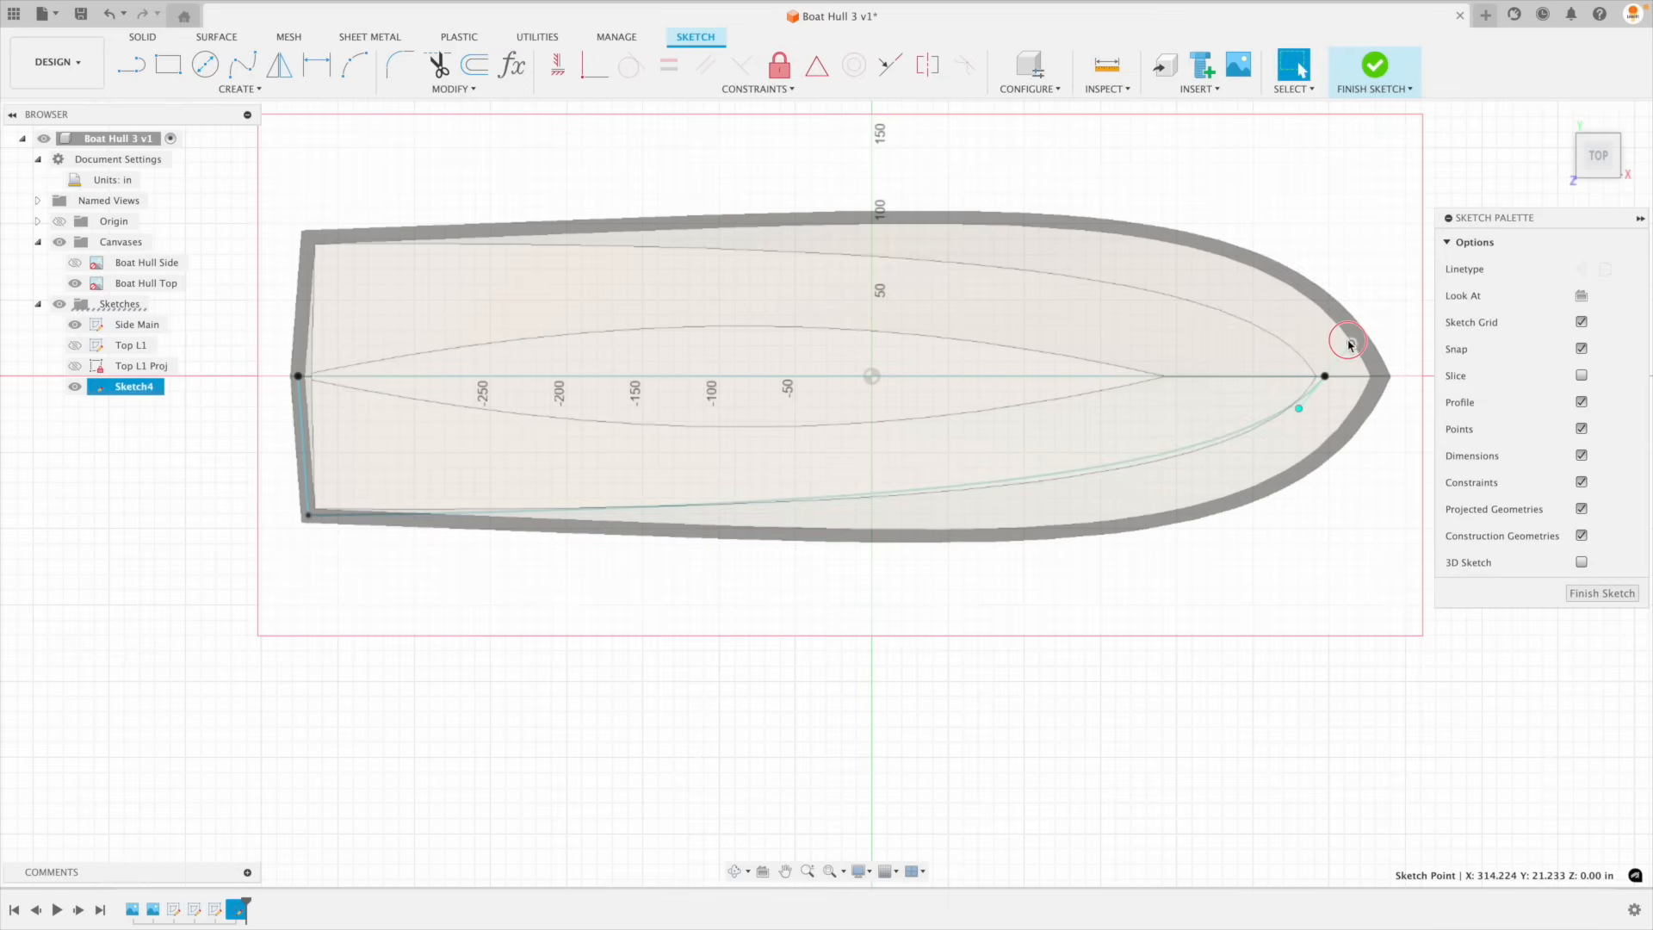
left_click_drag(1353, 349, 1357, 343)
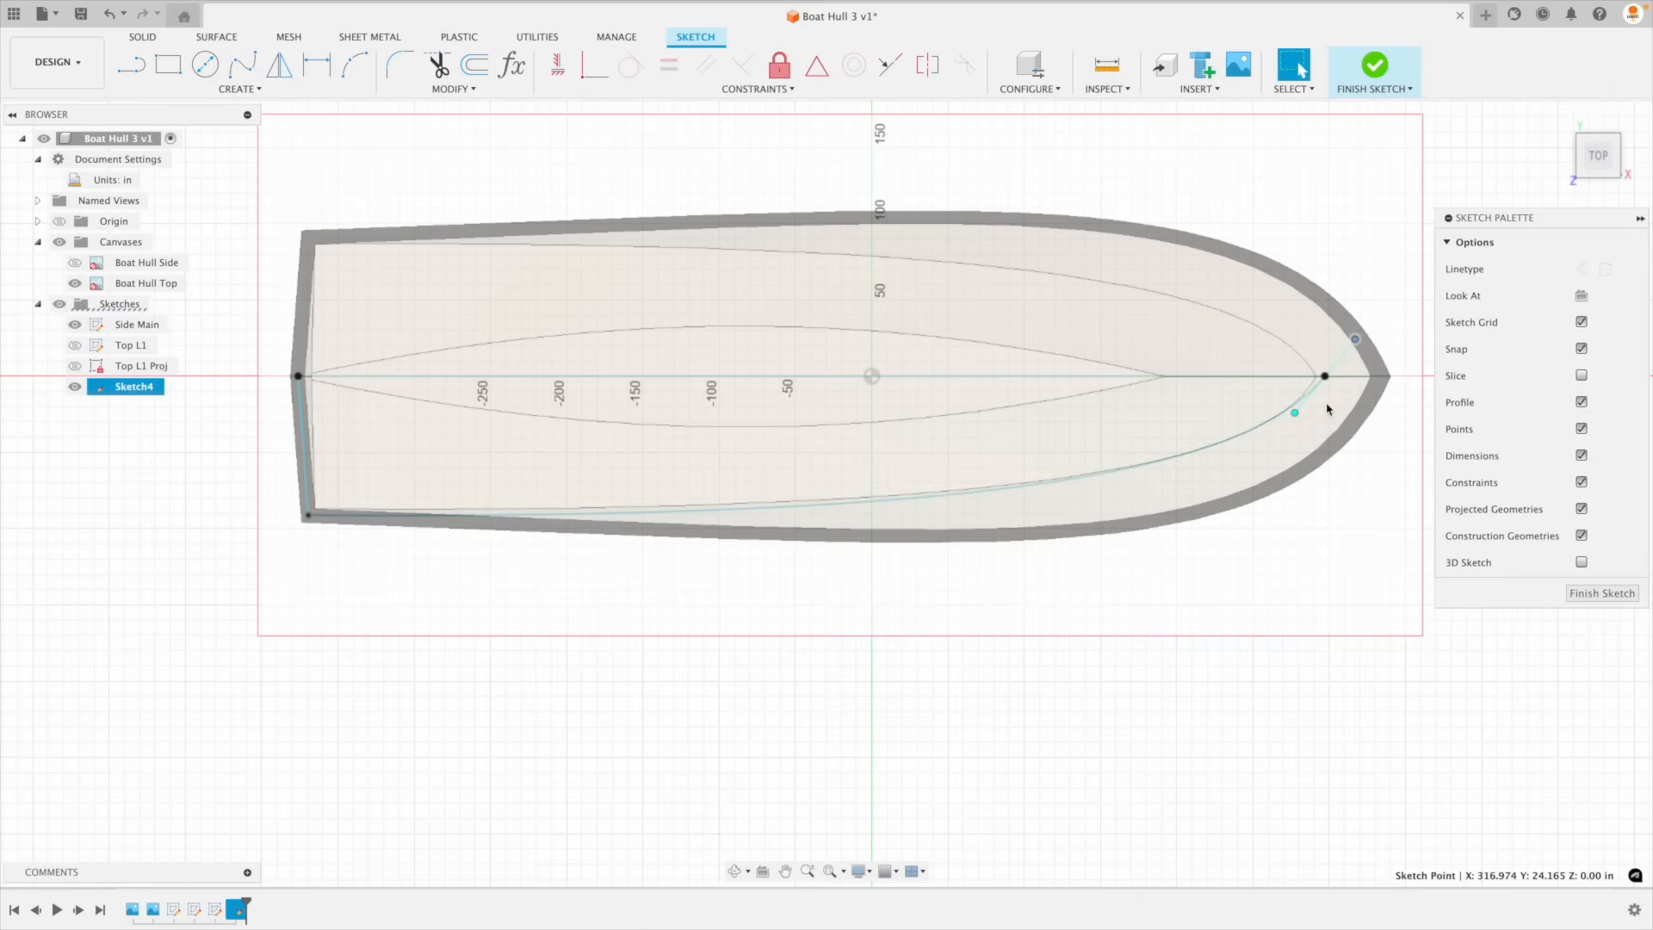
Step: Finish the sketch and hide the Boat Hull Top canvas to view the new curve with the side profile
middle_click_drag(1330, 407, 1561, 554, "shift")
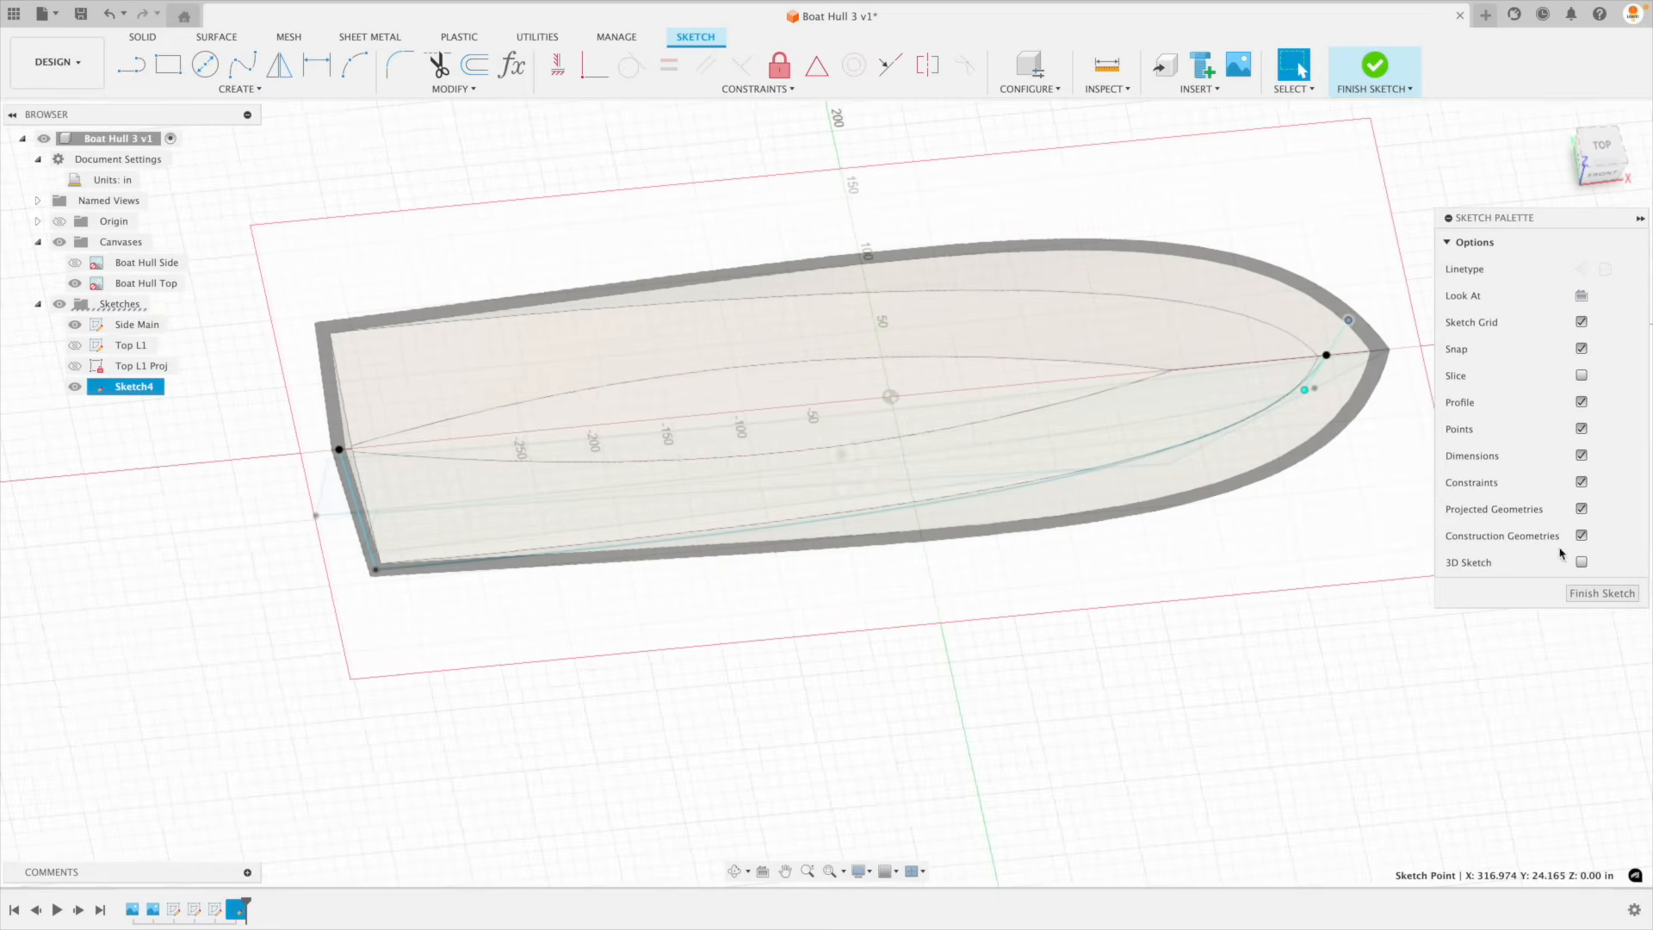
left_click(1601, 594)
mouse_move(1602, 603)
middle_mouse_down("shift")
mouse_move(1581, 575)
mouse_move(1572, 605)
middle_mouse_up("shift")
middle_click_drag(448, 563, 207, 354, "shift")
left_click(75, 283)
middle_click_drag(344, 706, 394, 687, "shift")
middle_click_drag(1150, 422, 1106, 358, "shift")
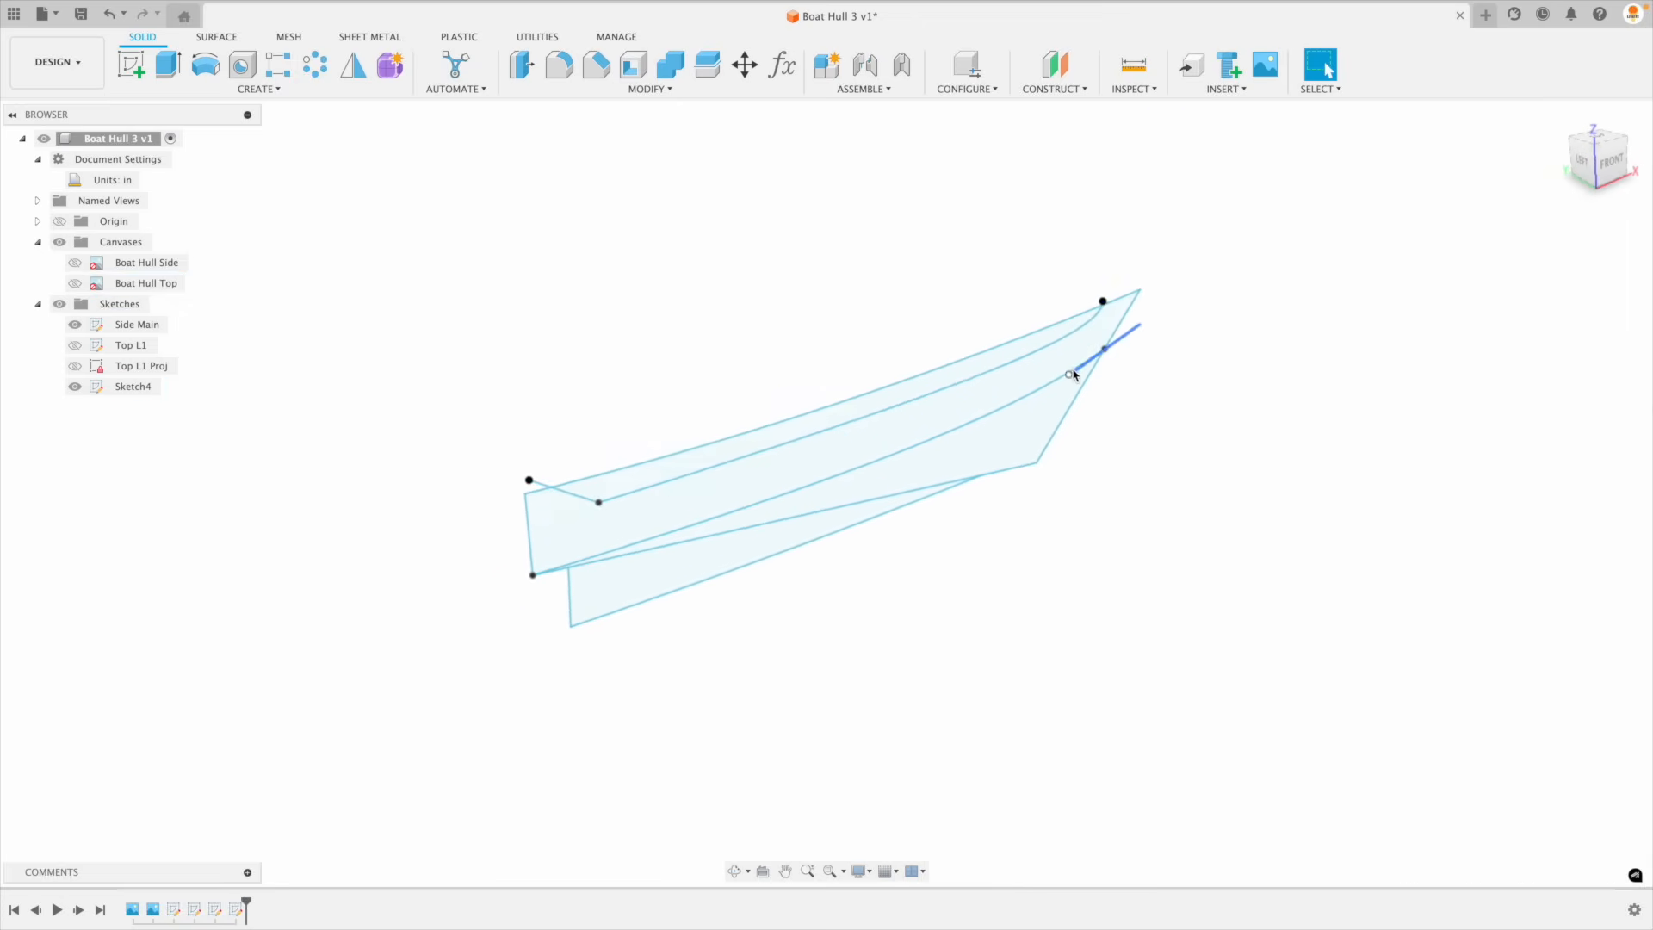
Step: Rename Sketch4 as Top L2 and start a new sketch
left_click(136, 390)
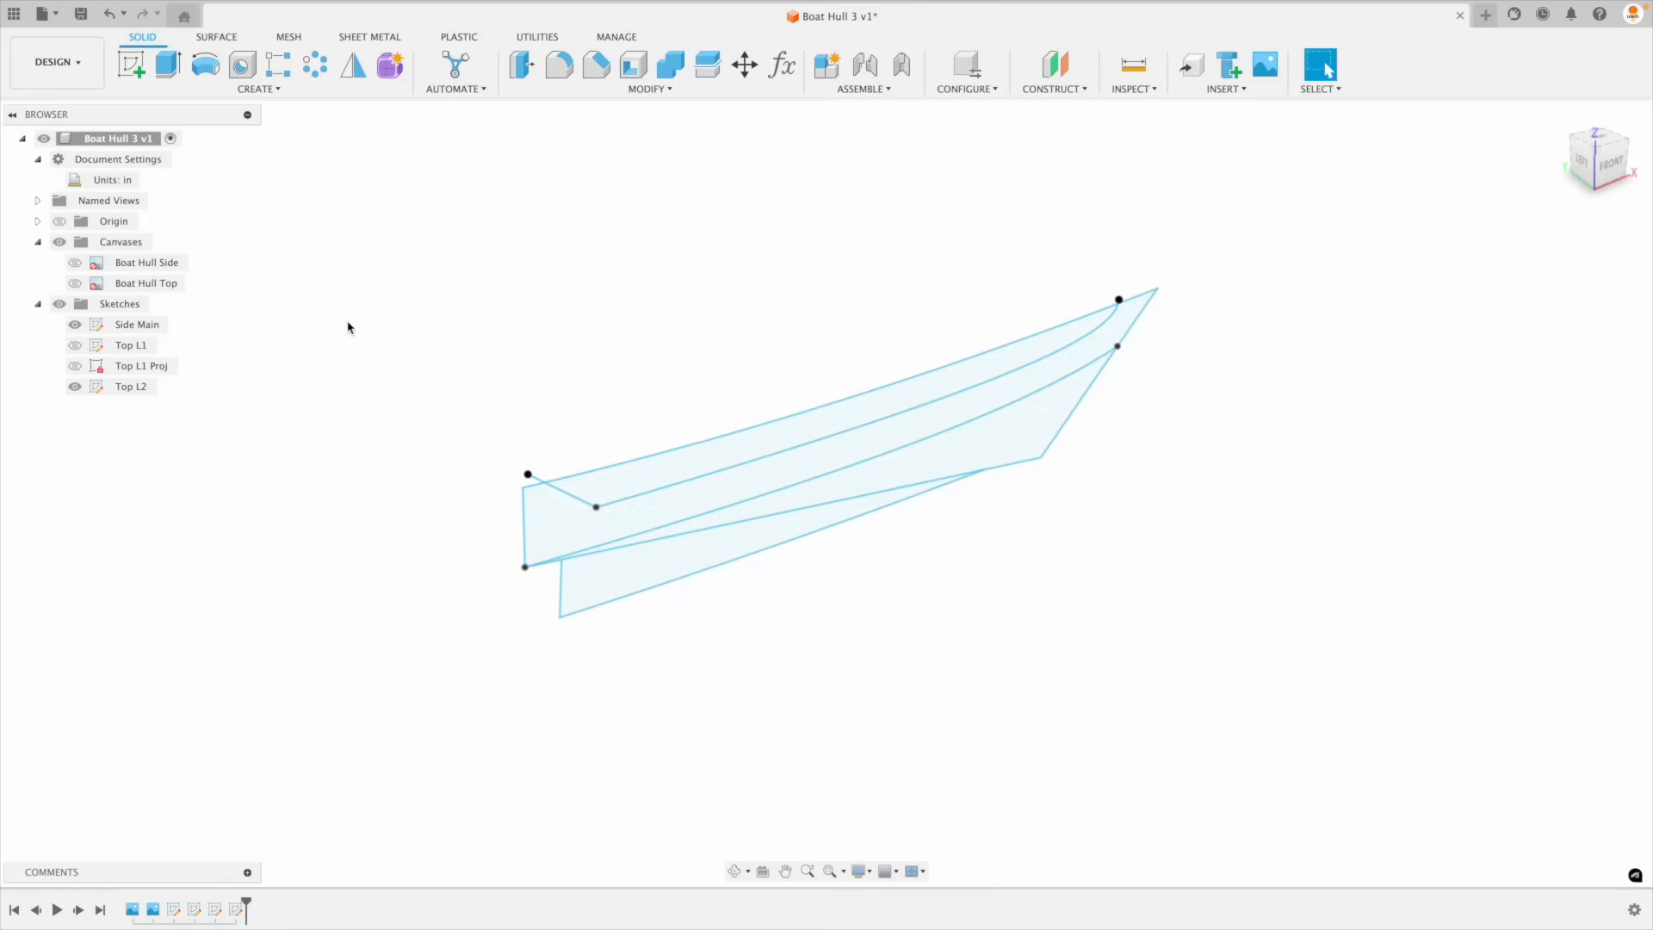
left_click(132, 65)
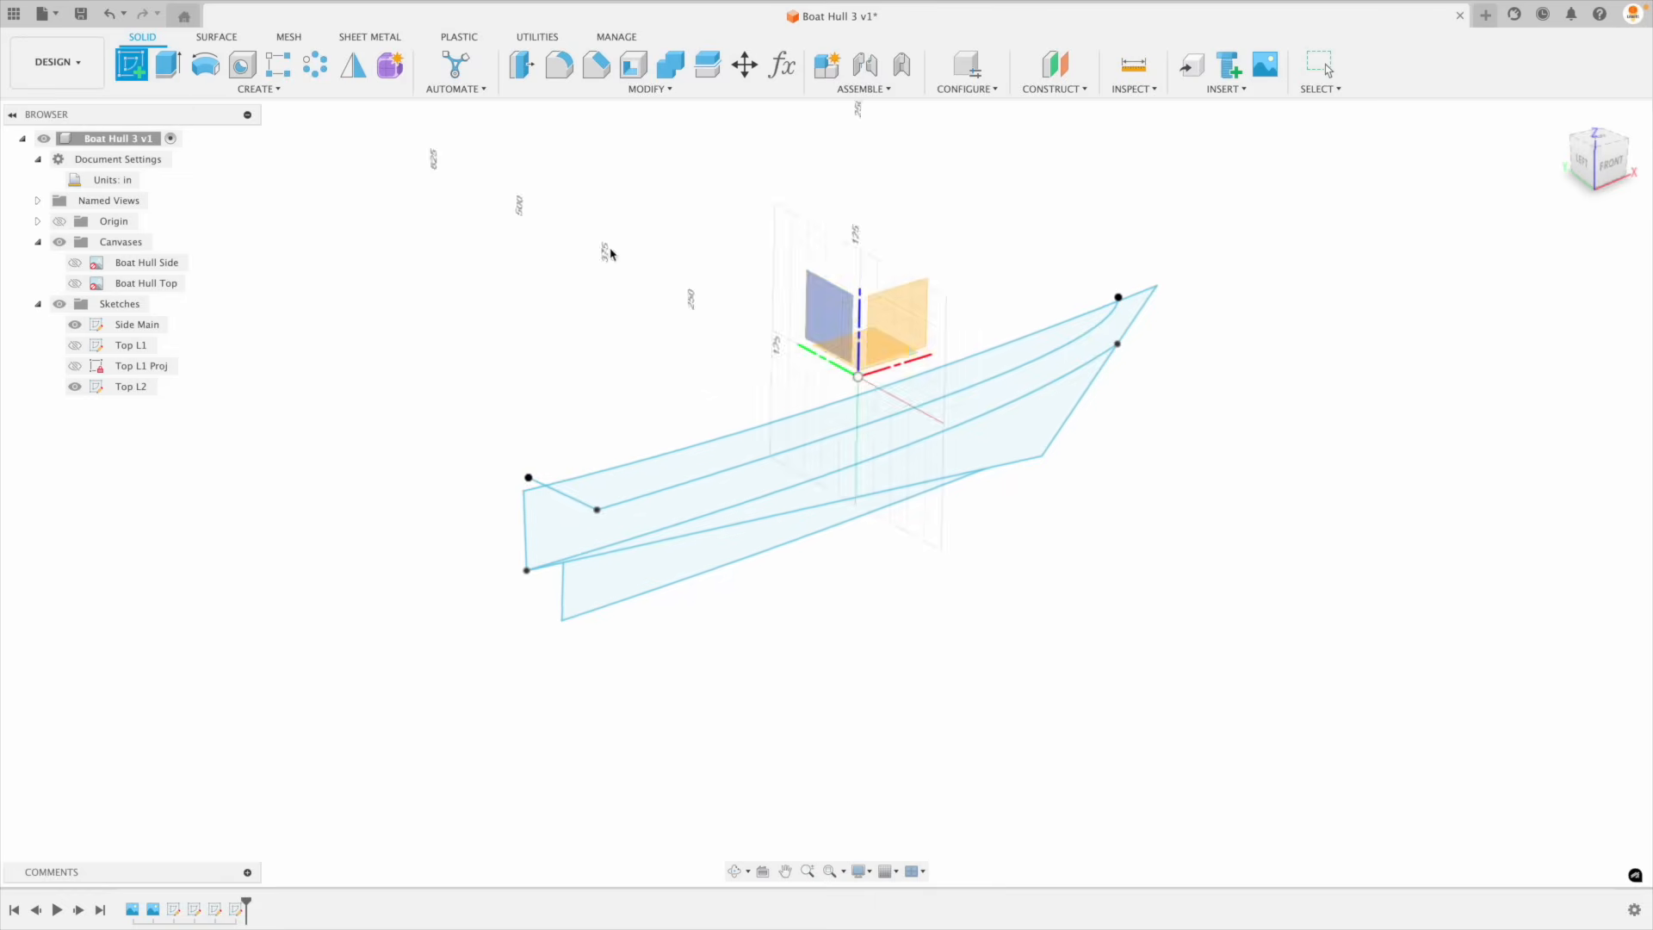
Step: In a new sketch on the horizontal origin plane, create the intersection curve of the long Top L2 curve and Side Main's middle curve
left_click(902, 325)
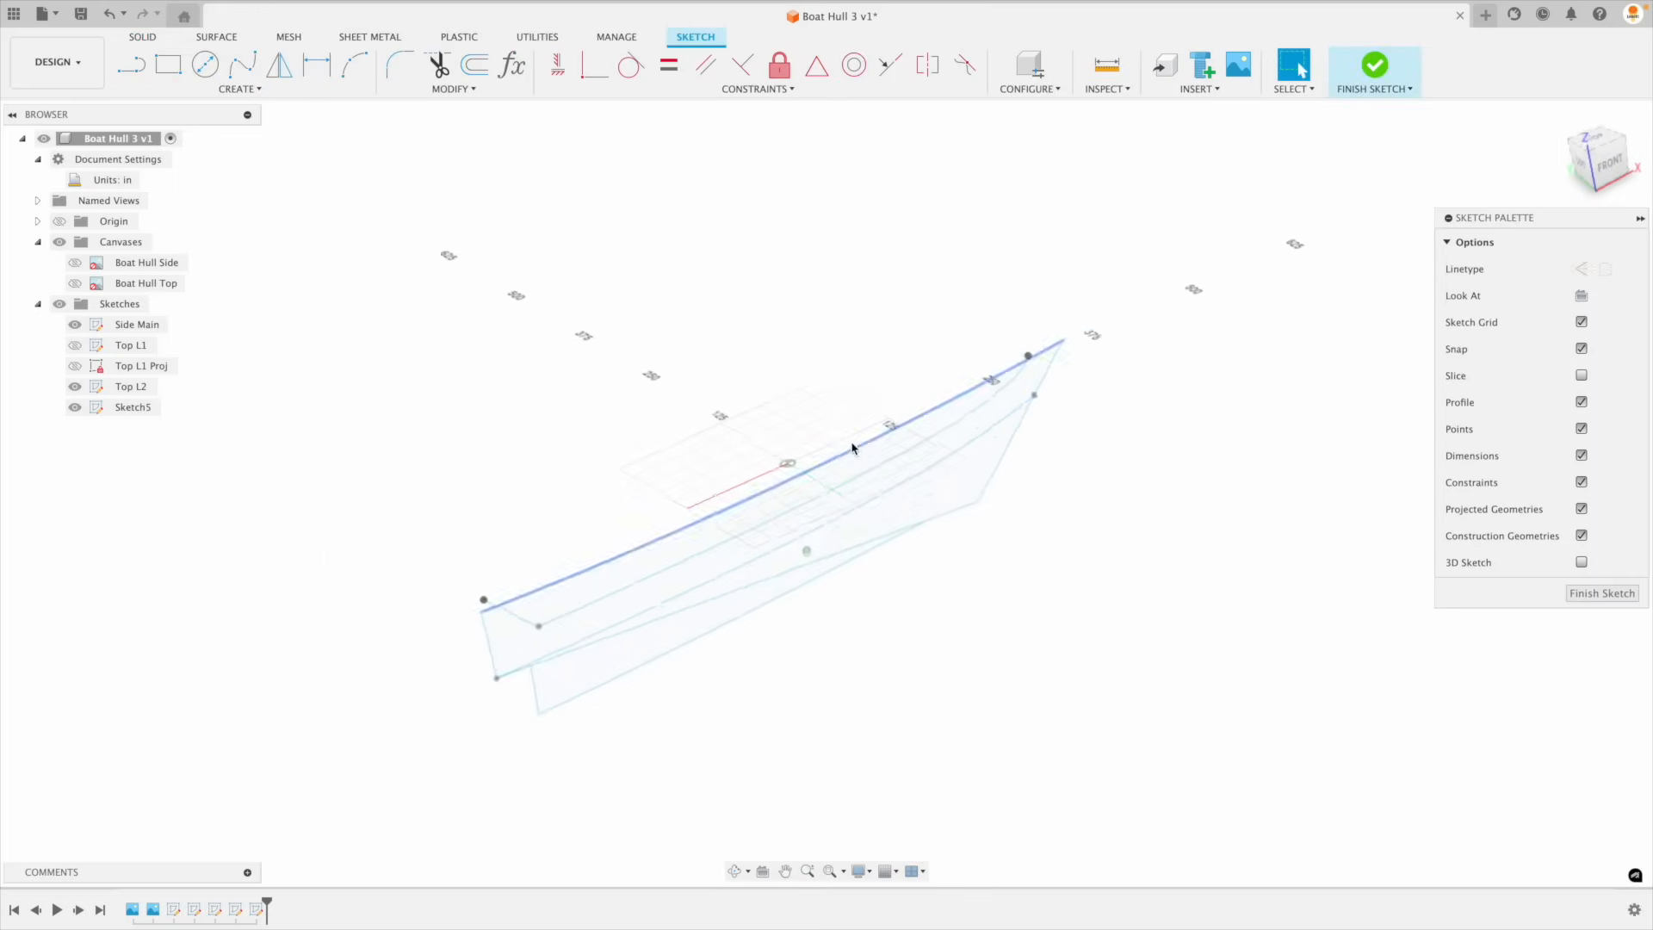
left_click(253, 92)
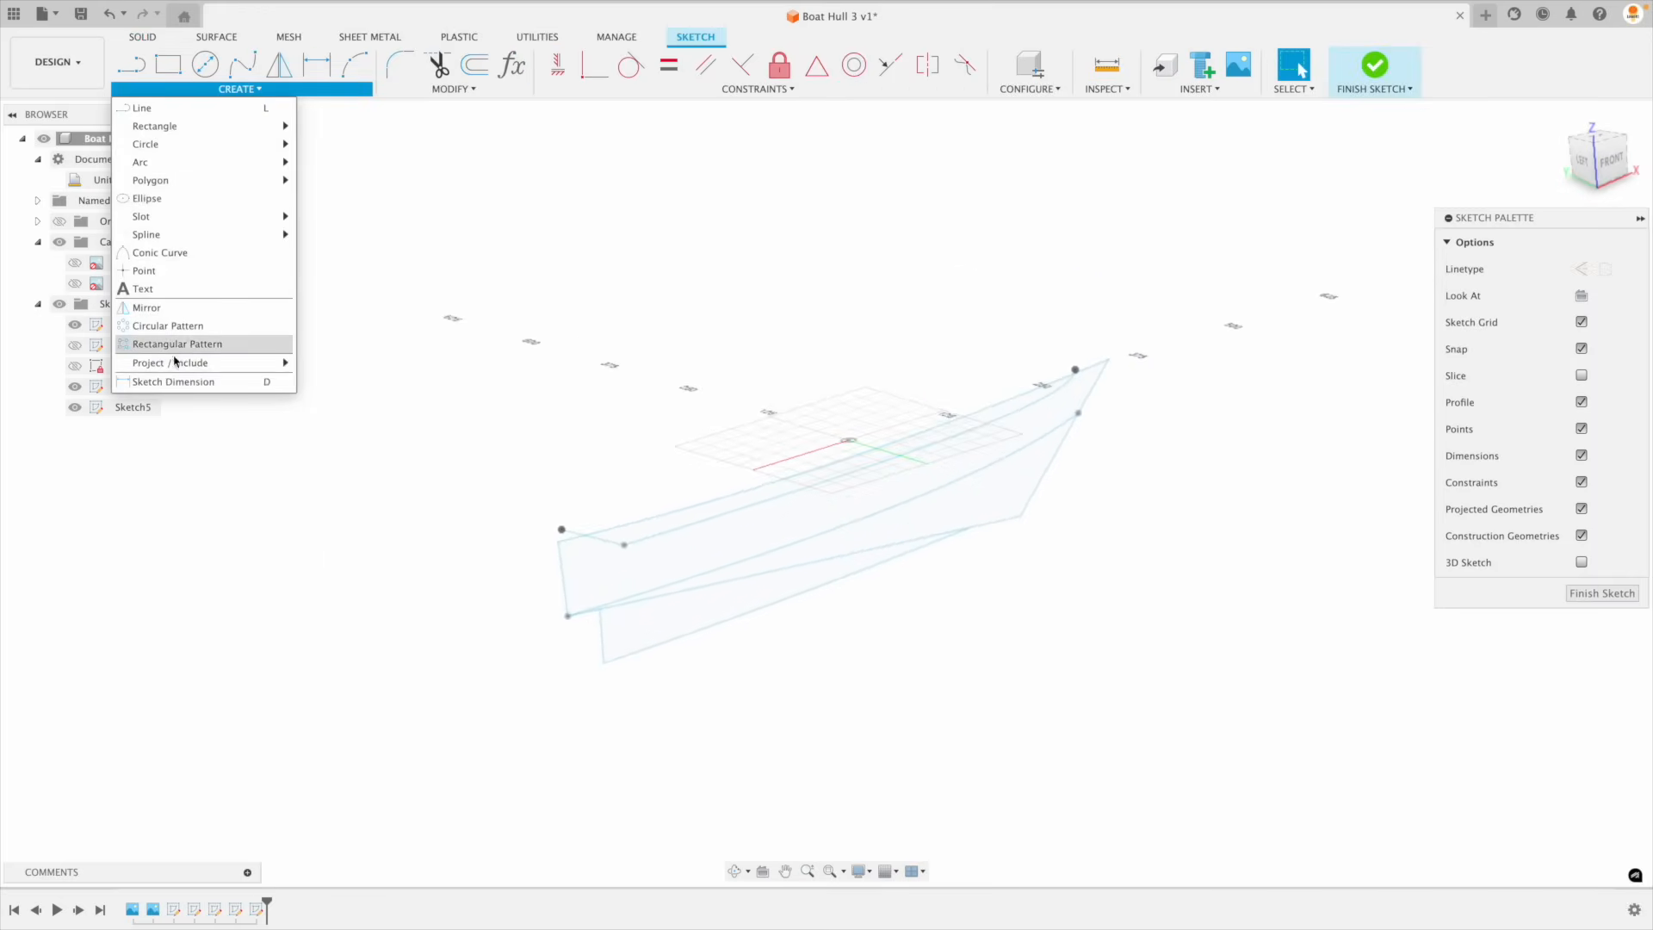
mouse_move(259, 364)
left_click(349, 437)
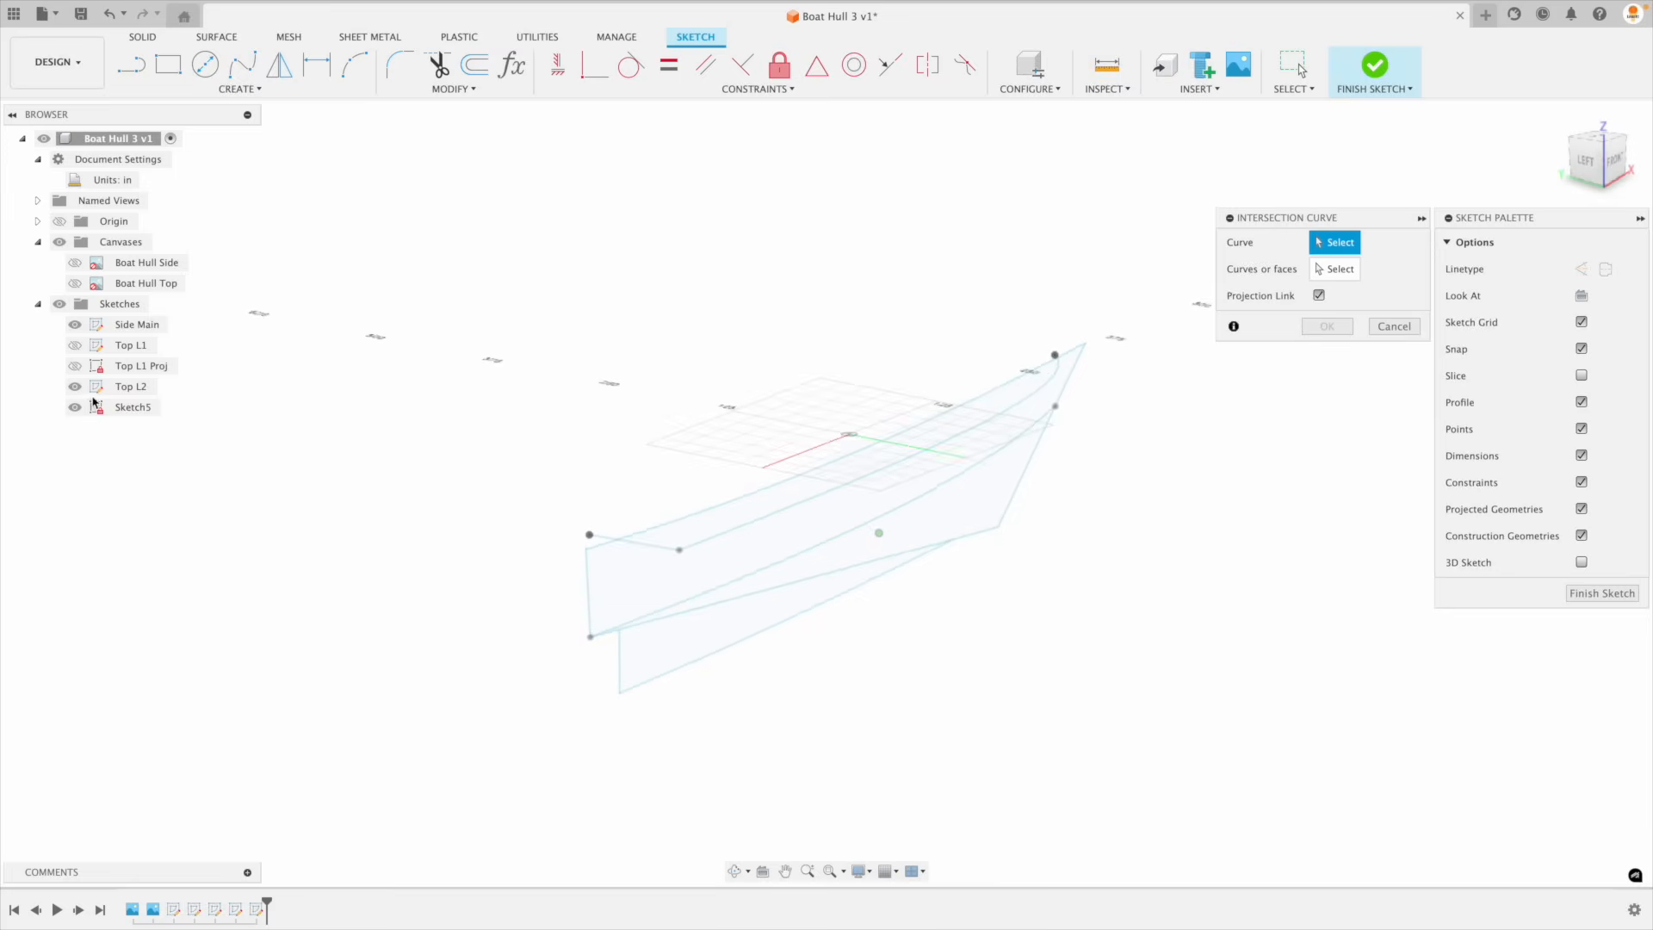
left_click(1051, 391)
left_click(943, 498)
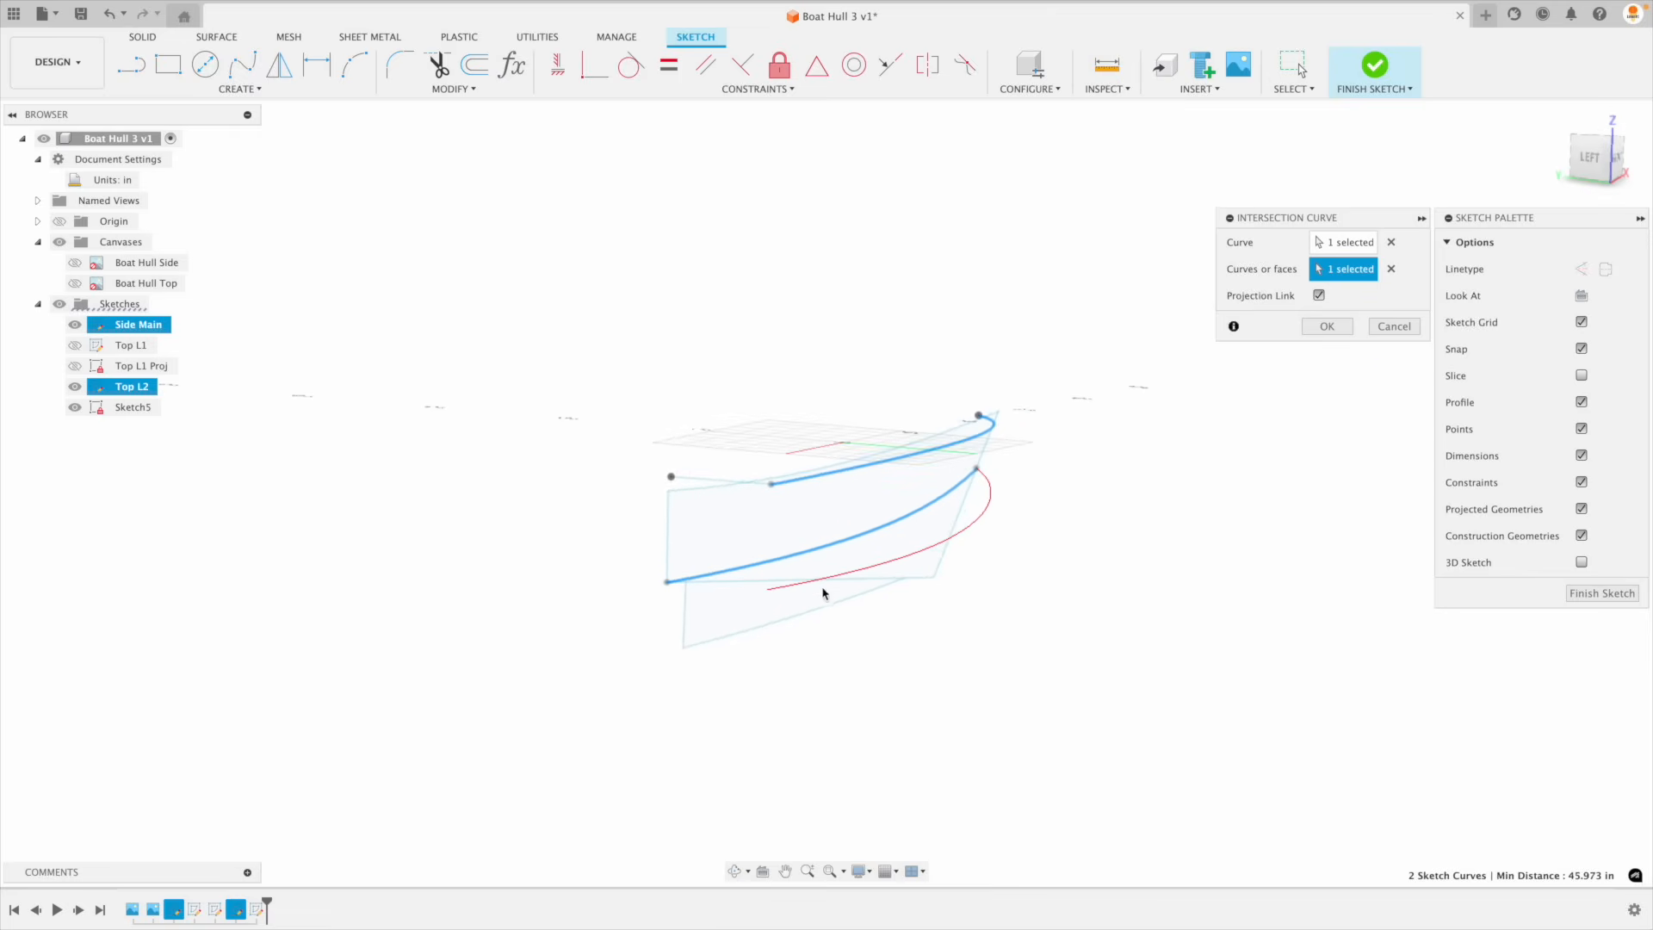
left_click(1327, 325)
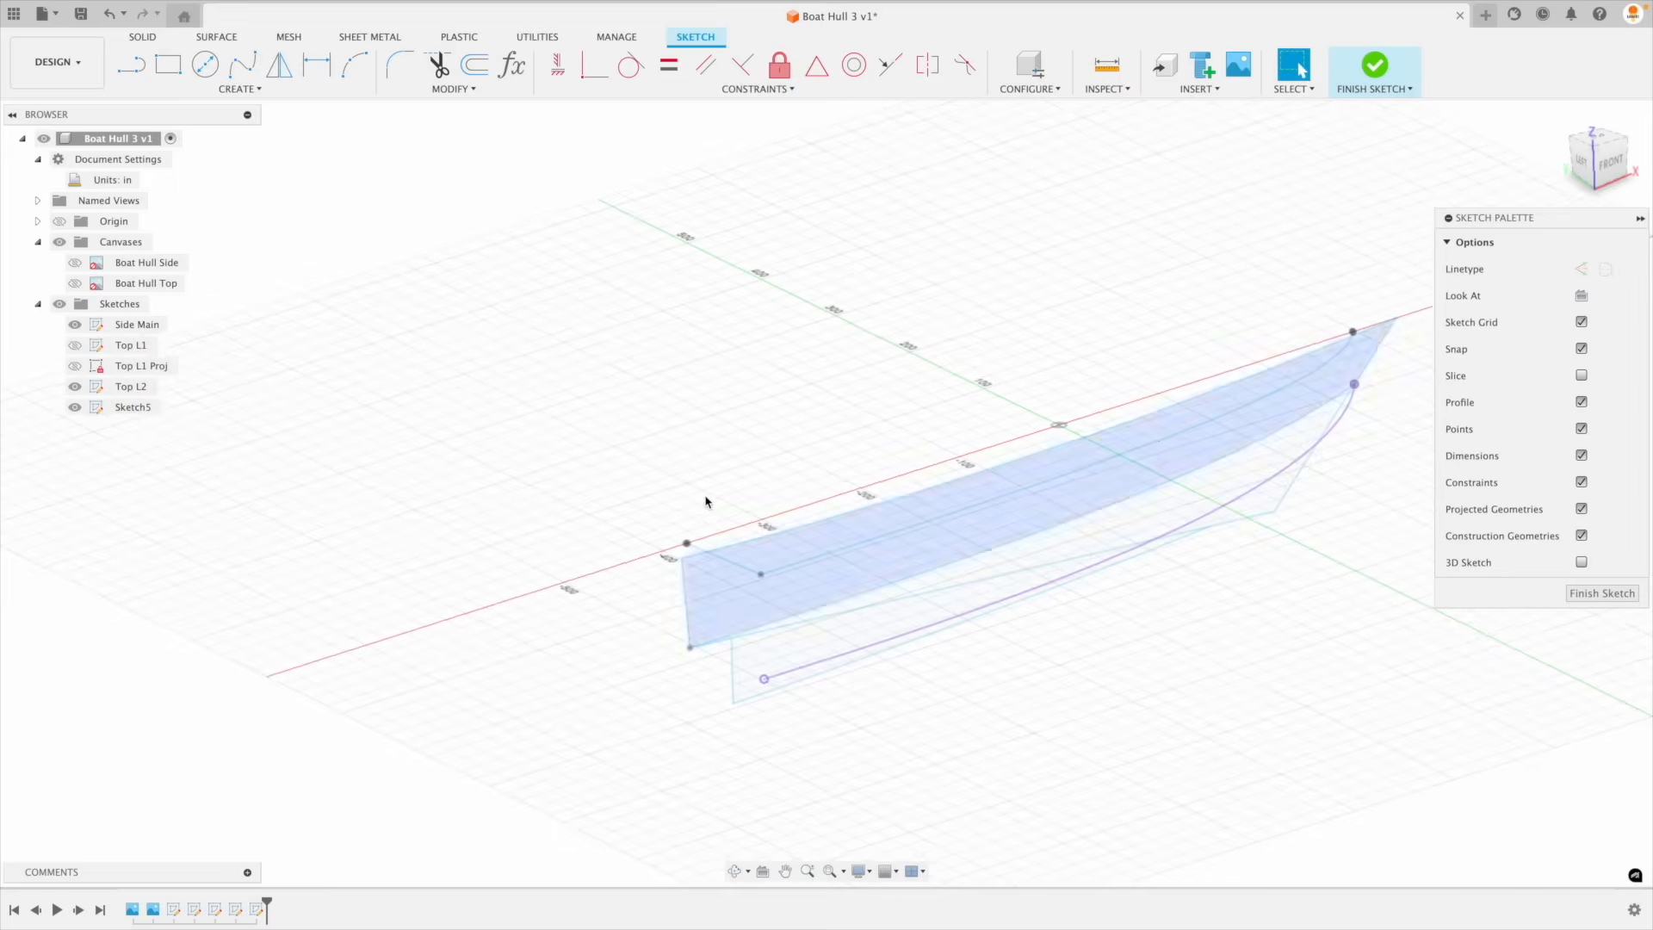
Step: Add the intersection curve of the short Top L2 stern line and Side Main's middle curve, then finish the sketch as Top L2 Proj
right_click(491, 320)
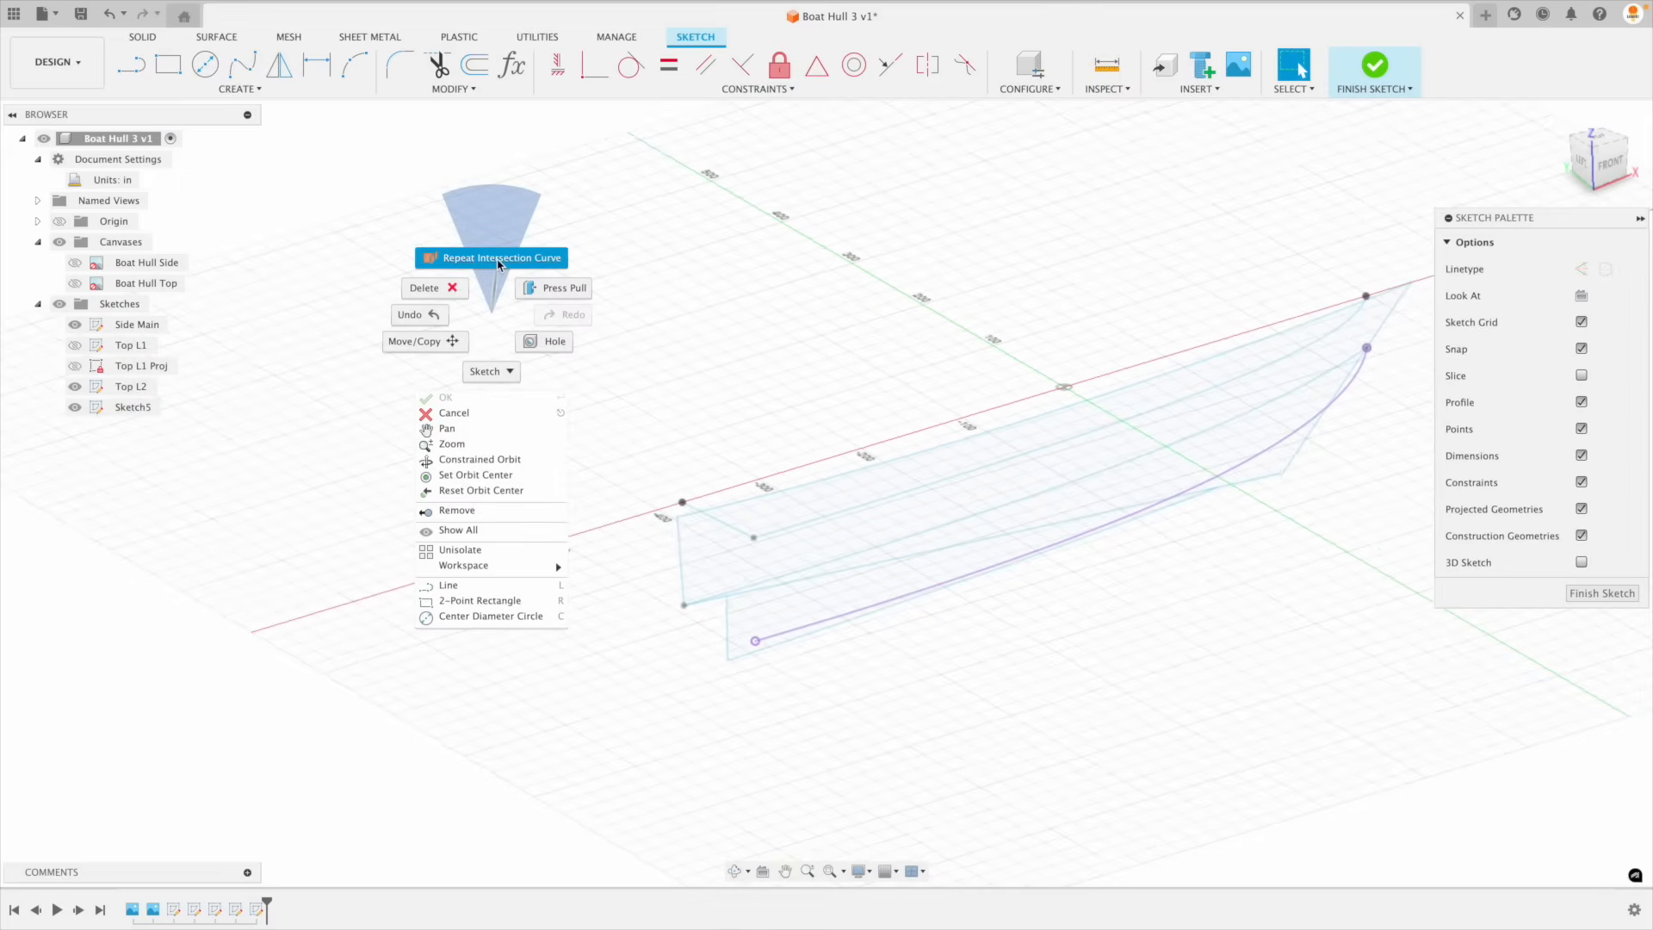
left_click(498, 258)
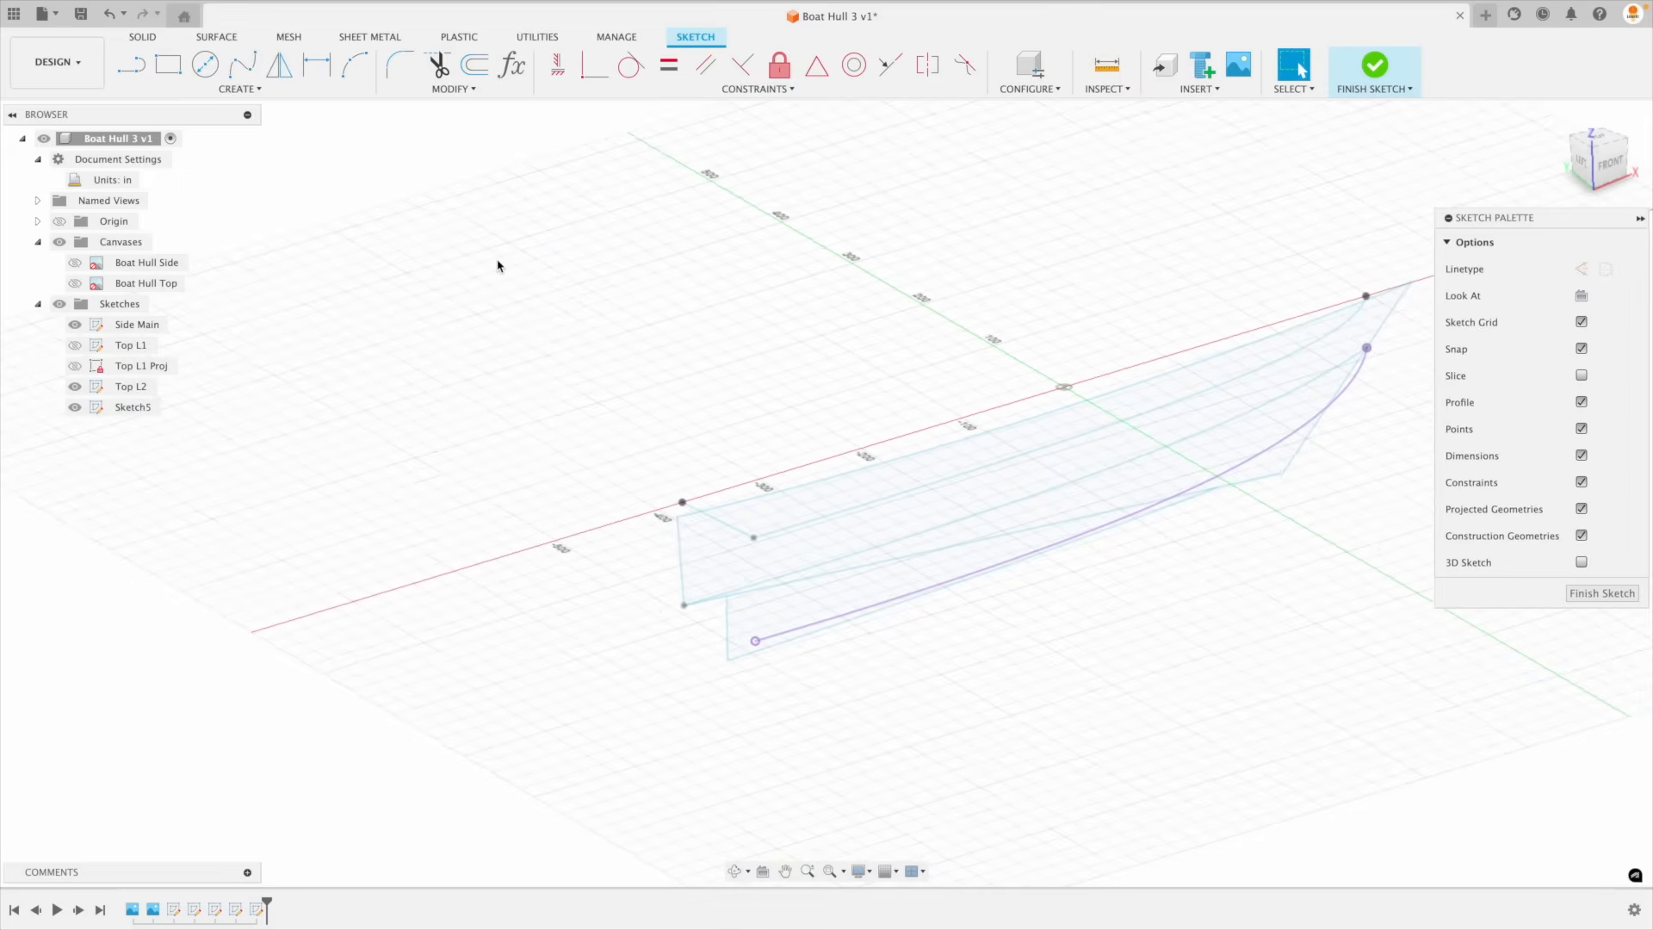
left_click(730, 531)
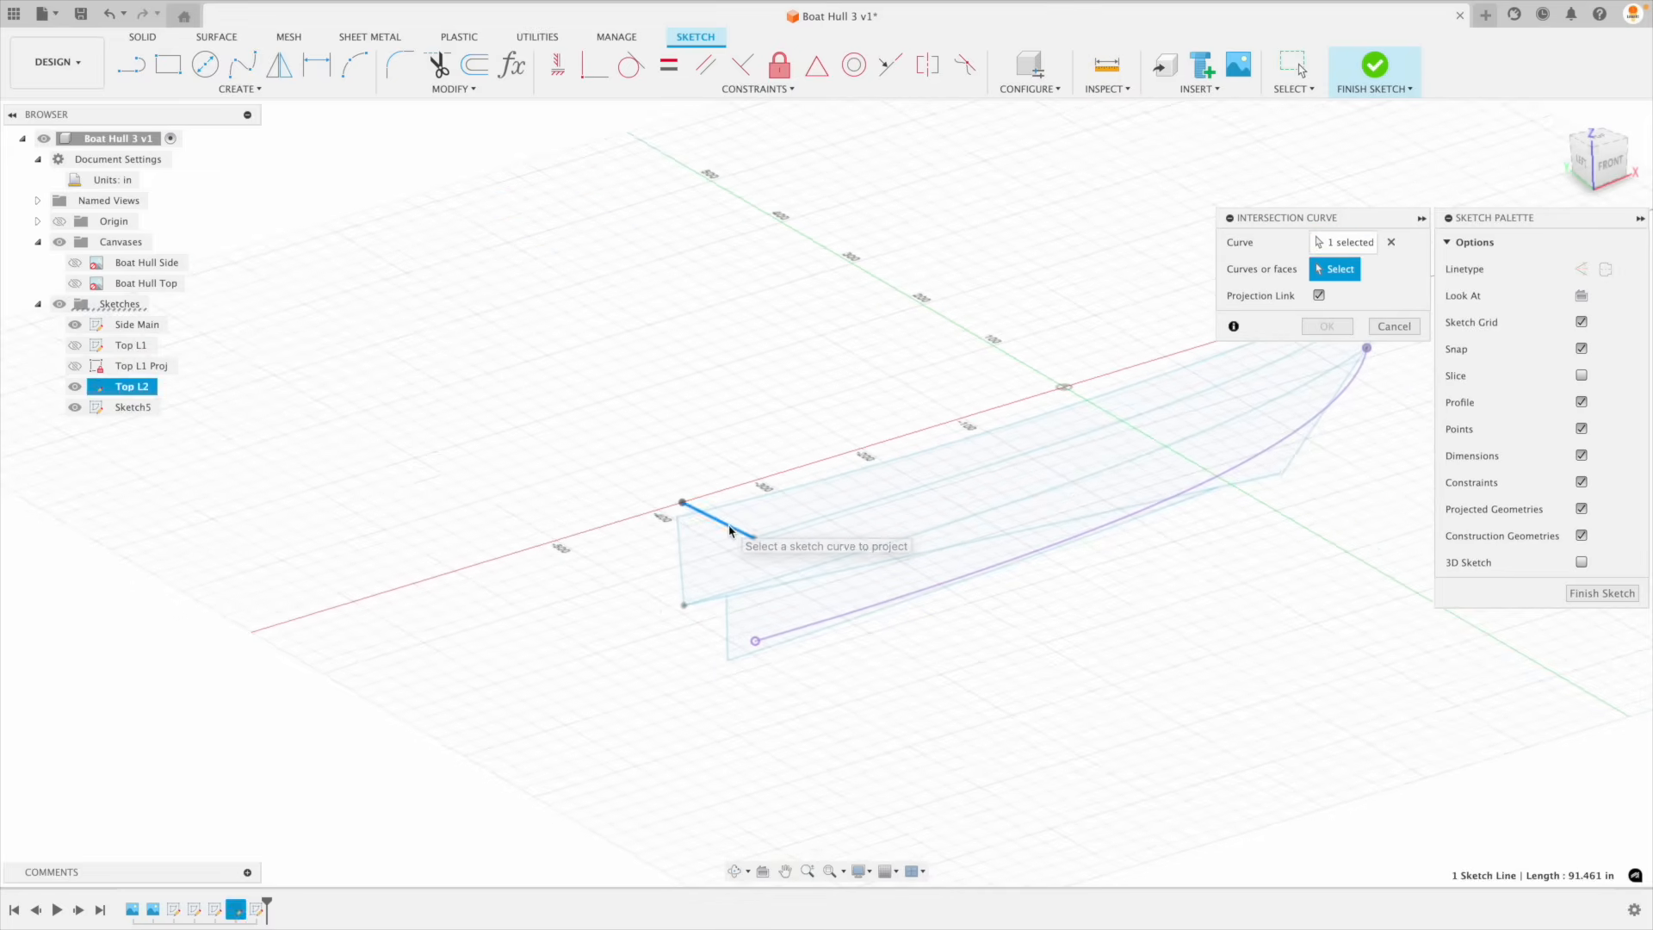
left_click(958, 523)
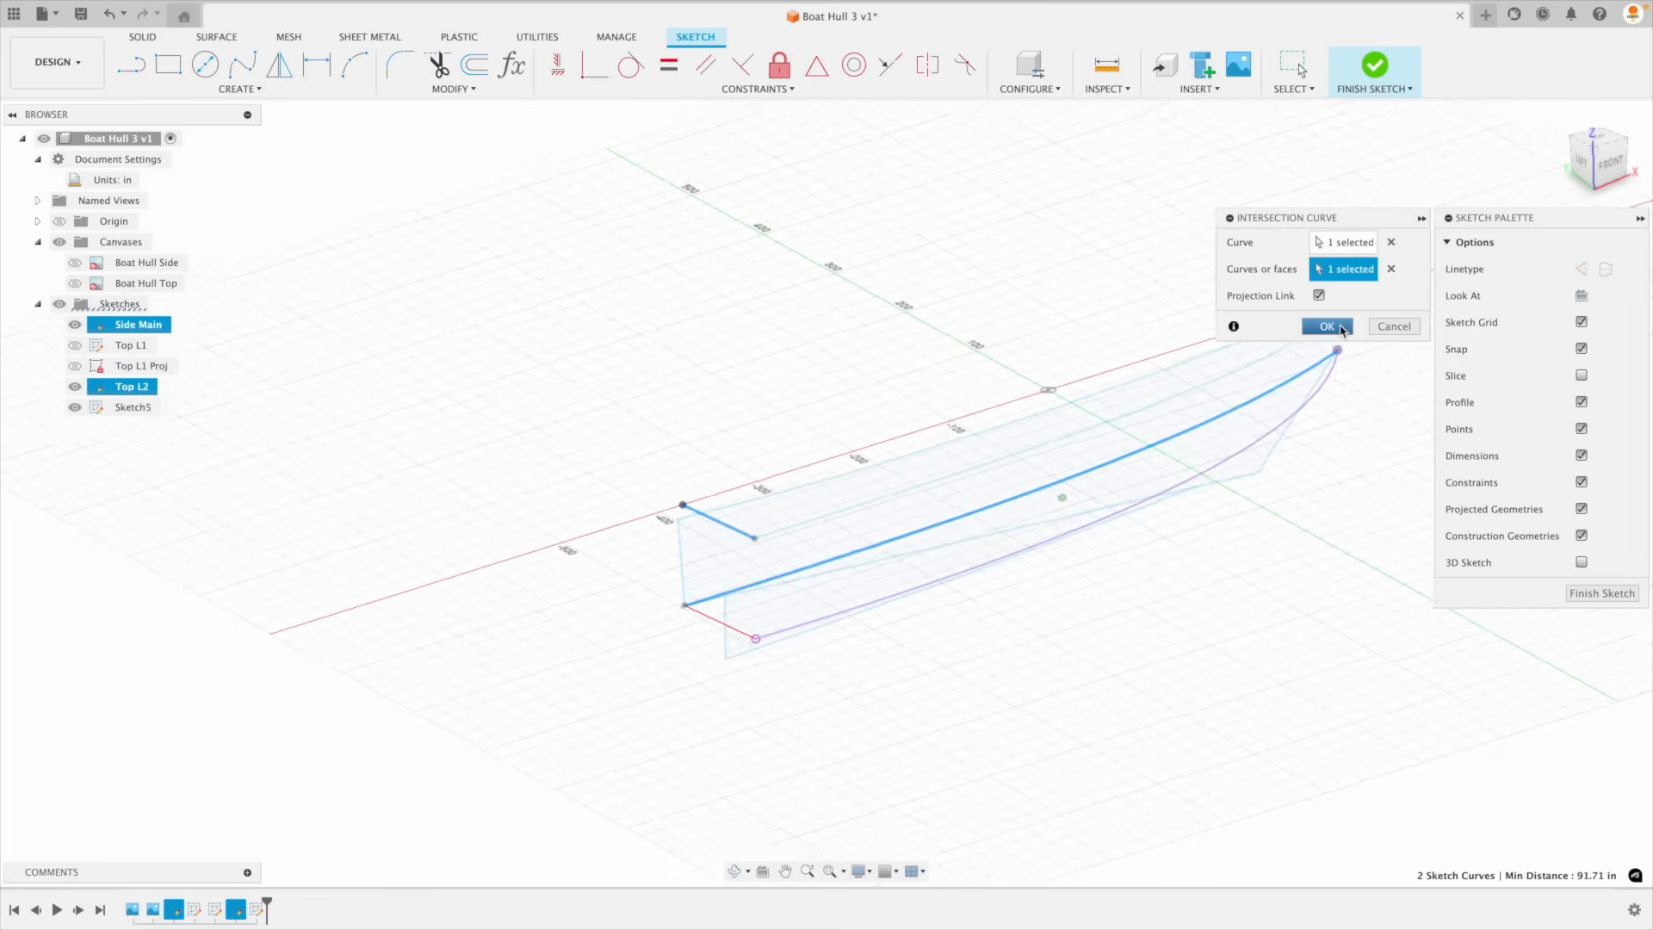
left_click(1326, 326)
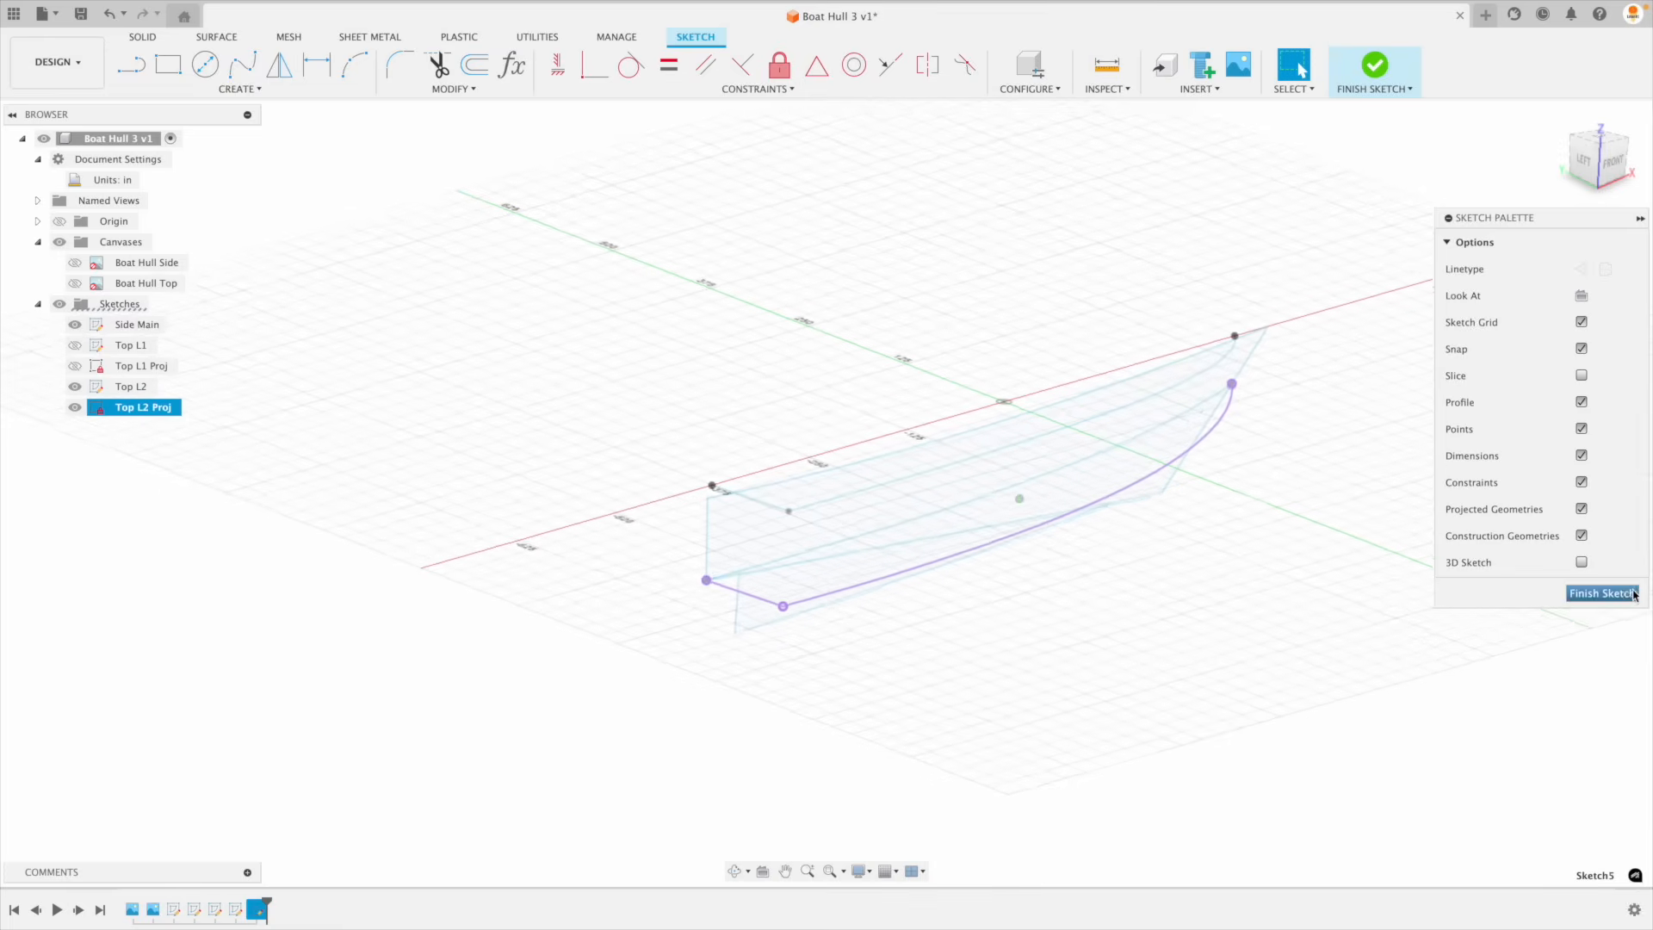
left_click(1601, 593)
left_click(1216, 656)
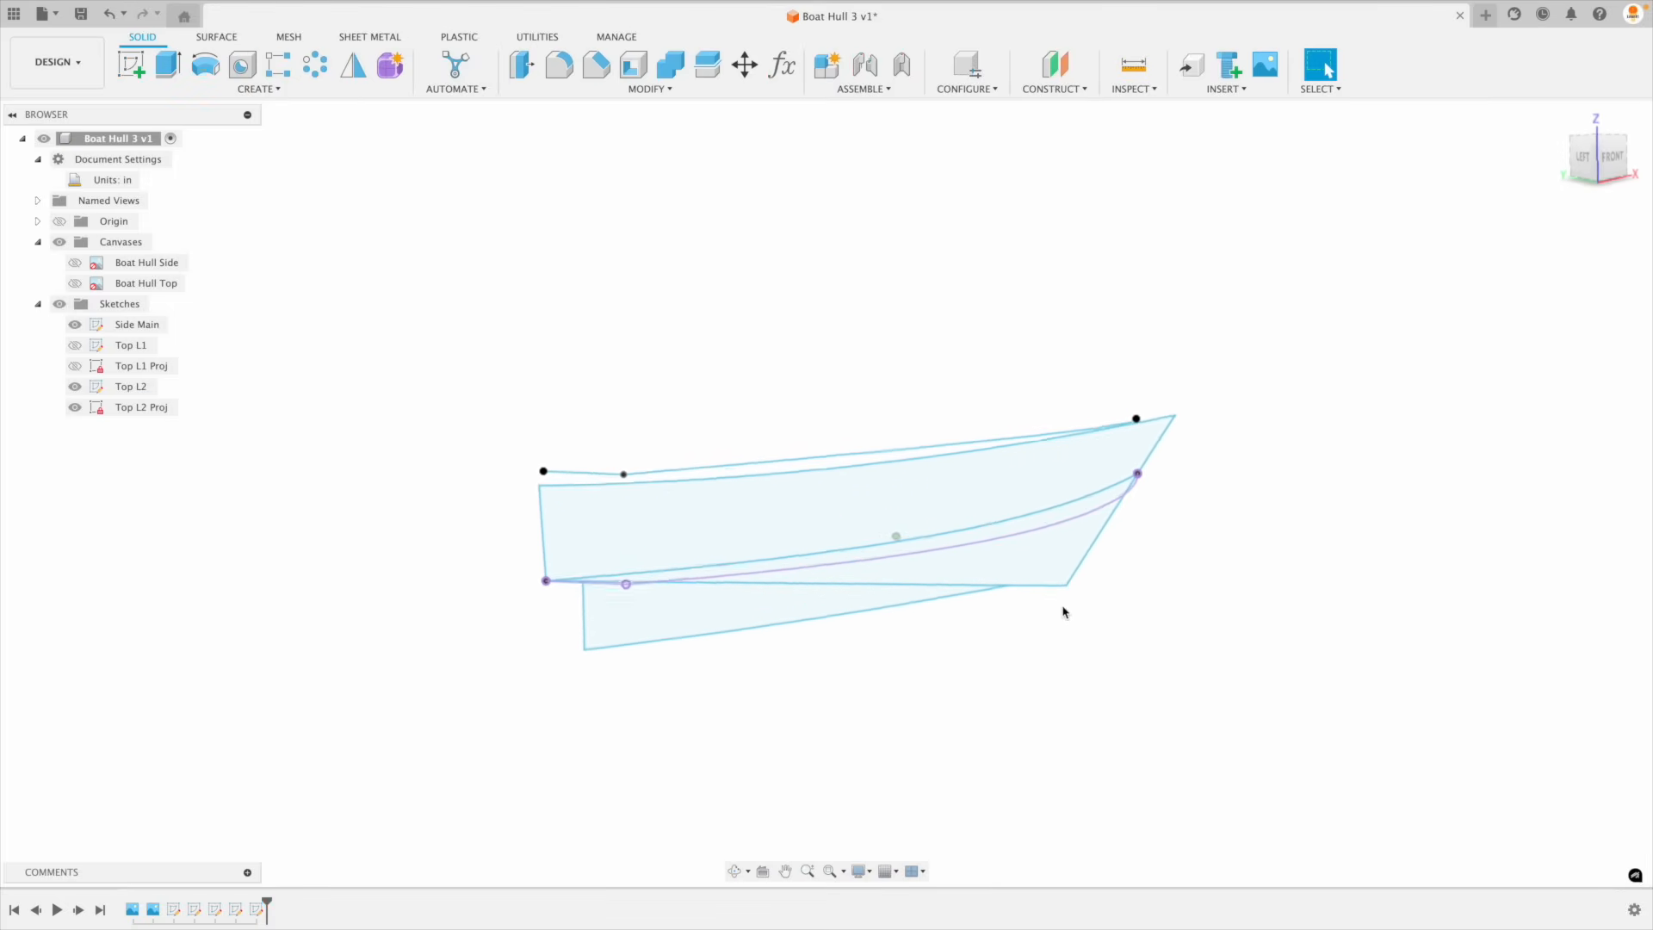
Step: Show the Boat Hull Top canvas and compare the hull sketches with it from above and from the front
left_click(75, 283)
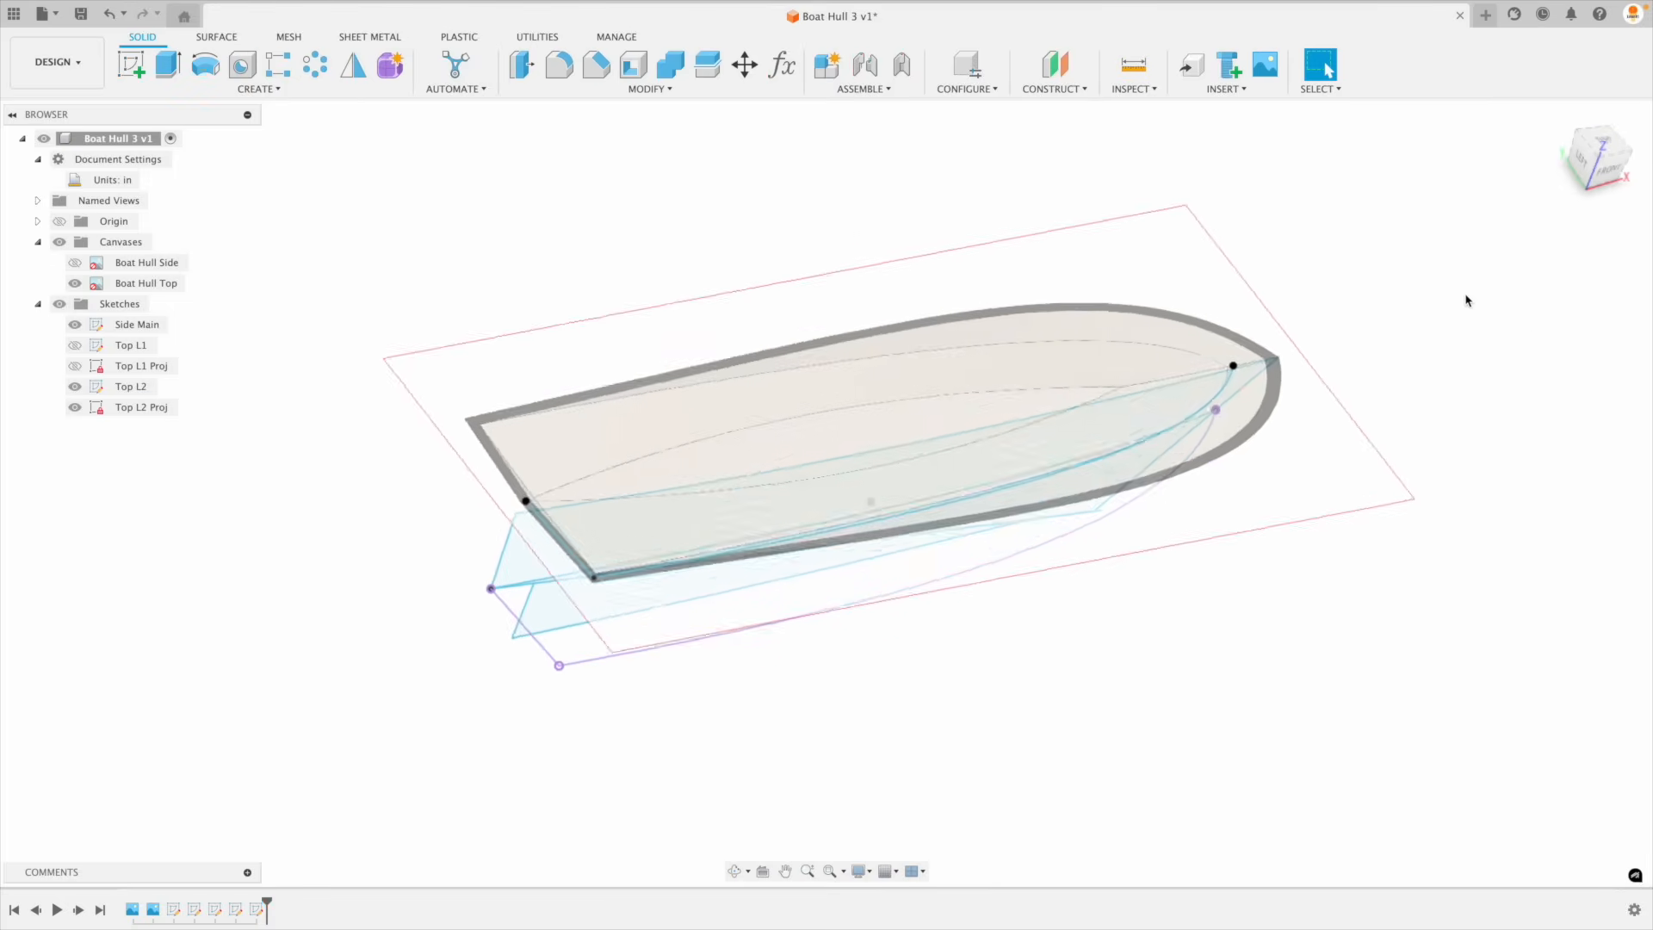
left_click(1603, 157)
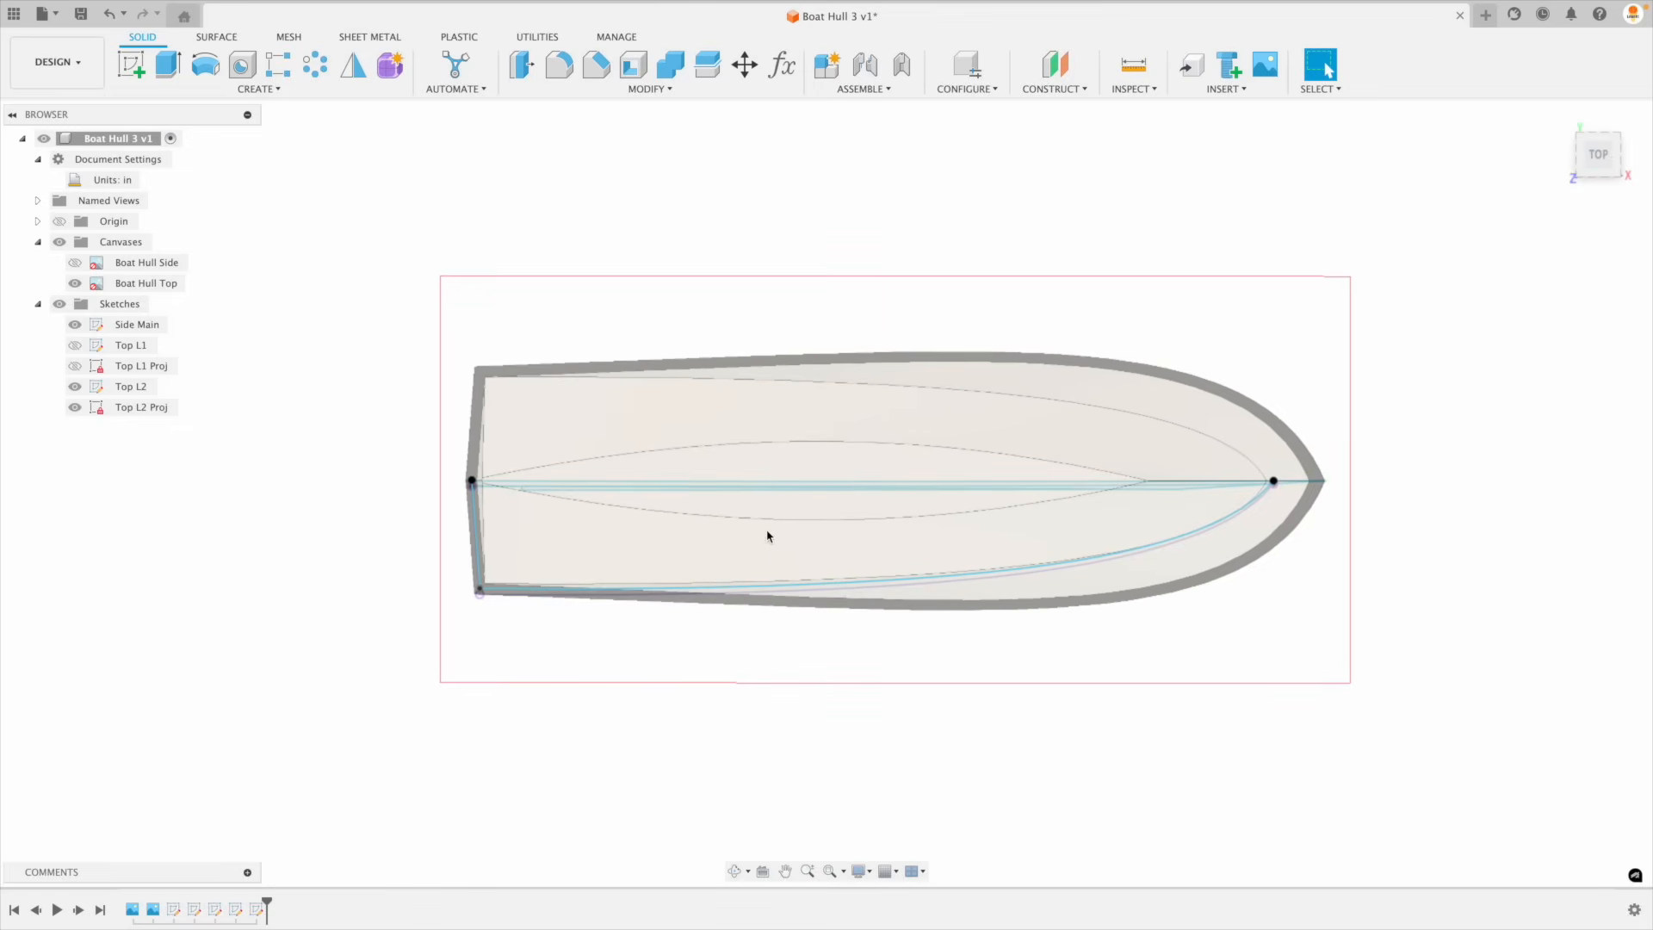
left_click(1603, 157)
scroll(1520, 340, "down", 10, "shift")
scroll(1520, 340, "down", 3, "shift")
scroll(1180, 594, "up", 6, "shift")
scroll(1180, 594, "right", 4, "shift")
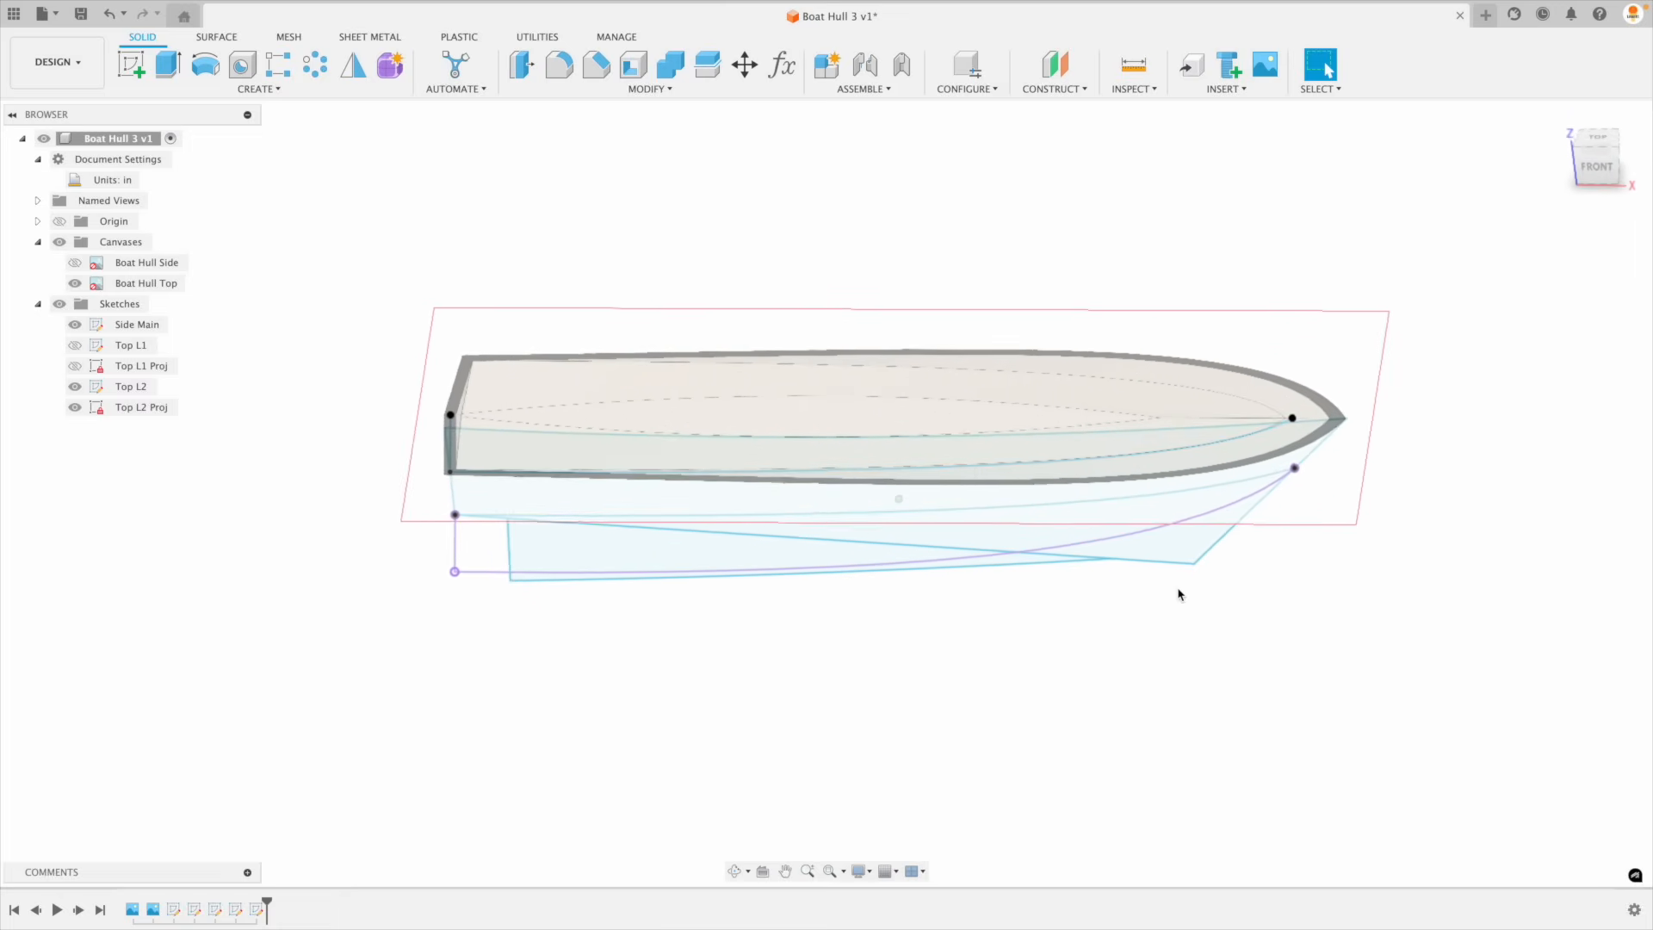
scroll(1202, 594, "up", 3, "shift")
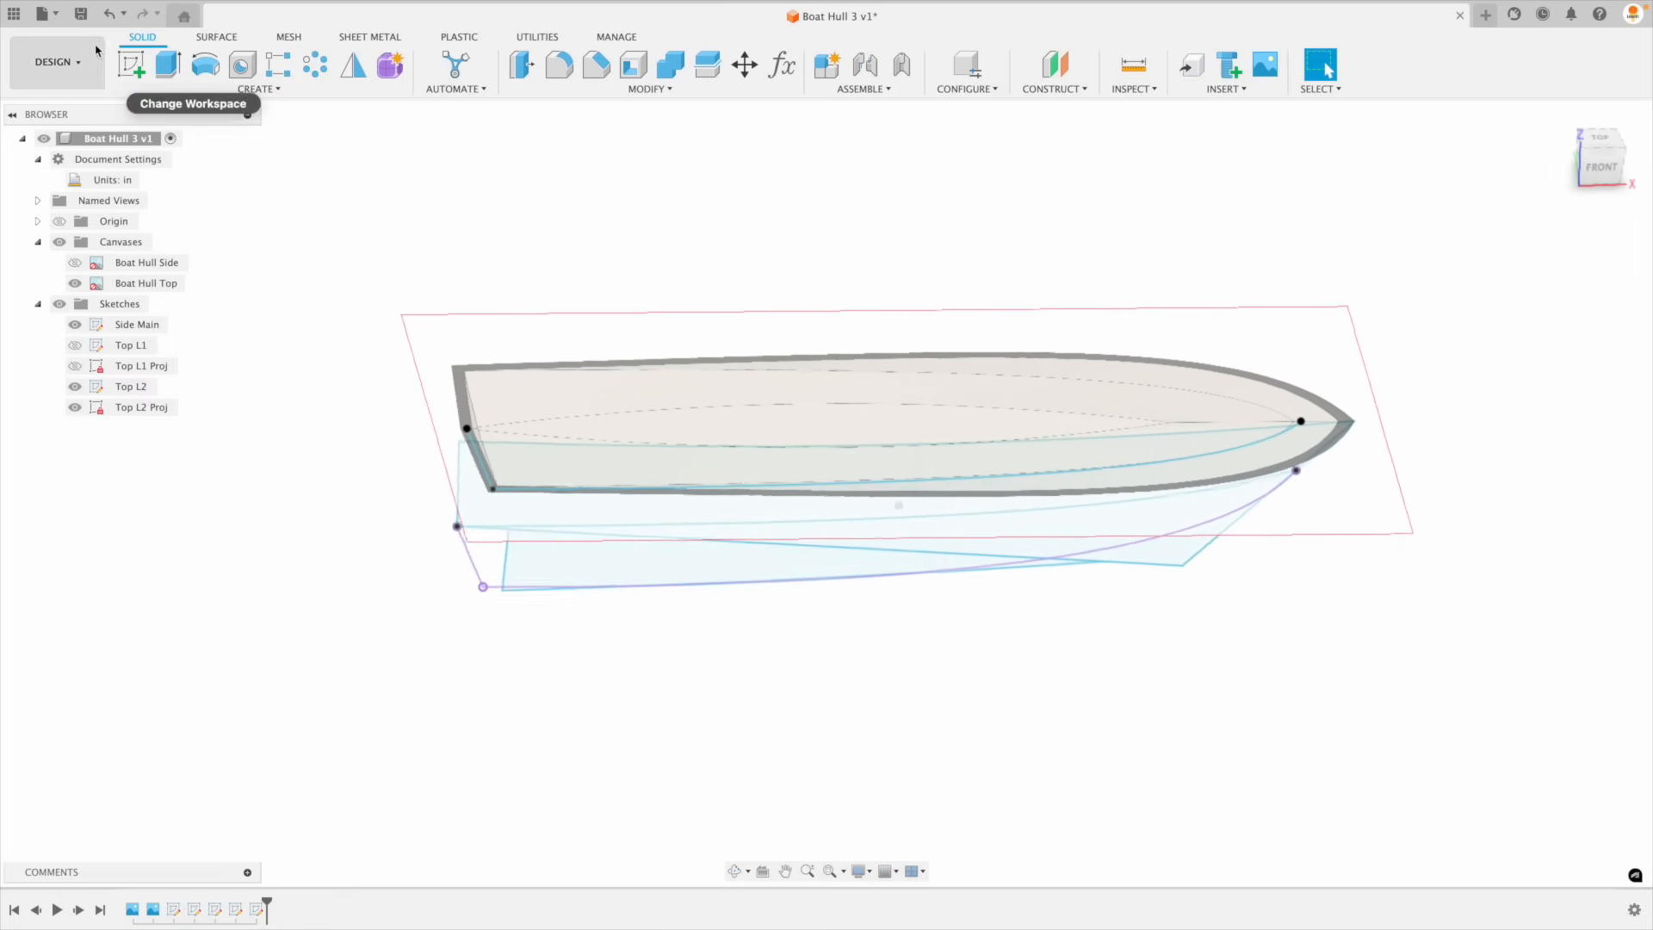
Step: Start a sketch on the horizontal origin plane and project the two endpoints of Side Main's straight keel line into it
left_click(130, 64)
scroll(960, 339, "up", 5, "shift")
left_click(982, 384)
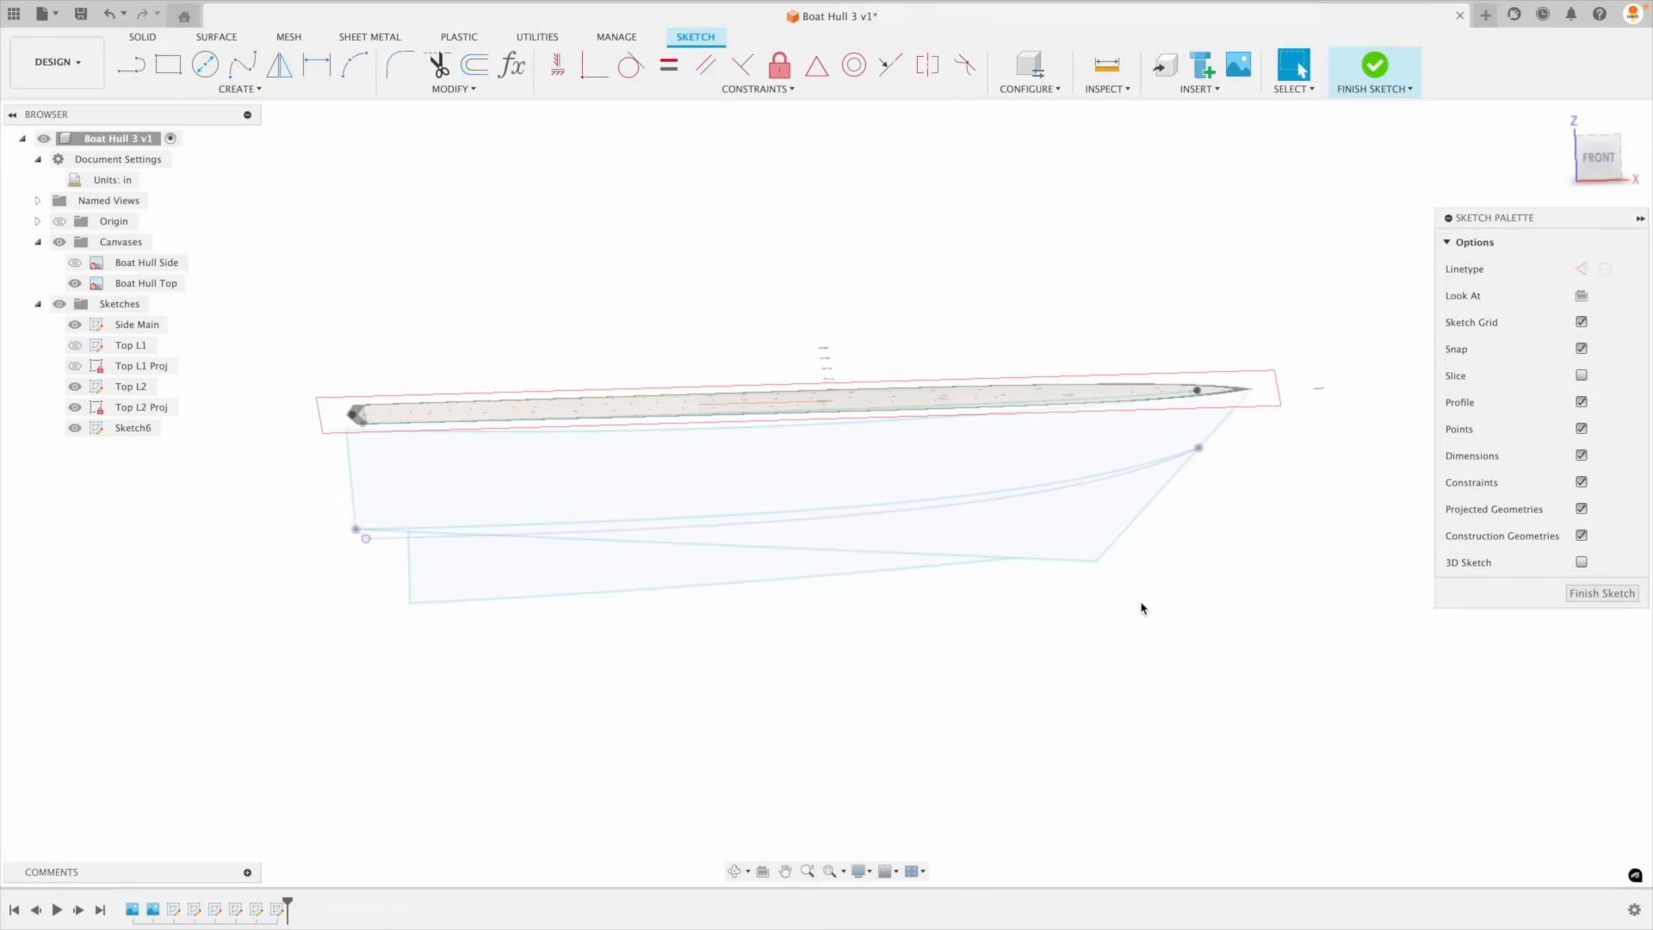
key("p")
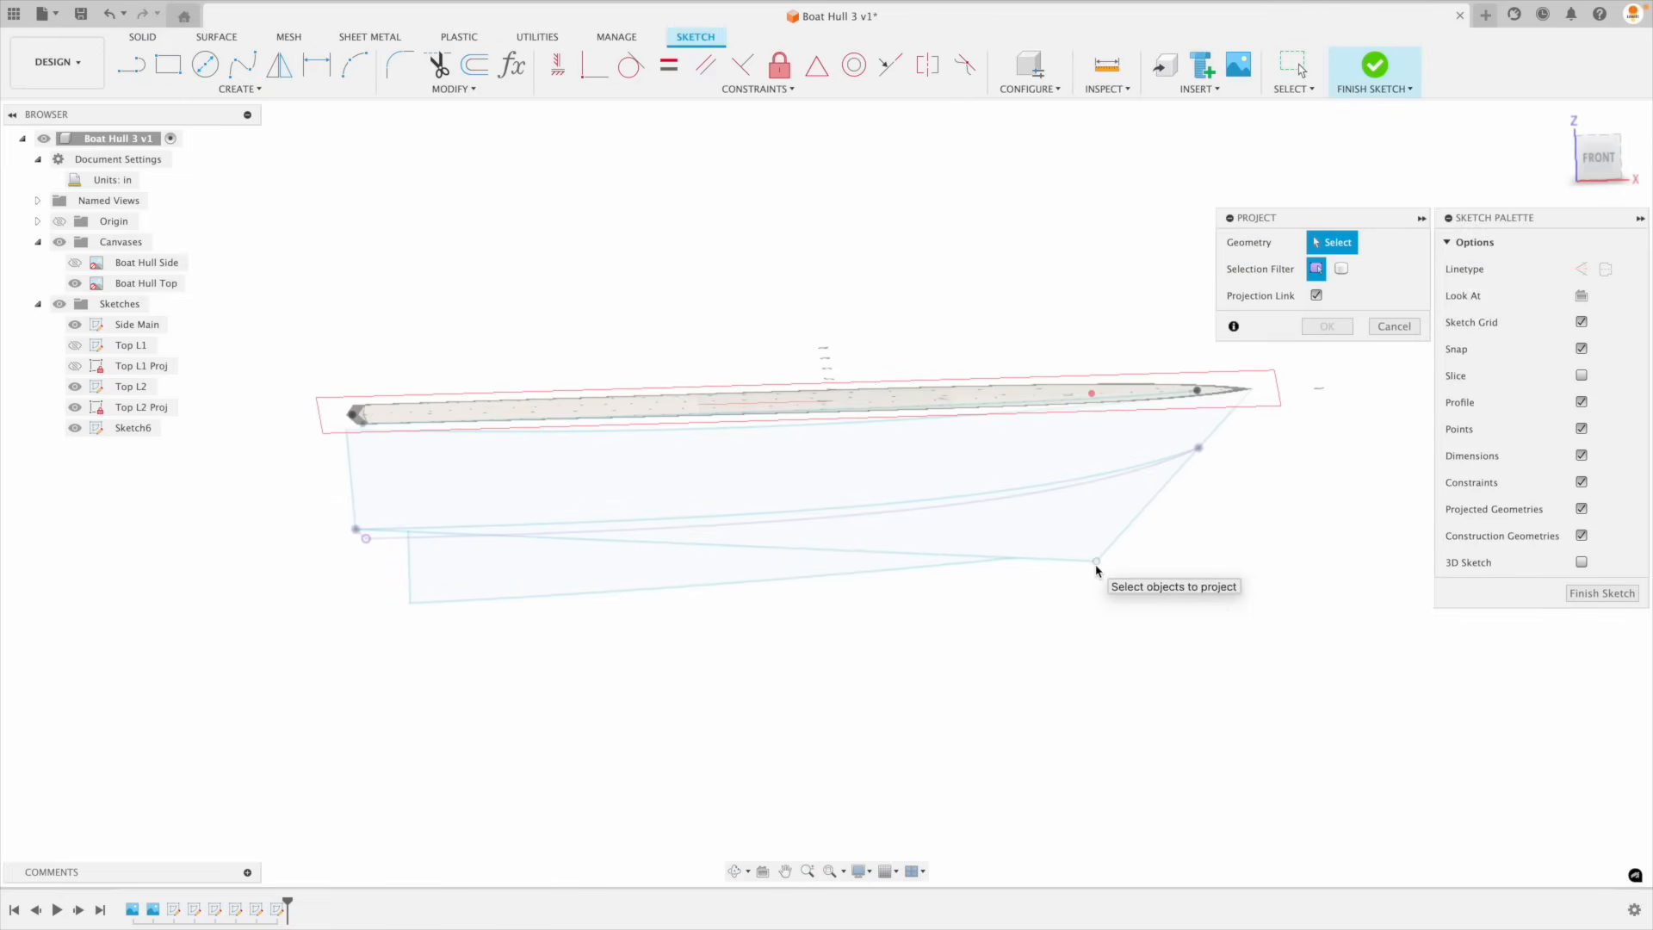
left_click(1097, 567)
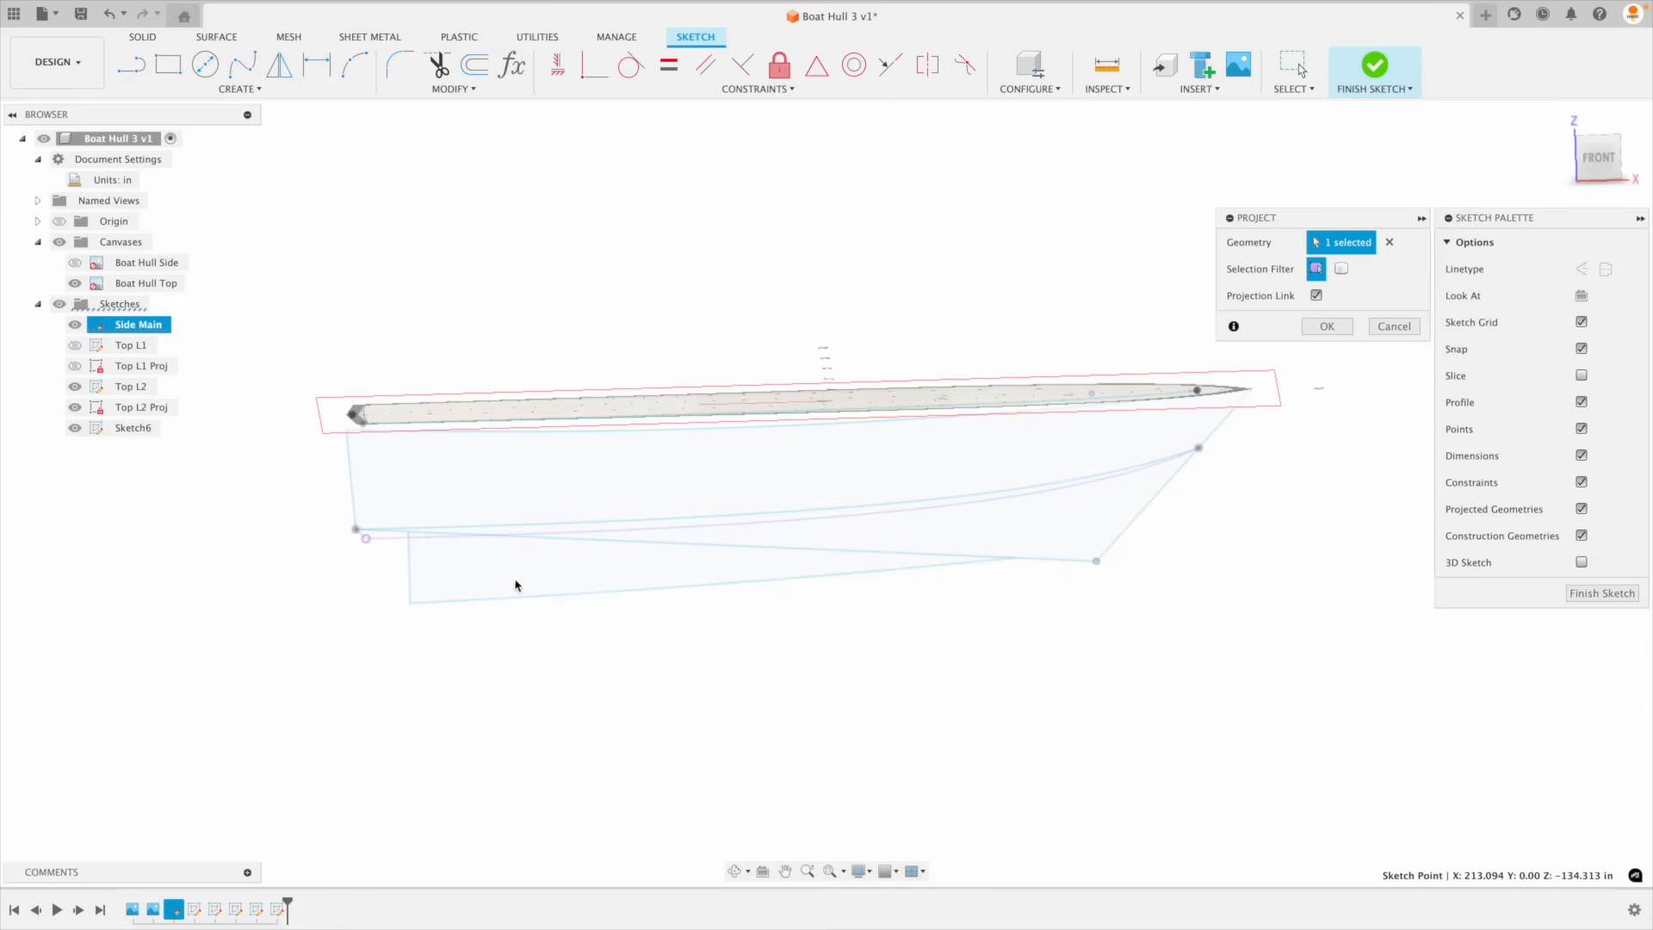
left_click(356, 531)
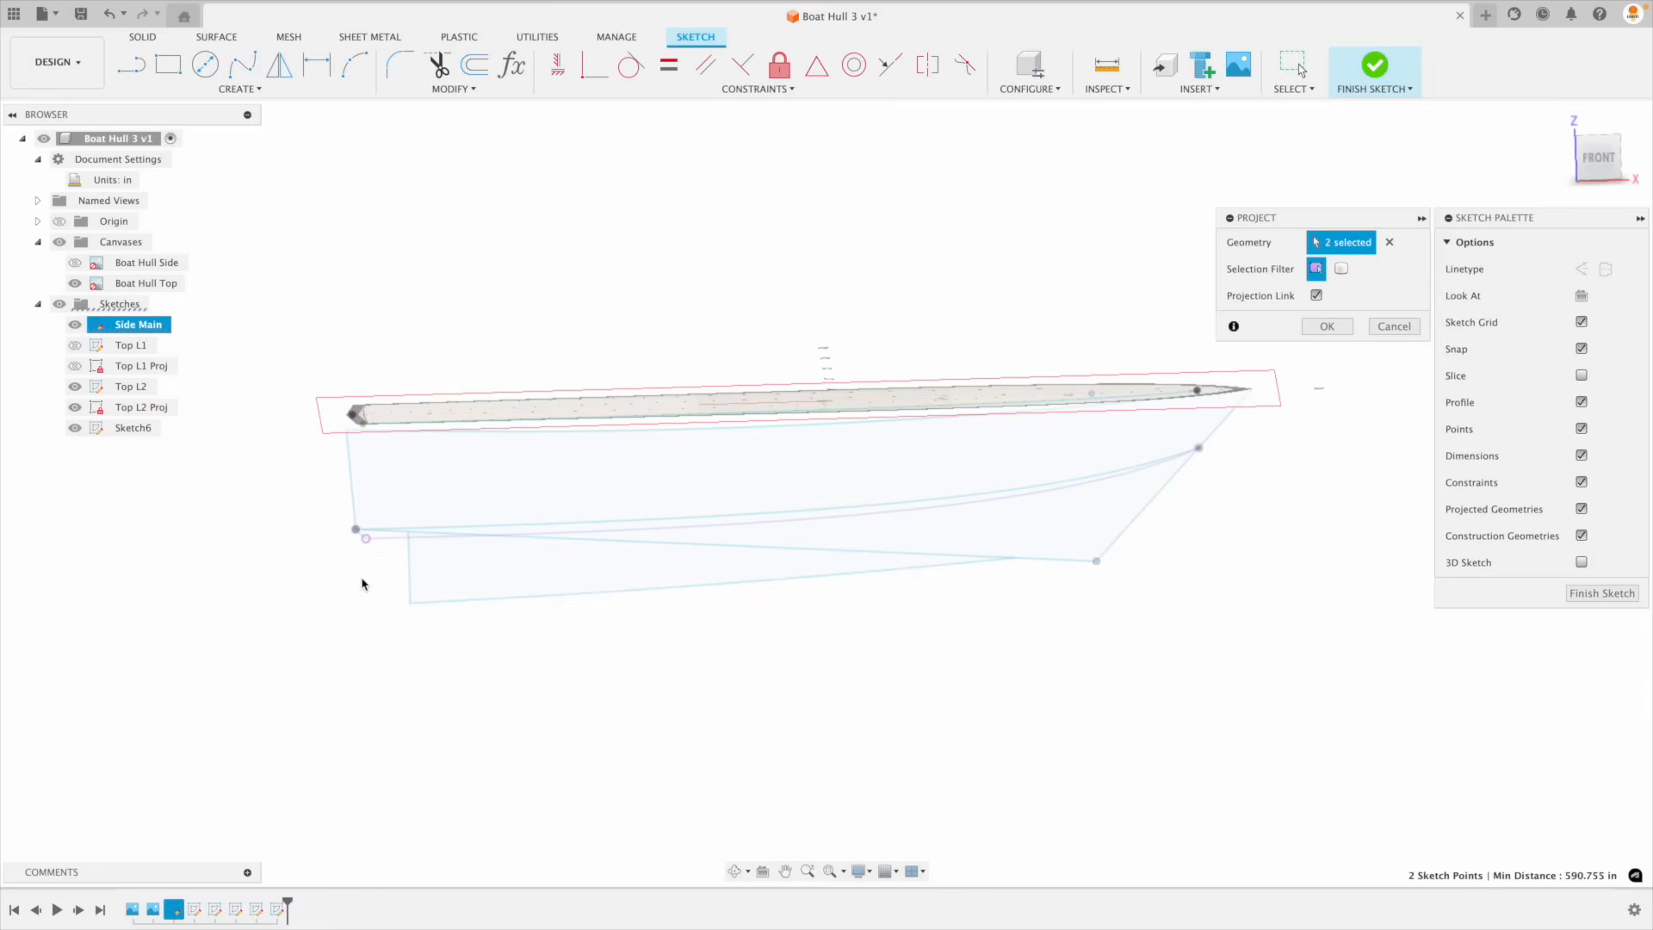
middle_click_drag(380, 561, 344, 551, "shift")
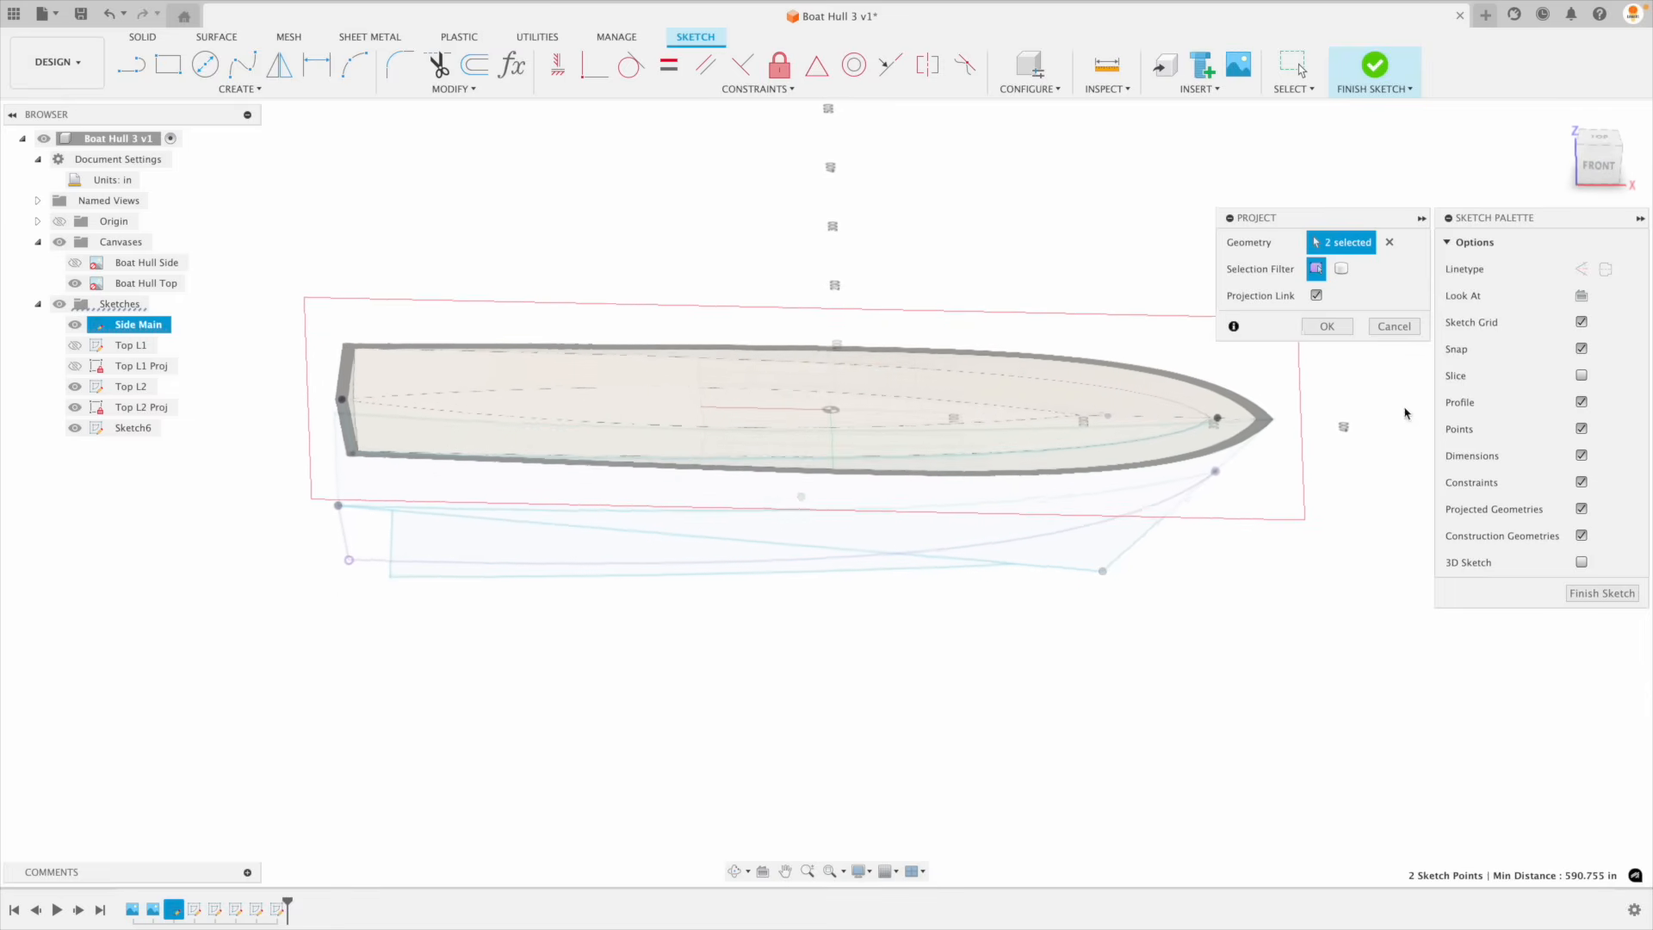
left_click(1325, 326)
middle_click_drag(1326, 344, 1628, 198, "shift")
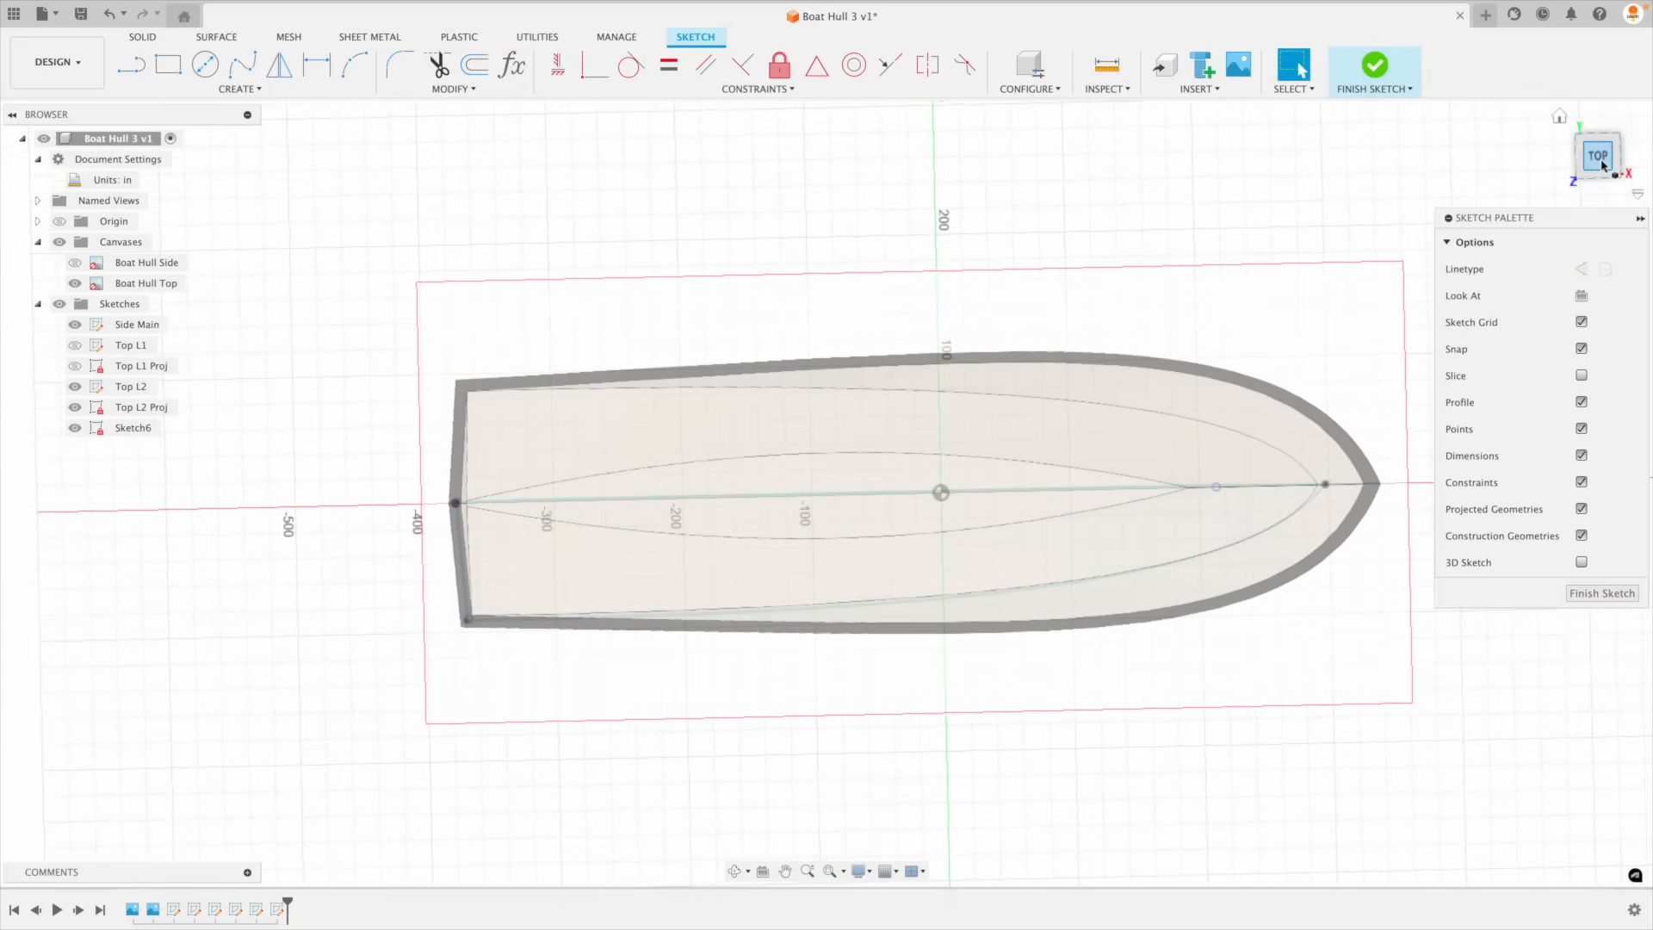
left_click(1599, 159)
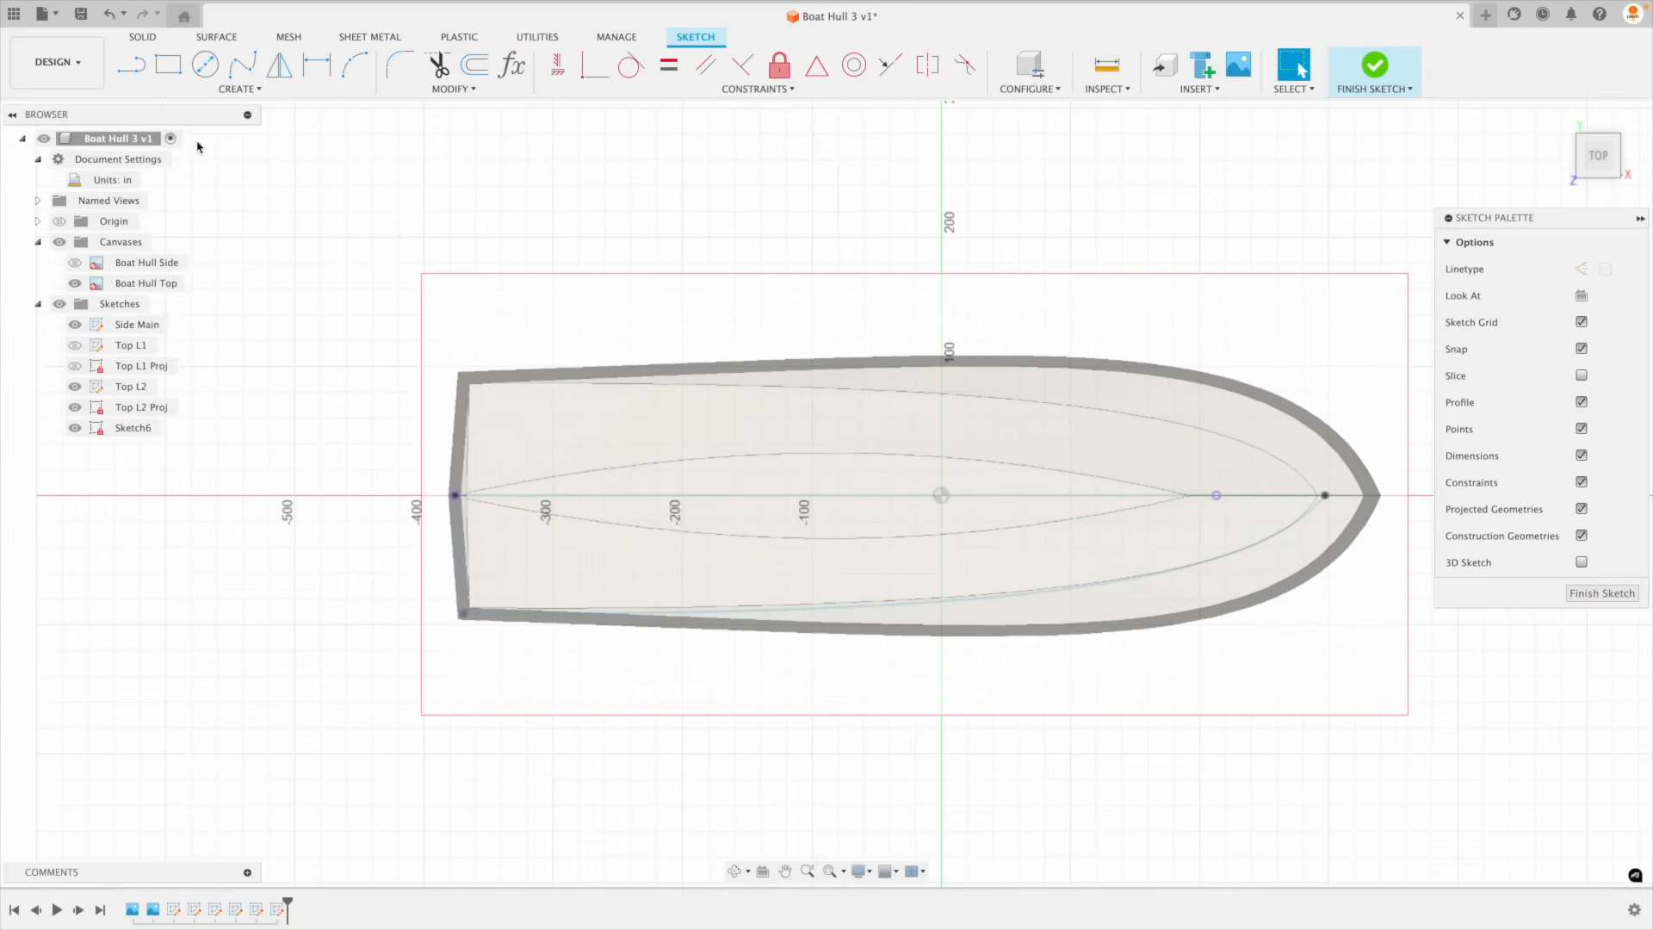
mouse_move(434, 588)
middle_mouse_down("shift")
mouse_move(437, 661)
mouse_move(433, 637)
mouse_move(491, 583)
mouse_move(482, 518)
middle_mouse_up("shift")
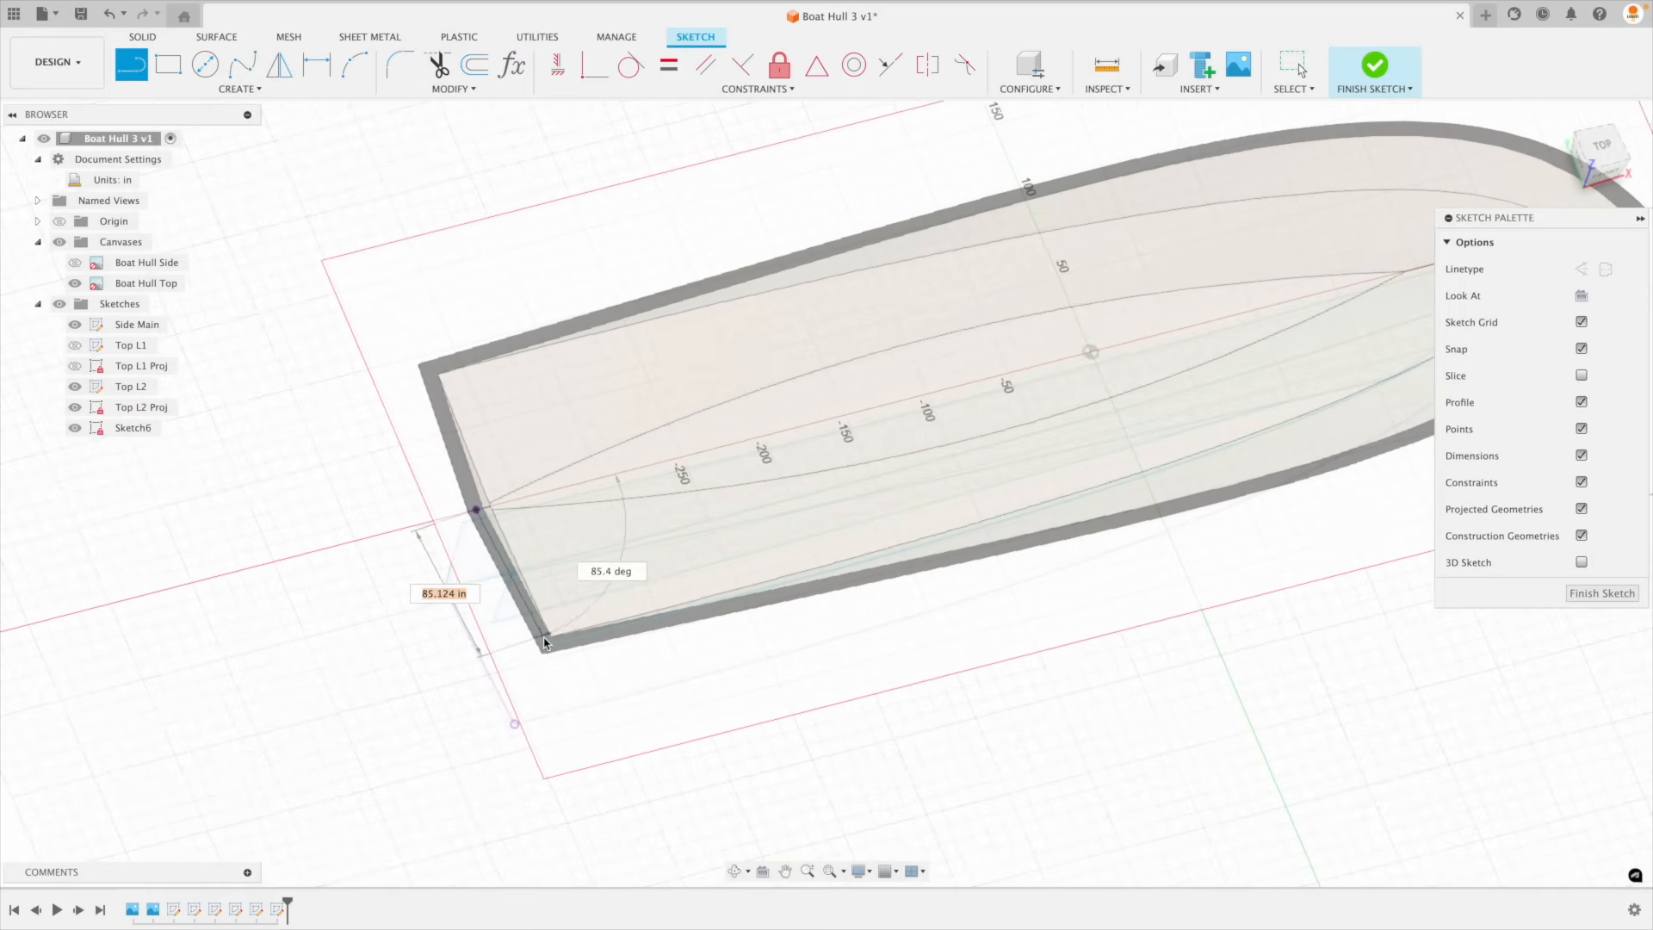
scroll(538, 652, "up", 3)
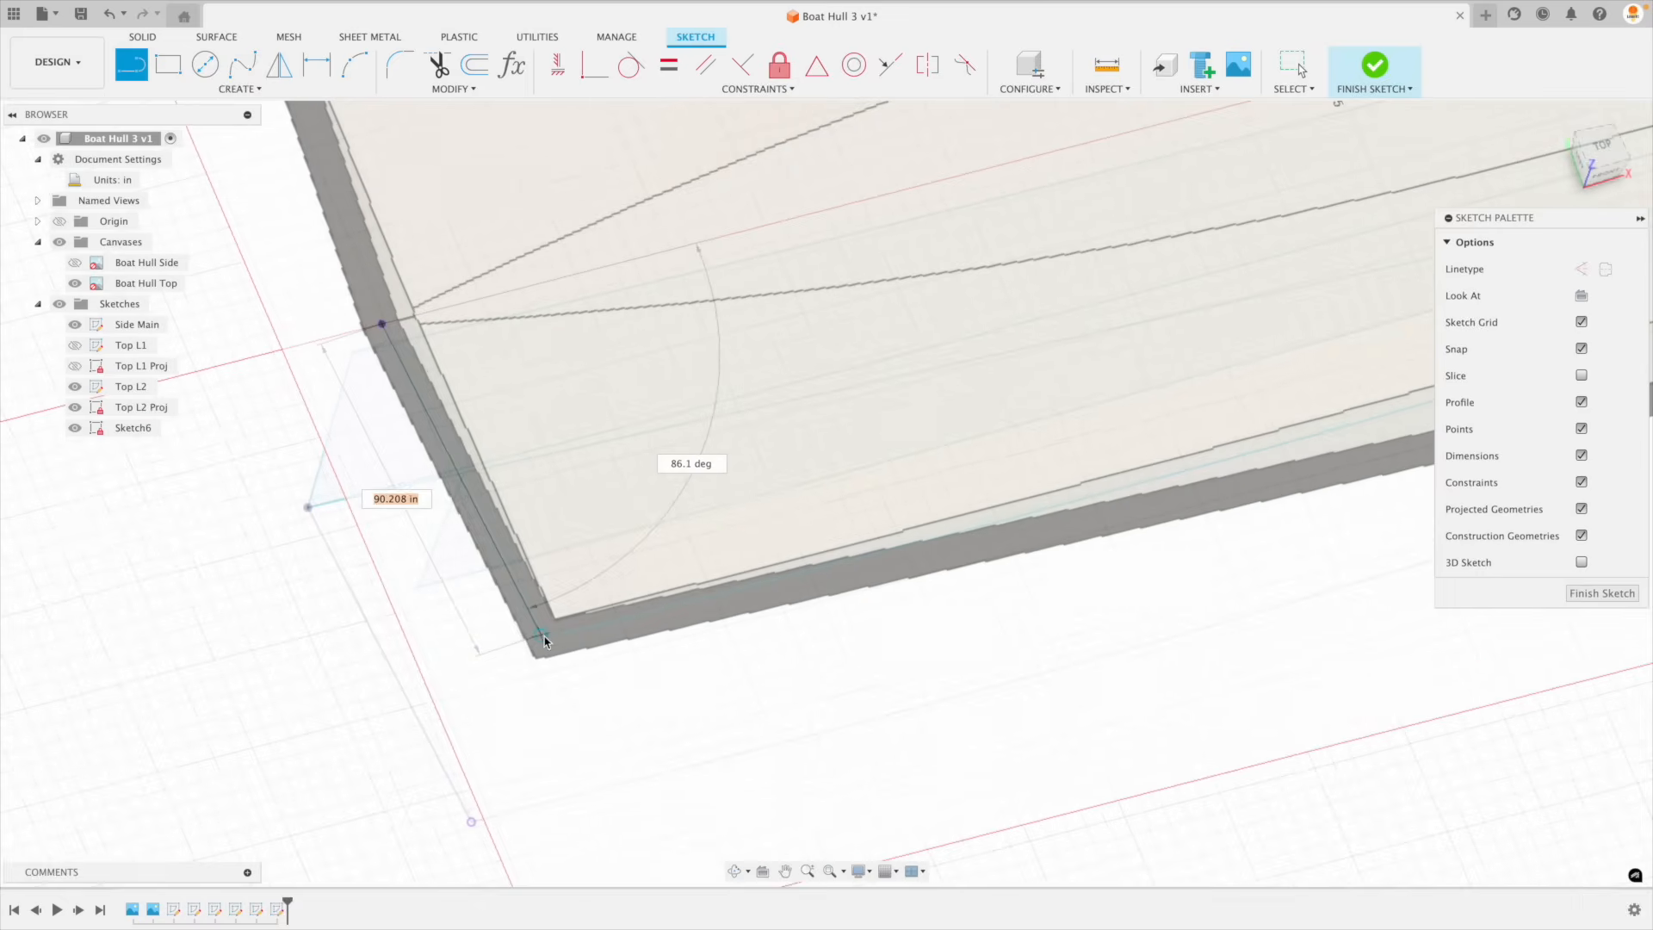
scroll(555, 652, "down", 3)
middle_click_drag(549, 649, 706, 626, "shift")
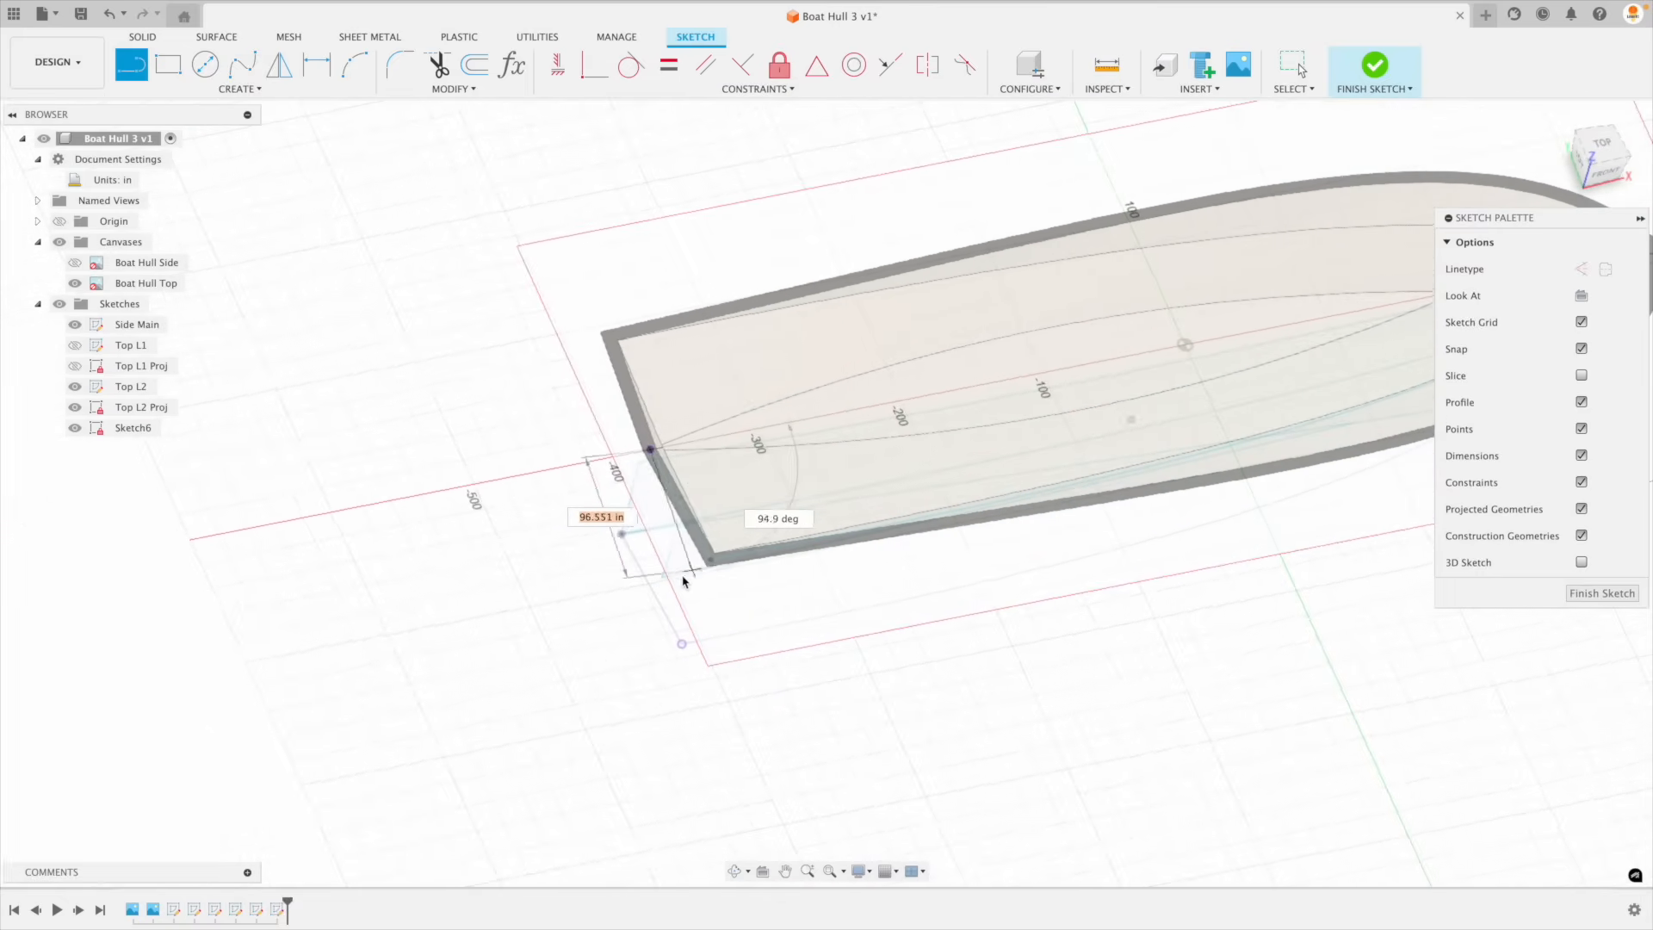
scroll(800, 564, "down", 2)
key("Escape")
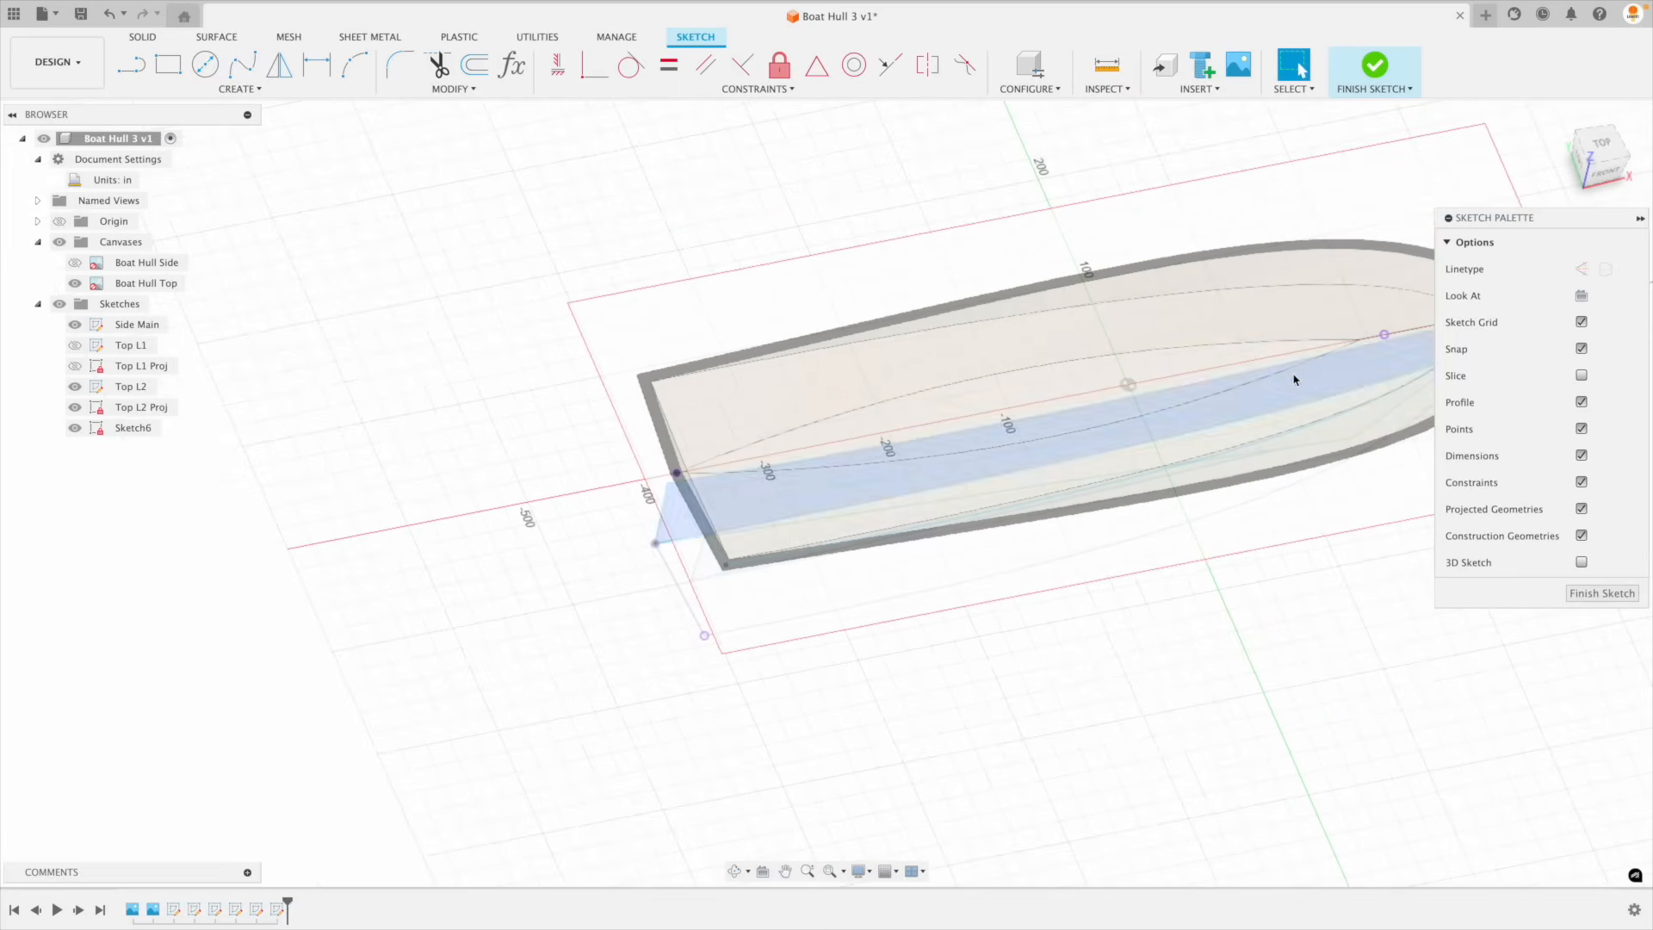
Step: Draw a three-point arc of about 1334 in radius between the projected points, tracing the canvas's lower inner curve, and finish the sketch as Top L3
left_click(1601, 148)
middle_click_drag(1197, 828, 1002, 826)
left_click(354, 65)
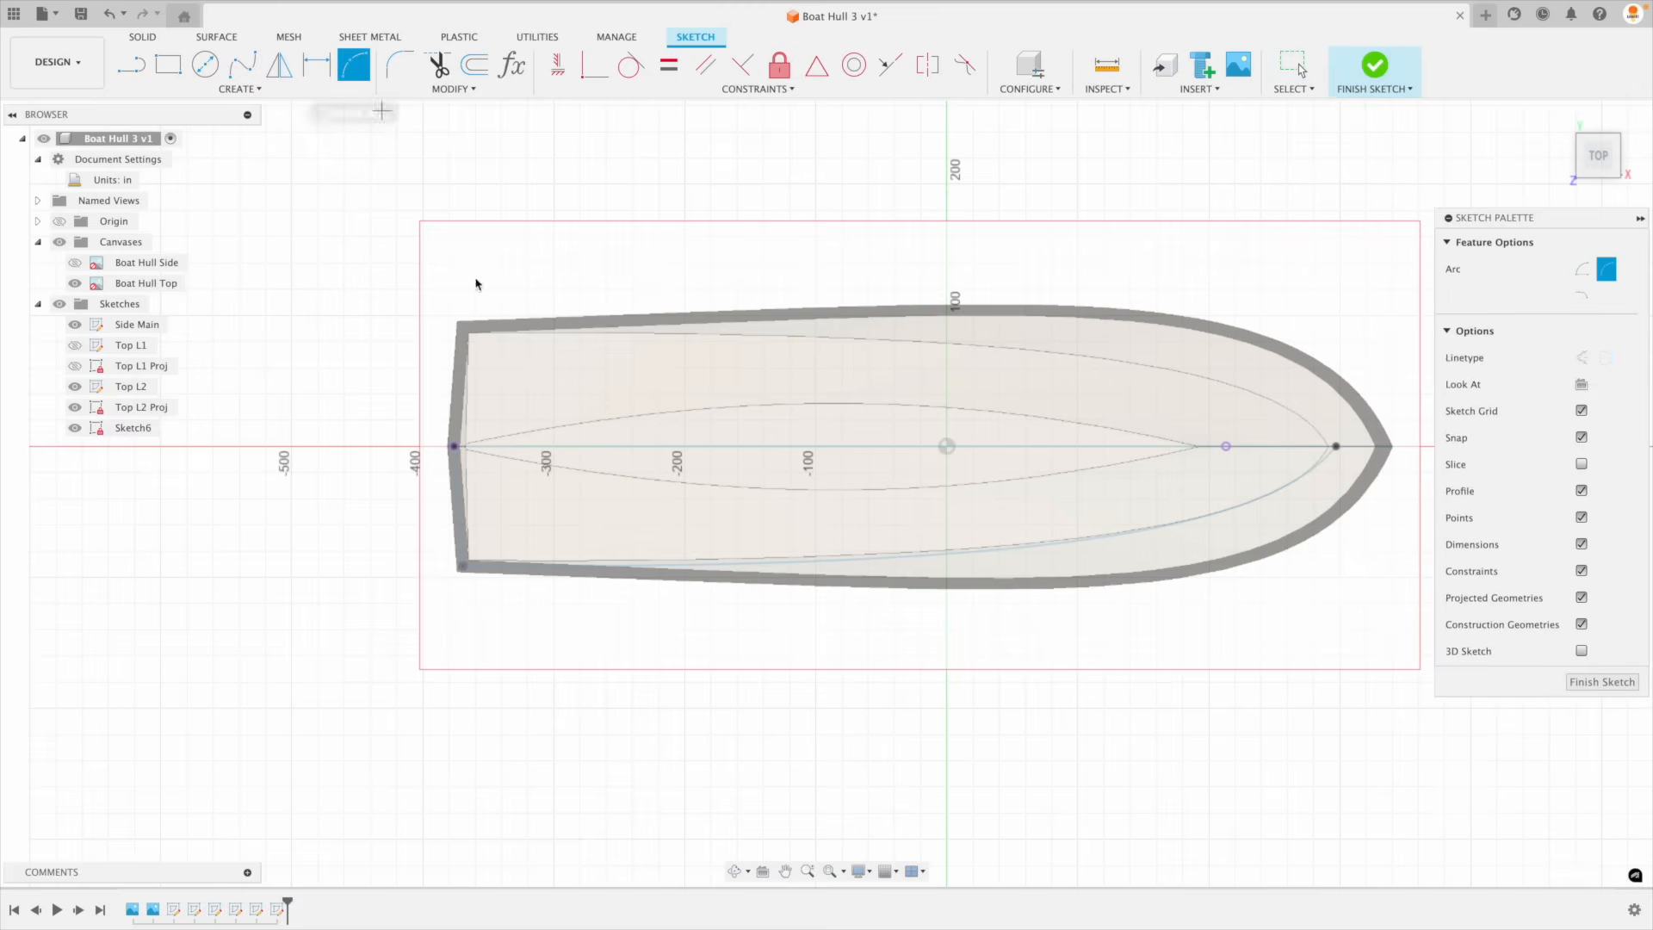
left_click(454, 446)
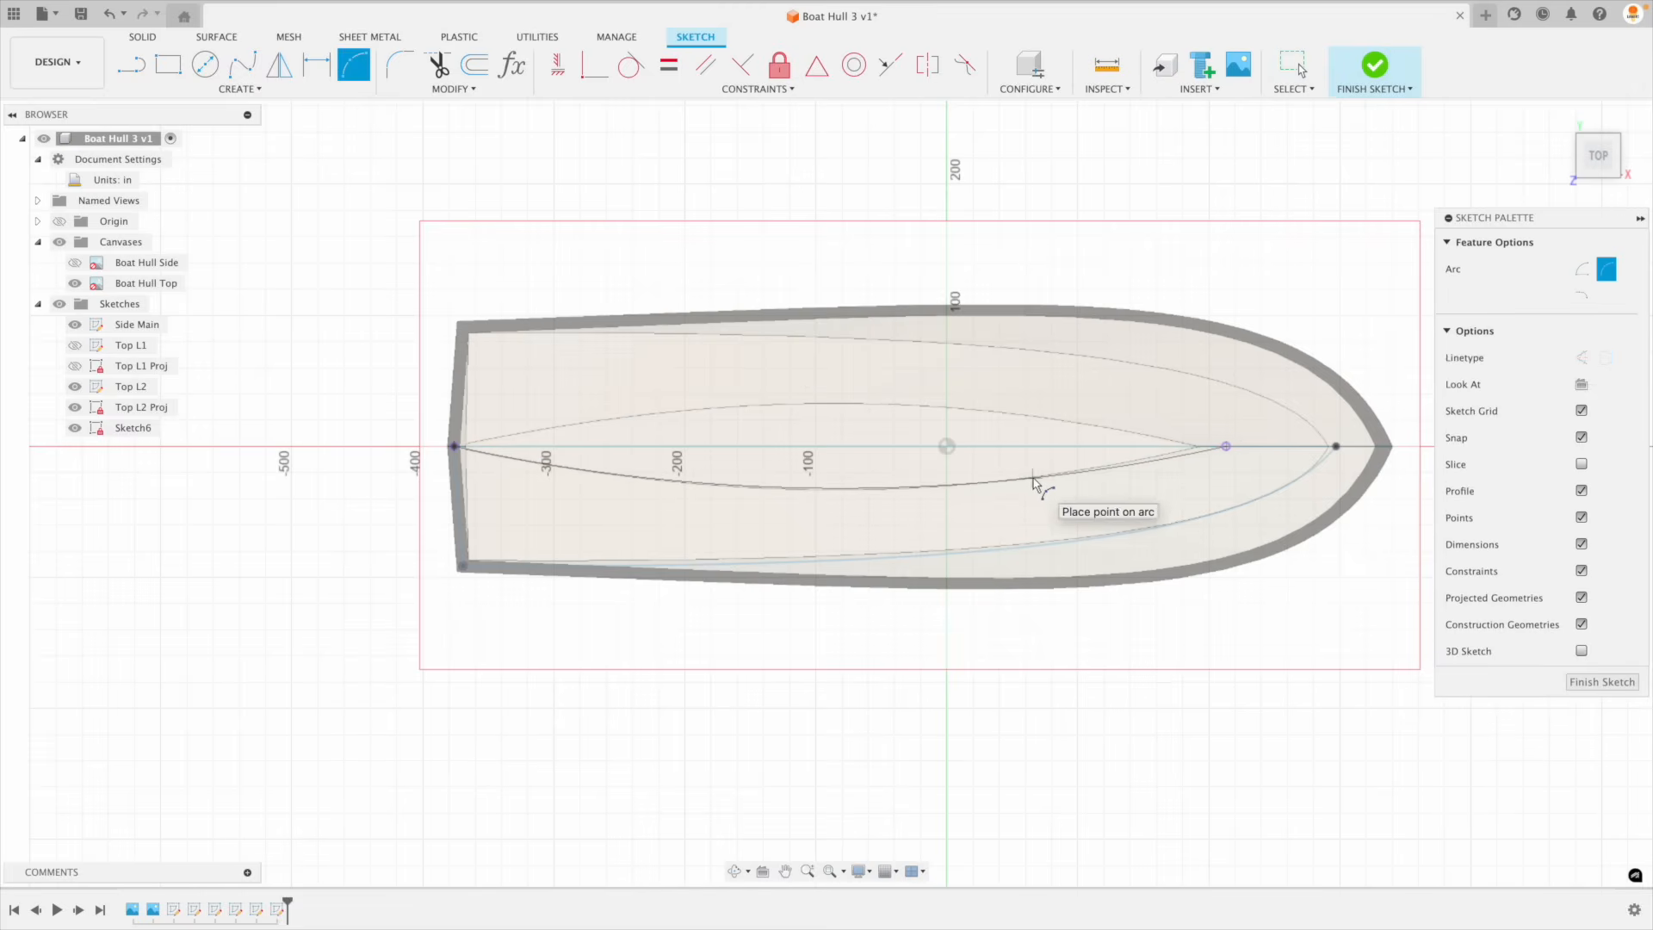
left_click(1569, 681)
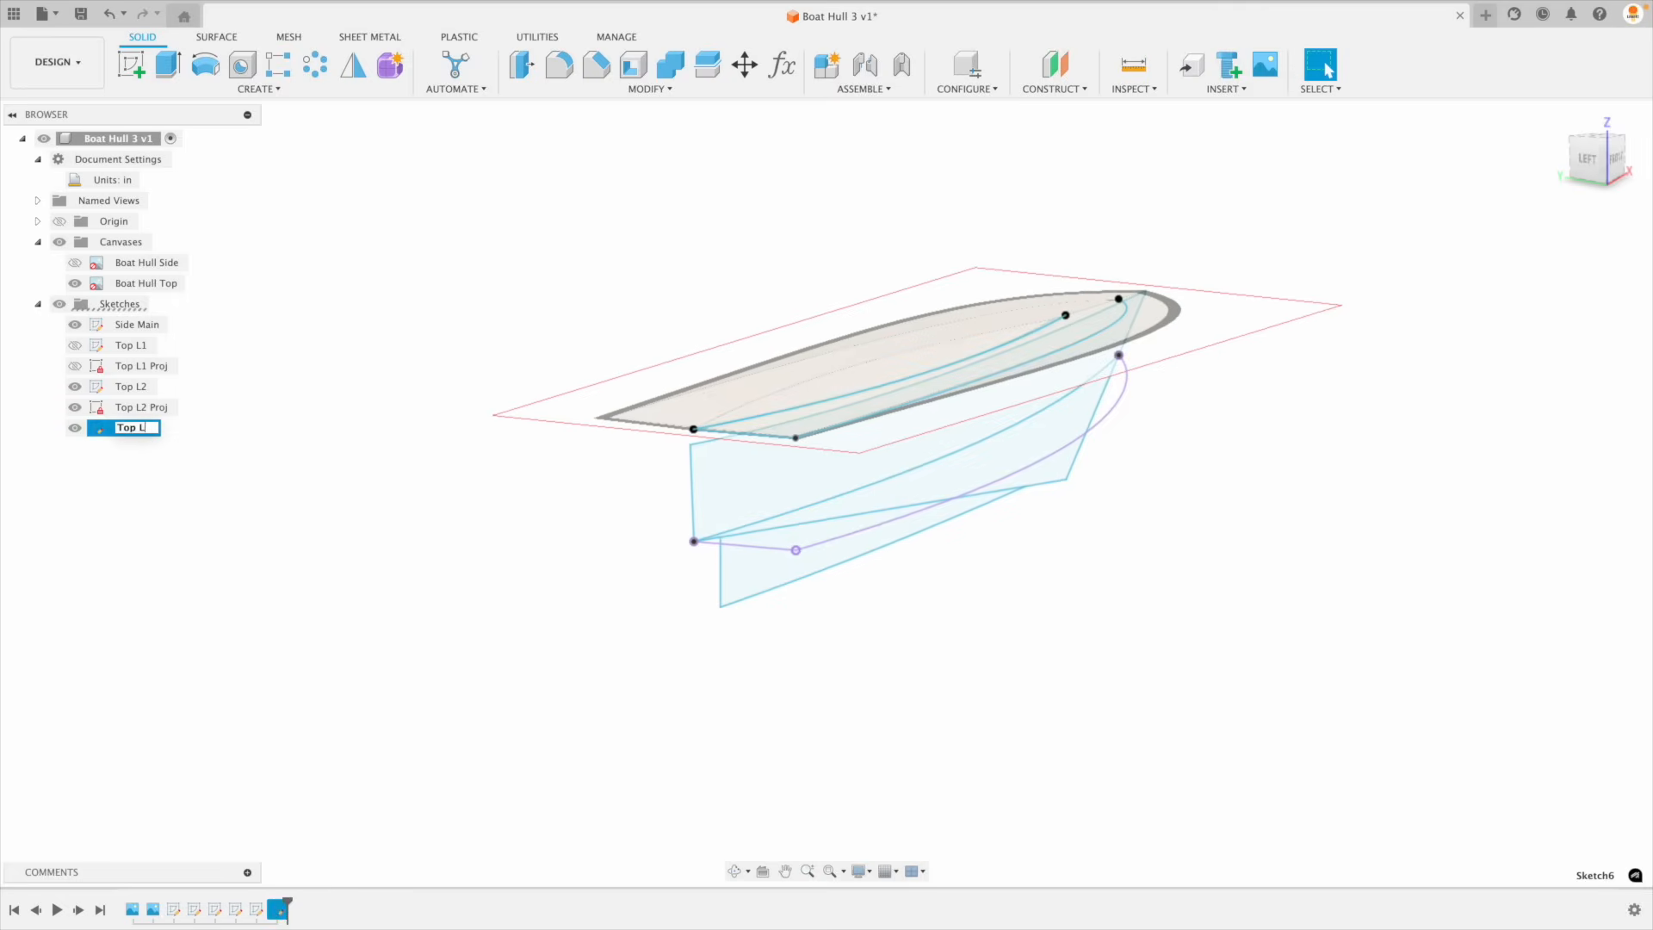
Step: Hide the Boat Hull Top canvas and, in a new horizontal-plane sketch, create the intersection curve of the Top L3 arc and Side Main's keel line
left_click(135, 65)
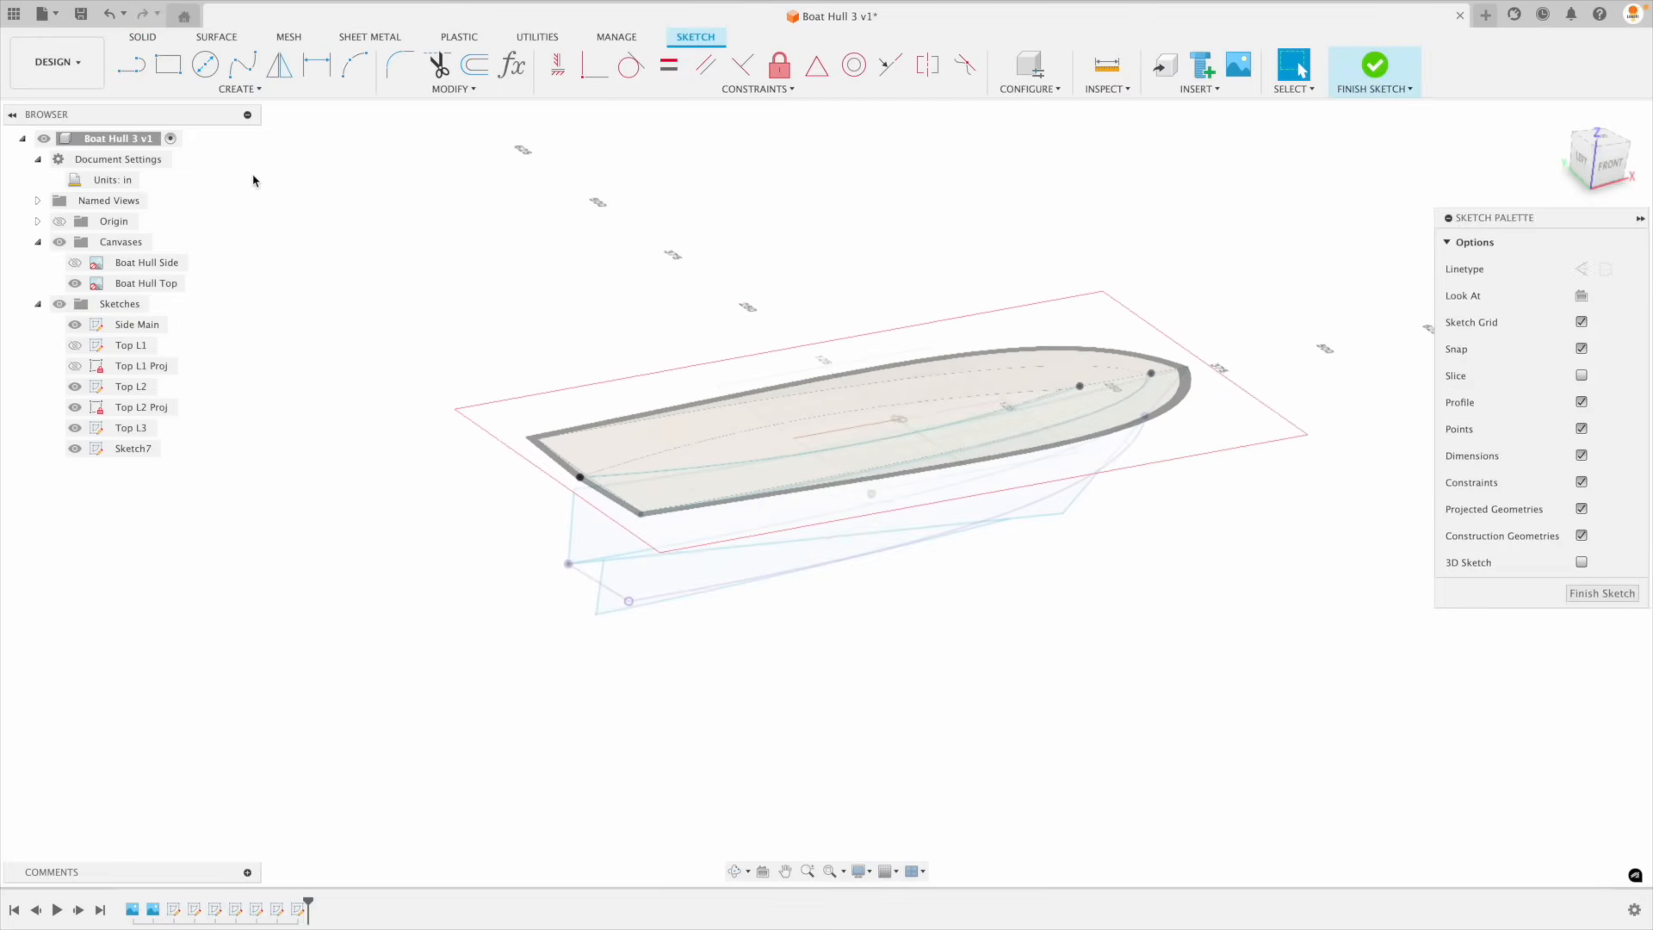
left_click(309, 91)
mouse_move(181, 358)
left_click(371, 455)
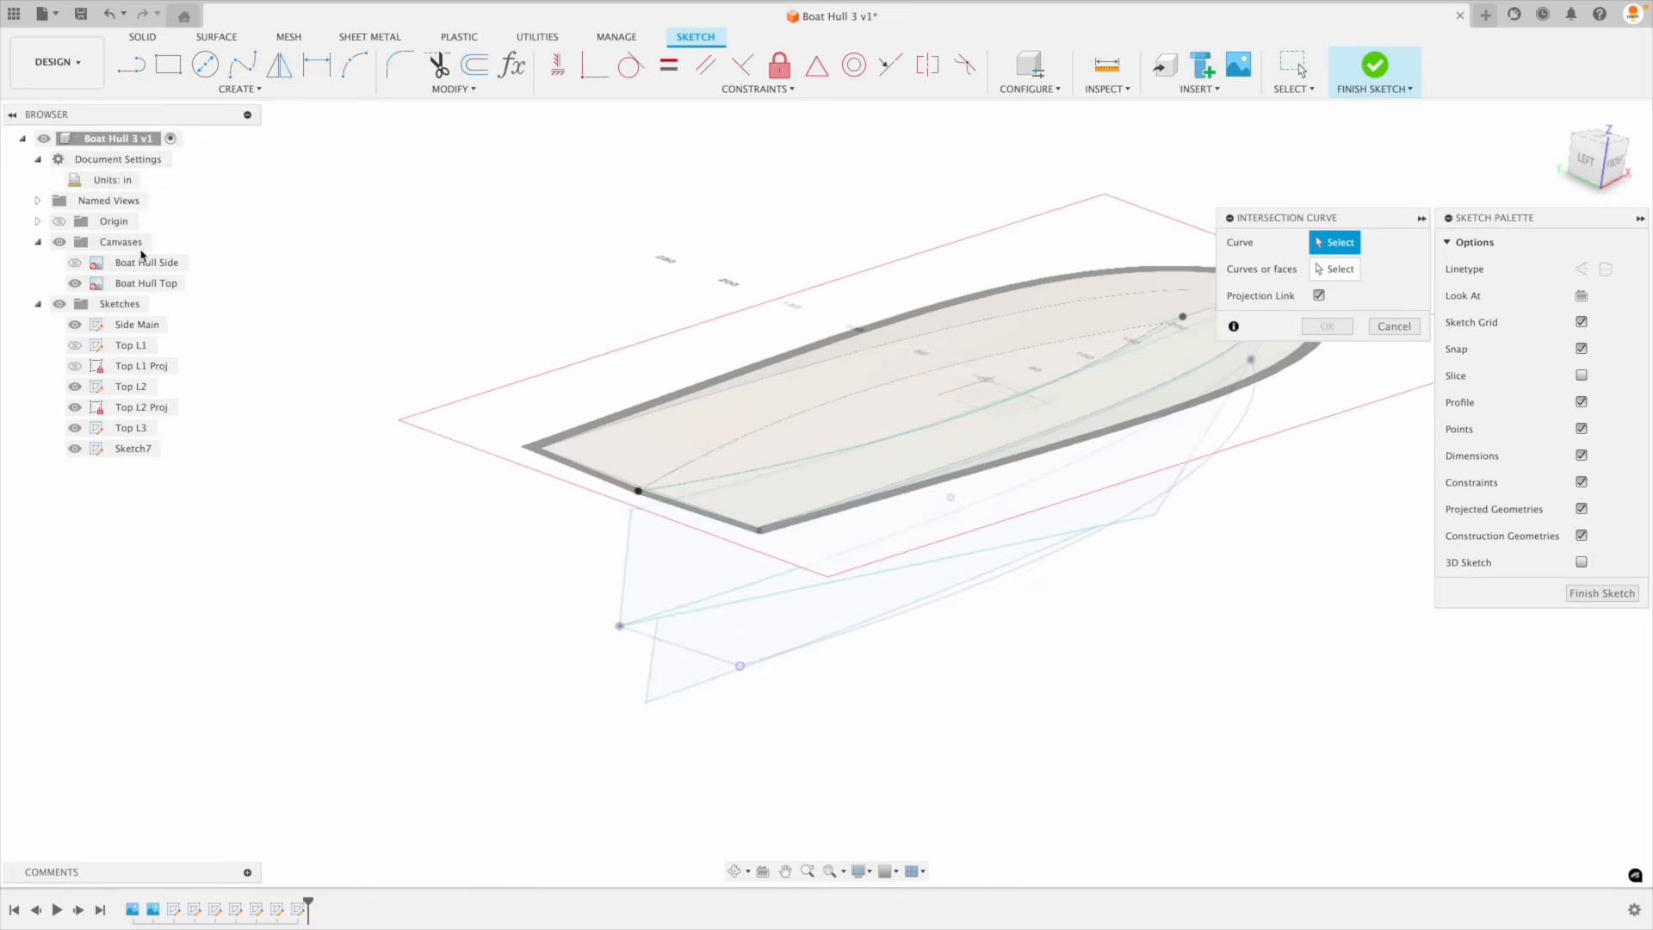
left_click(76, 282)
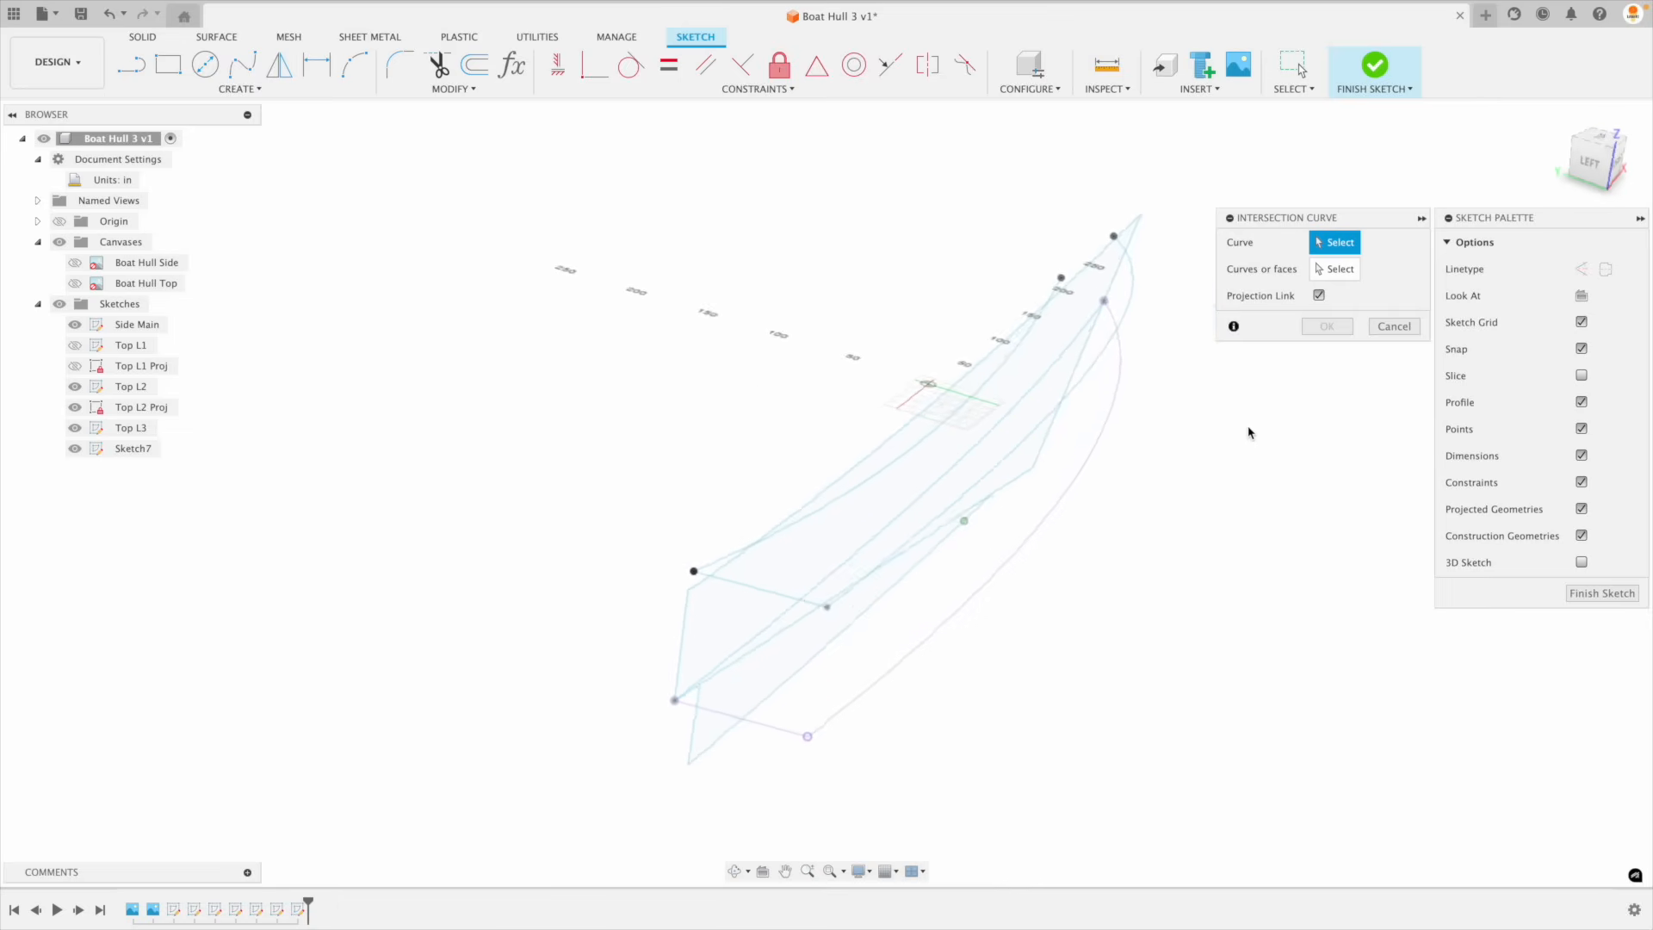
left_click(1009, 365)
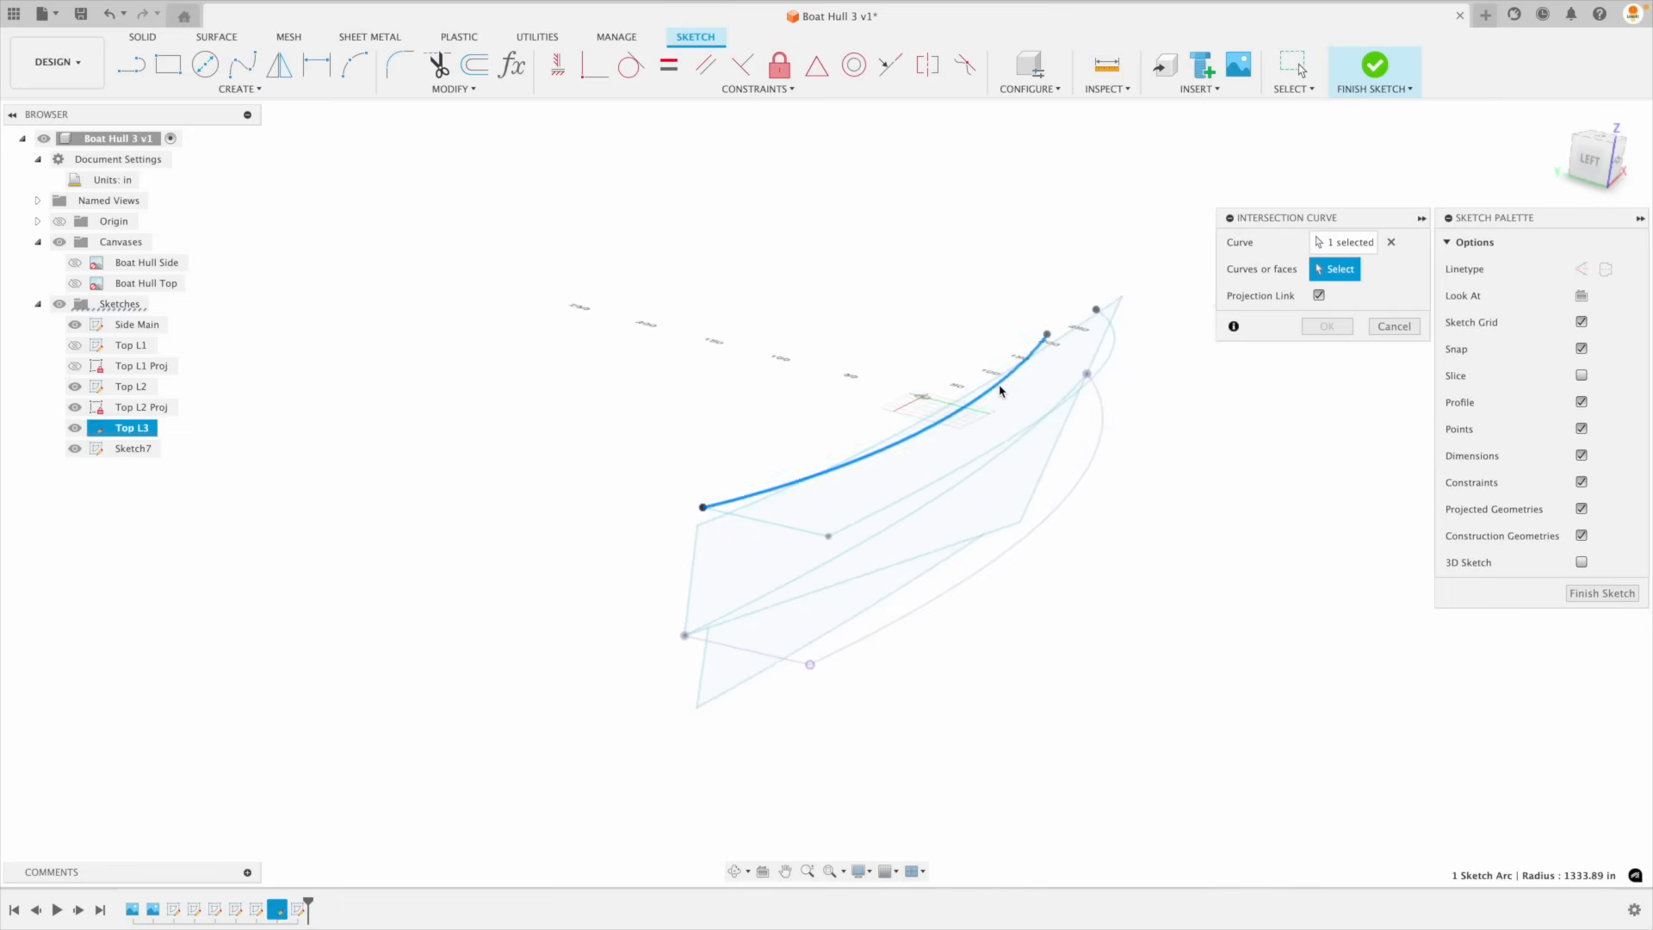
left_click(1014, 529)
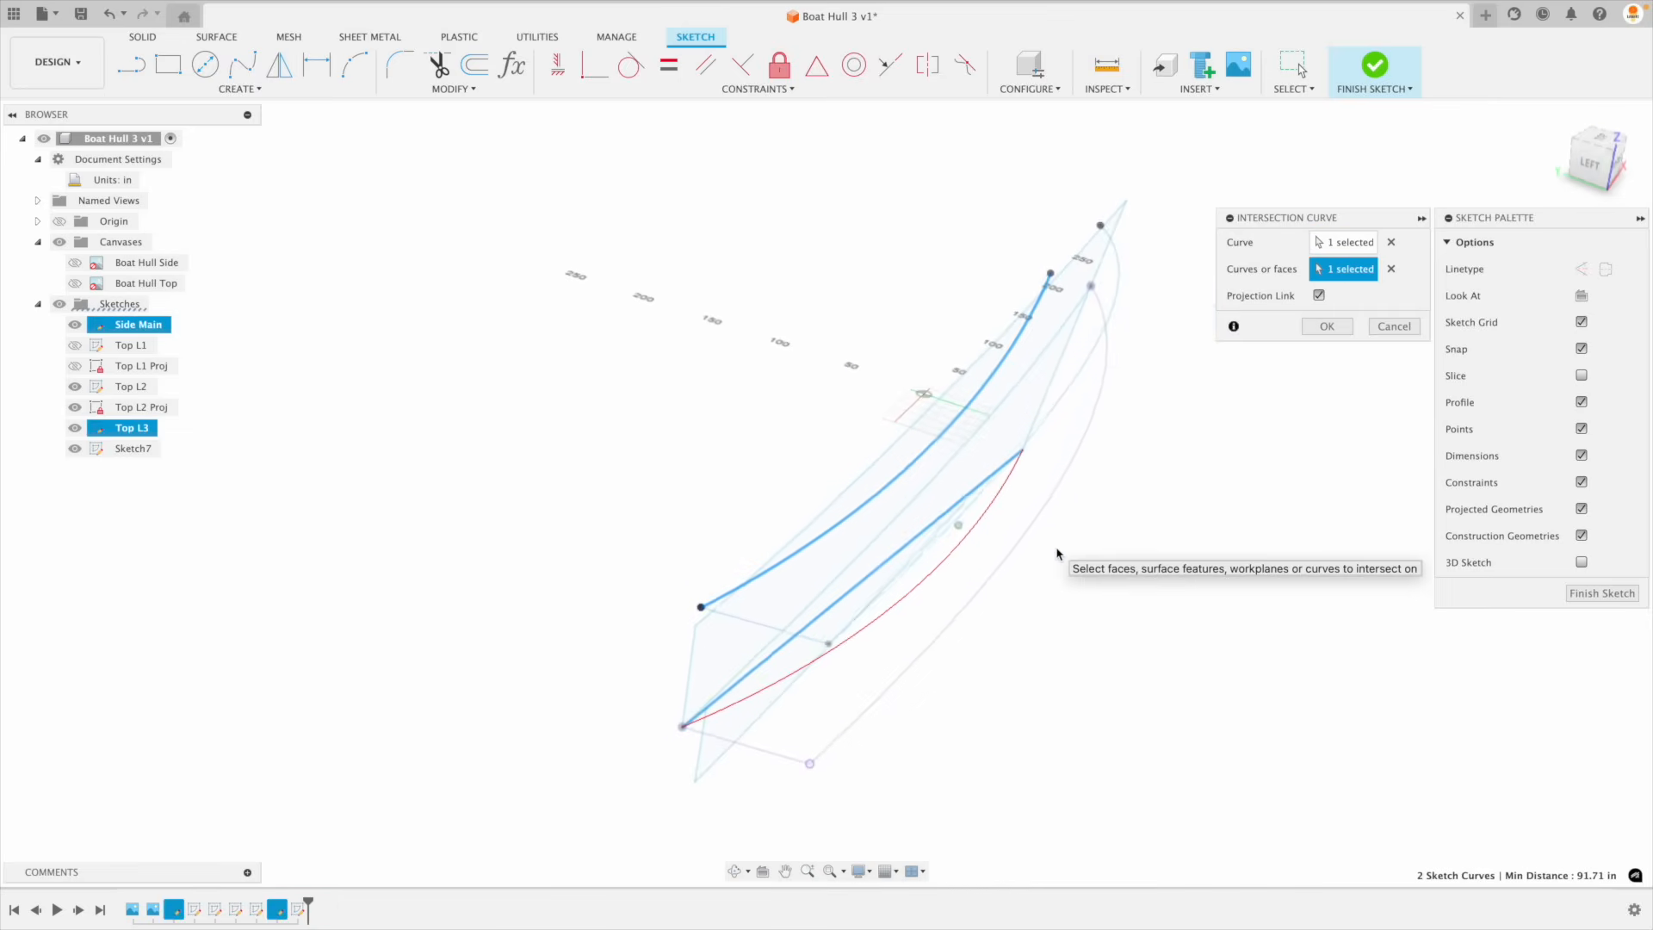
left_click(1320, 328)
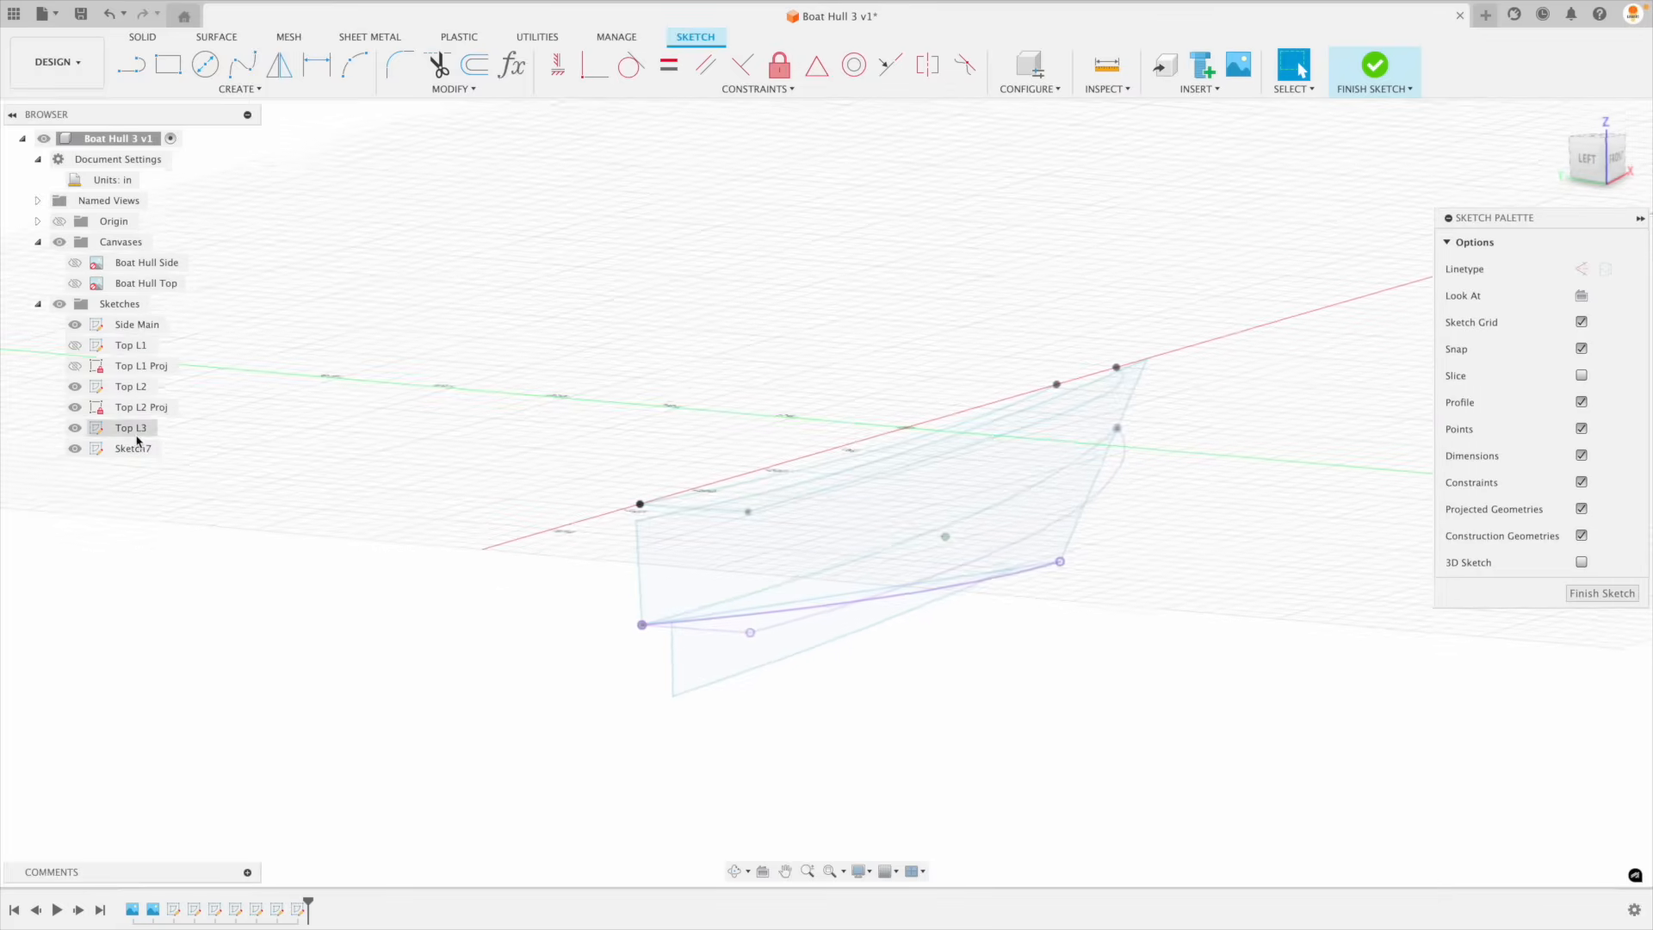
Step: Rename the intersection-curve sketch as Top L3 Proj and finish the sketch
left_click(132, 448)
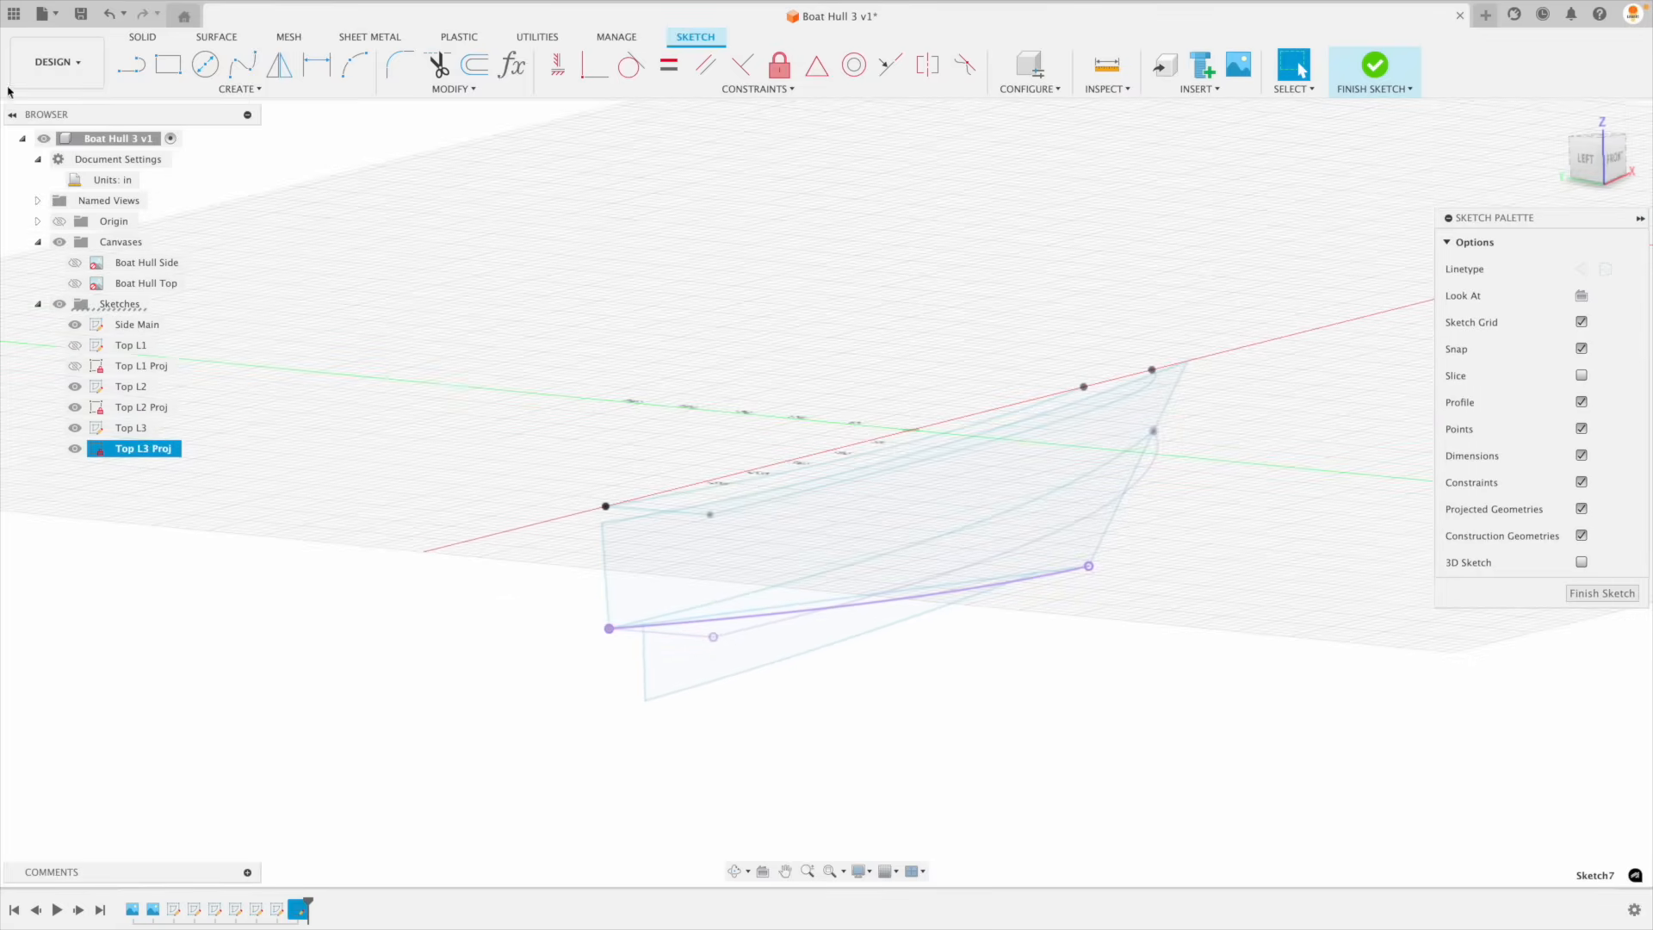
left_click(301, 526)
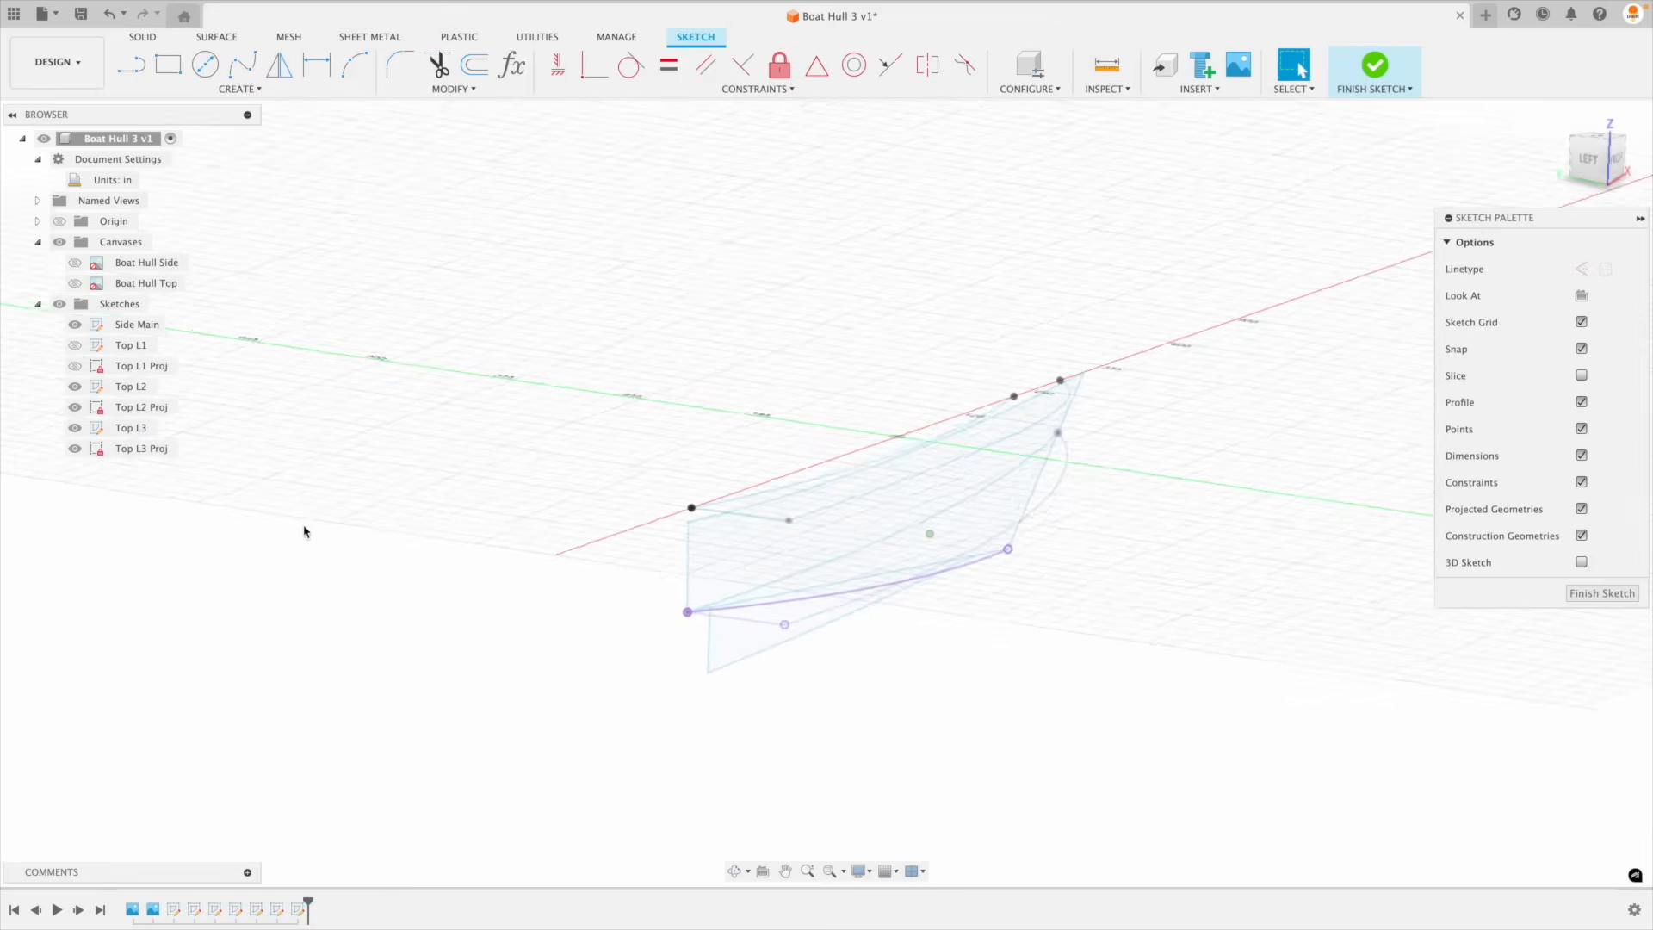
left_click(1617, 600)
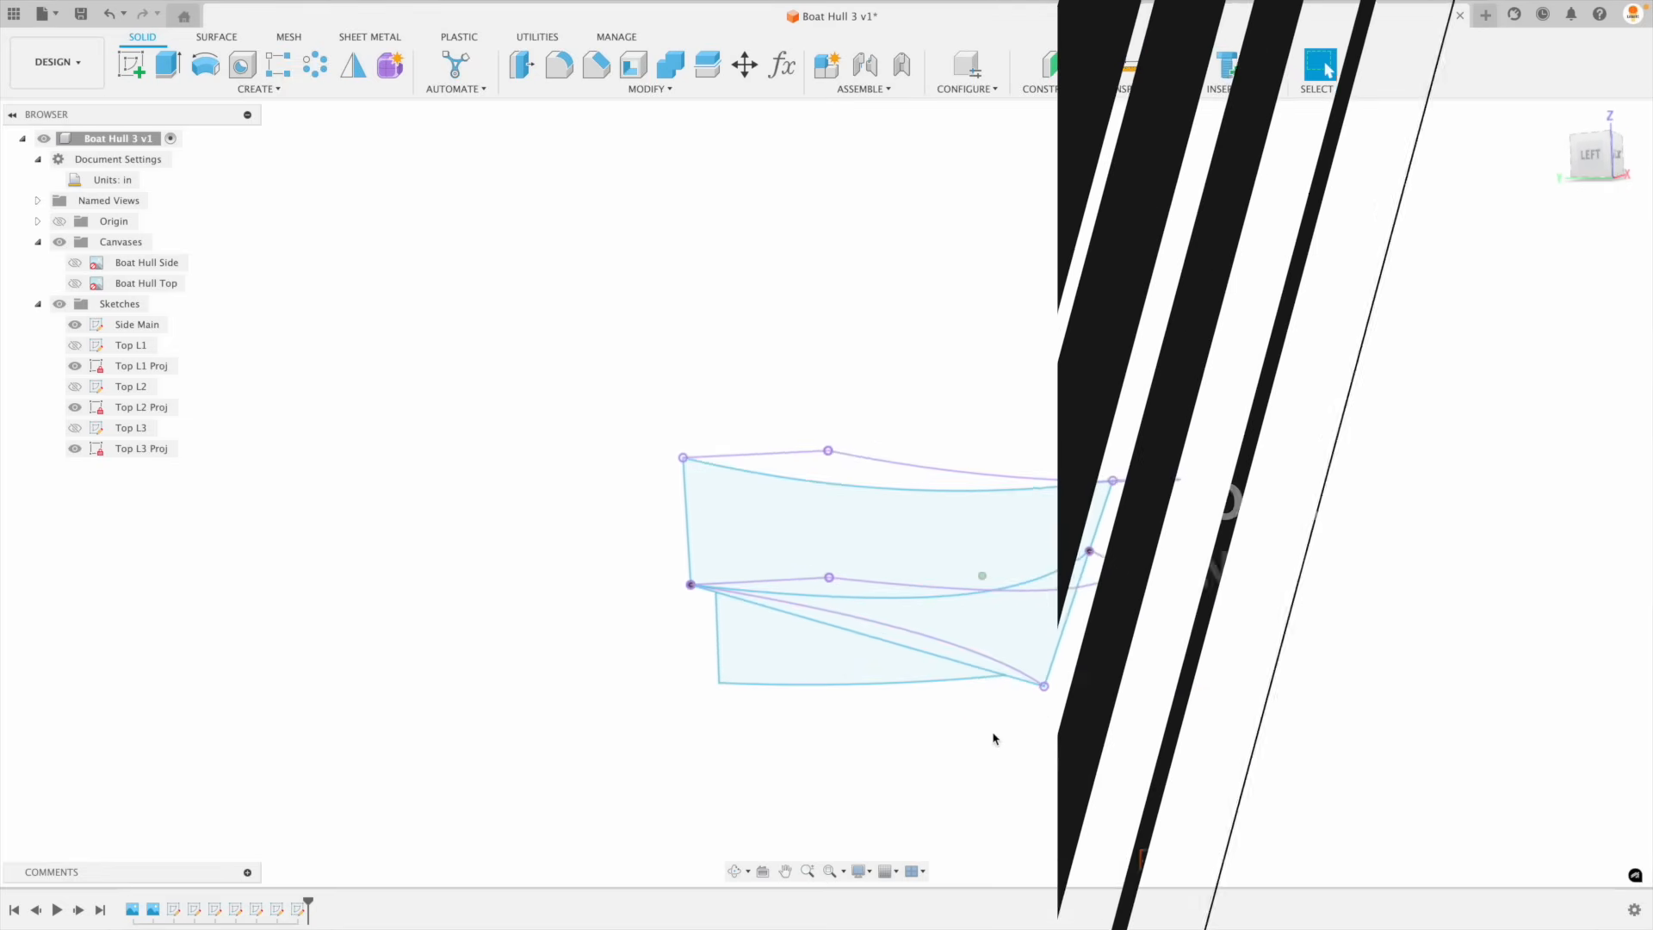
Step: Hide Side Main, start a sketch on the lengthwise vertical origin plane and enable 3D Sketch
left_click(75, 325)
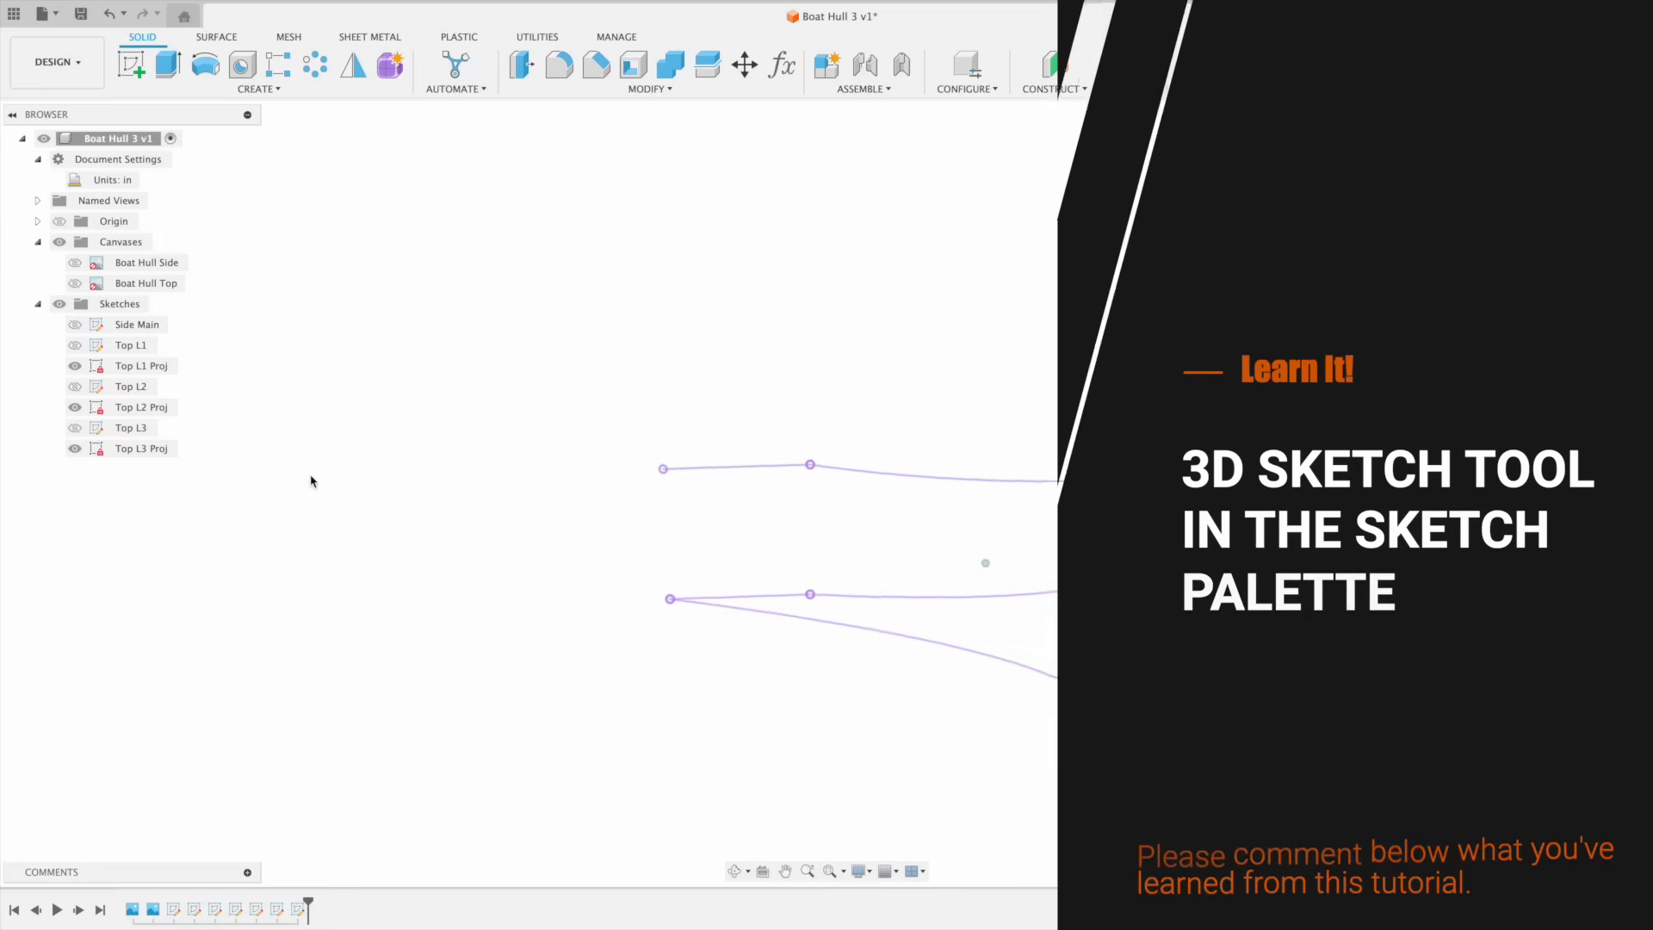
left_click(131, 67)
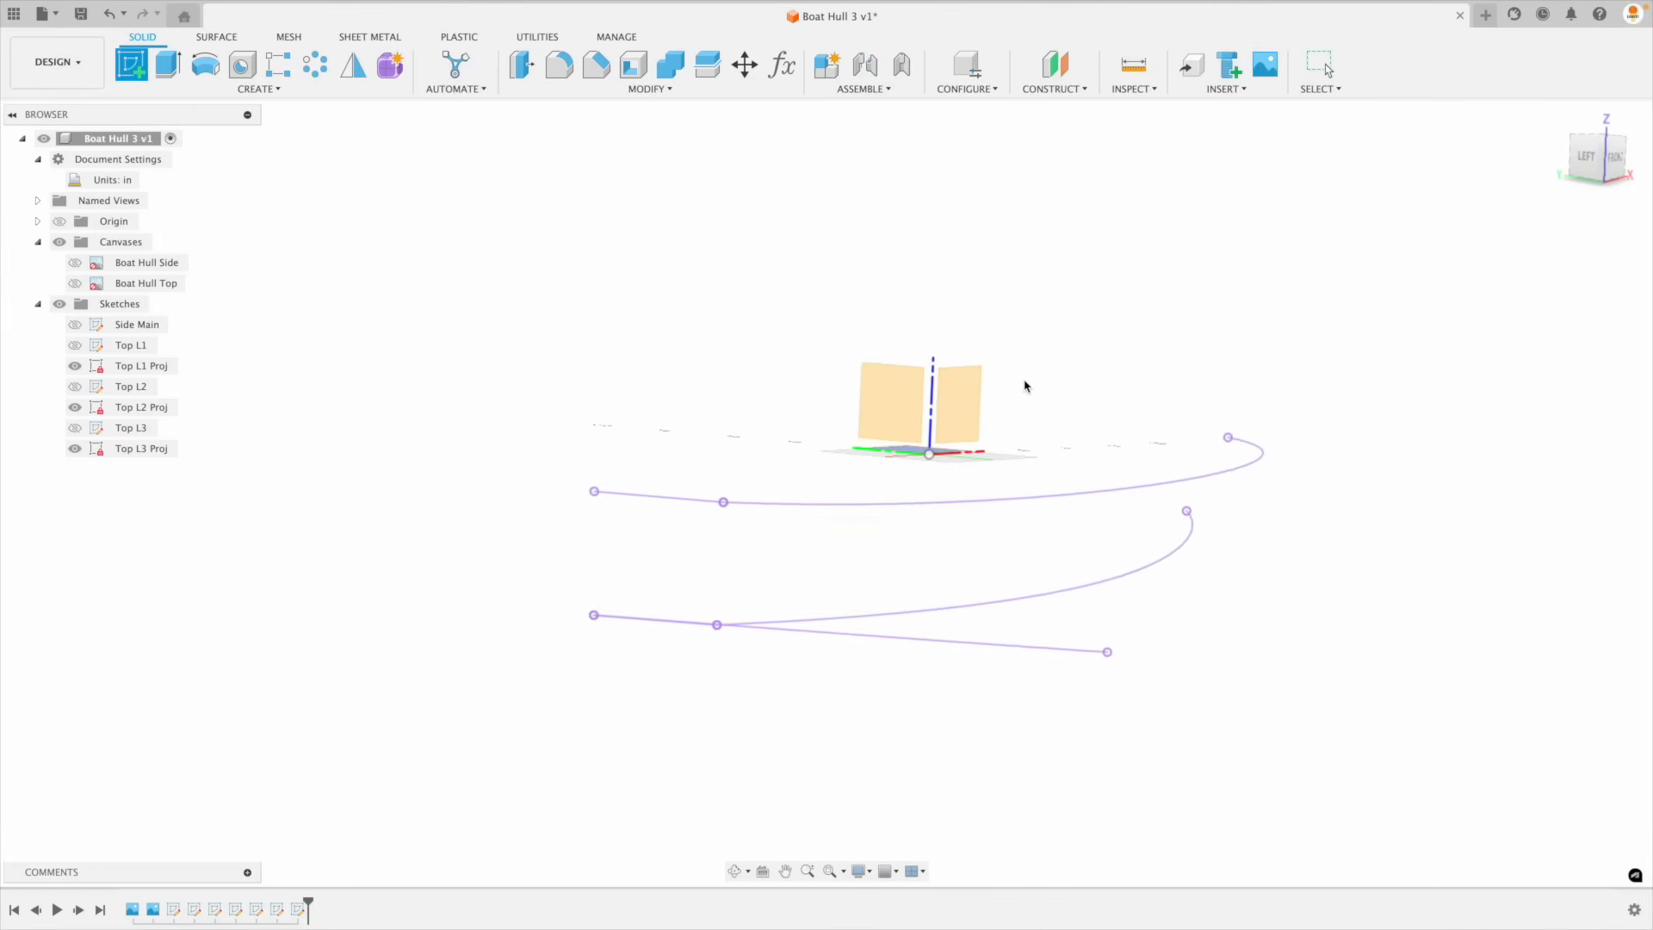
left_click(966, 397)
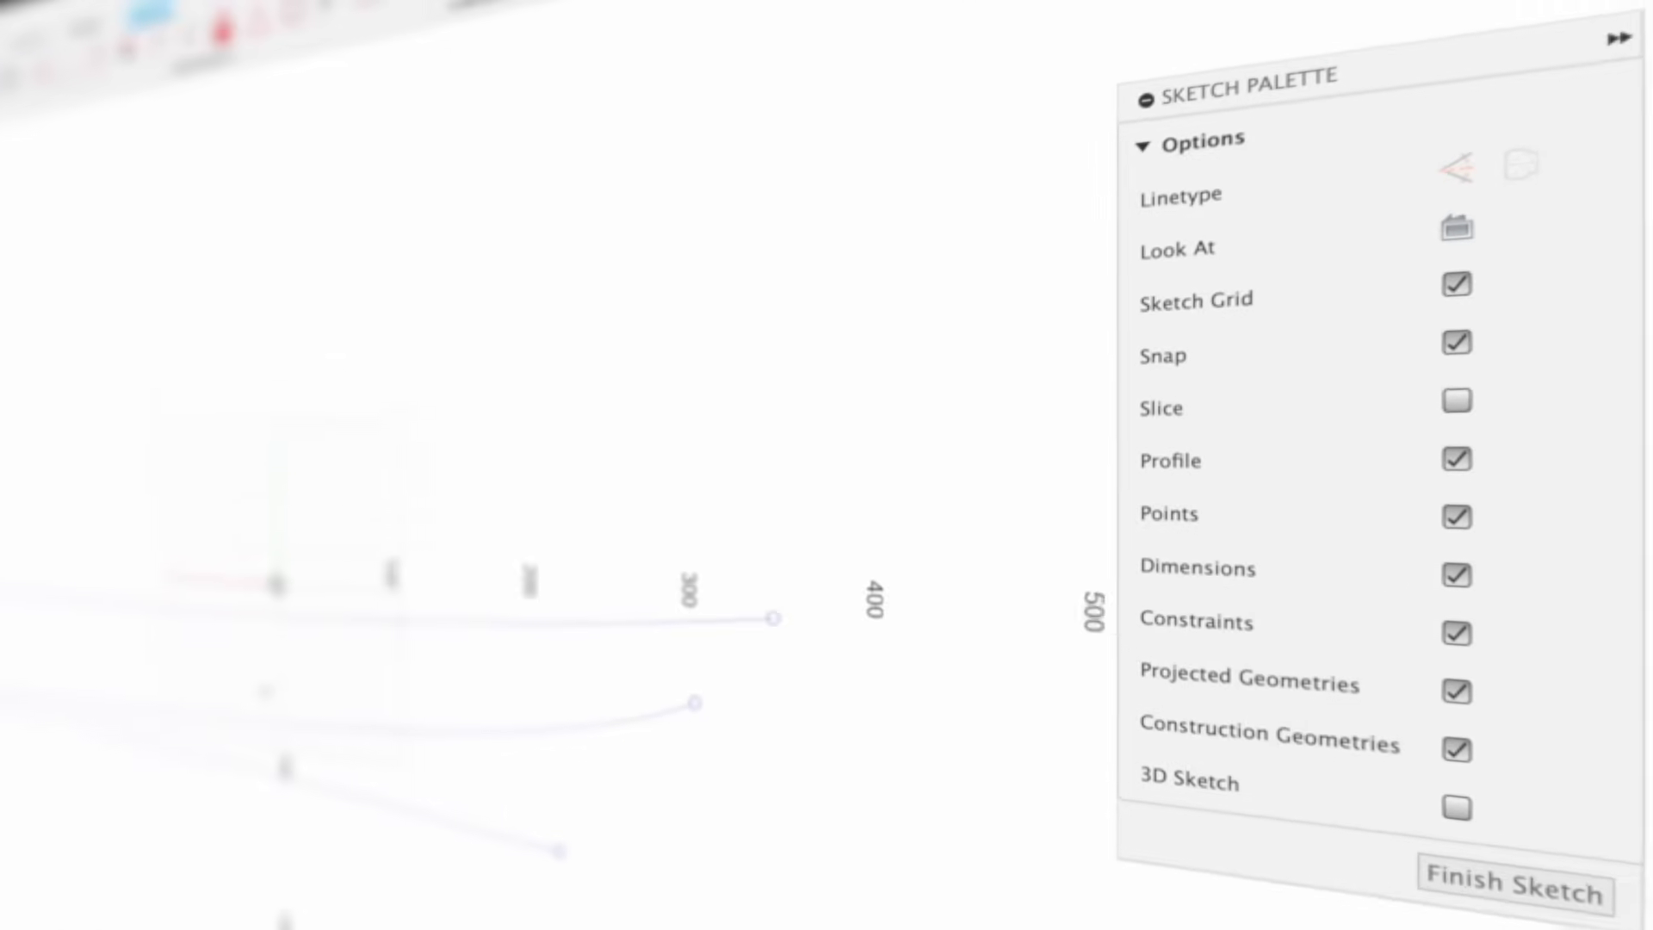
left_click(1417, 827)
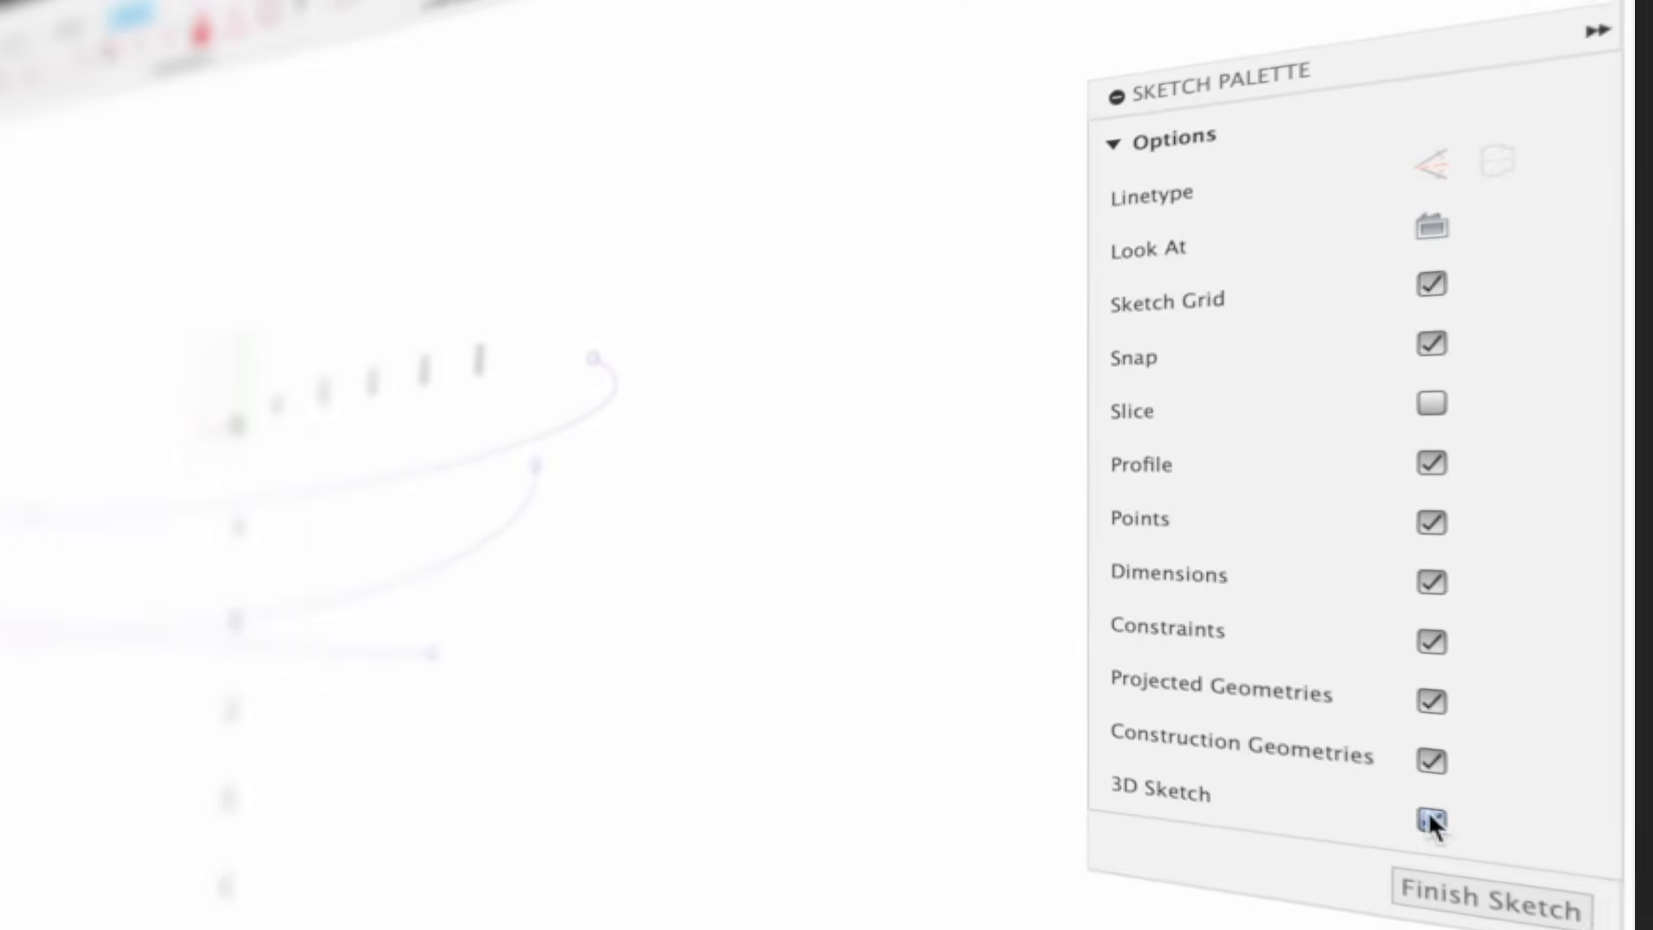
Step: Draw two separate stern lines joining Top L1 Proj to Top L2 Proj, one at the centreline ends and one at the outer corners
left_click(132, 65)
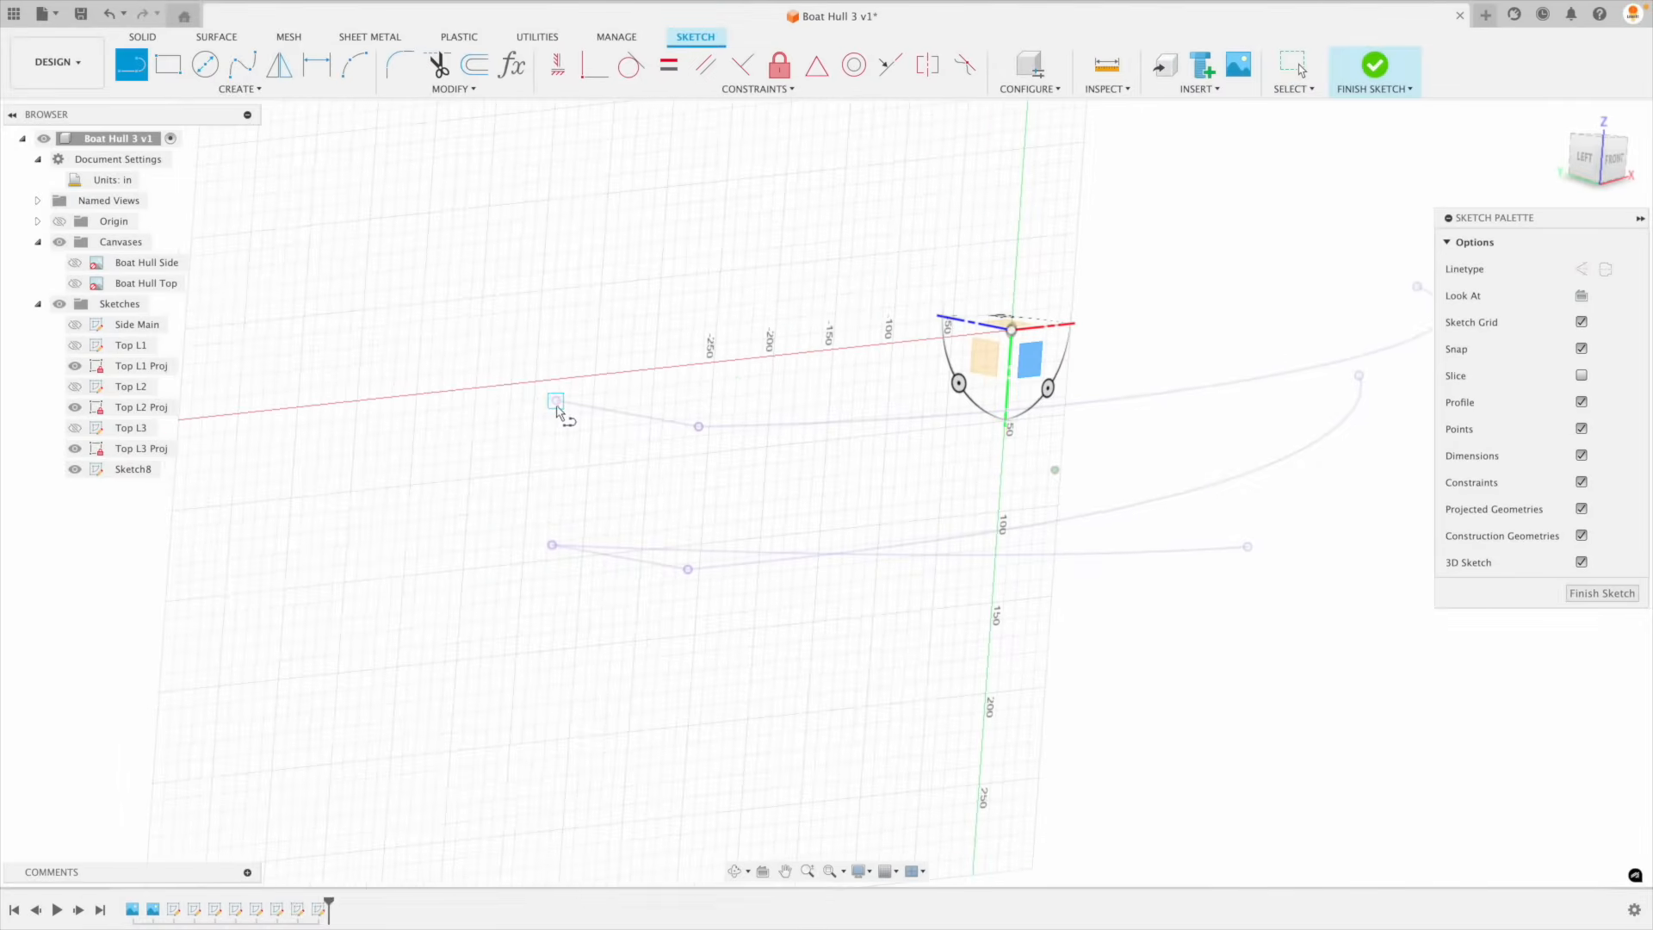
left_click(555, 401)
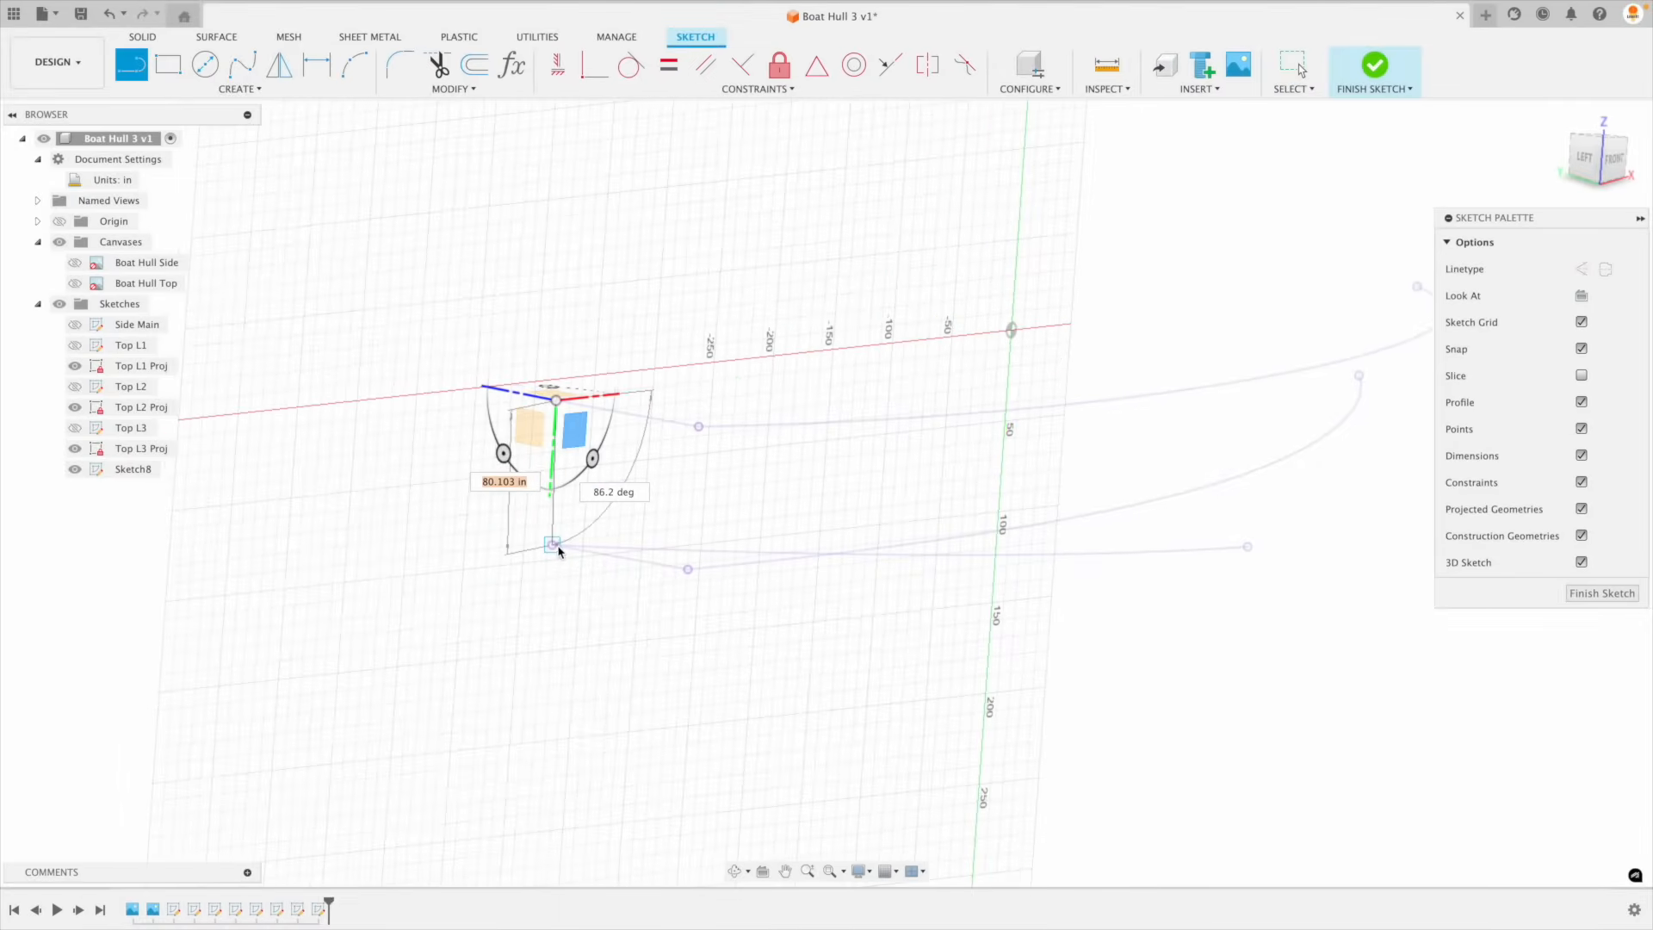
left_click(553, 547)
left_click(632, 624)
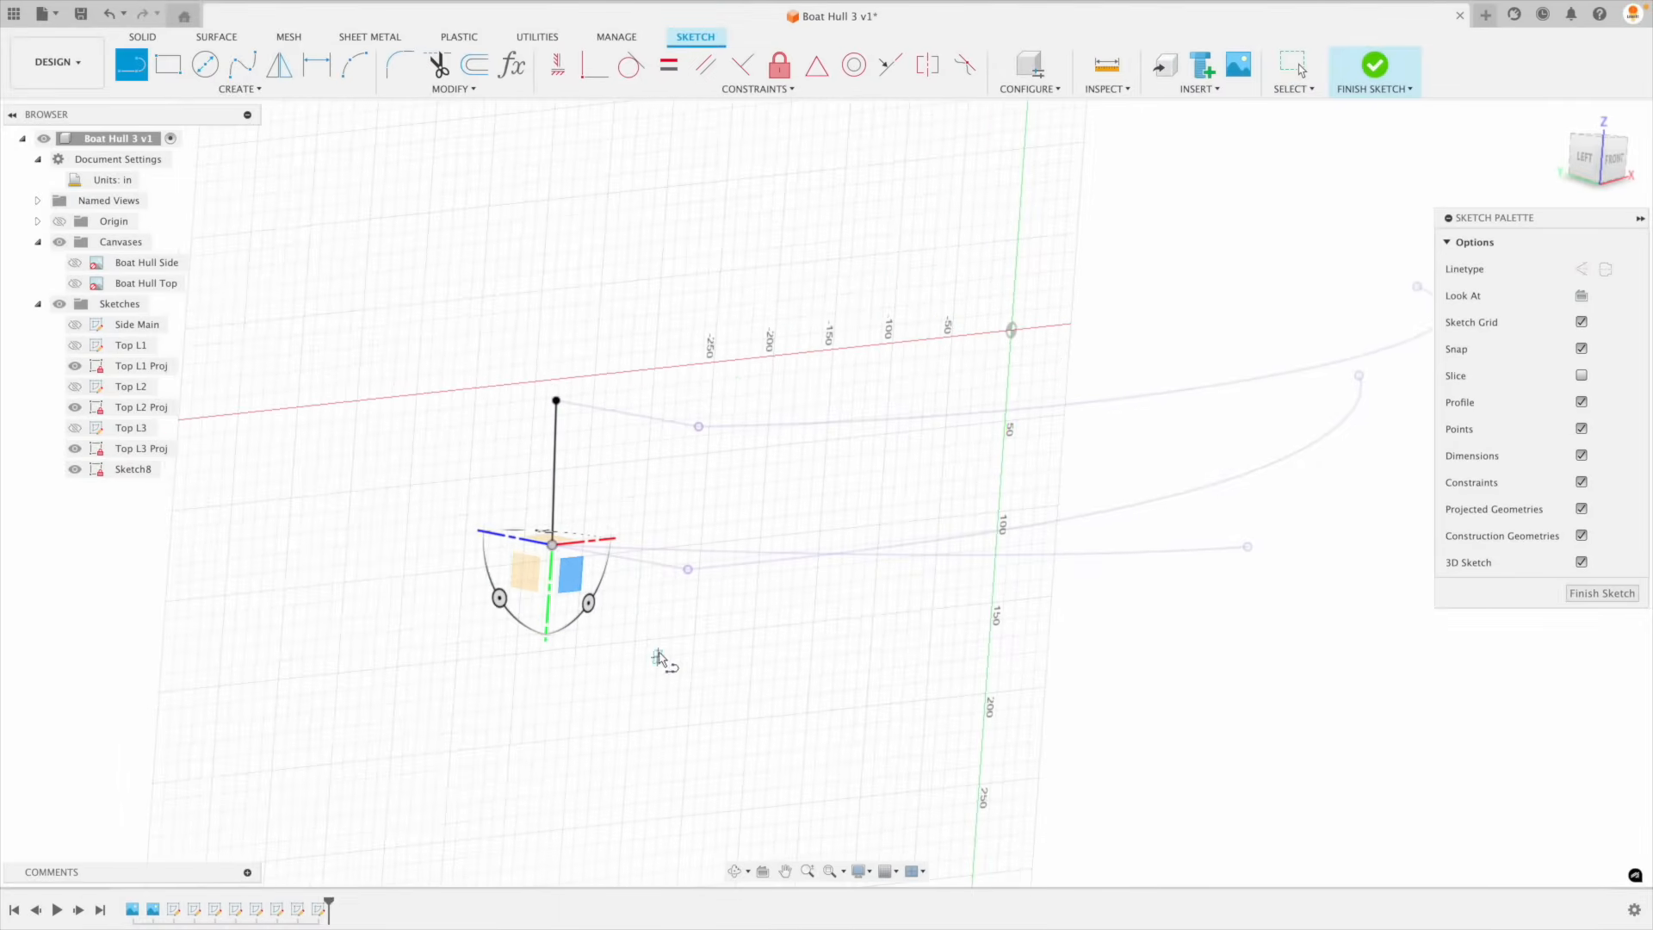
right_click(752, 656)
left_click(761, 598)
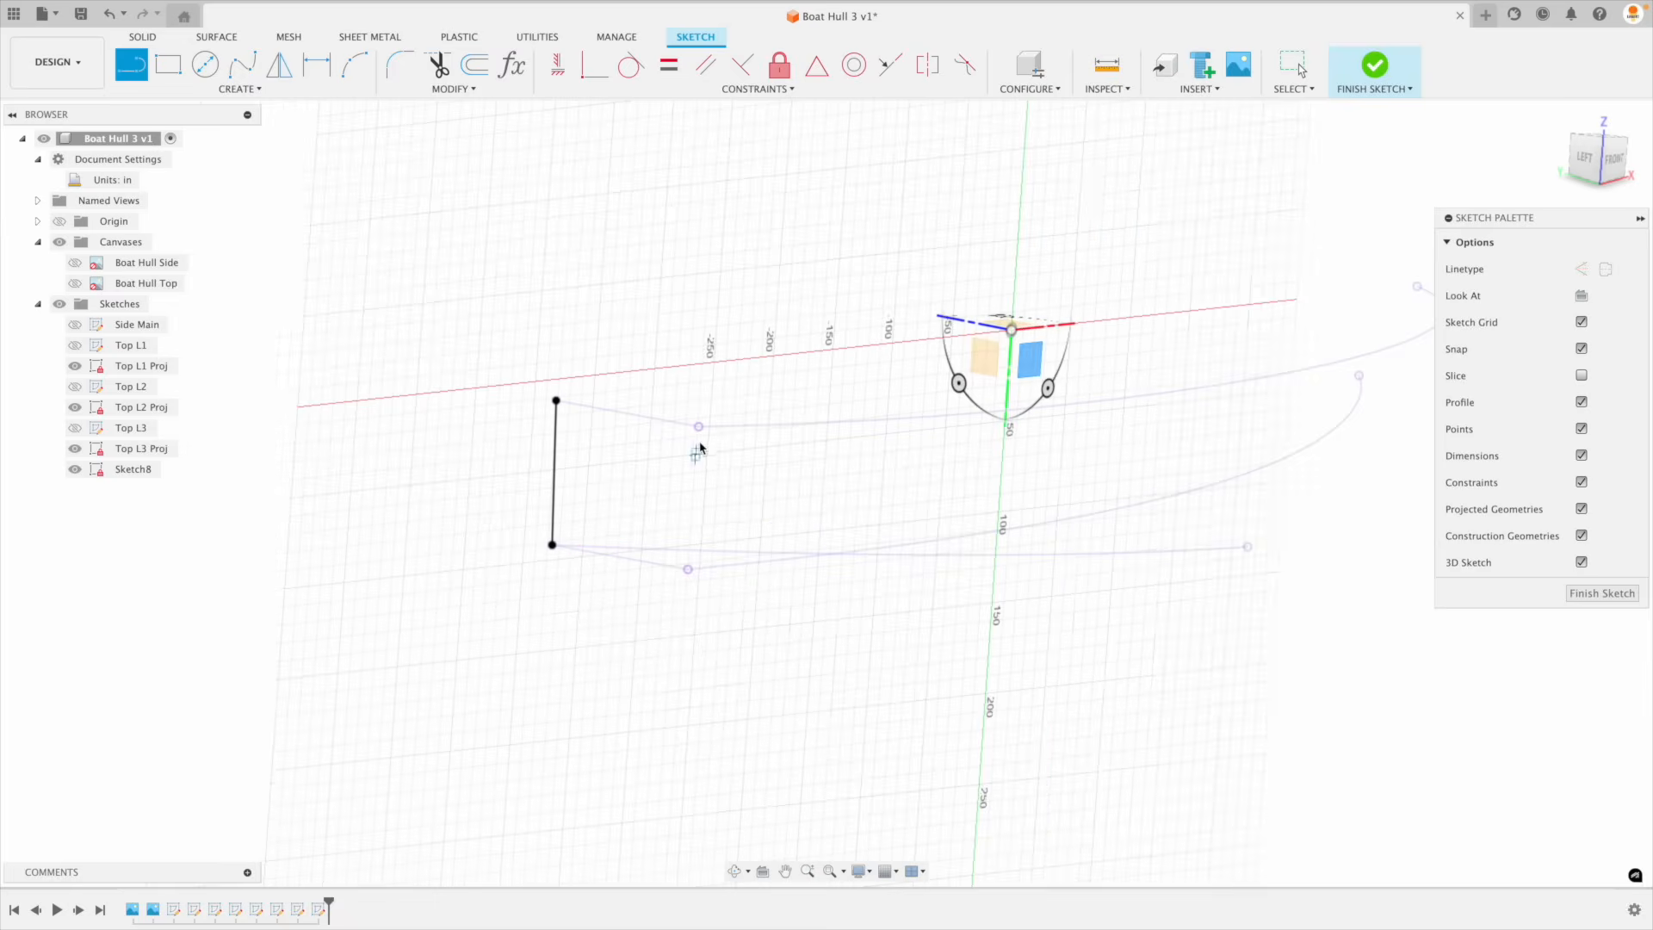
left_click(699, 427)
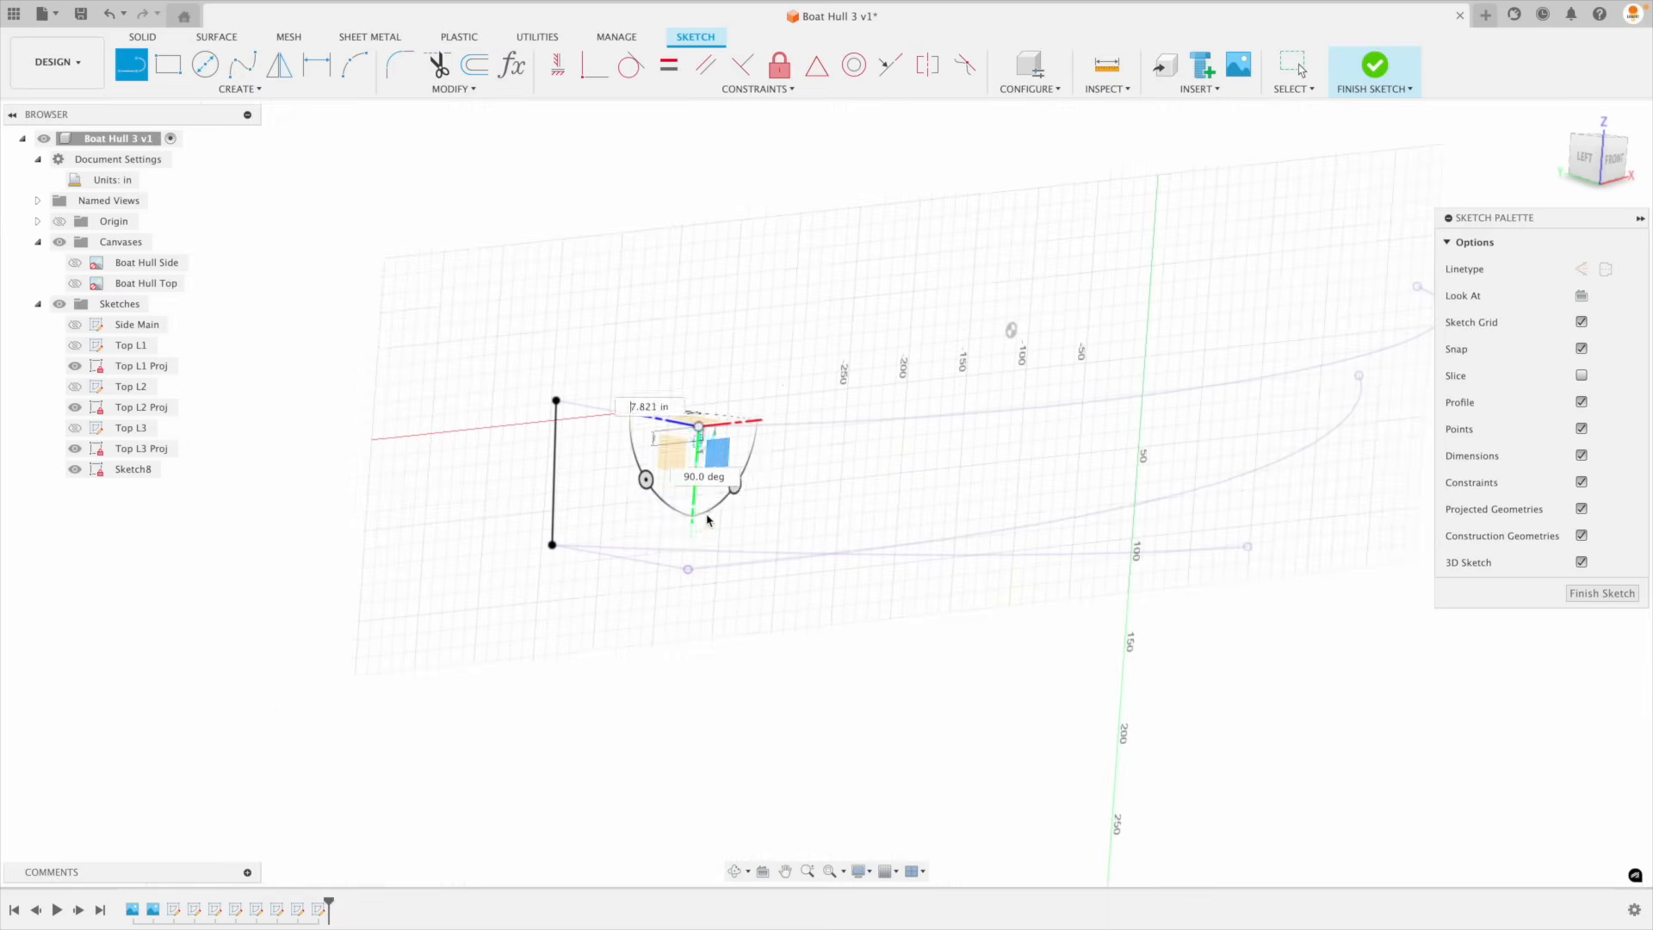
left_click(688, 570)
Step: Draw connected bow lines from the front end of Top L3 Proj through that of Top L2 Proj to that of Top L1 Proj, and finish the sketch
mouse_move(945, 679)
middle_mouse_down("shift")
mouse_move(1176, 661)
mouse_move(1145, 634)
middle_mouse_up("shift")
left_click(1121, 613)
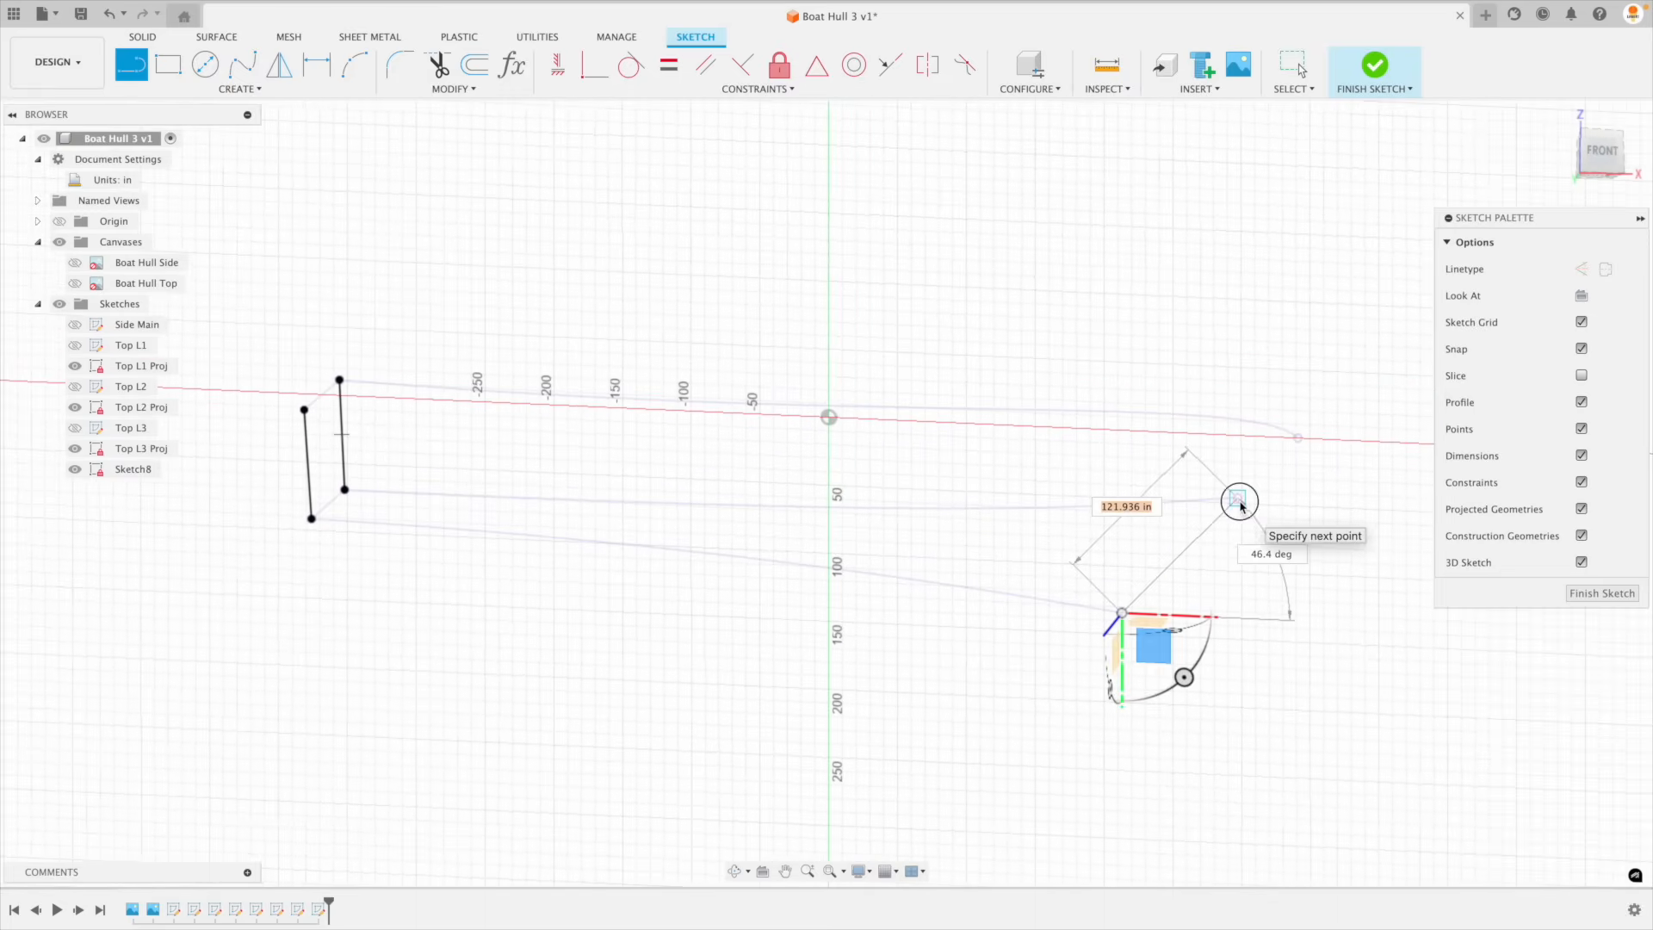
left_click(1238, 499)
middle_click_drag(1239, 516, 1119, 509)
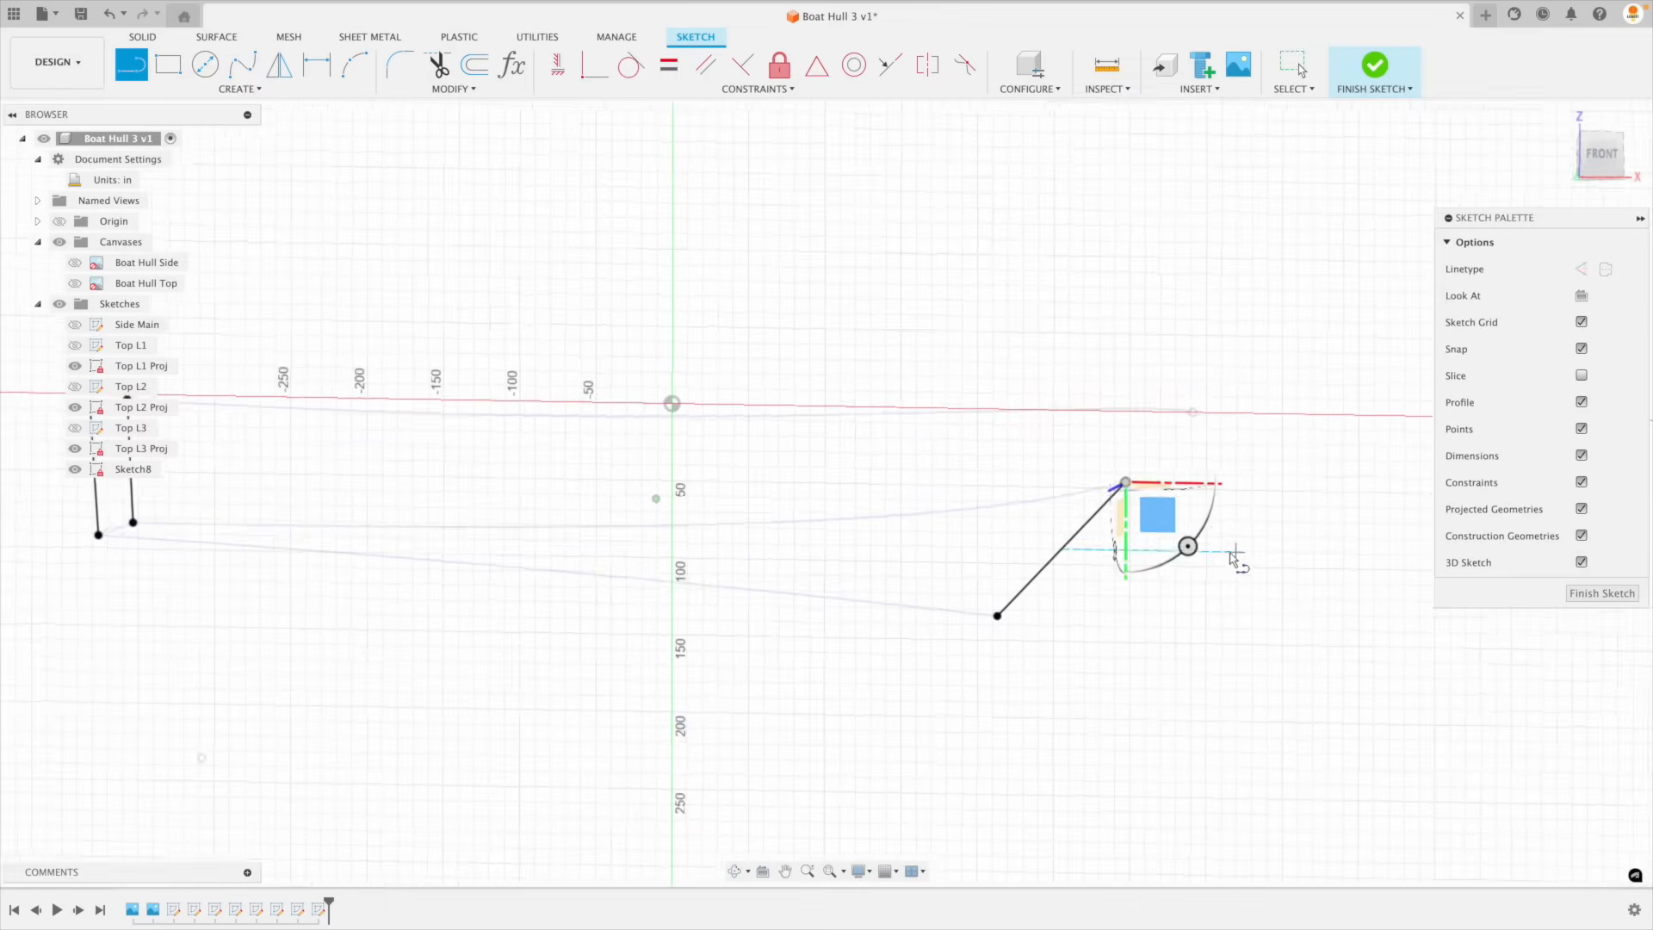
middle_click_drag(1237, 561, 1205, 529, "shift")
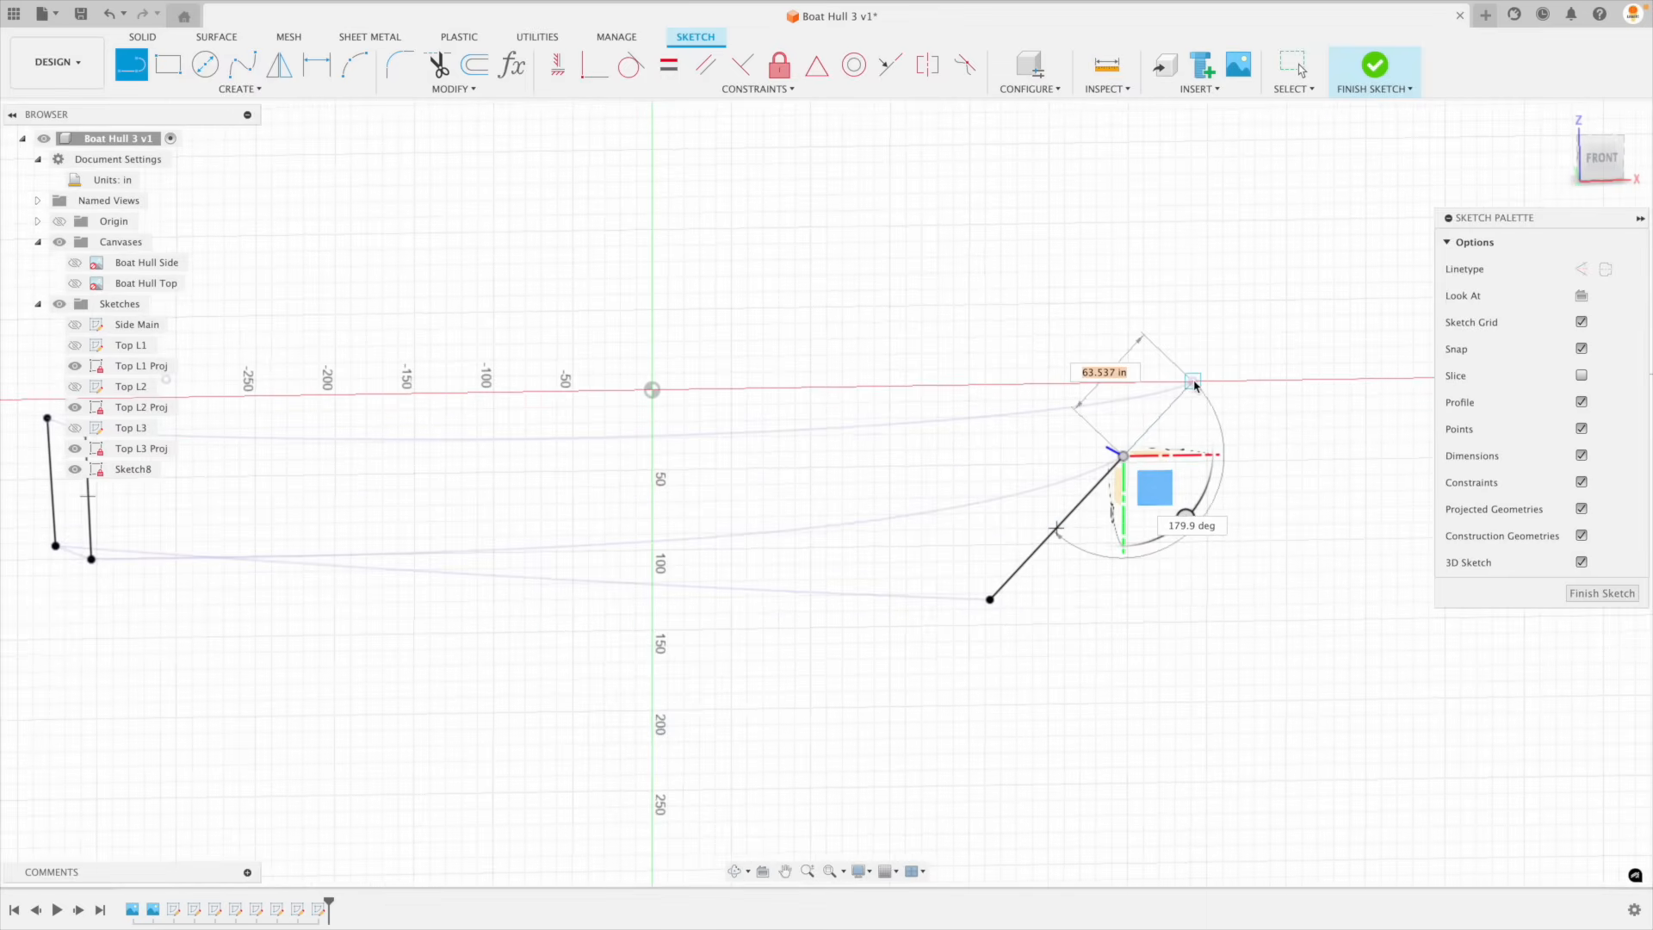
left_click(1193, 380)
middle_click_drag(1283, 472, 1205, 517, "shift")
left_click(74, 324)
middle_click_drag(551, 482, 622, 457, "shift")
key("Escape")
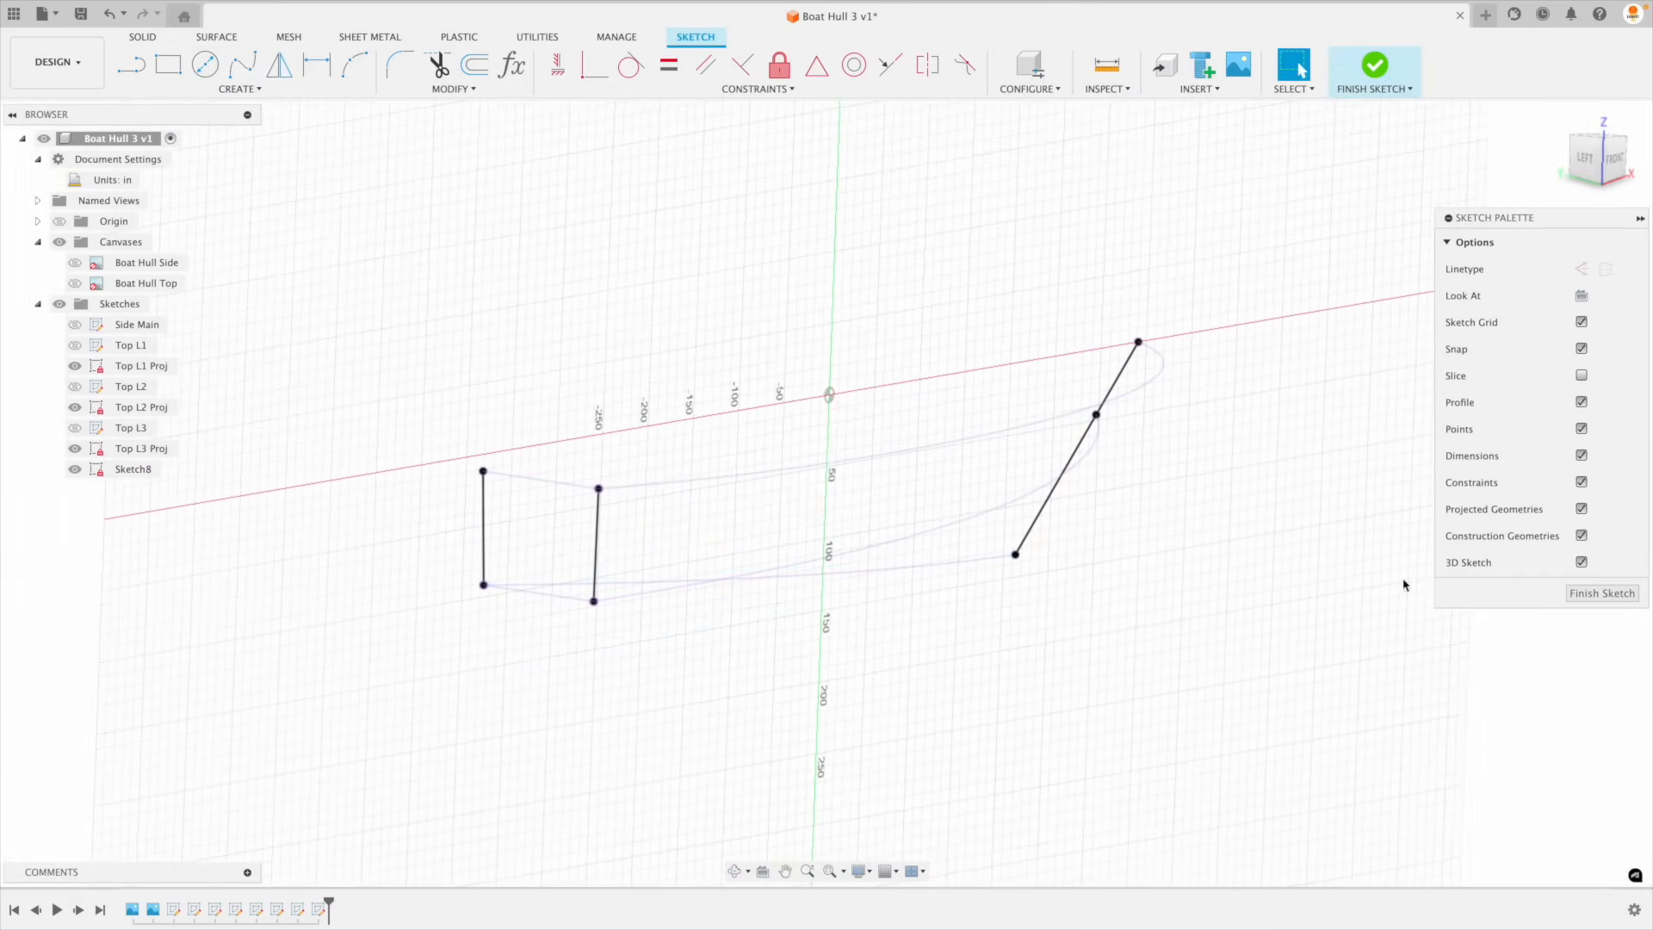
left_click(1603, 593)
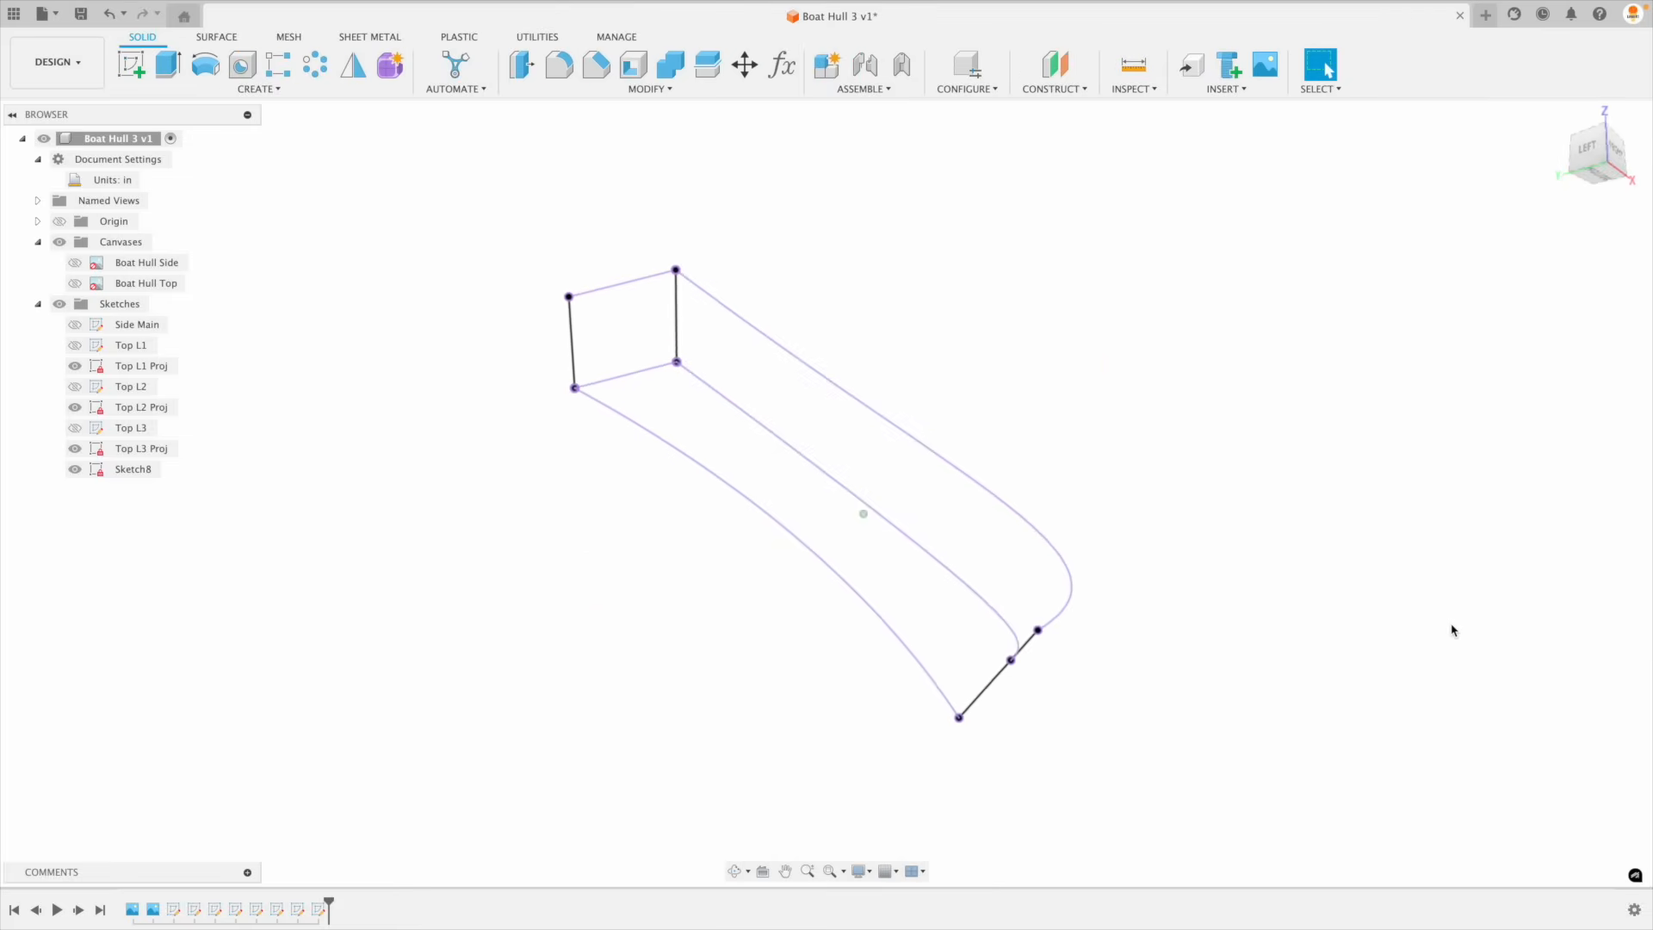
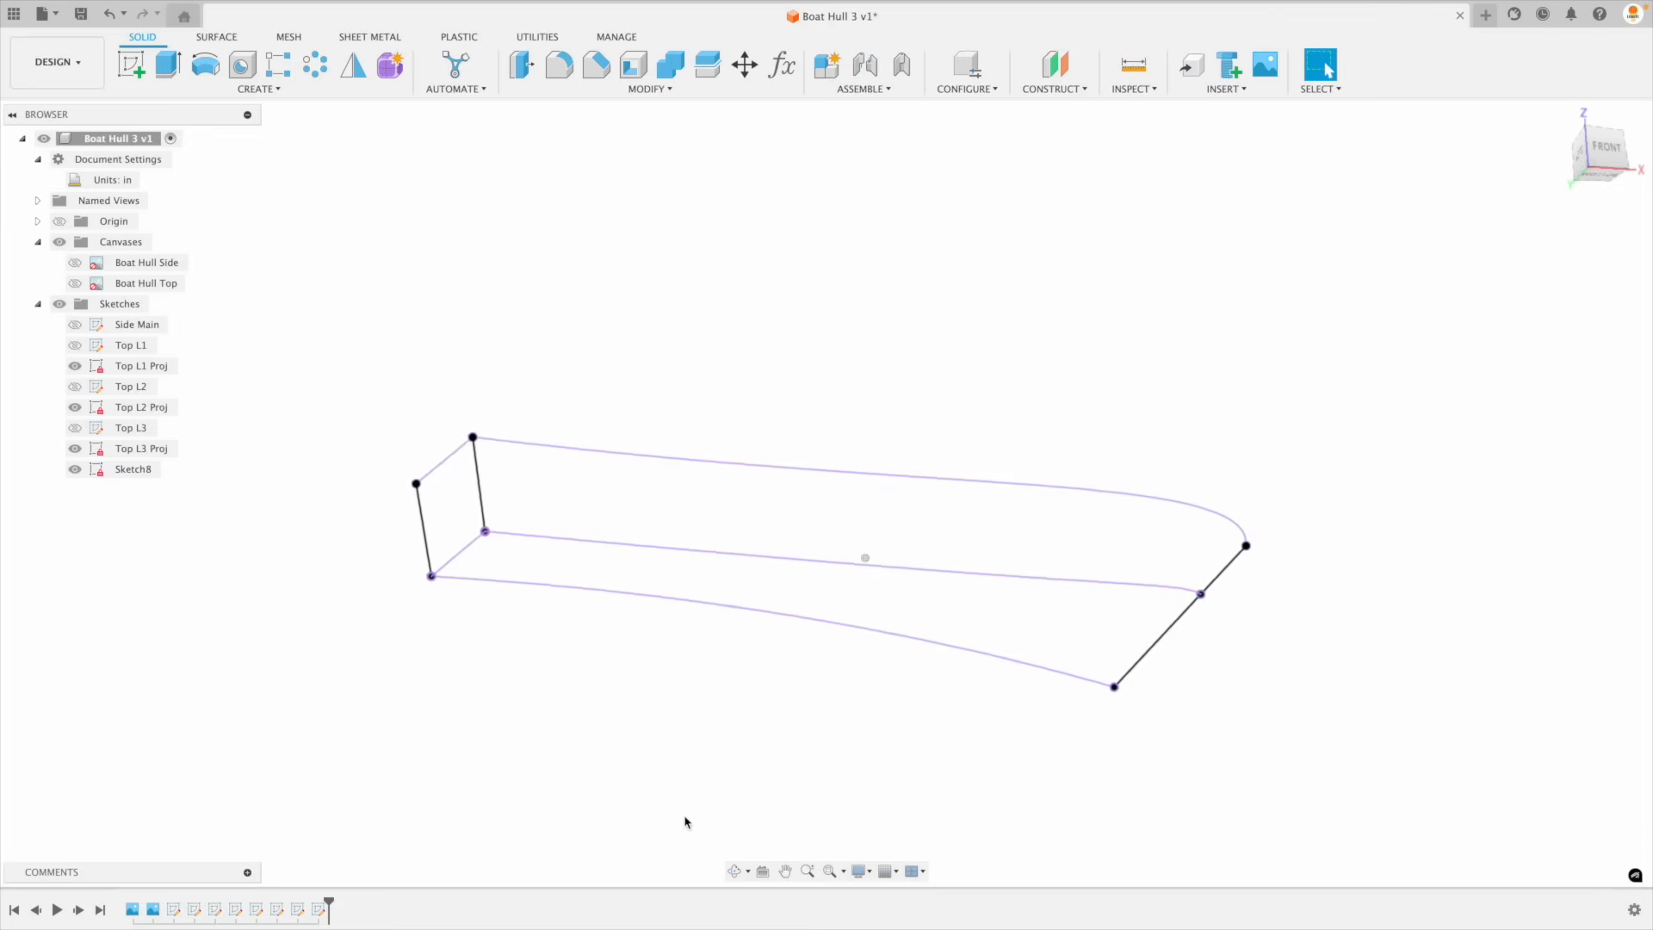
Step: Show the Side Main sketch and switch to the surface modelling tools
left_click(75, 325)
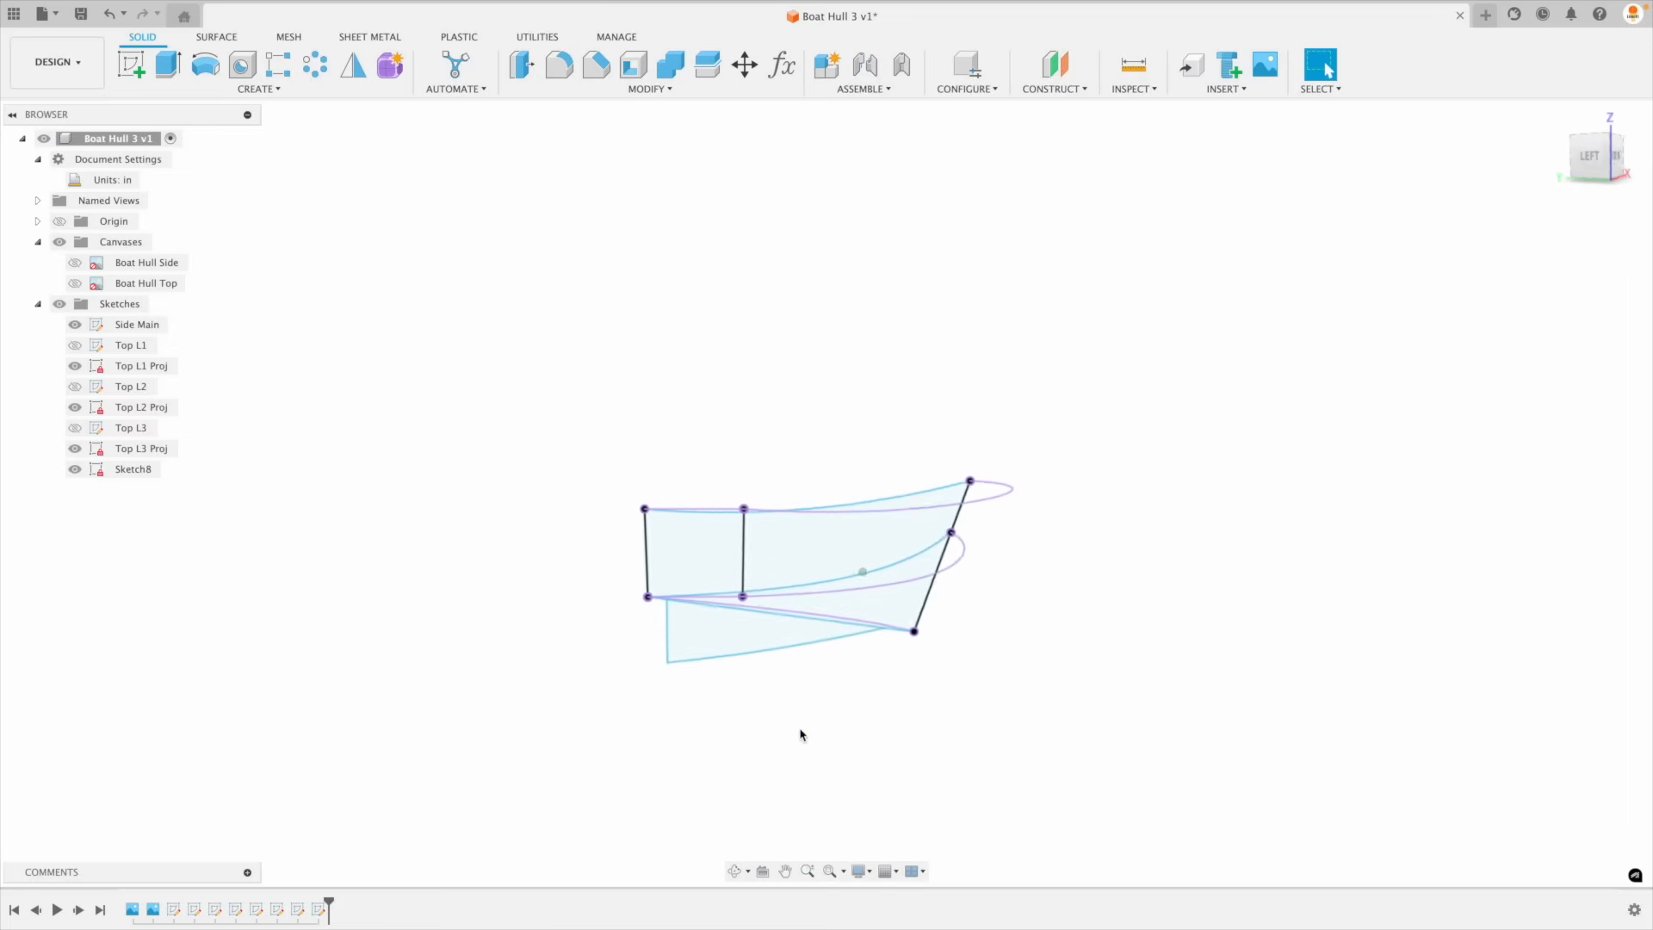
left_click(75, 324)
left_click(75, 324)
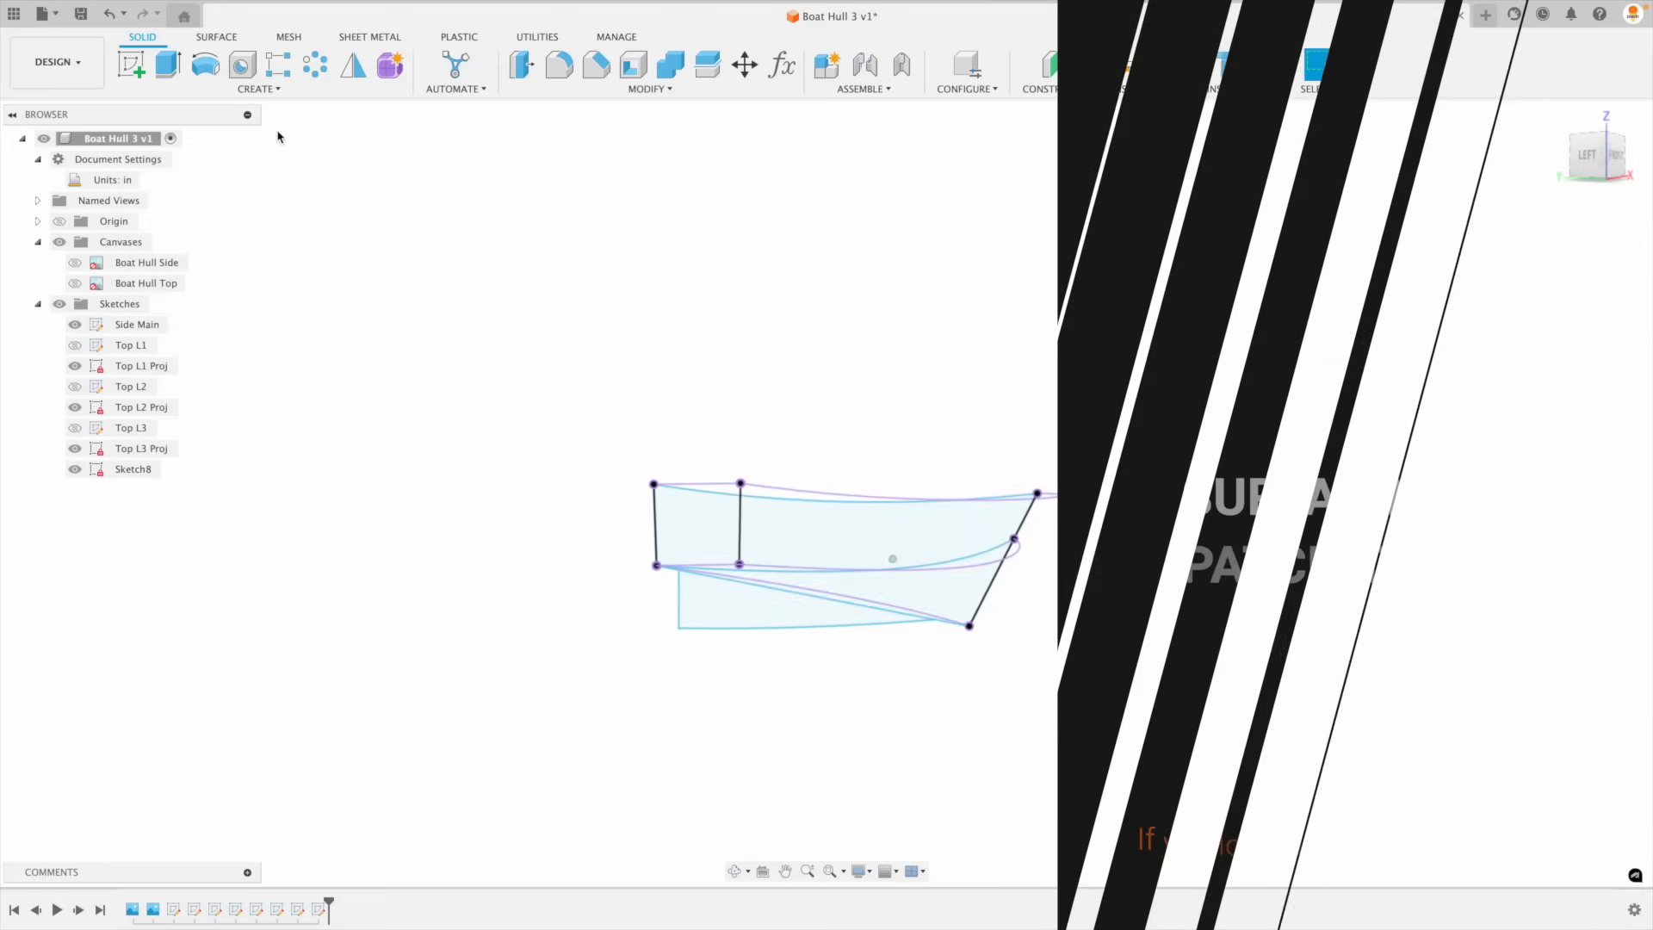
left_click(217, 38)
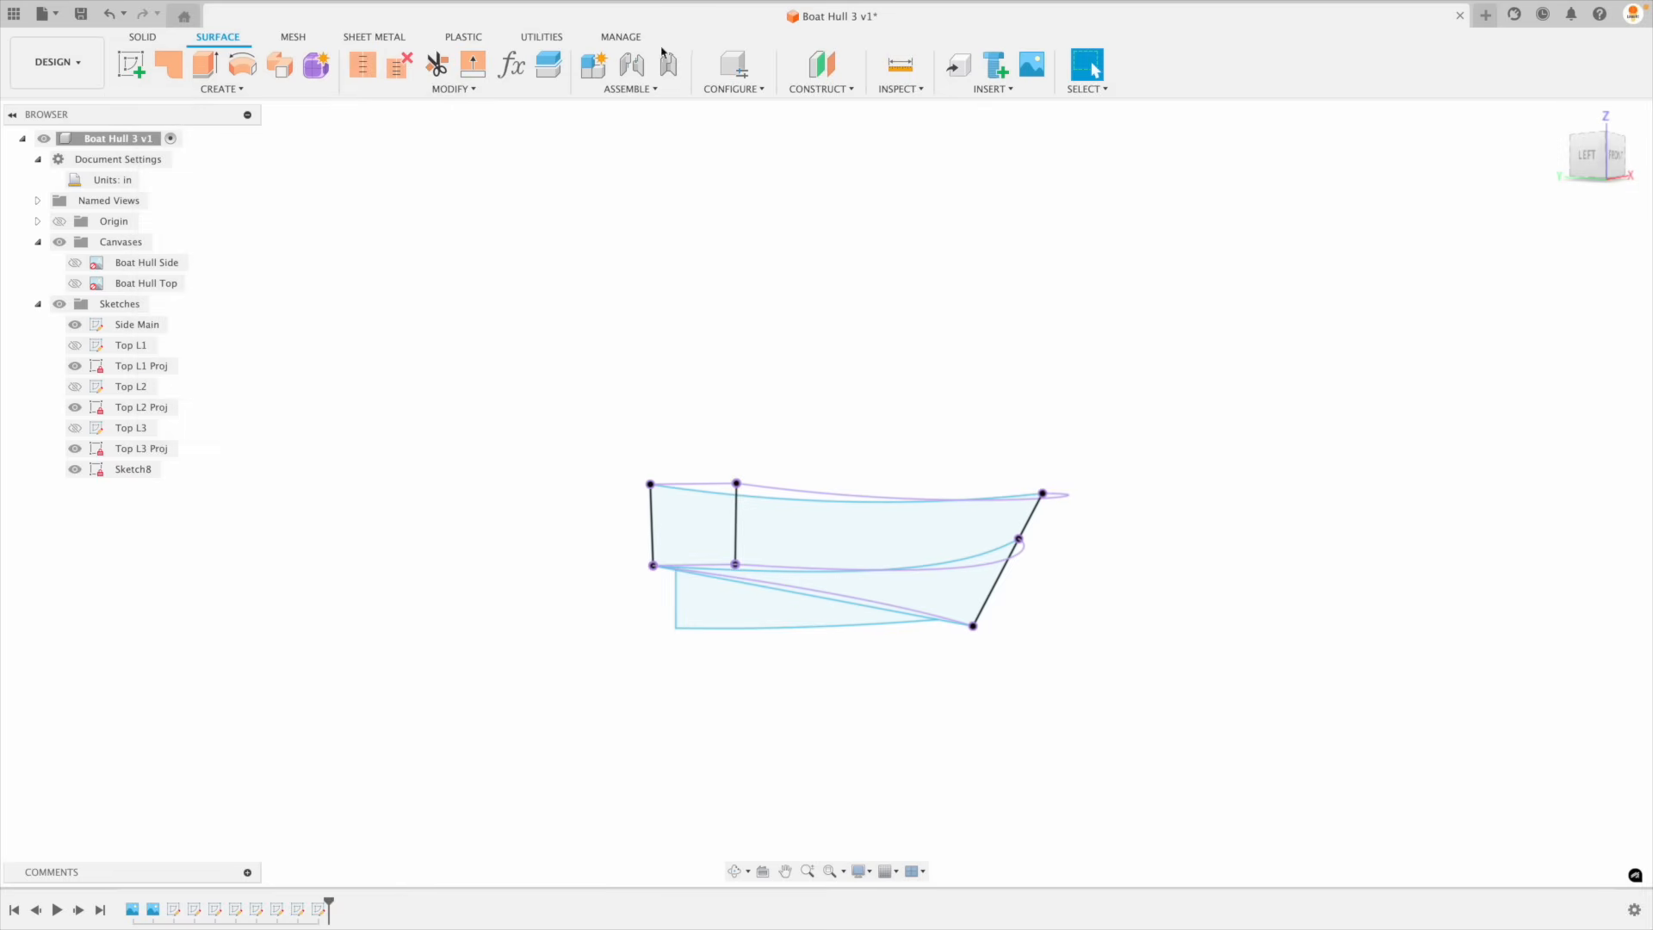
Step: Try to patch the stern opening from its four boundary curves
left_click(170, 67)
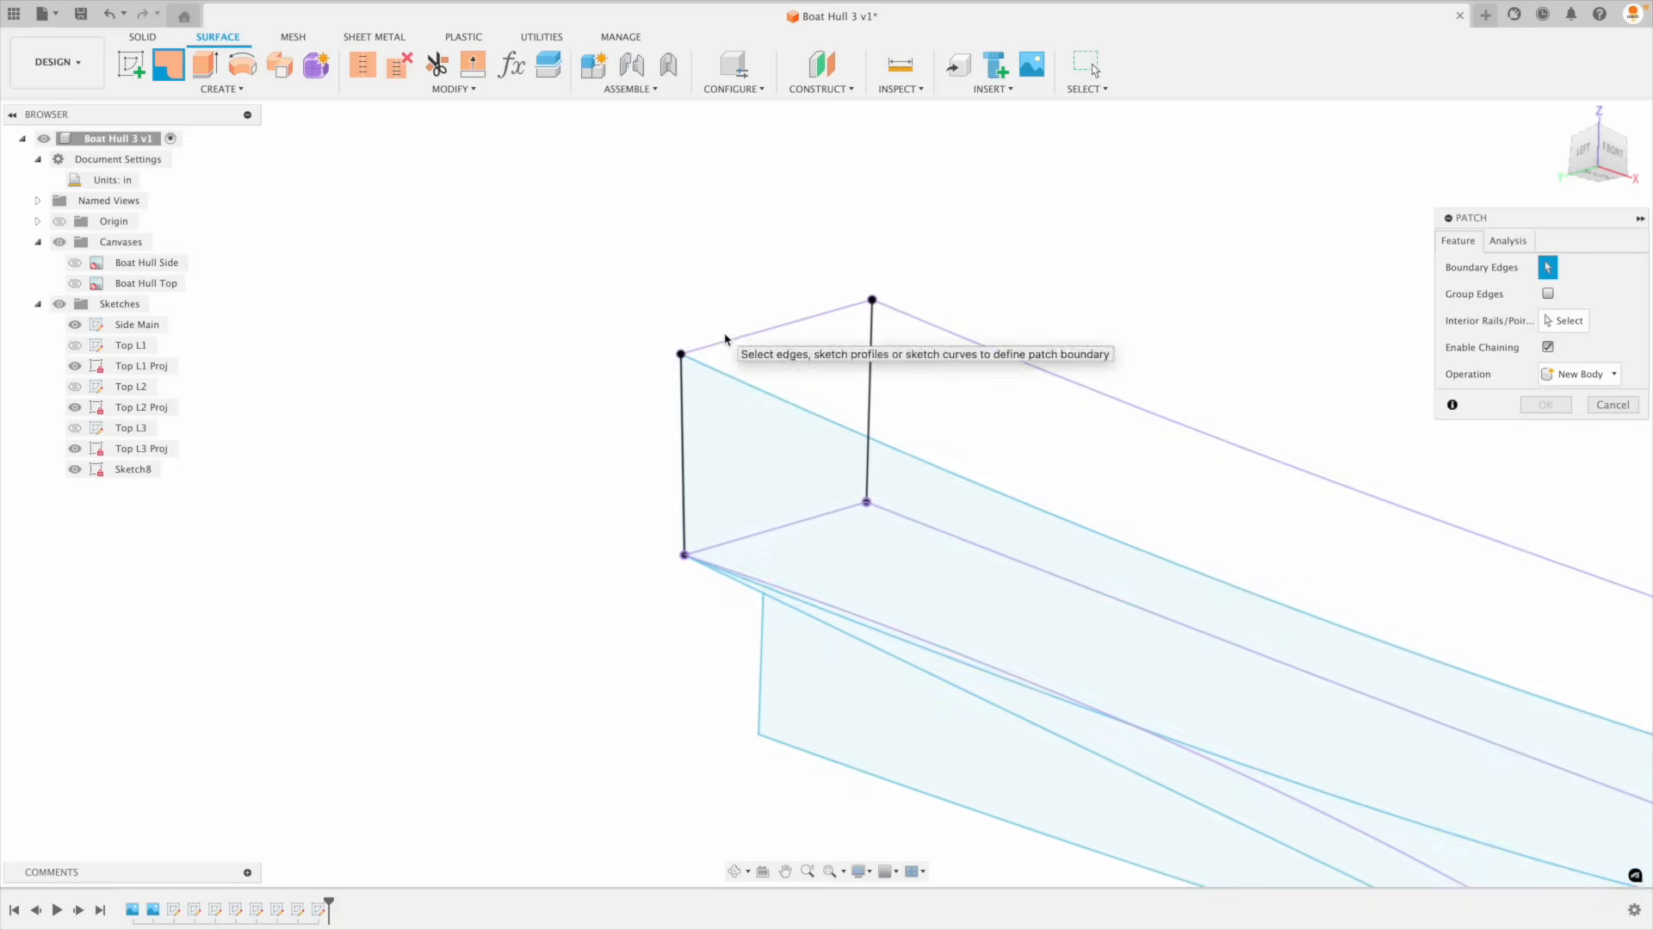
left_click(788, 332)
left_click(810, 526)
left_click(869, 414)
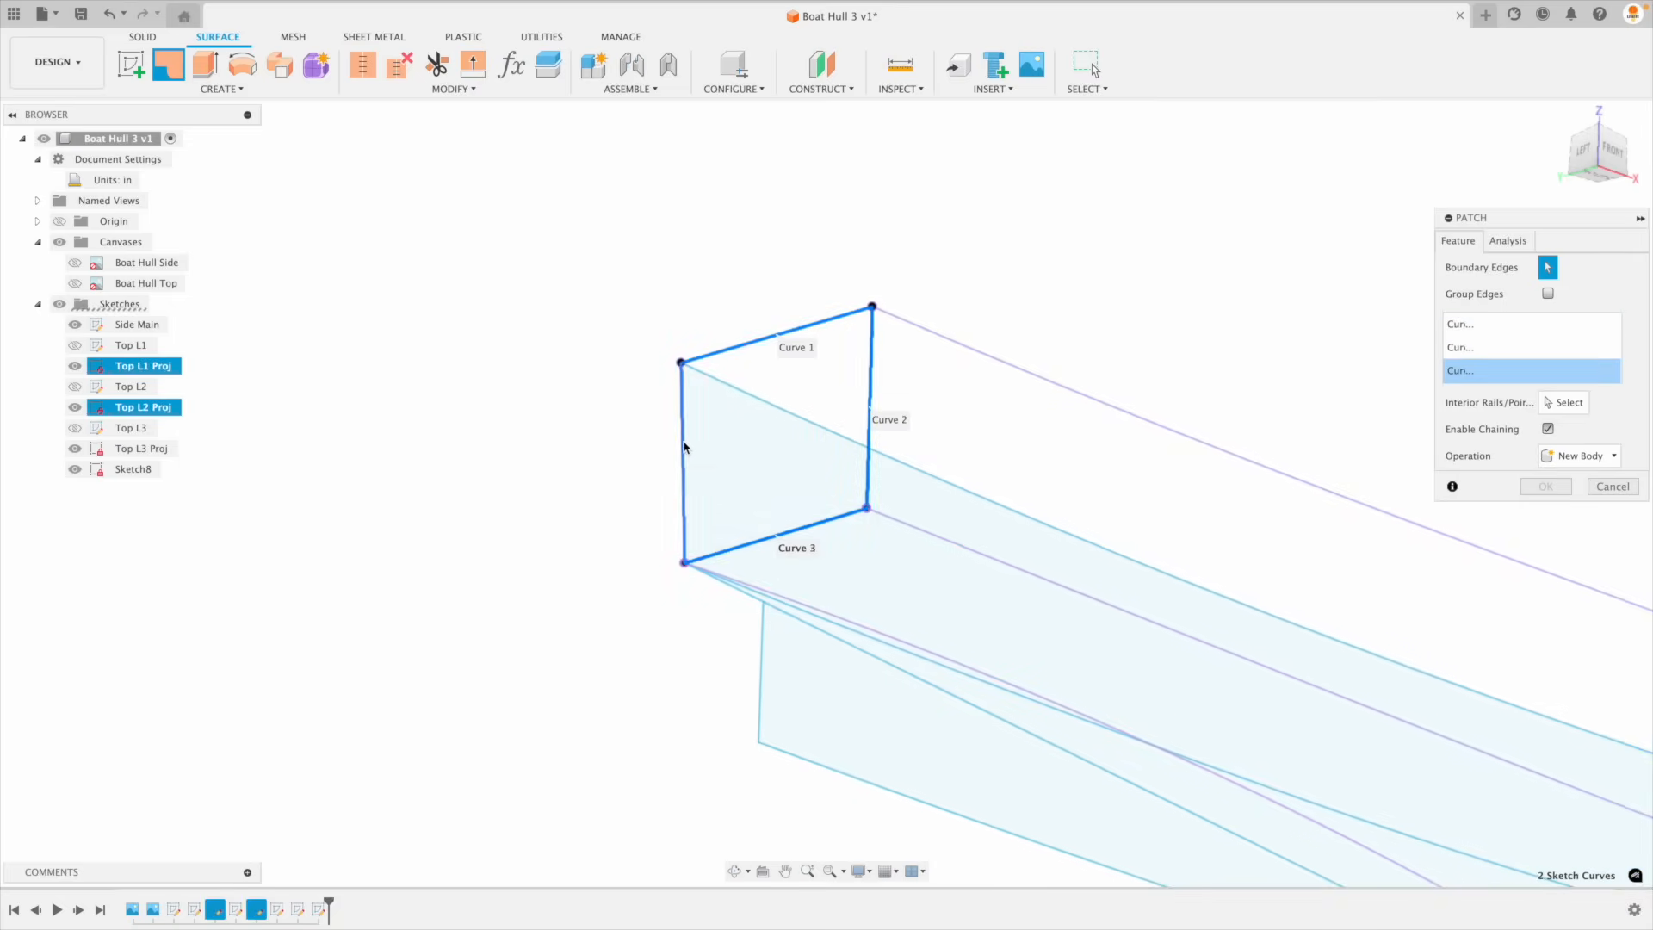
left_click(684, 448)
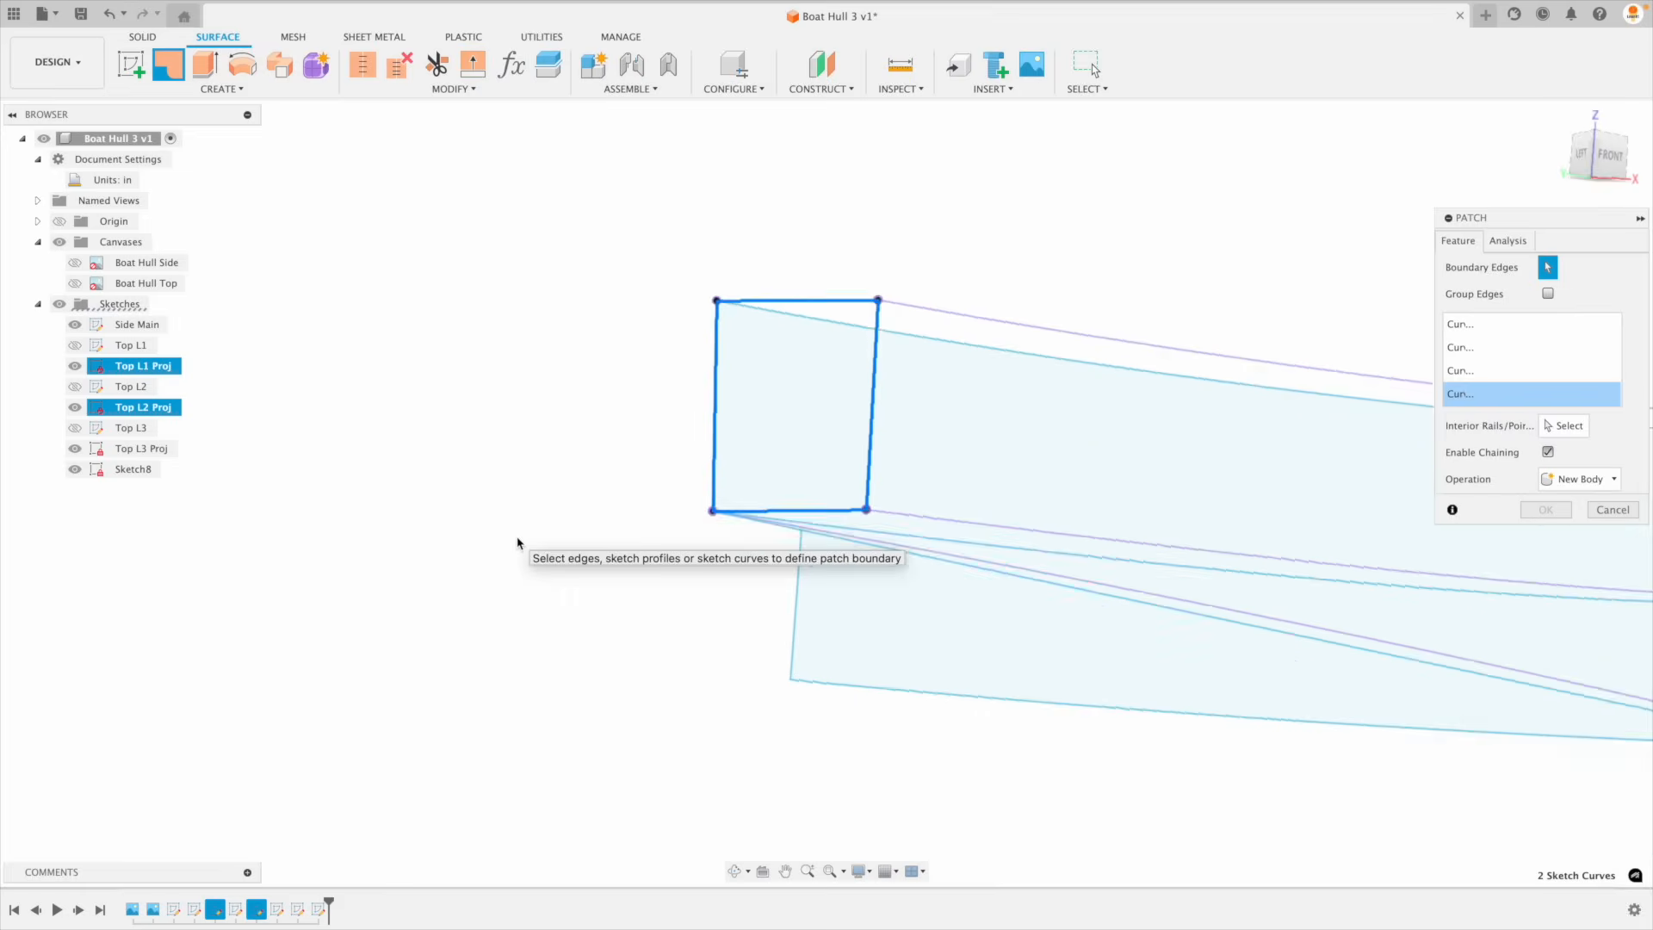
key("Return")
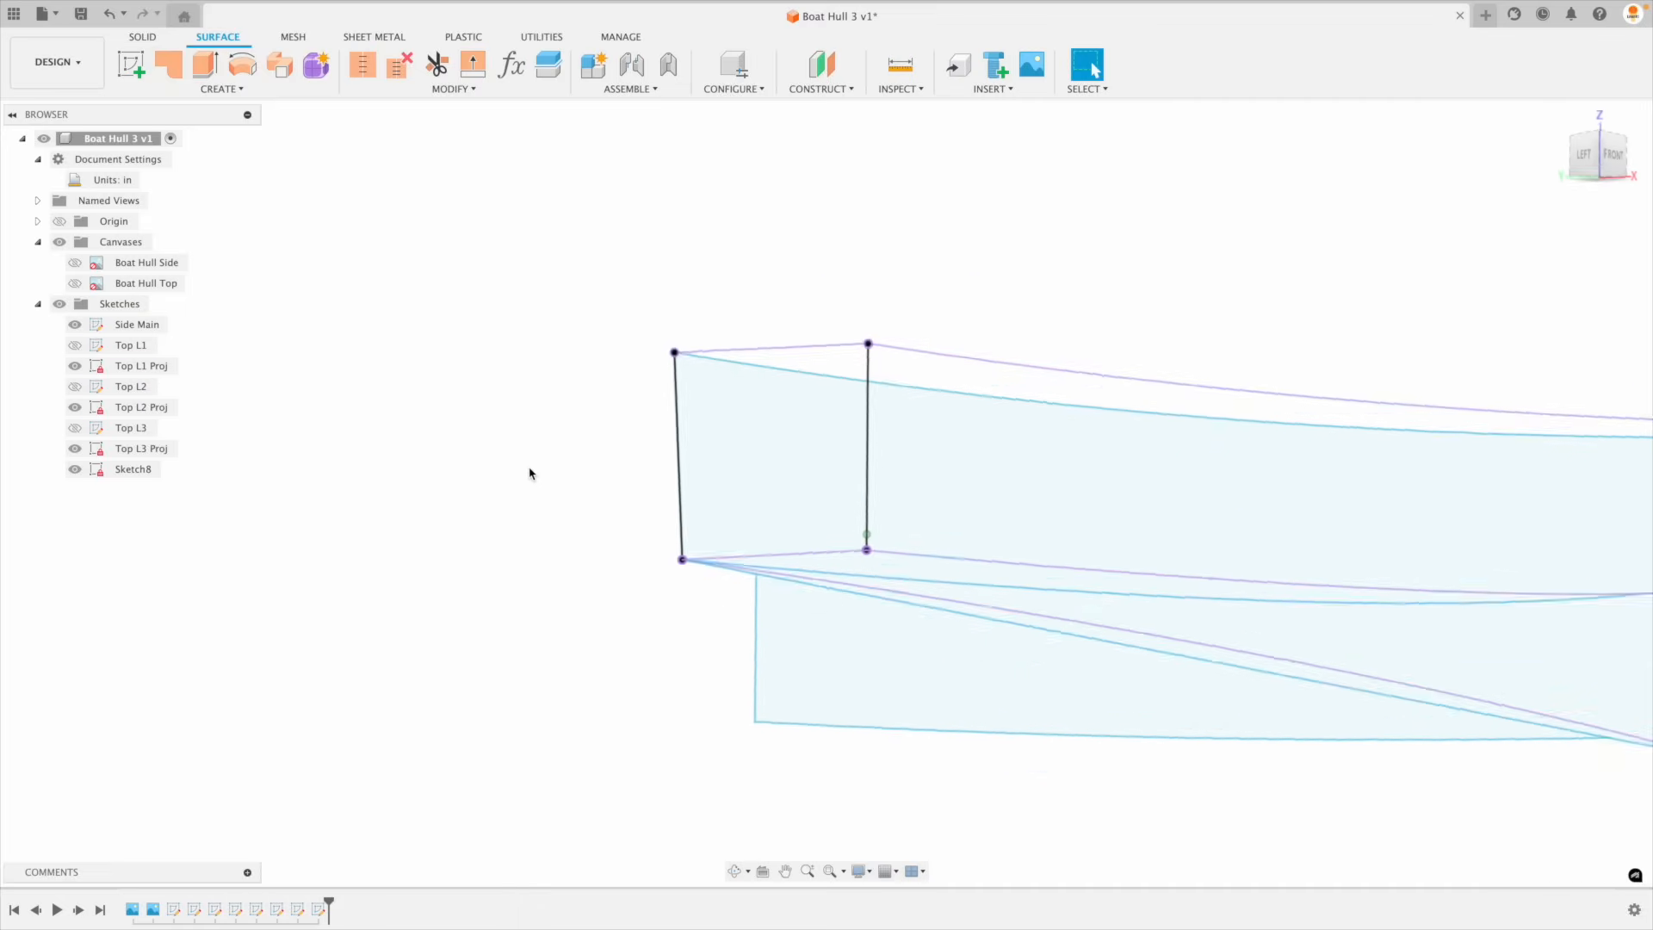
Step: Create a Patch surface as a new body across the stern, bounded by the two cross curves, the outer corner line and the centreline edge
right_click(511, 489)
left_click(520, 435)
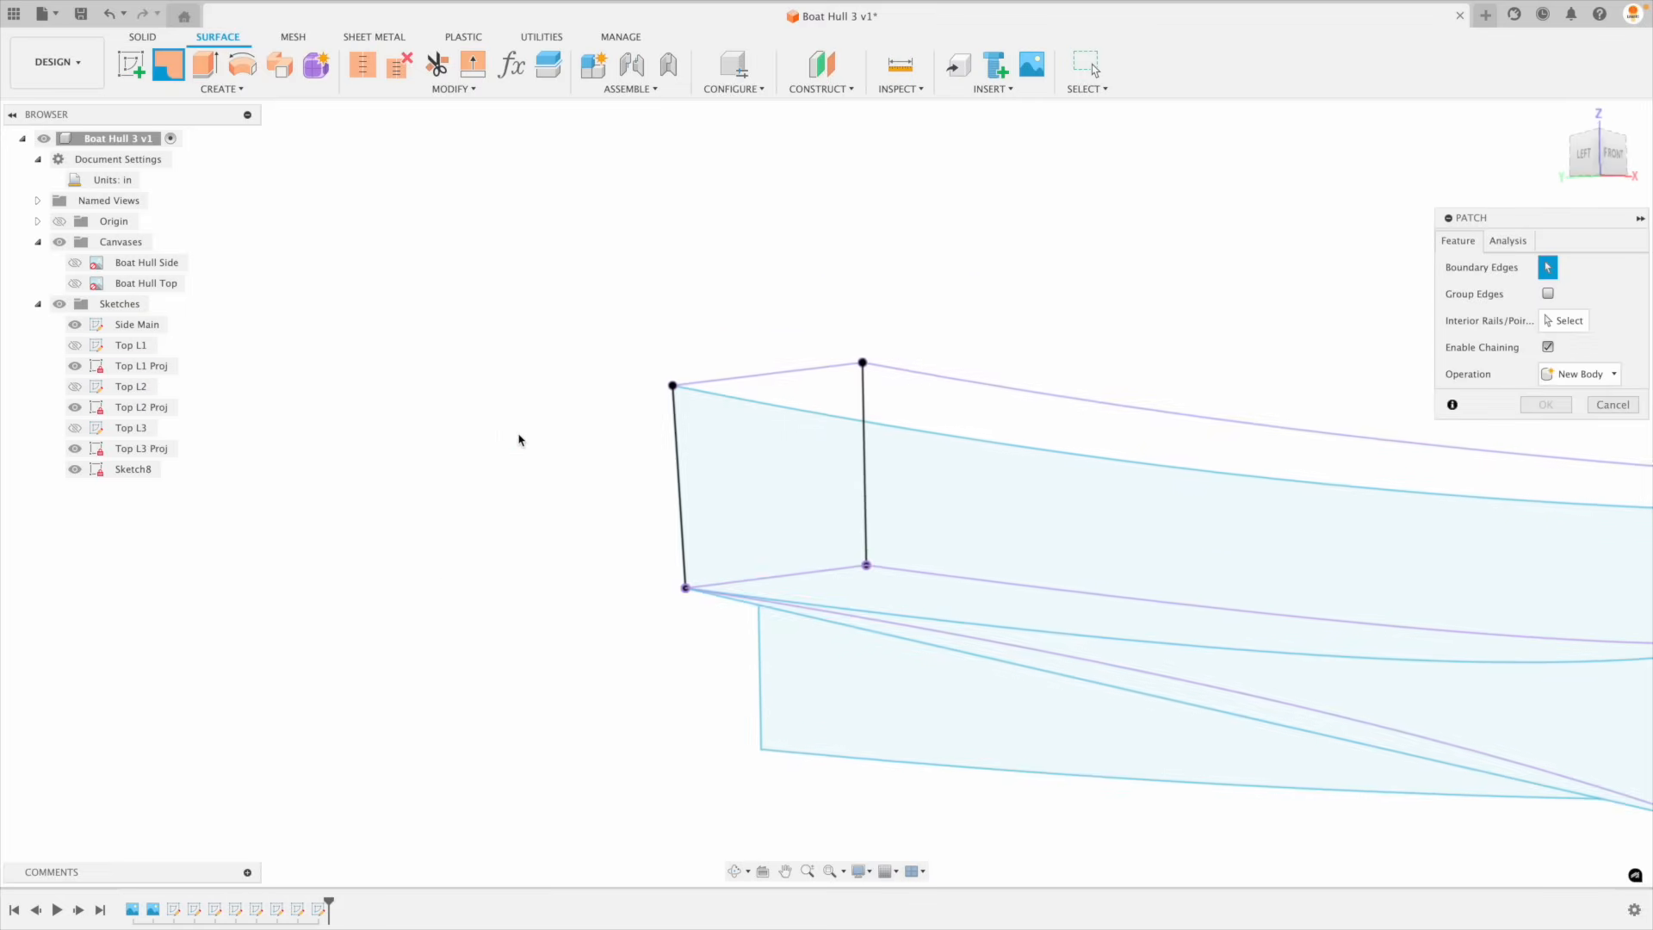
left_click(790, 390)
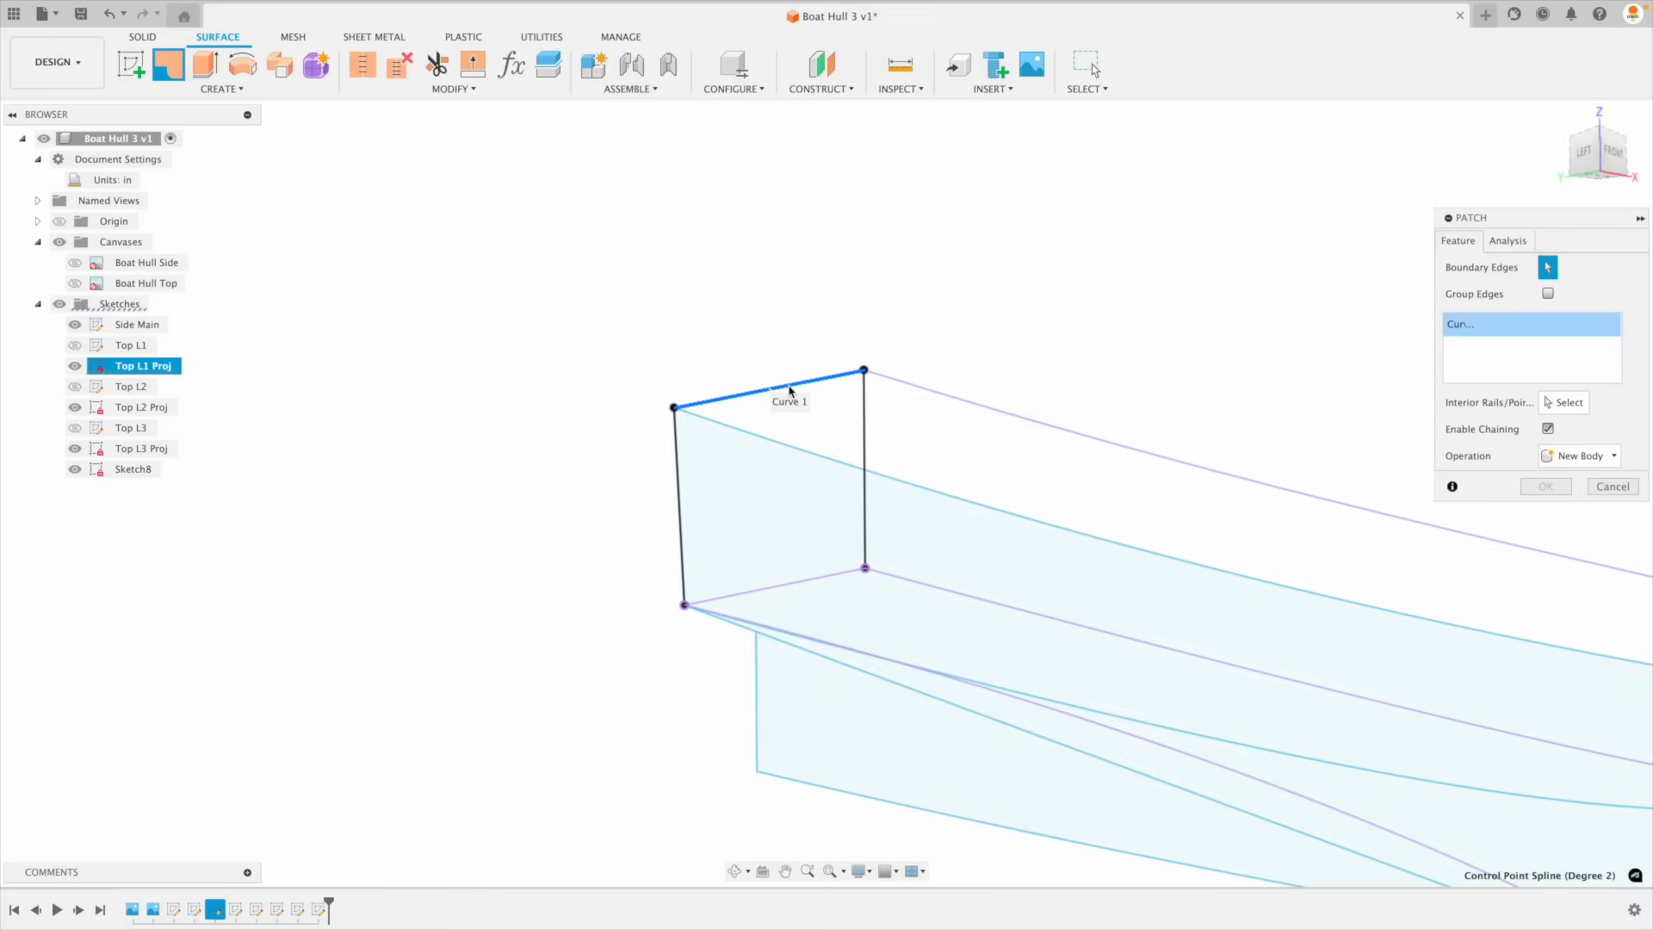
left_click(862, 435)
left_click(818, 579)
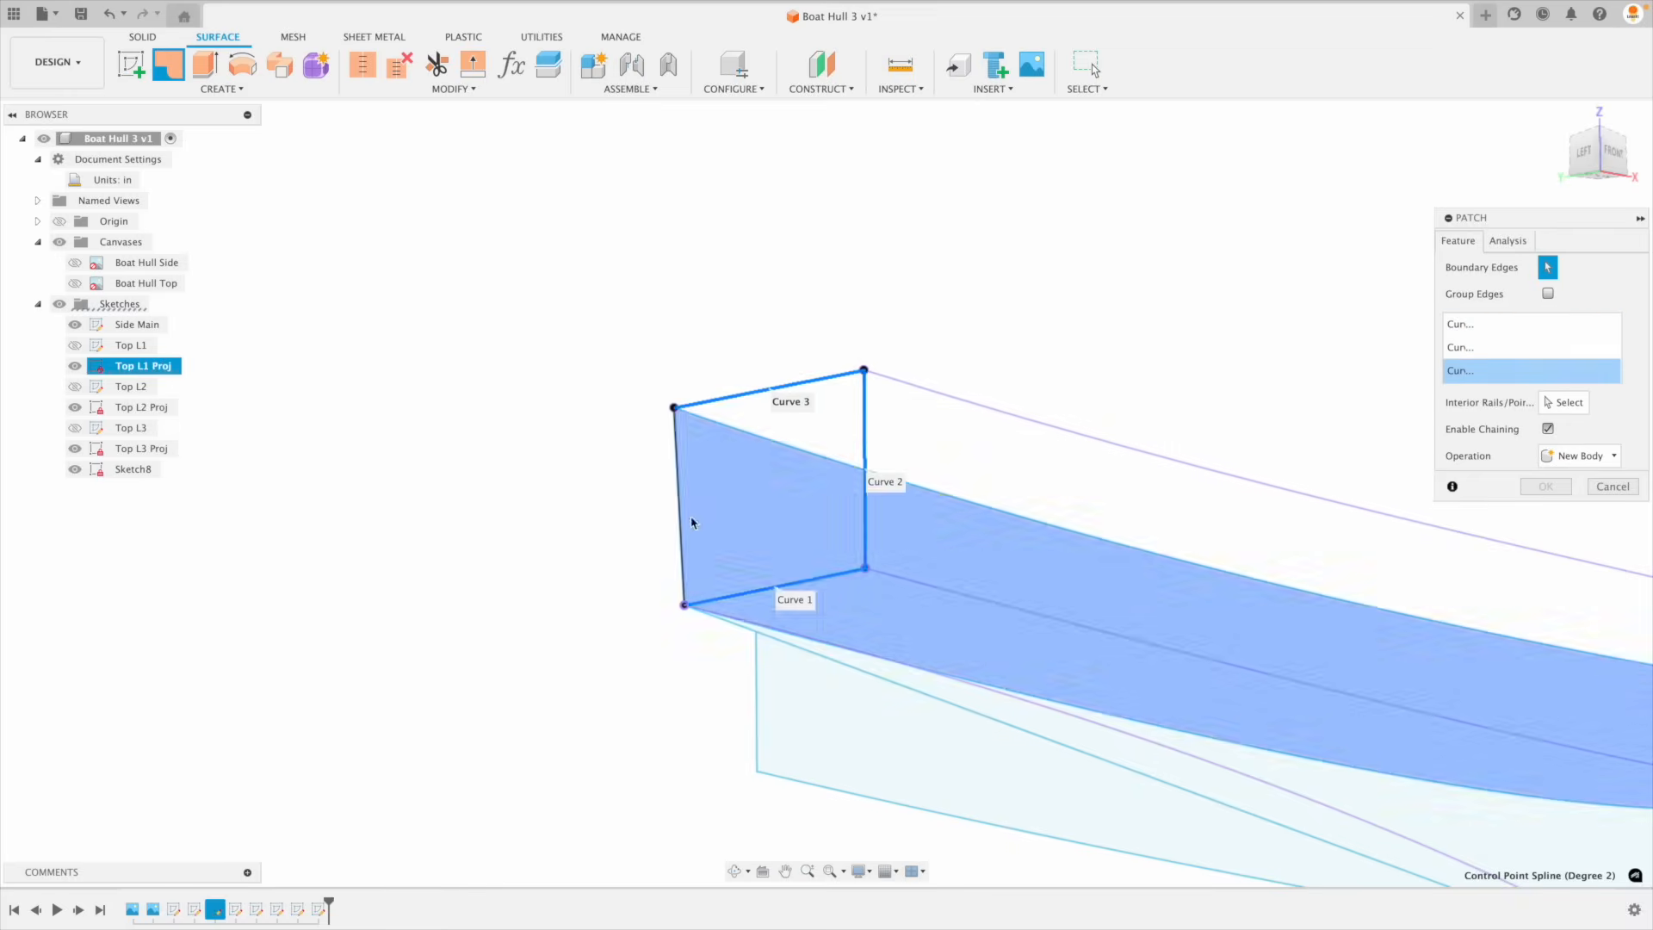
left_click(681, 516)
middle_click_drag(565, 617, 1048, 494, "shift")
left_click(1546, 509)
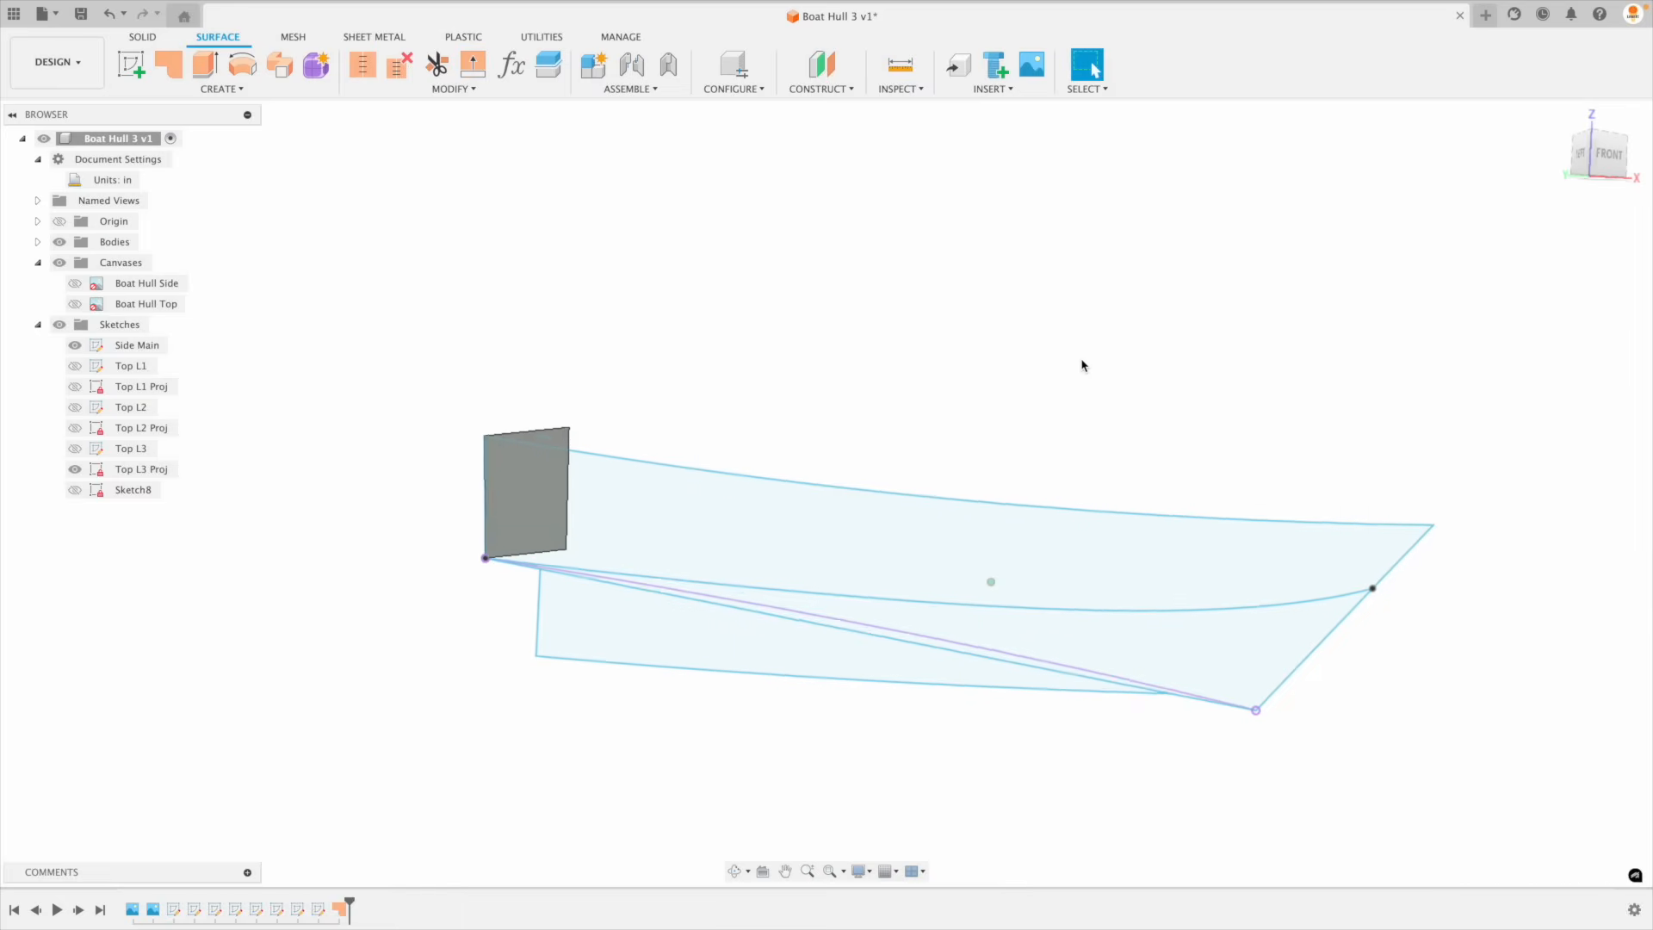
Step: Show the Top L1 Proj and Top L2 Proj sketches again
middle_click_drag(1569, 444, 490, 391, "shift")
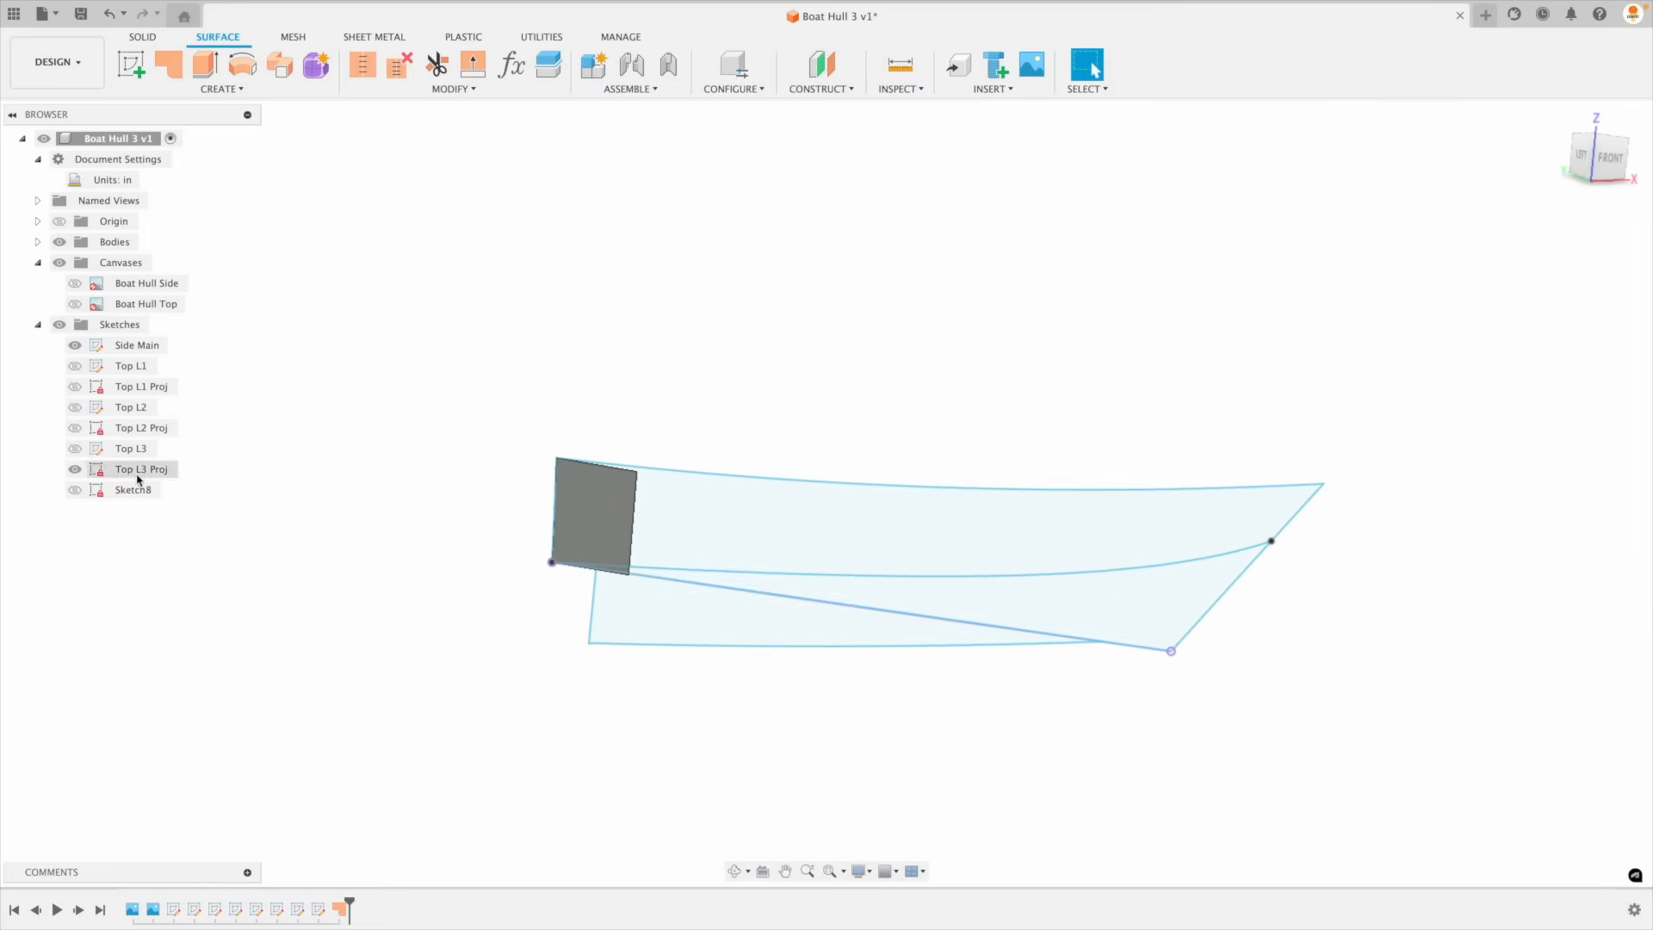
middle_click_drag(626, 497, 97, 470, "shift")
left_click(79, 431)
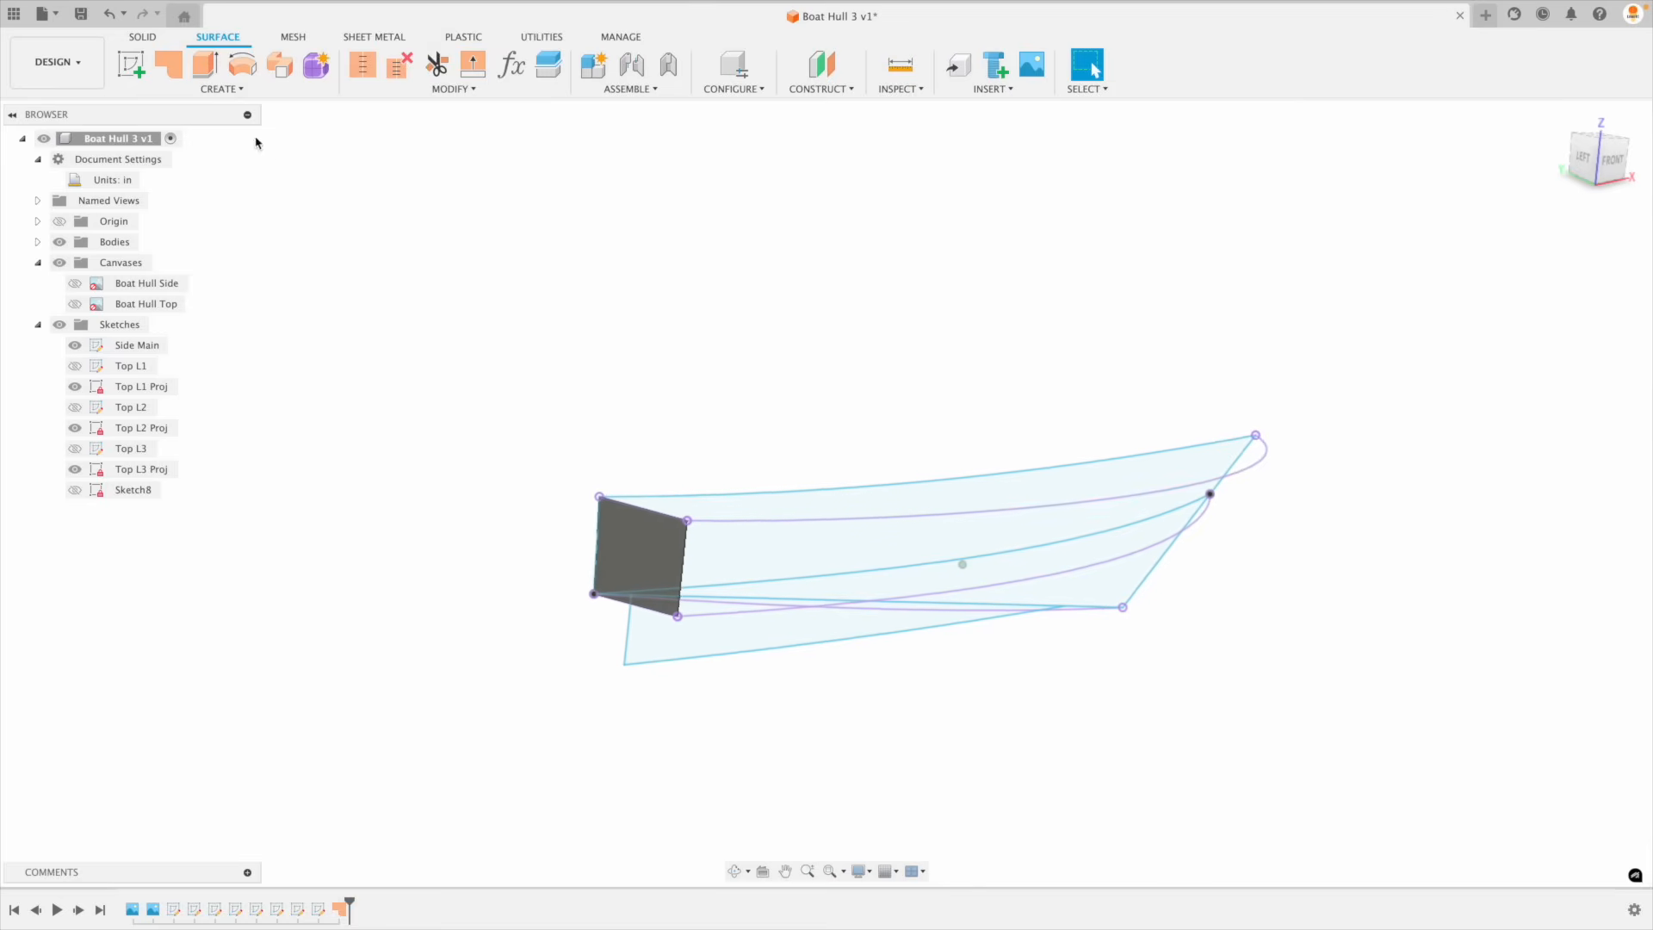
Step: With chaining disabled, patch the upper hull side as a new body between the stern's outer edge, Top L1 Proj, the upper bow line and Top L2 Proj
left_click(168, 65)
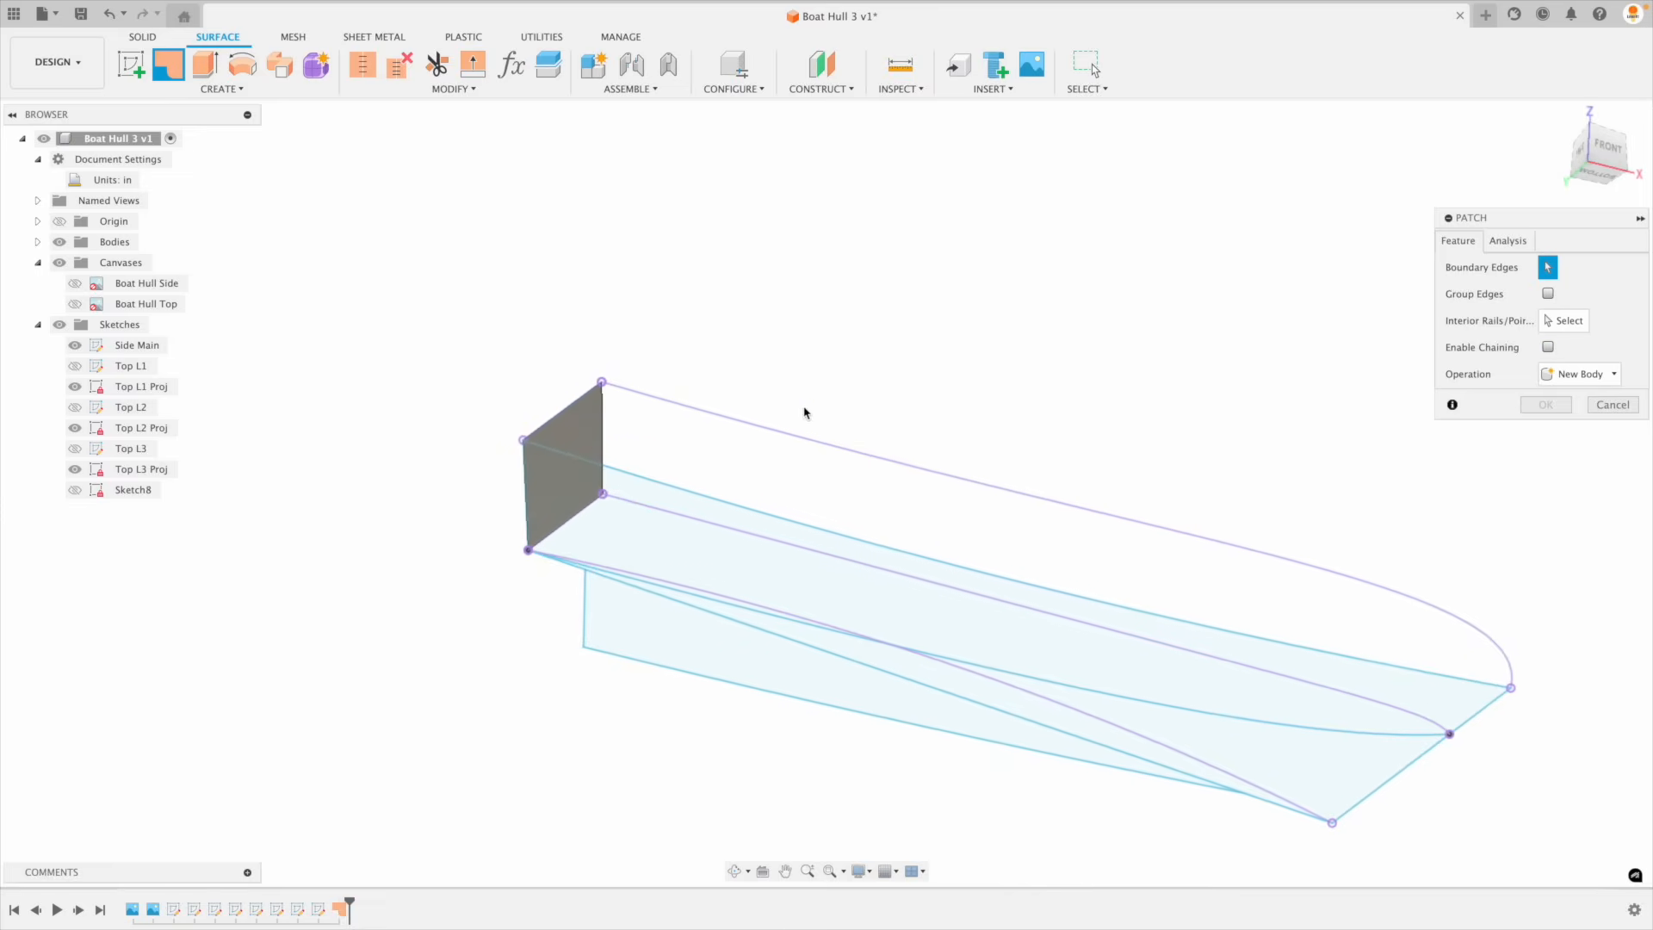
left_click(604, 440)
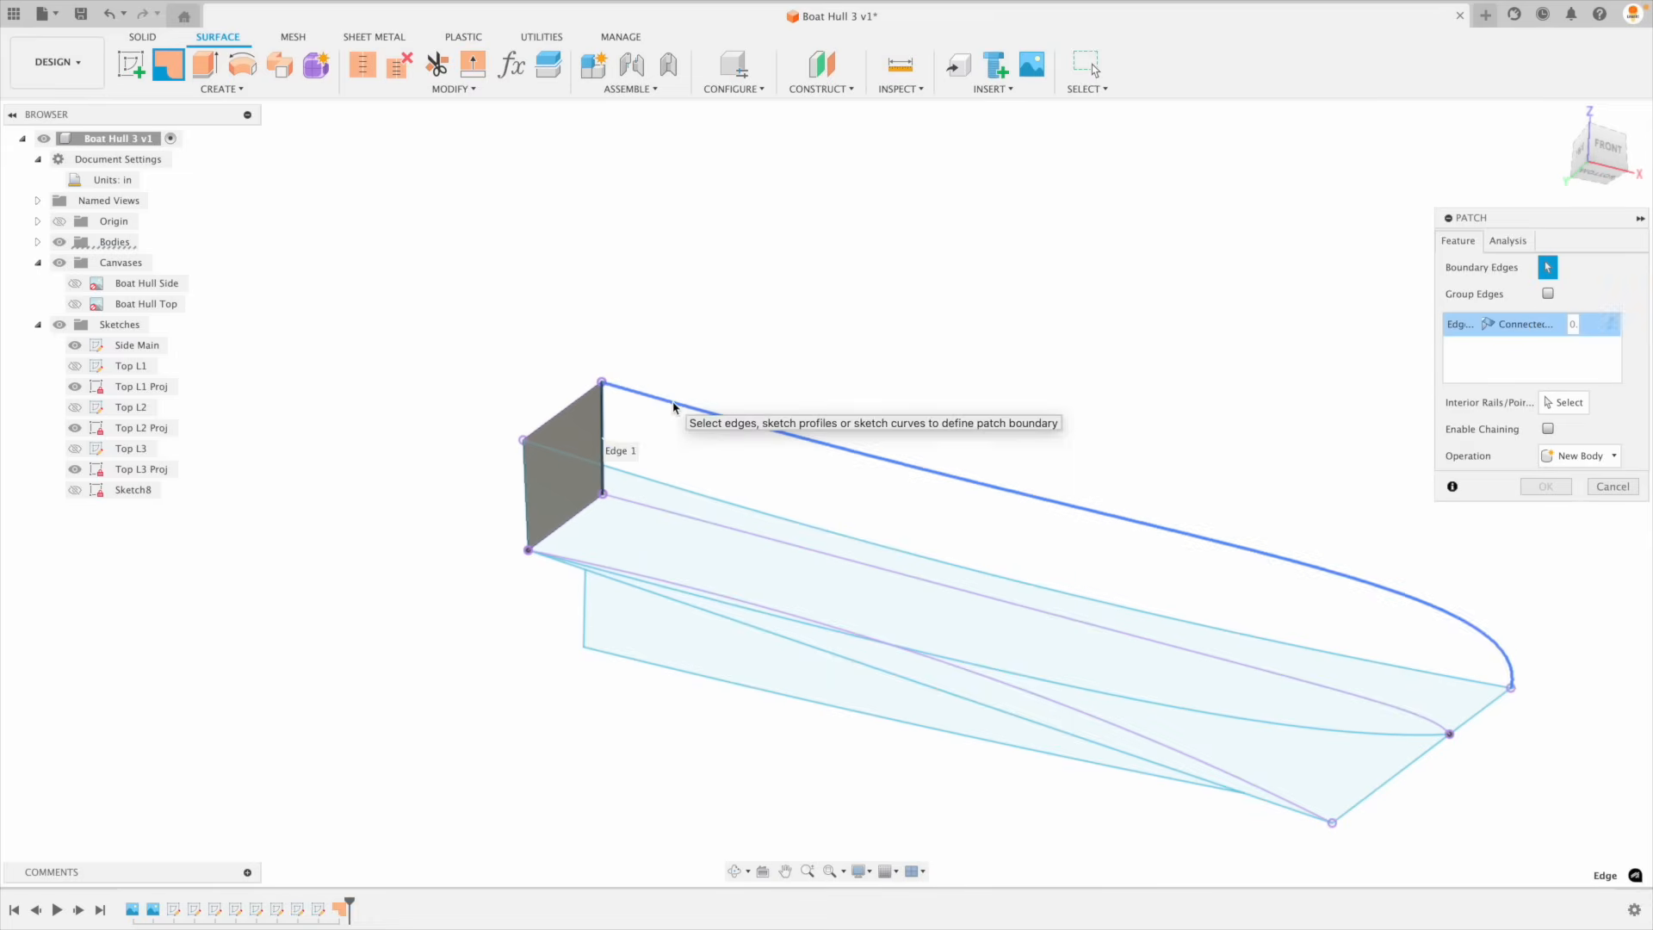
left_click(1489, 713)
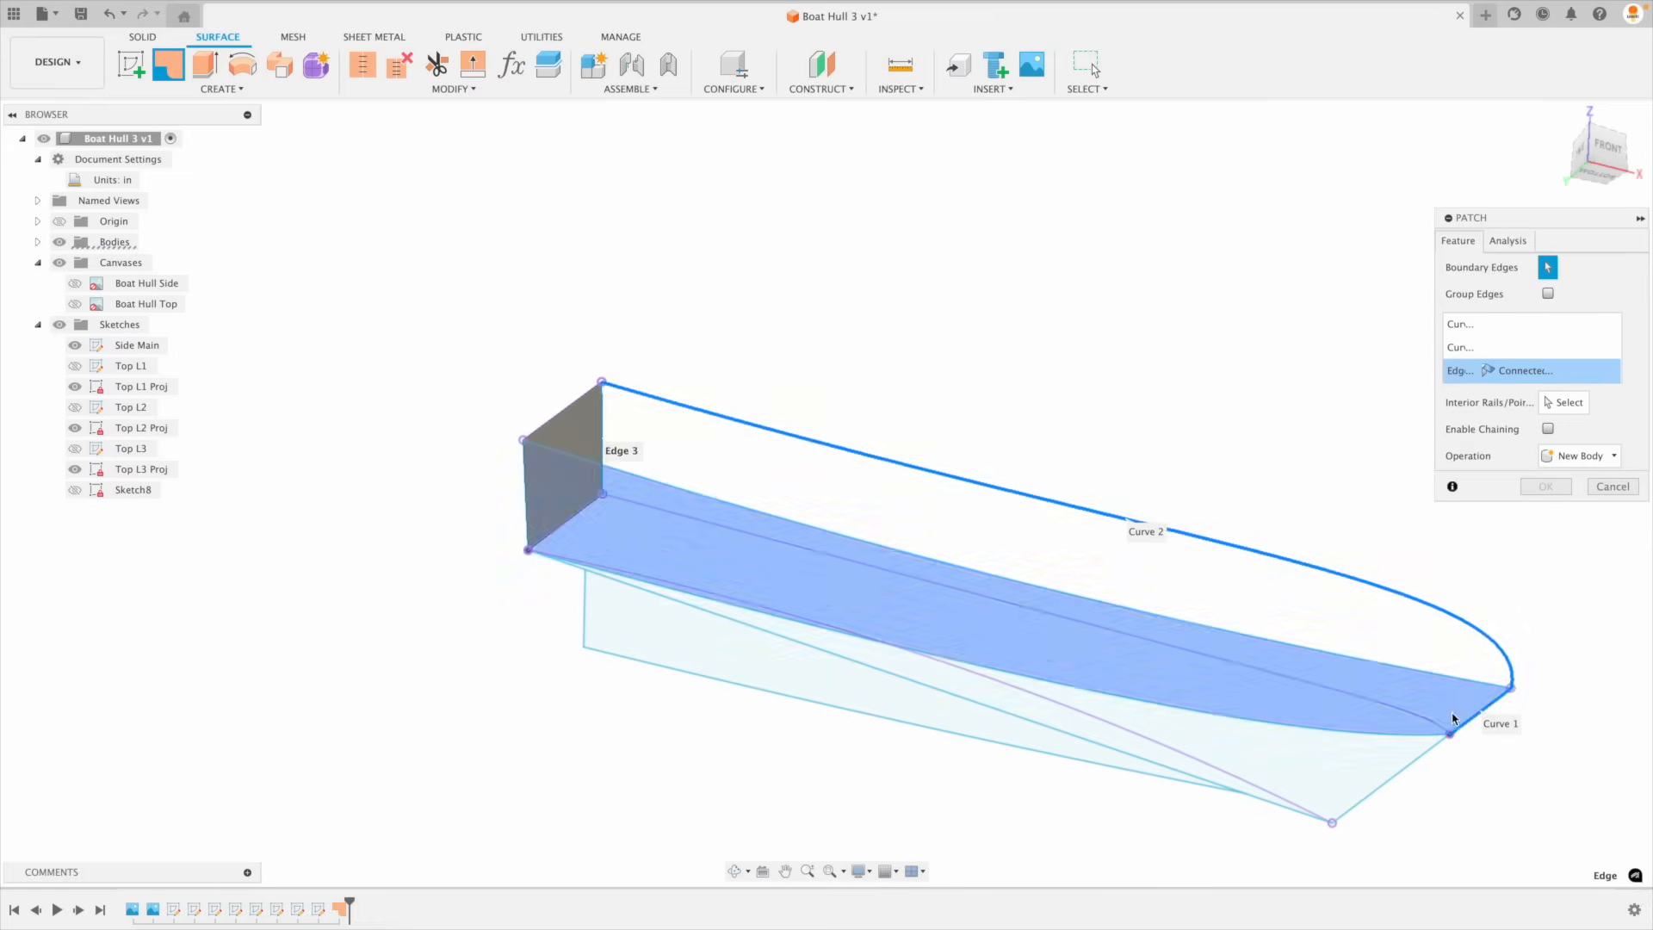
left_click(1440, 726)
middle_click_drag(1612, 740, 1018, 546, "shift")
left_click(1547, 509)
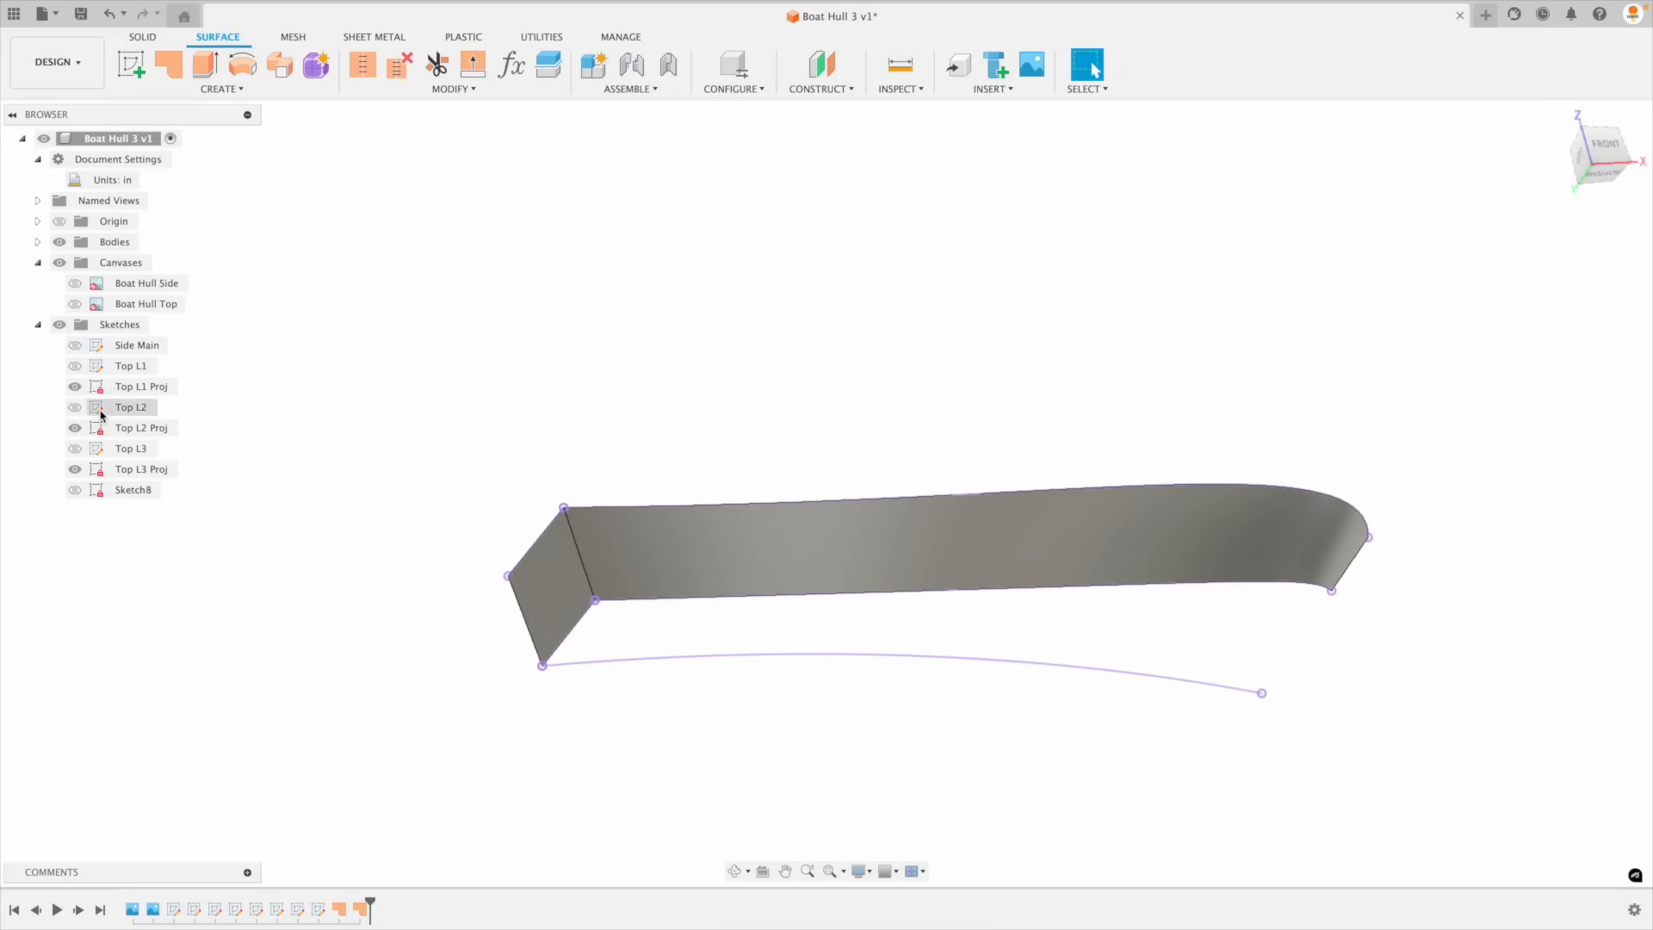
Step: Show the Side Main sketch and patch the lower hull side as a new body between Top L2 Proj, the lower bow line, Top L3 Proj and the stern's bottom edge
left_click(78, 348)
mouse_move(398, 306)
middle_mouse_down("shift")
mouse_move(545, 287)
mouse_move(496, 311)
middle_mouse_up("shift")
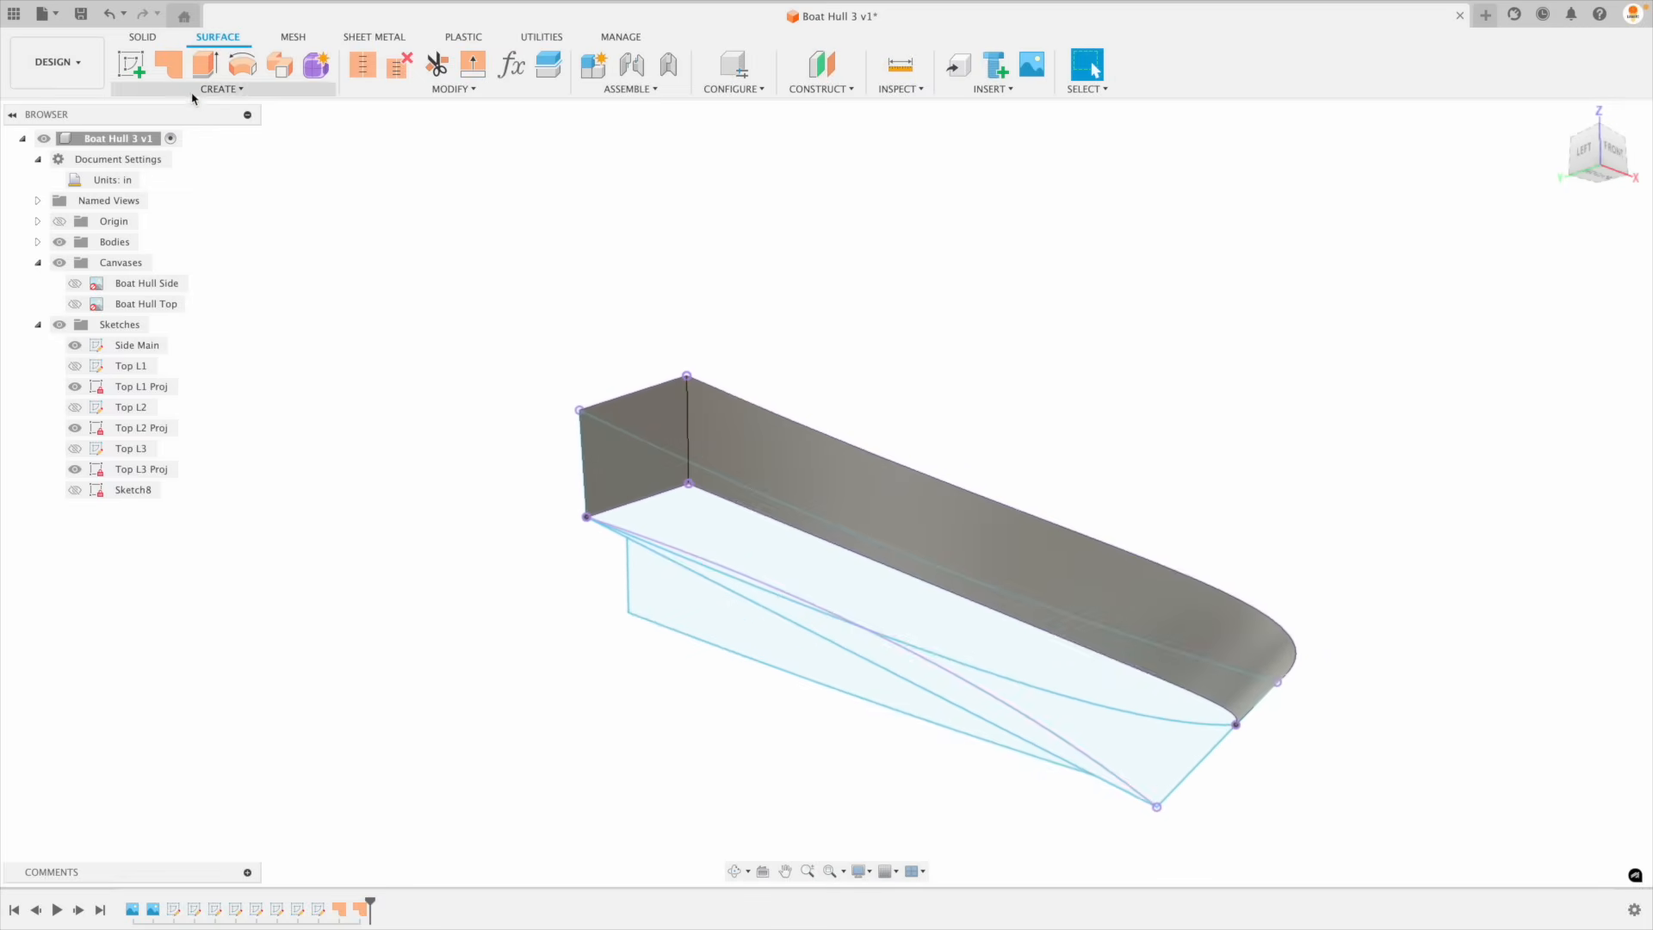
left_click(174, 78)
middle_click_drag(551, 221, 1451, 395, "shift")
left_click(1022, 605)
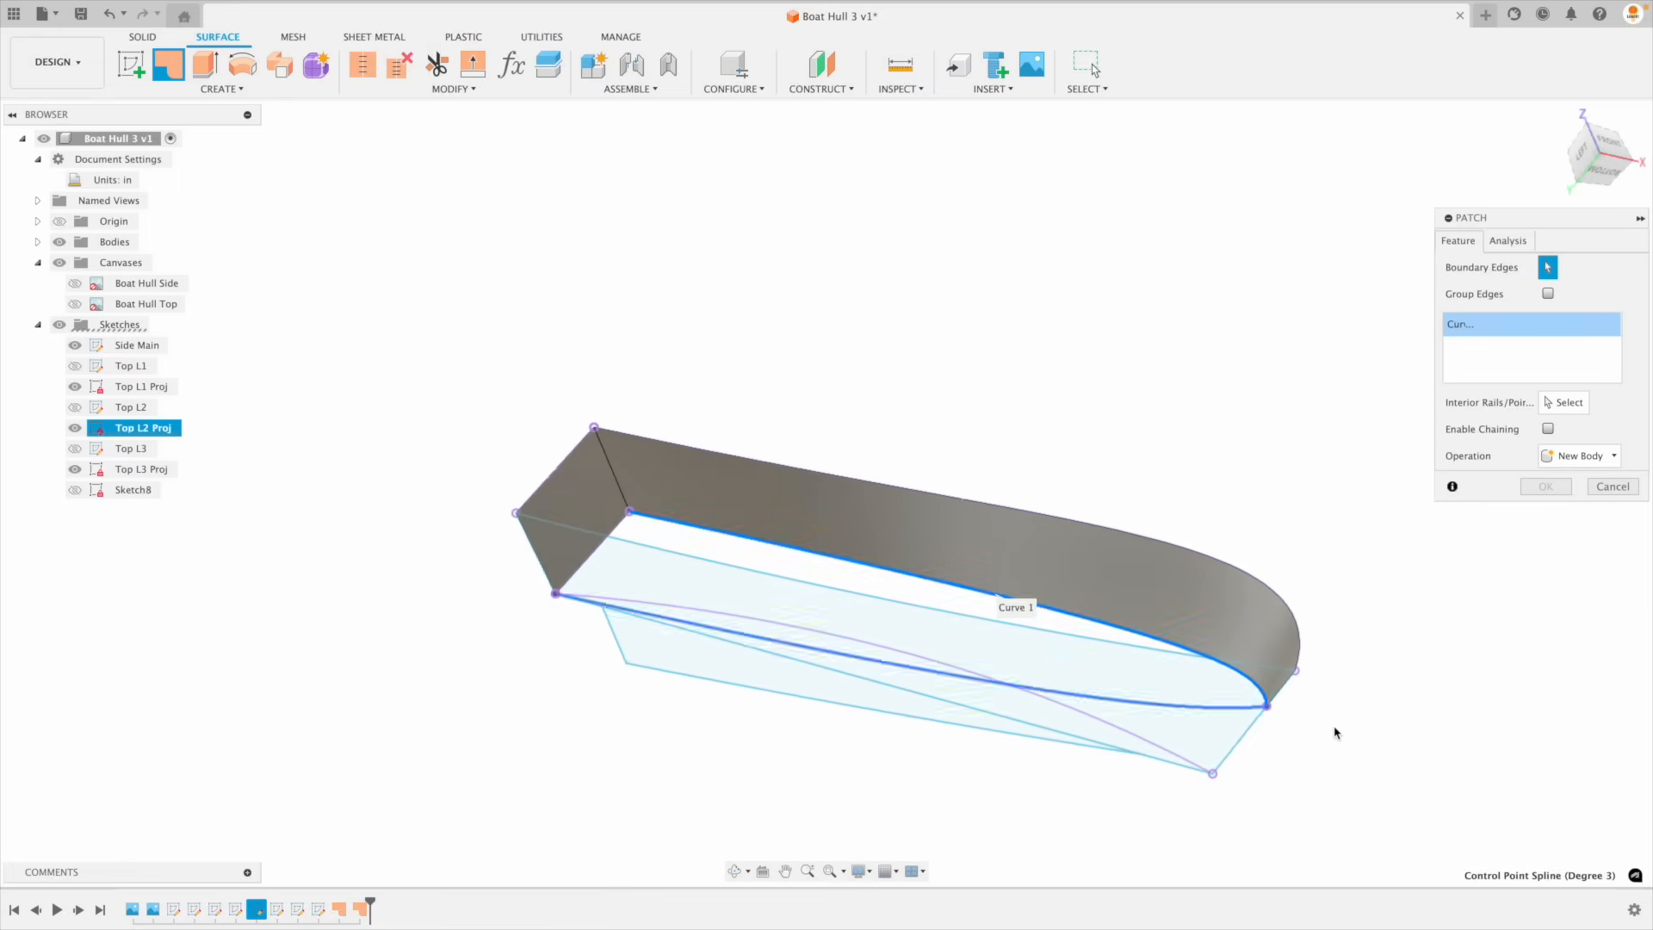
middle_click_drag(1107, 646, 1299, 737, "shift")
left_click(1203, 745)
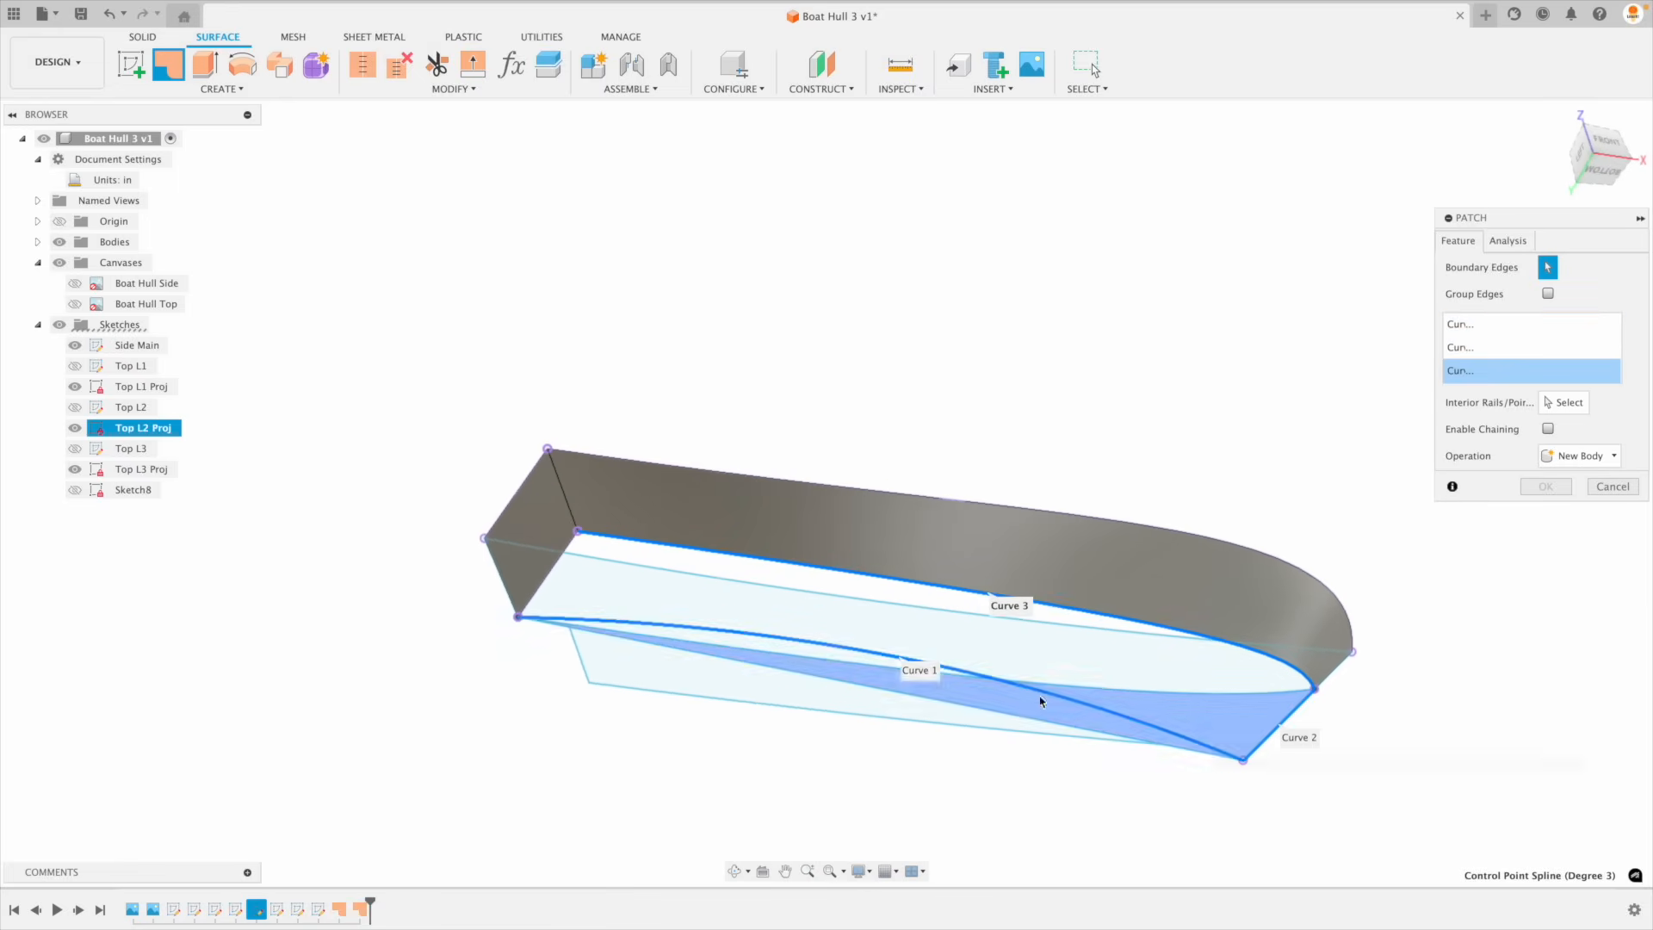
left_click(557, 581)
middle_click_drag(733, 692, 1217, 802, "shift")
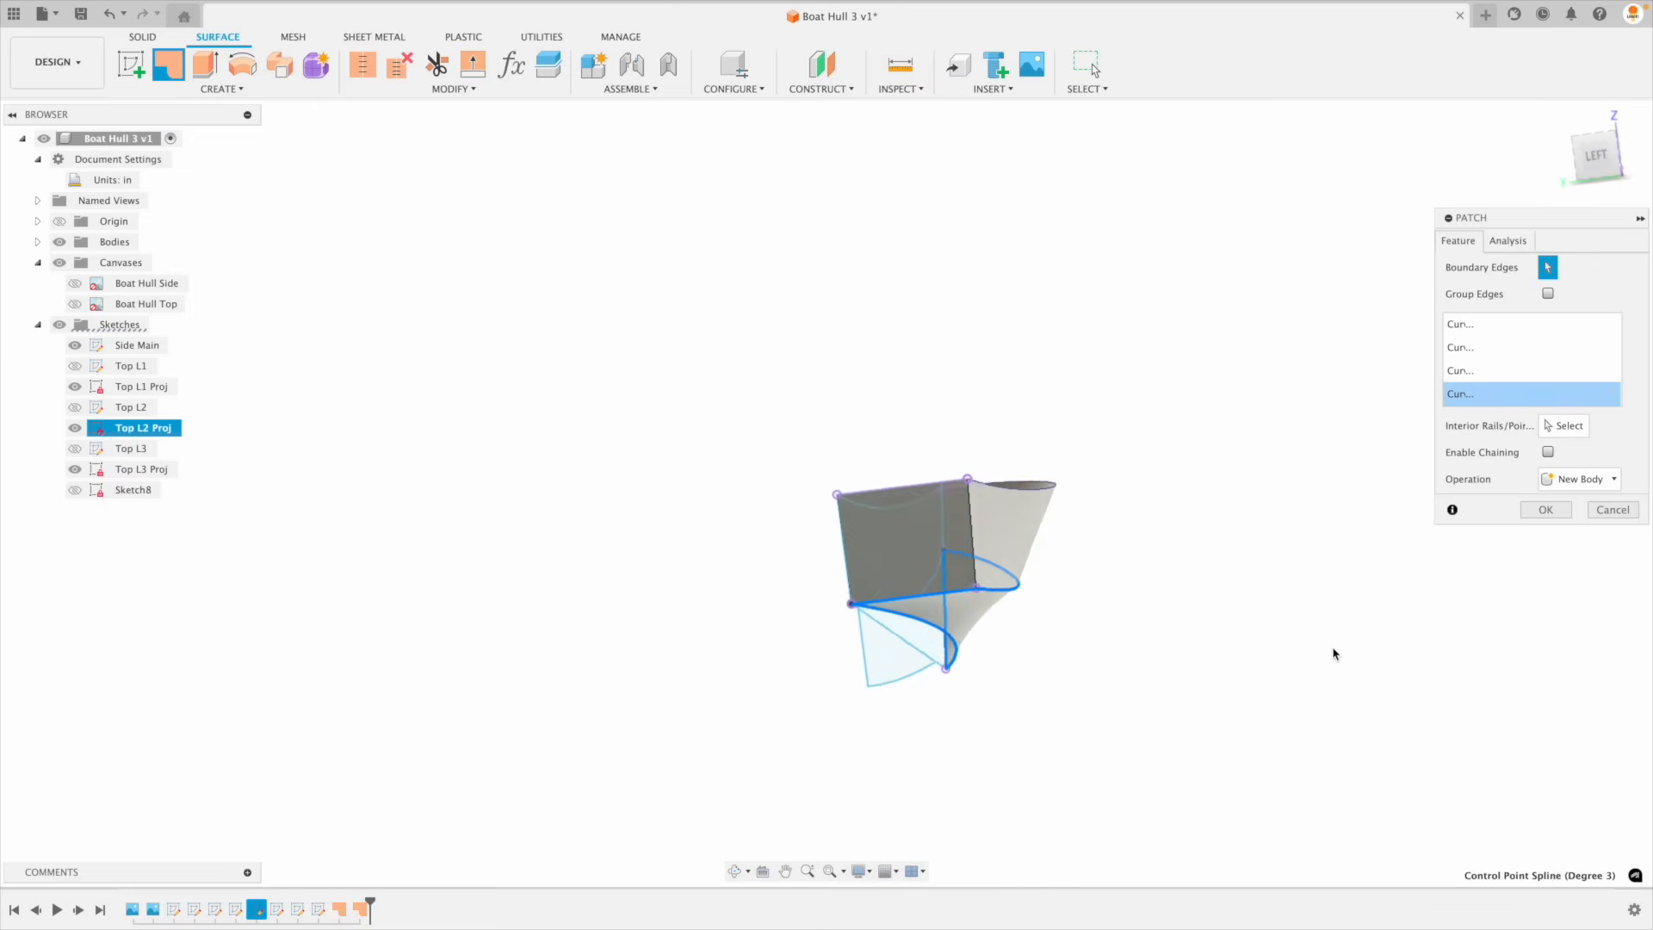
left_click(1550, 512)
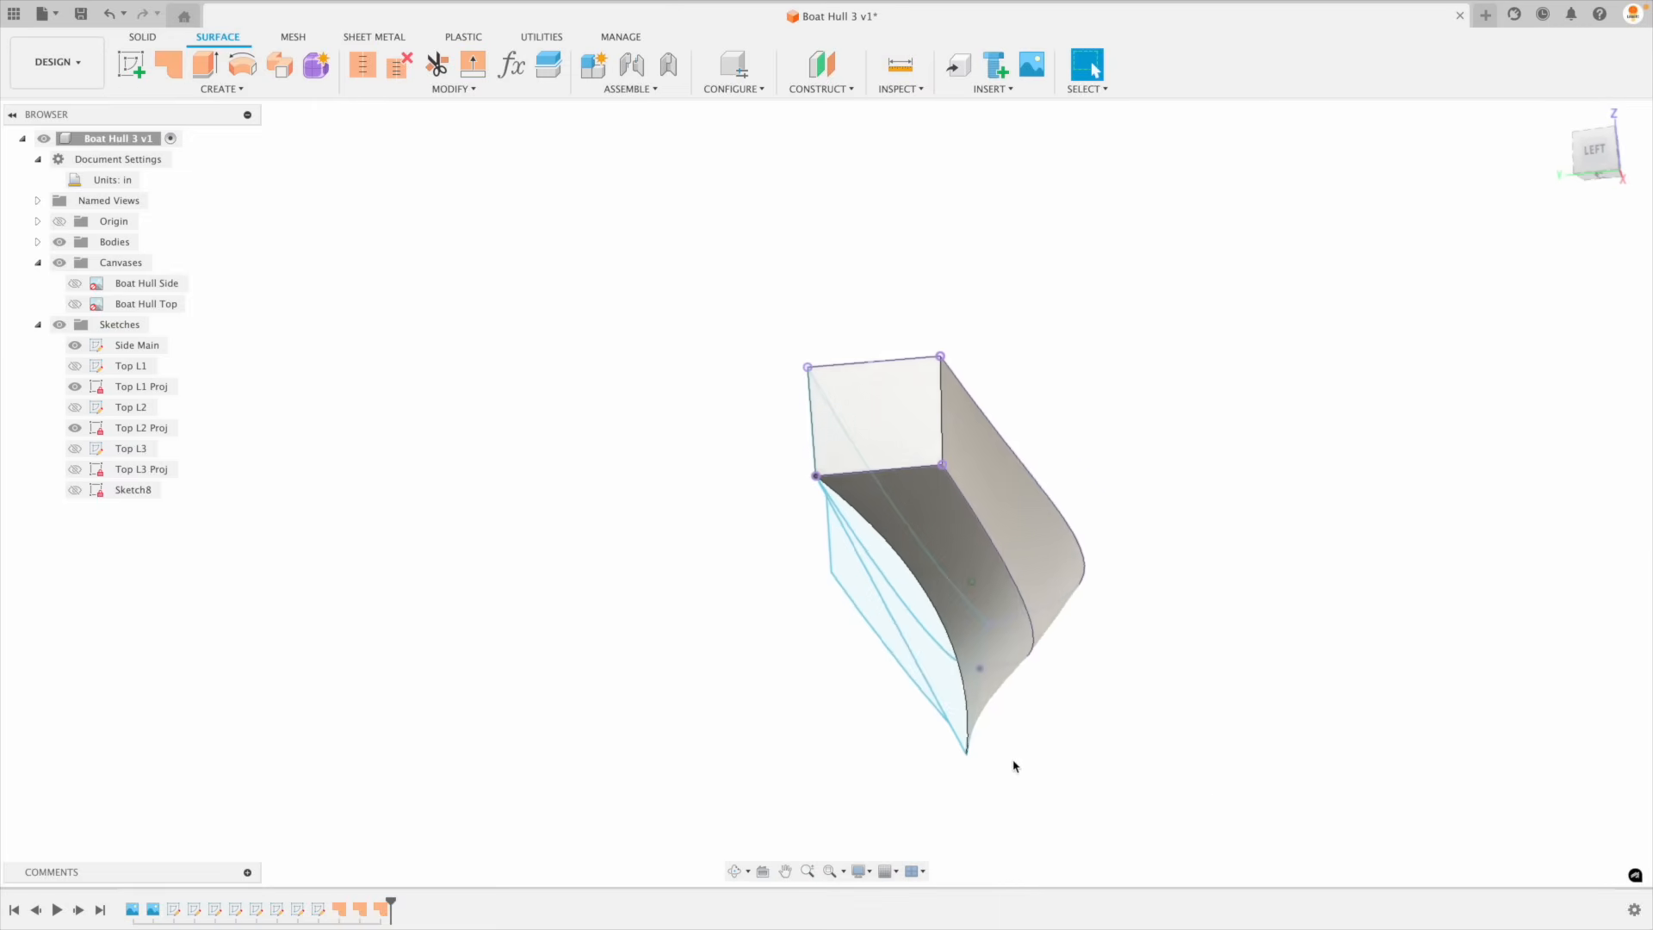
Step: Patch the hull bottom as a new body between the Side Main keel line and the lower side's bottom edge, and hide the sketches
right_click(401, 419)
left_click(422, 361)
left_click(860, 605)
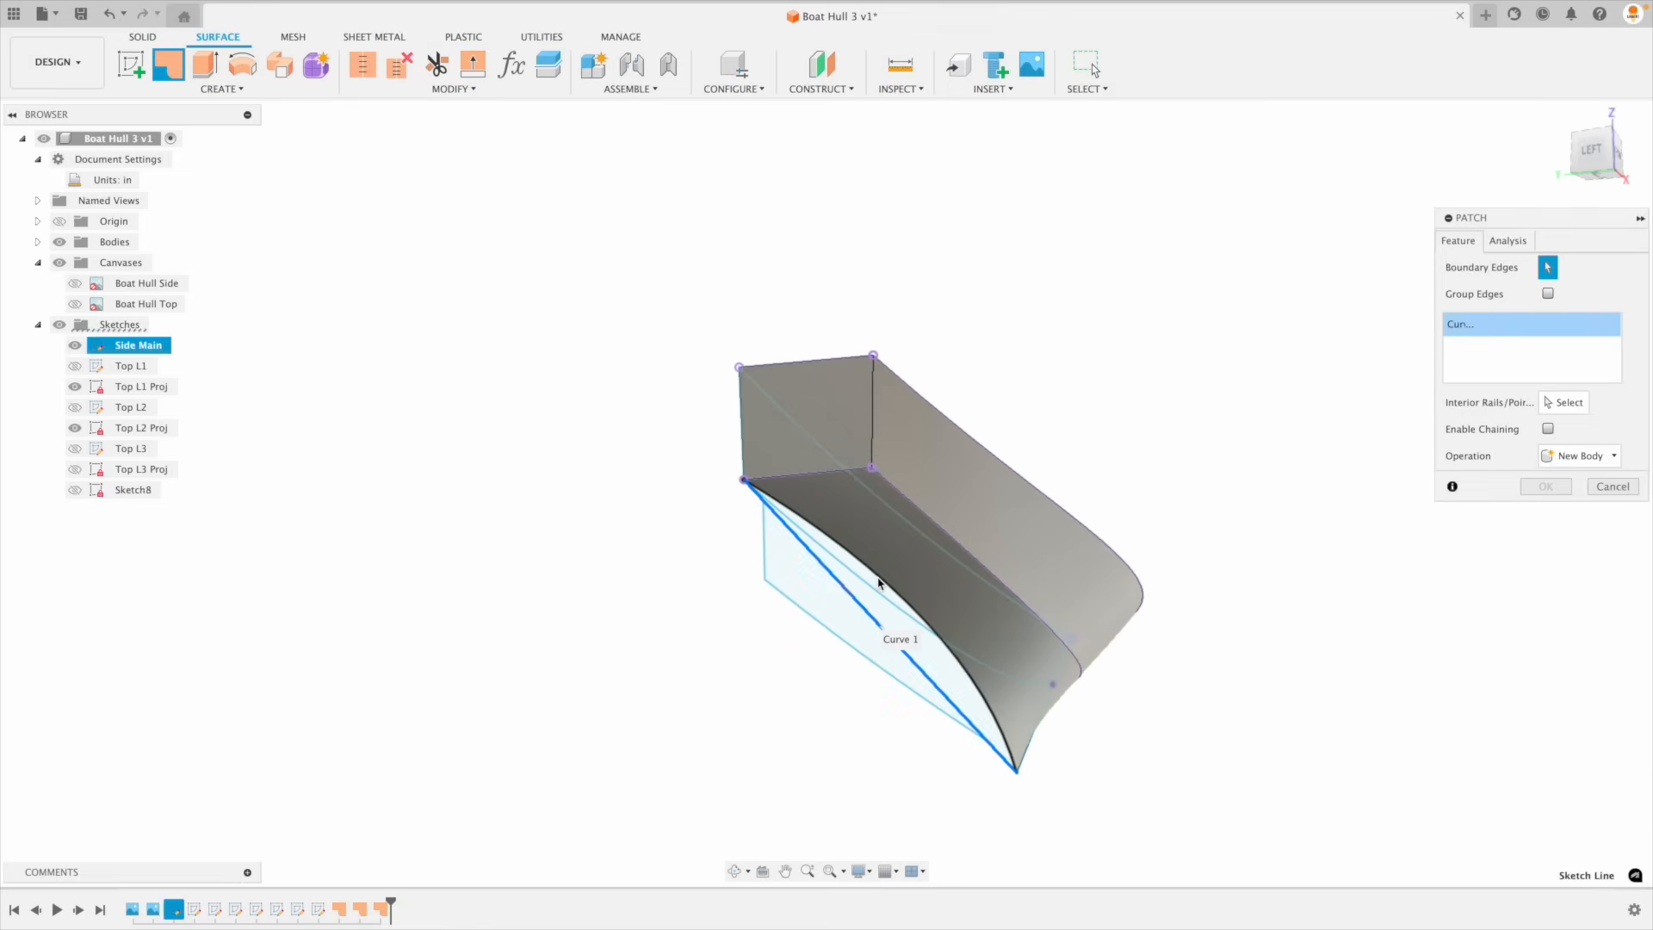
left_click(878, 583)
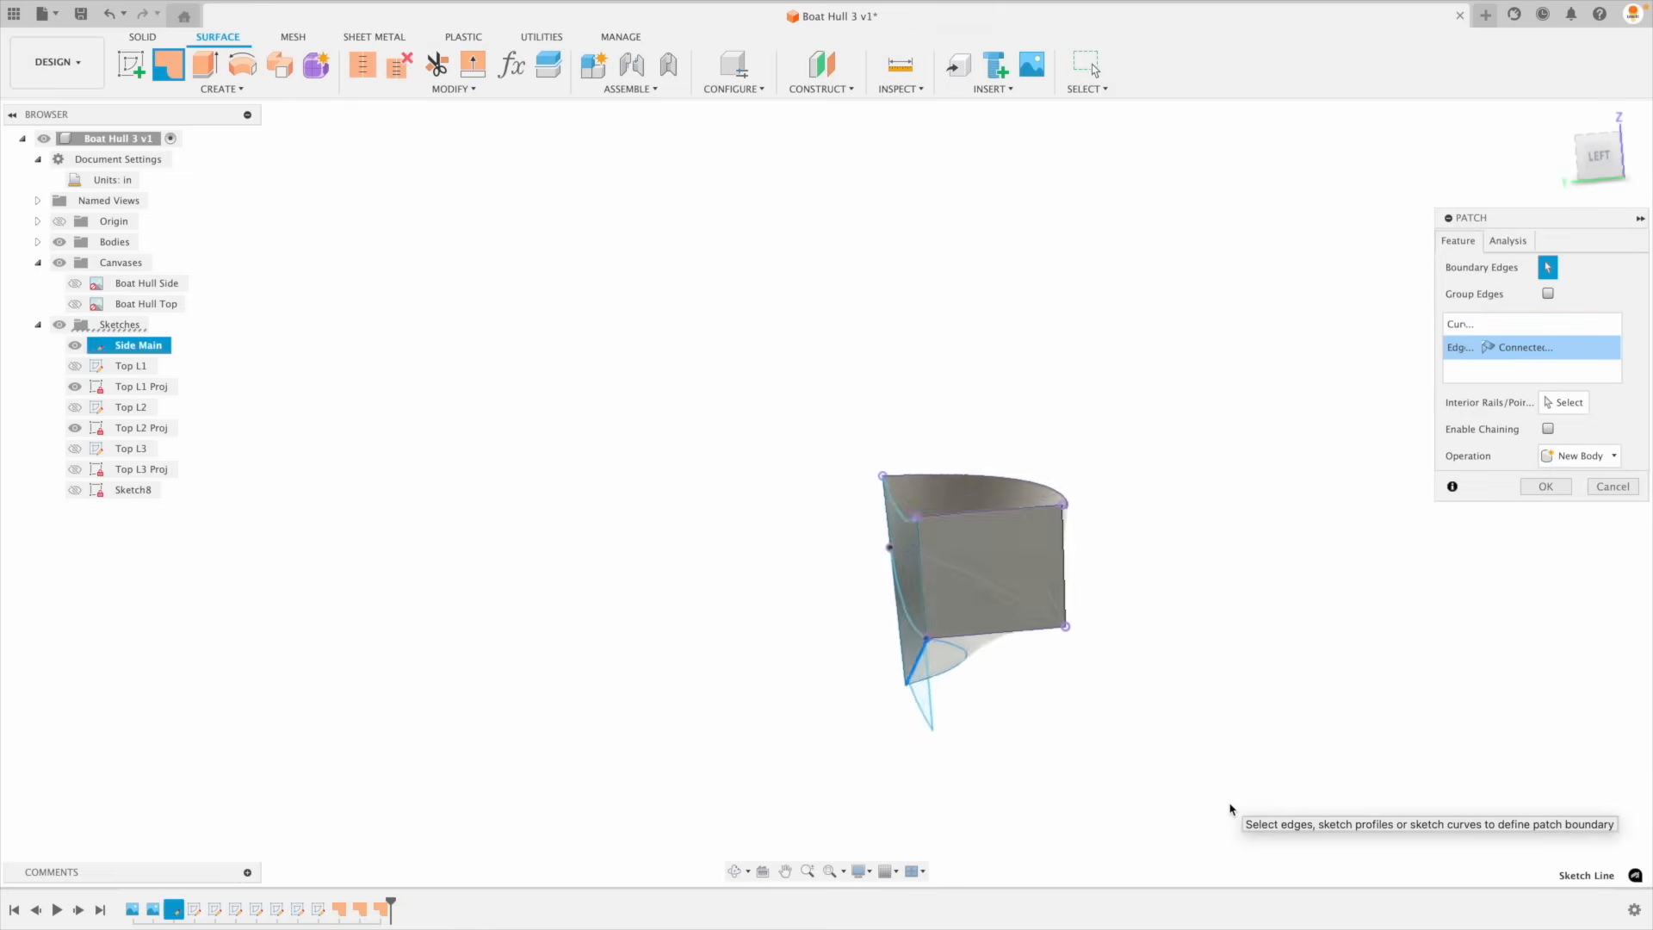
left_click(1545, 486)
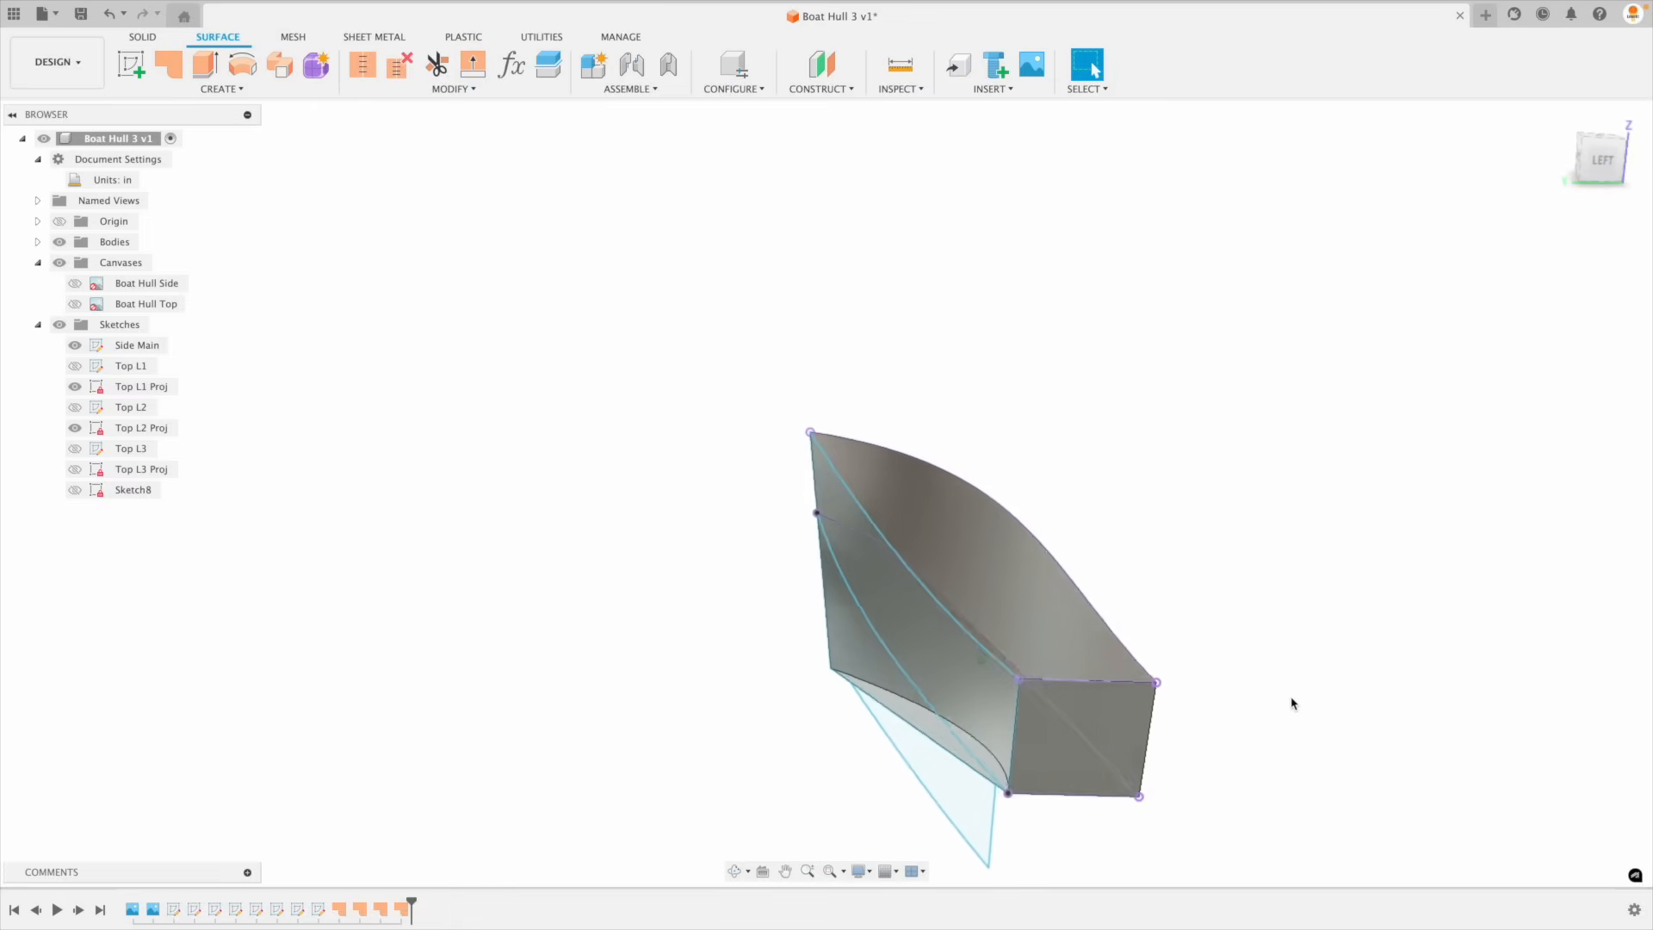
left_click(75, 344)
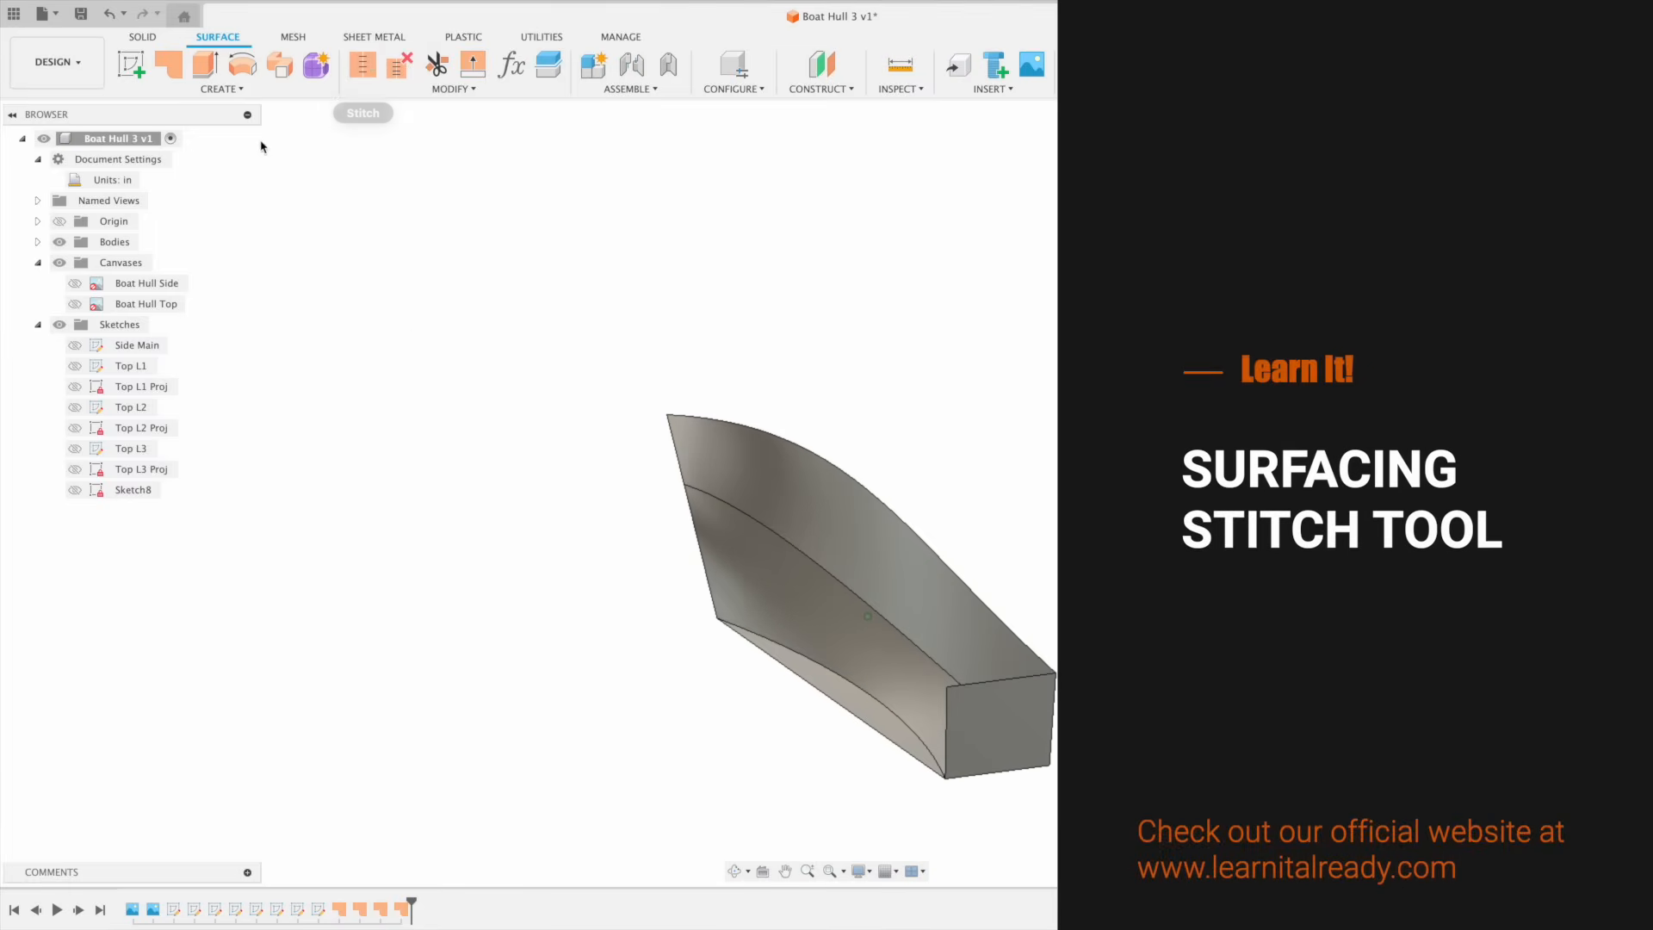
Step: Expand the Bodies folder and highlight each of the four surface bodies in turn
left_click(37, 242)
left_click(102, 262)
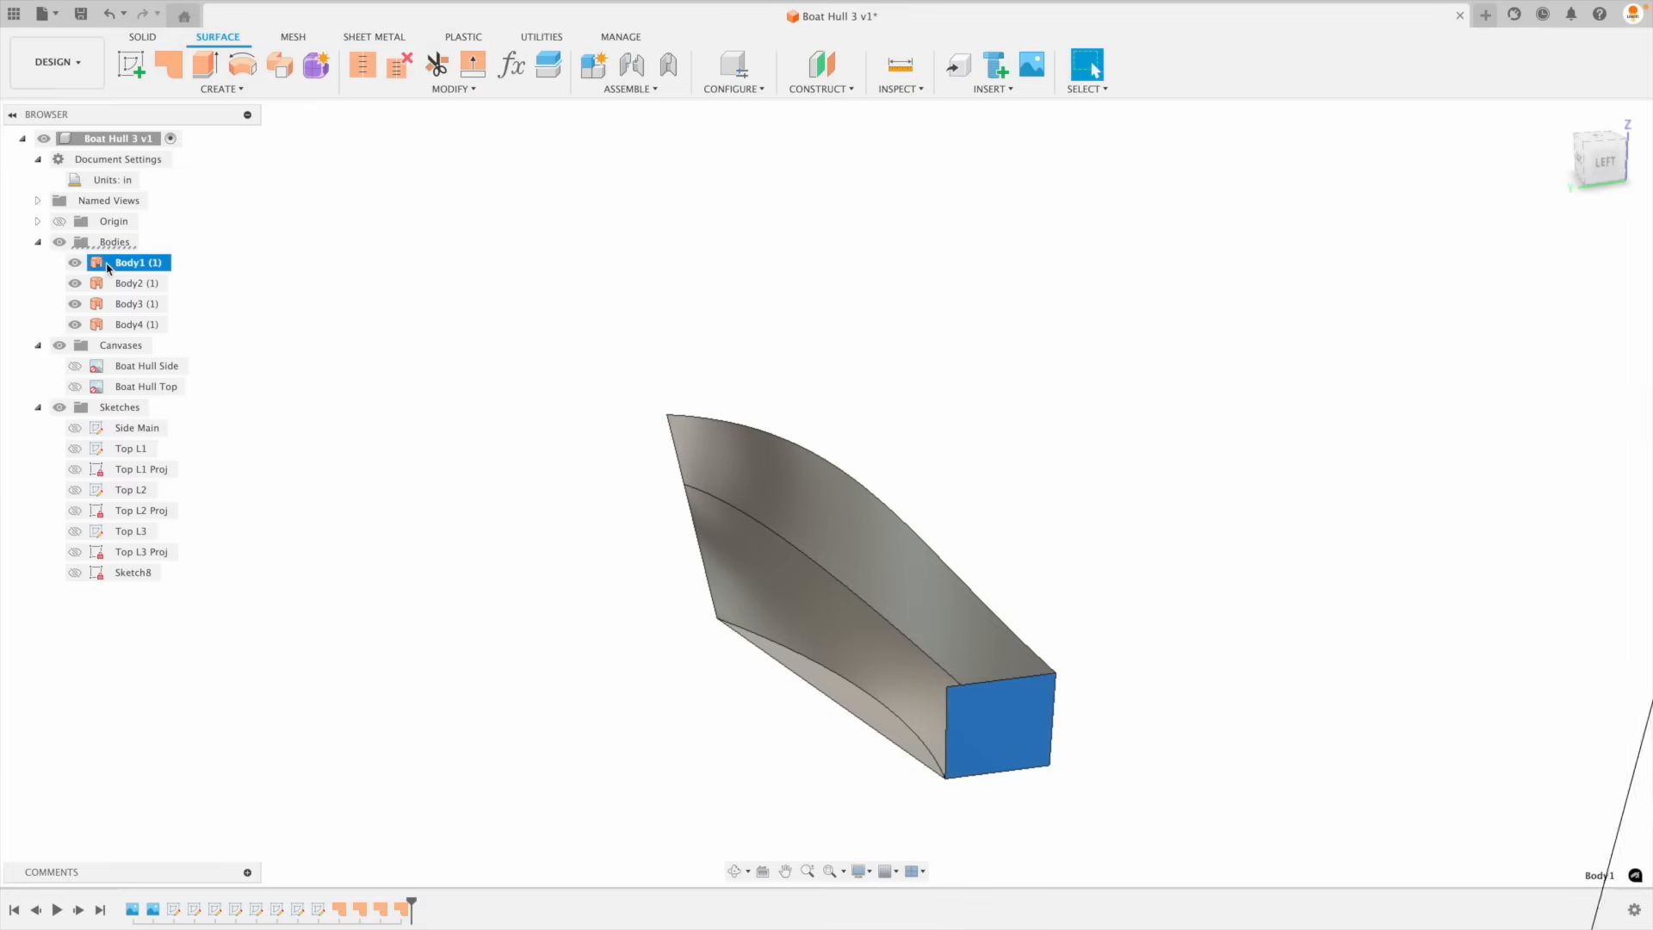
left_click(100, 283)
left_click(101, 304)
left_click(101, 325)
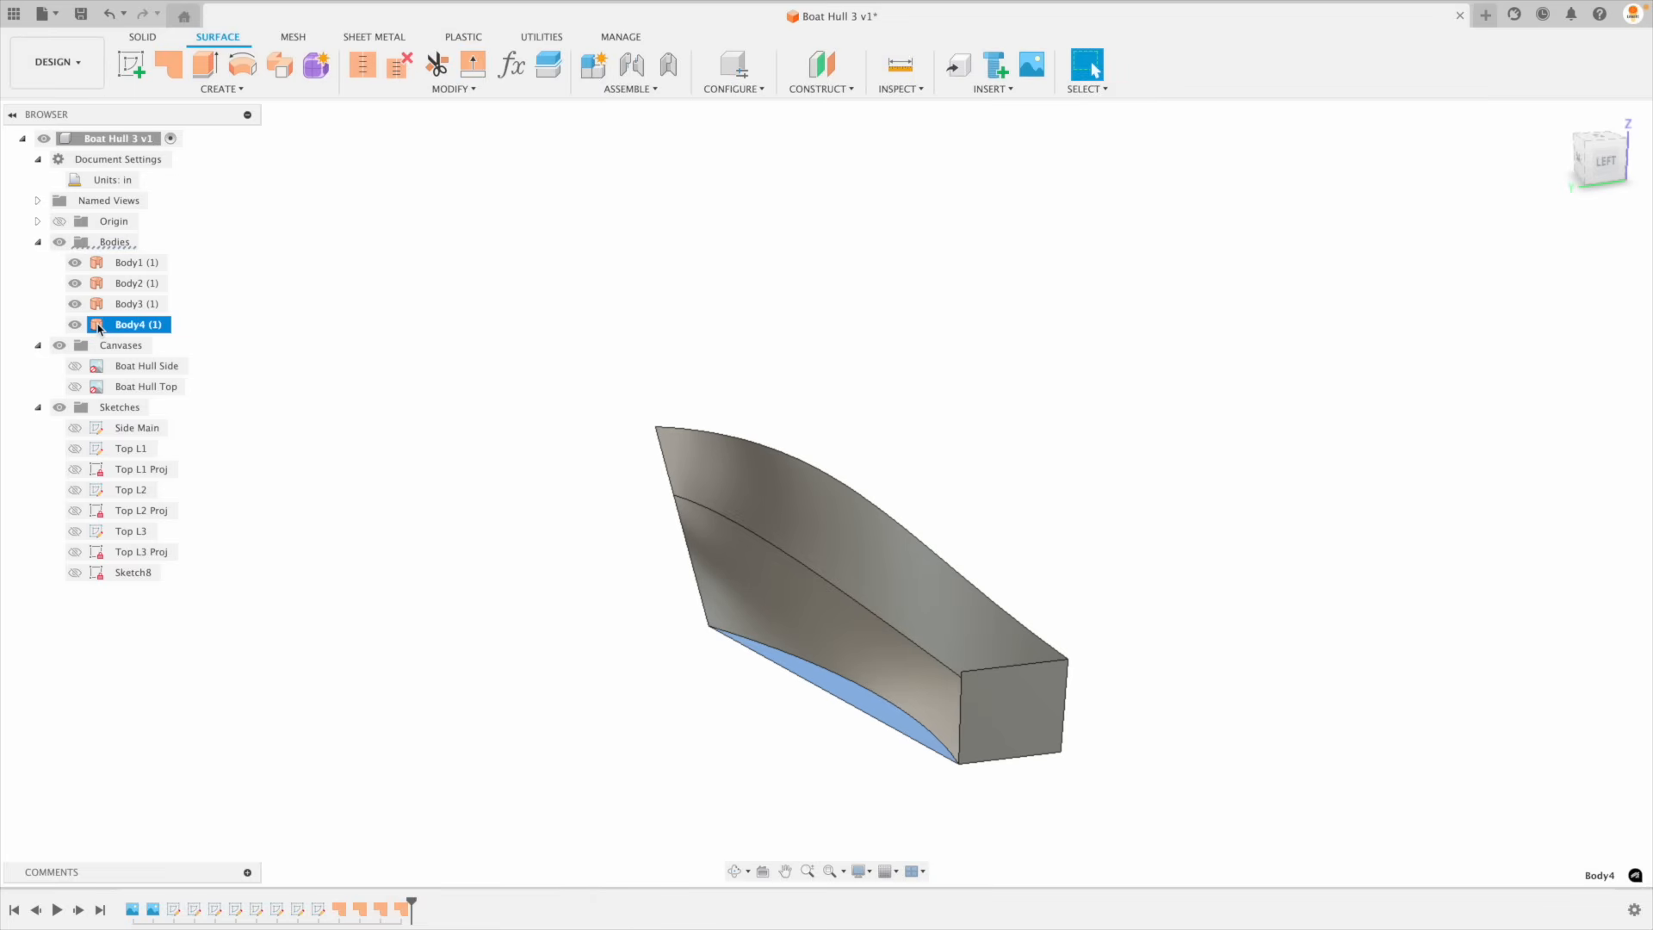
left_click(473, 310)
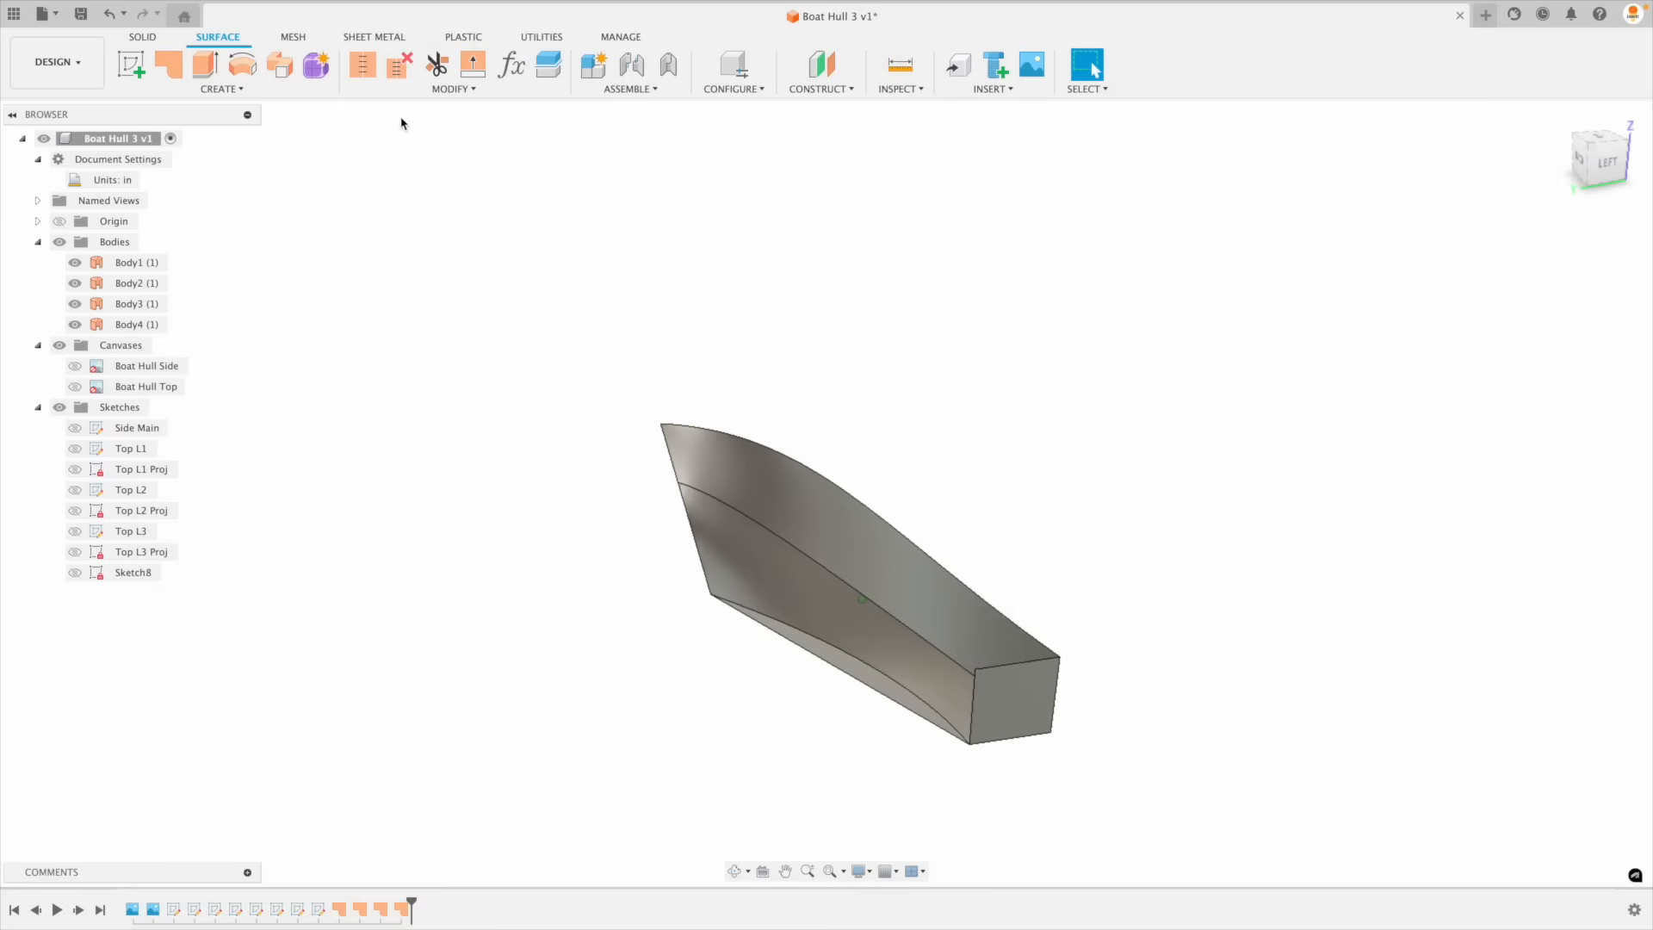
Step: Start a Stitch, pick the four hull surfaces one by one in the model, and clear the selection
left_click(363, 69)
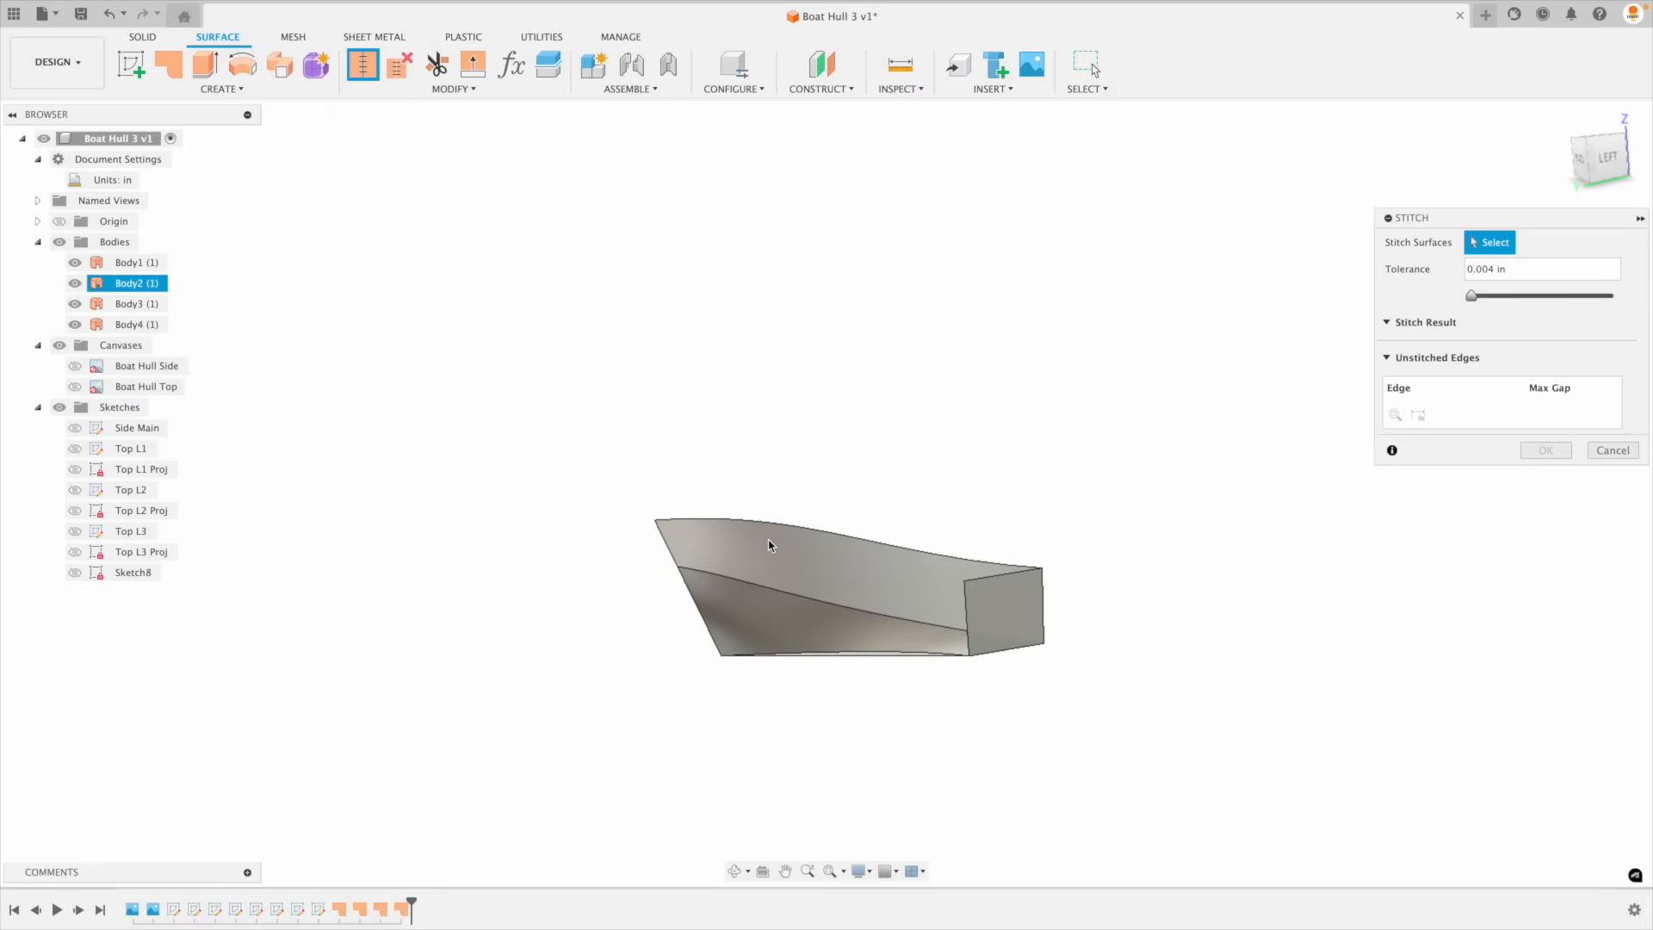
left_click(786, 570)
left_click(815, 657)
left_click(953, 723)
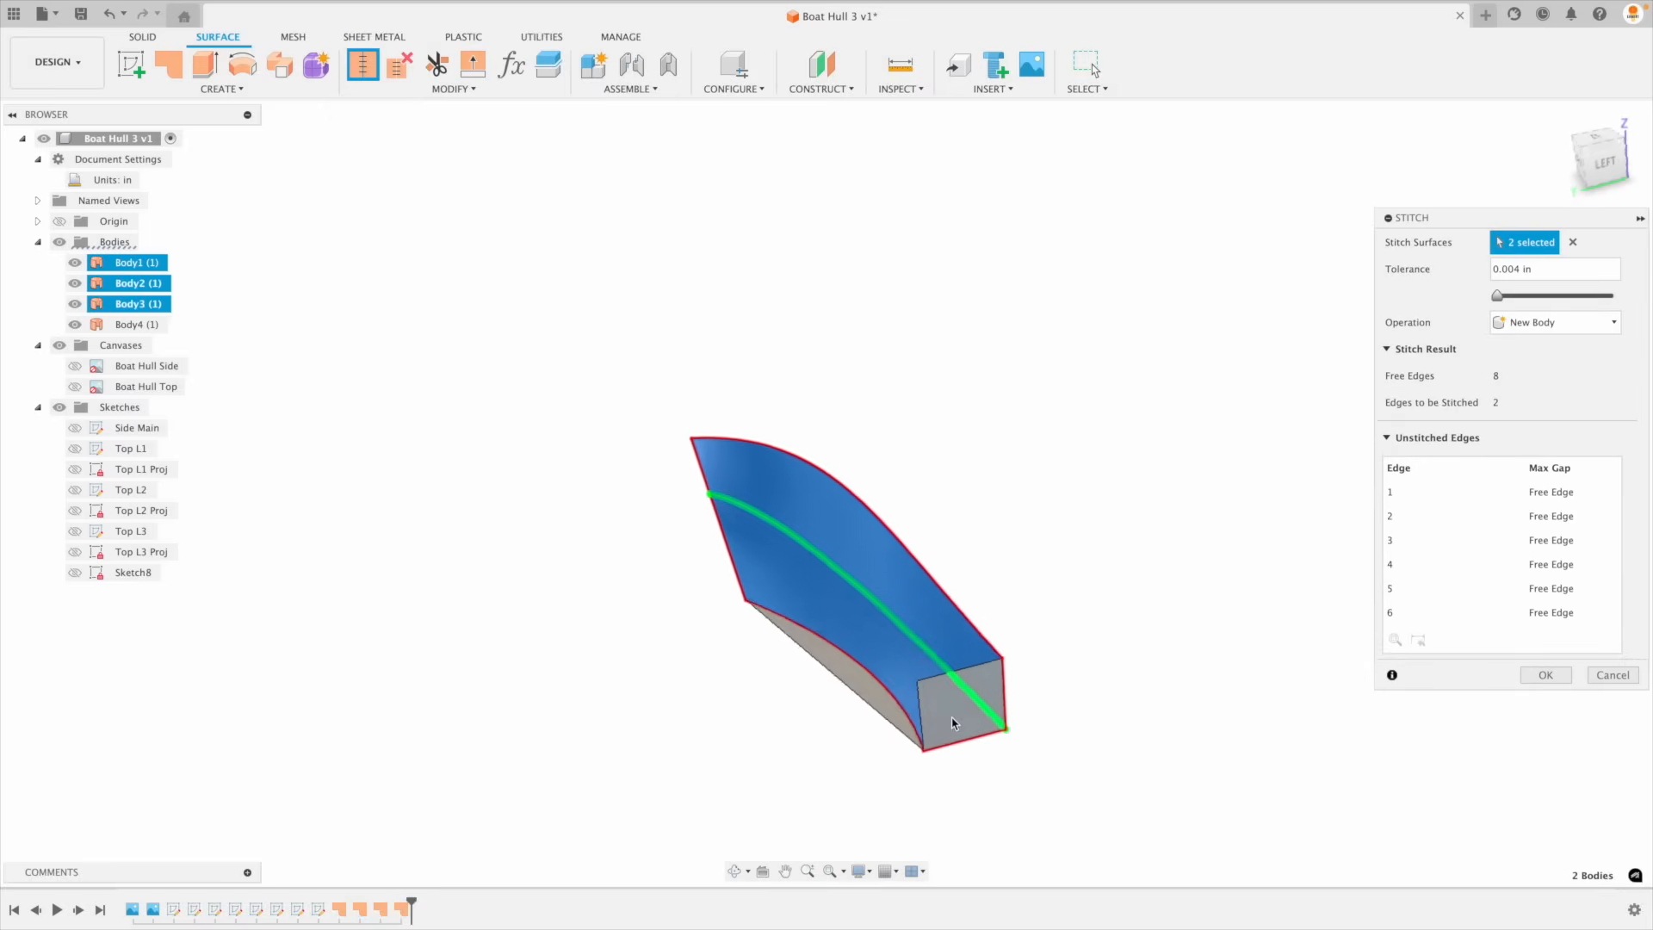
left_click(907, 712)
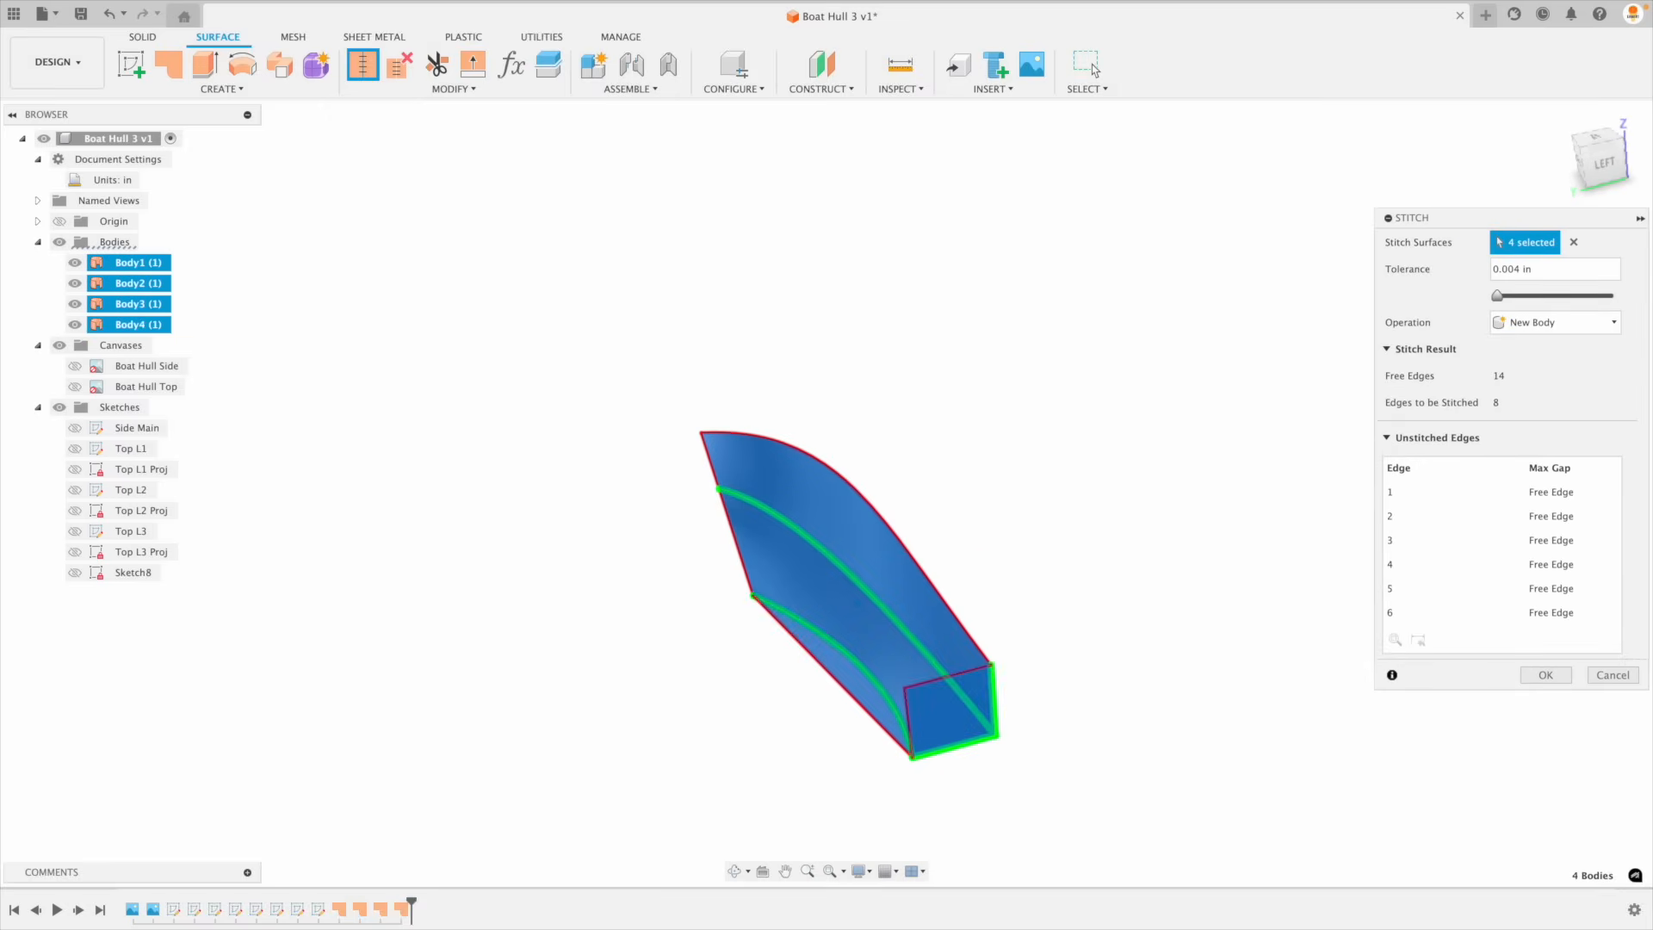
left_click(1574, 244)
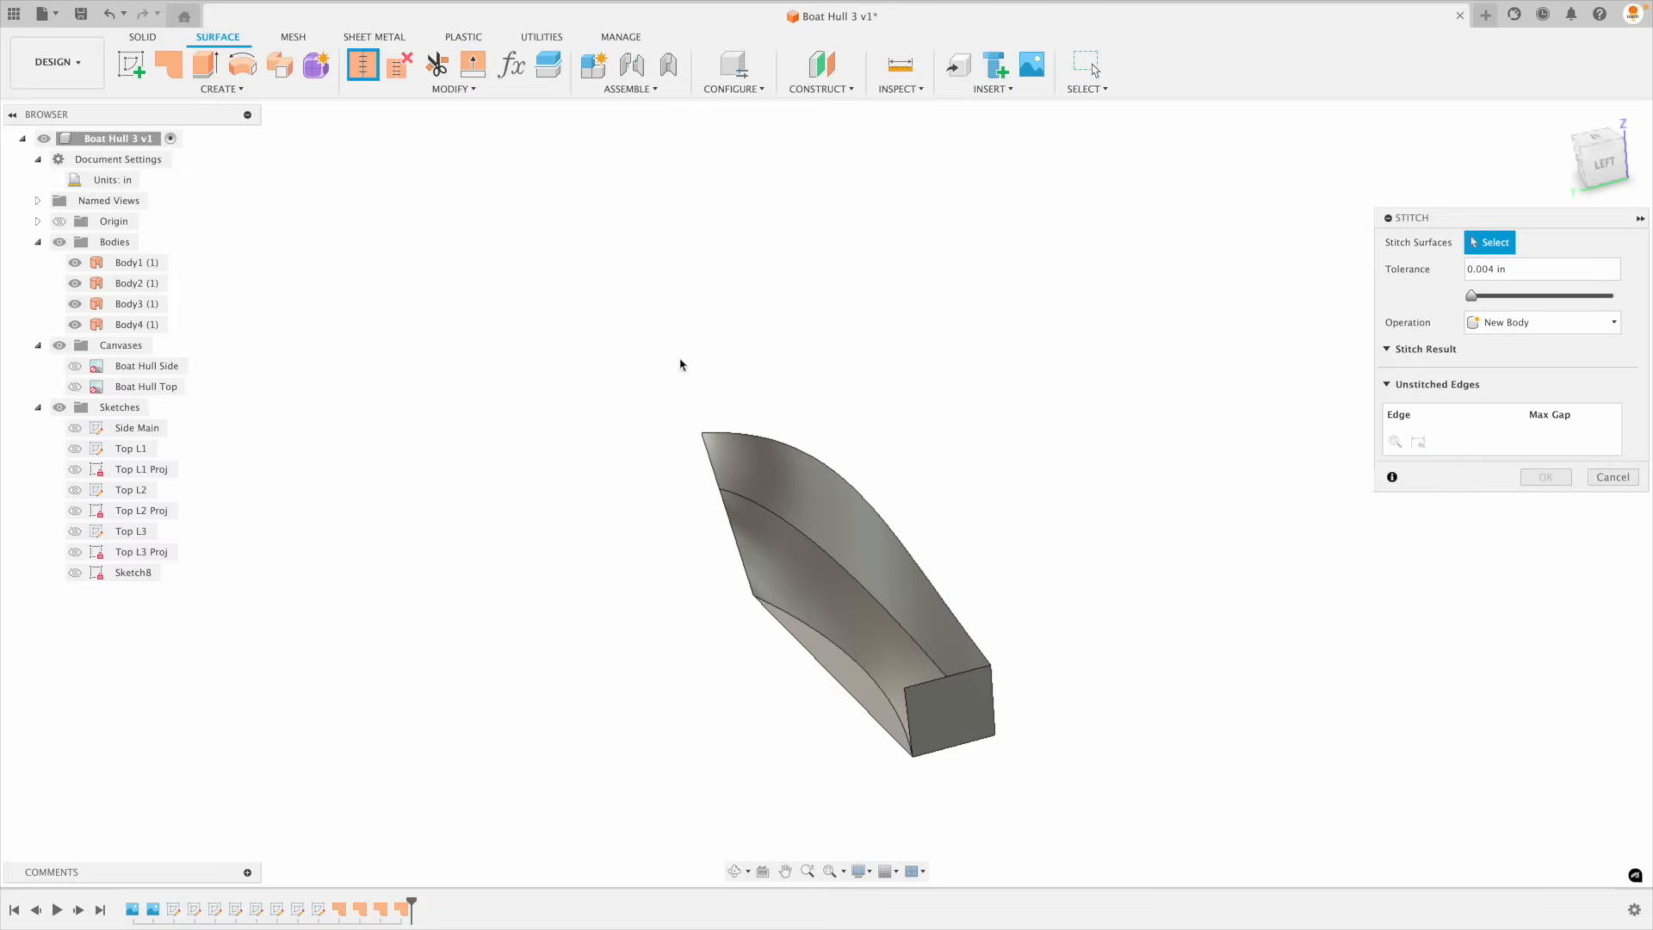
Step: Stitch Body1 through Body4 into one new body with a 0.004 in tolerance, and inspect the stitched hull
left_click(130, 262)
left_click(129, 324, "shift")
mouse_move(708, 545)
middle_mouse_down("shift")
mouse_move(1225, 683)
mouse_move(1144, 675)
mouse_move(869, 567)
middle_mouse_up("shift")
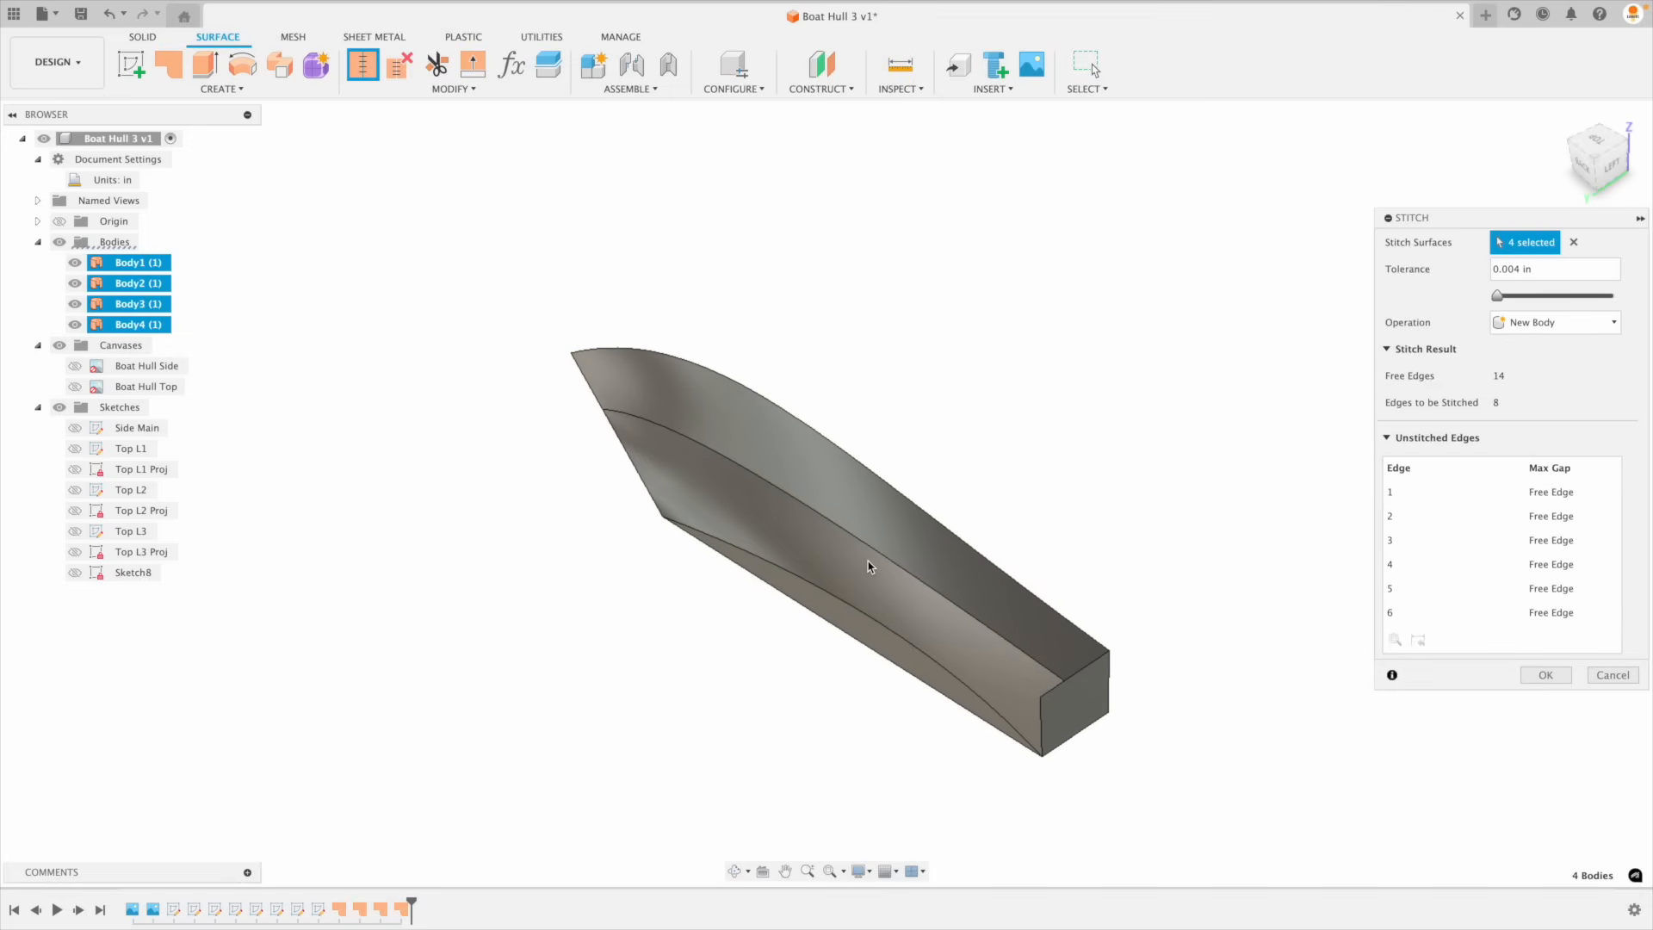
left_click(1575, 243)
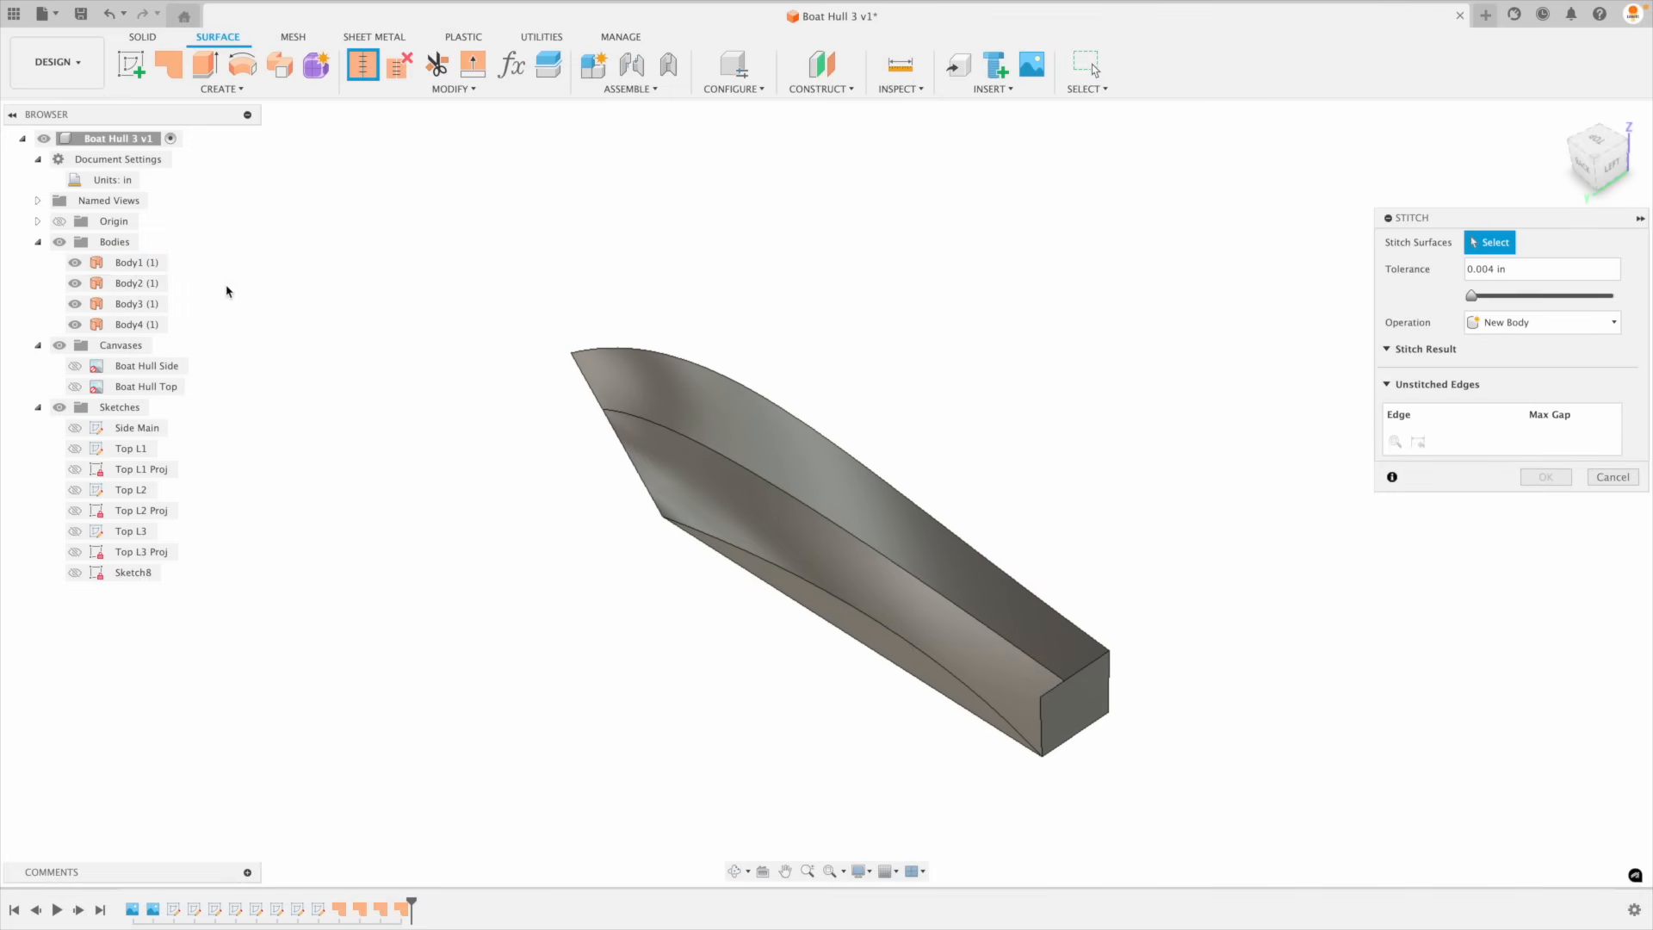
left_click(125, 267)
left_click(134, 325, "shift")
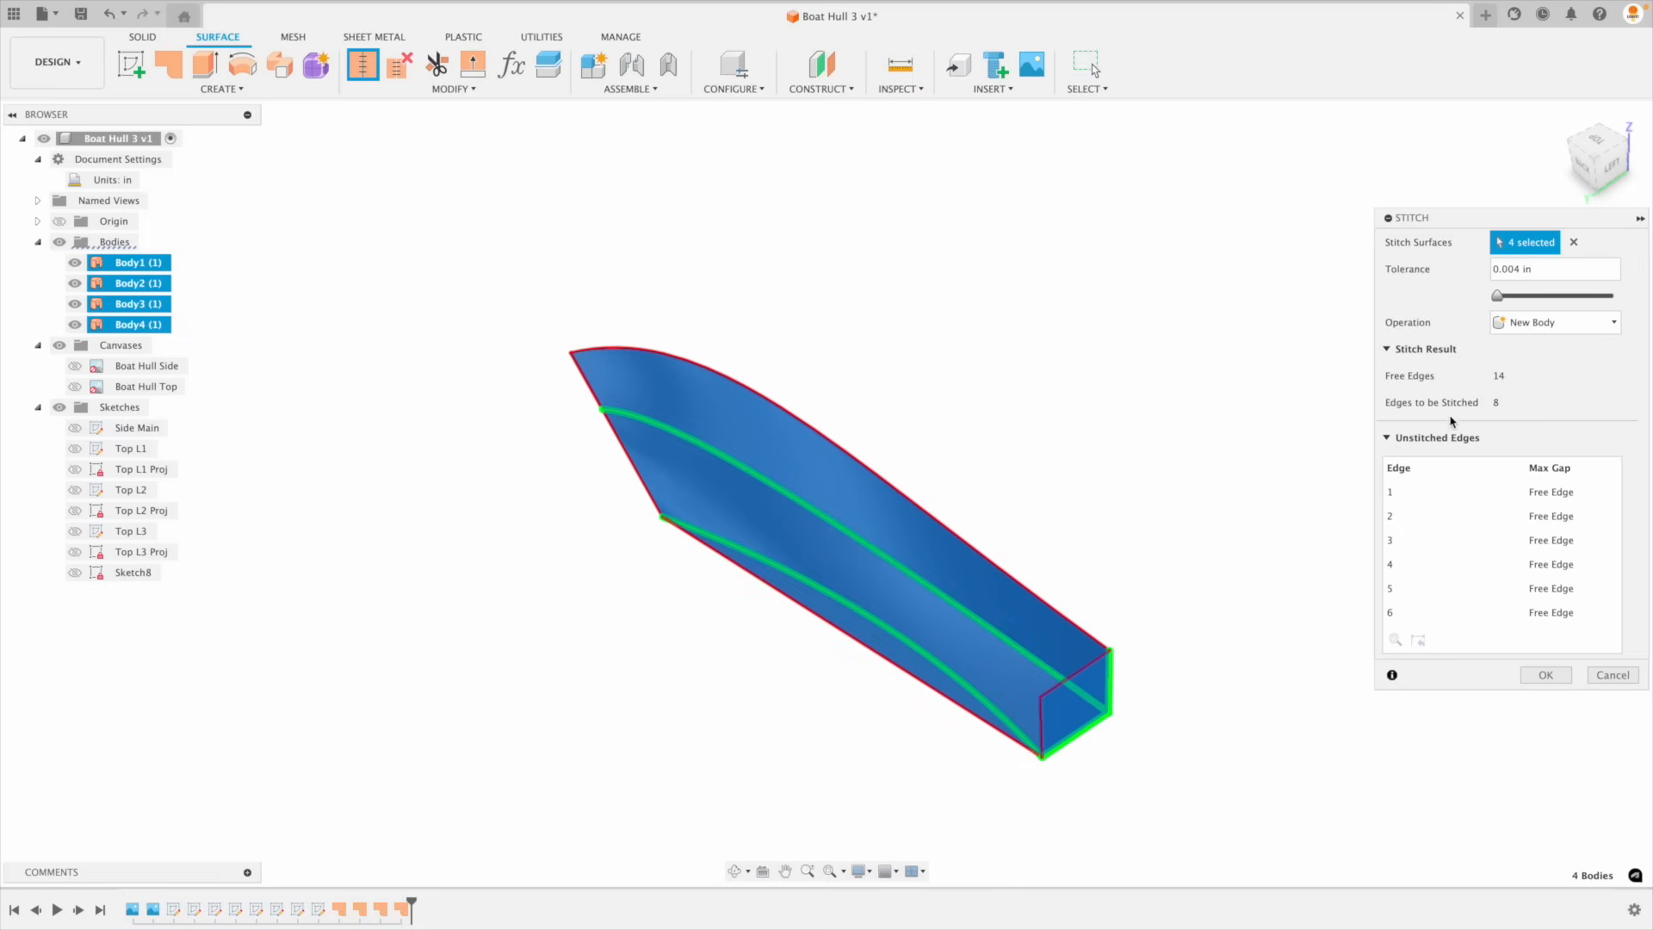
left_click(1537, 674)
left_click(102, 264)
middle_click_drag(633, 310, 773, 321, "shift")
left_click(773, 320)
middle_click_drag(863, 555, 1186, 603, "shift")
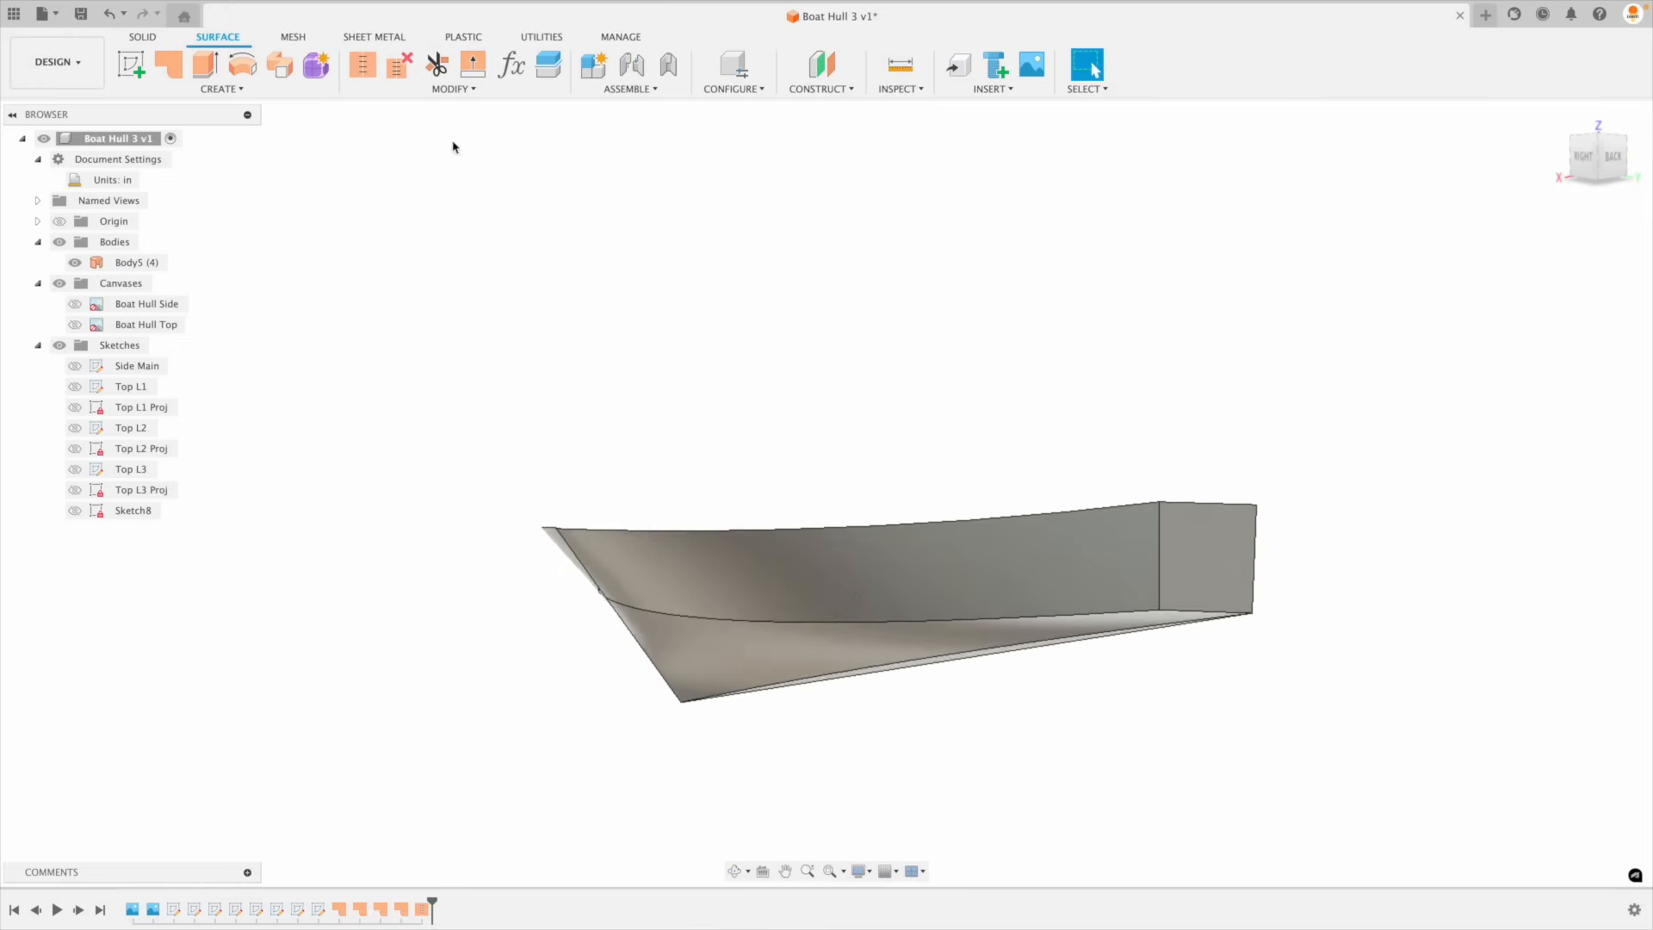
Step: Try thickening all four faces of the stitched hull to one side by -5 in as a new body
left_click(234, 97)
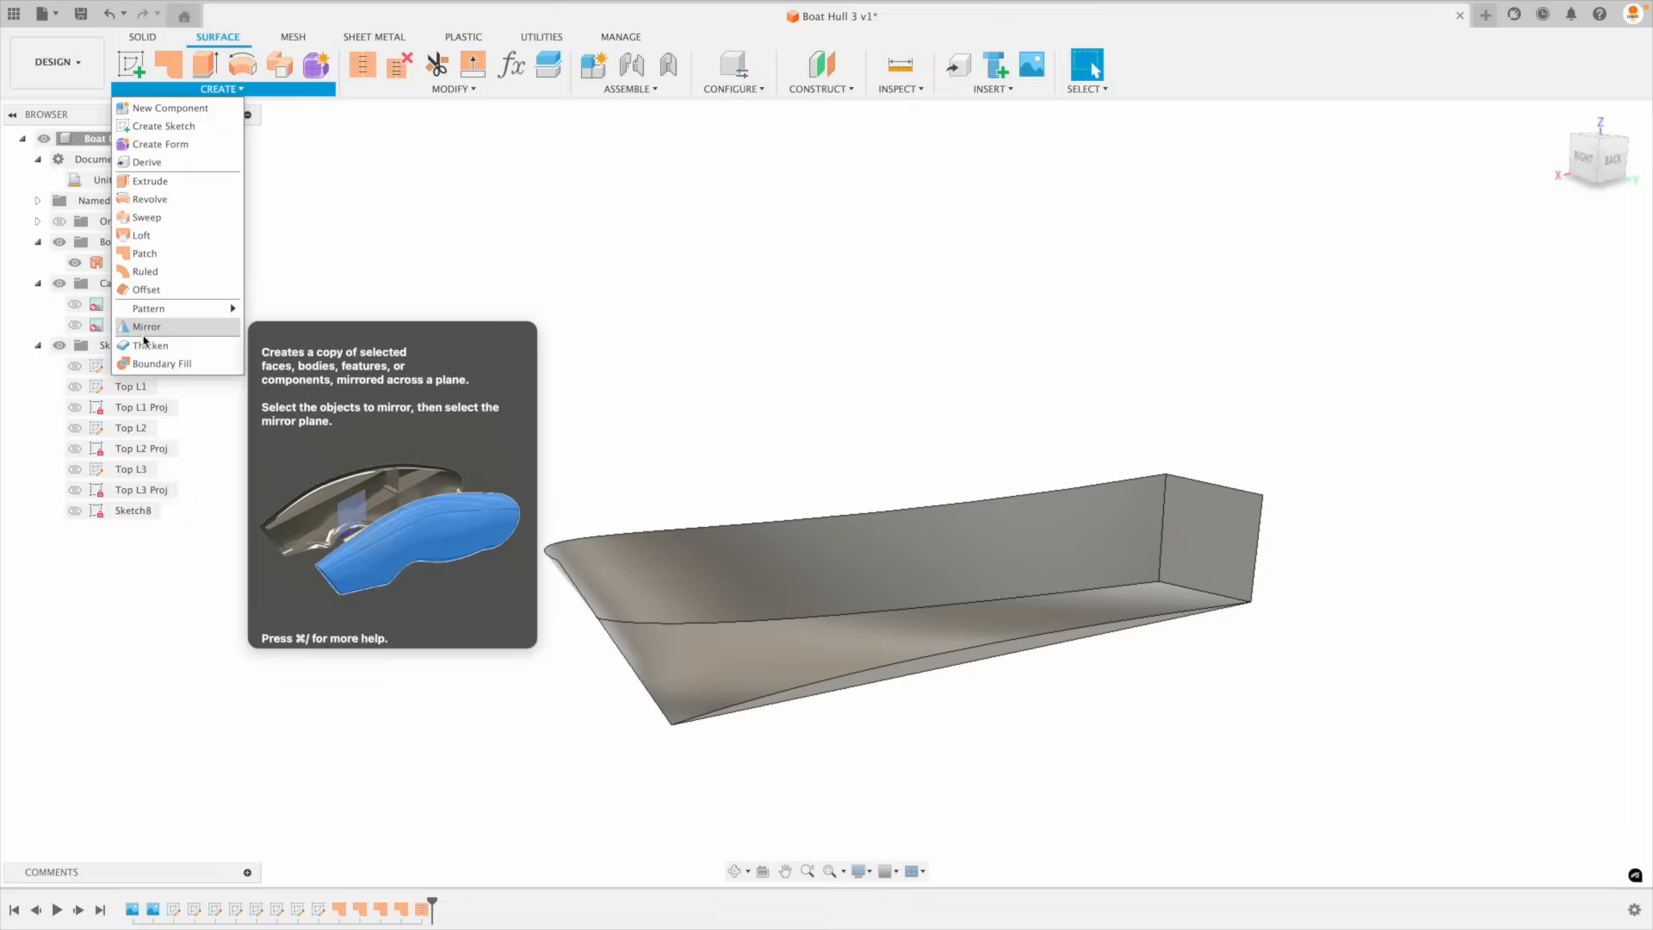
left_click(130, 277)
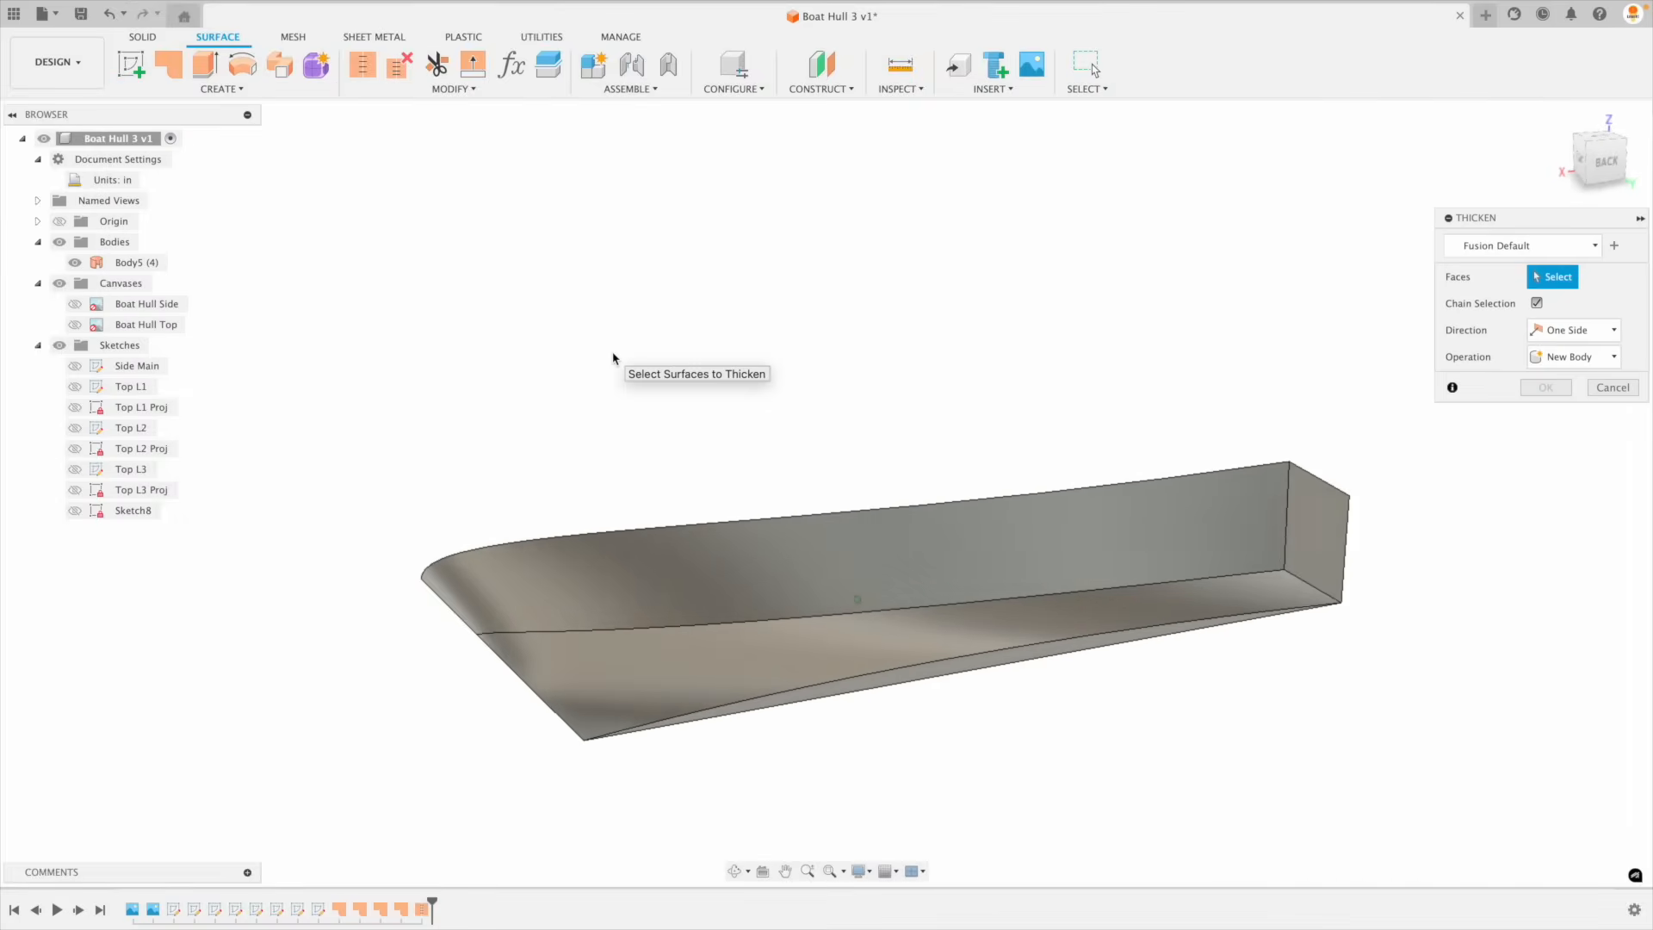
left_click(668, 594)
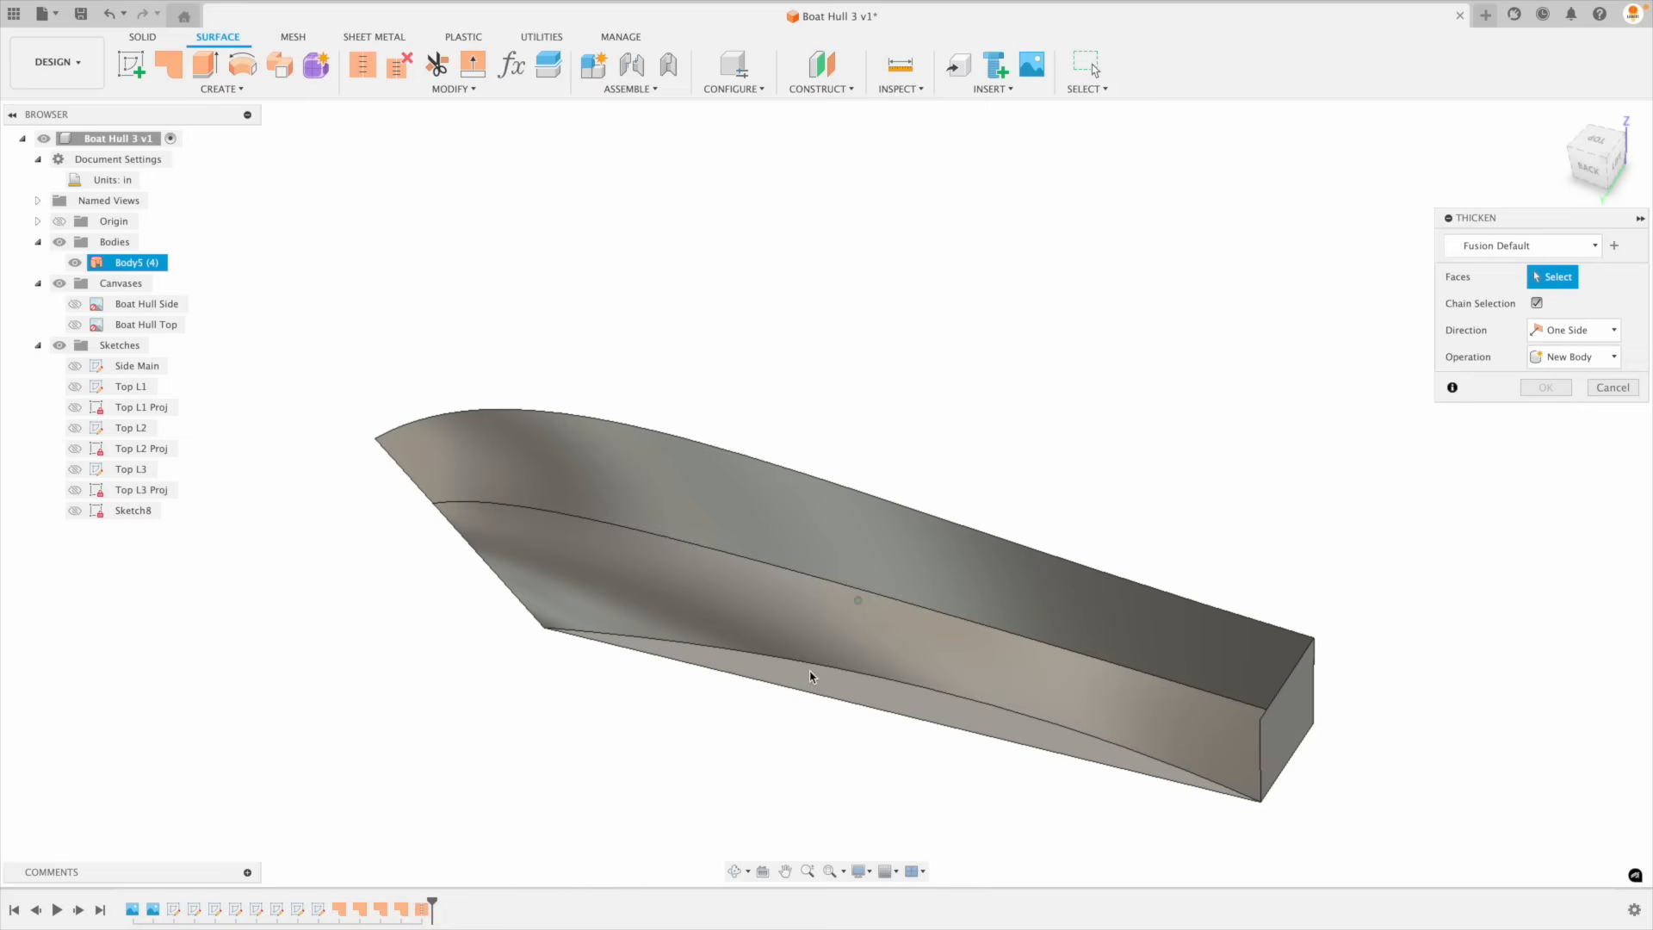
left_click(804, 663)
left_click(784, 552)
mouse_move(808, 741)
middle_mouse_down("shift")
mouse_move(749, 531)
mouse_move(738, 565)
mouse_move(1263, 605)
mouse_move(1356, 594)
middle_mouse_up("shift")
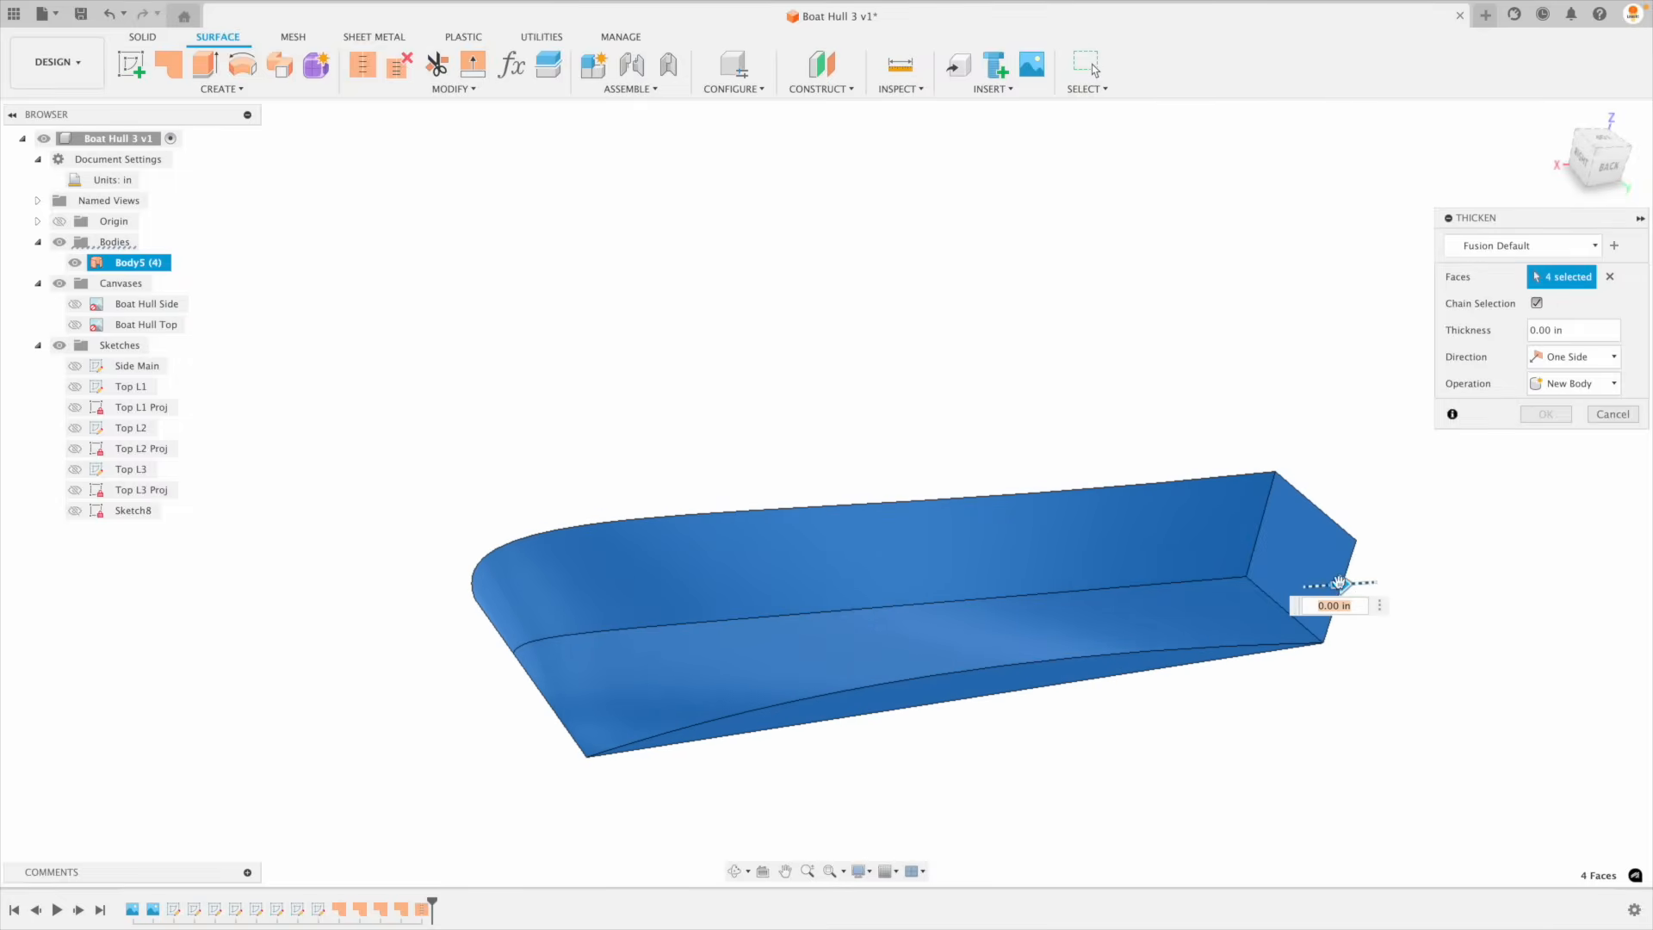
left_click_drag(1333, 586, 1320, 587)
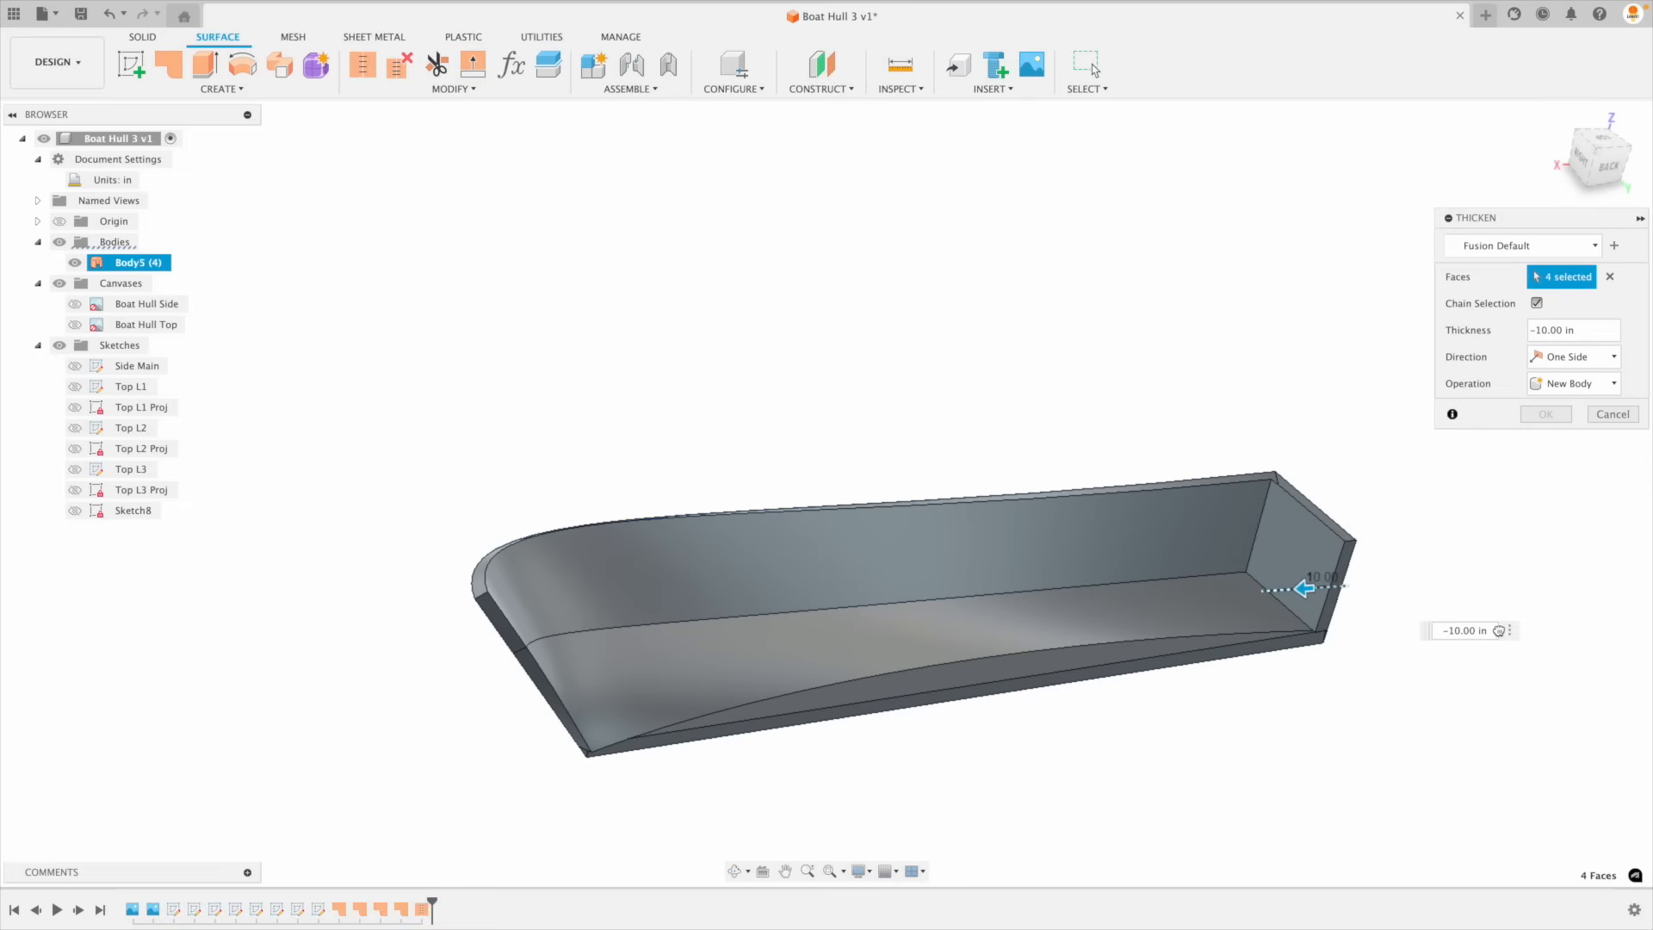
left_click(1498, 633)
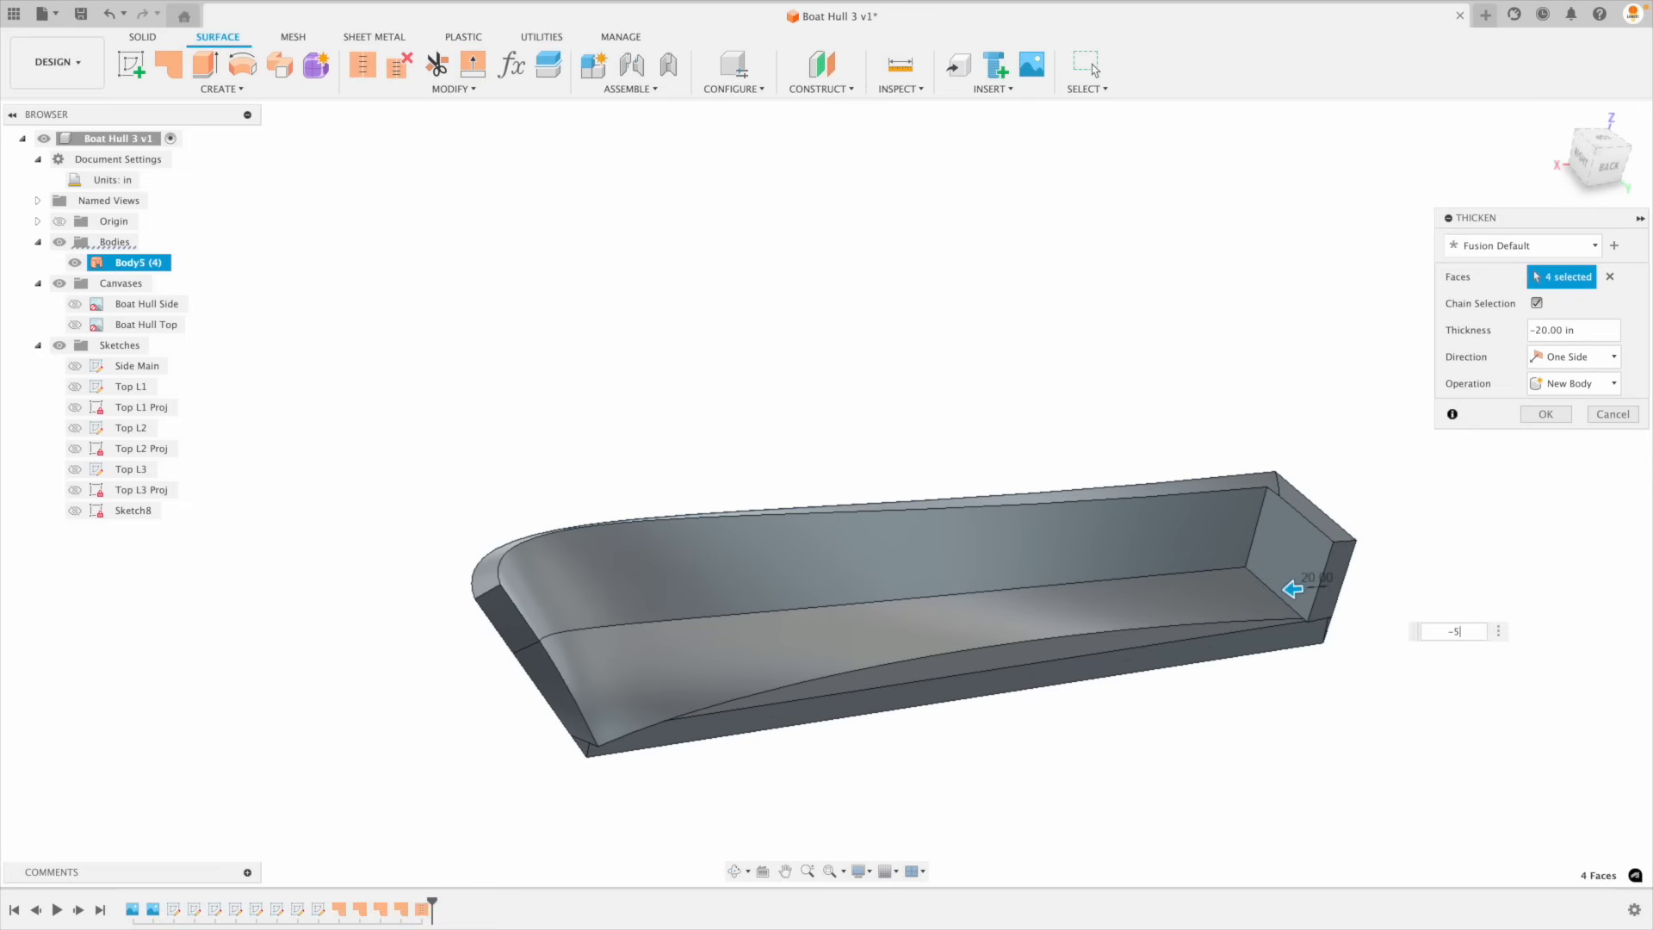
Step: Examine the thickened wall's edge along the bow and centreline, and leave Thicken without applying it
middle_click_drag(1510, 510, 813, 676, "shift")
scroll(1483, 517, "up", 3)
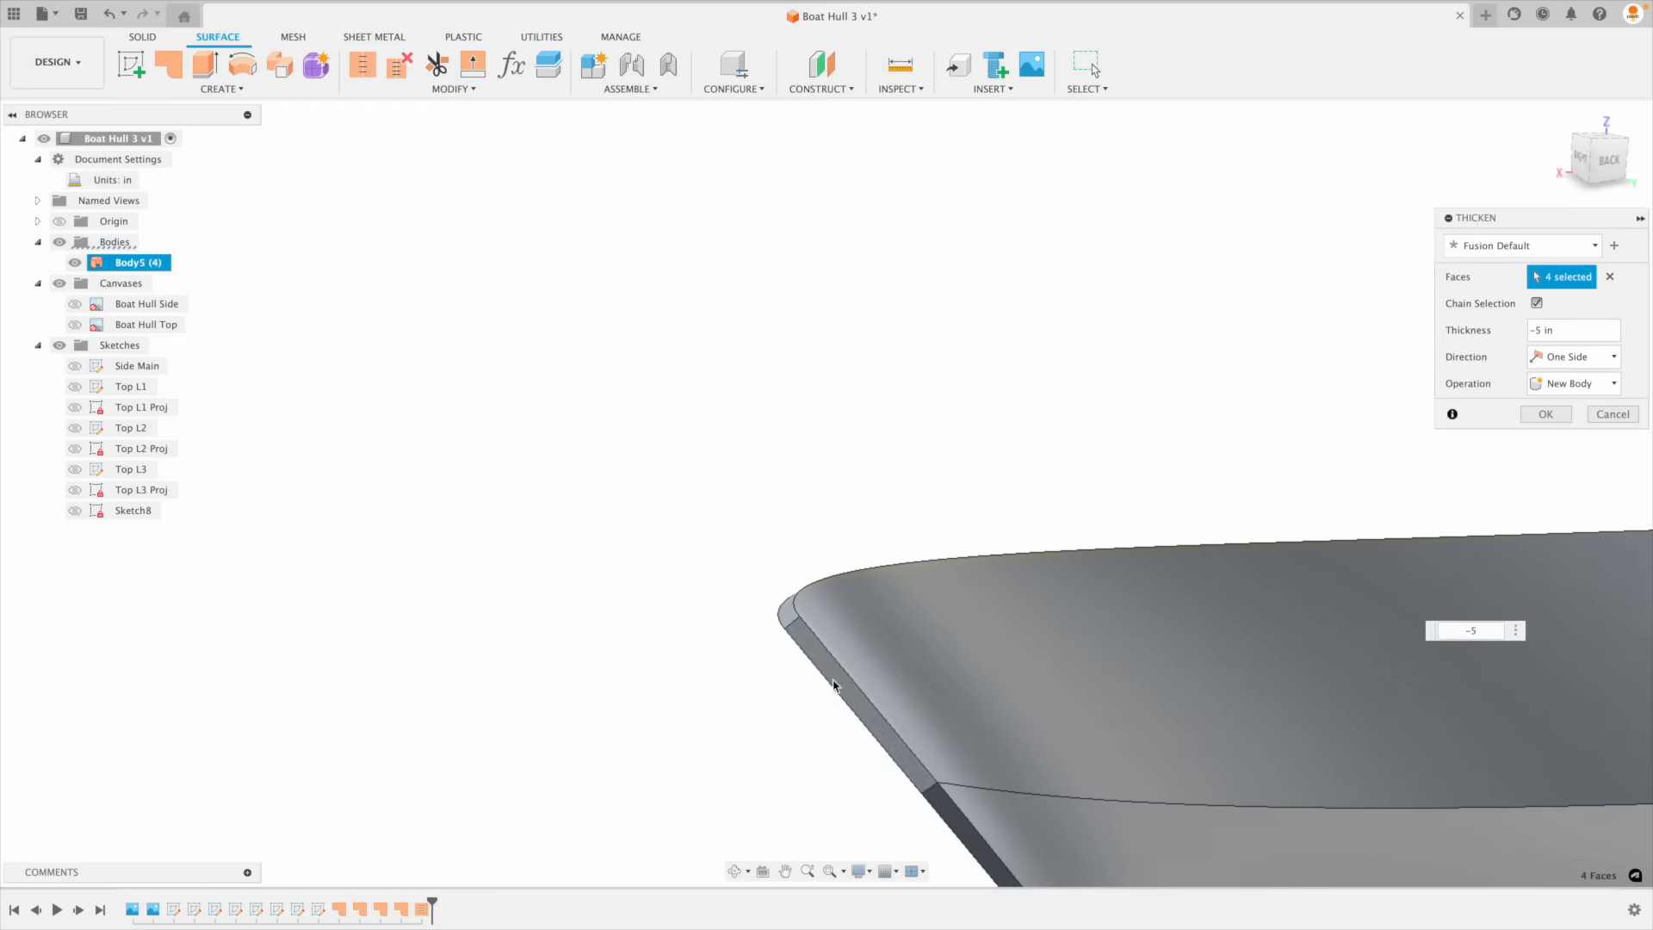
mouse_move(774, 695)
middle_mouse_down("shift")
mouse_move(624, 690)
mouse_move(590, 660)
mouse_move(741, 638)
mouse_move(1004, 668)
mouse_move(1236, 661)
mouse_move(1047, 586)
mouse_move(723, 609)
mouse_move(900, 649)
mouse_move(893, 664)
mouse_move(1004, 664)
mouse_move(1066, 583)
mouse_move(1022, 664)
mouse_move(813, 523)
middle_mouse_up("shift")
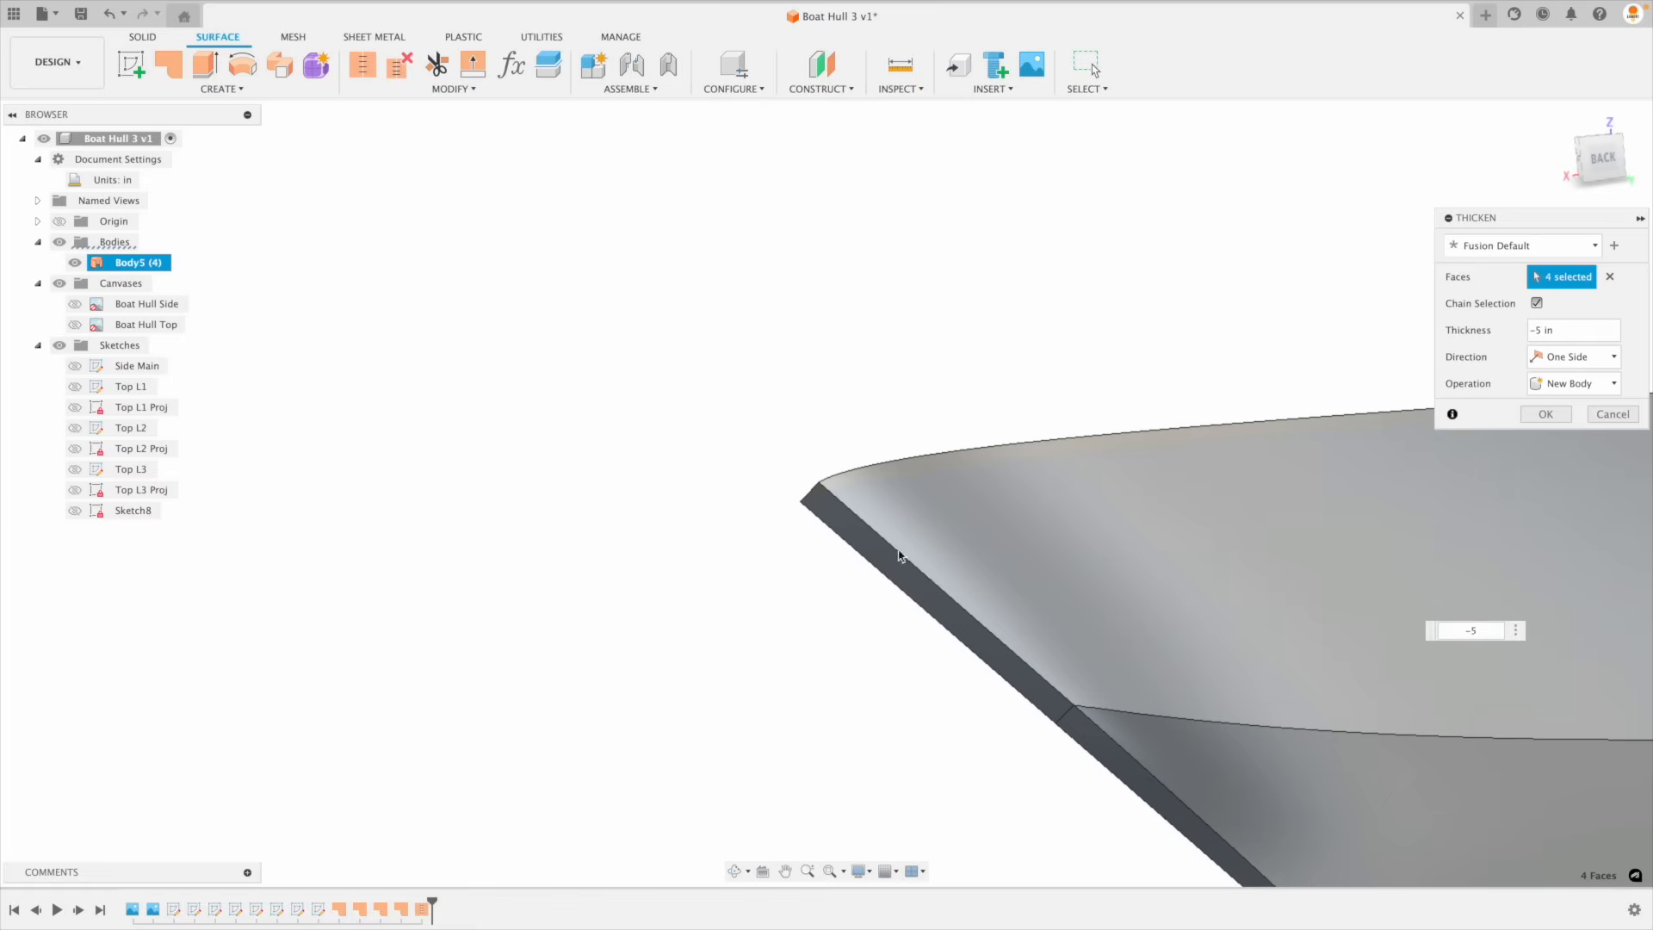
middle_click_drag(952, 554, 944, 598, "shift")
scroll(944, 597, "down", 5)
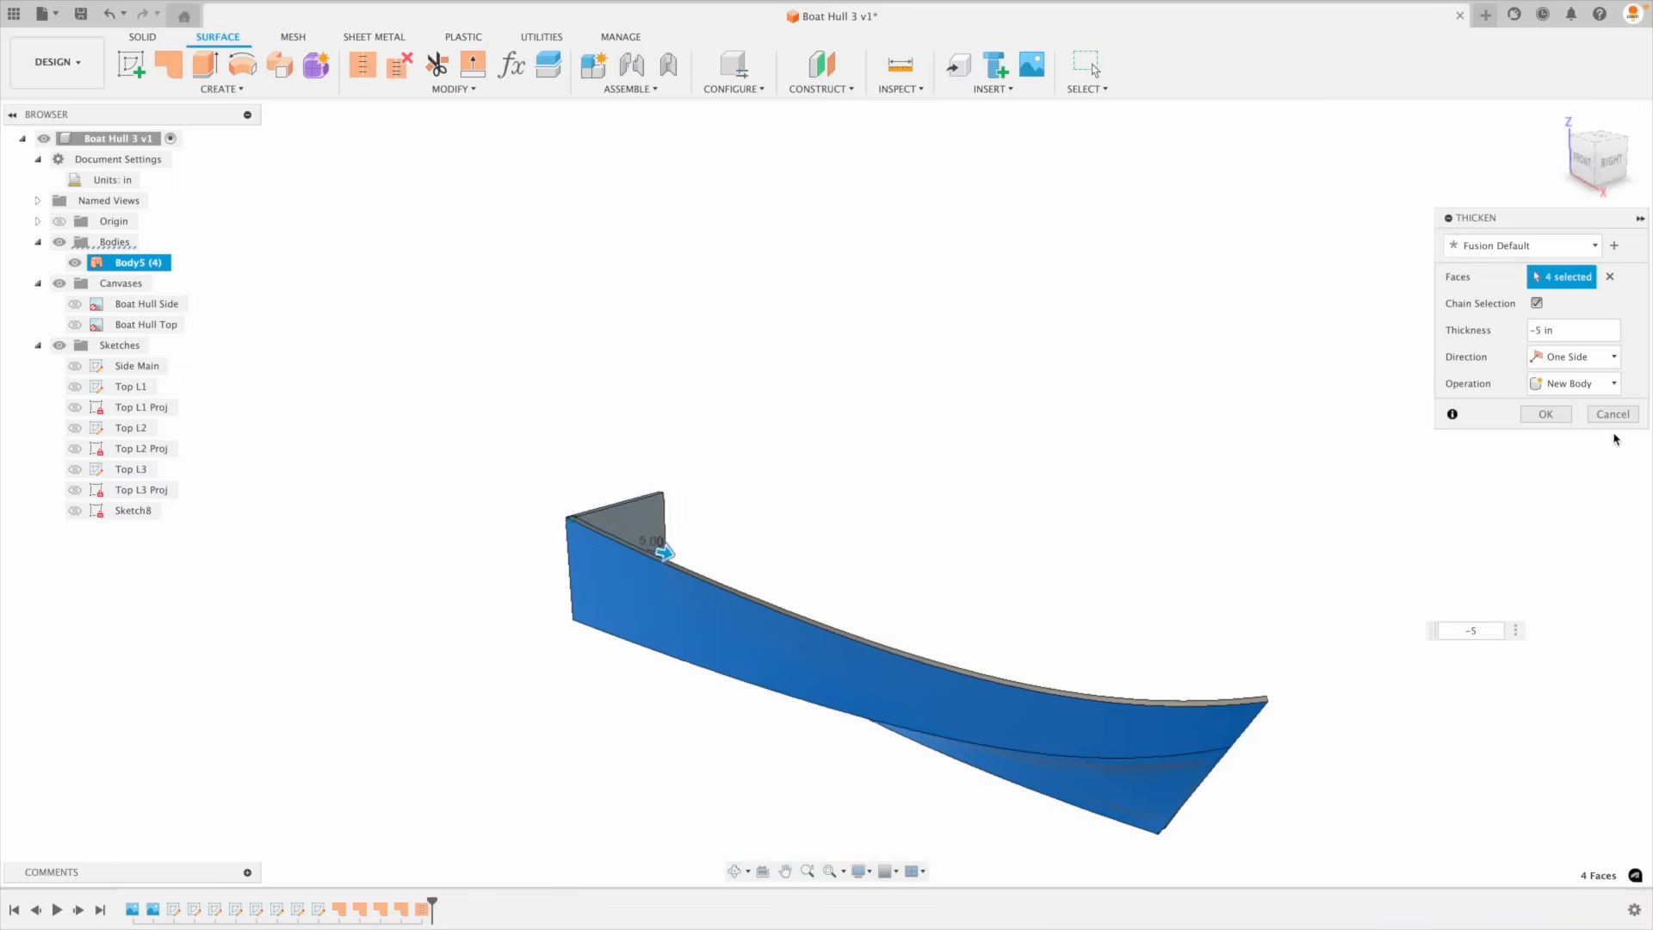
key("Return")
middle_click_drag(1616, 441, 422, 911, "shift")
Step: Delete the Stitch feature to separate the hull into its four surface bodies
left_click(422, 911)
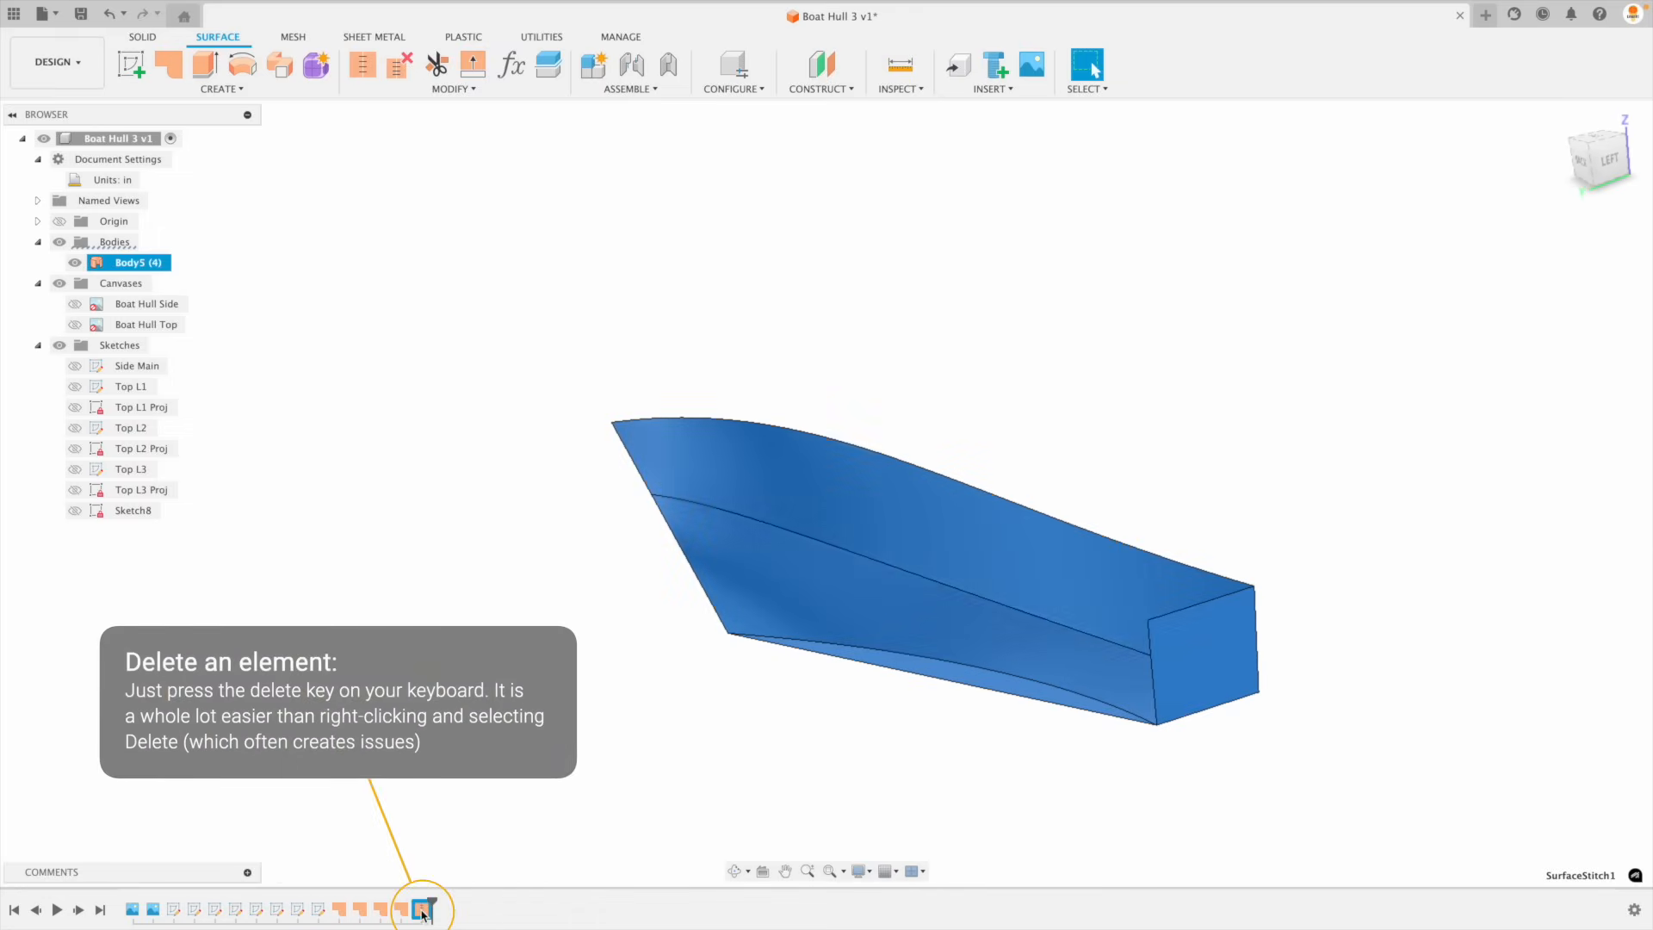
key("Delete")
middle_click_drag(421, 905, 495, 822, "shift")
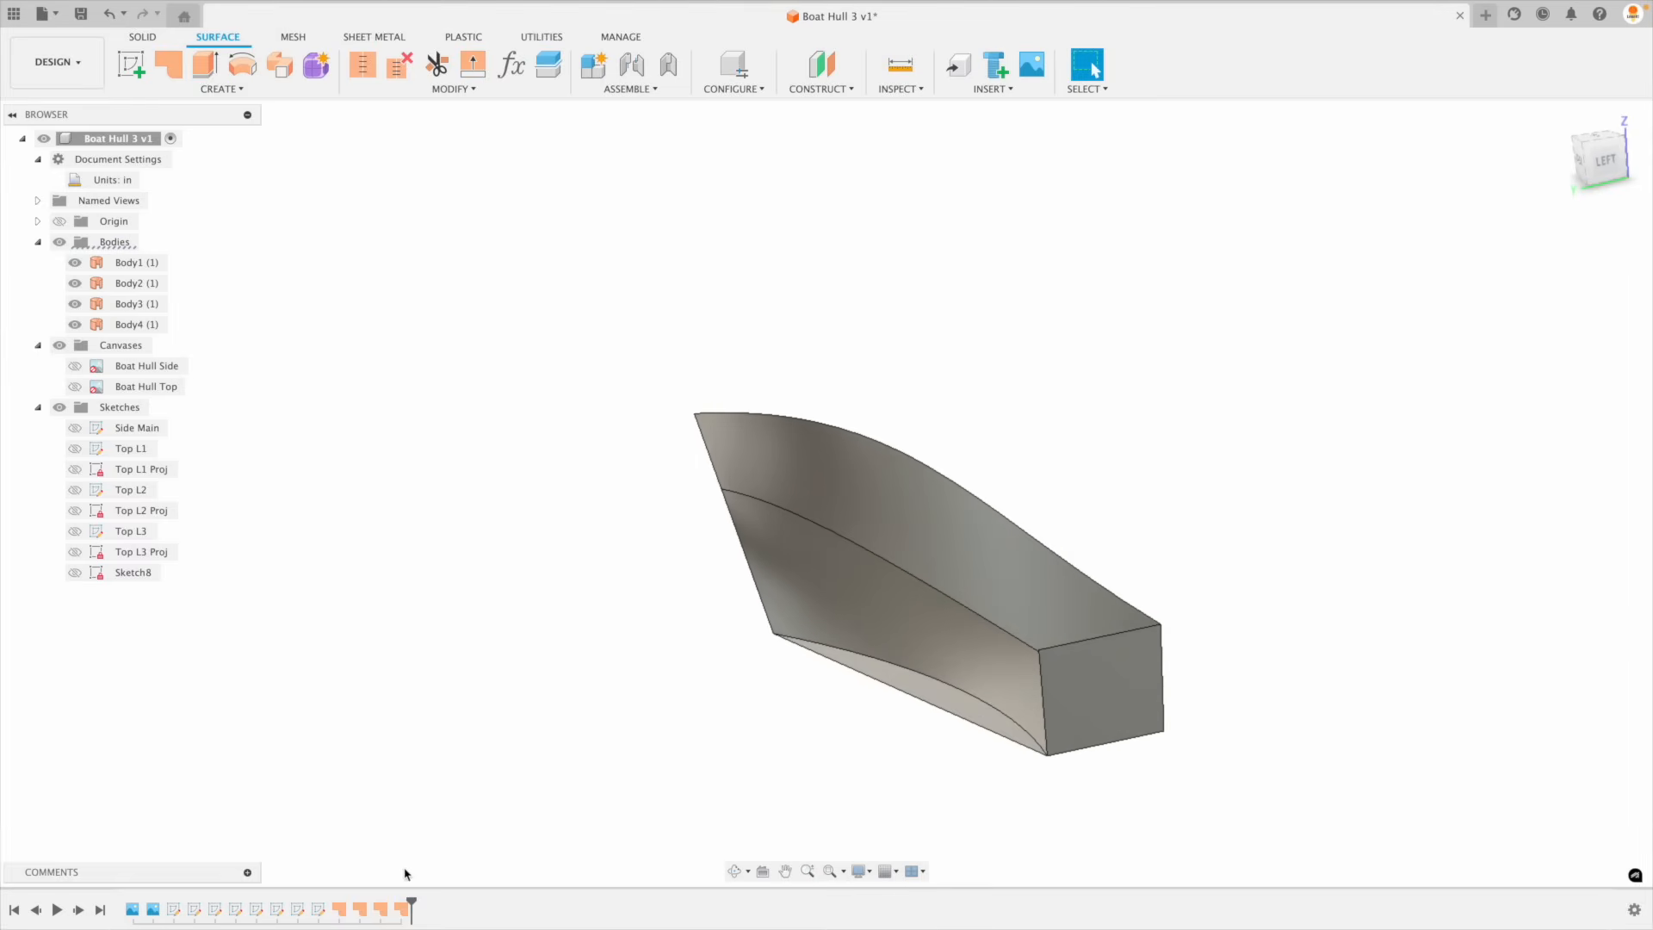
Step: Show the Side Main sketch alongside the four hull surfaces
middle_click_drag(1097, 699, 1099, 701, "shift")
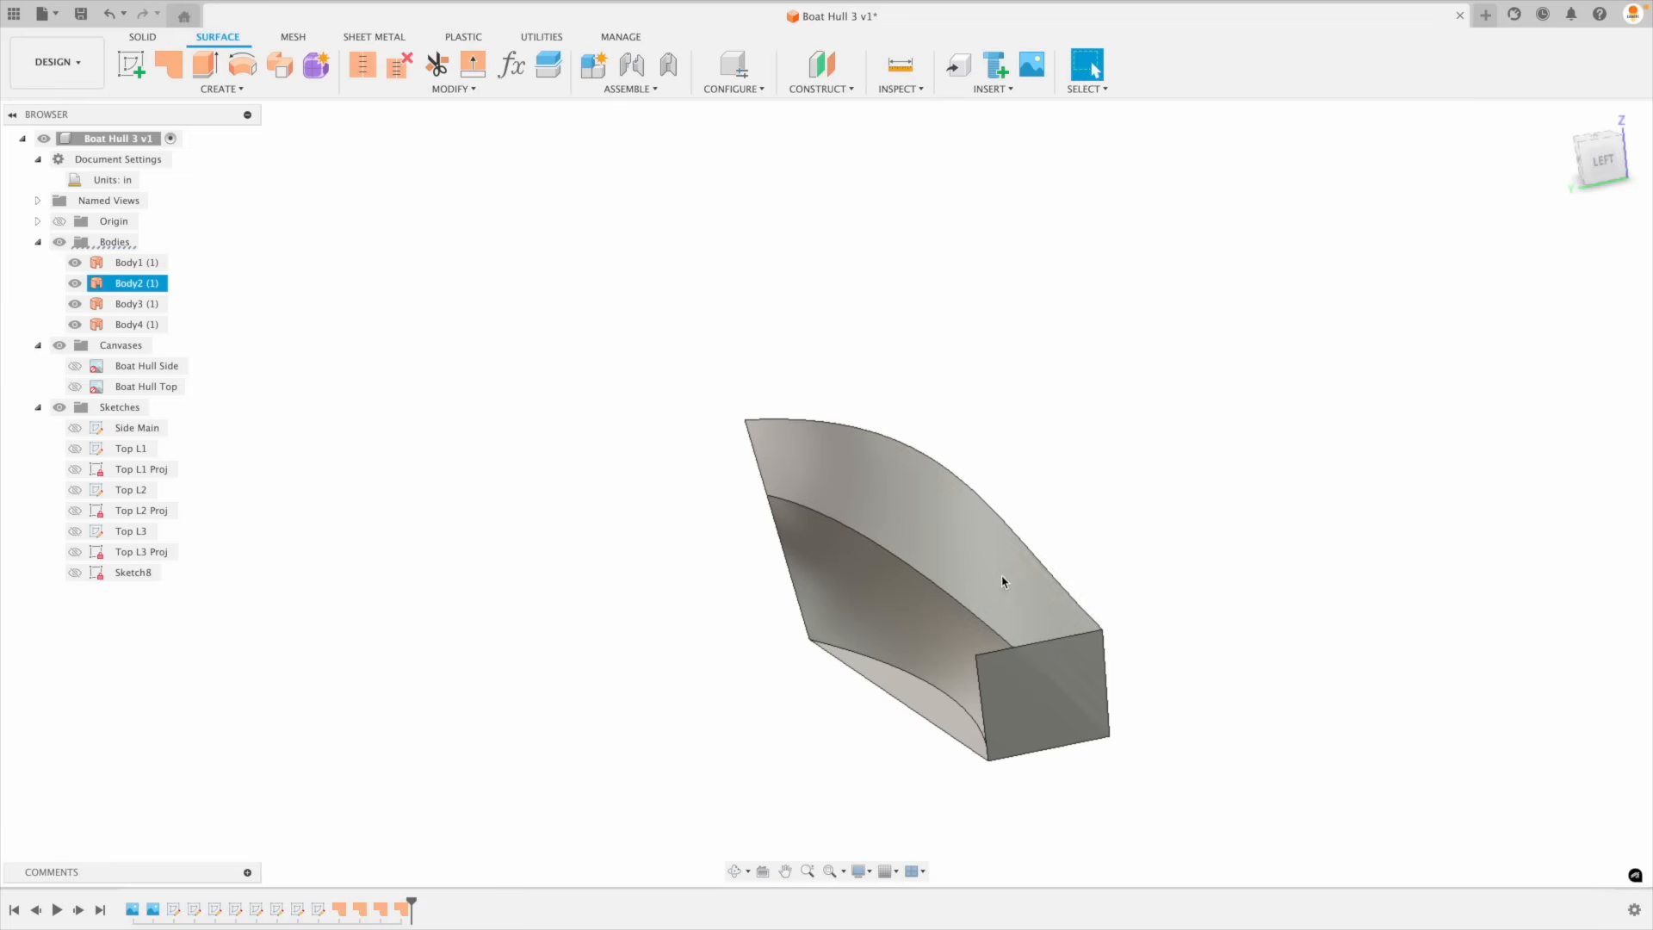
middle_click_drag(1148, 576, 1139, 686, "shift")
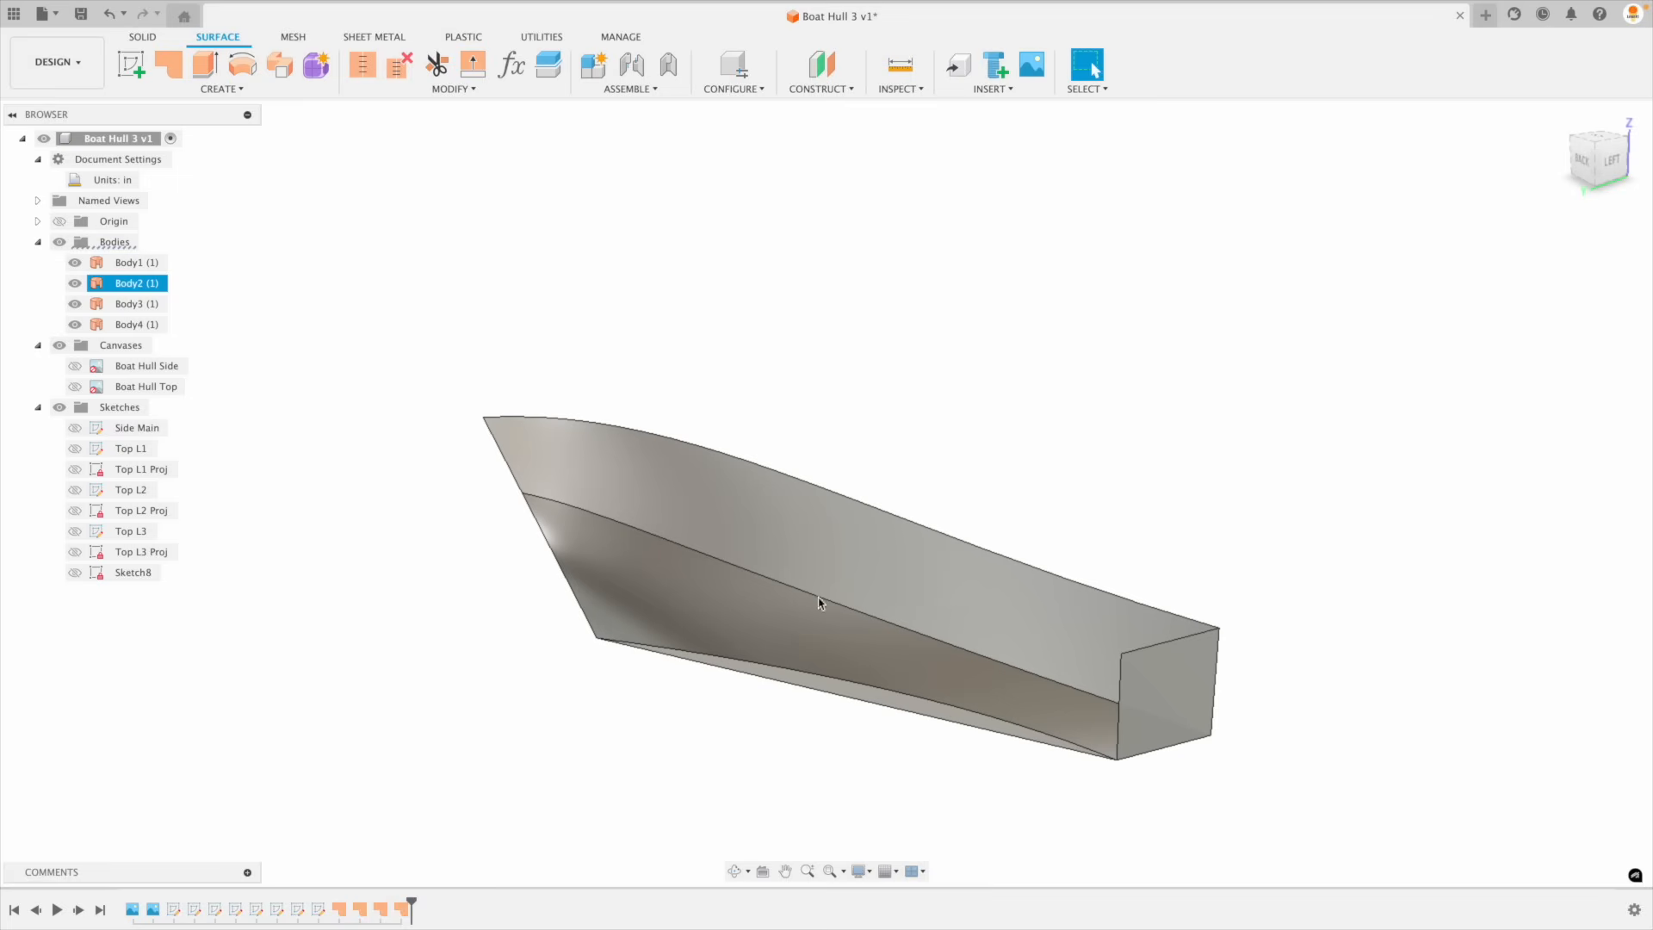
middle_click_drag(391, 581, 285, 543, "shift")
left_click(78, 429)
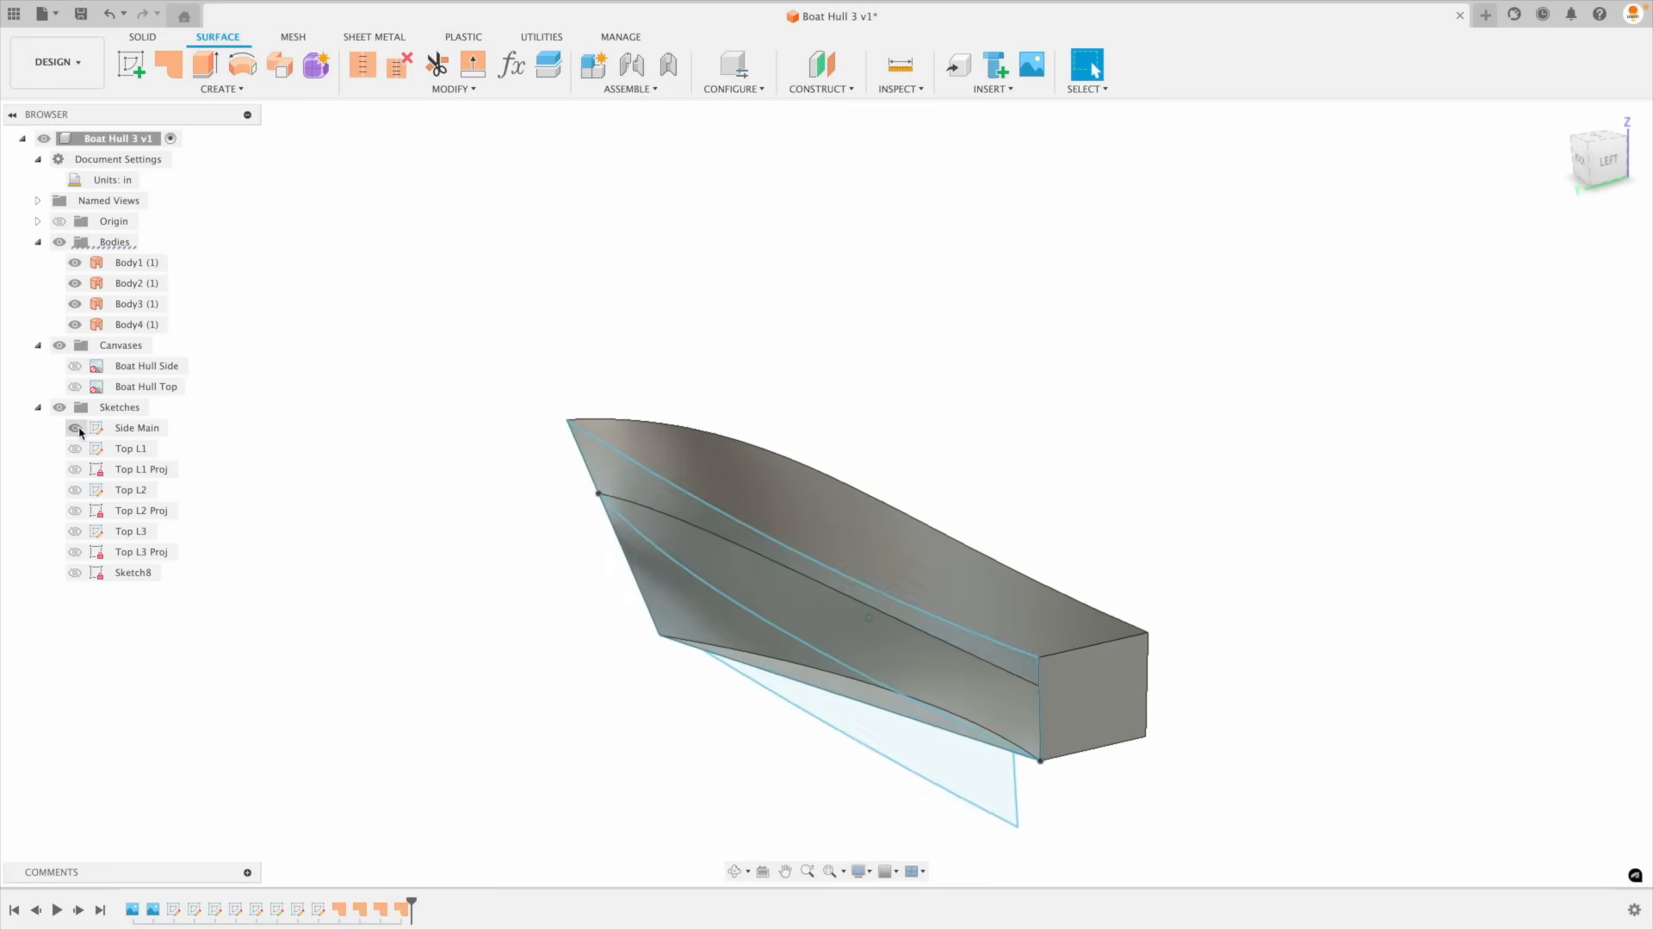
middle_click_drag(339, 578, 259, 275, "shift")
left_click(168, 67)
mouse_move(387, 527)
middle_mouse_down("shift")
mouse_move(483, 694)
mouse_move(546, 745)
mouse_move(667, 780)
mouse_move(804, 749)
middle_mouse_up("shift")
left_click(714, 777)
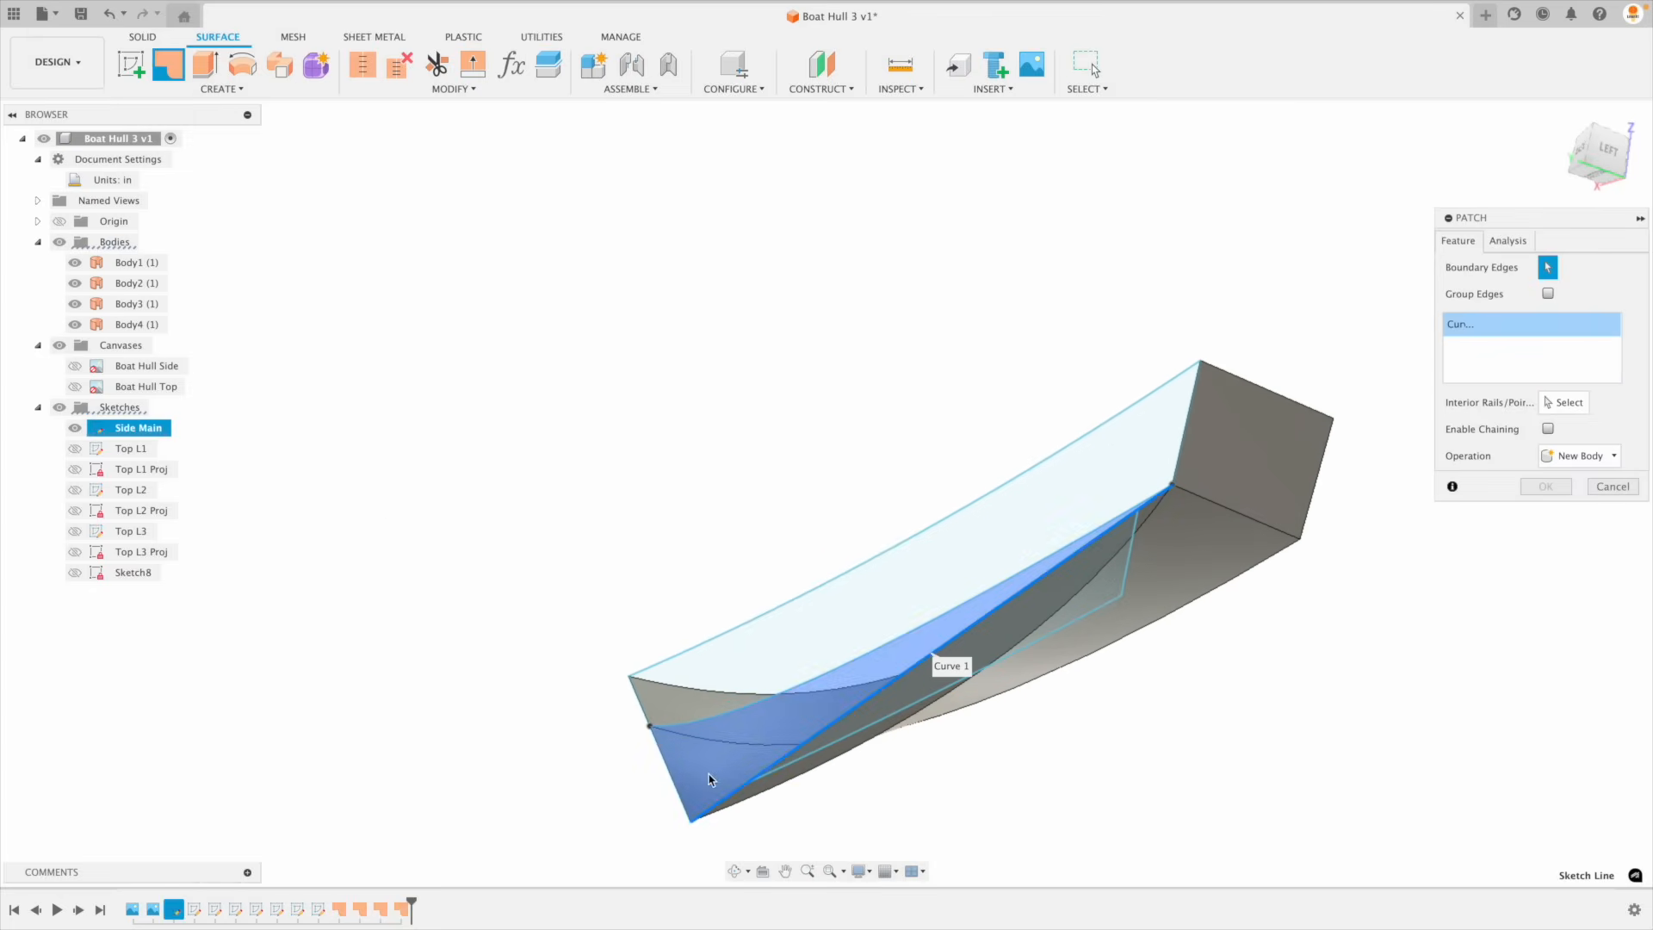
left_click(673, 780)
left_click(786, 697)
middle_click_drag(922, 804, 813, 667, "shift")
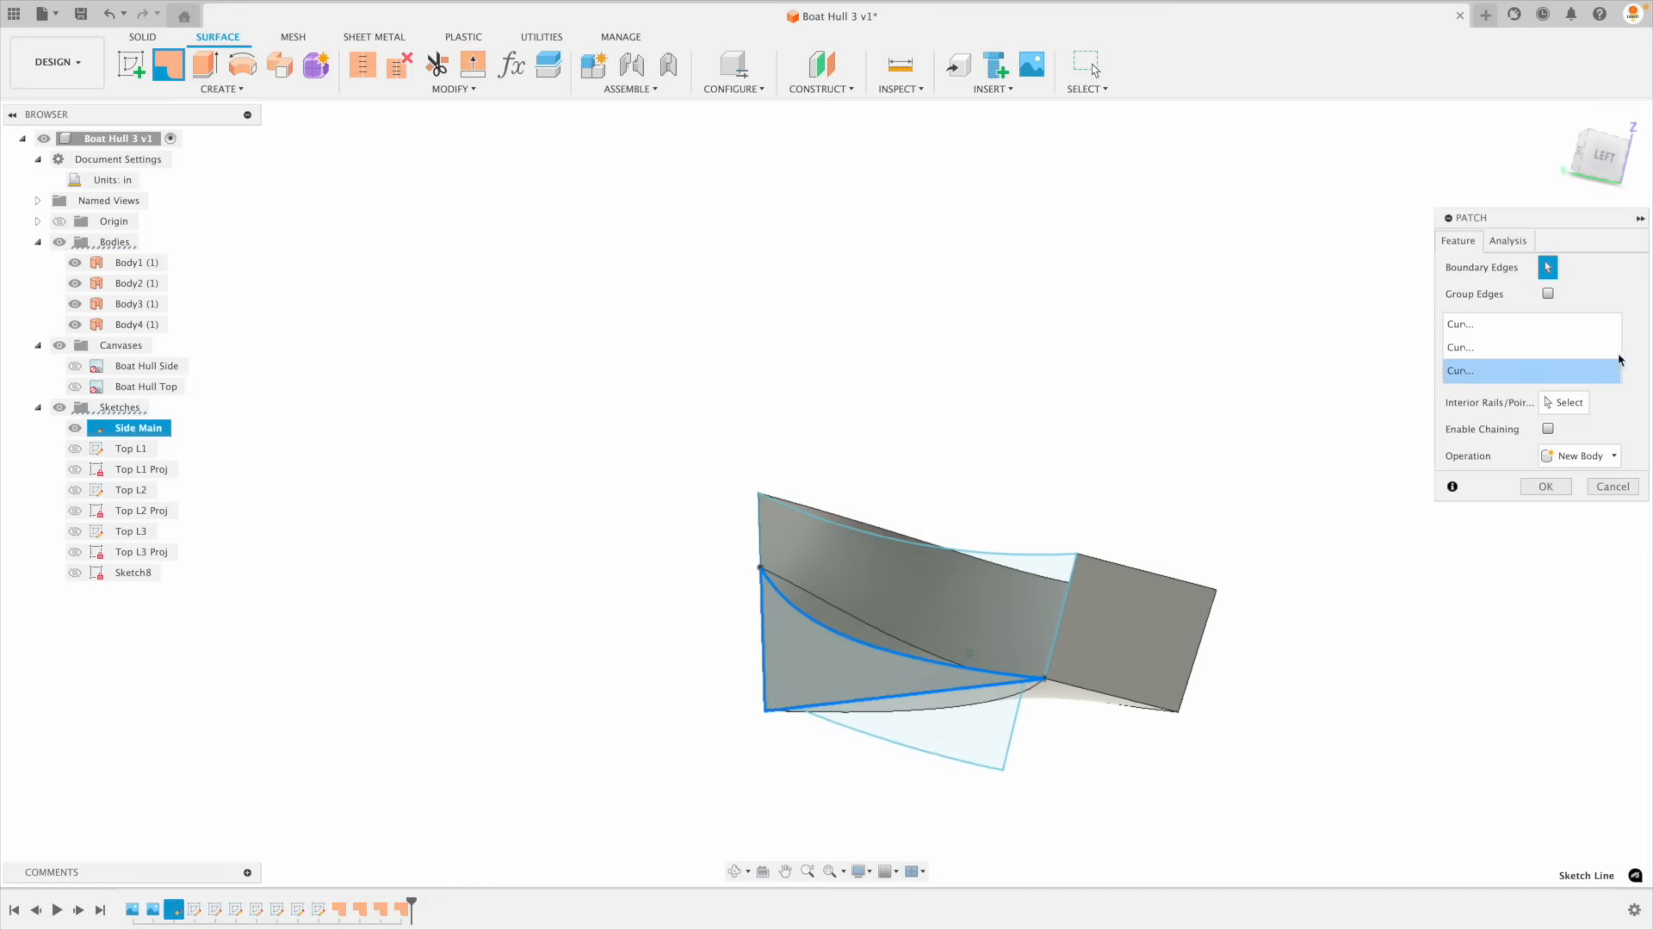
left_click(1600, 497)
Step: Patch the centreline side as a new body from the Side Main keel, bow, upper and stern curves, and hide that sketch
right_click(480, 598)
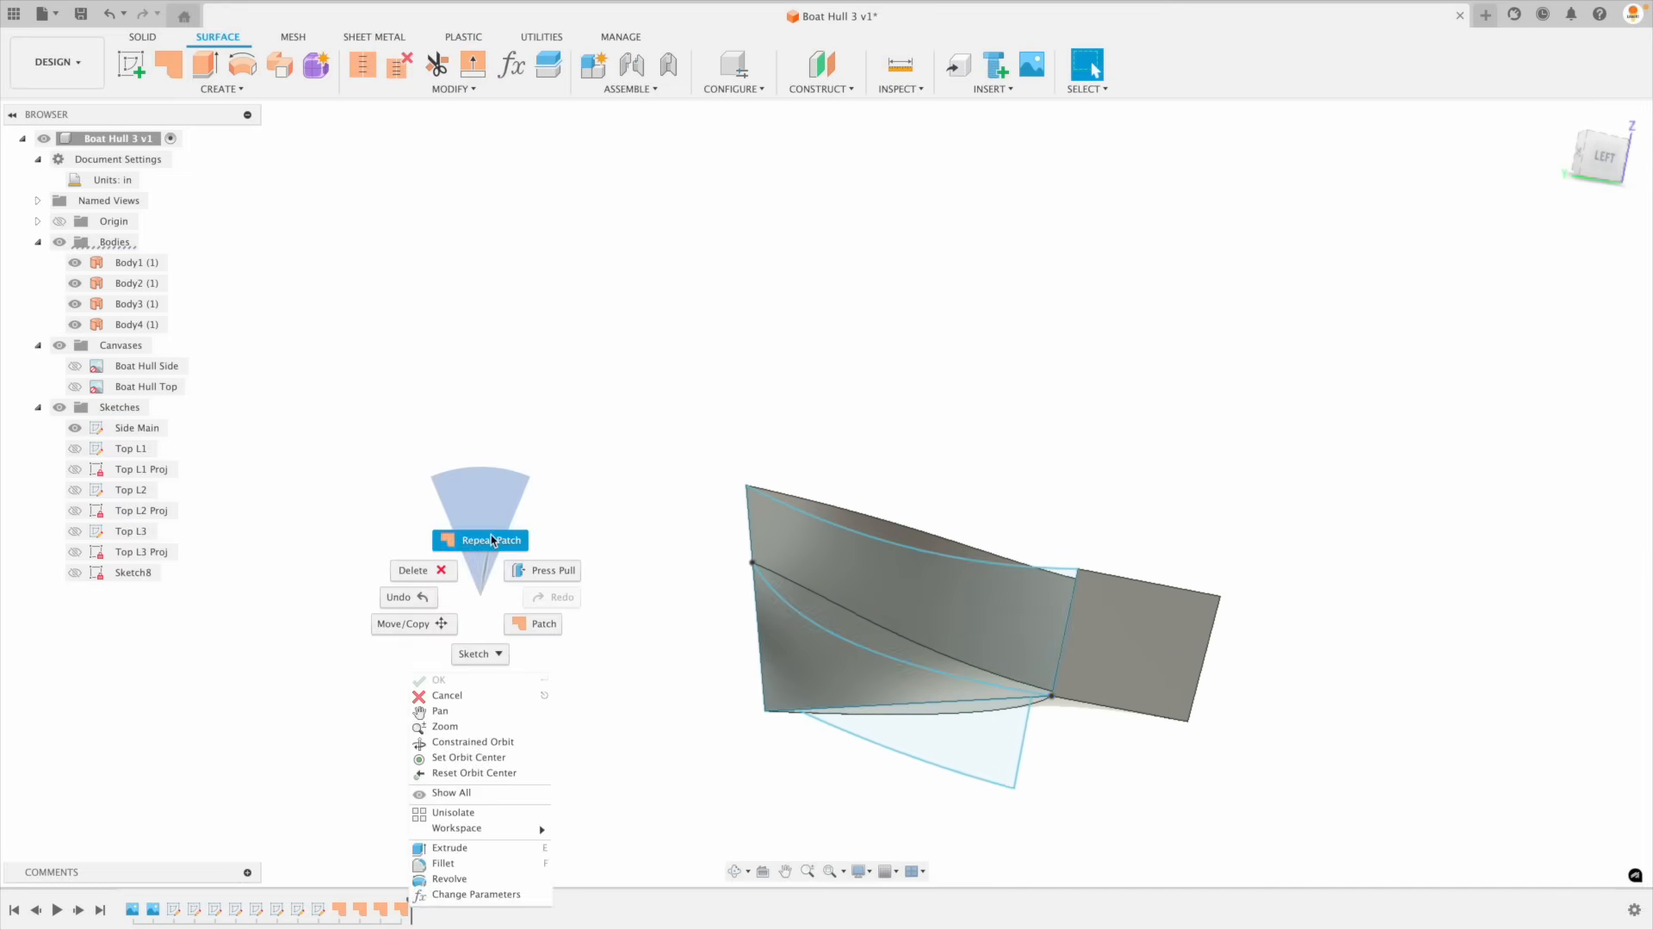
left_click(472, 541)
middle_click_drag(782, 709, 766, 689, "shift")
left_click(764, 687)
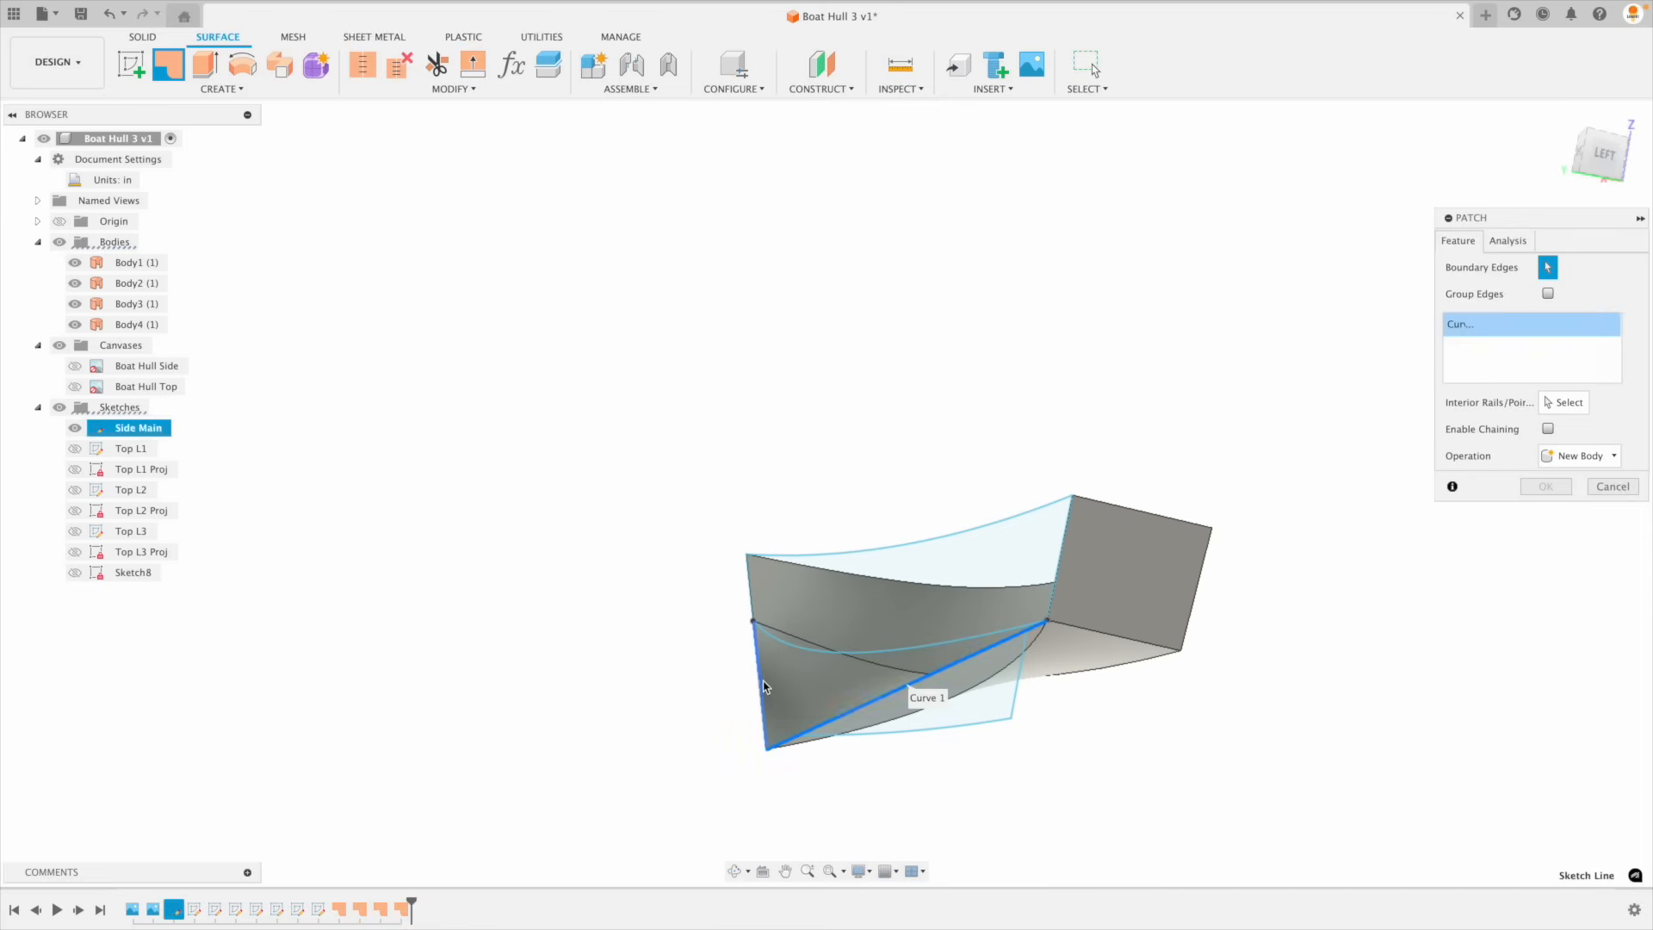
left_click(758, 660)
left_click(749, 592)
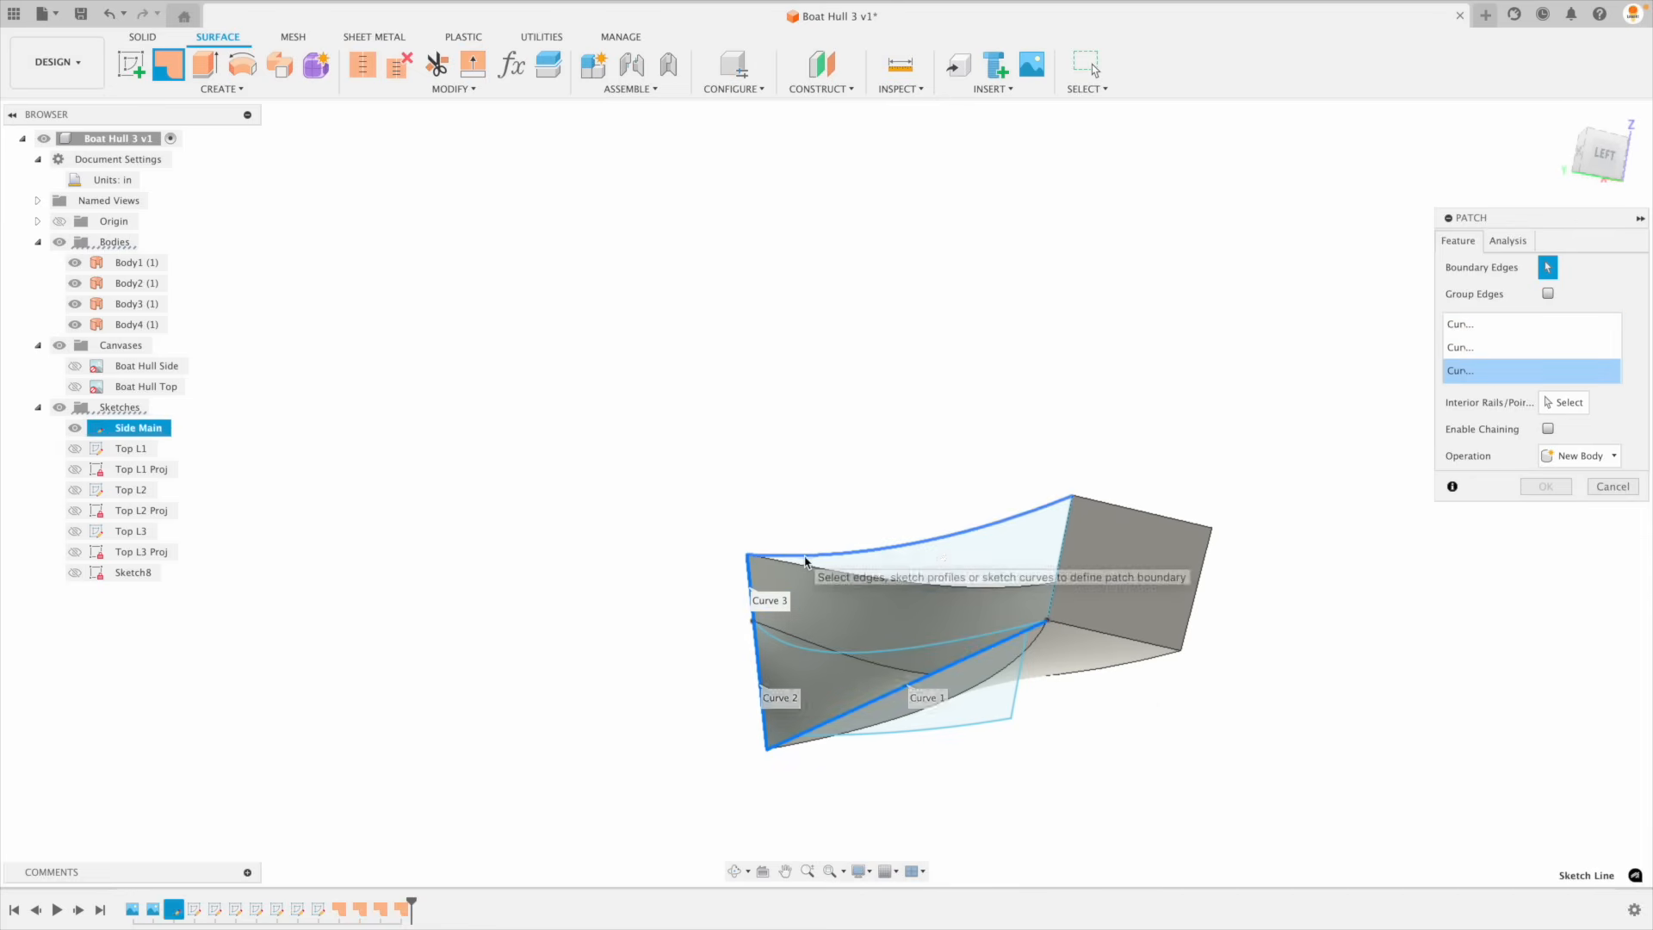
left_click(1016, 515)
left_click(1066, 552)
middle_click_drag(1091, 572, 1199, 763, "shift")
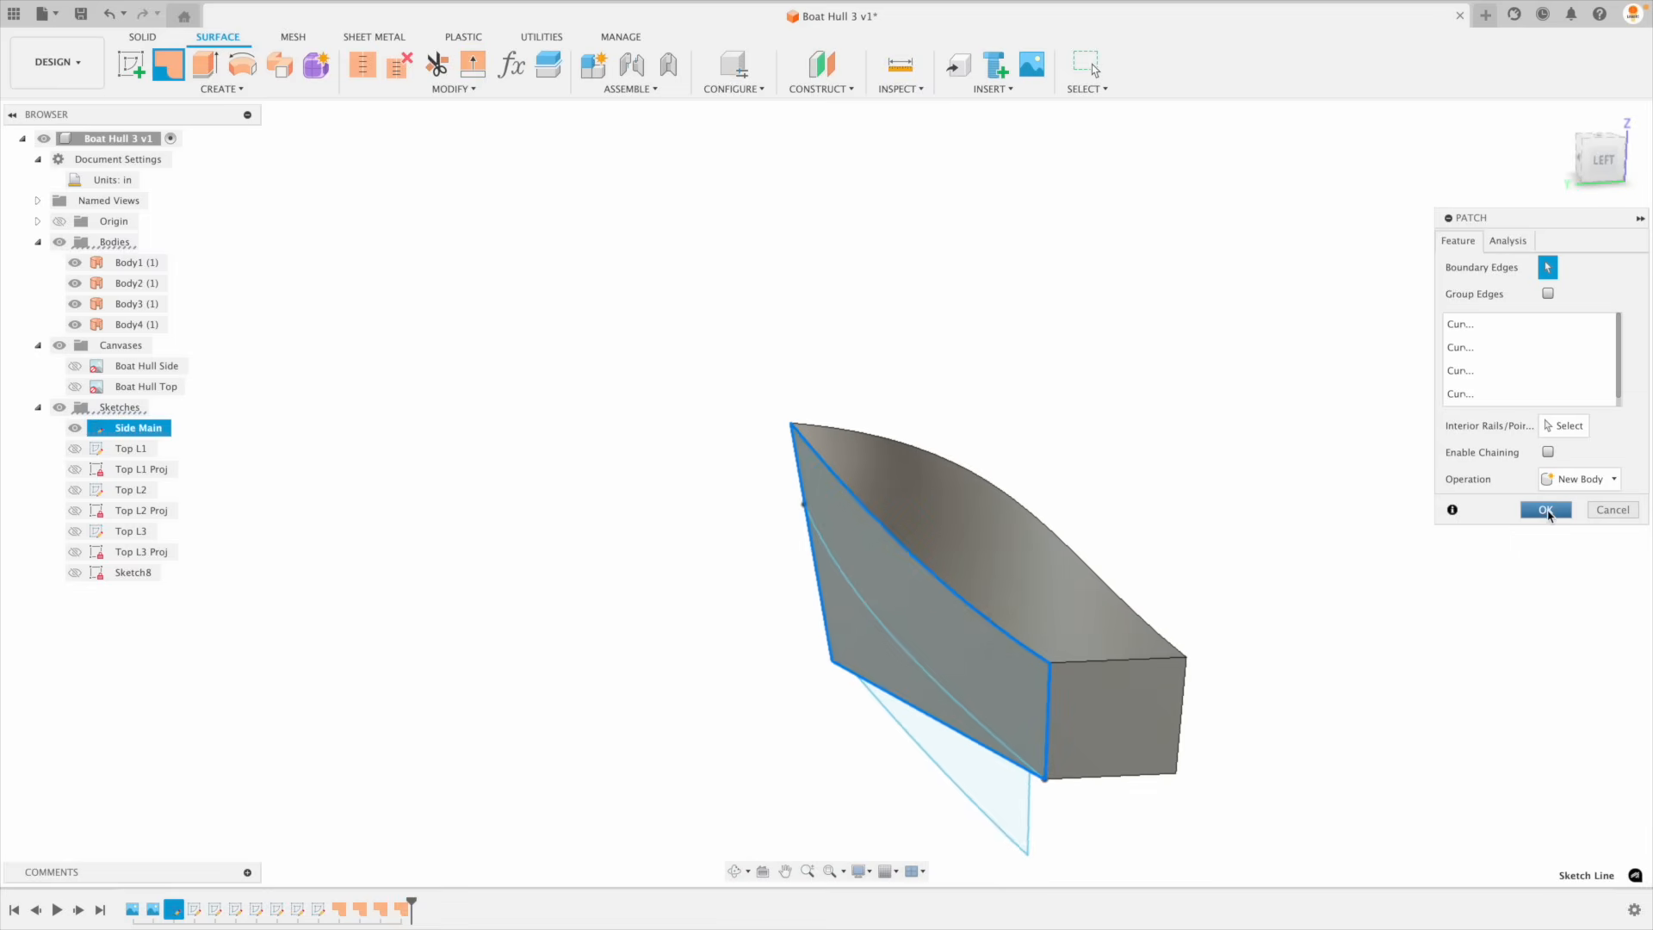
left_click(1545, 511)
left_click(75, 448)
Step: Patch the open deck as a new body using the outer side, transom and centreline upper edges
left_click(168, 66)
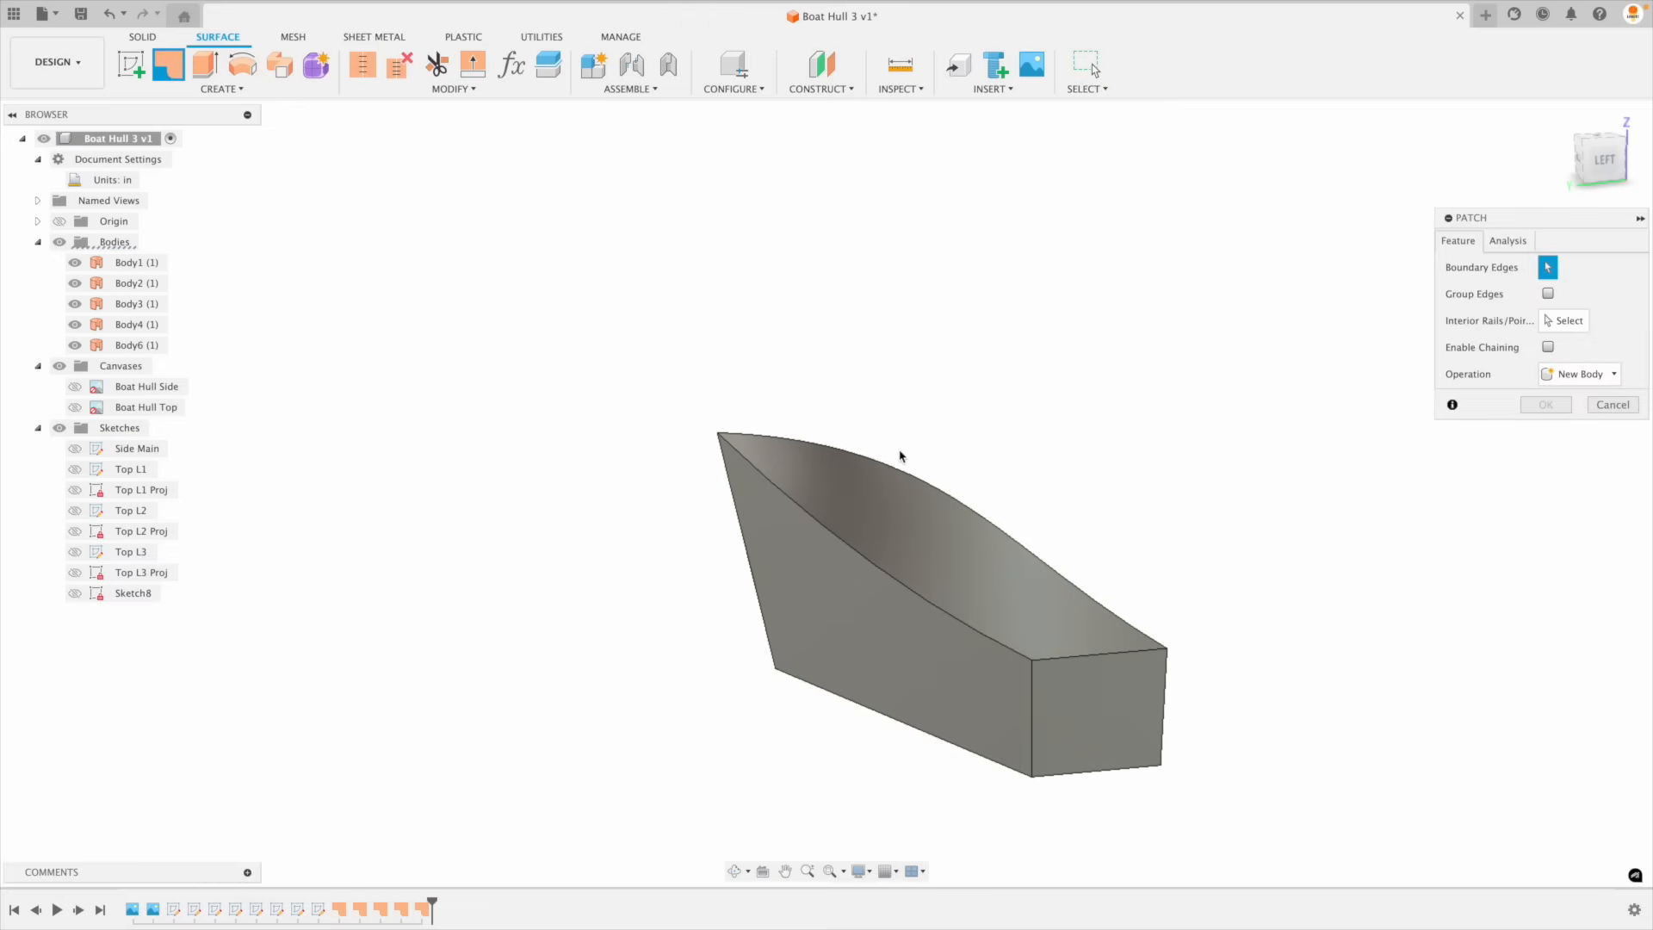
left_click(1026, 551)
left_click(1101, 662)
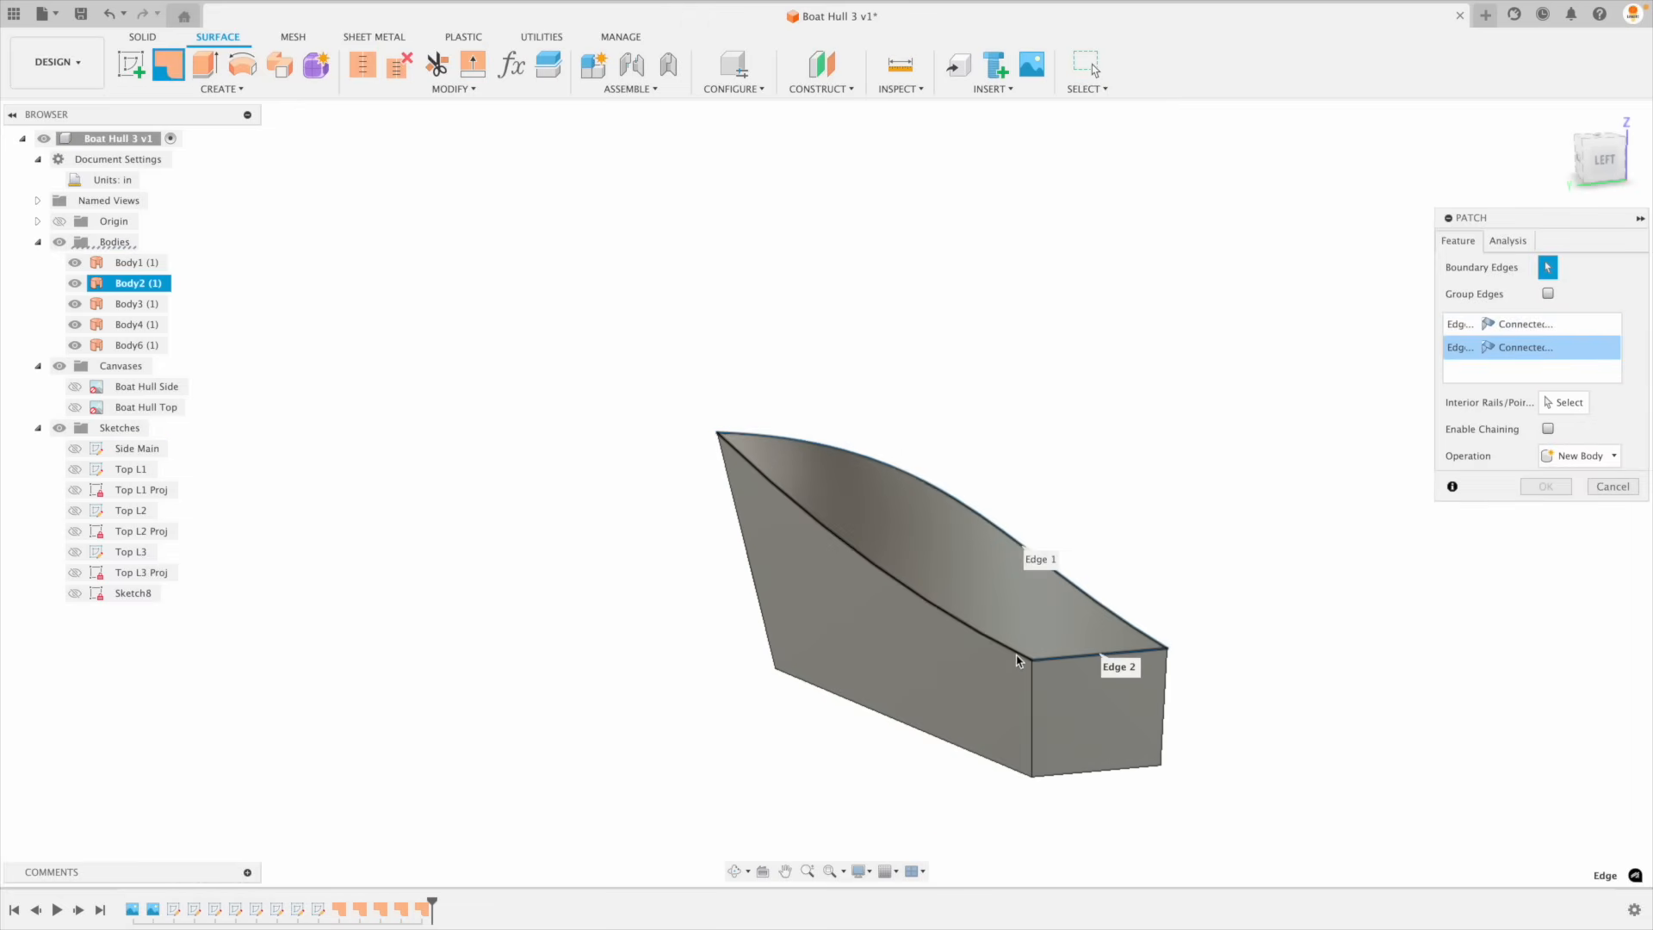
left_click(874, 564)
left_click(1546, 487)
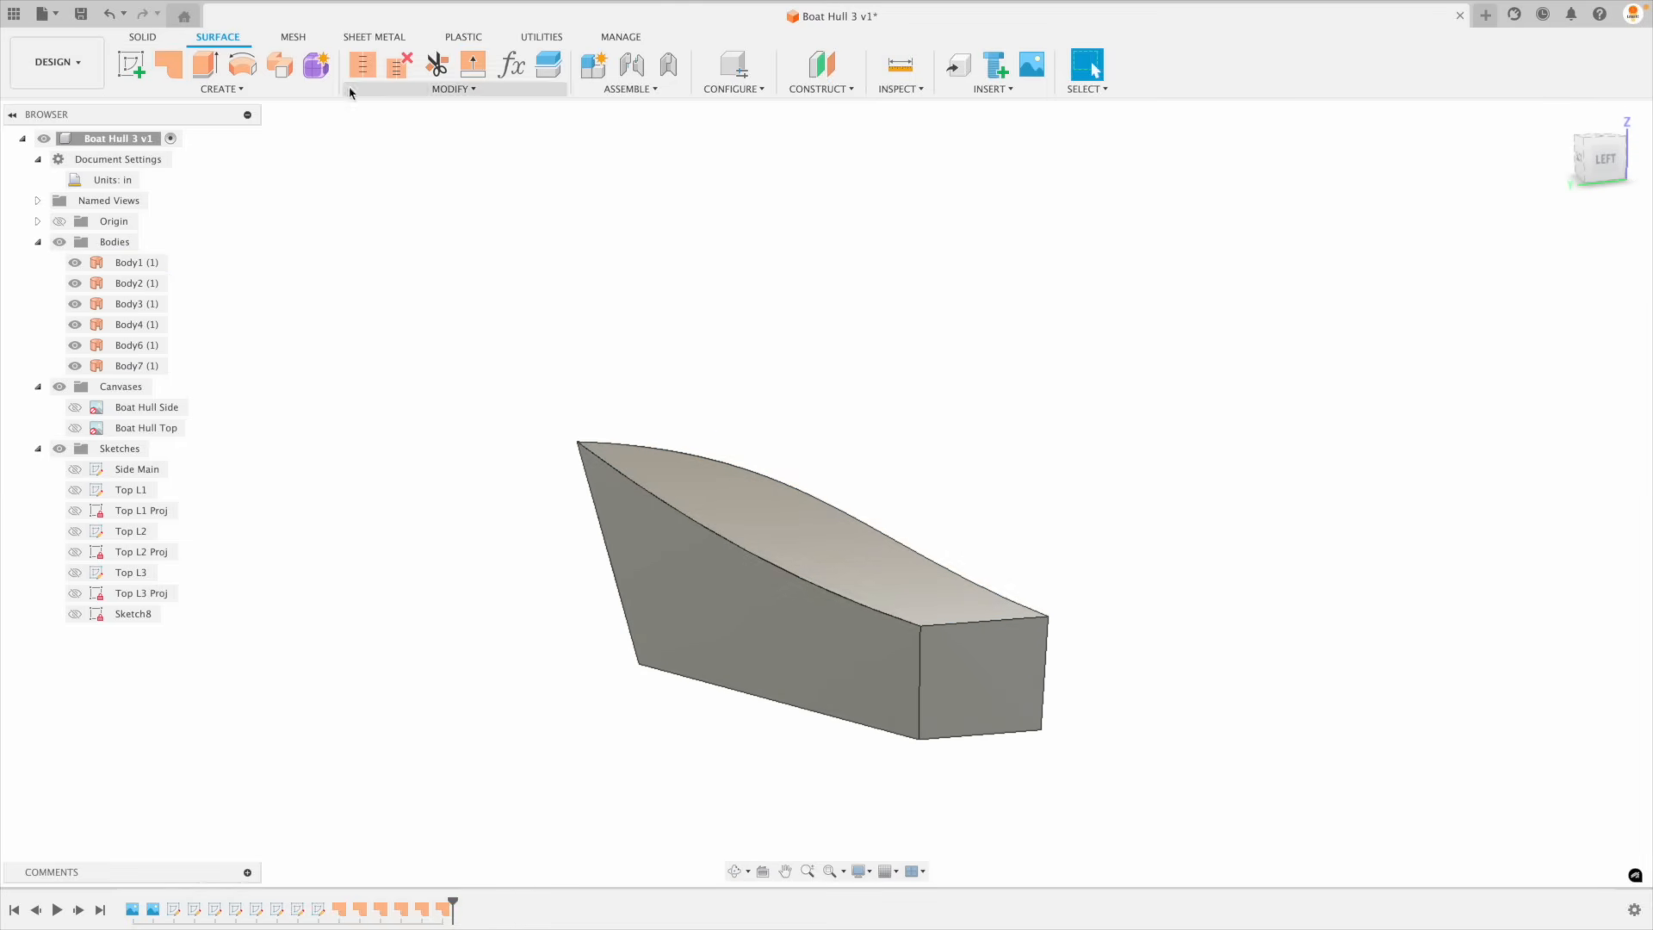
left_click(362, 65)
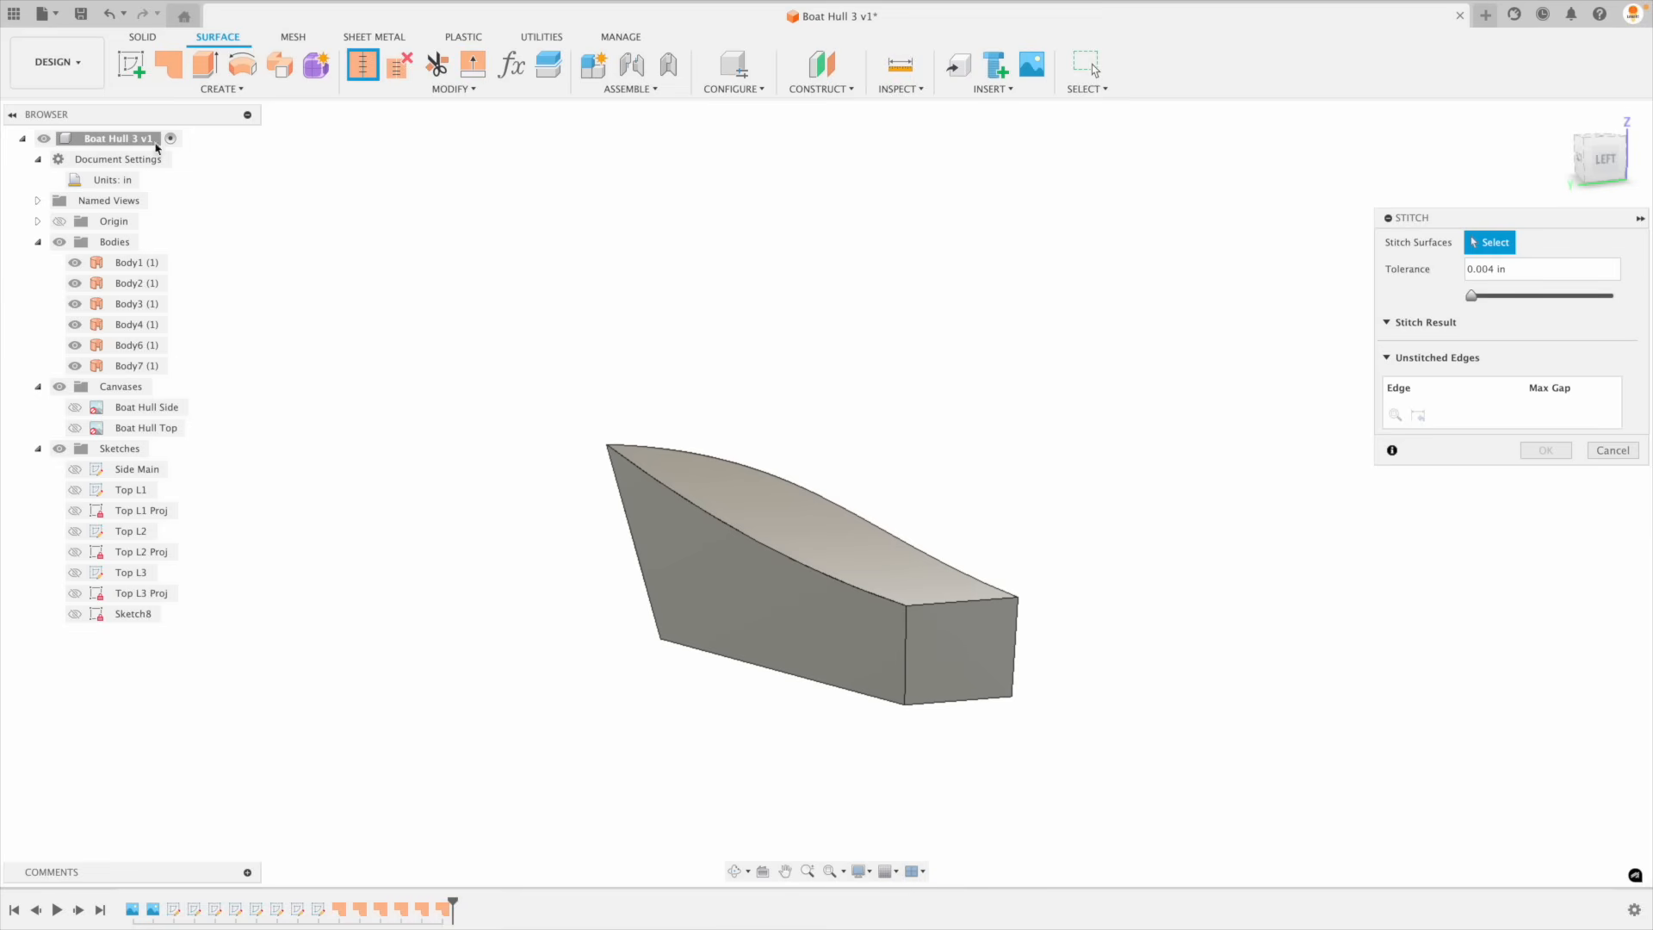
left_click(121, 262)
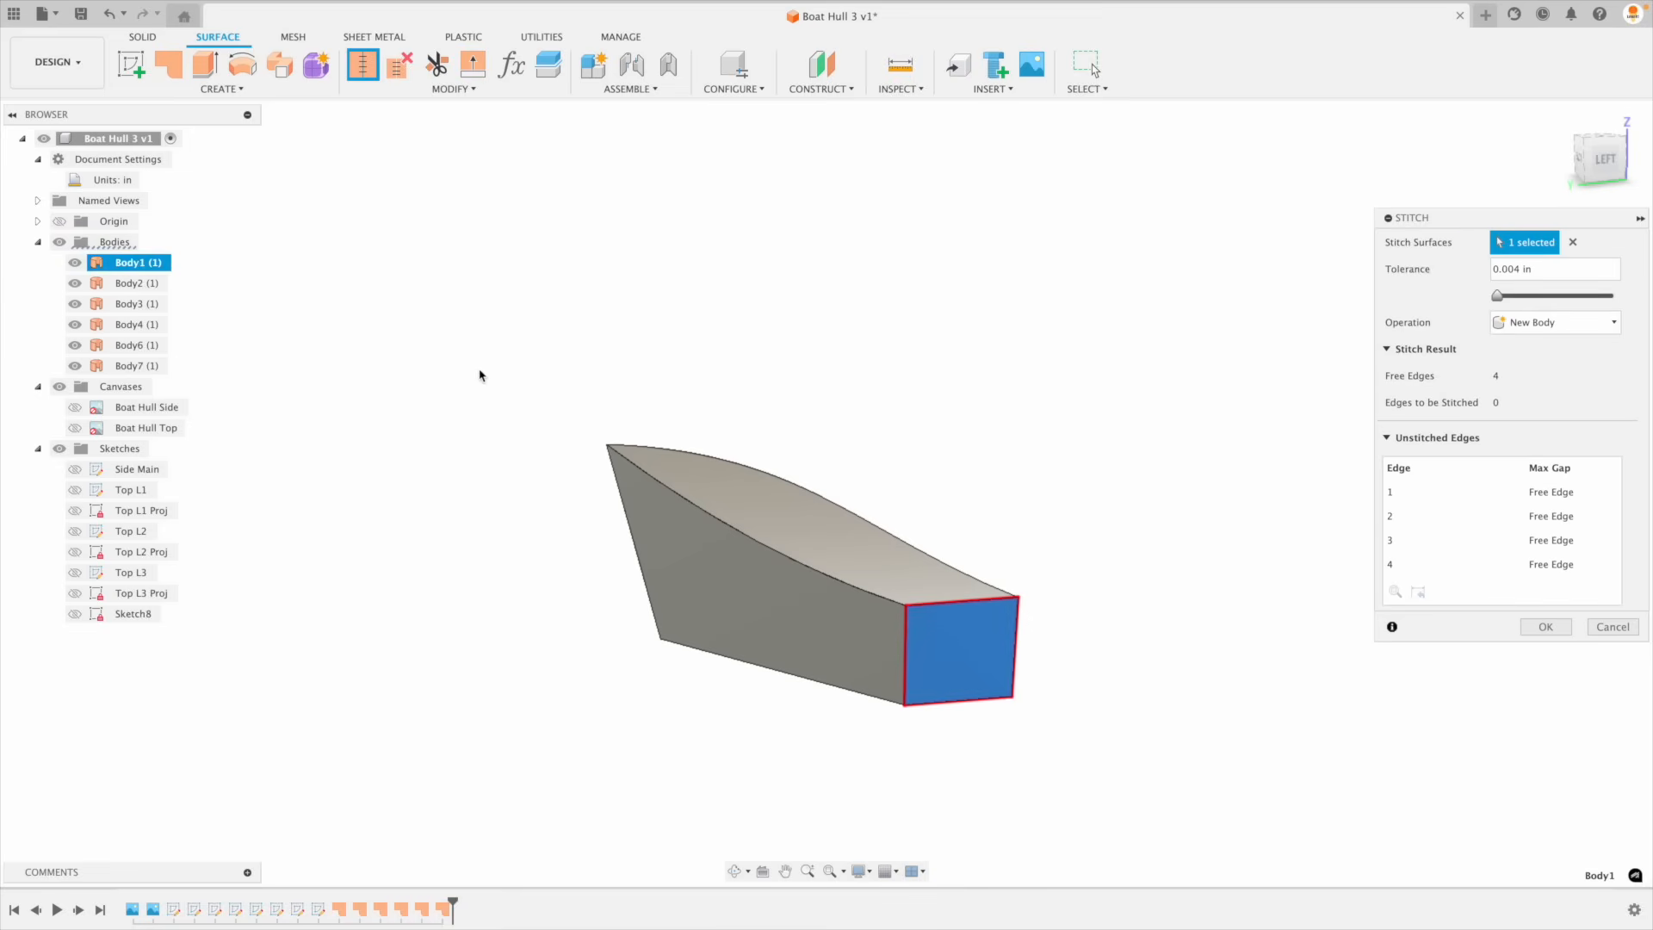
key("Escape")
Step: Stitch all six surface bodies into one new body with a 0.004 in tolerance, and check the resulting body
left_click(363, 65)
left_click_drag(491, 350, 1203, 806)
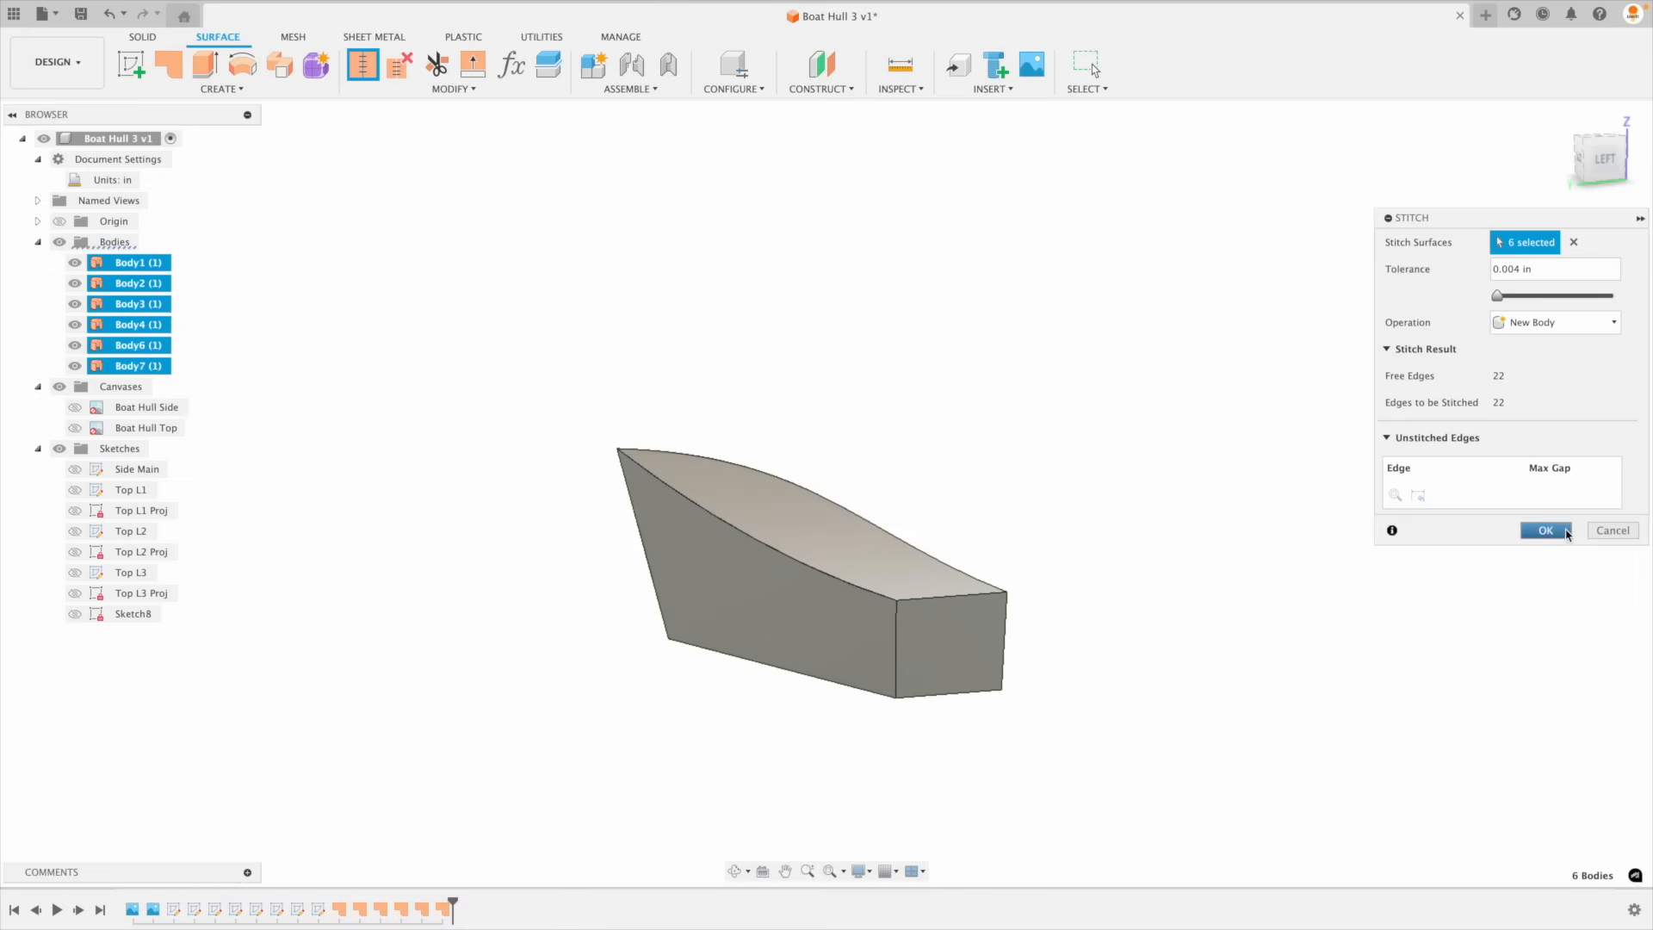
left_click(1546, 530)
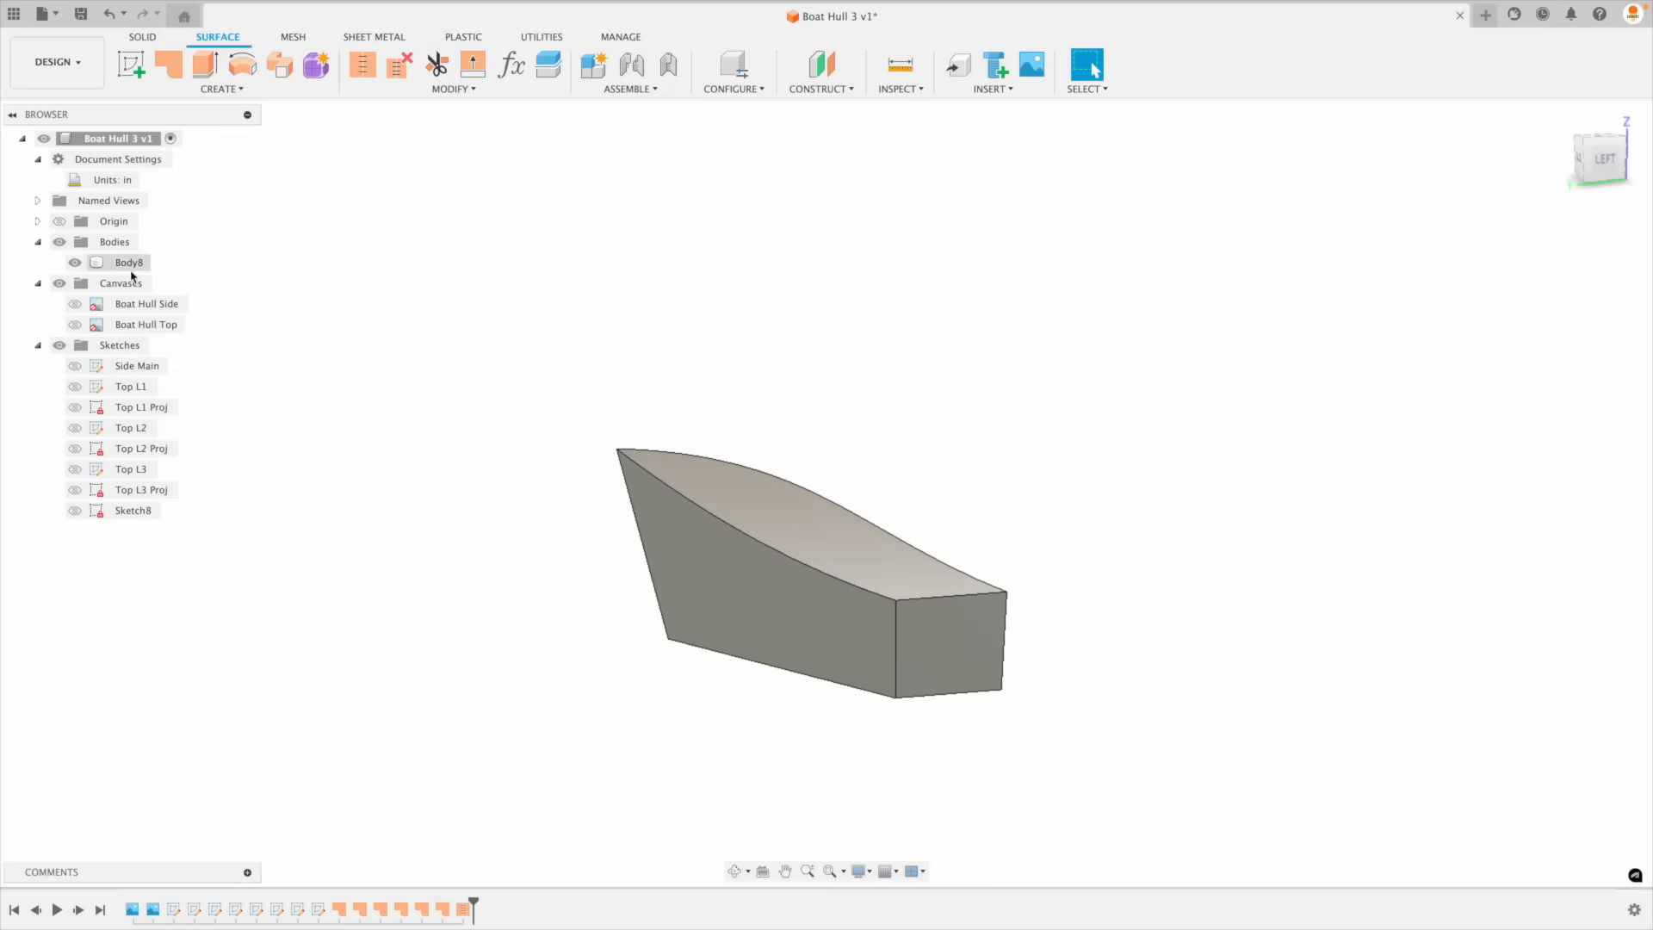
left_click(100, 266)
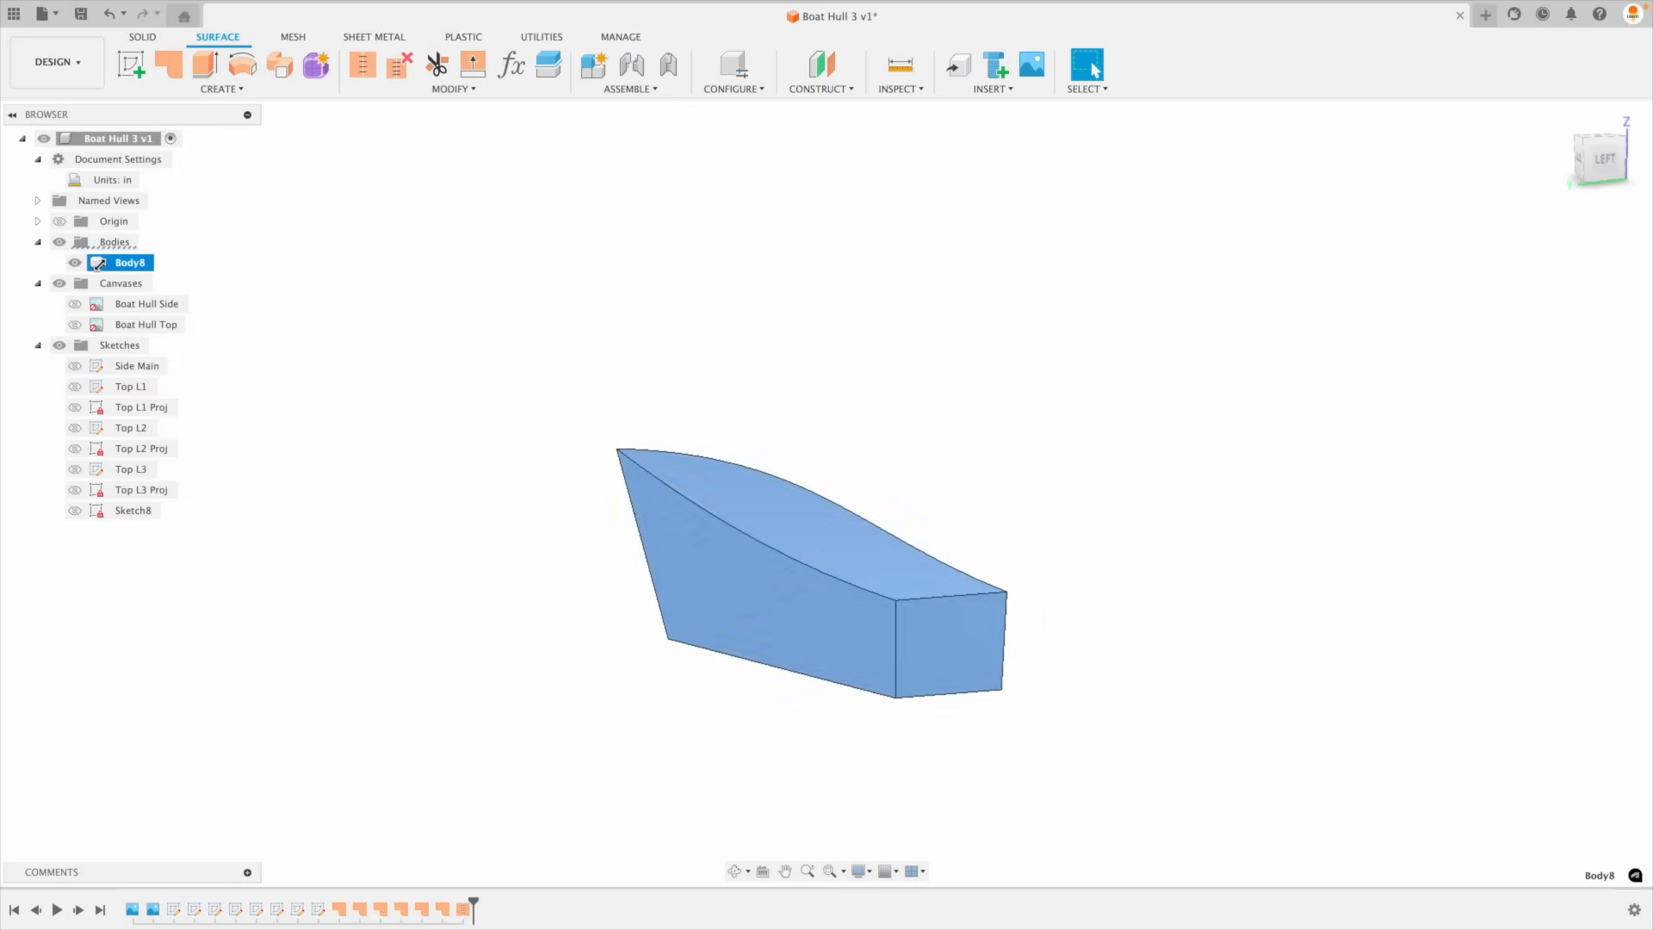
left_click(942, 150)
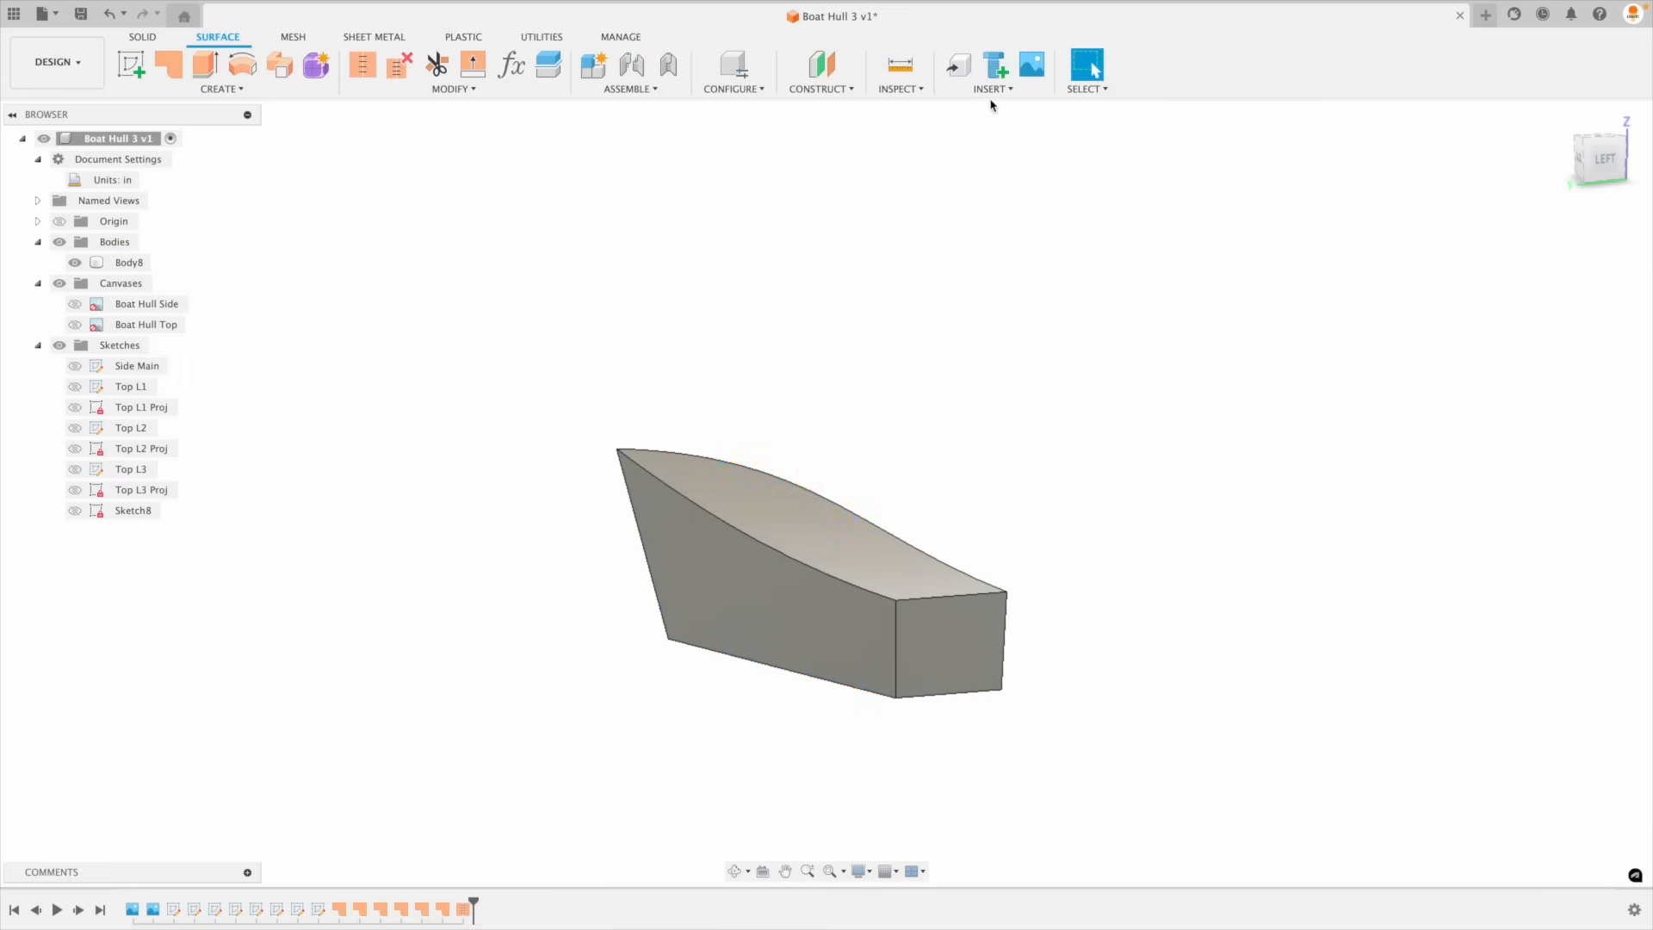
Step: Create a section analysis of the hull on the YZ plane at 0.00 in with hatching shown
left_click(928, 92)
left_click(947, 267)
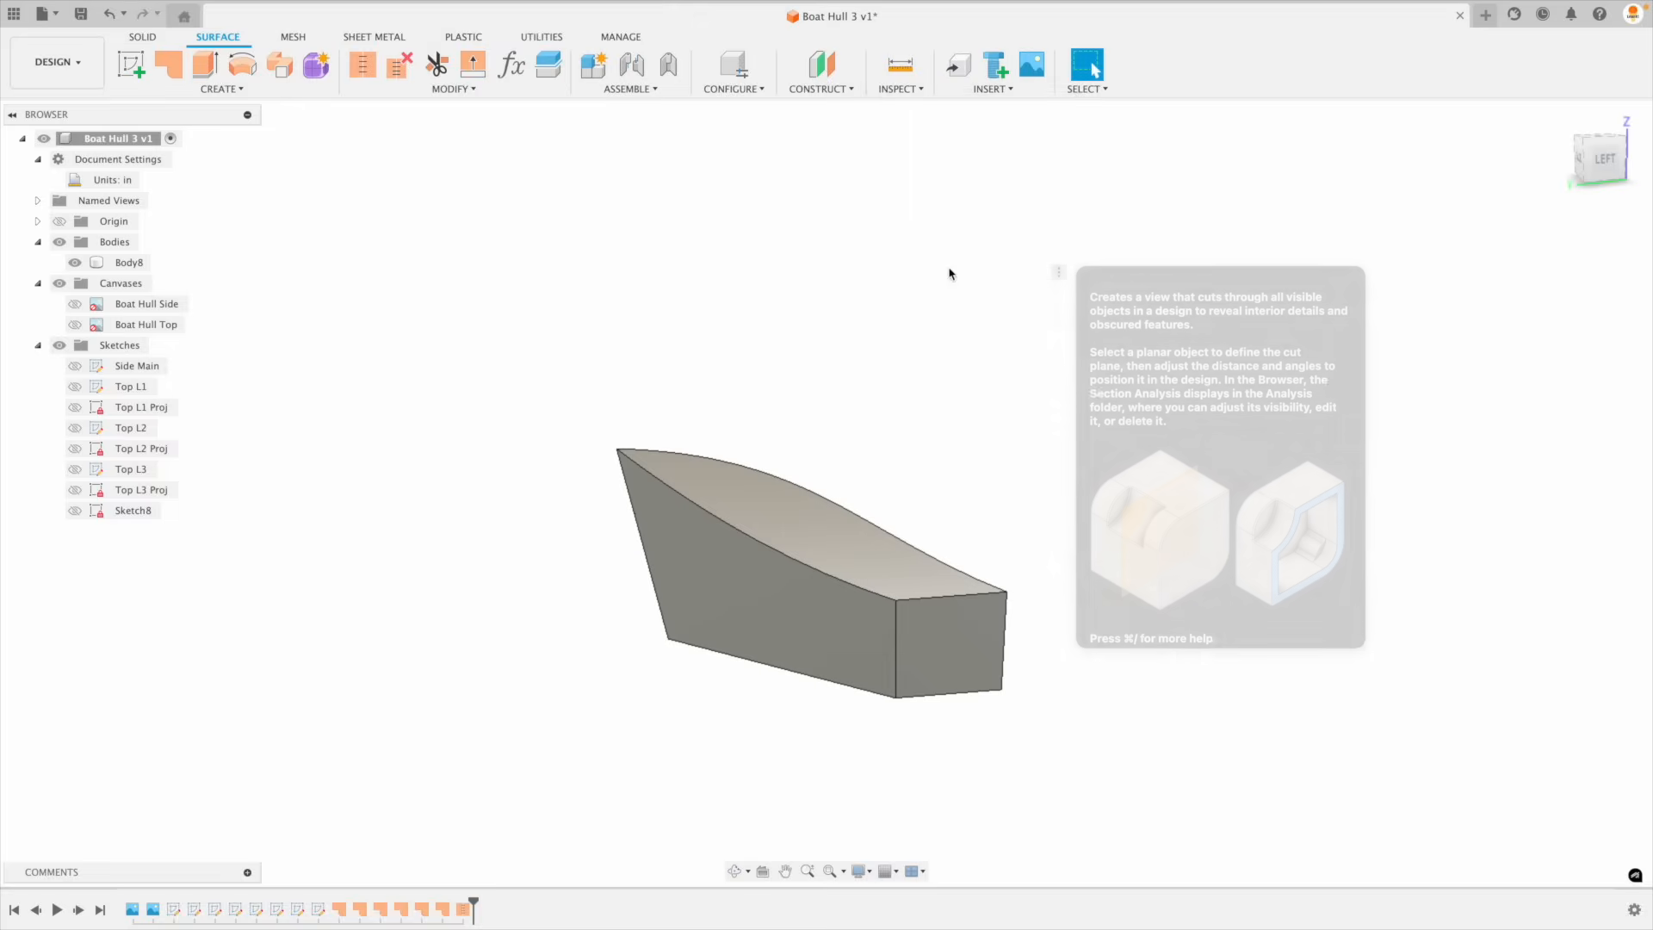
left_click(730, 465)
middle_click_drag(732, 469, 885, 494, "shift")
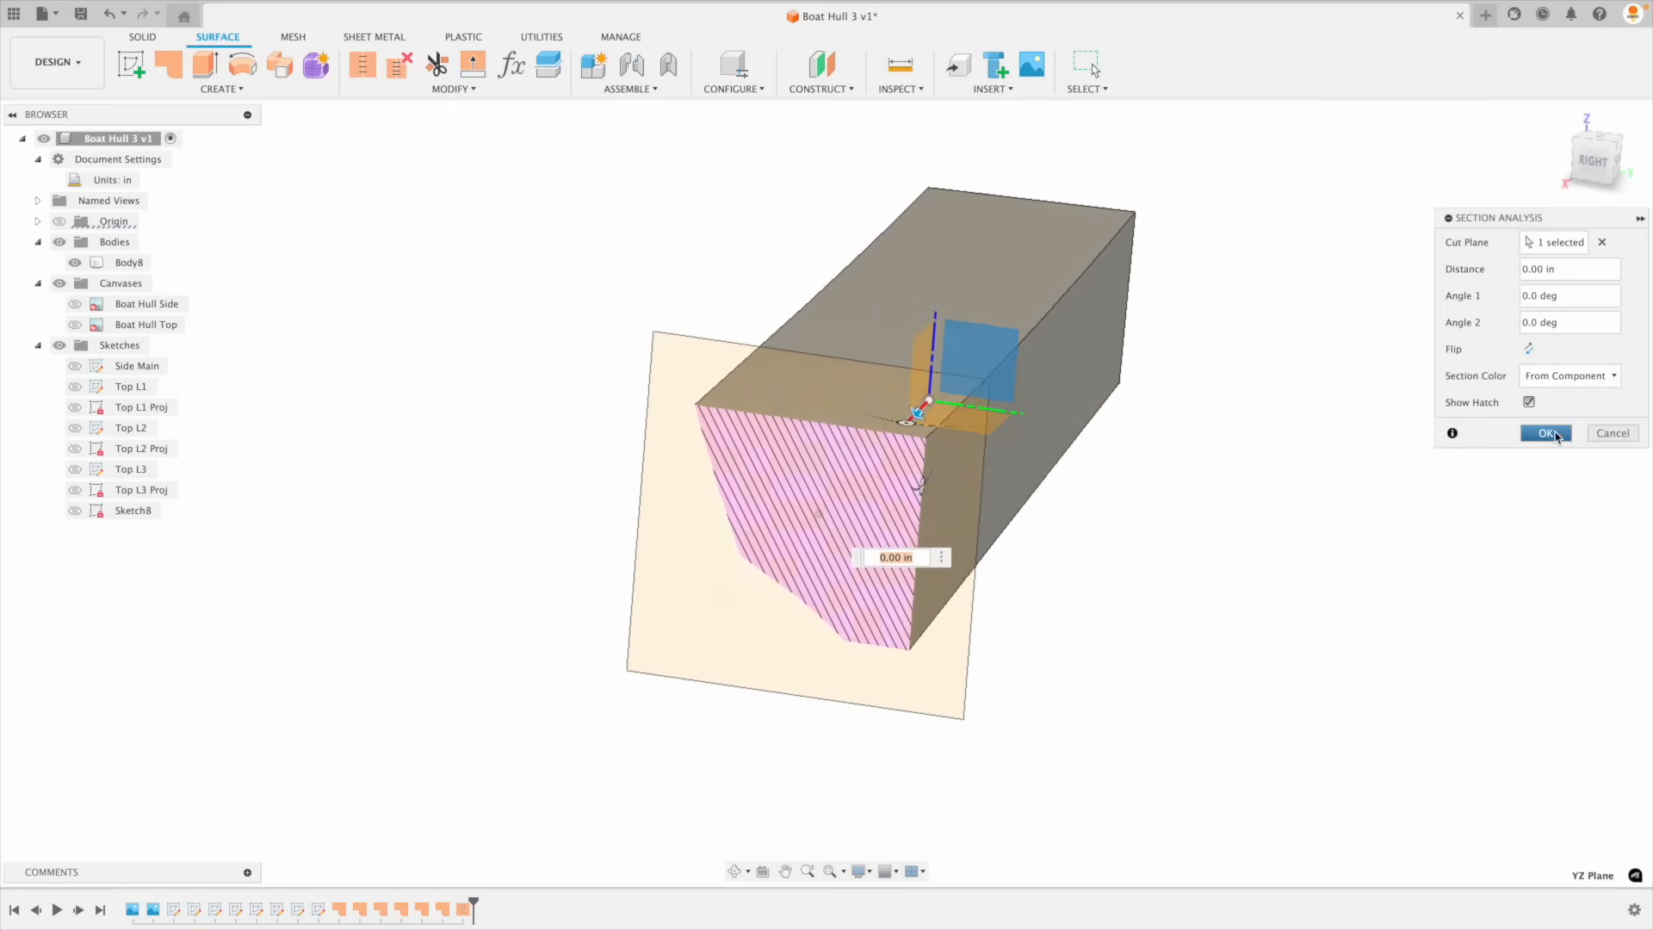
left_click(1545, 433)
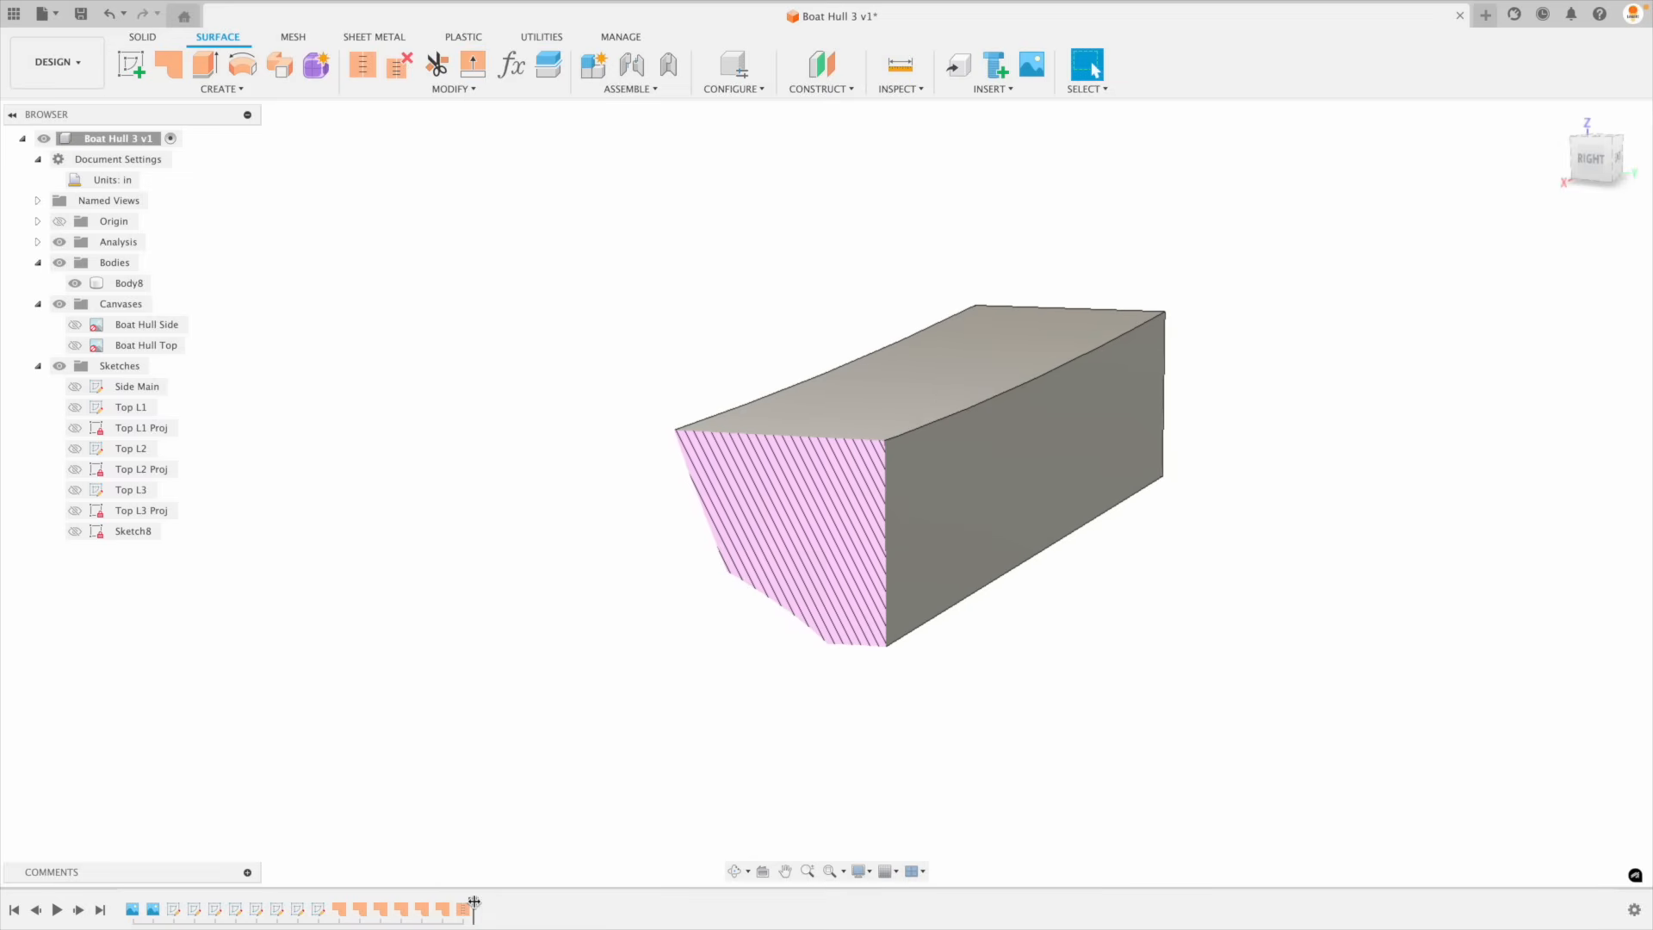
Step: Compare the section by rolling the history back before the stitch and forward again, and hide the section analysis
left_click_drag(468, 902, 453, 902)
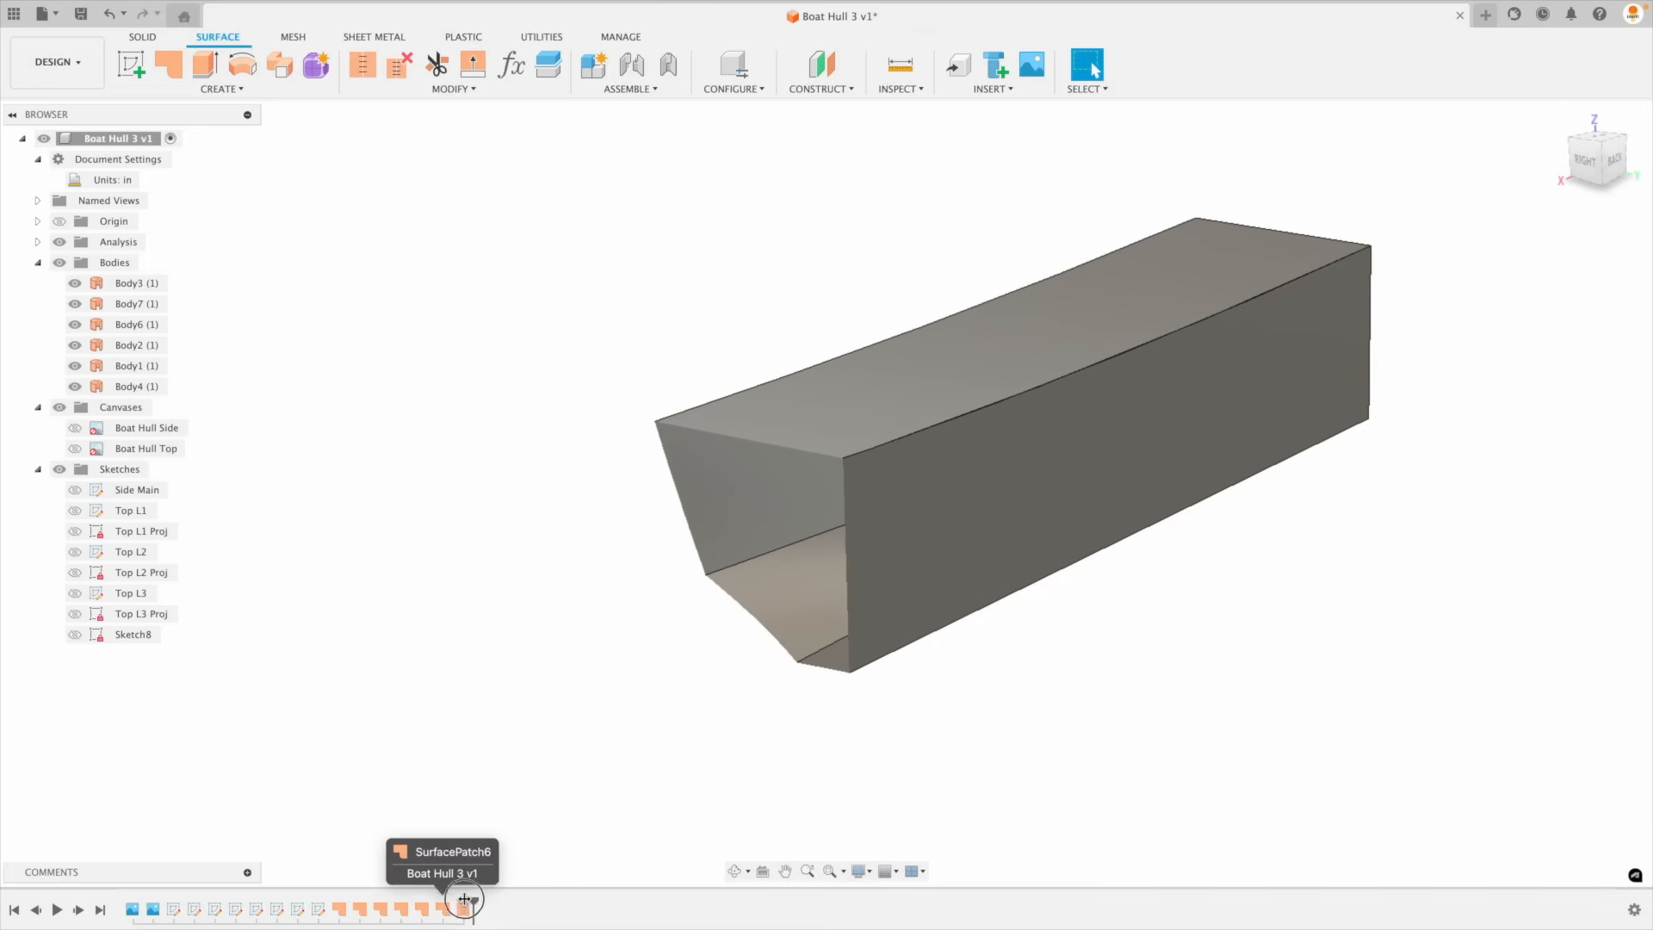
left_click_drag(464, 900, 473, 900)
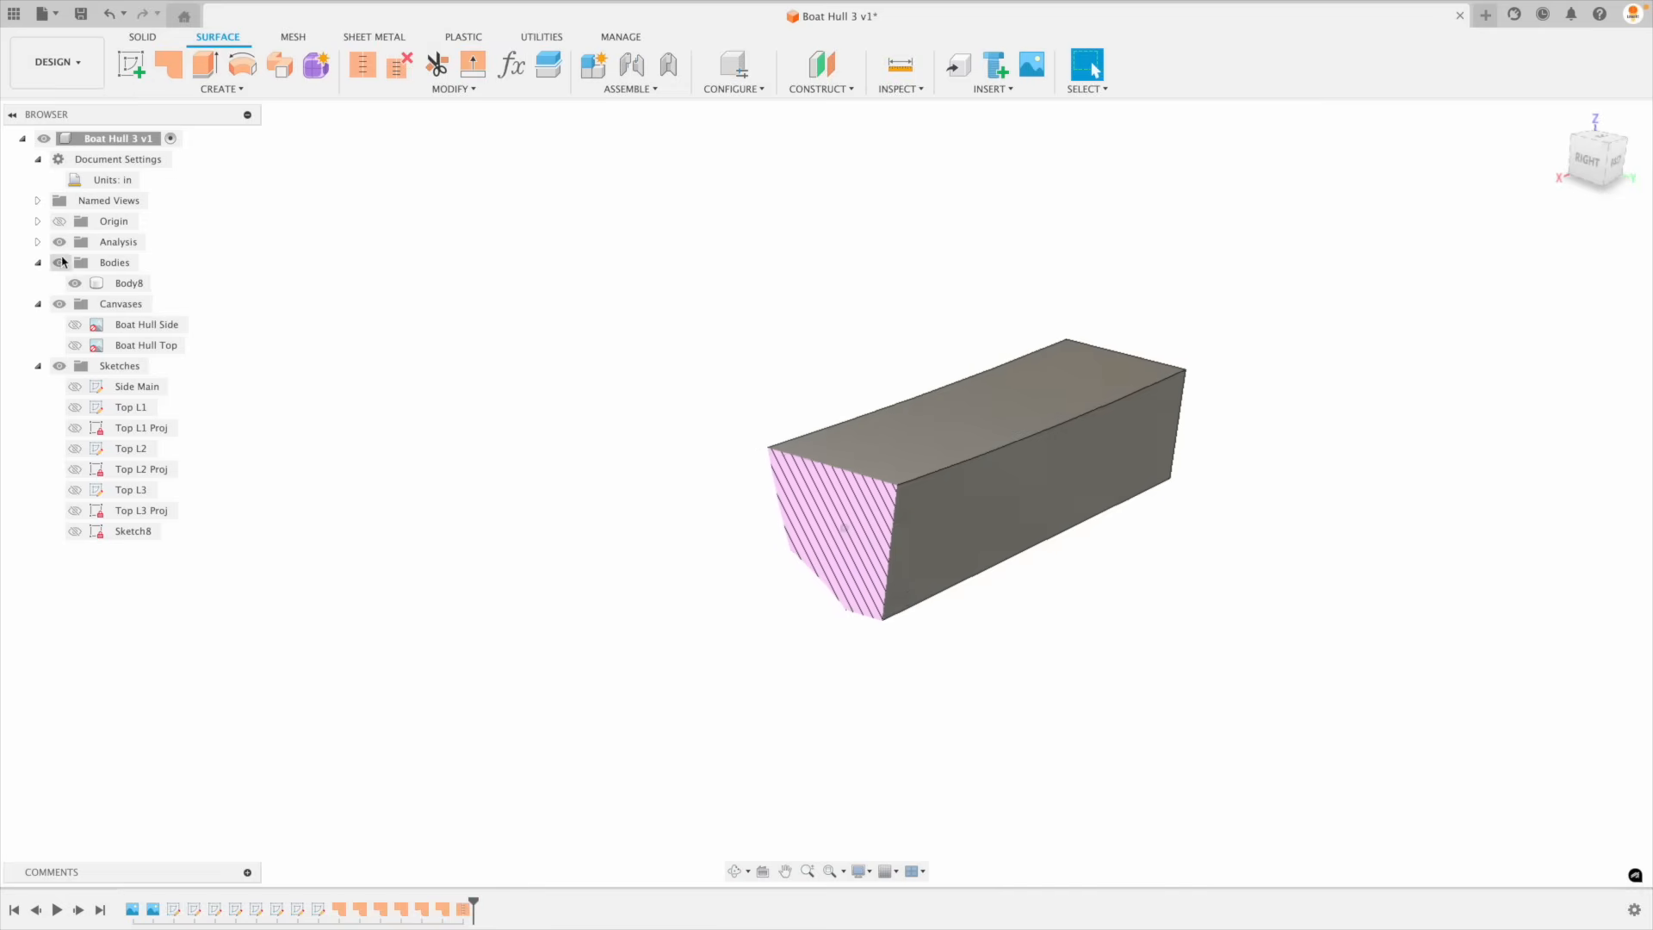
left_click(37, 242)
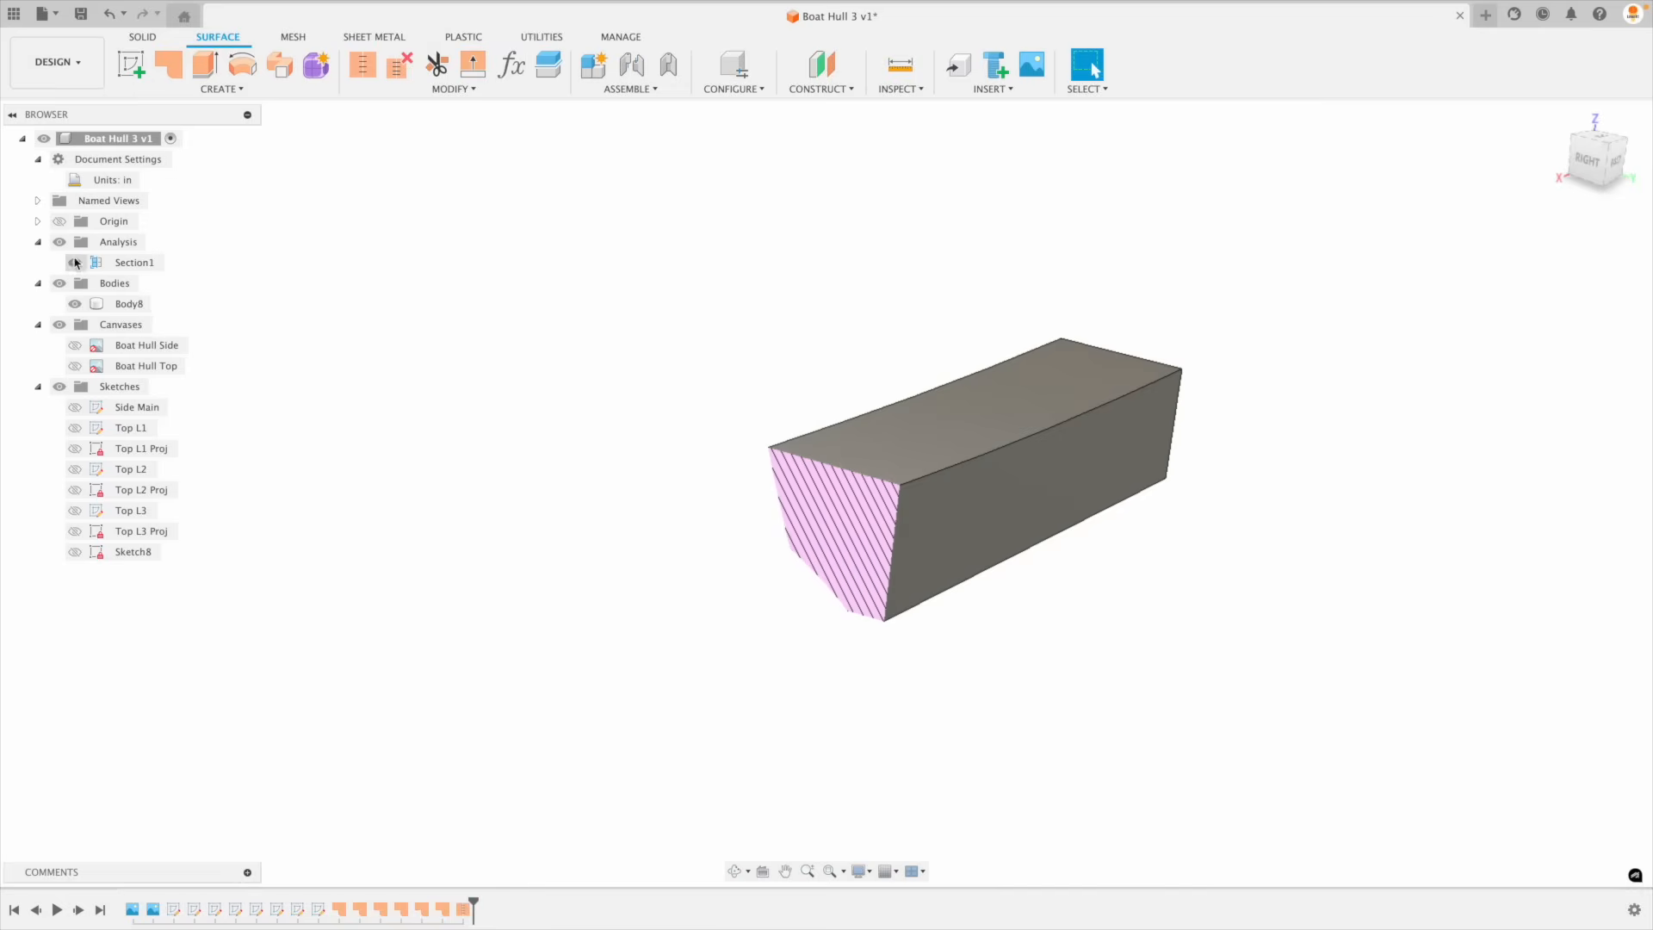
left_click(78, 263)
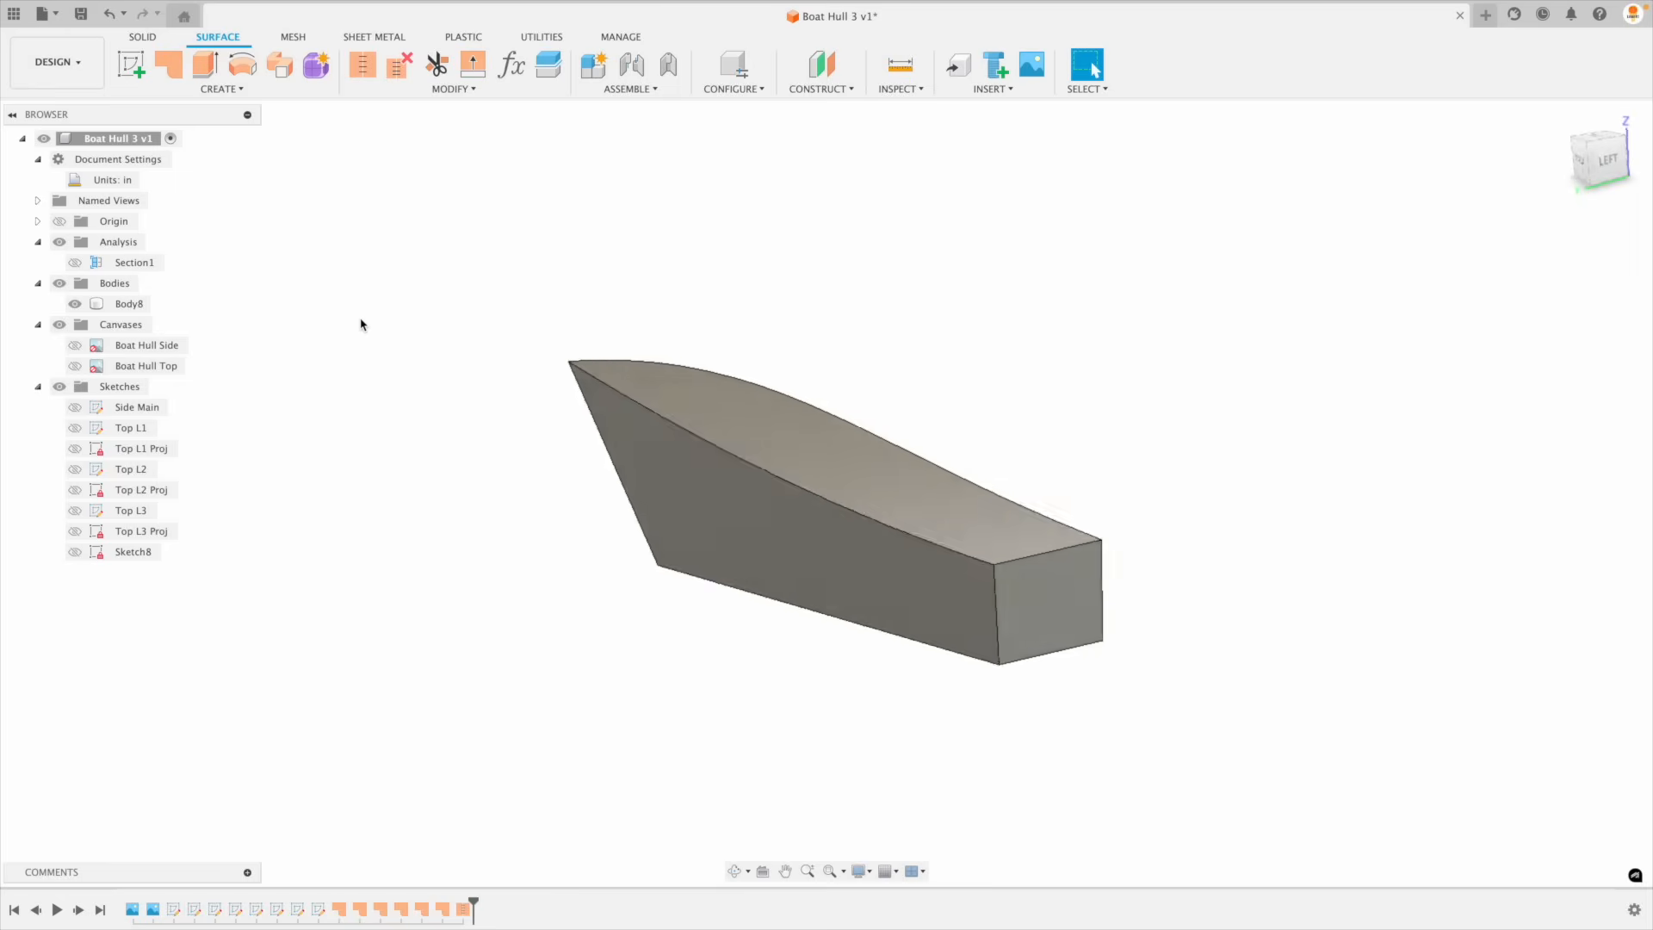
Step: Mirror the solid half hull across its flat centreline face, joining both halves into a single body
left_click(144, 39)
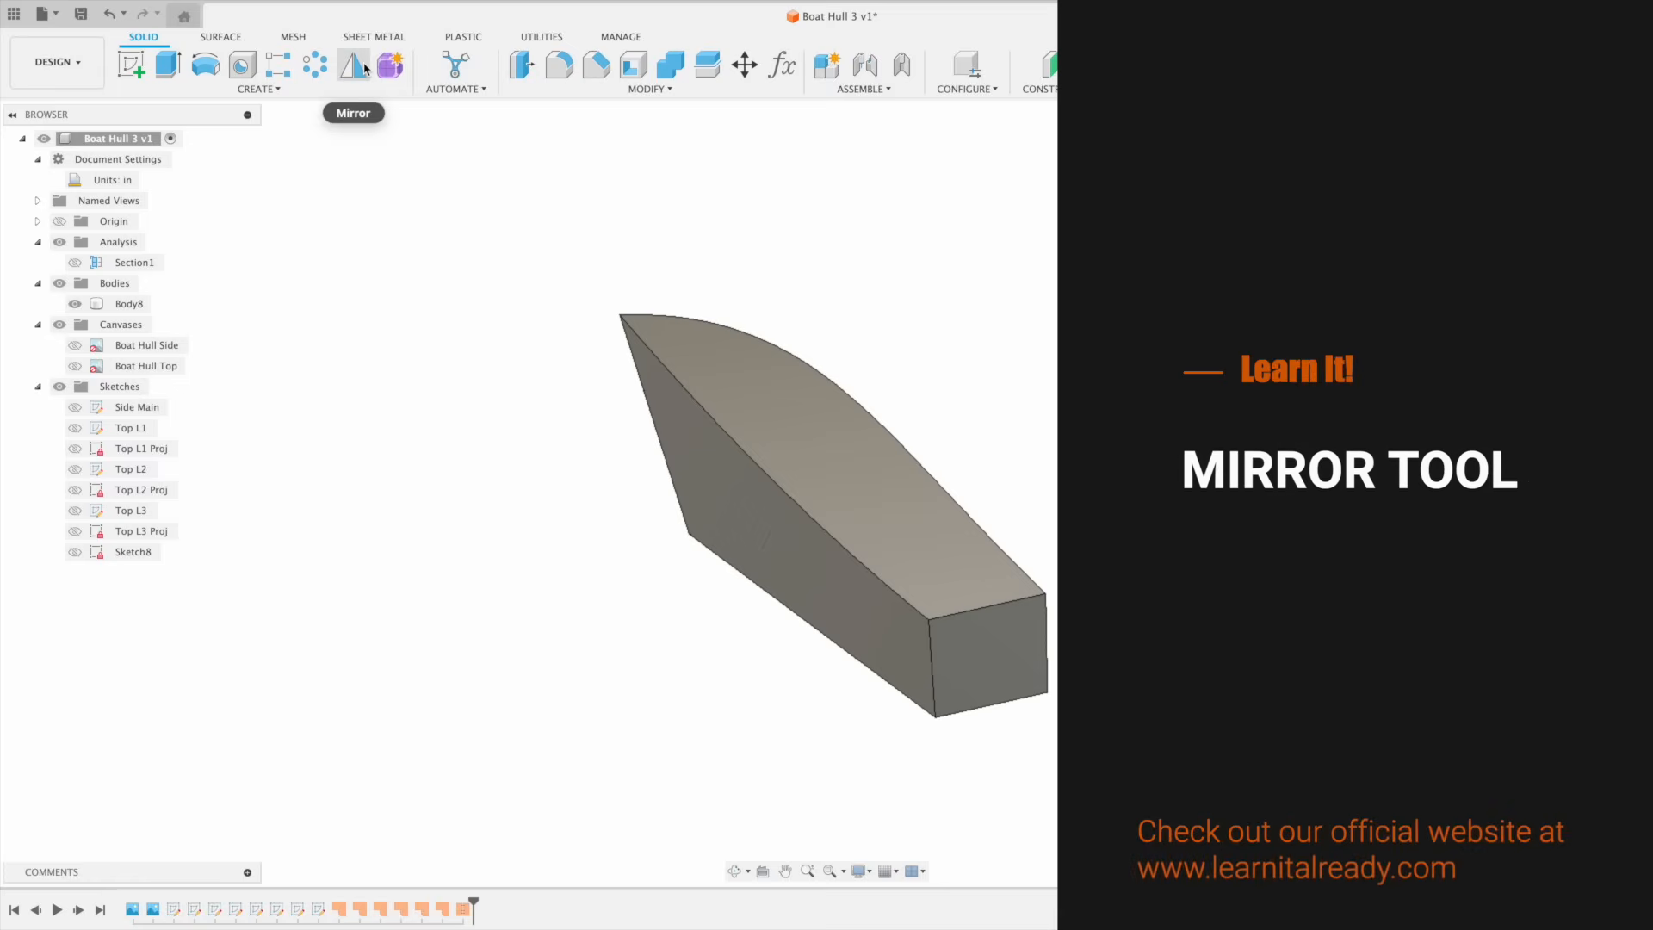
left_click(262, 89)
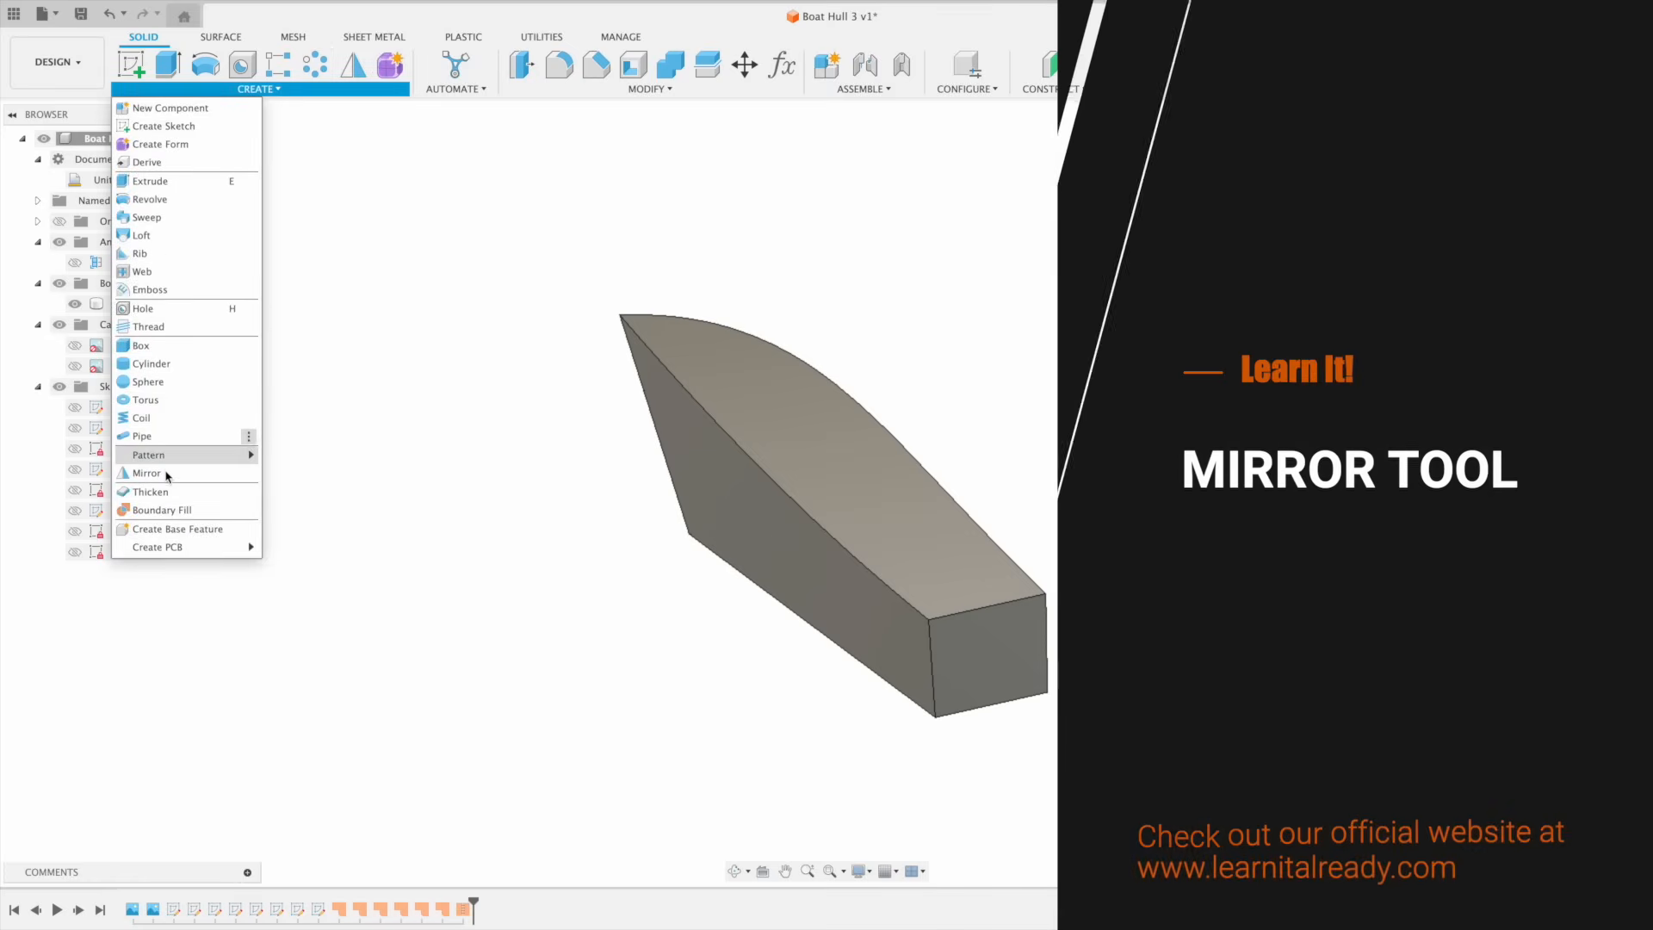
left_click(470, 315)
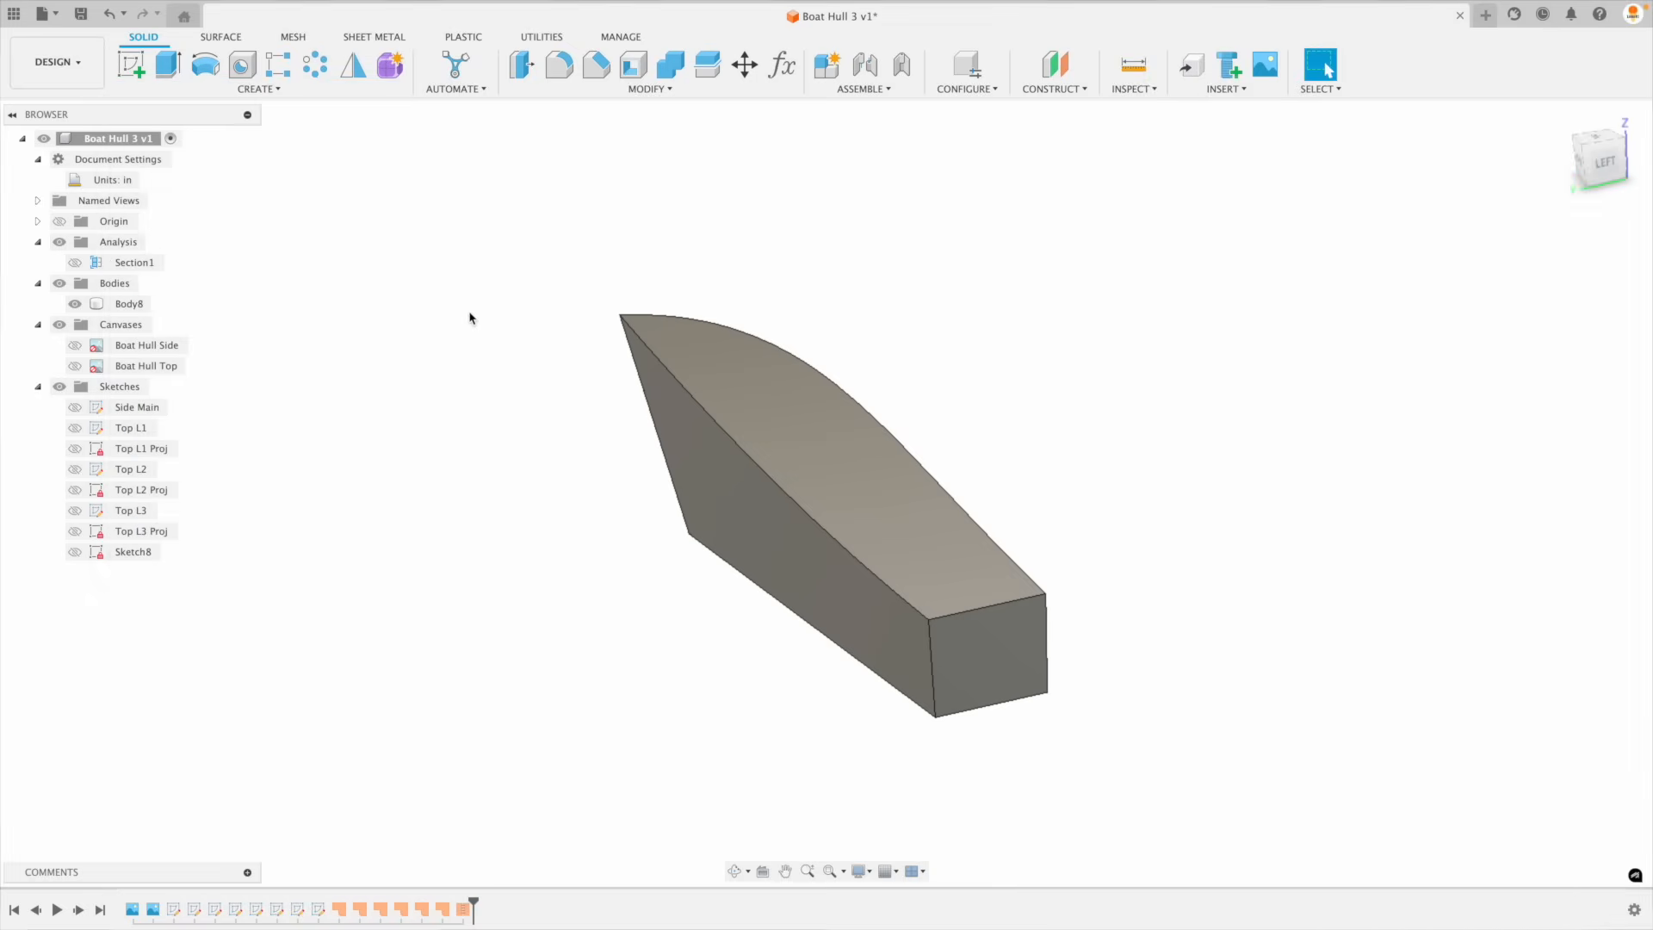
key("s")
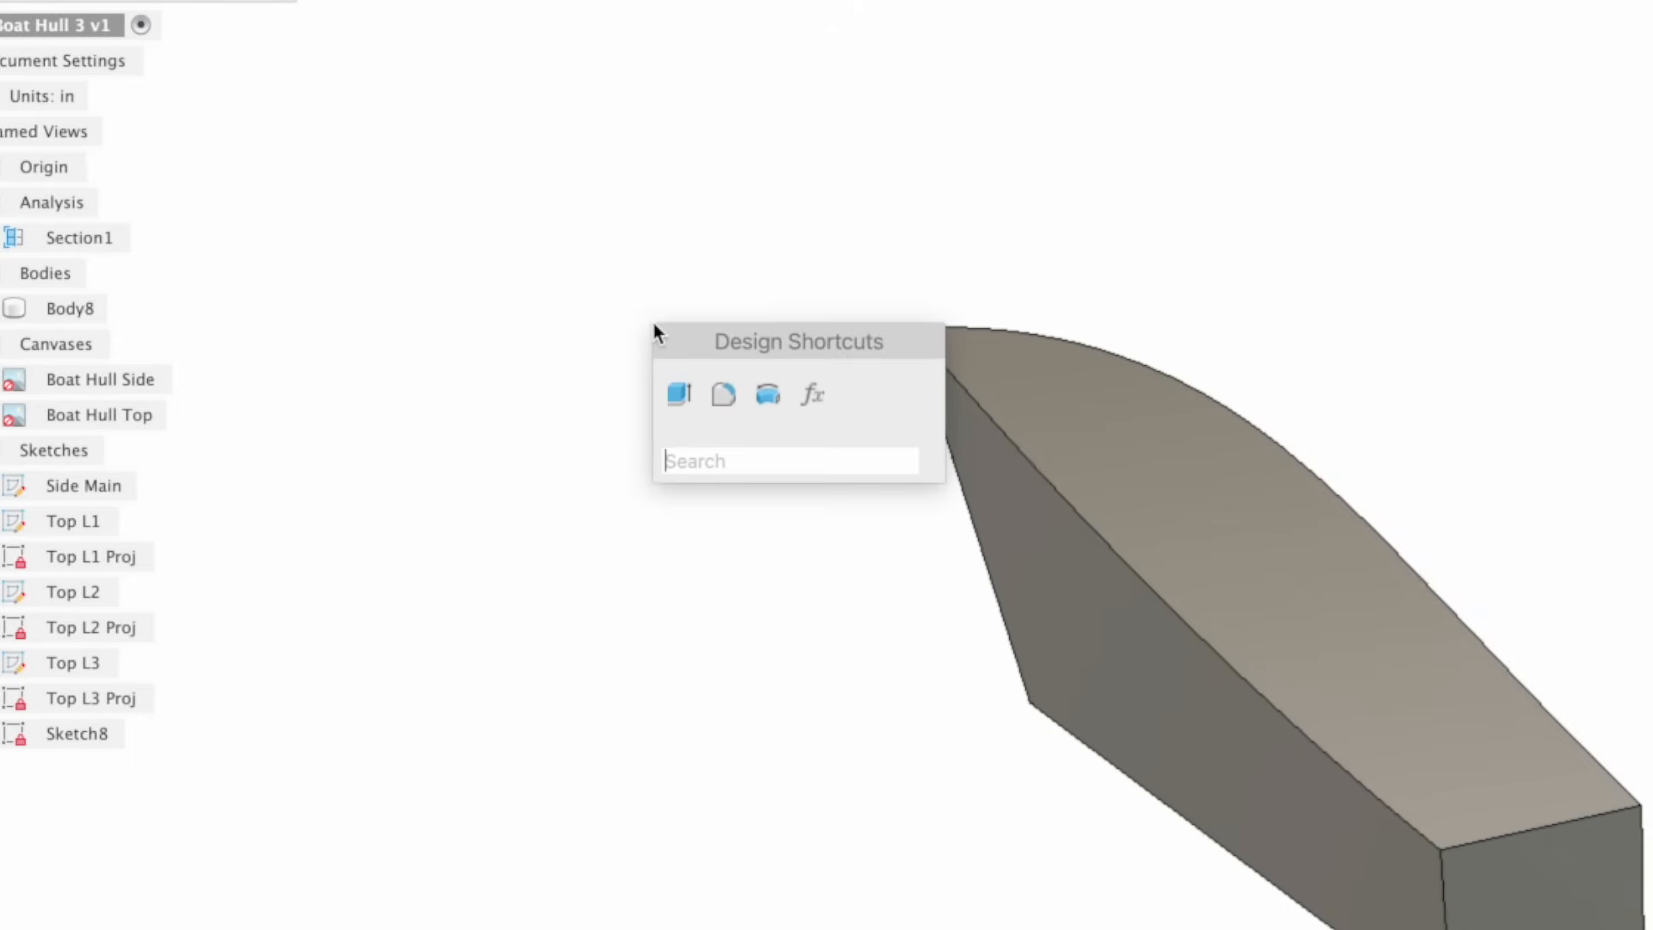
type("mir")
key("Return")
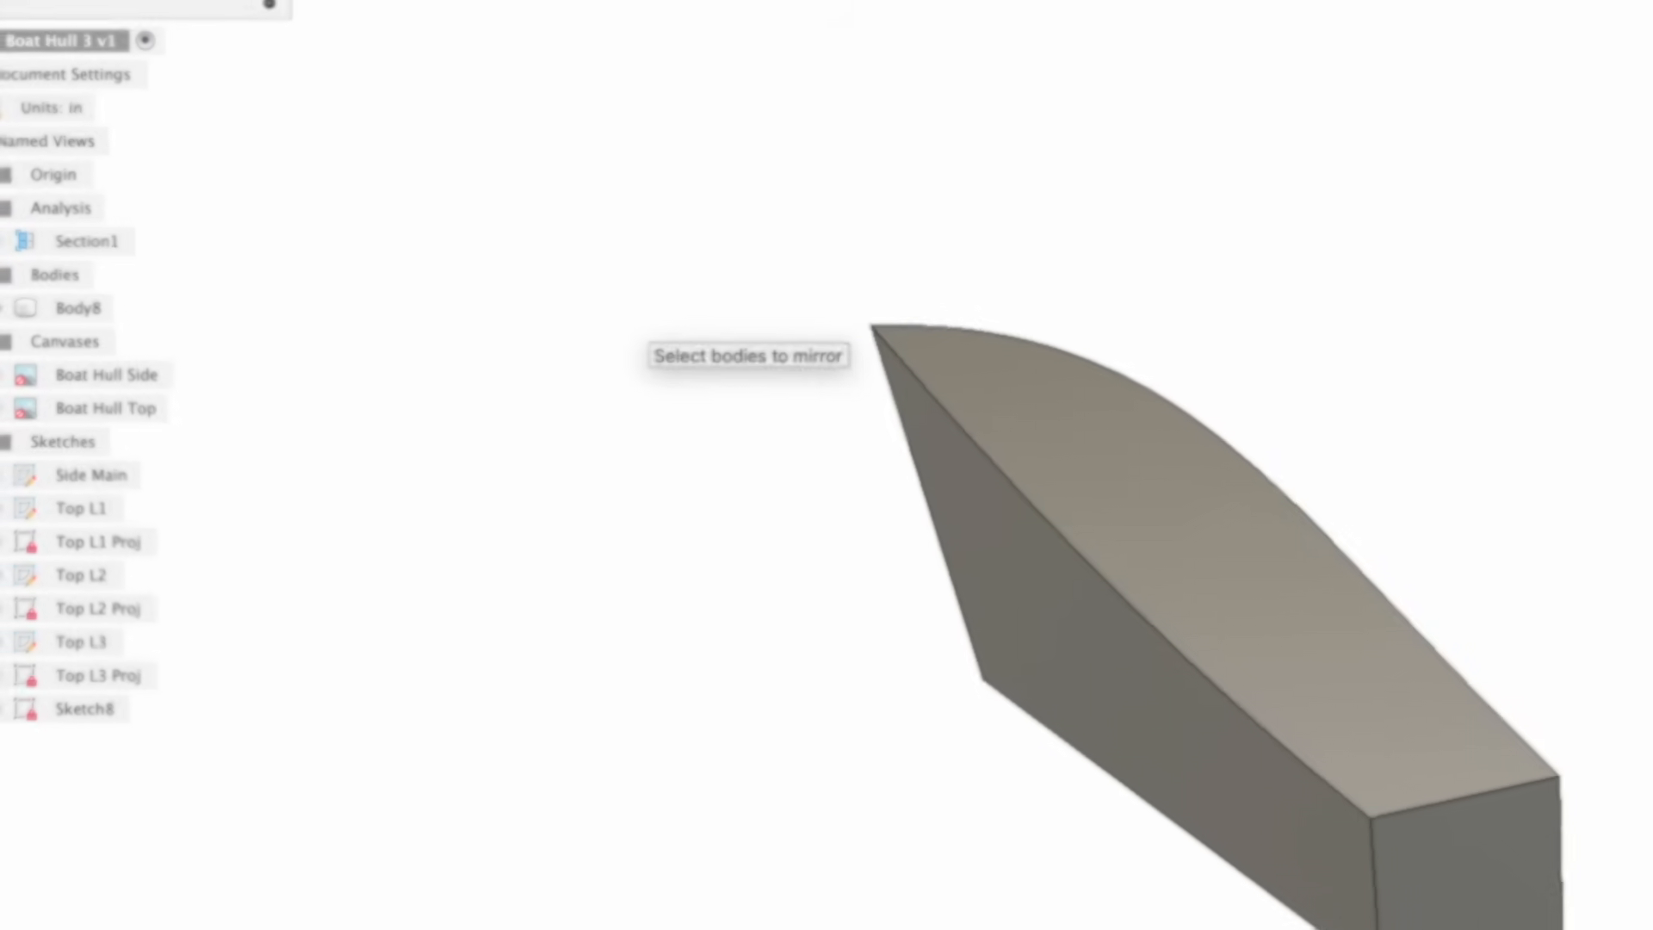
left_click(848, 496)
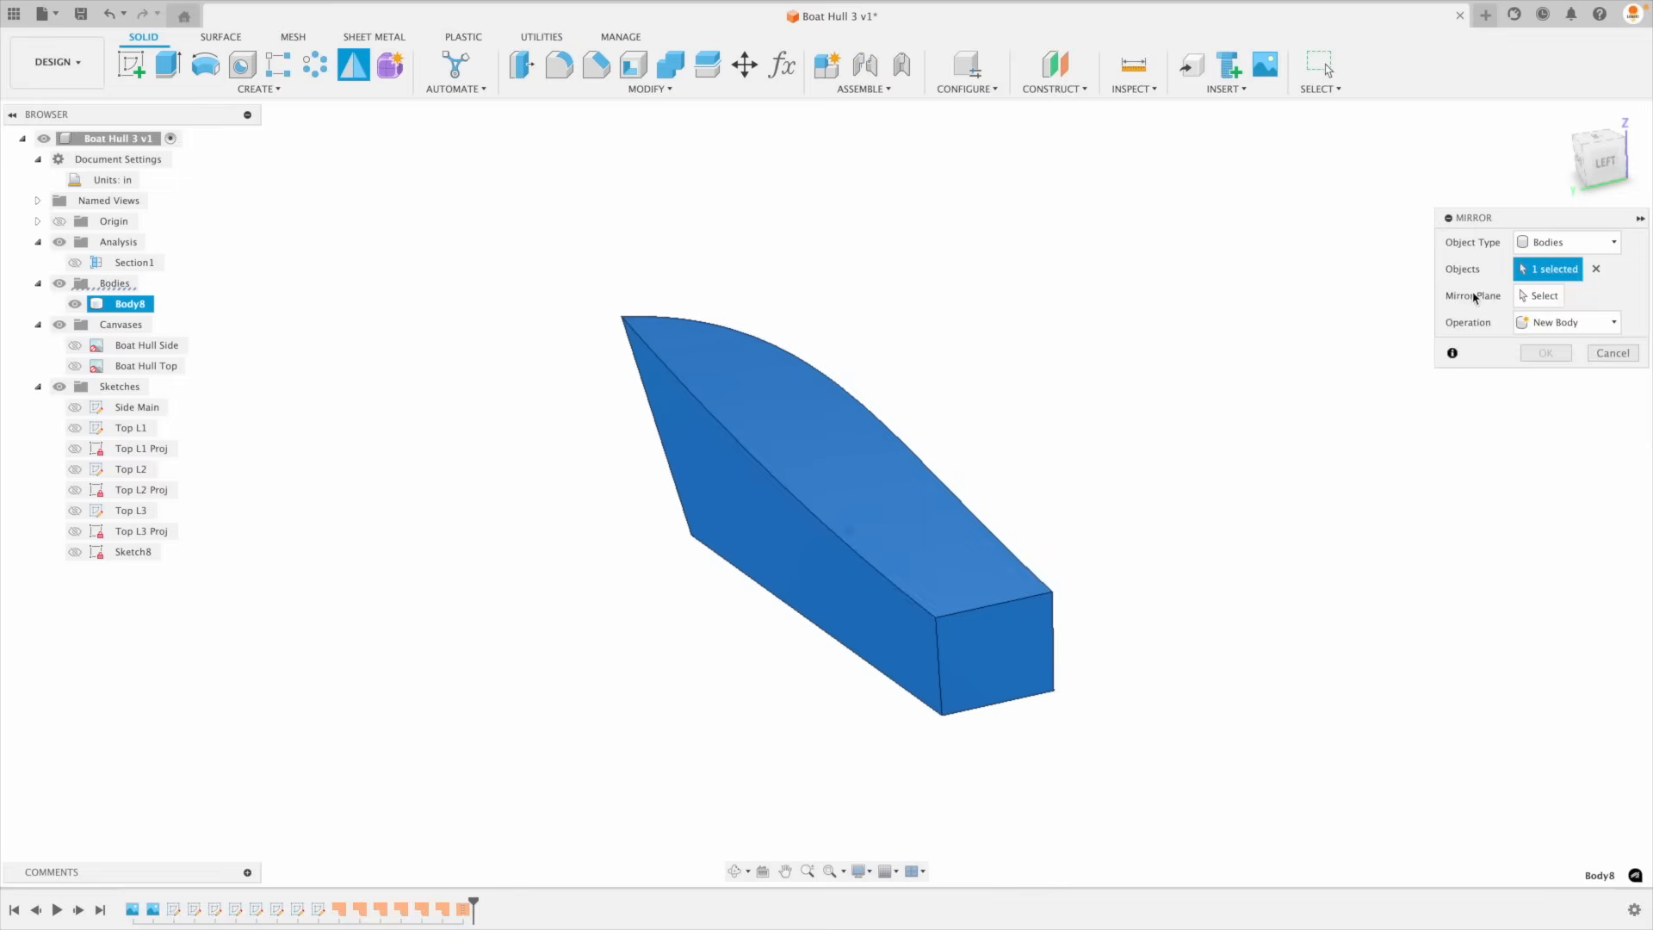
left_click(816, 576)
middle_click_drag(1424, 542, 1227, 548, "shift")
left_click(1559, 360)
middle_click_drag(1008, 503, 851, 565, "shift")
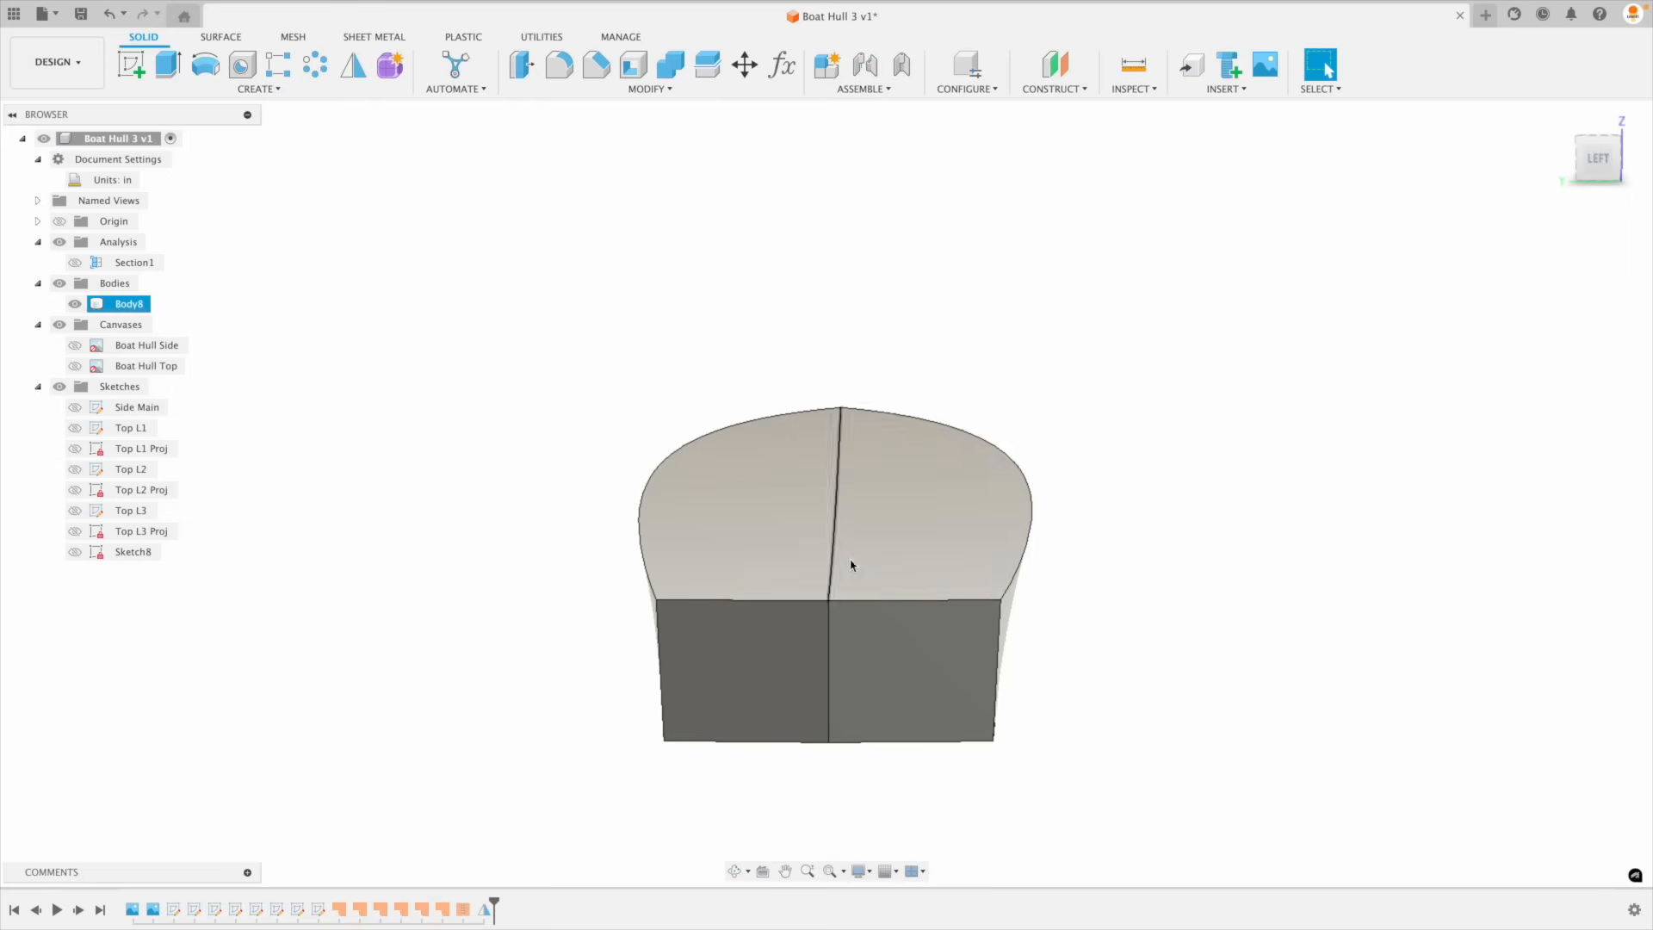
Step: Delete one half of the deck face to remove the deck's centreline seam, and inspect the deck and stern
left_click(885, 522)
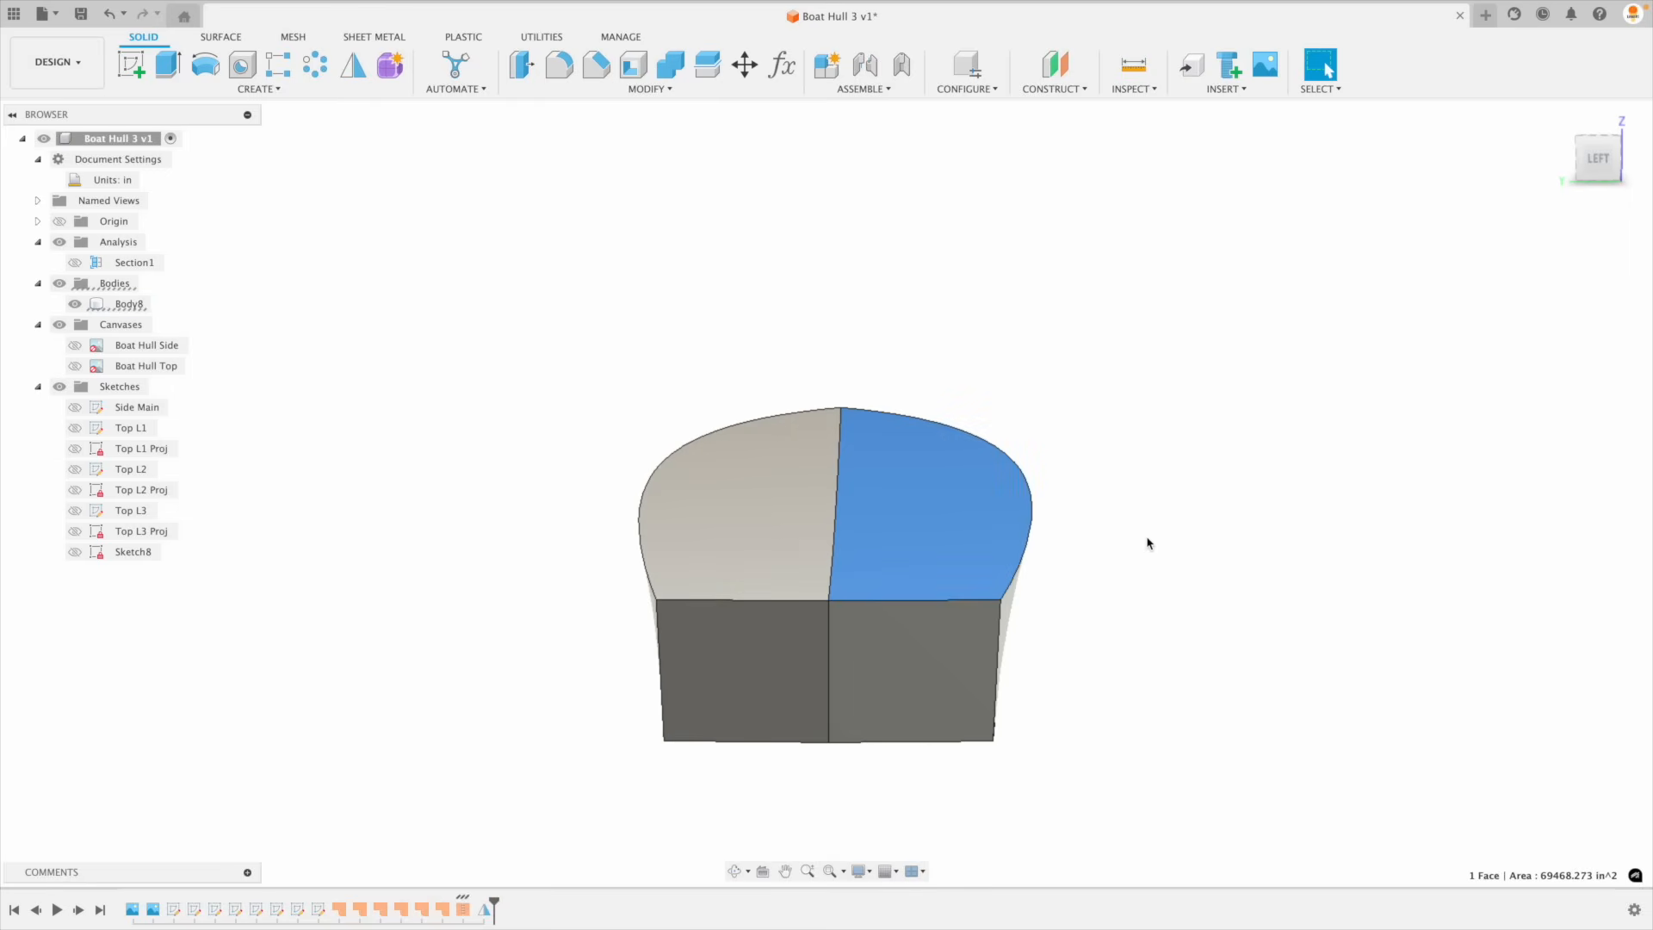
key("Delete")
middle_click_drag(1146, 544, 700, 563, "shift")
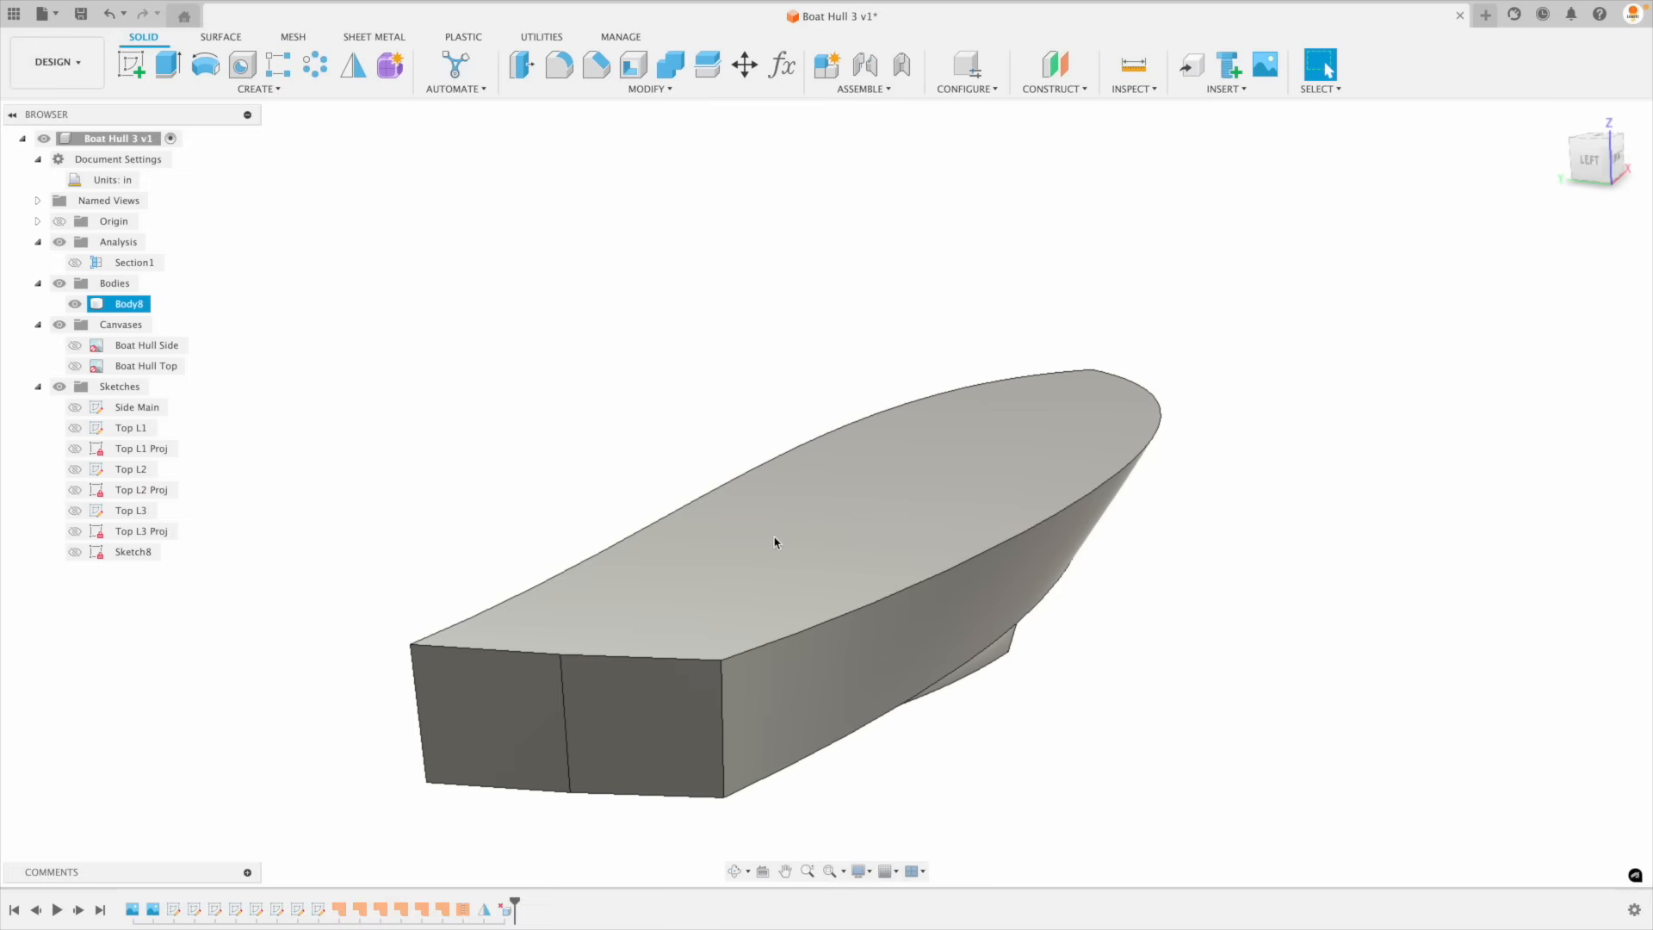
middle_click_drag(774, 543, 847, 527, "shift")
middle_click_drag(893, 617, 543, 578, "shift")
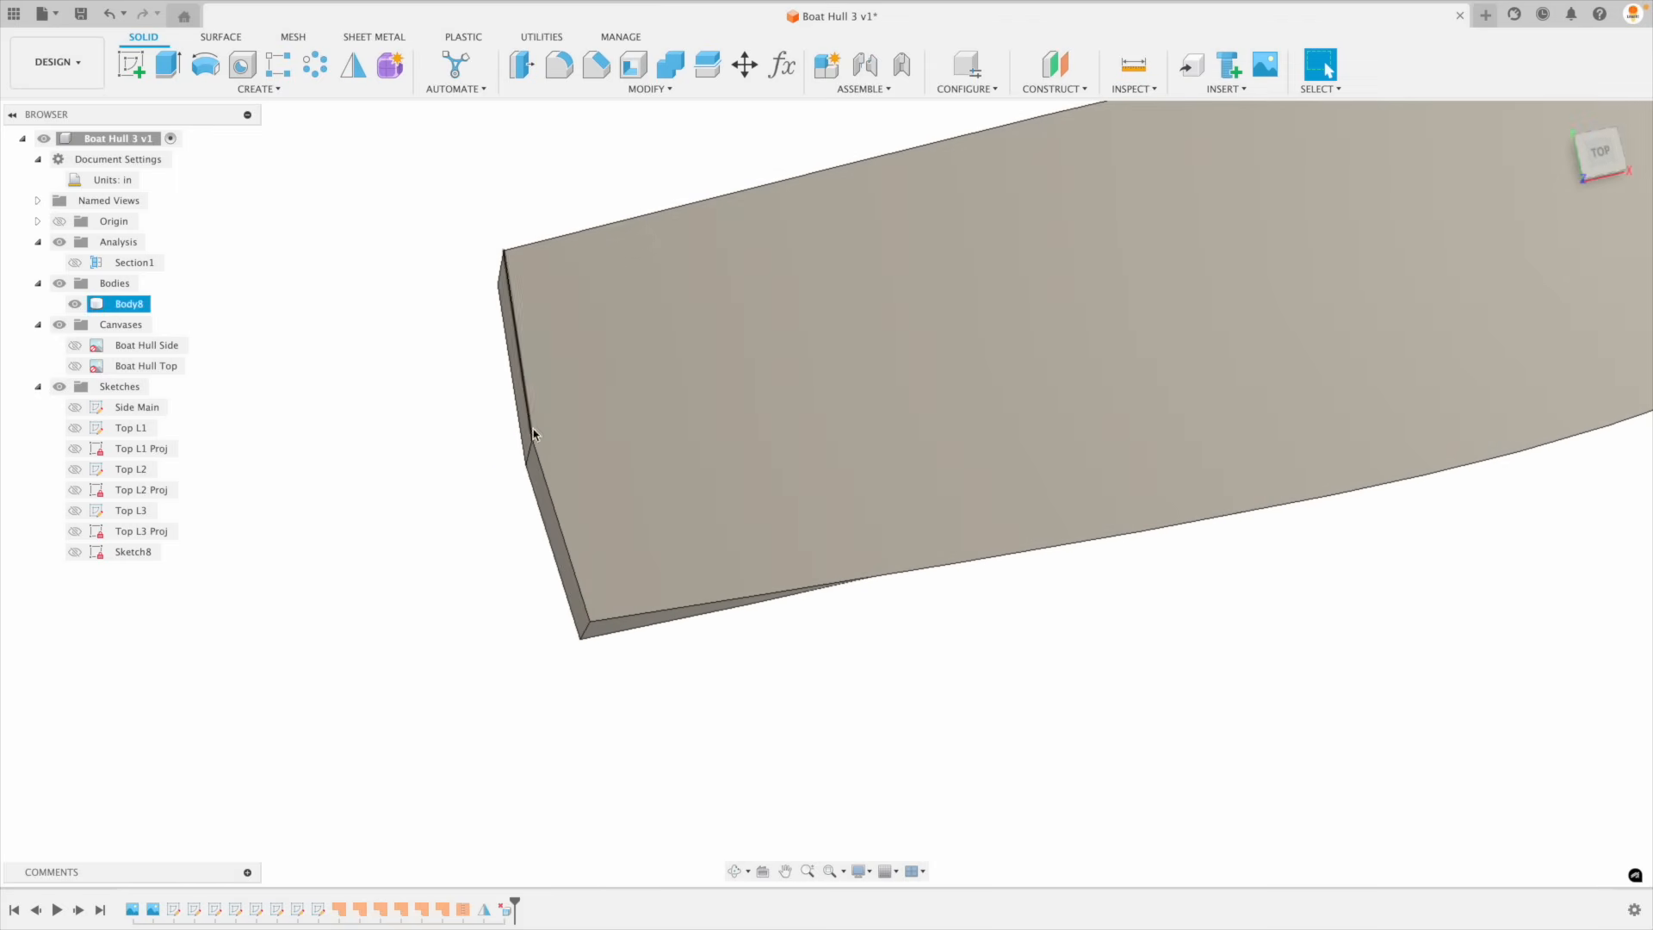
Step: Try to delete one half of the stern's transom face to remove its vertical centreline seam
middle_click_drag(533, 459, 537, 527, "shift")
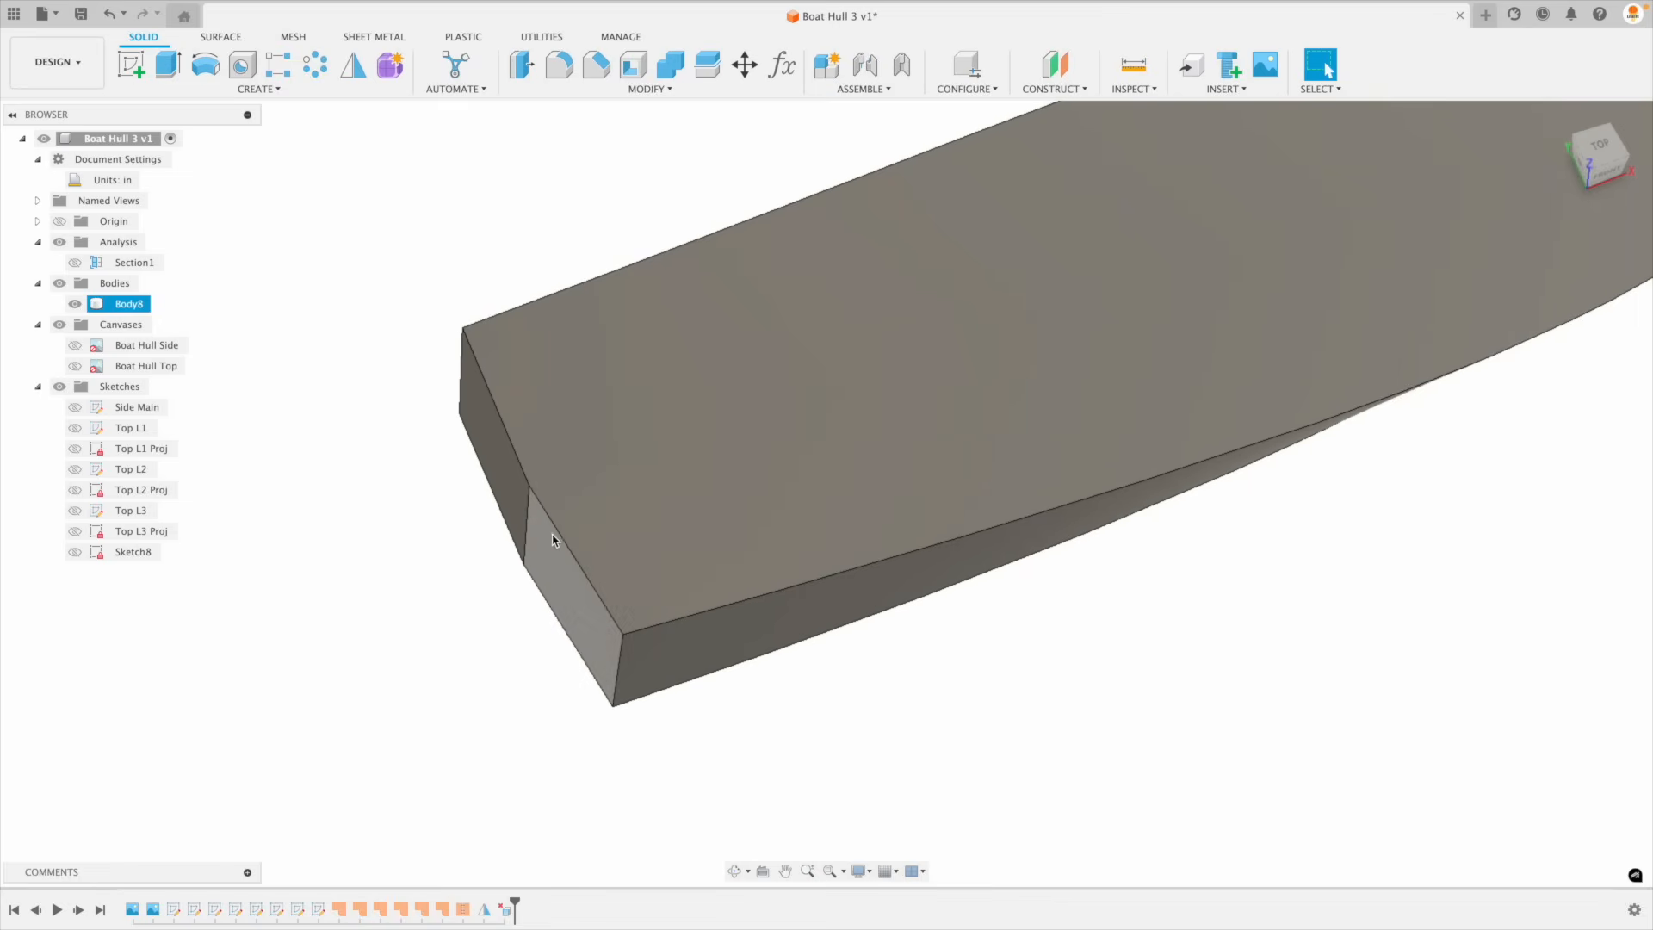
middle_click_drag(524, 583, 607, 577, "shift")
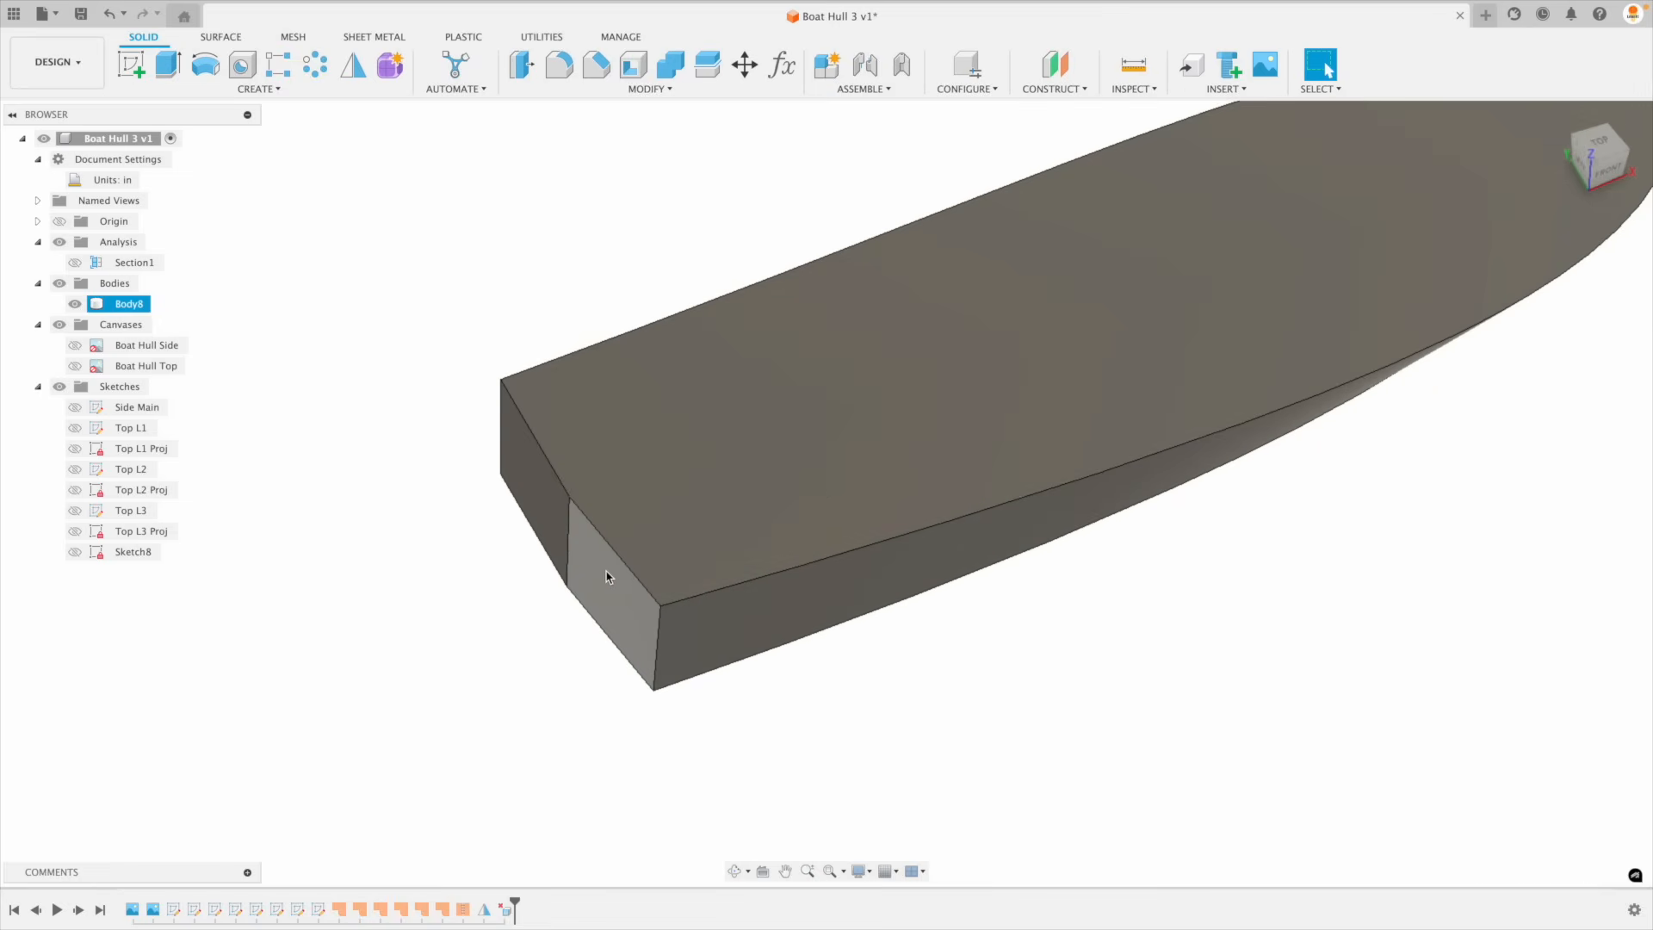
middle_click_drag(578, 713, 578, 714, "shift")
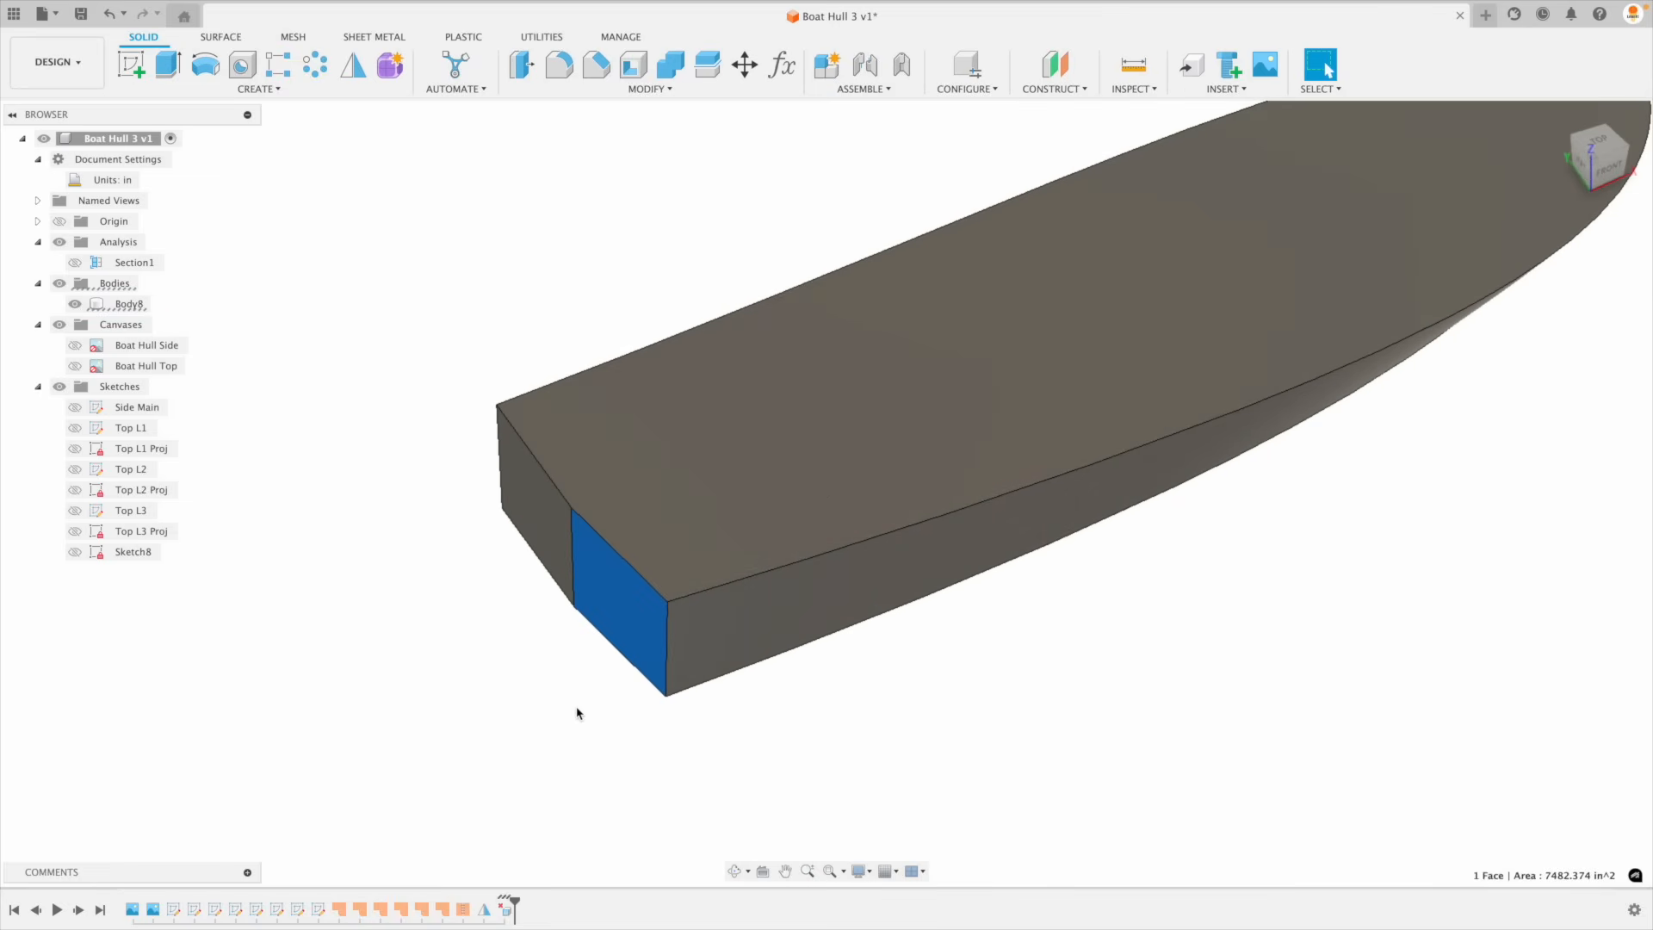
key("Delete")
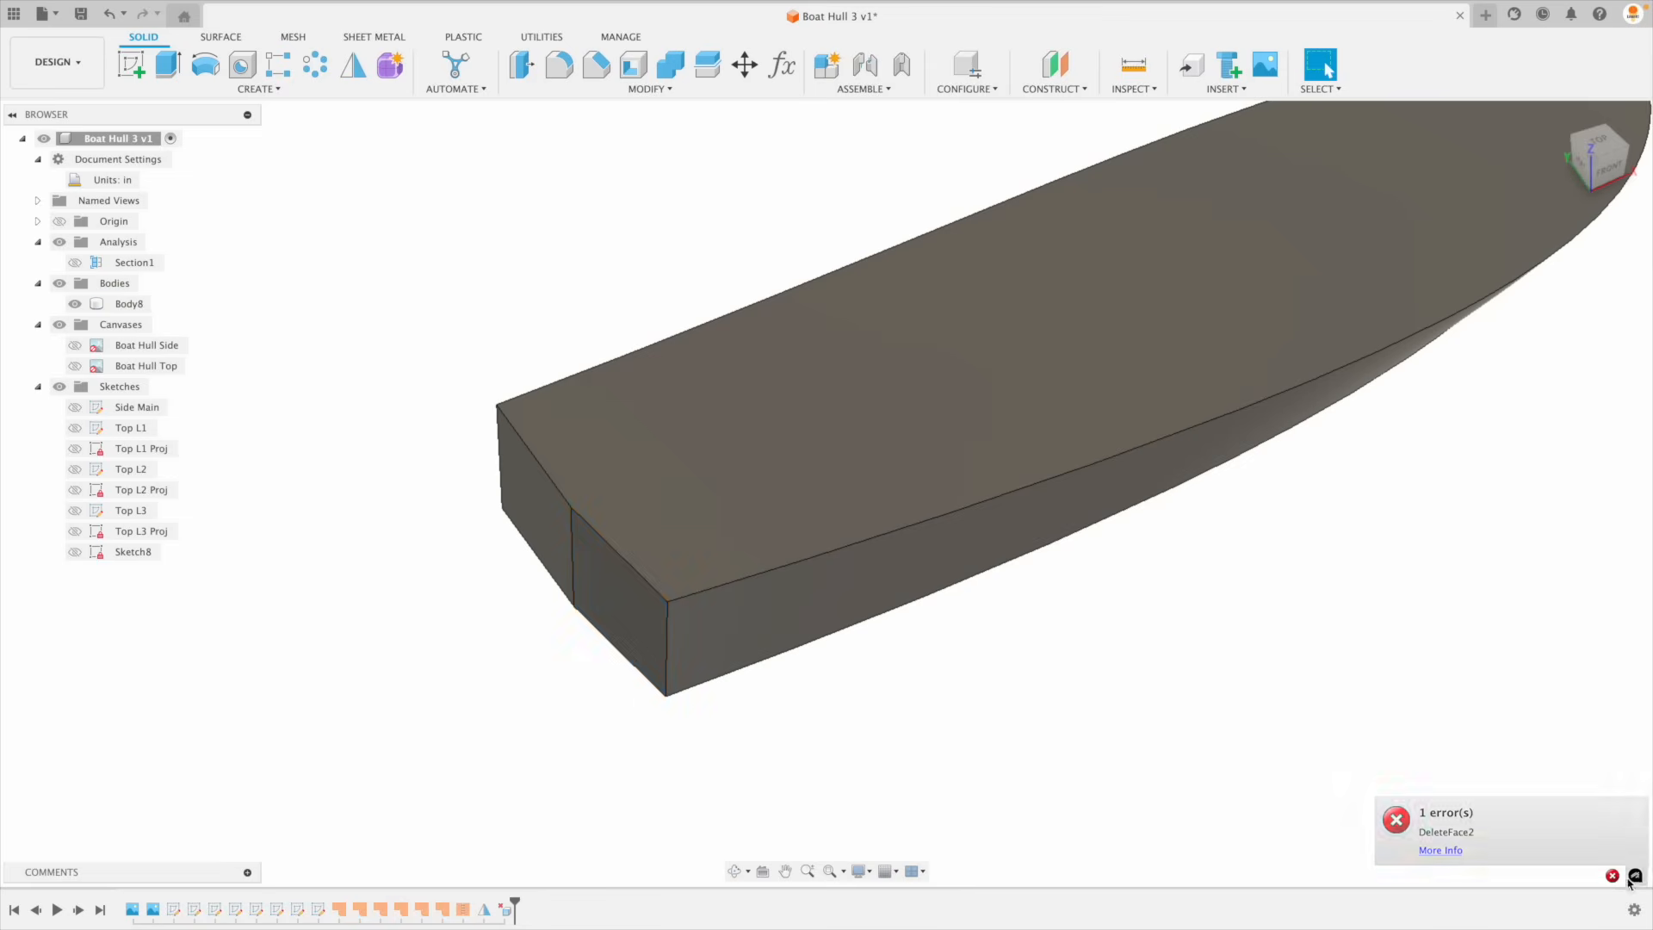
middle_click_drag(855, 717, 871, 739, "shift")
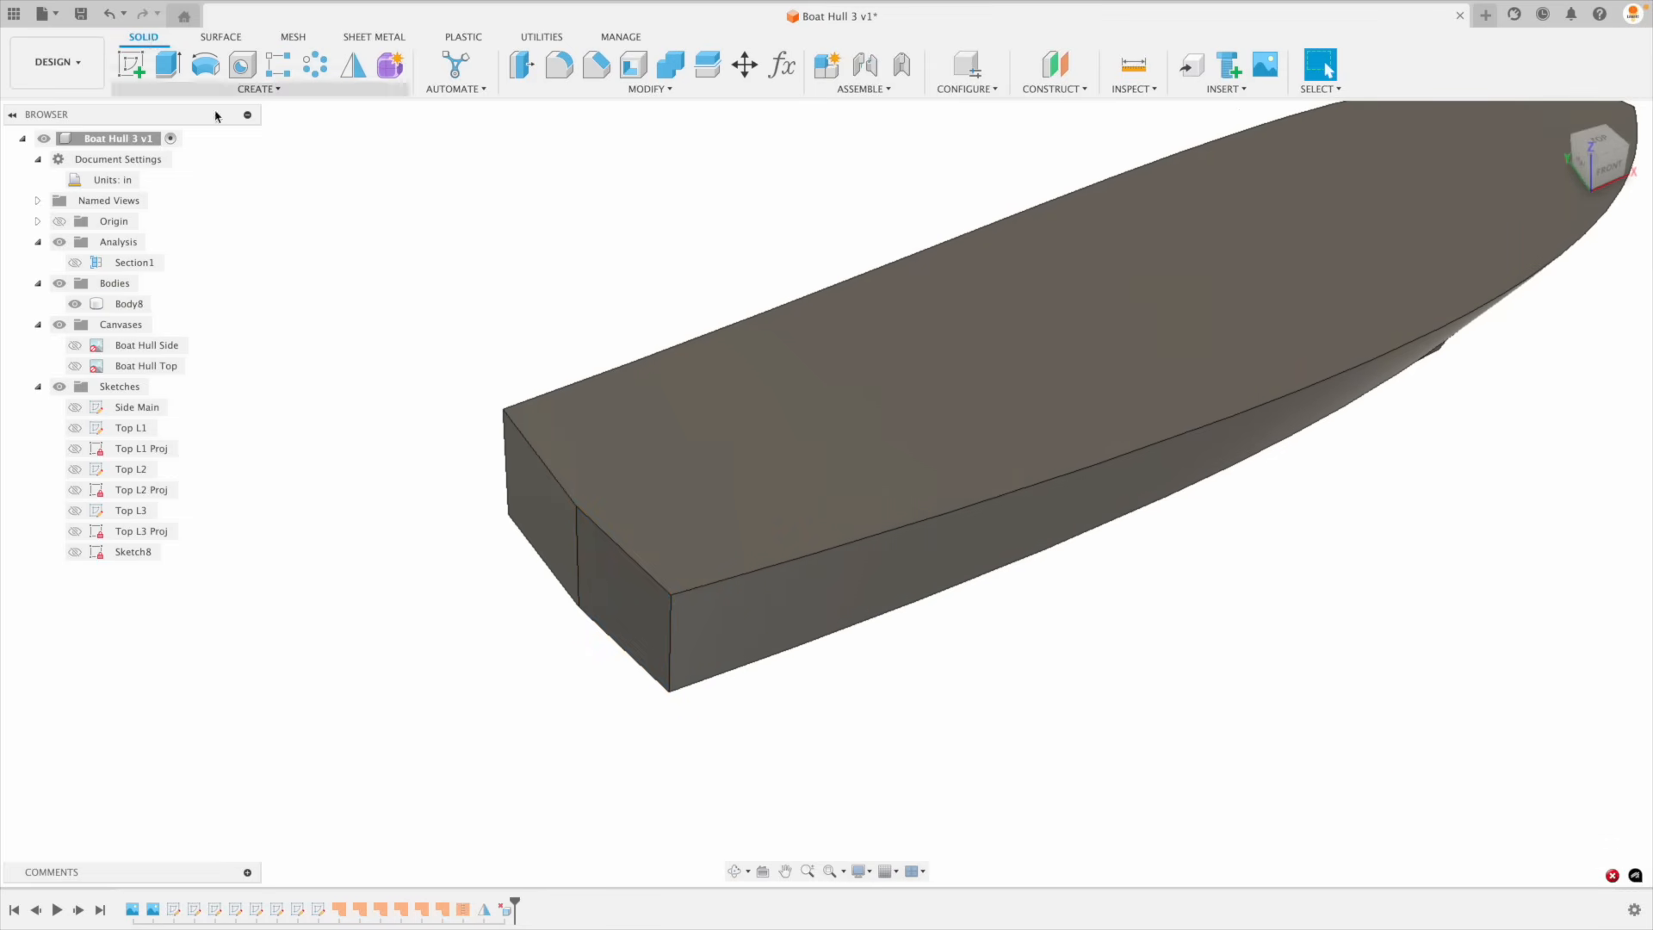
Step: With the history rolled back before the deck face deletion, try deleting one deck half as a surface operation, and undo it
scroll(565, 369, "down", 2)
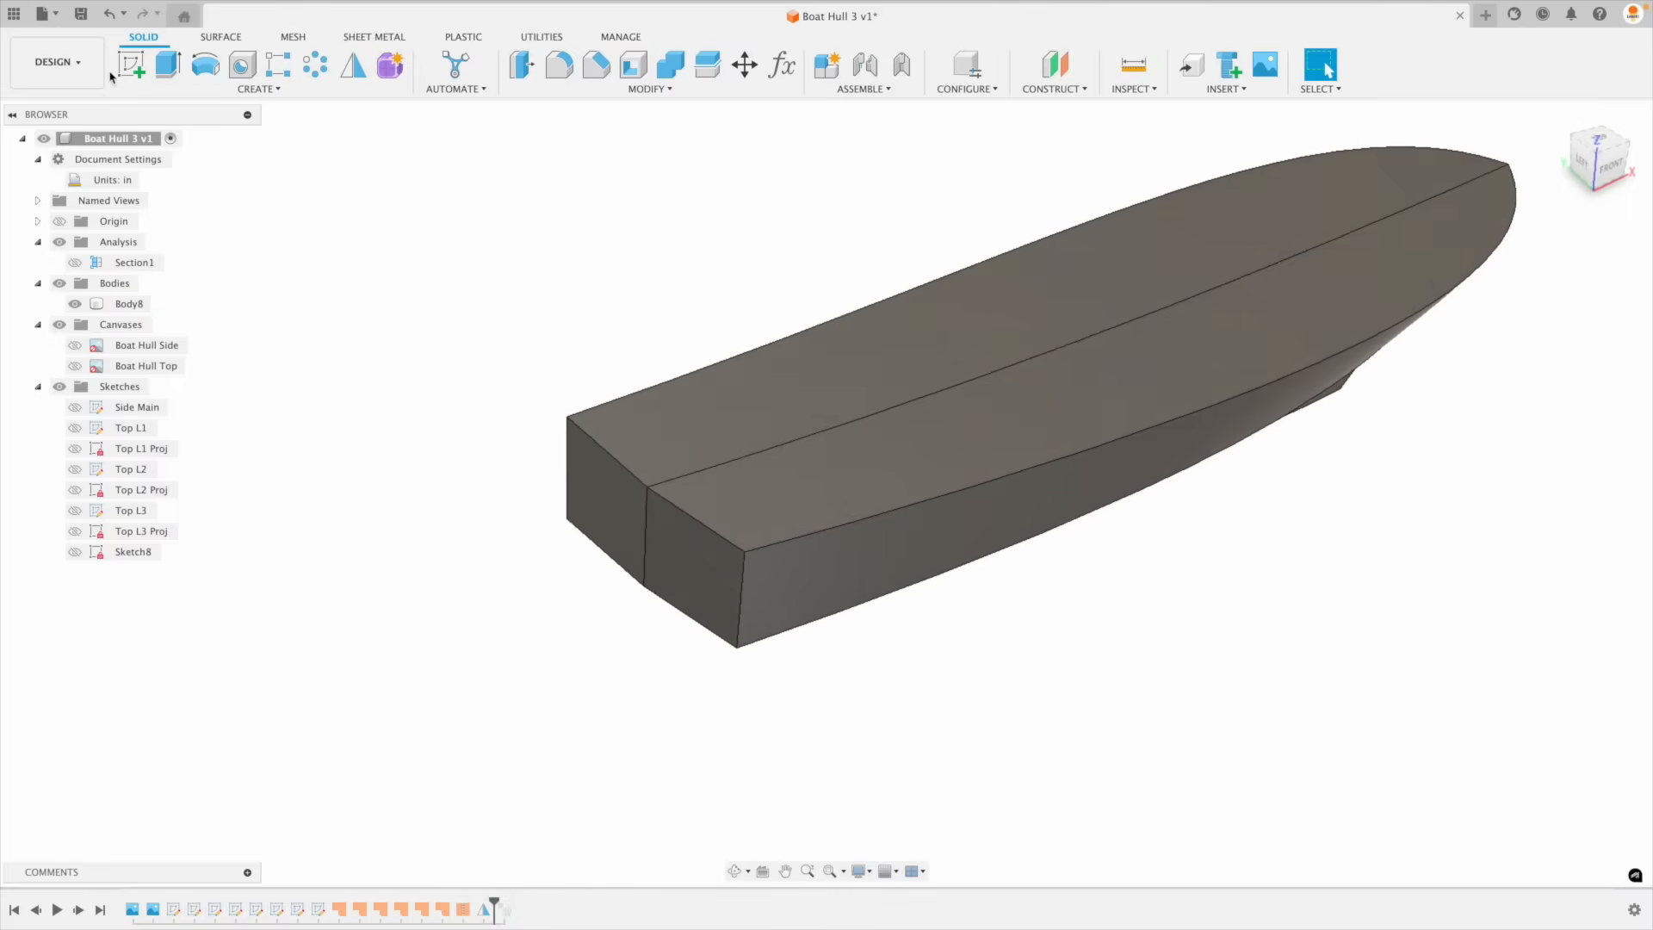
left_click(217, 37)
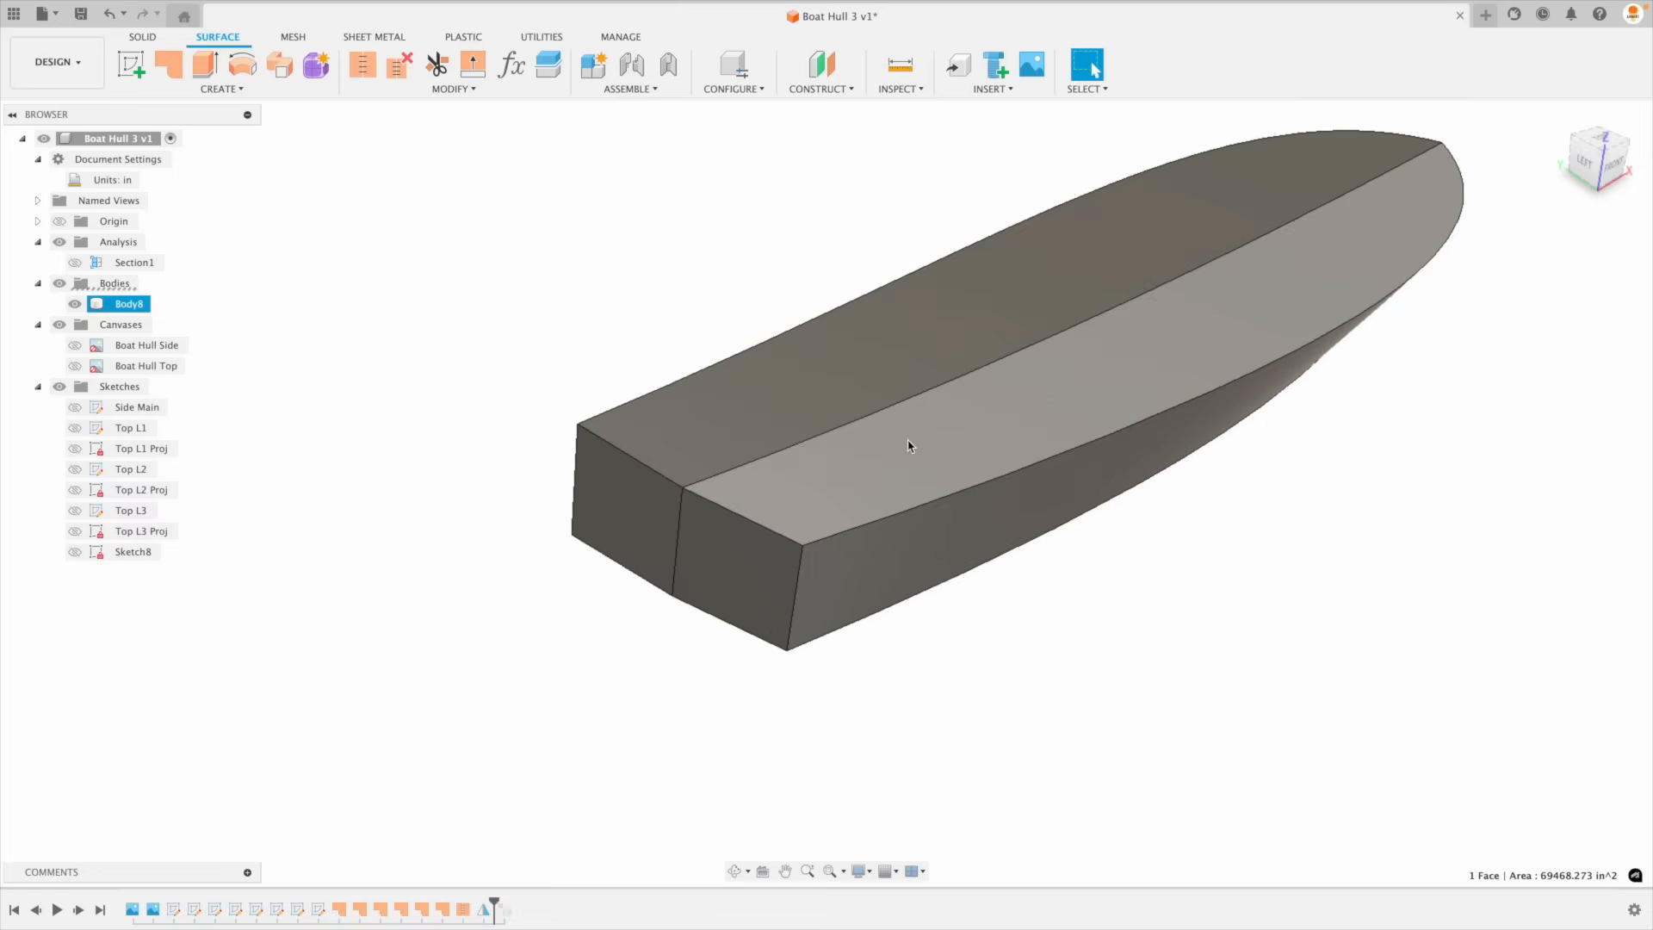
left_click(911, 446)
key("Delete")
scroll(1484, 526, "down", 5, "shift")
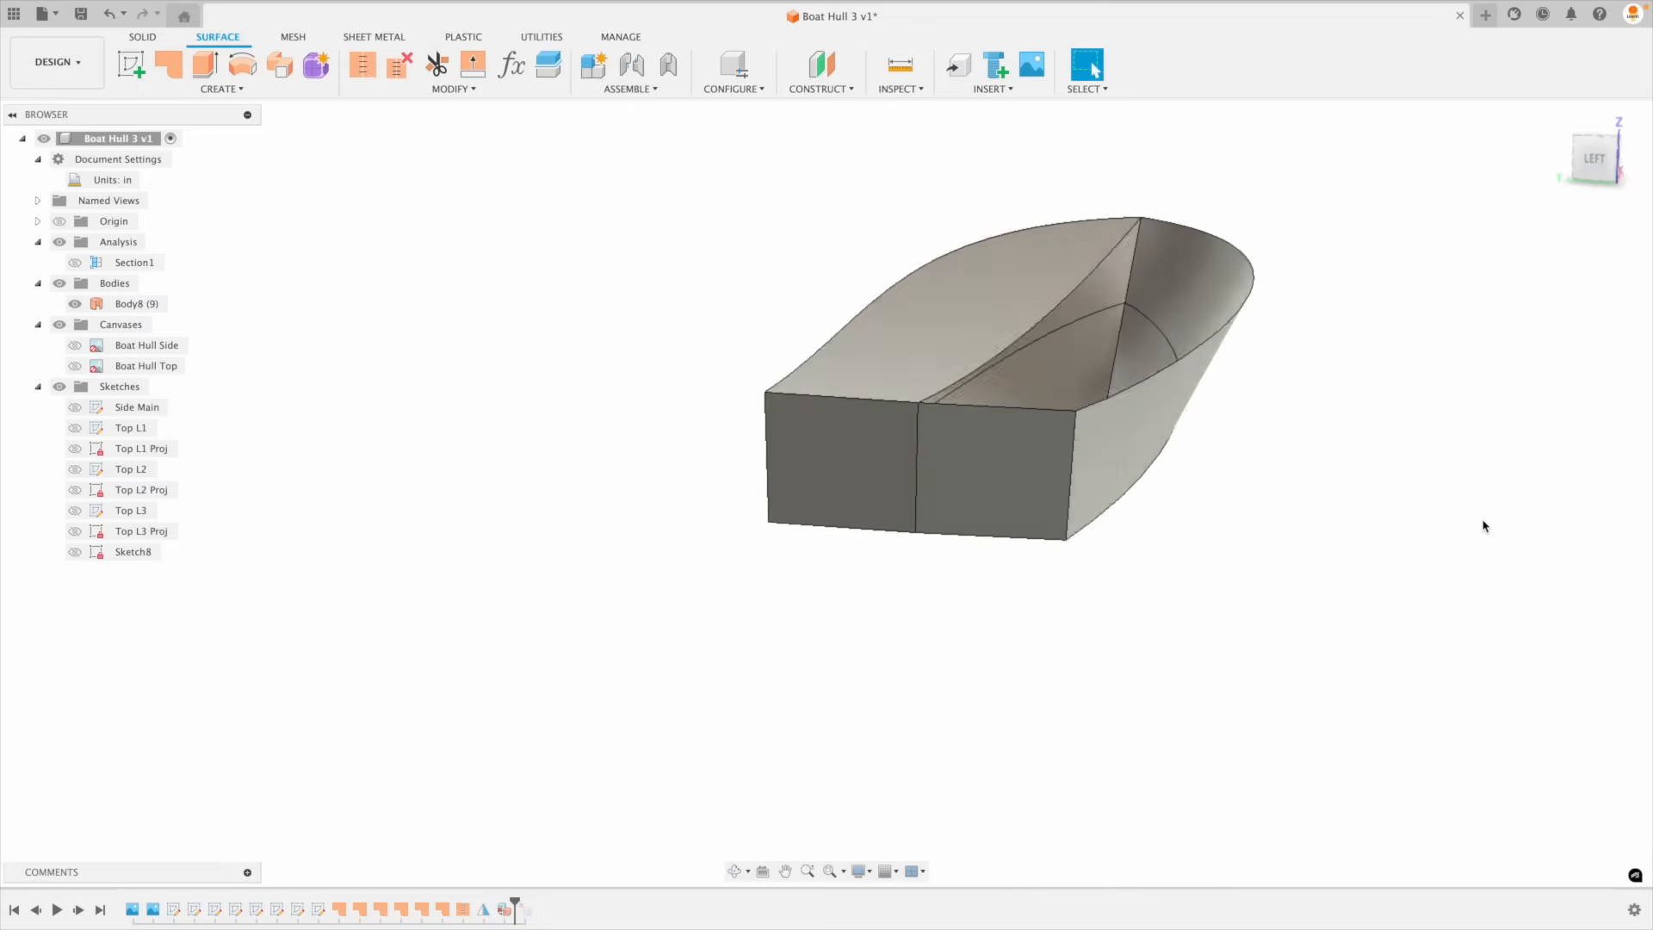
scroll(1484, 526, "up", 3, "shift")
scroll(1484, 526, "up", 5, "shift")
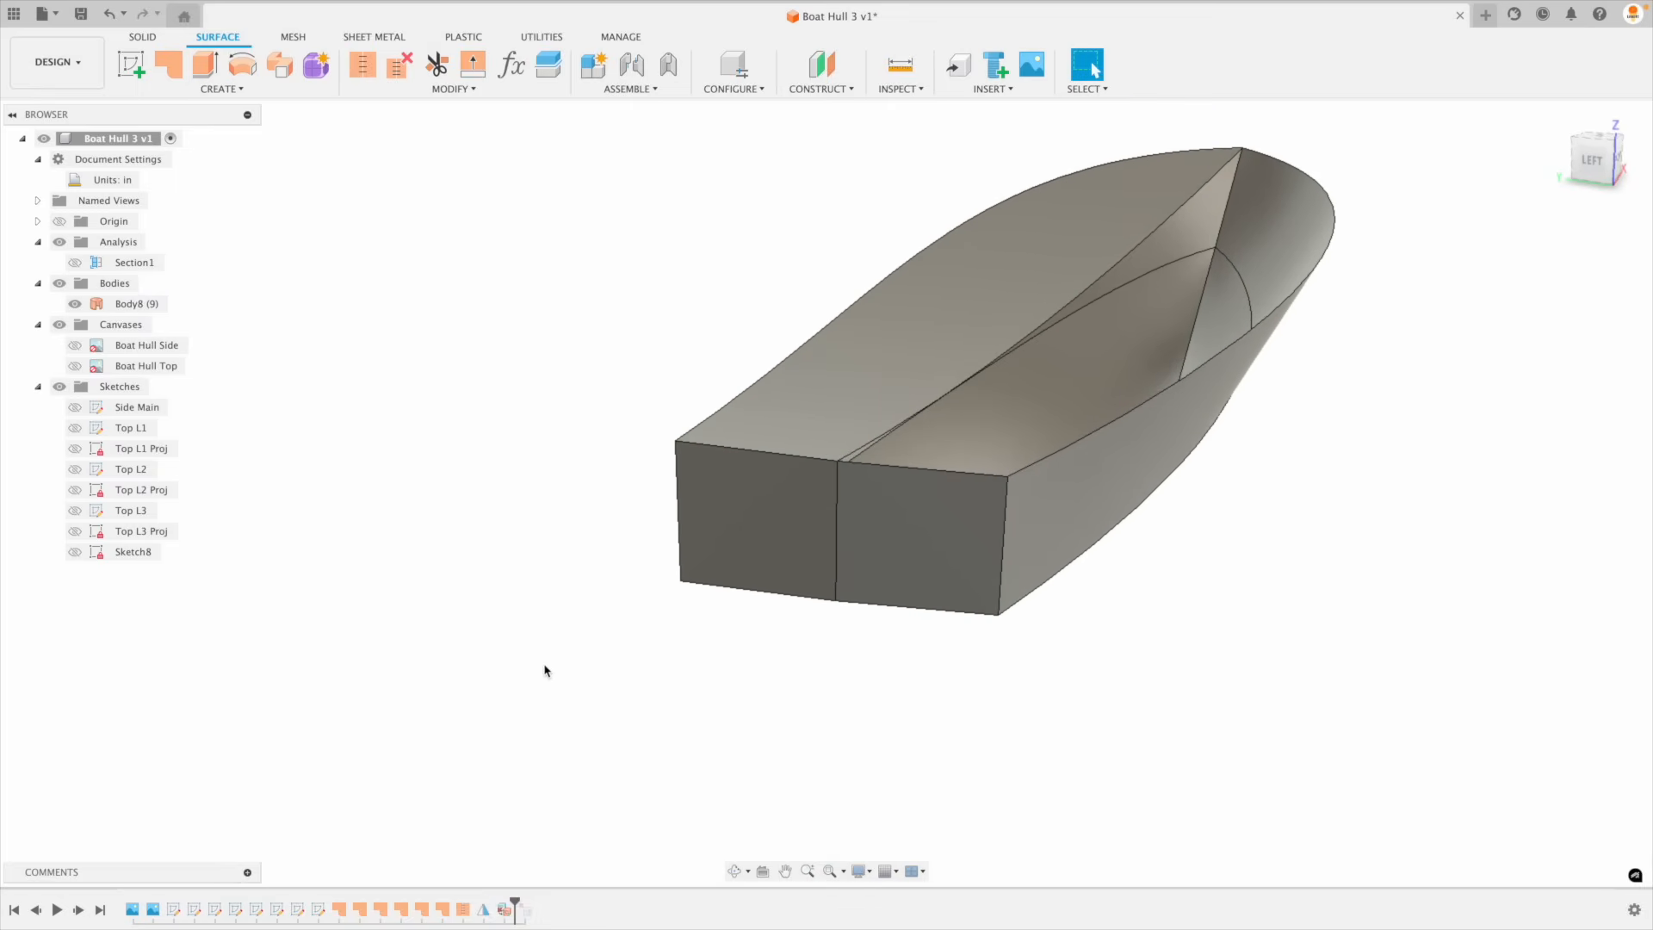
key("ctrl+z")
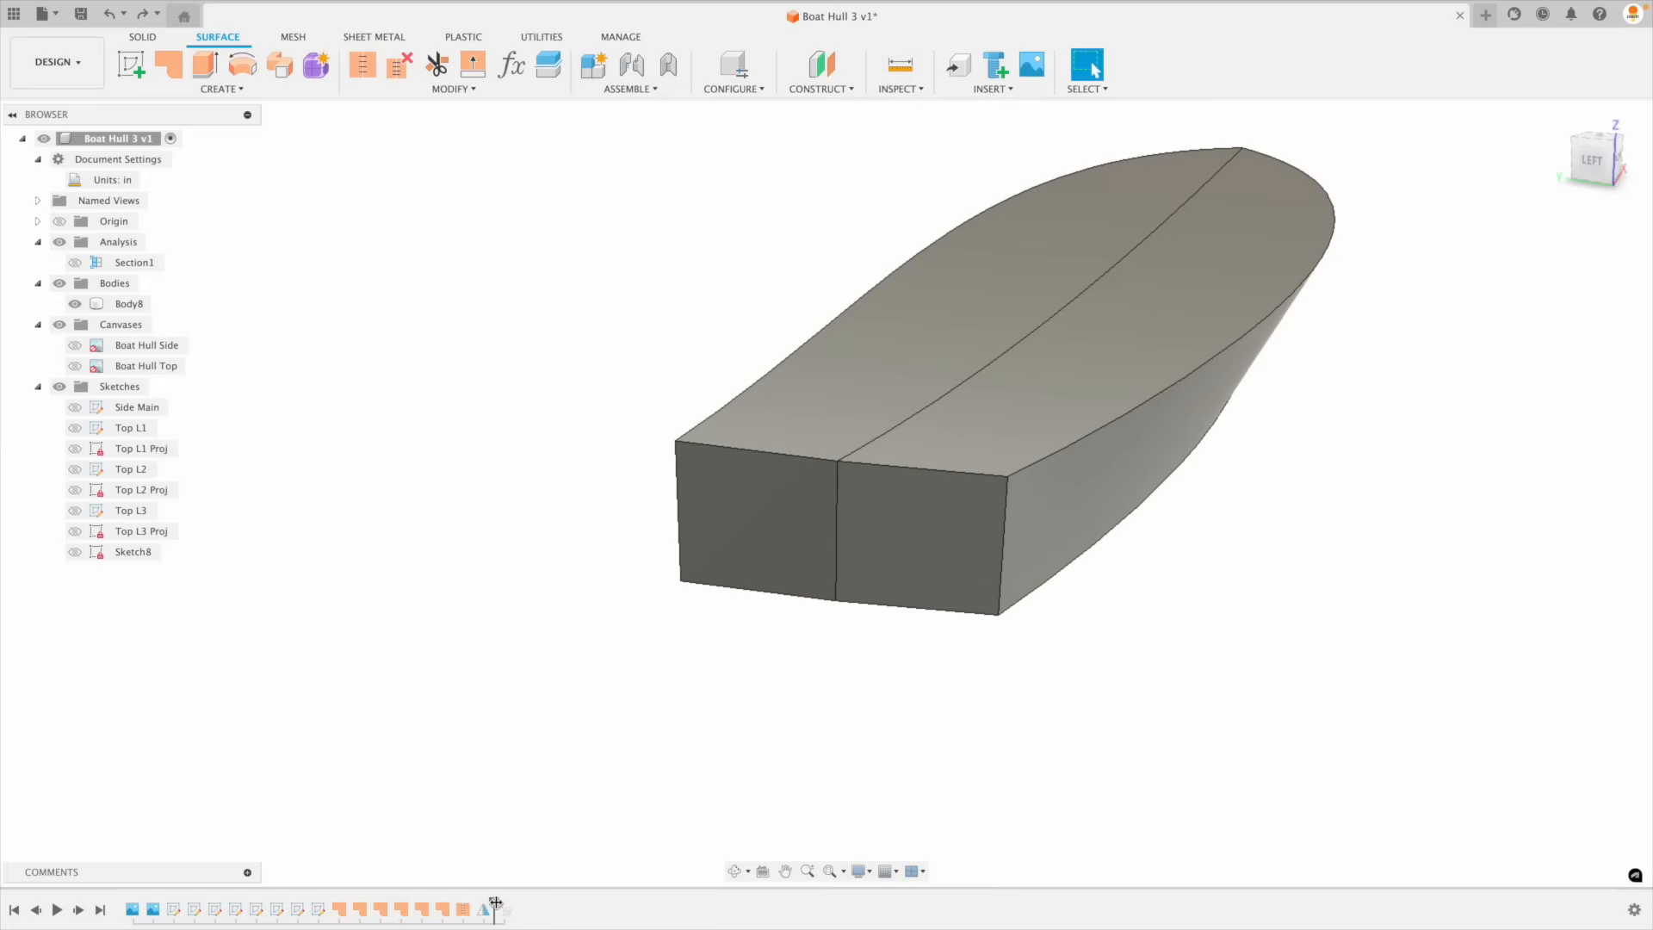
left_click(143, 37)
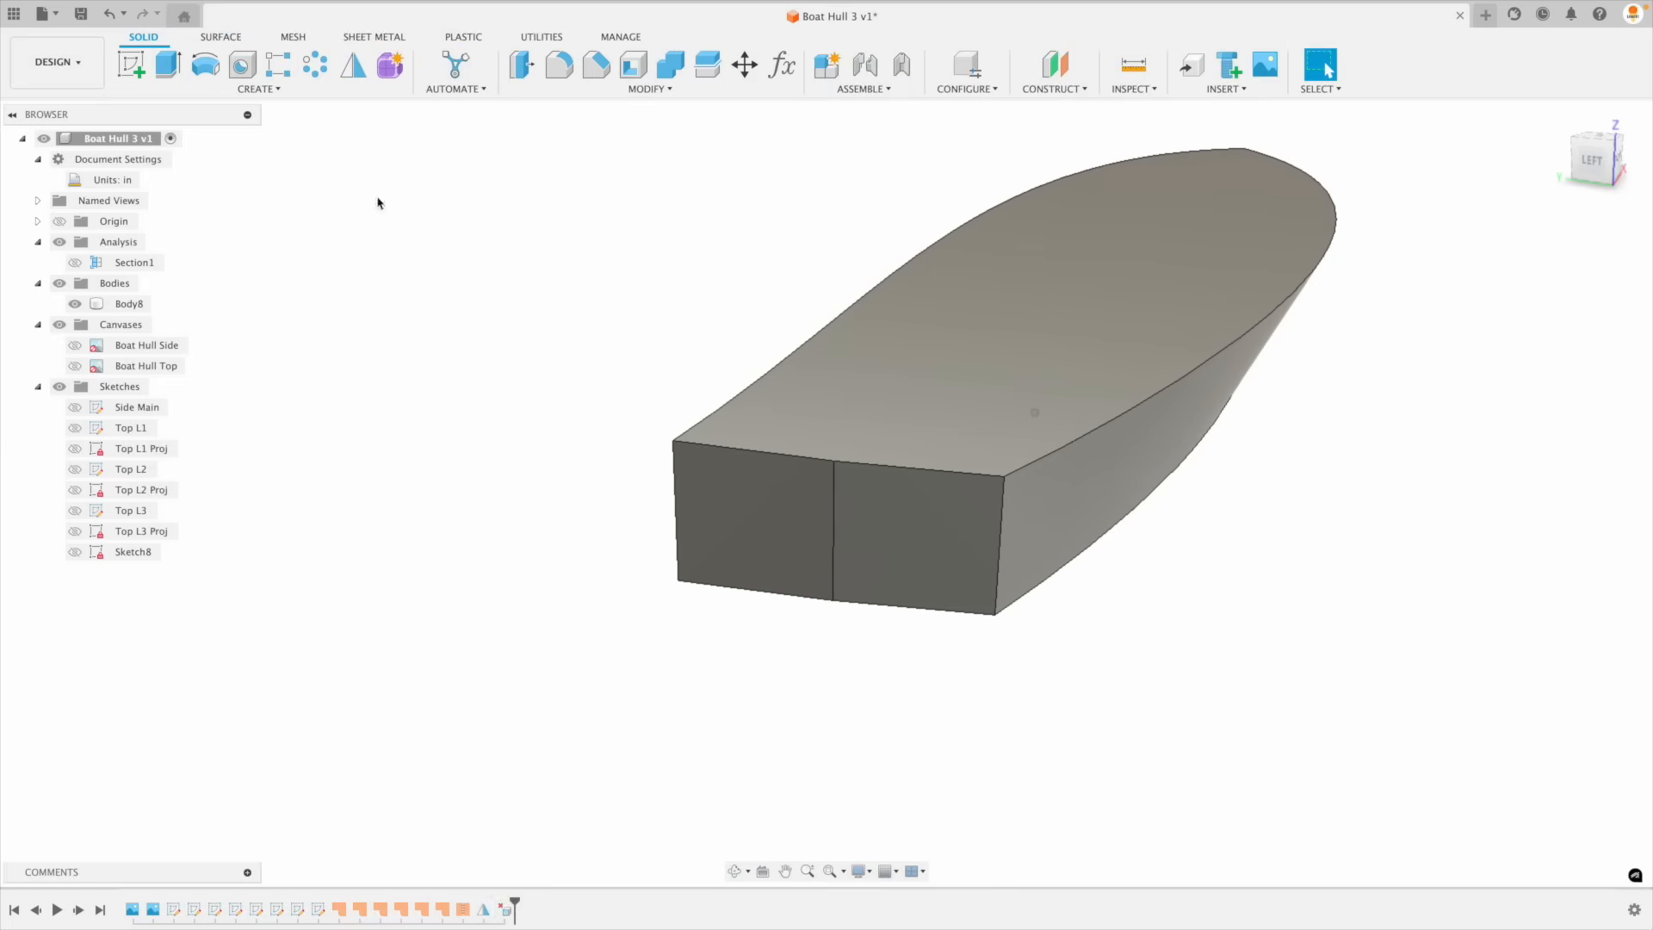
Step: Examine the solid hull's deck, side, underside and stern from several angles
scroll(513, 332, "down", 3, "shift")
left_click(129, 304)
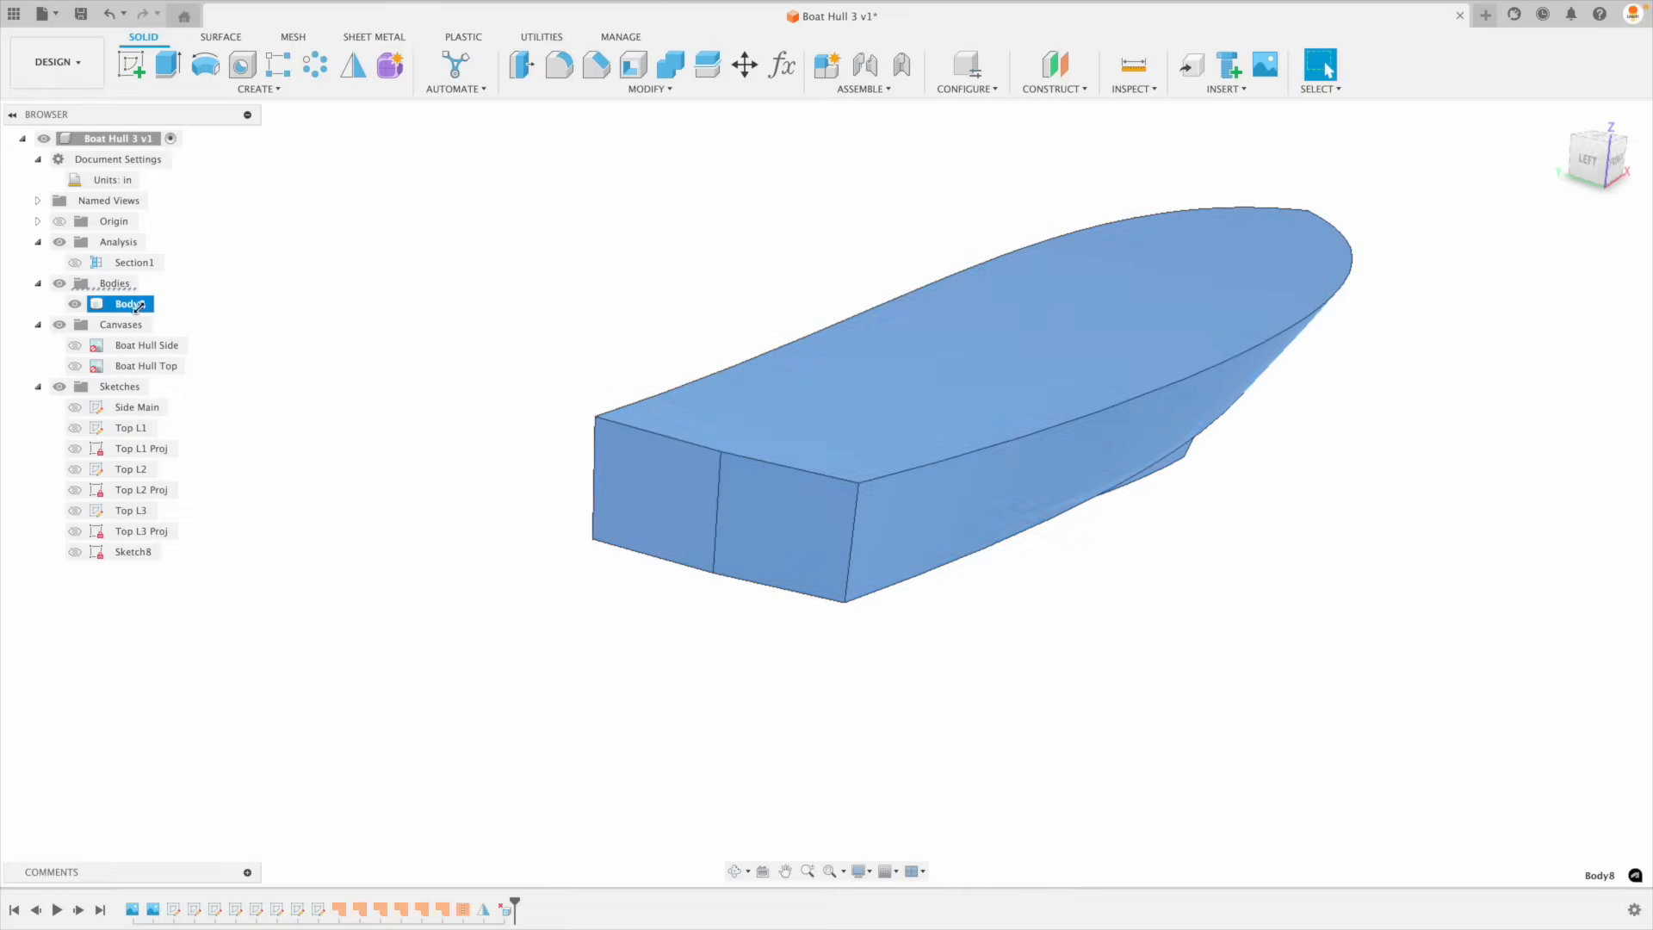
left_click(399, 350)
scroll(399, 351, "right", 5, "shift")
scroll(399, 350, "right", 10, "shift")
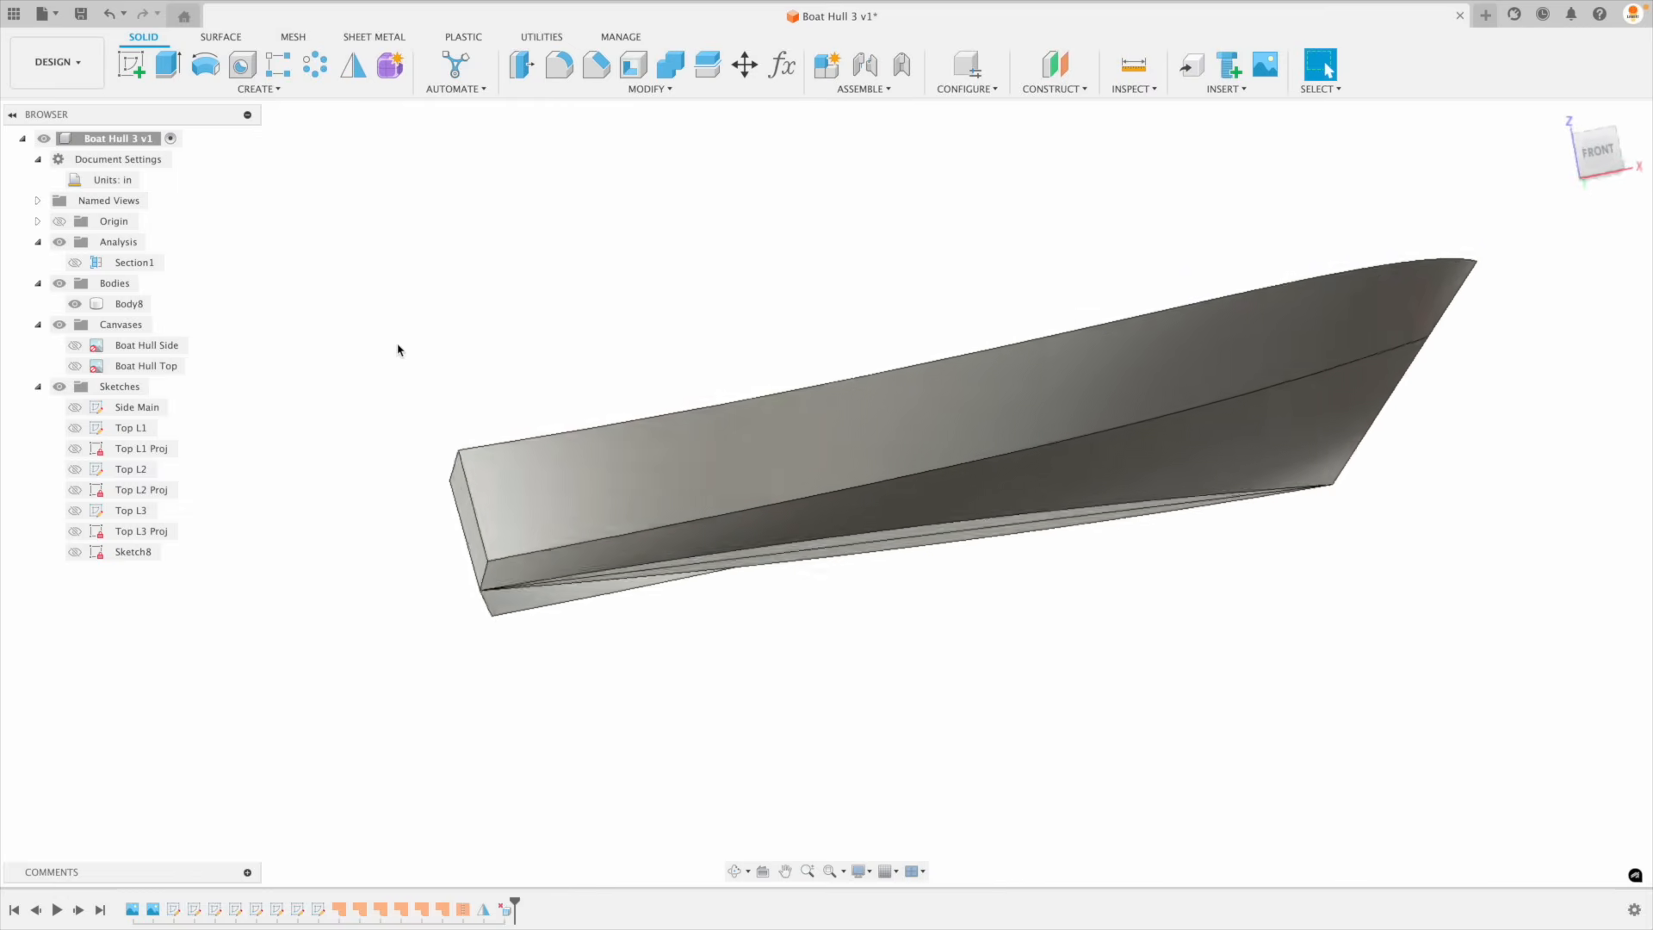
scroll(616, 203, "right", 4)
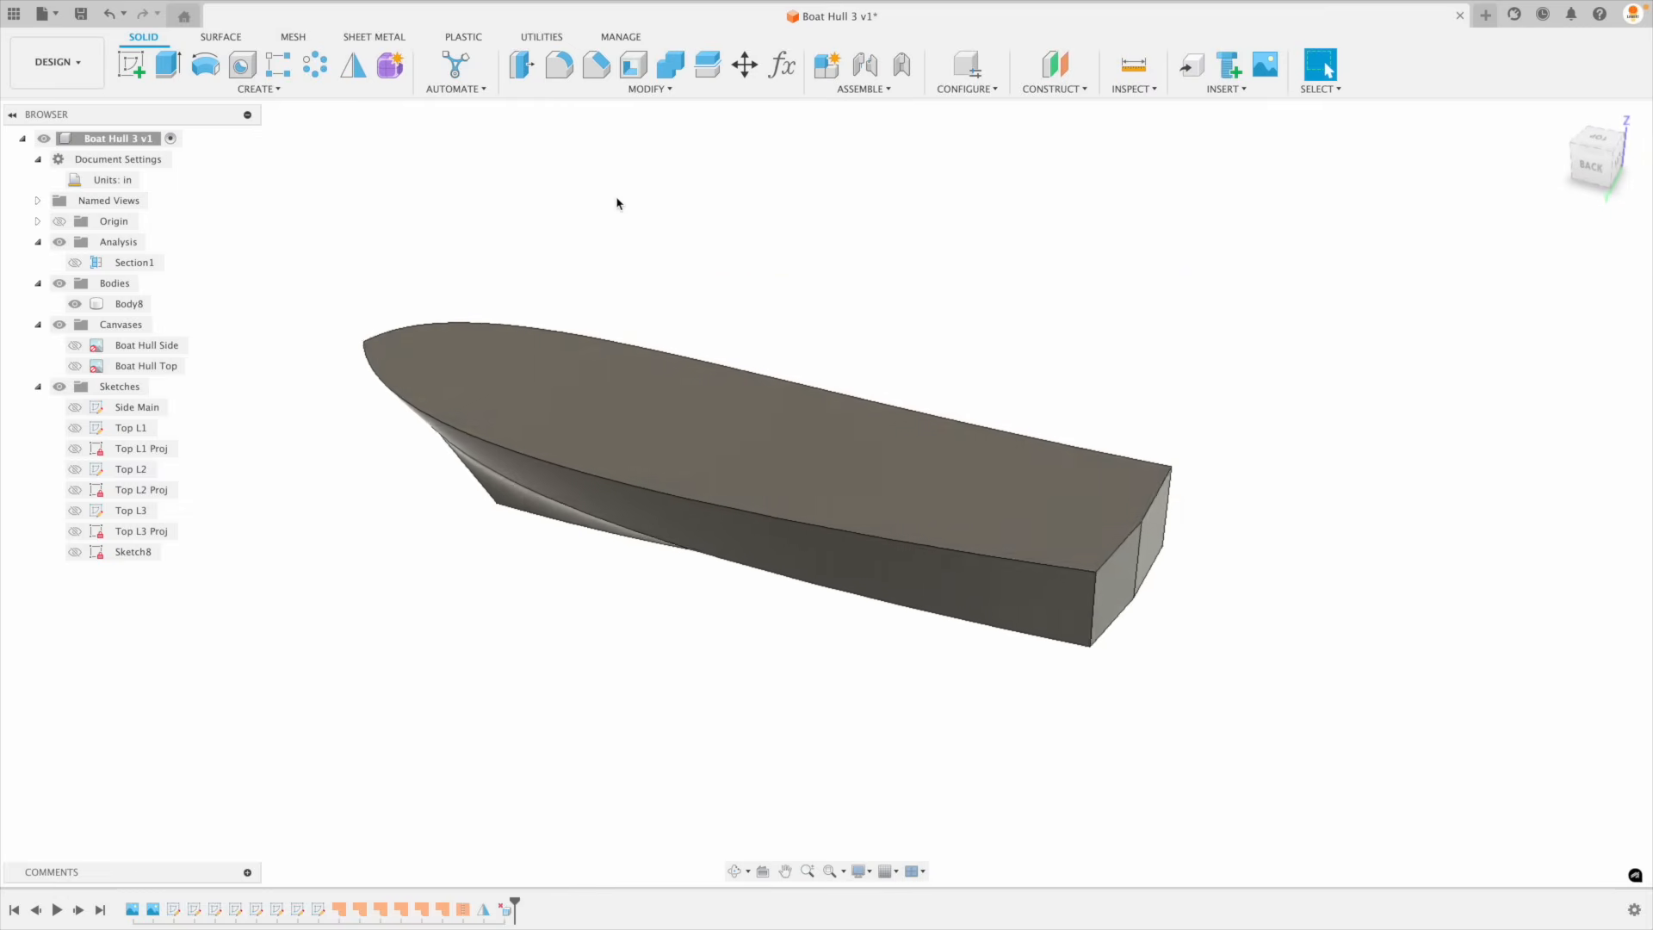
scroll(616, 203, "up", 3, "shift")
scroll(570, 408, "down", 2, "shift")
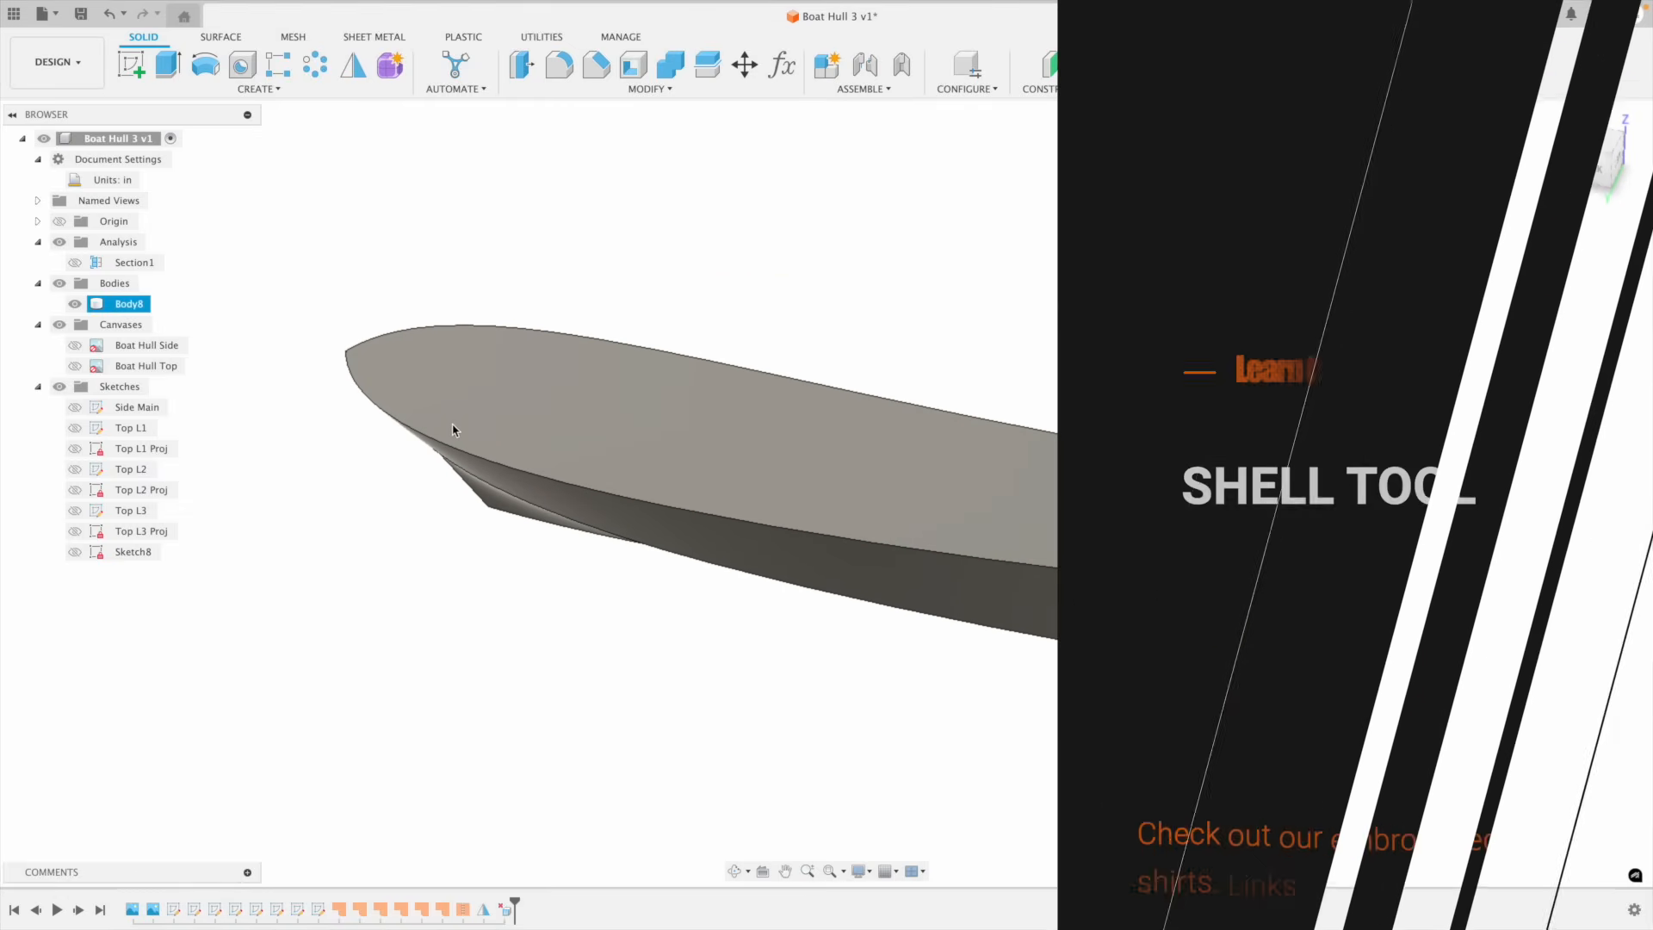
Step: Shell the hull through the deck face with an inside thickness of 5 in
left_click(881, 234)
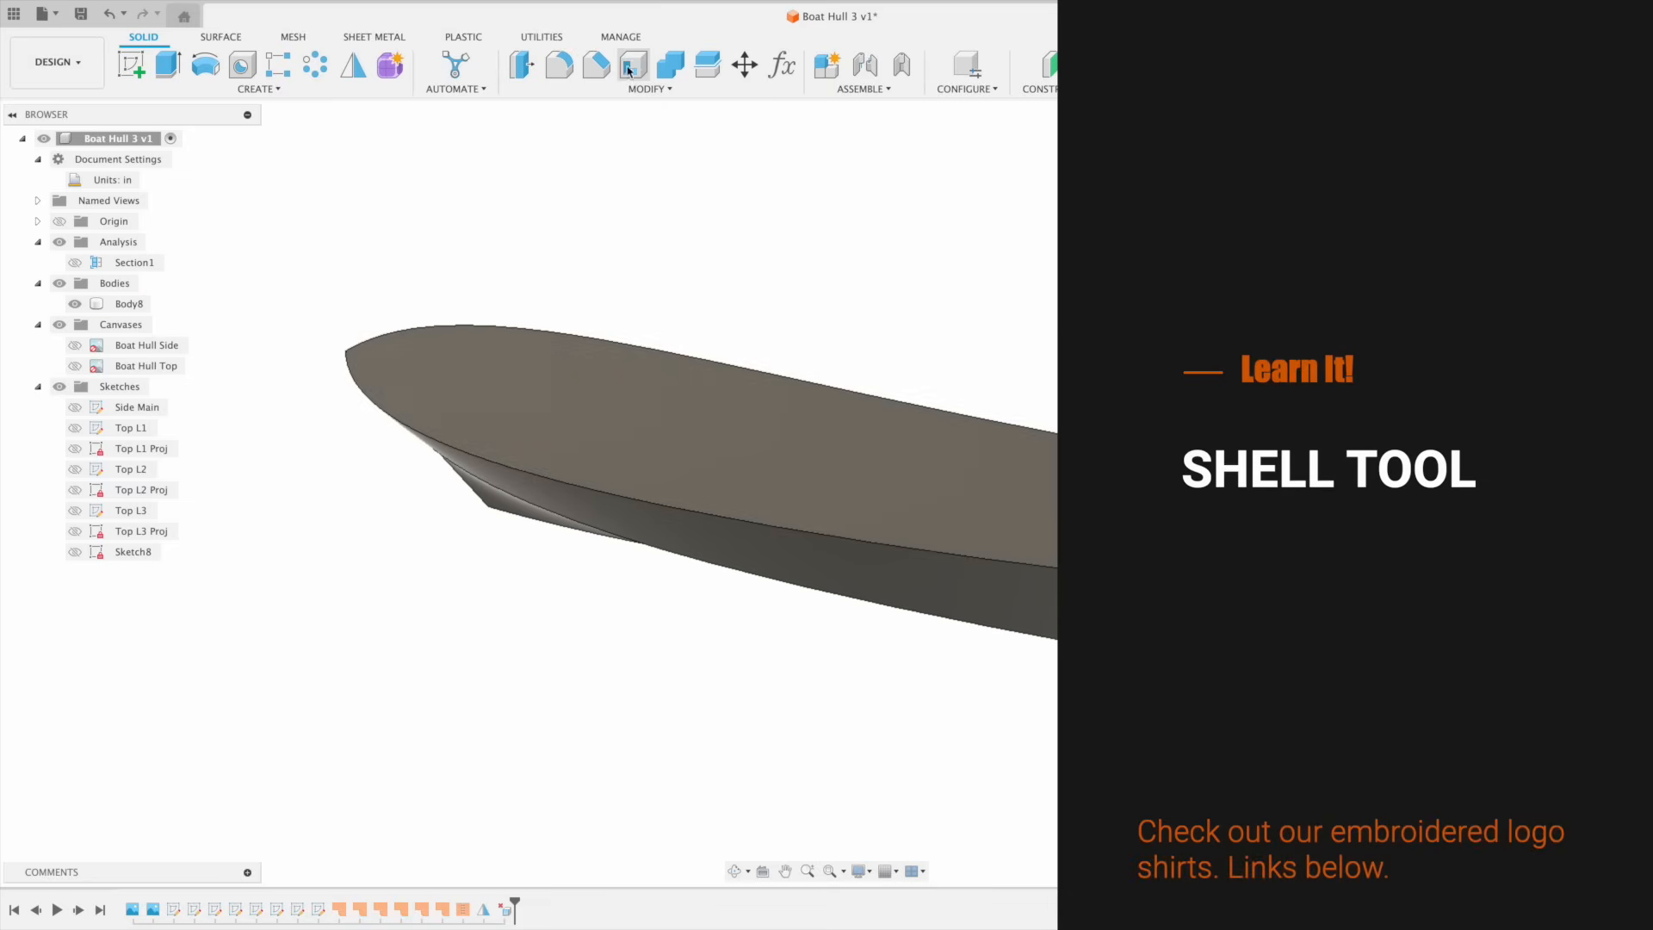
left_click(633, 68)
left_click(745, 436)
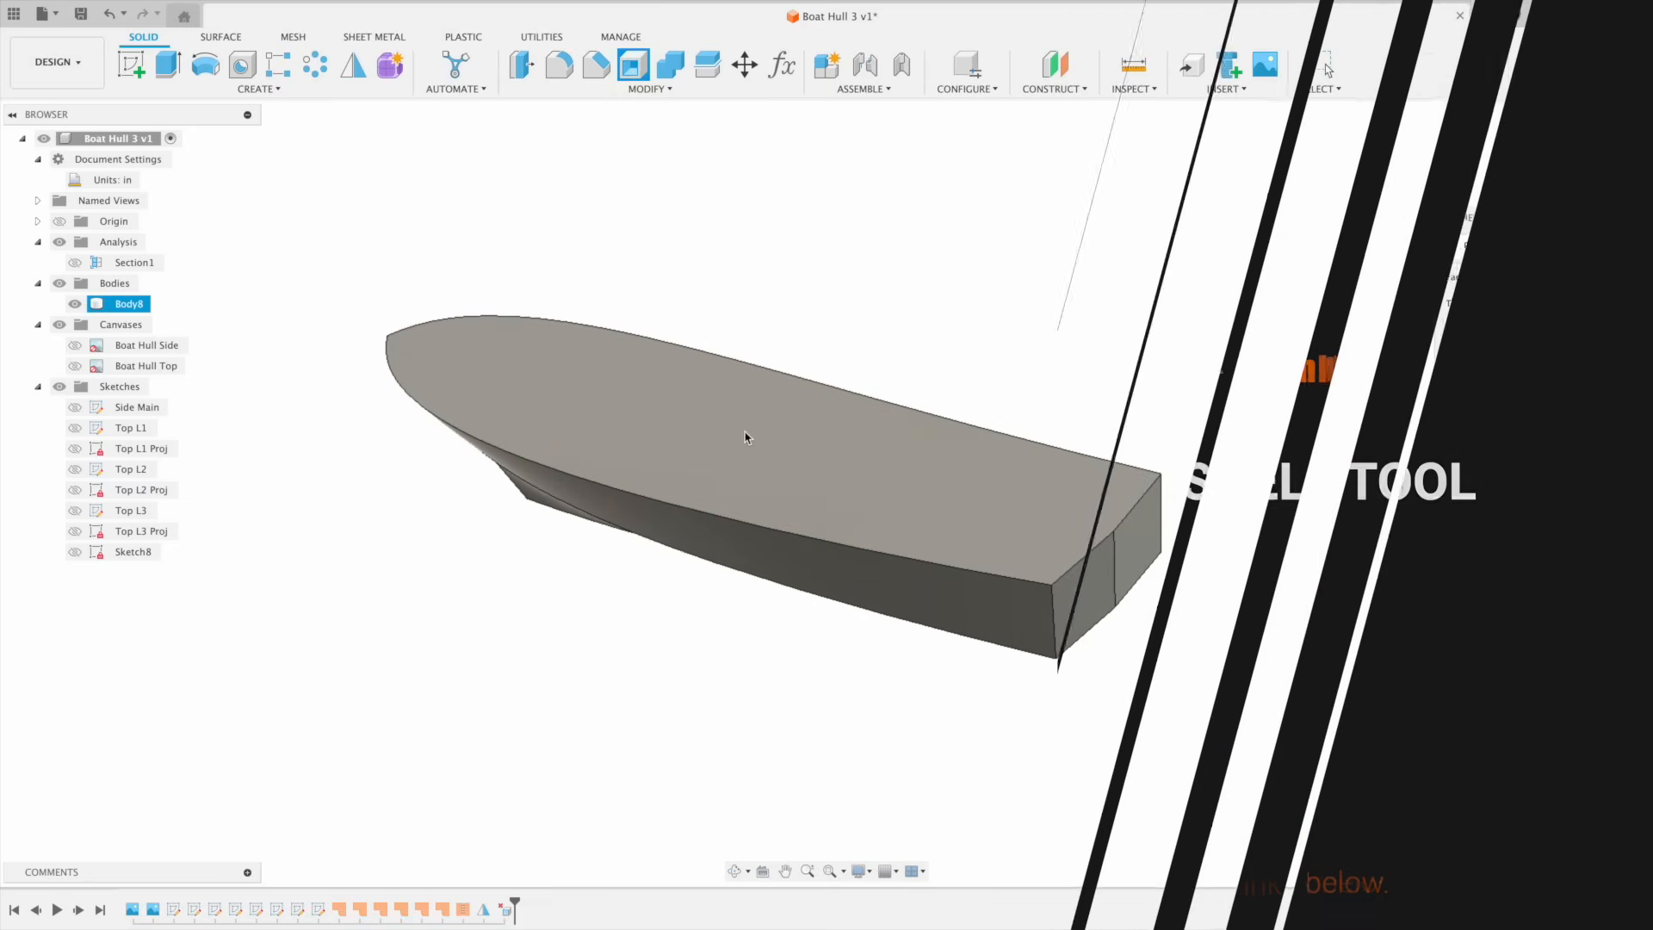
left_click(762, 455)
middle_click_drag(762, 455, 853, 407, "shift")
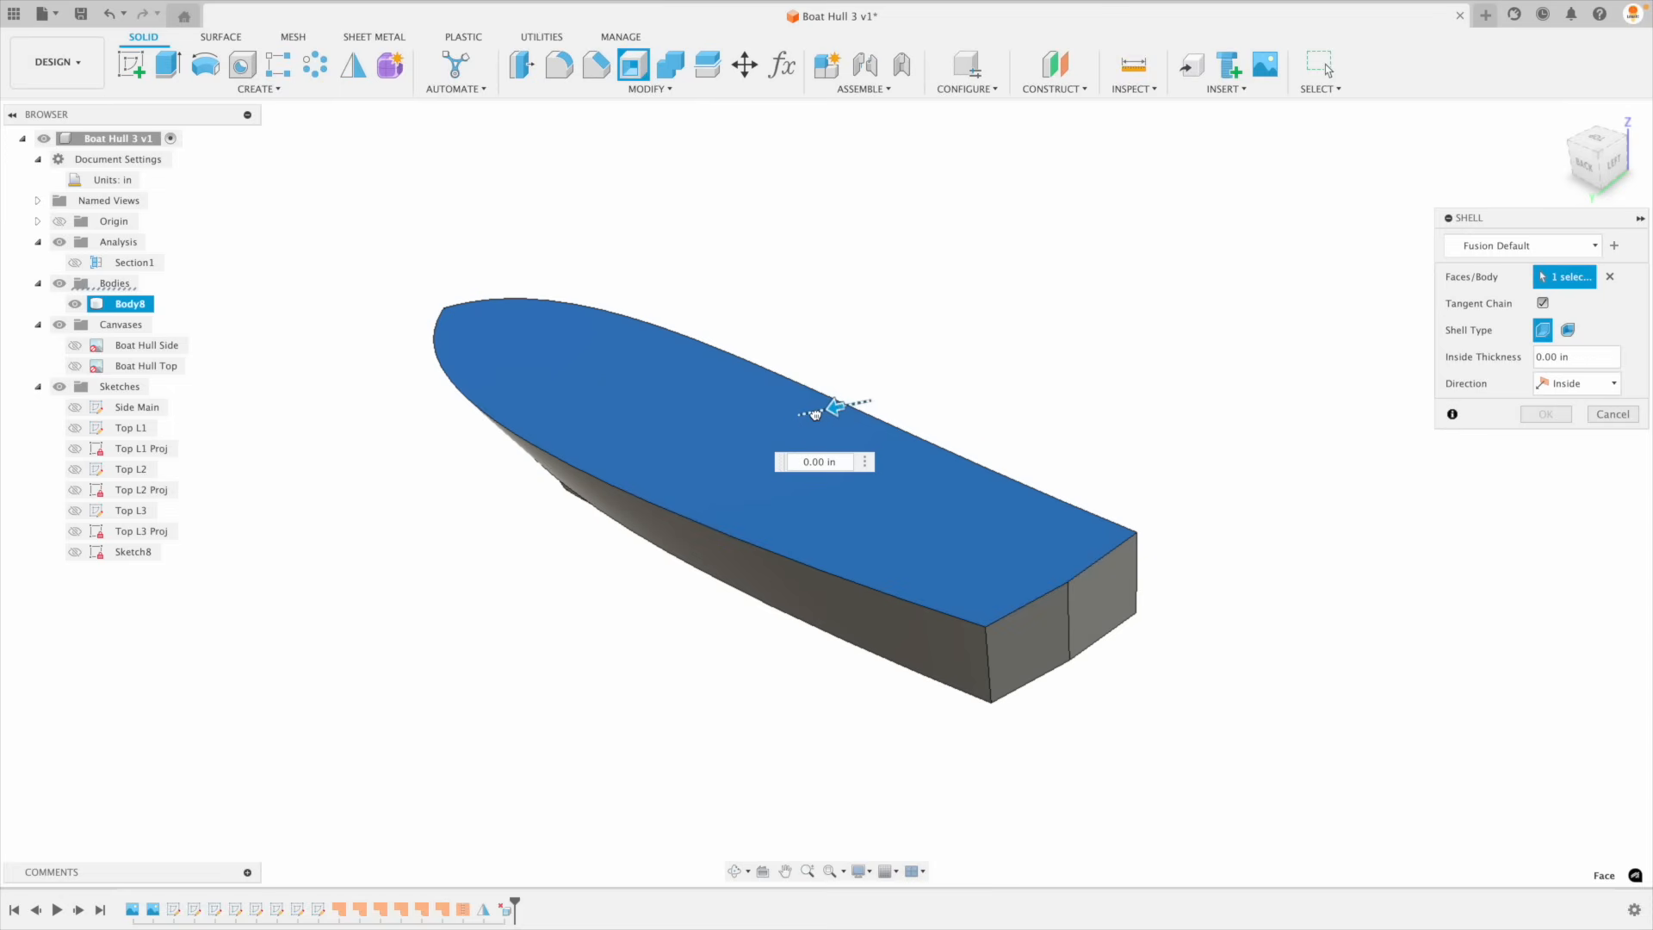
left_click_drag(815, 415, 816, 415)
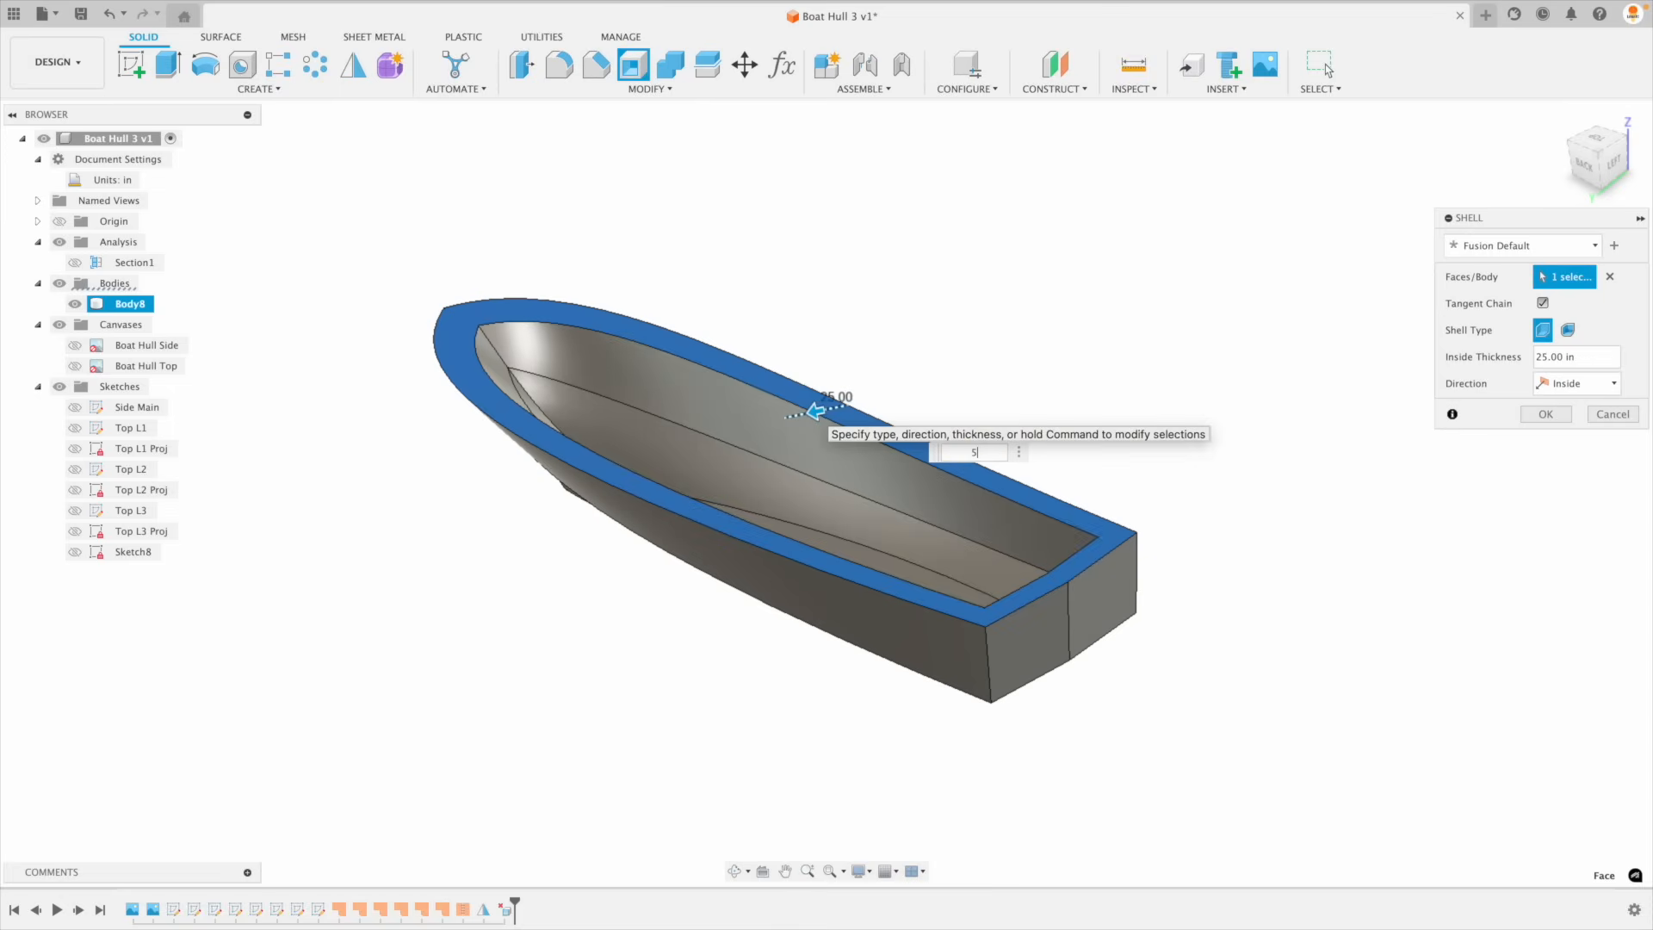
key("Return")
Step: Save the shelled hull as a new version with the description User Saved
middle_click_drag(756, 284, 637, 275, "shift")
mouse_move(111, 148)
middle_mouse_down("shift")
mouse_move(941, 384)
mouse_move(992, 371)
middle_mouse_up("shift")
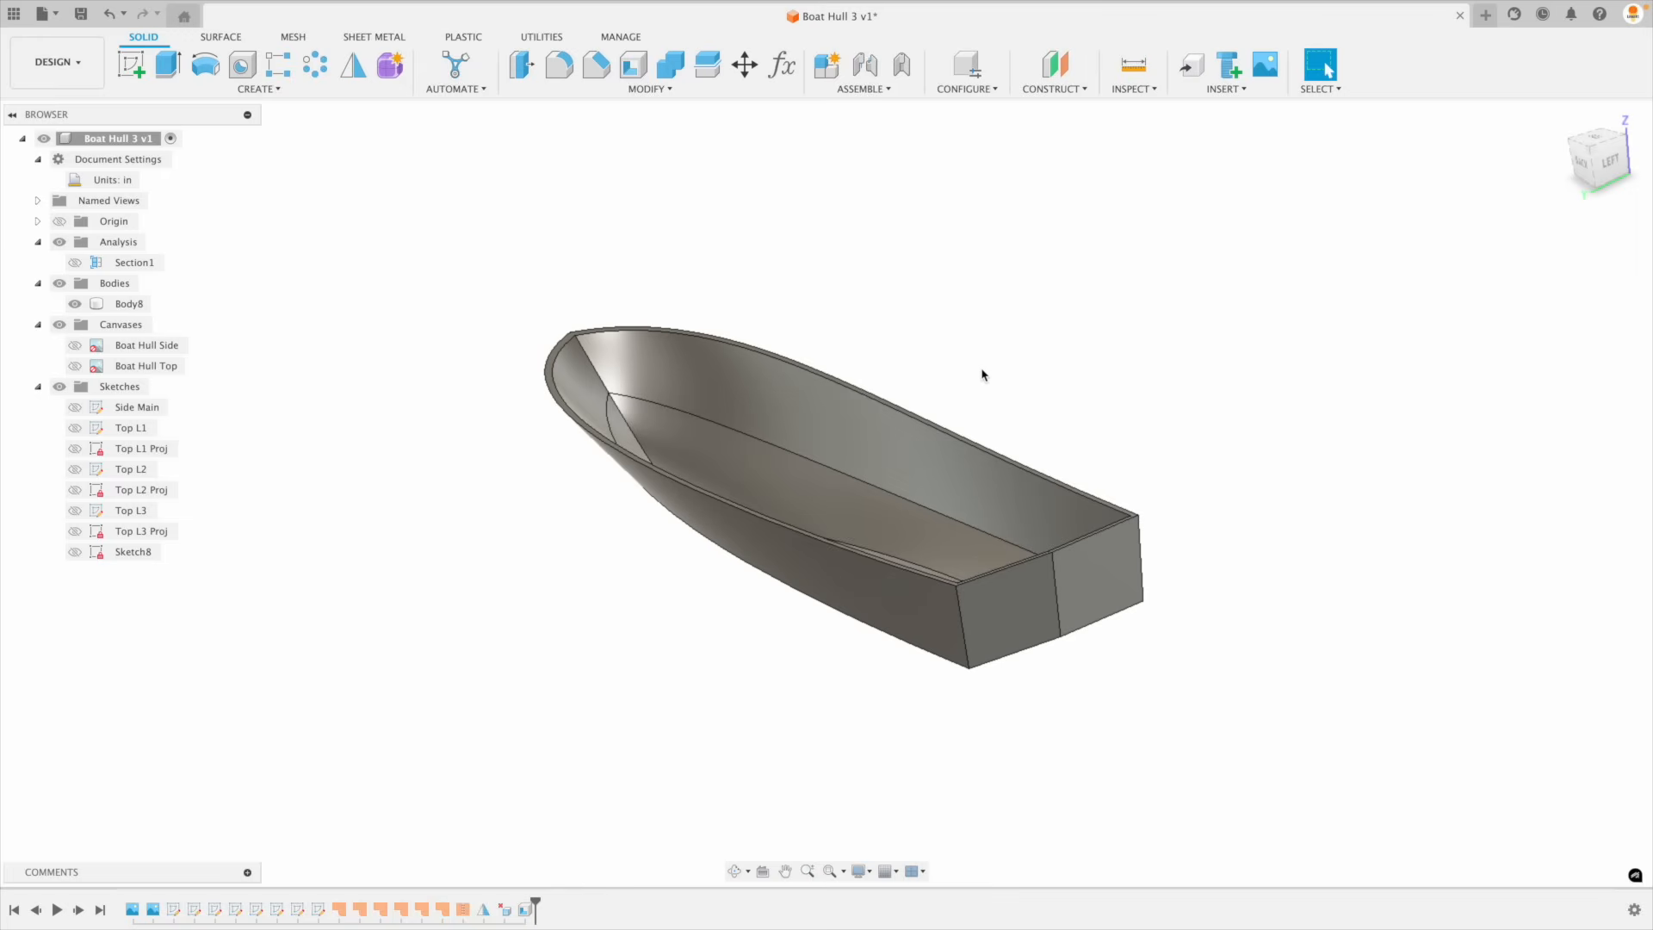
left_click(81, 15)
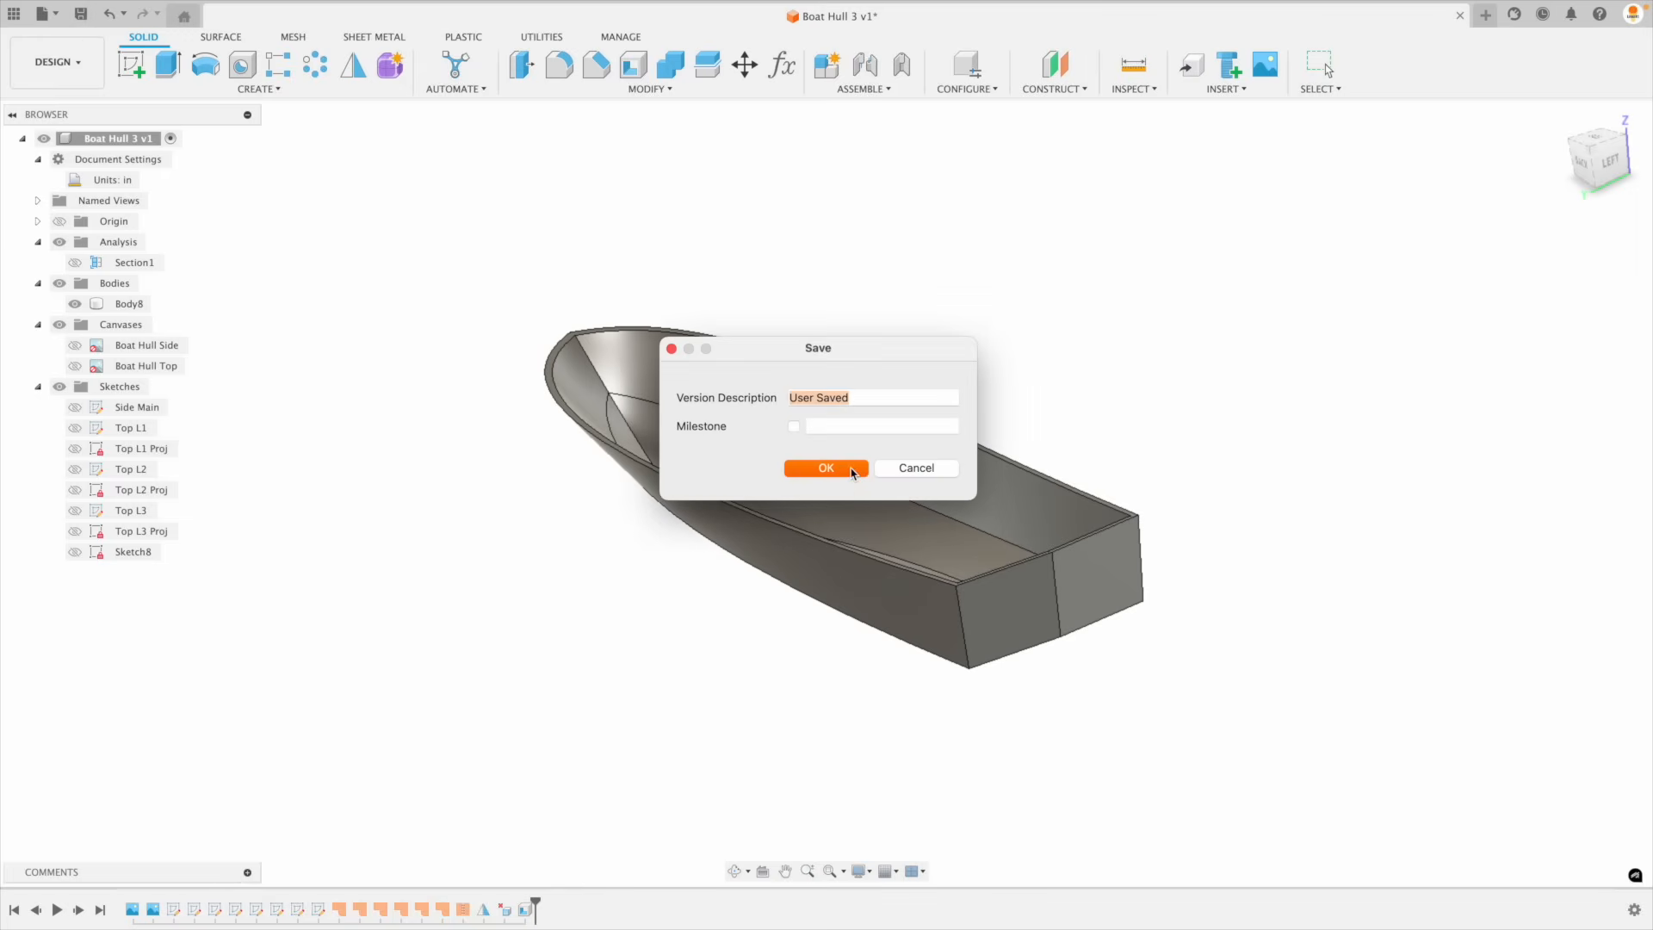
left_click(851, 471)
Step: Examine the shelled hull's interior, underside, rim and bow point from several angles
middle_click_drag(708, 624, 582, 694, "shift")
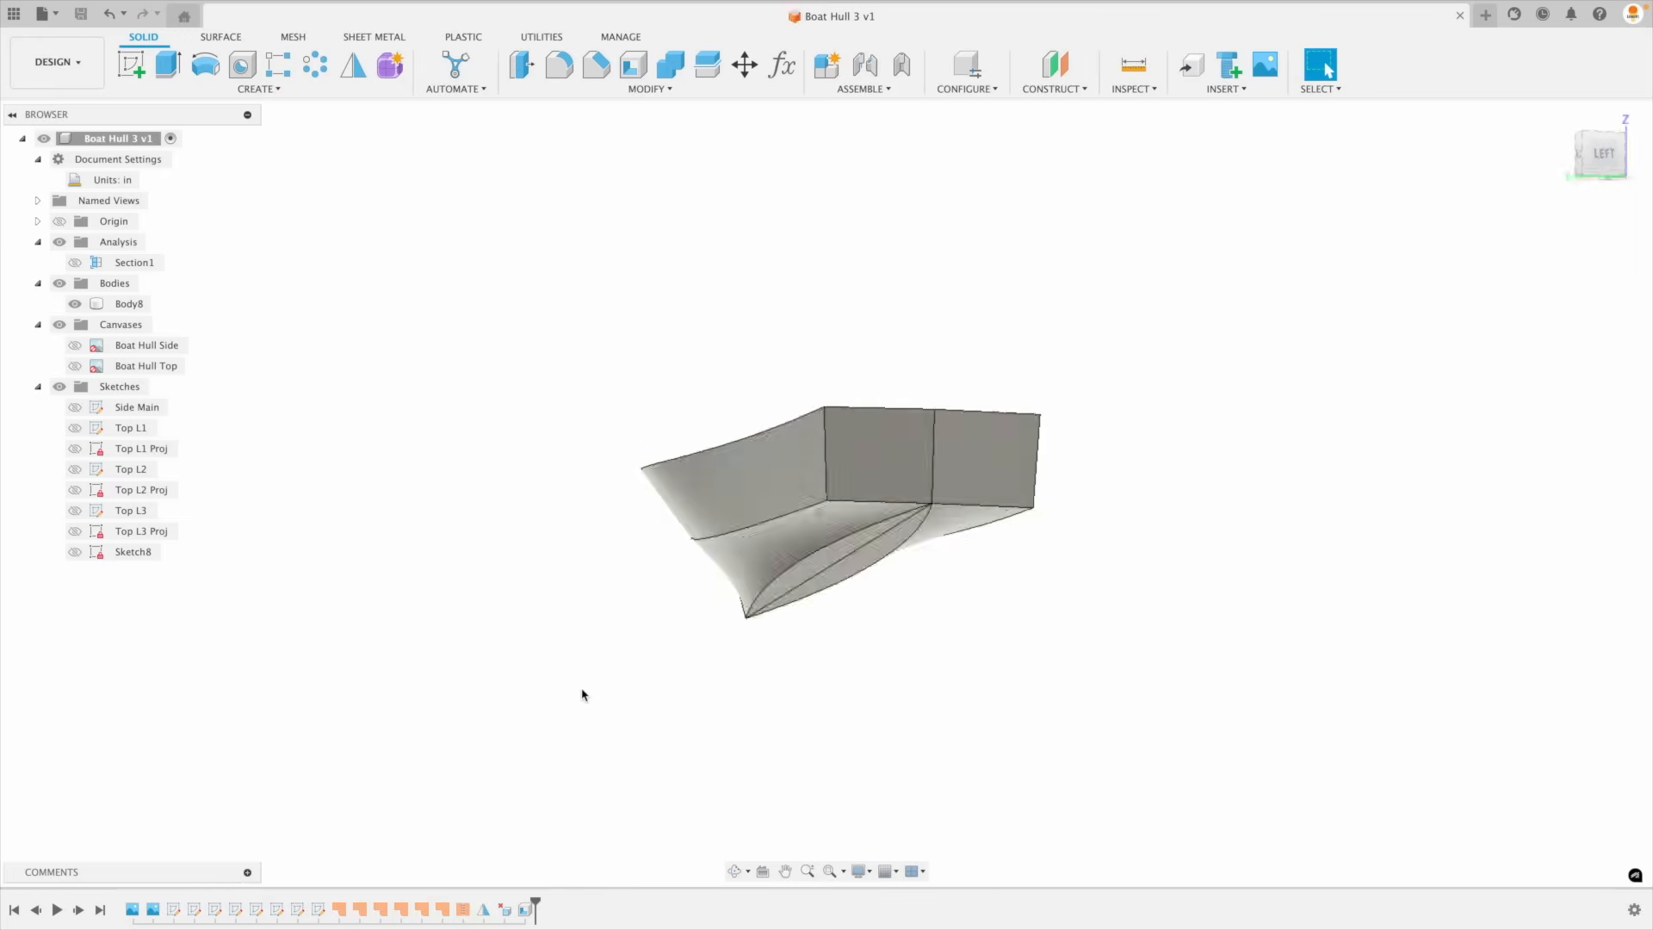
scroll(582, 694, "down", 5, "shift")
scroll(582, 694, "up", 15, "shift")
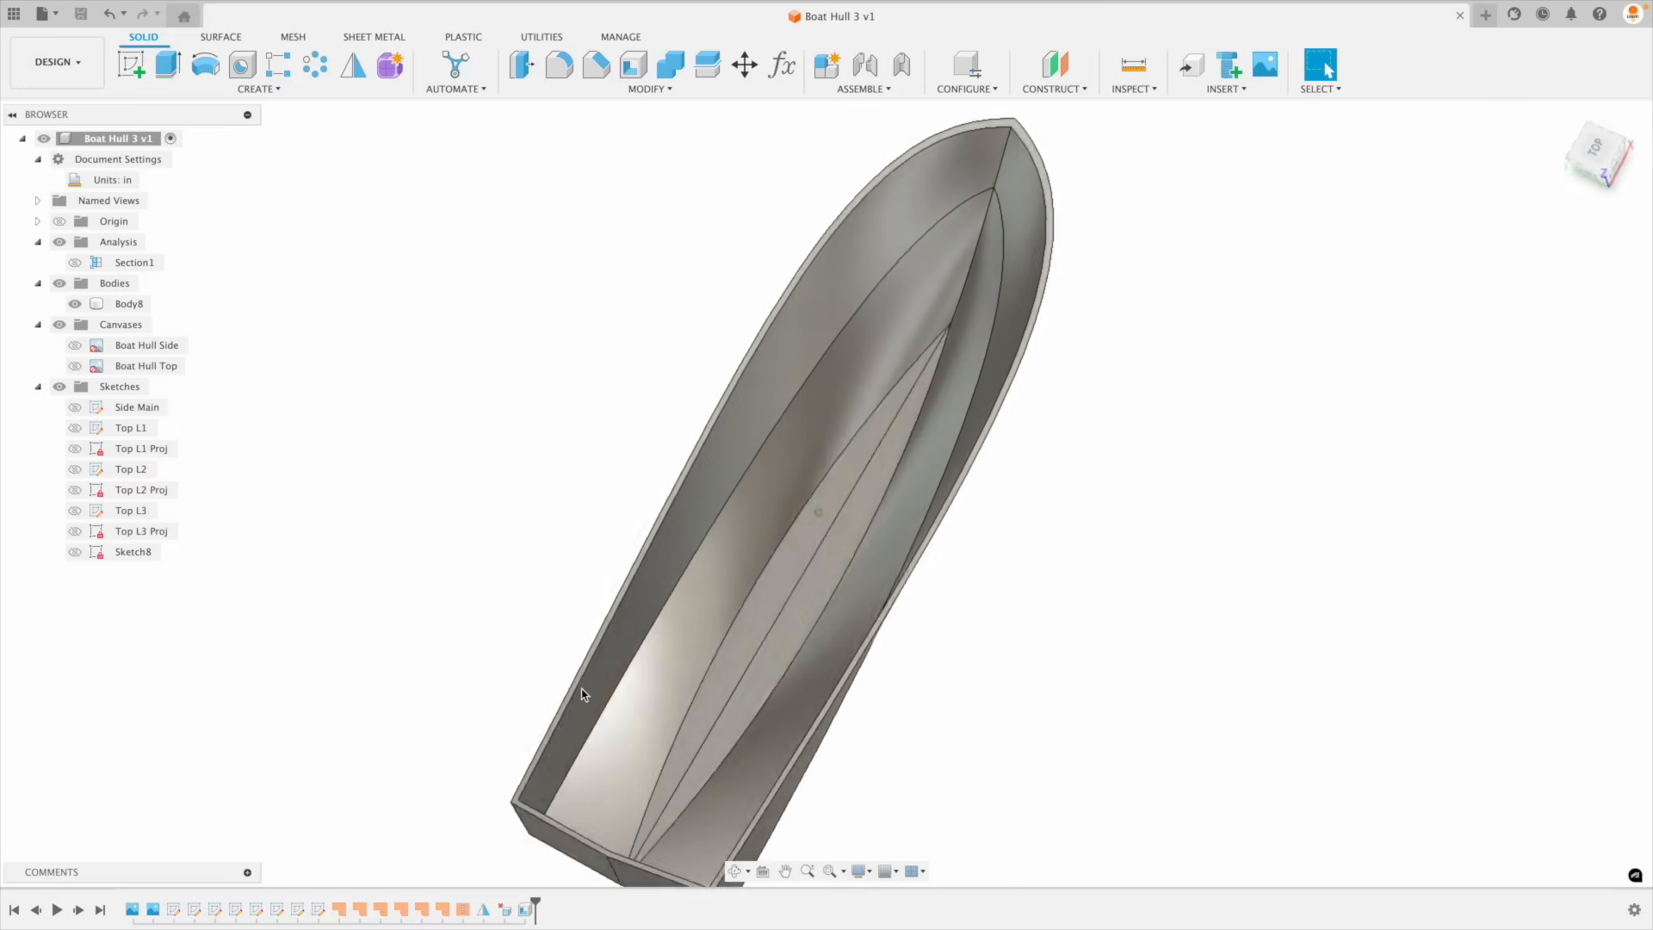
scroll(1288, 653, "down", 10, "shift")
left_click(108, 303)
scroll(542, 381, "down", 5, "shift")
scroll(542, 381, "down", 5, "shift")
left_click(1328, 488)
scroll(1328, 488, "right", 10, "shift")
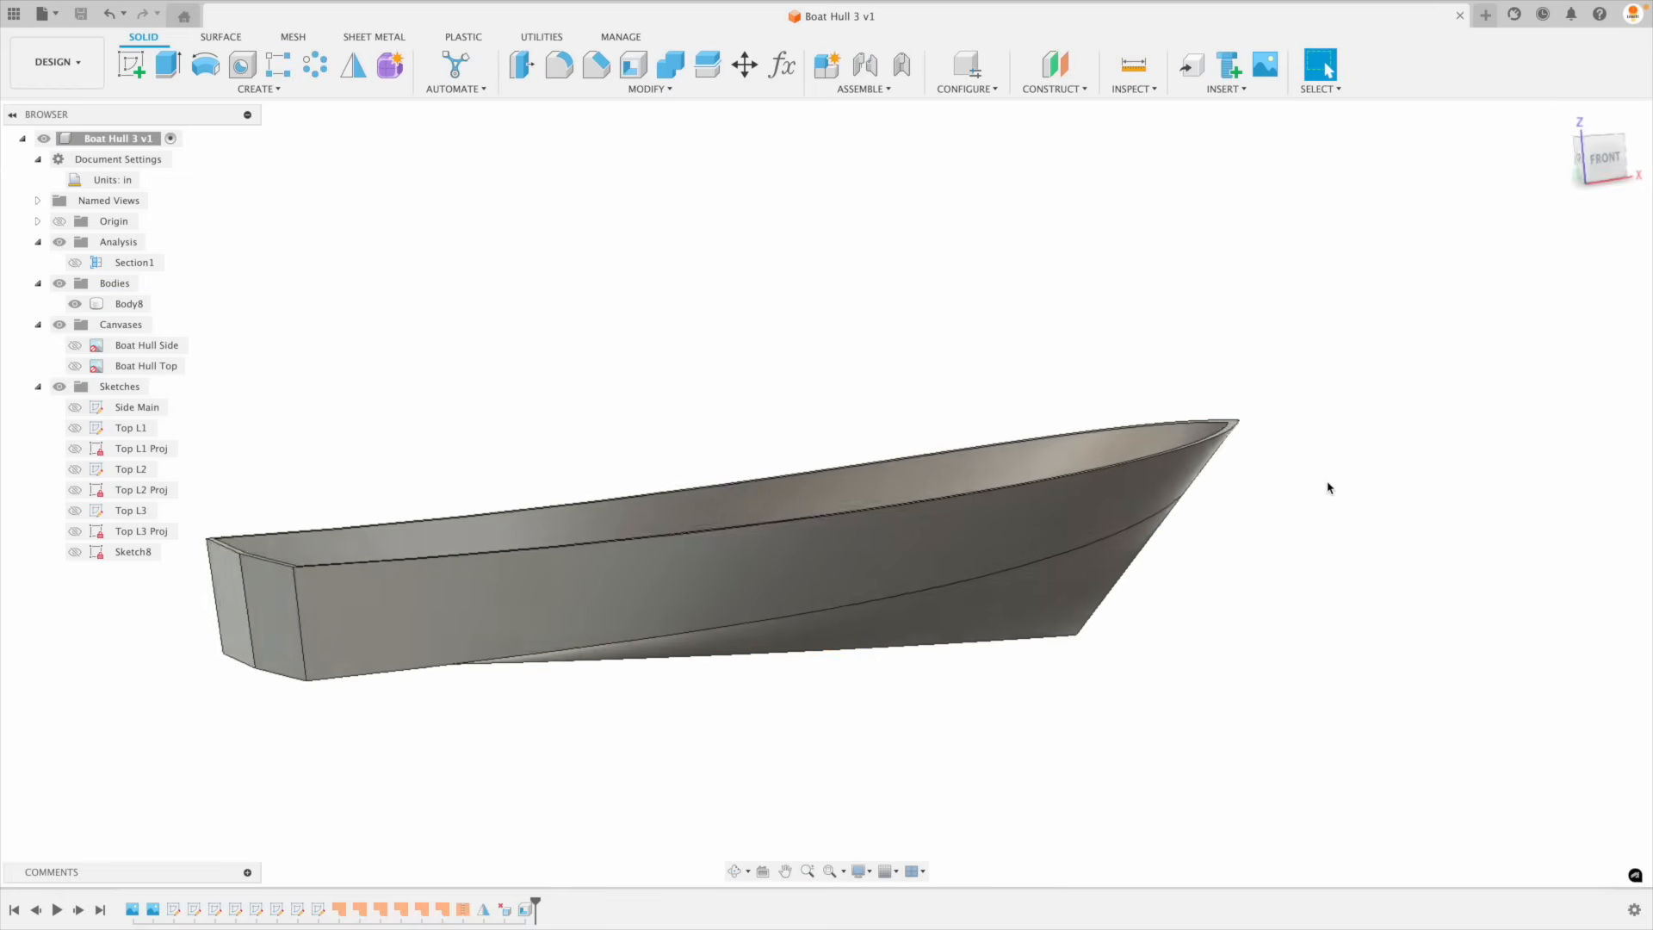
scroll(1173, 546, "up", 10)
scroll(1219, 523, "up", 3, "shift")
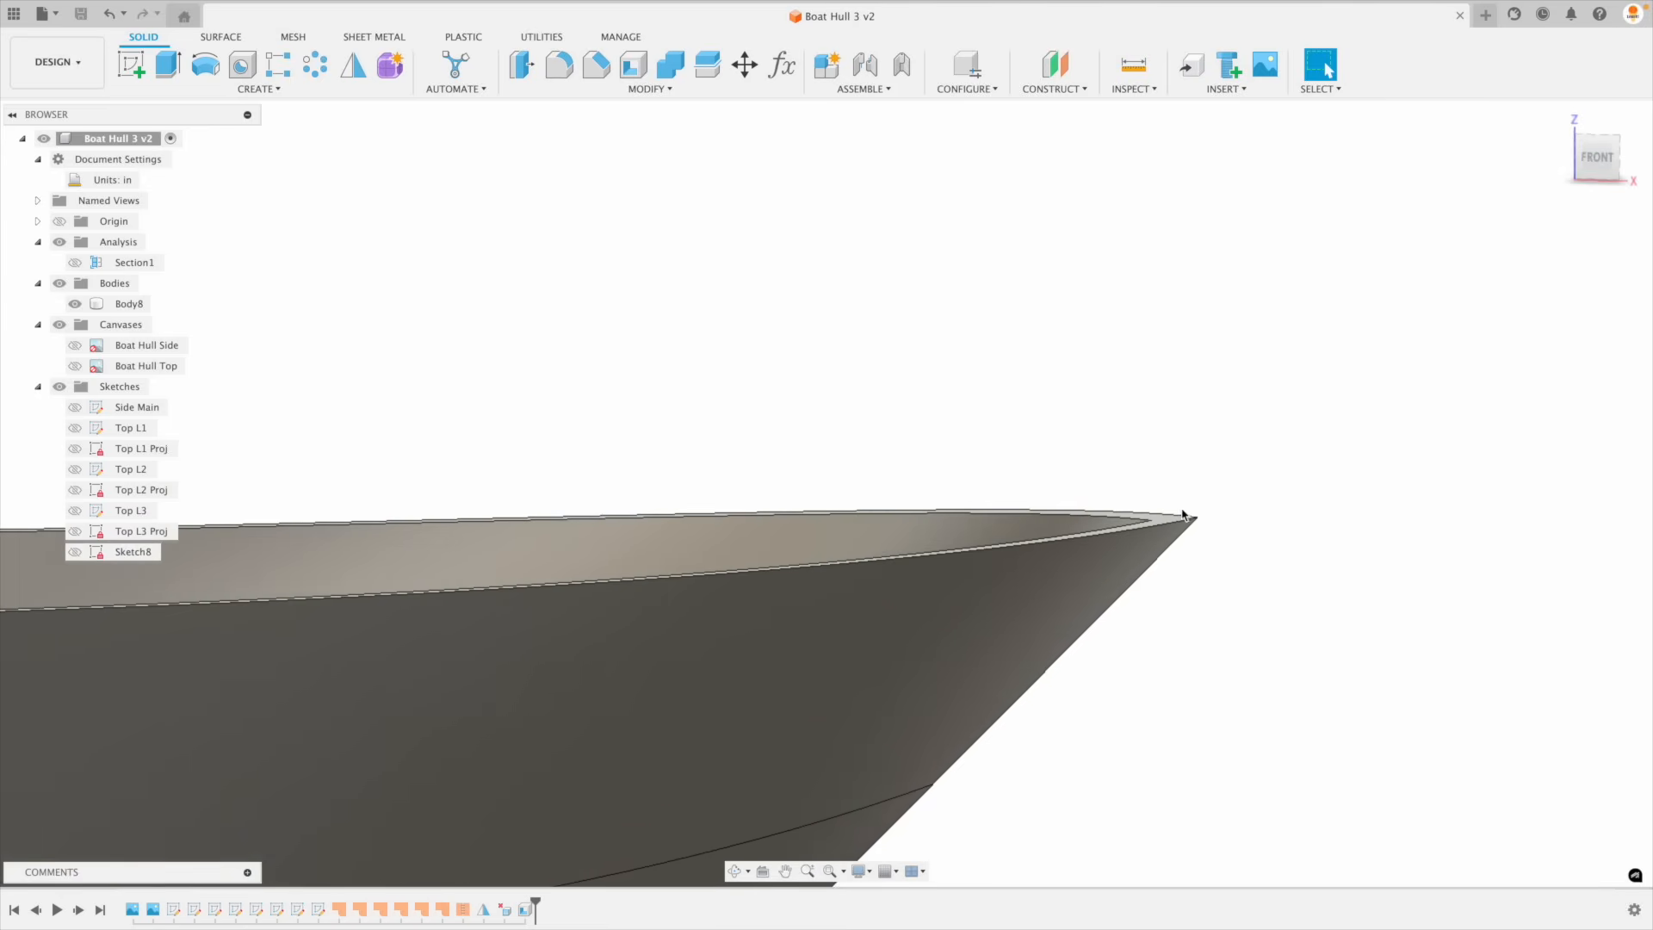
scroll(1205, 534, "down", 5)
scroll(1151, 657, "down", 5, "shift")
scroll(1412, 614, "down", 3)
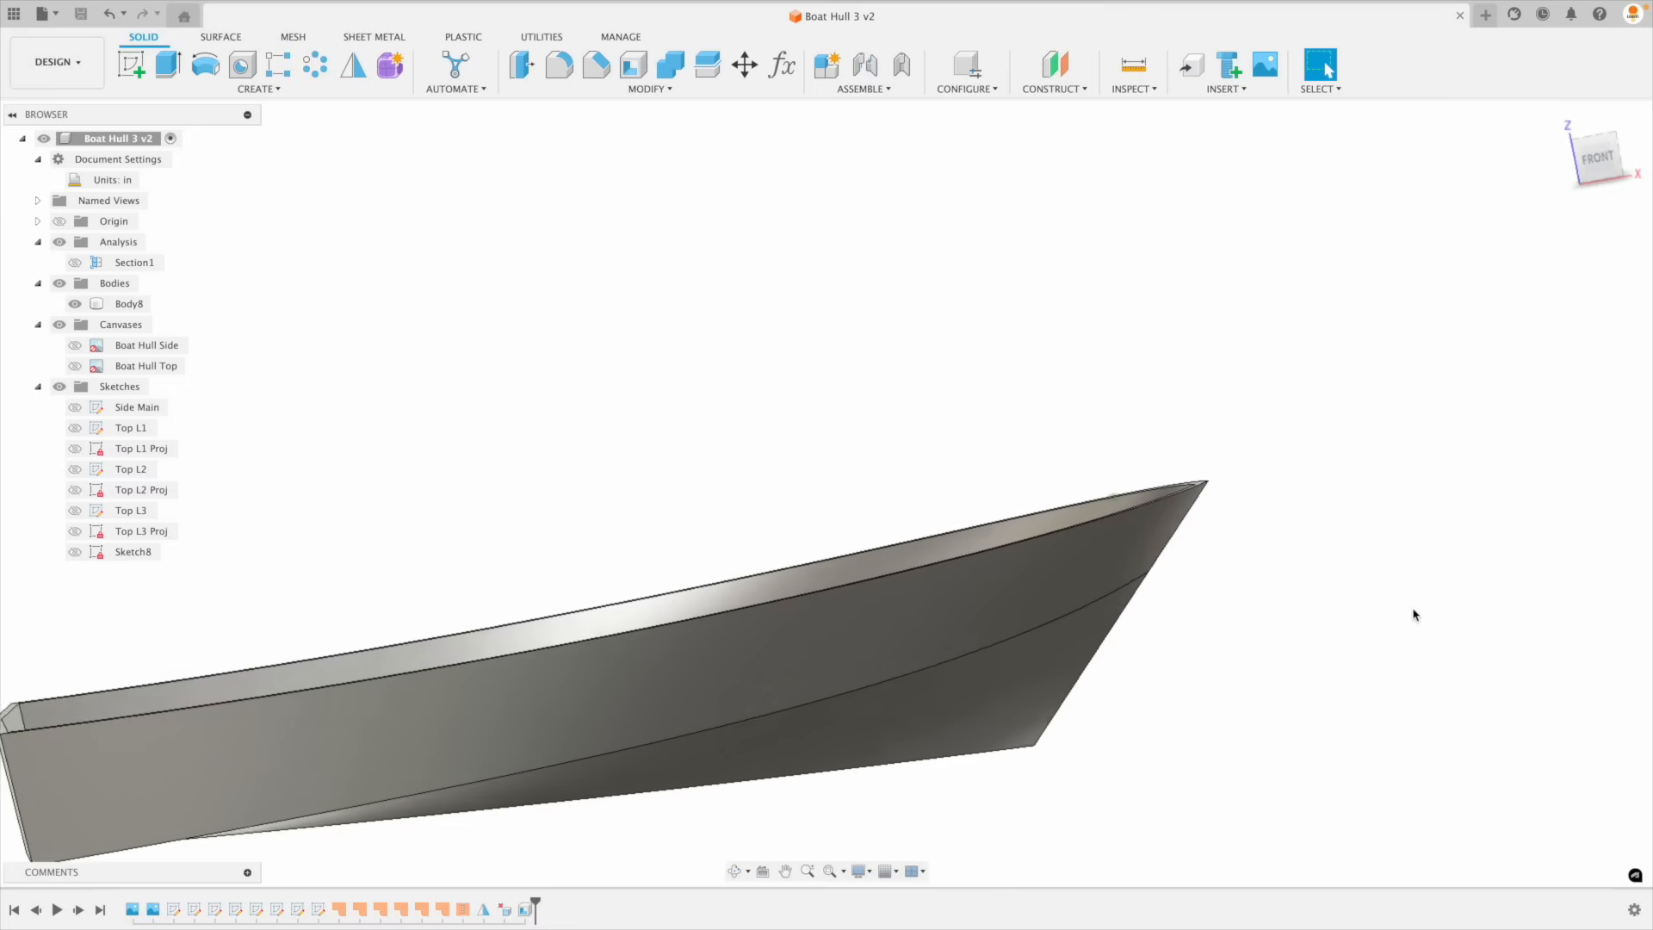
scroll(1413, 615, "down", 5)
scroll(1395, 638, "down", 5, "shift")
scroll(941, 662, "down", 3, "shift")
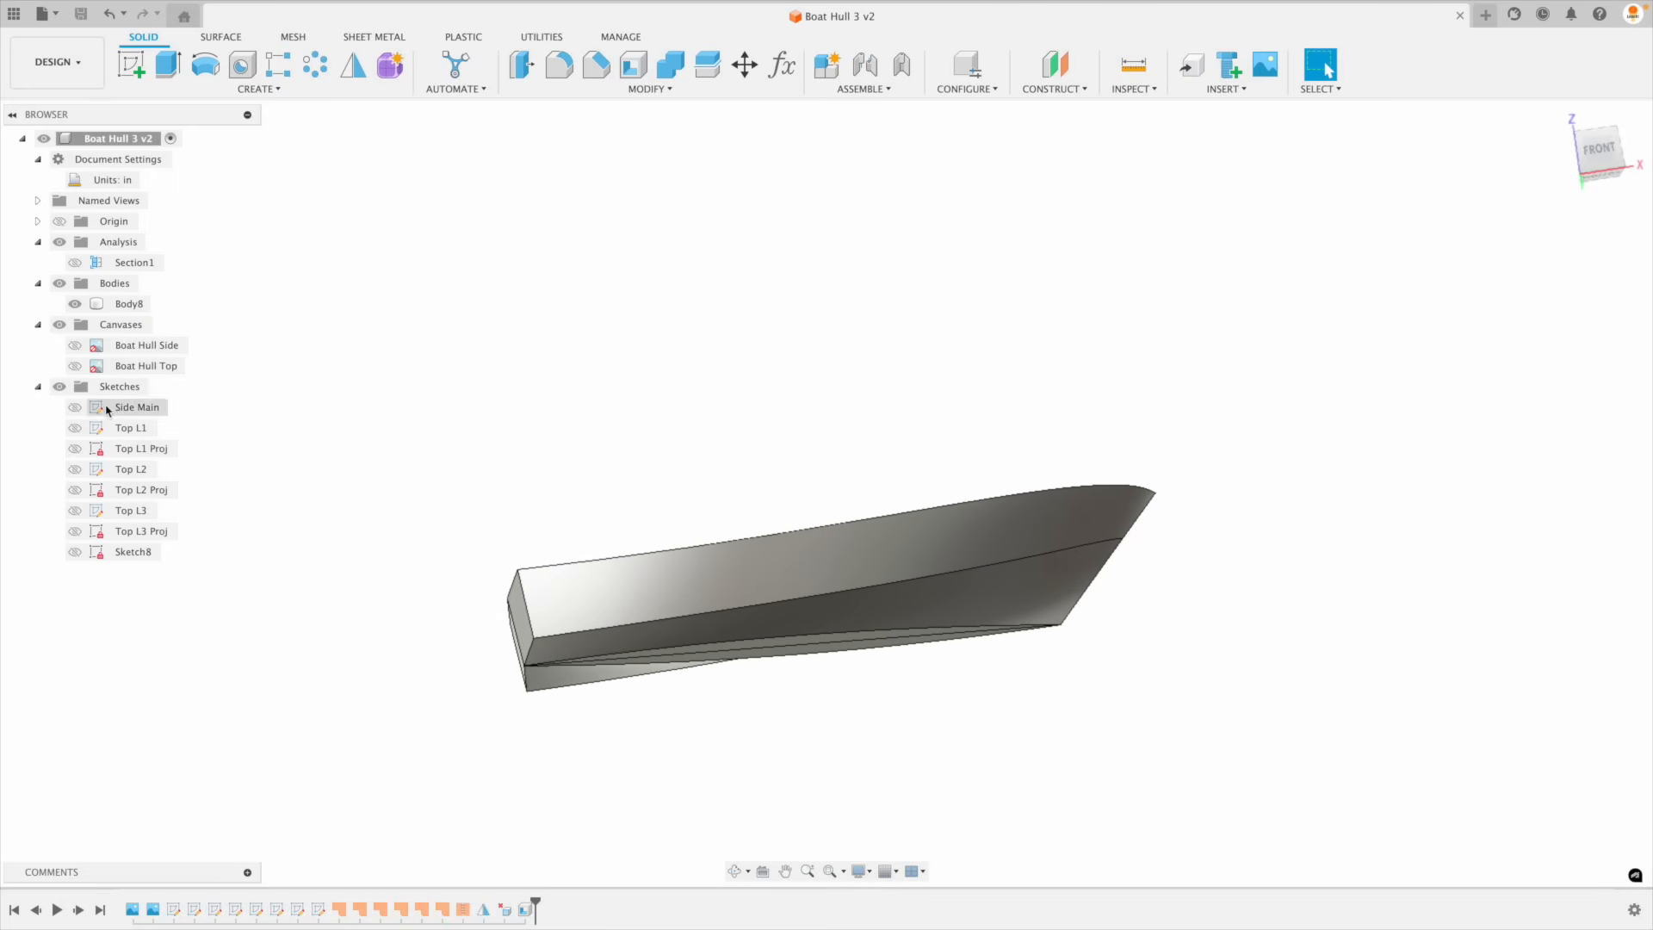
Step: Show the Side Main sketch and examine its triangular keel profile beneath the hull
scroll(579, 384, "up", 5, "shift")
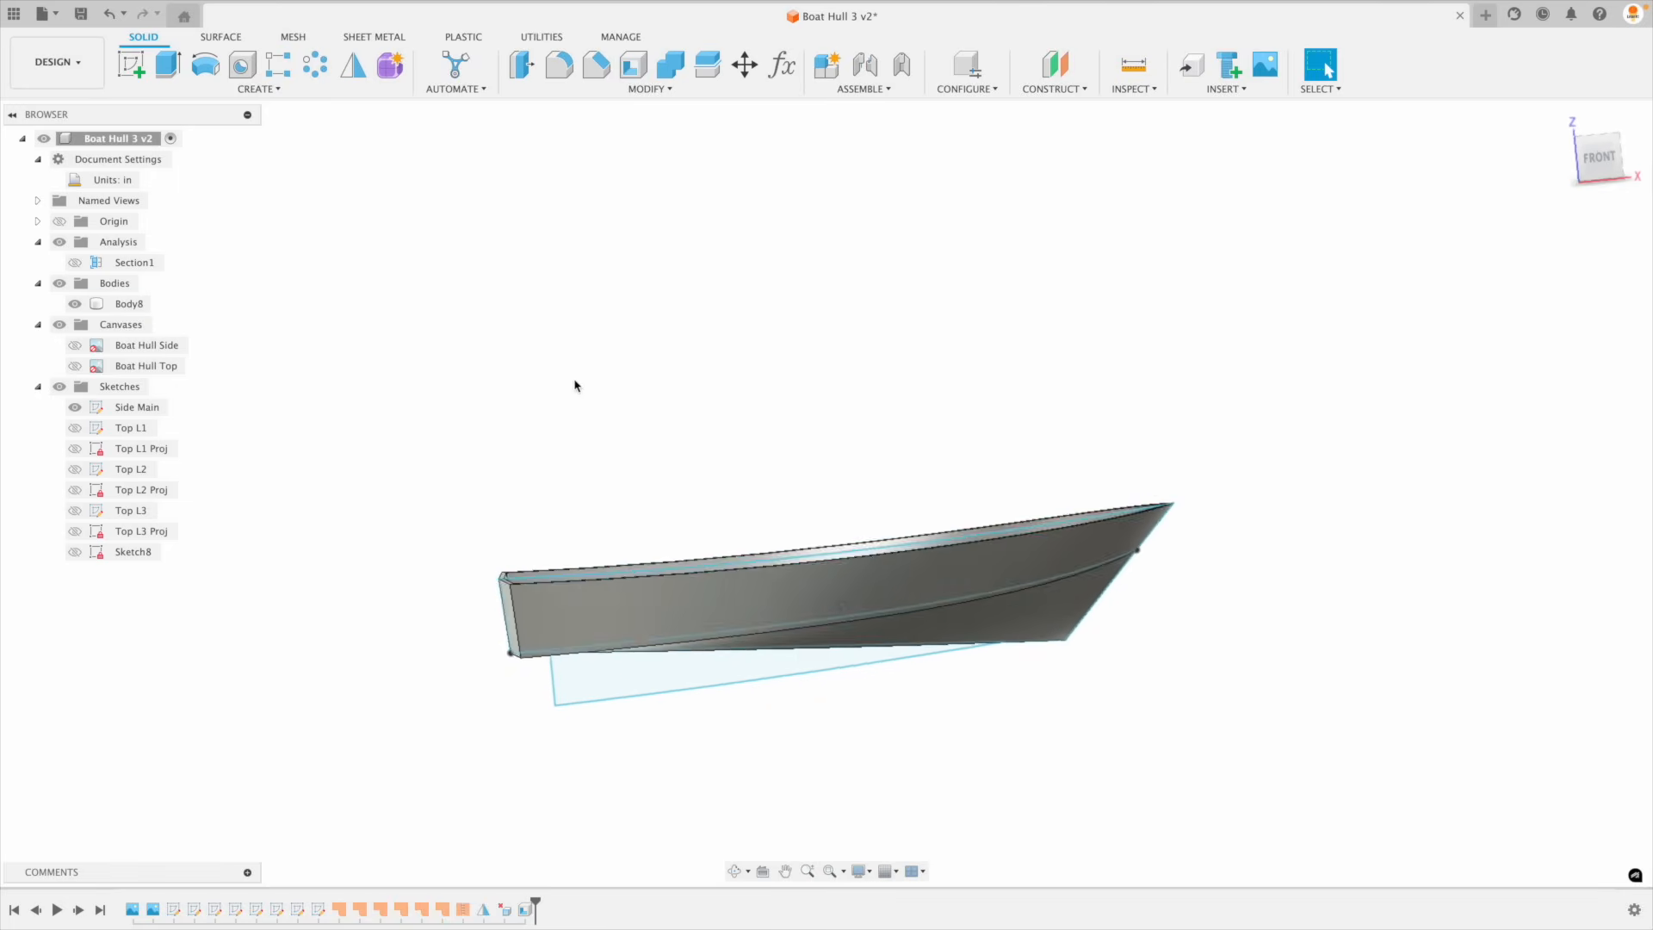
scroll(613, 660, "down", 3, "shift")
scroll(618, 676, "down", 2, "shift")
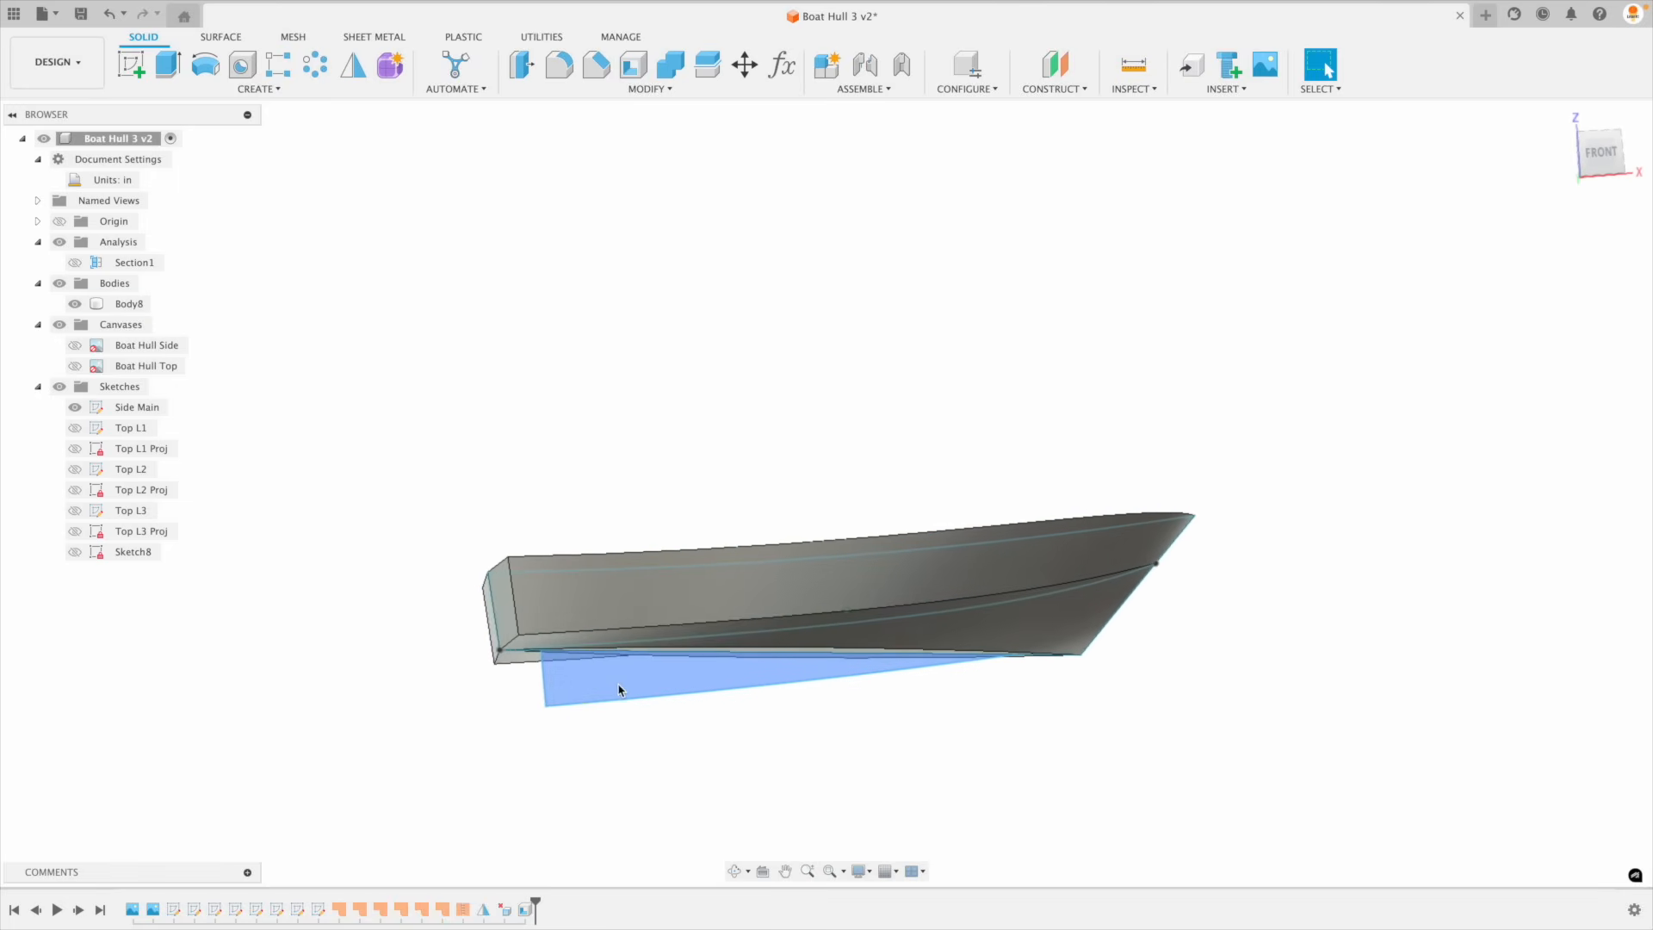
scroll(618, 687, "up", 1, "shift")
Step: Extrude the triangular keel profile symmetrically with a distance of 5 in, joining it to the hull body
left_click(170, 69)
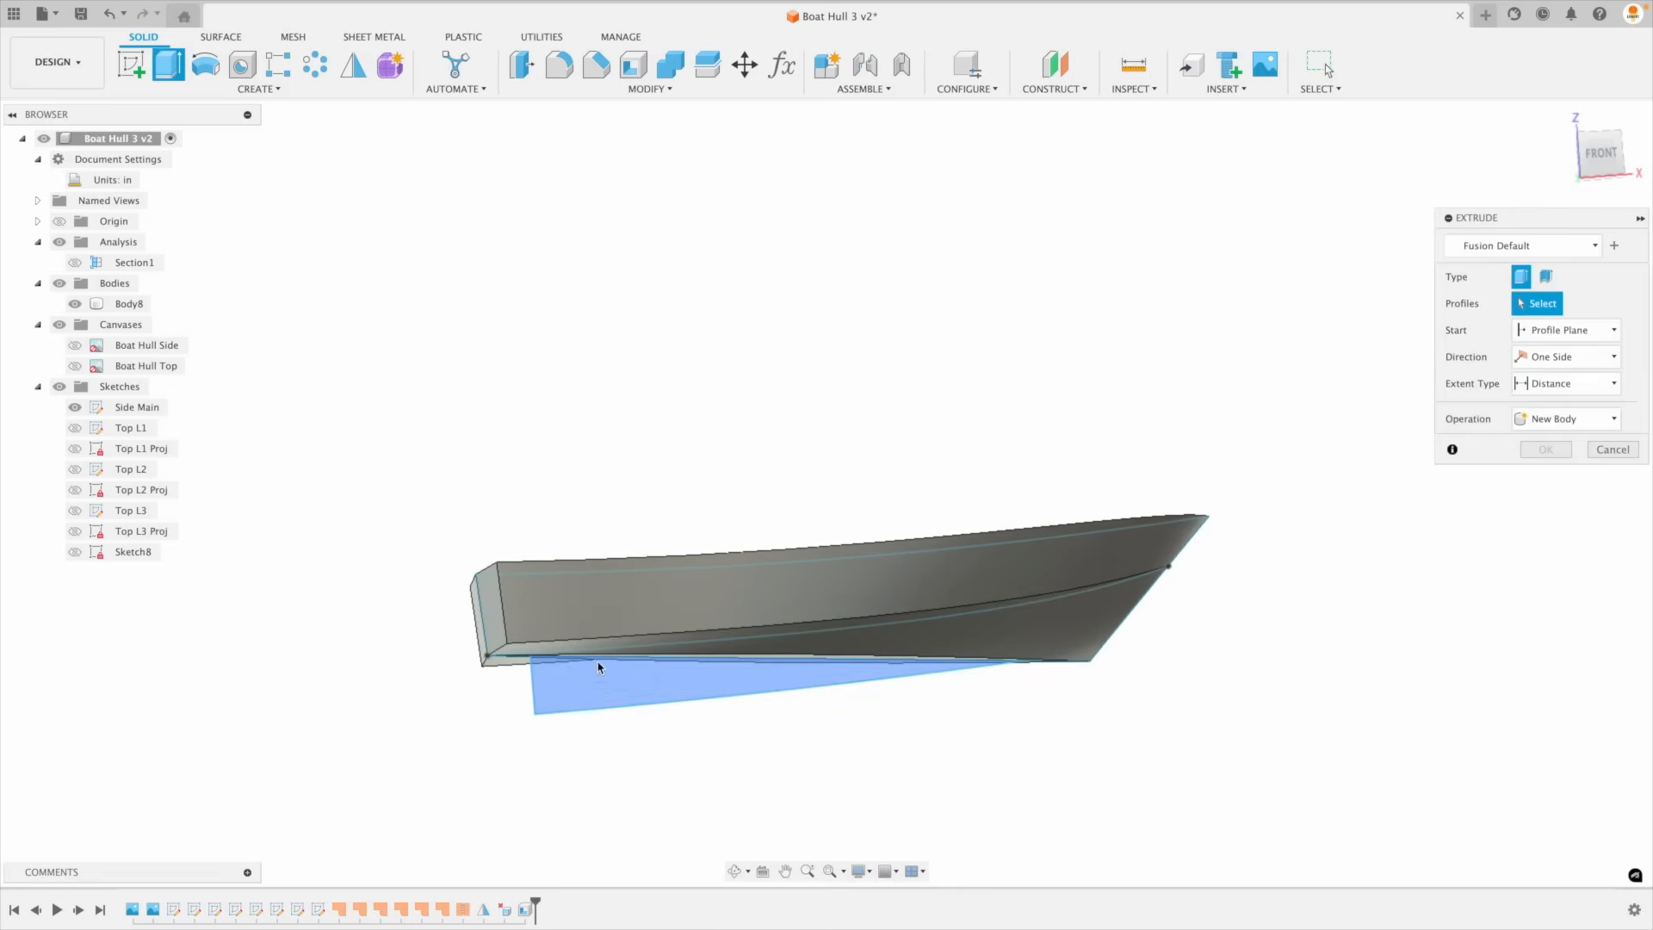
left_click(602, 693)
scroll(1026, 818, "down", 10, "shift")
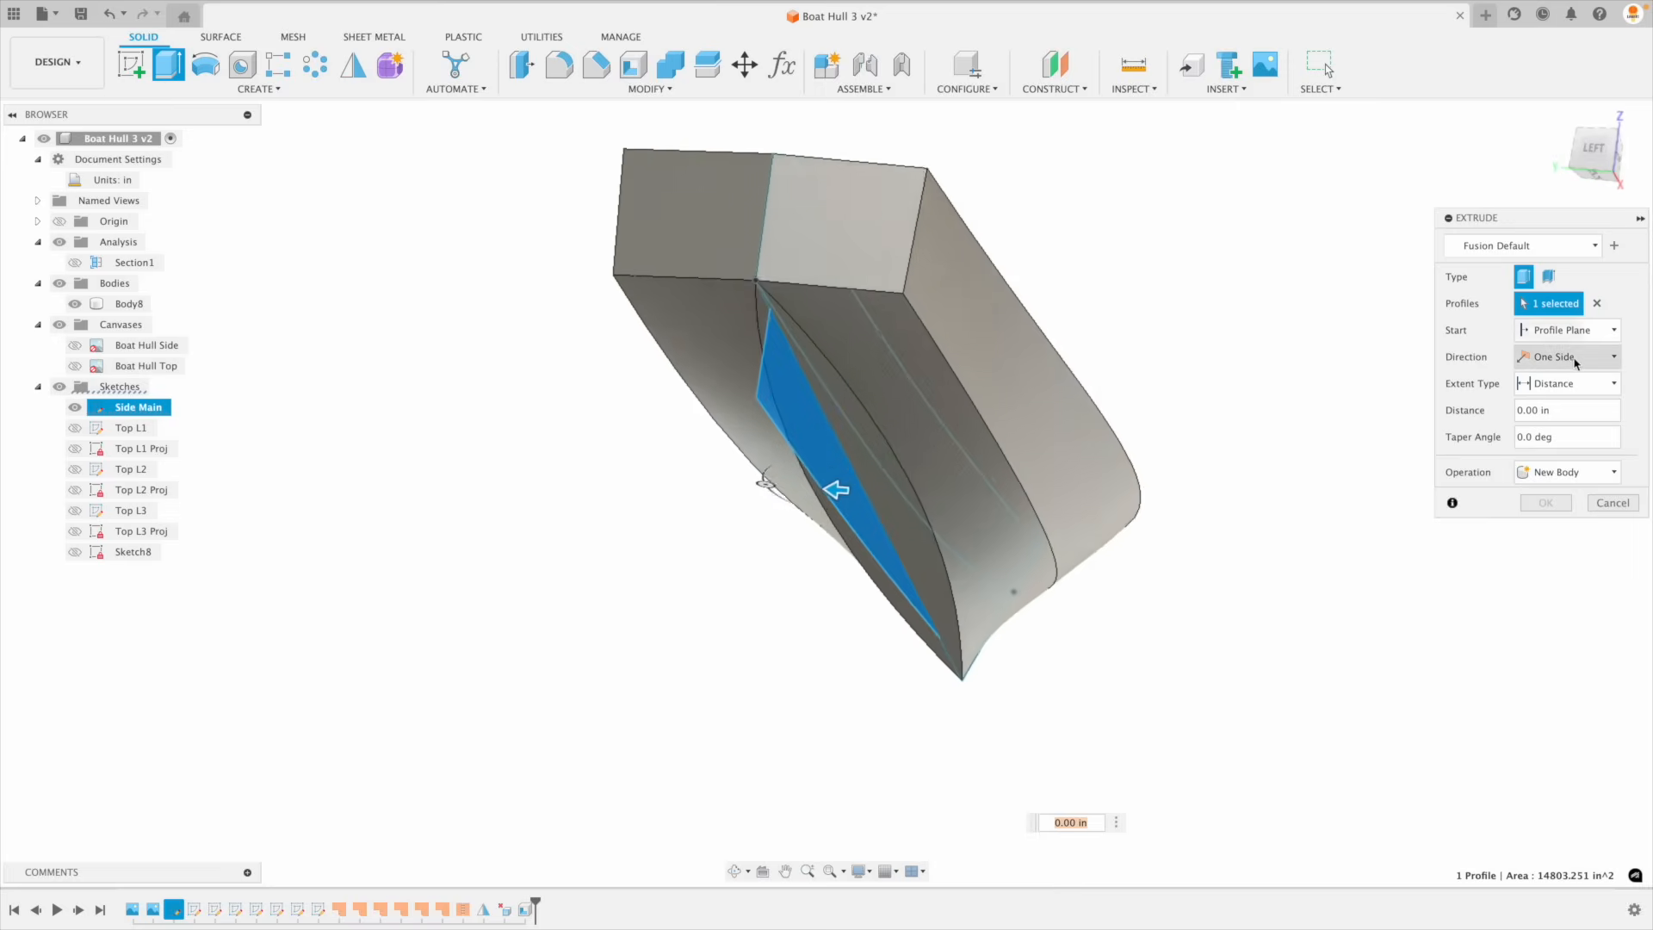
left_click(1567, 356)
left_click(1554, 406)
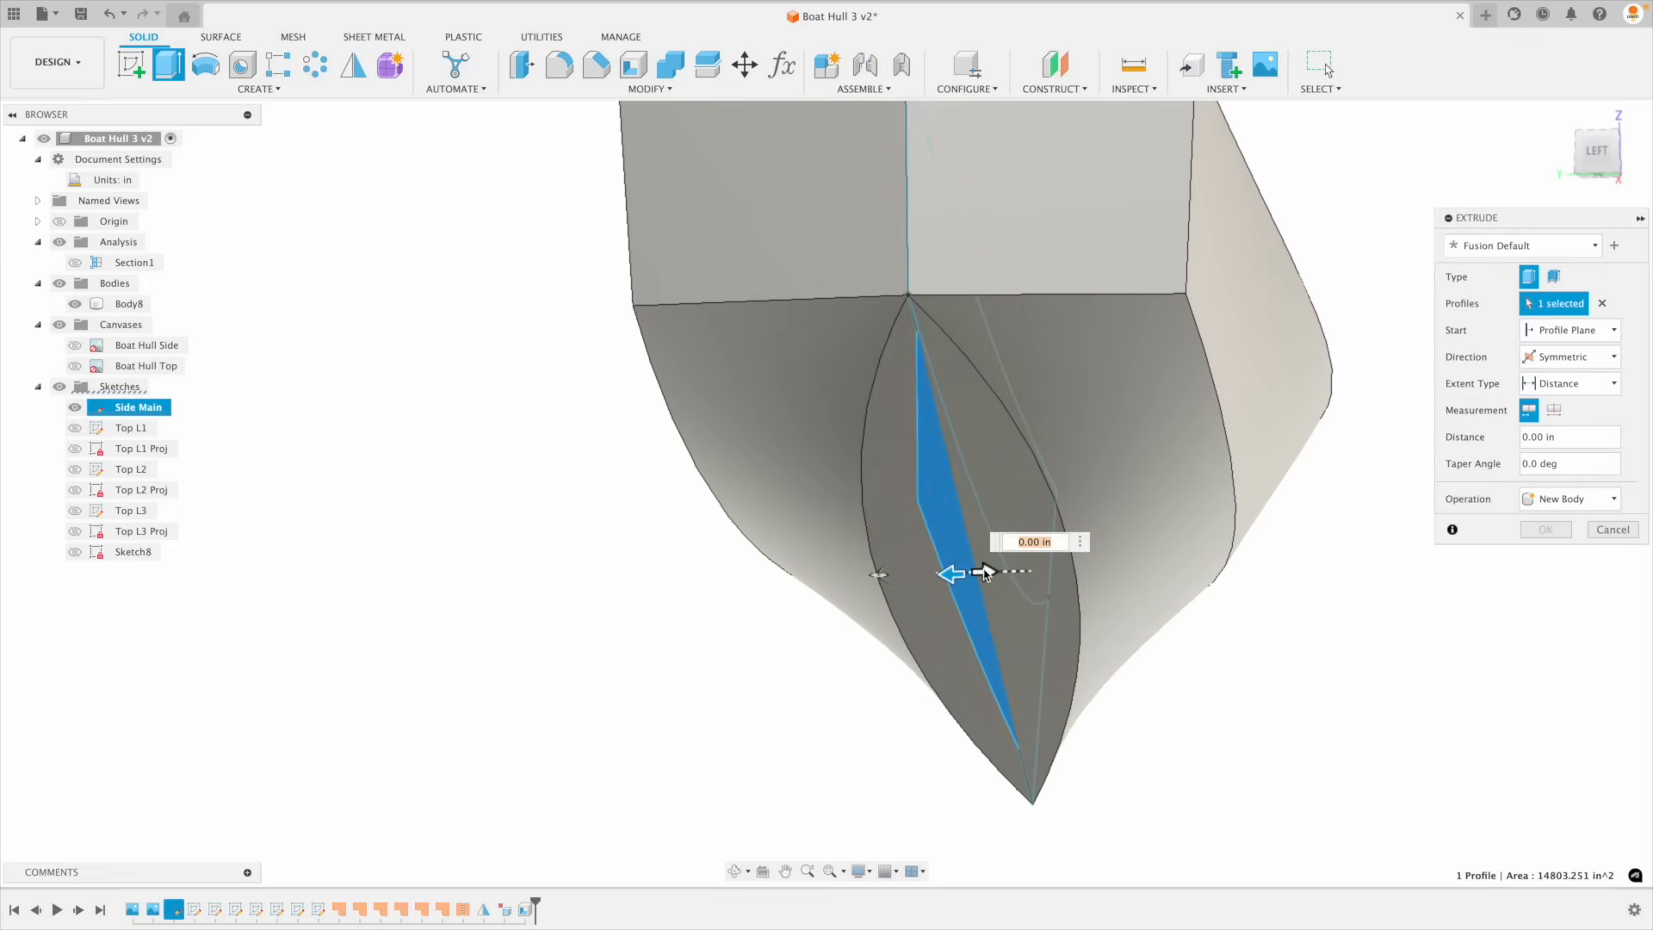
left_click_drag(950, 571, 997, 574)
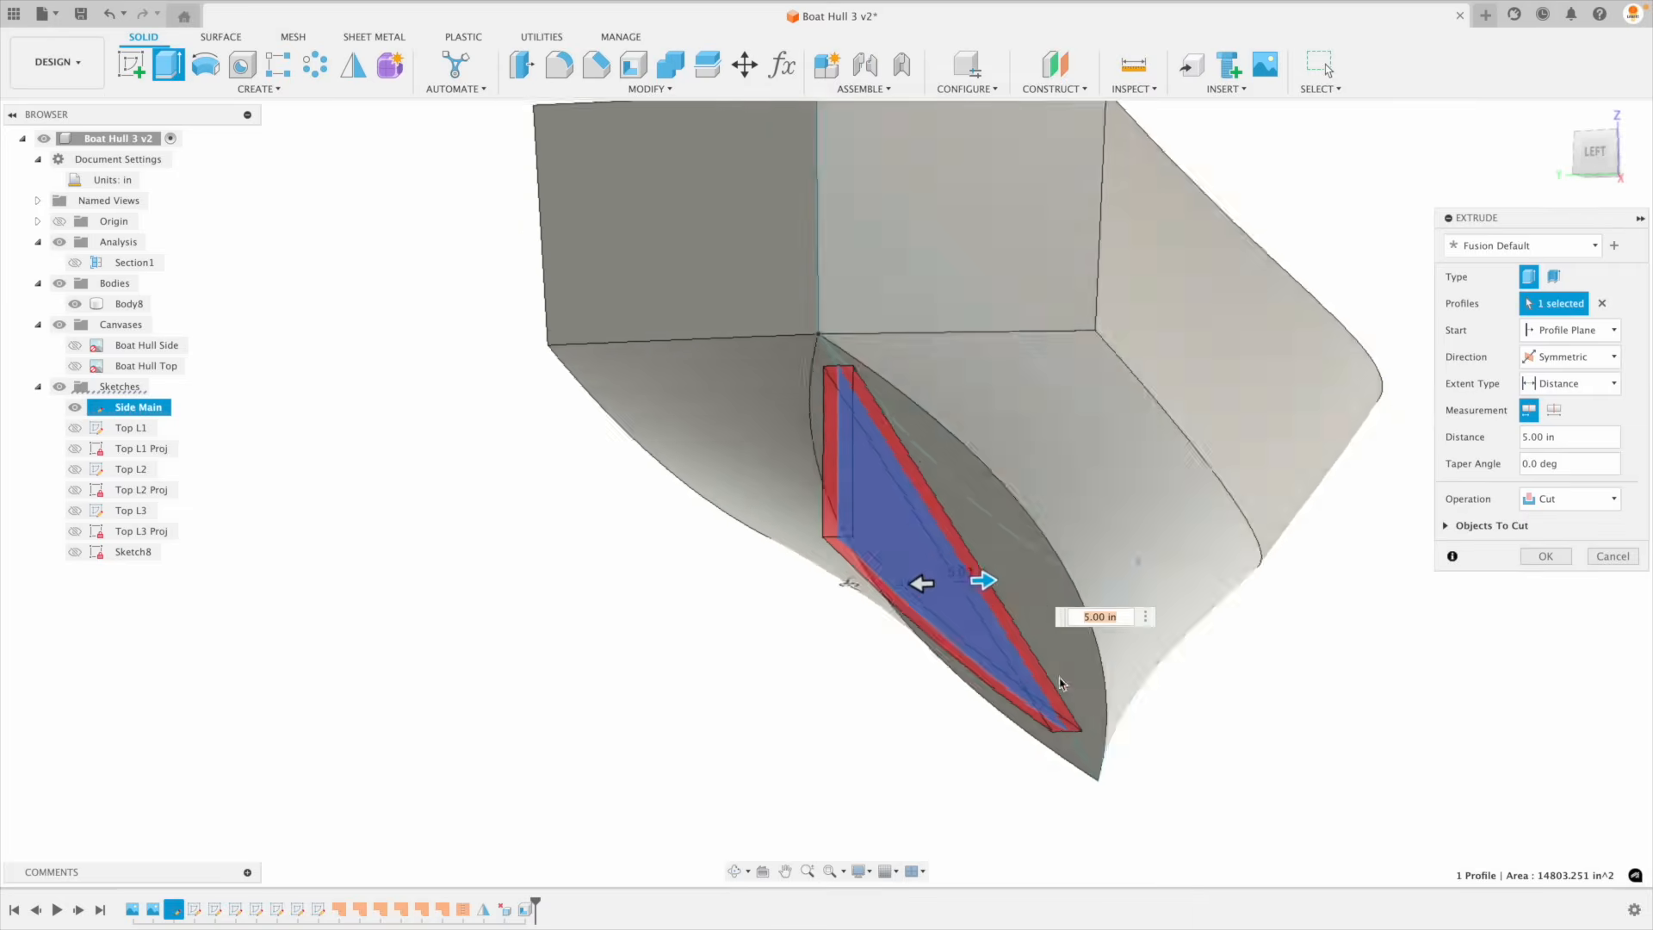
left_click(1578, 509)
left_click(1547, 520)
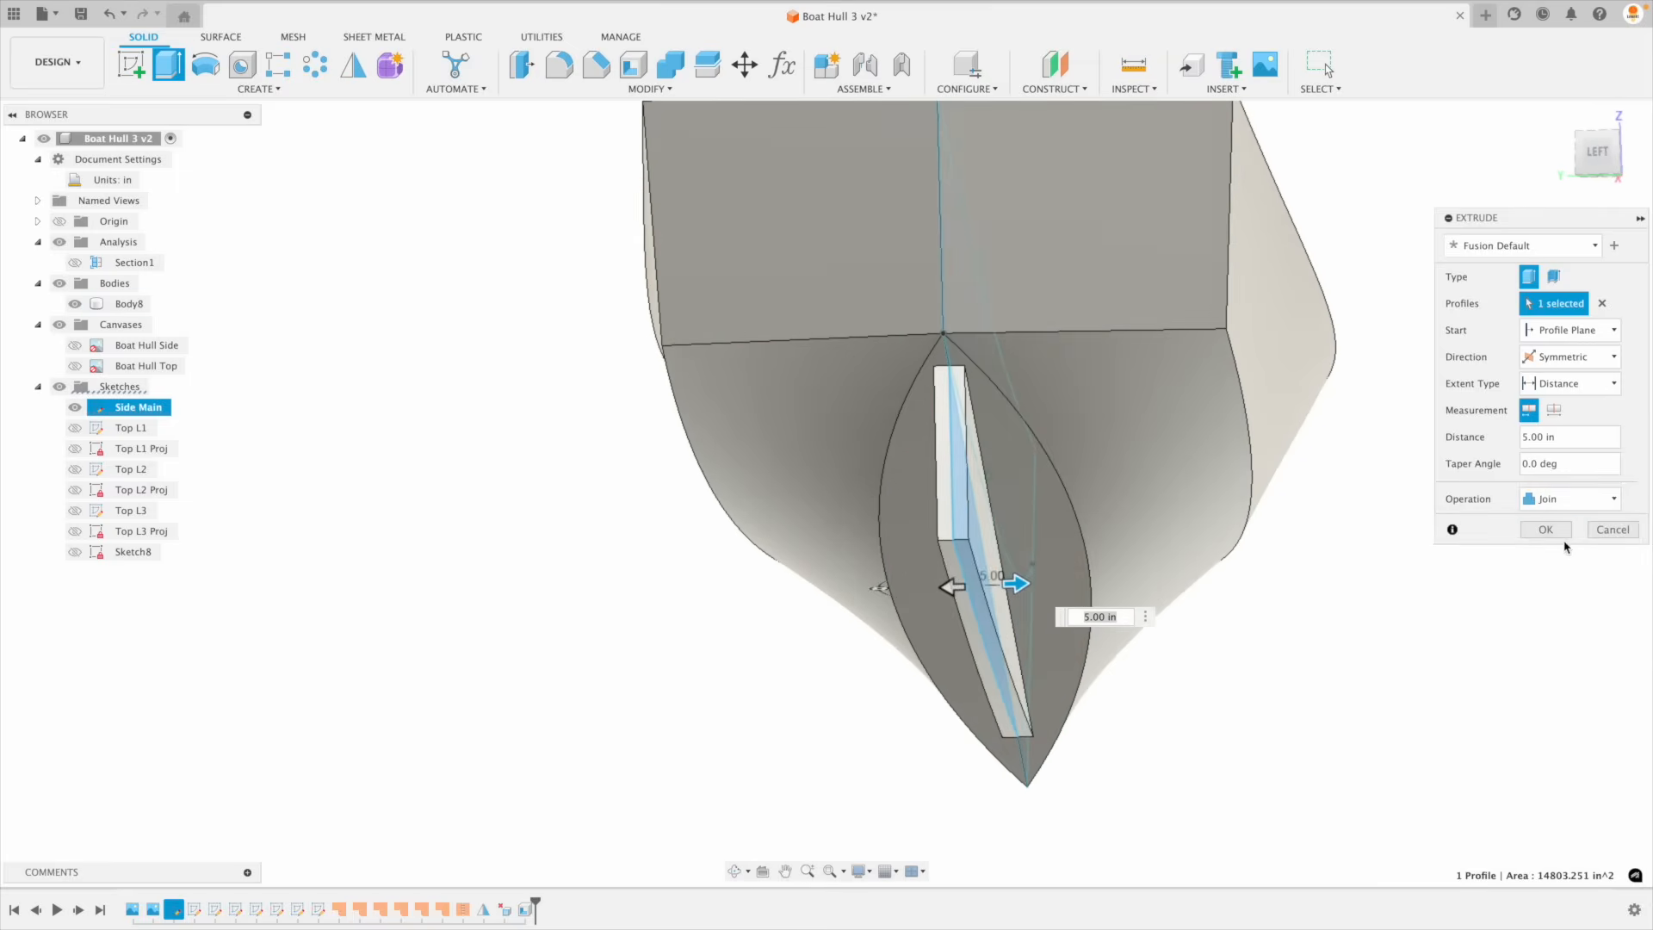
left_click(1541, 529)
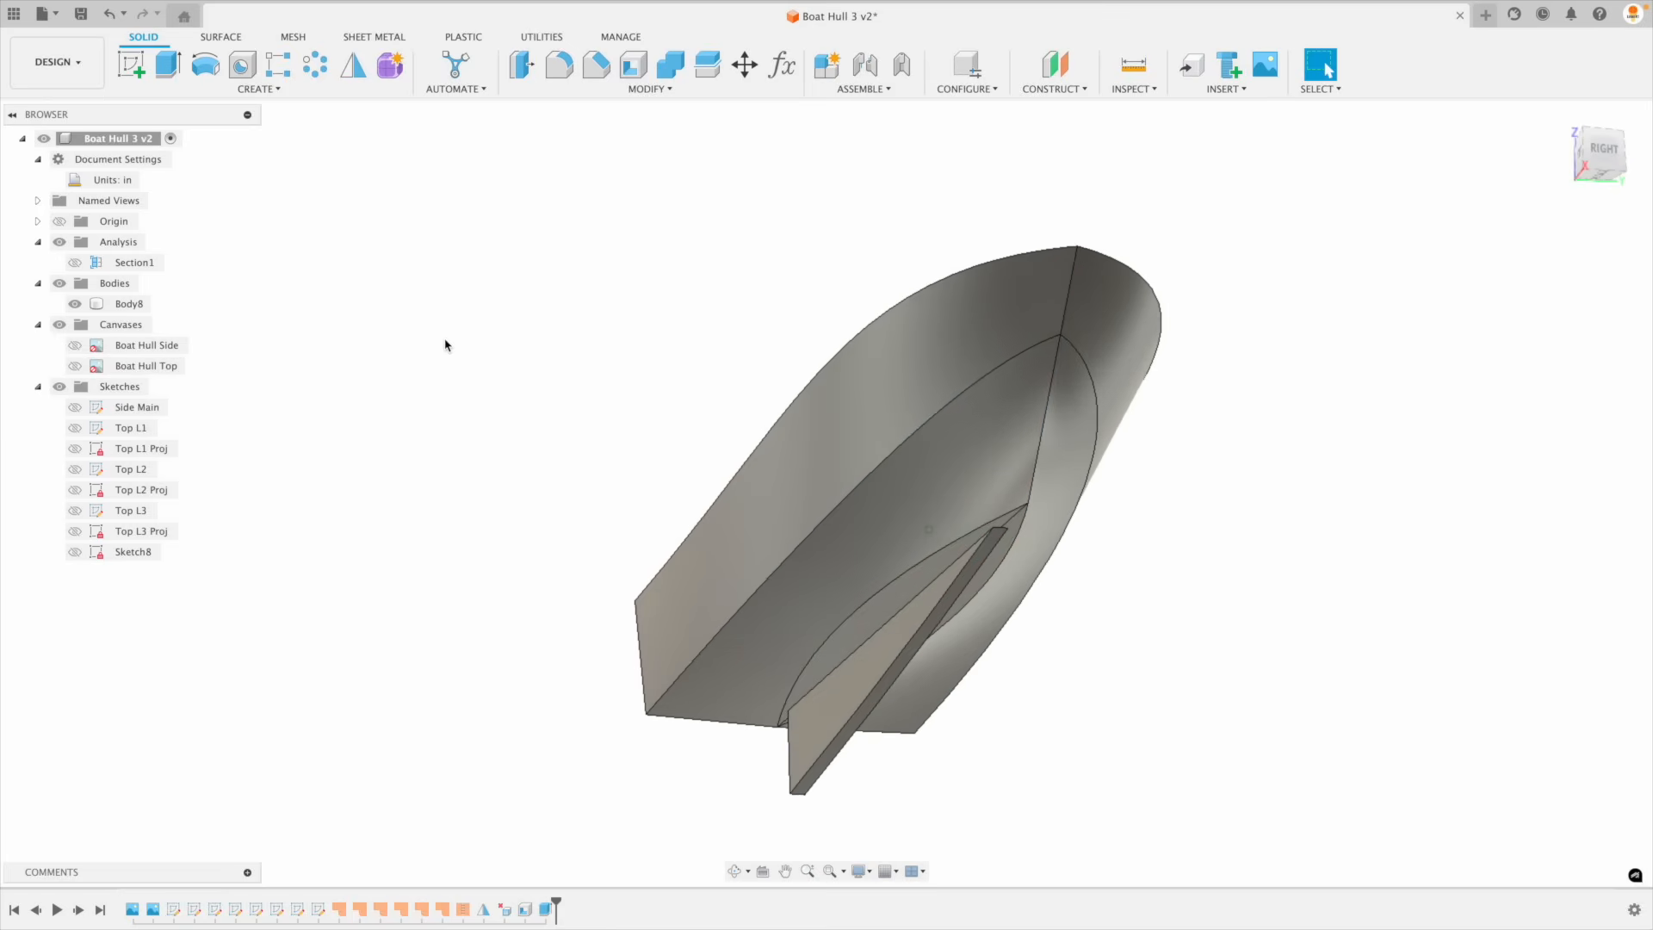
Step: Try to fillet the keel's long bottom edges and adjoining hull edges with a 5 in radius
key("f")
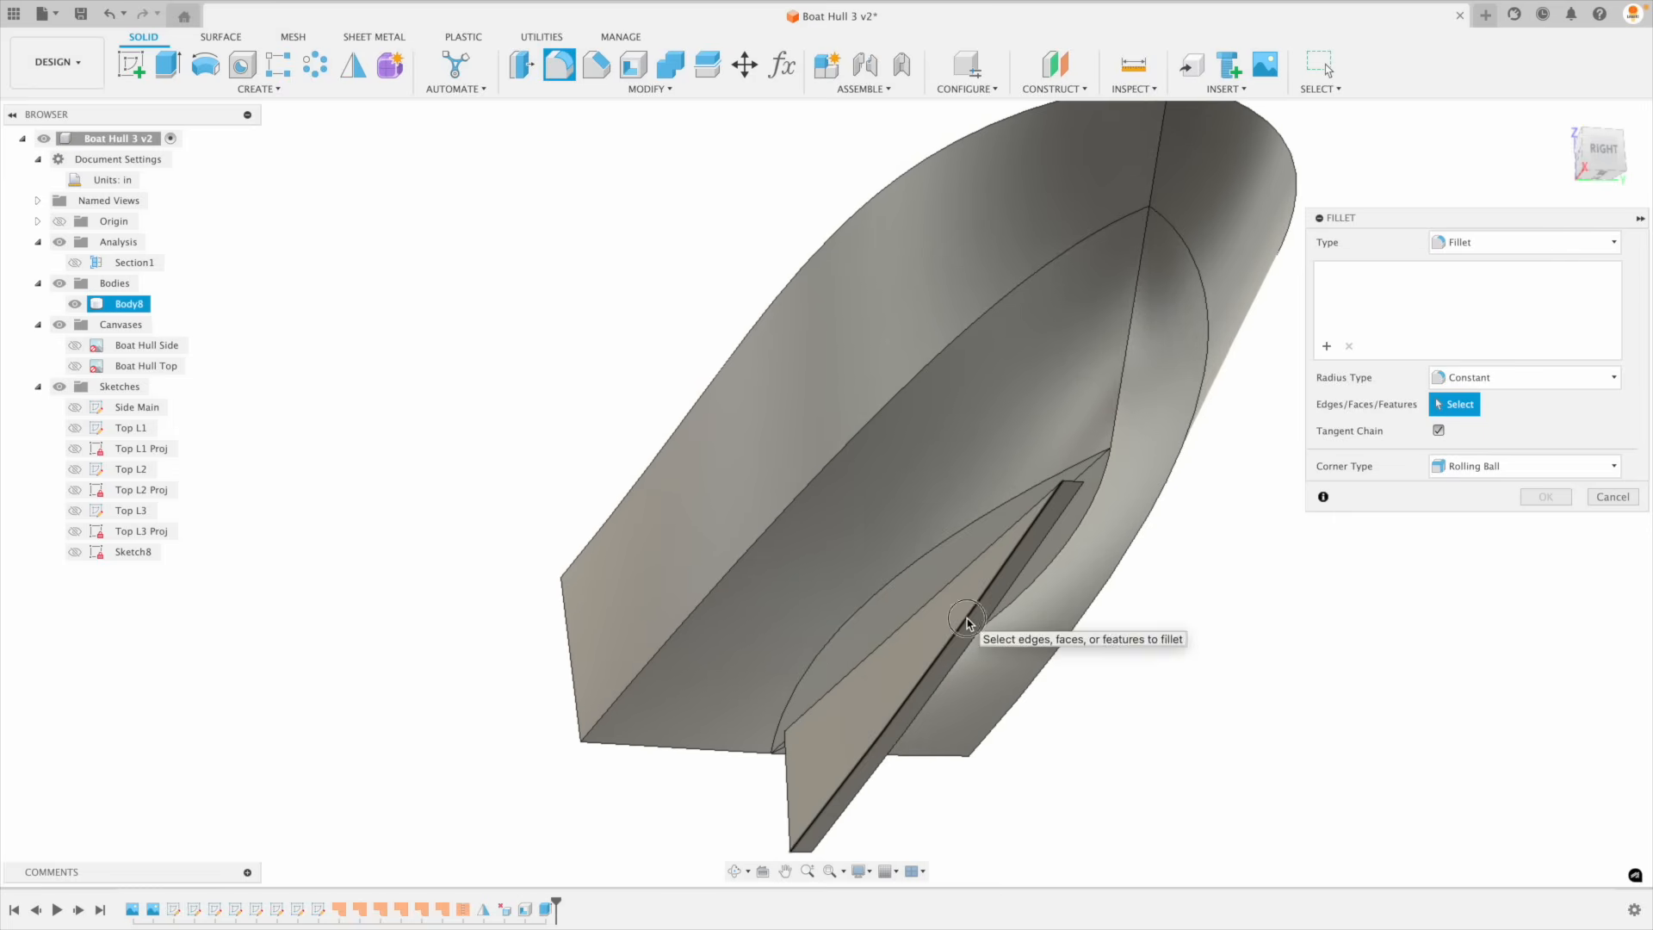
left_click(966, 622)
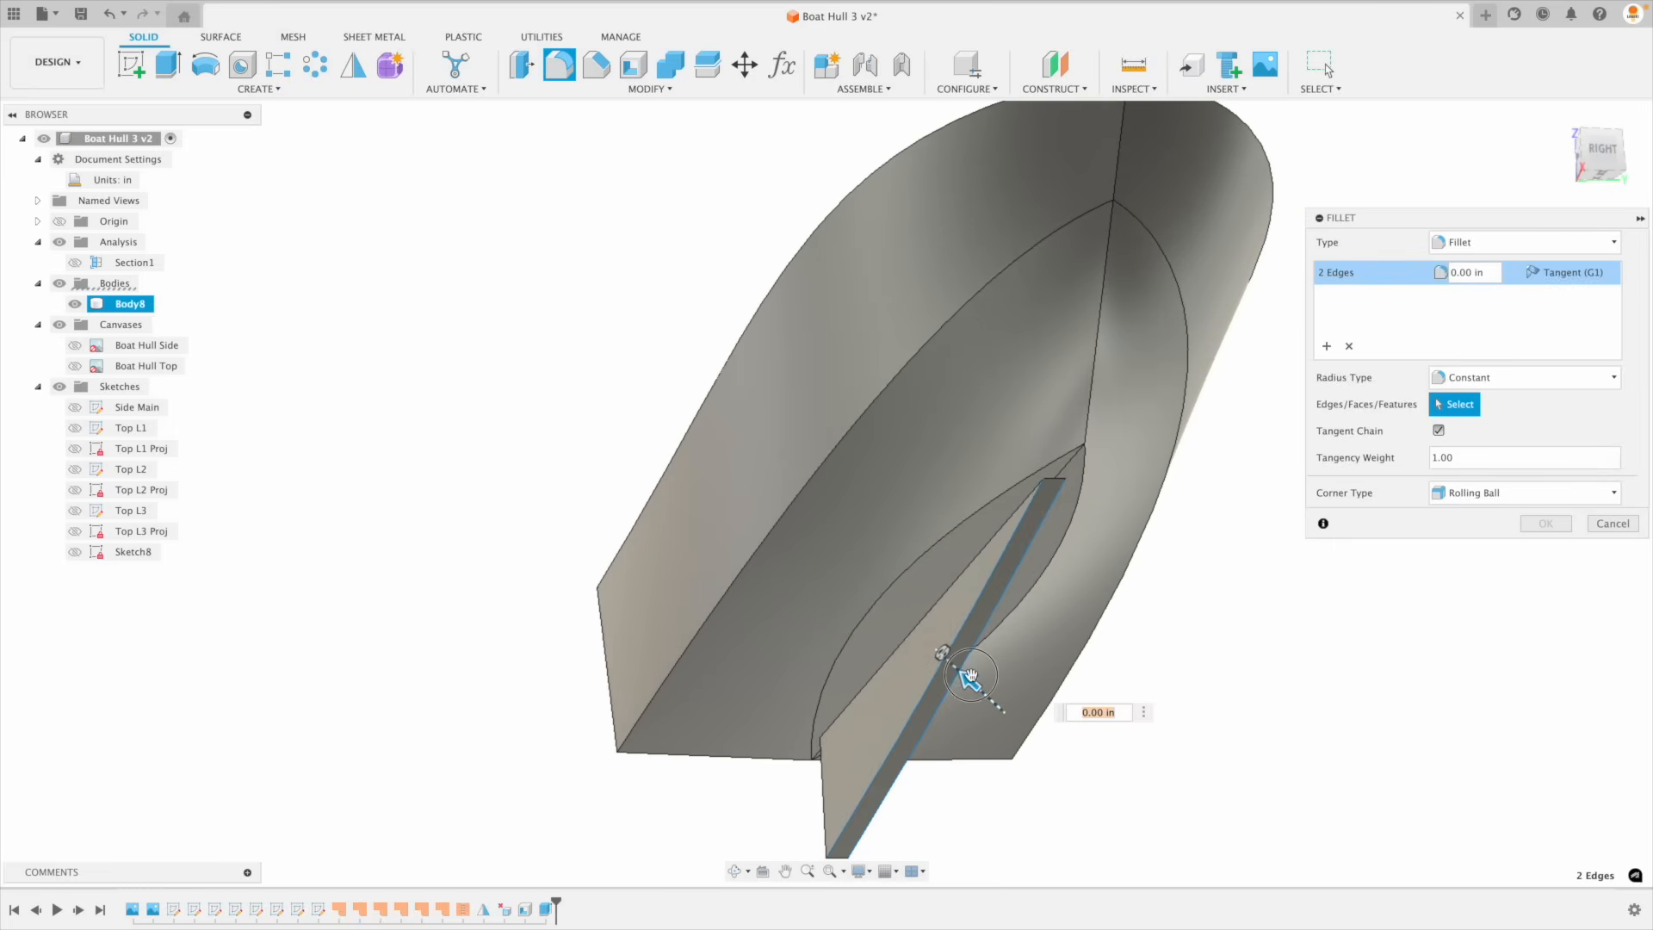
middle_click_drag(1243, 699, 1106, 559, "shift")
scroll(1107, 561, "up", 5)
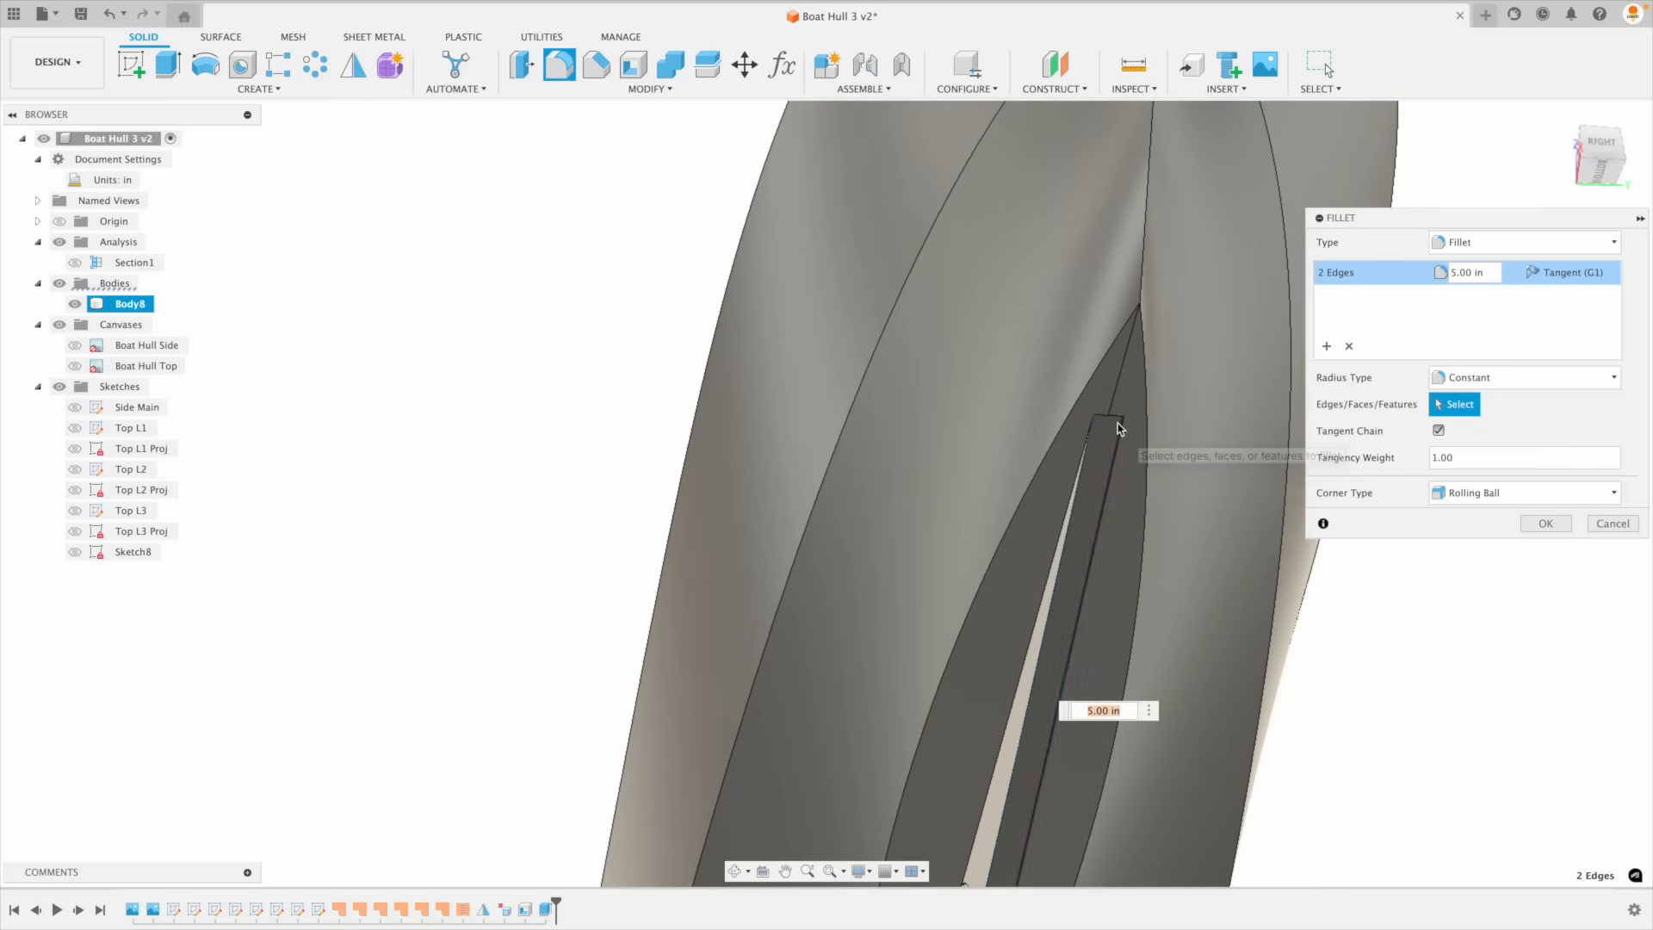
middle_click_drag(1114, 575, 990, 484, "shift")
left_click(1142, 588)
left_click(996, 476)
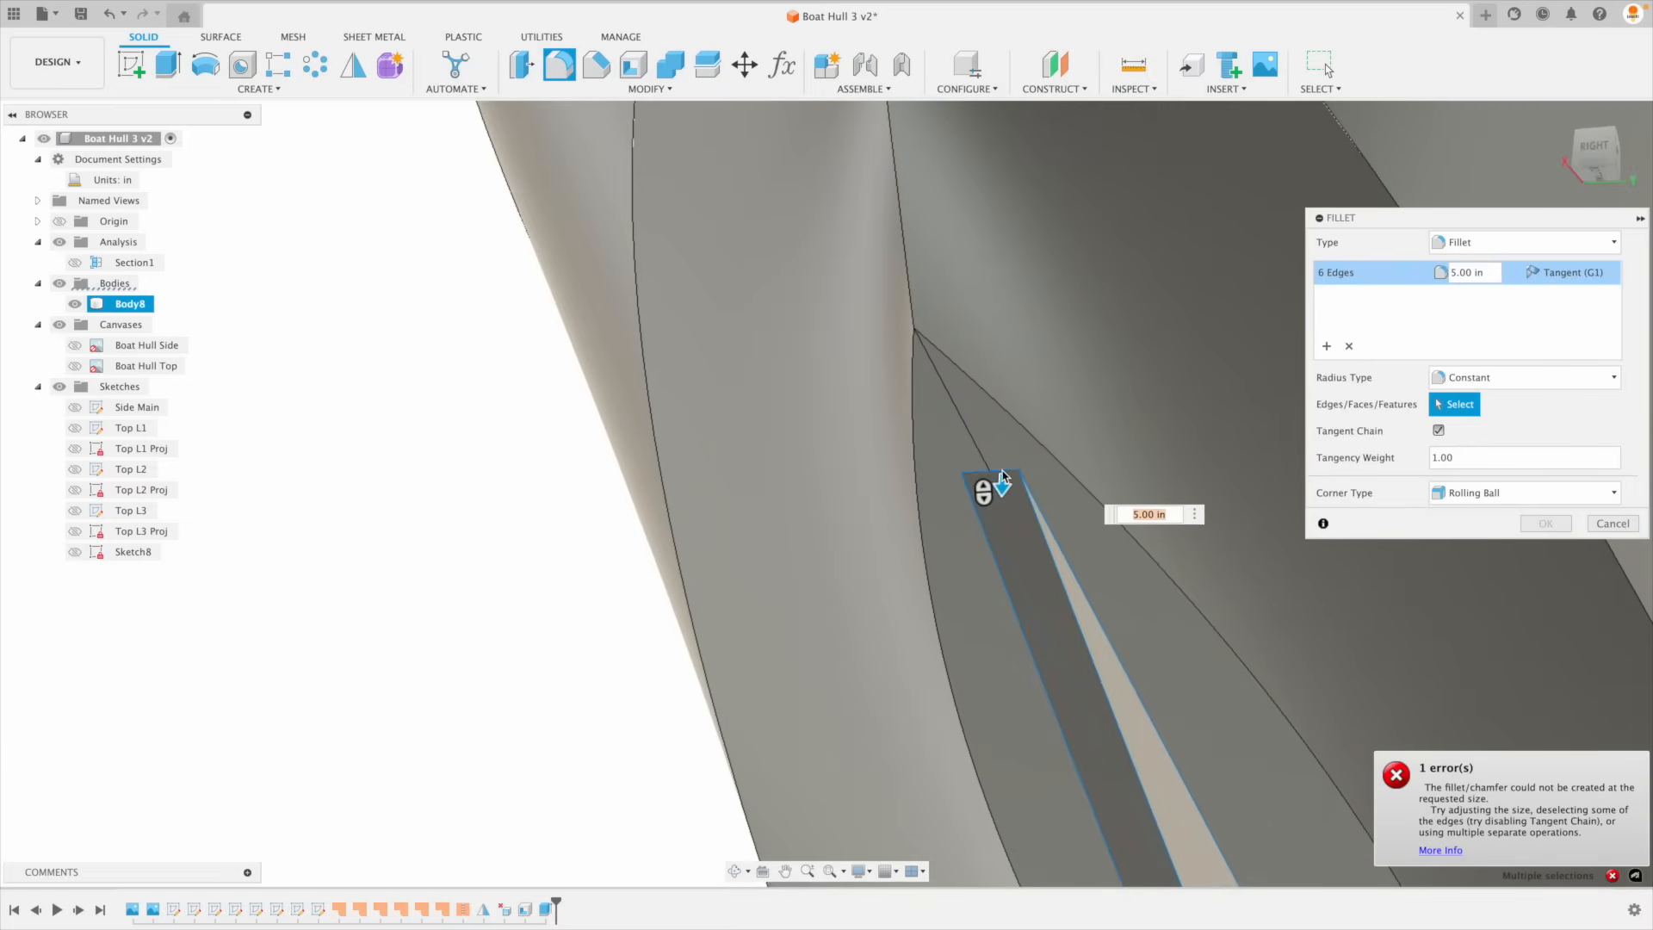
left_click(1610, 523)
scroll(1084, 559, "down", 5)
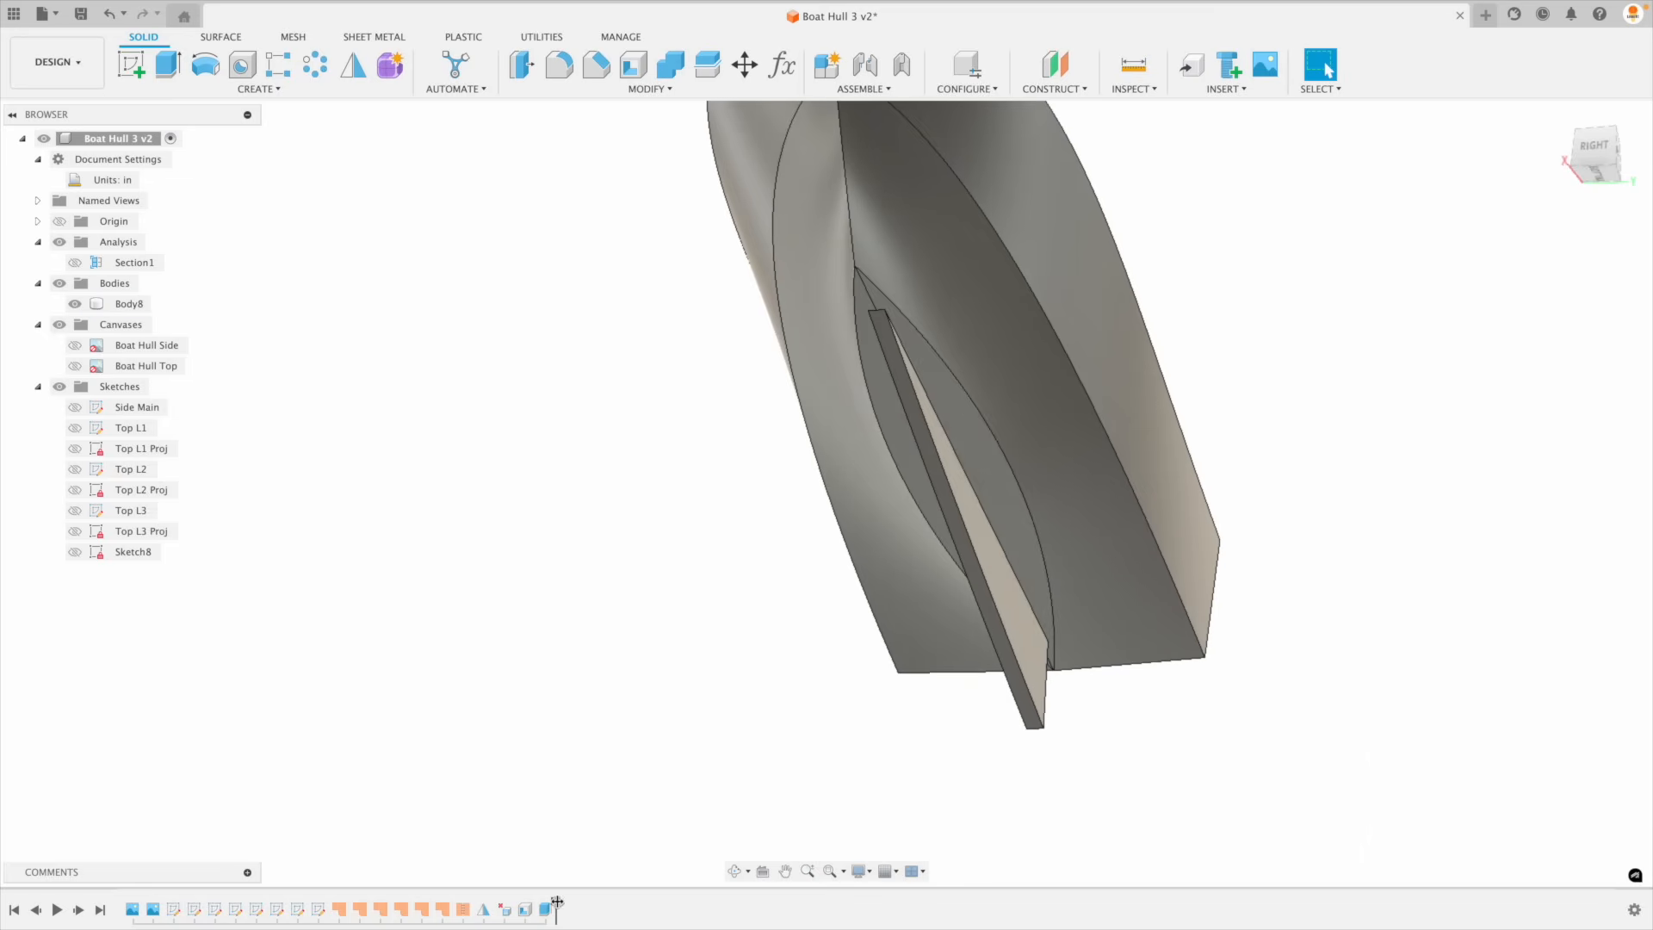
Step: Roll the history back before the keel extrusion, delete the centre seam of the flat underside, and roll the history forward again
left_click_drag(533, 908, 535, 908)
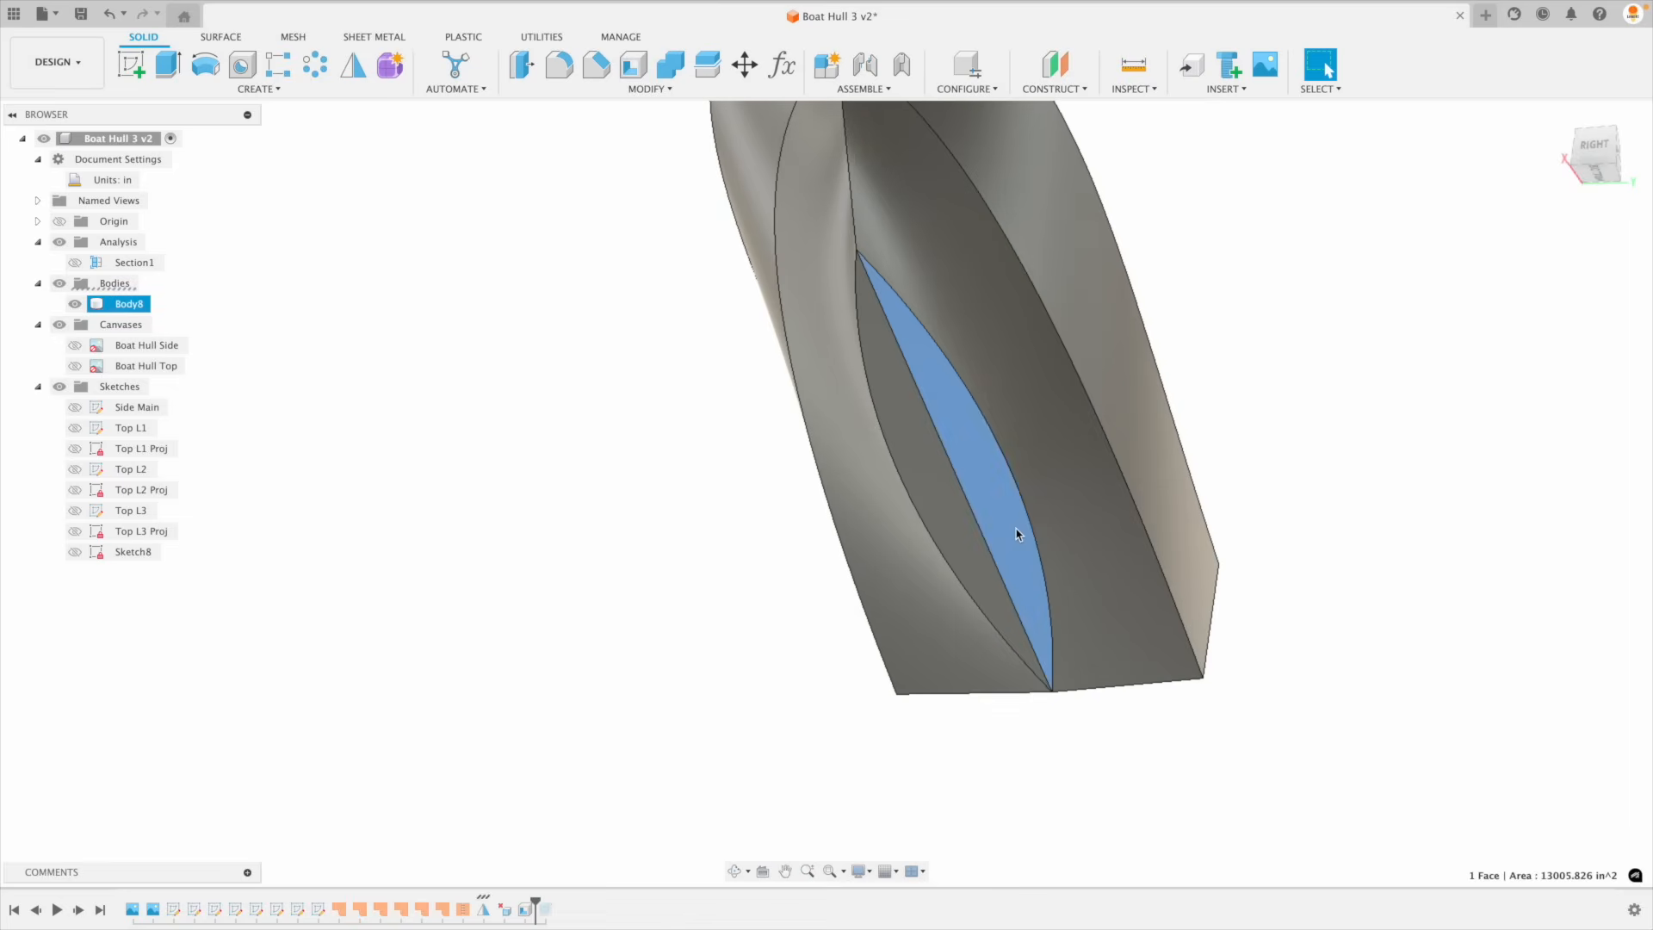
key("Delete")
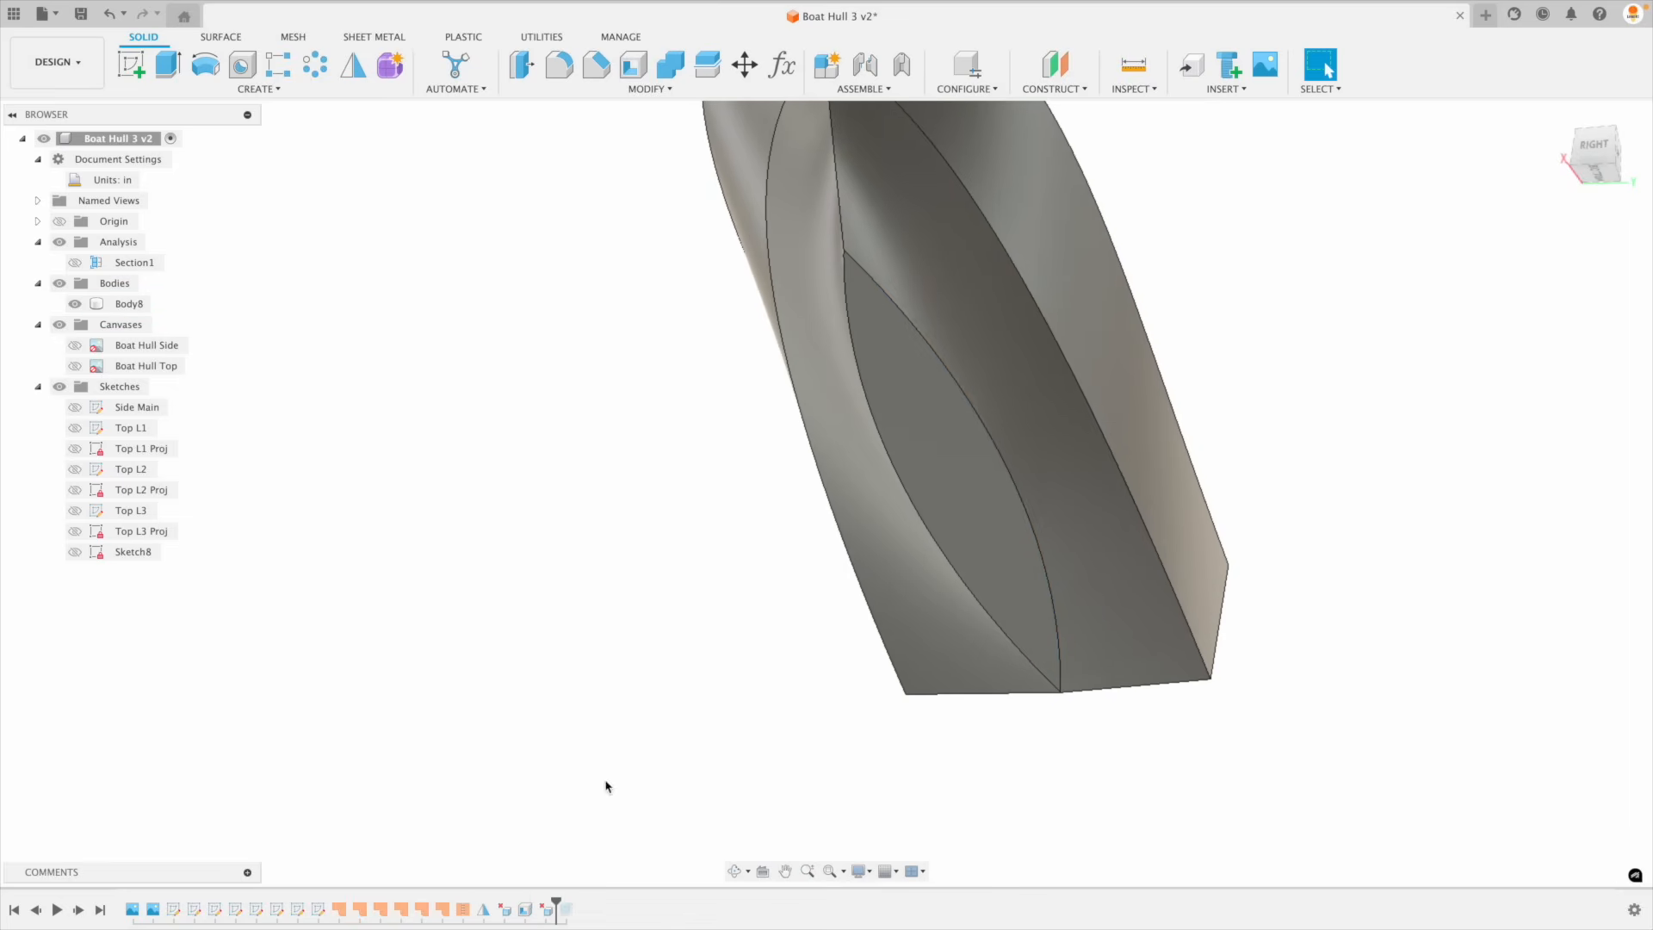
left_click_drag(575, 901, 577, 904)
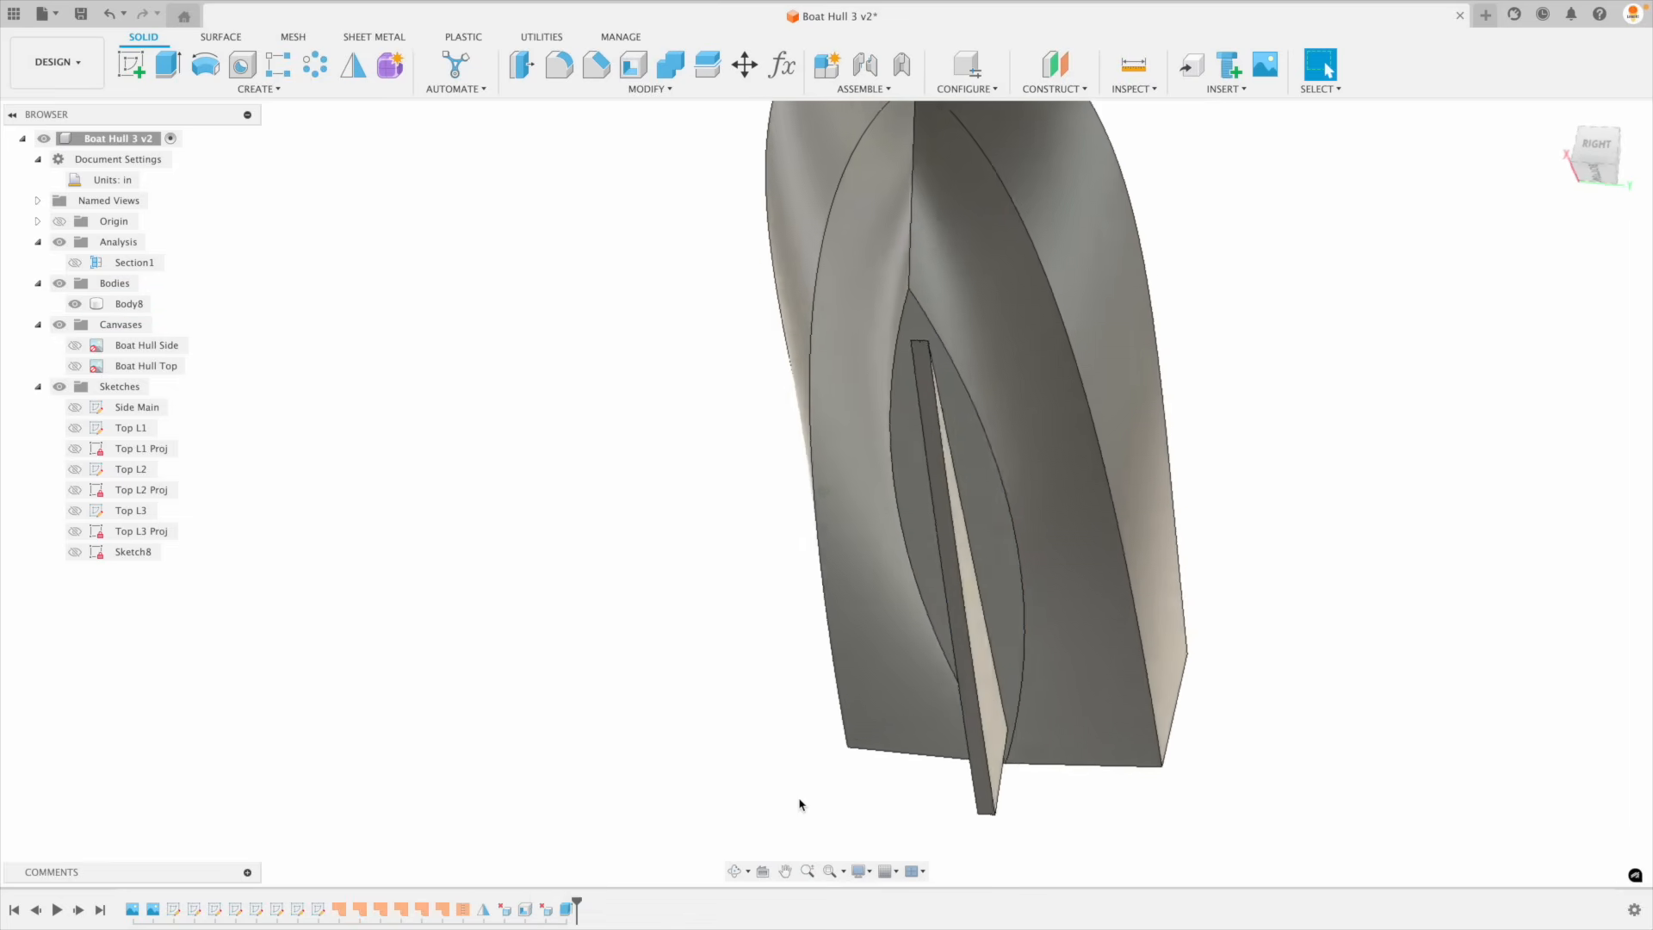
left_click(559, 65)
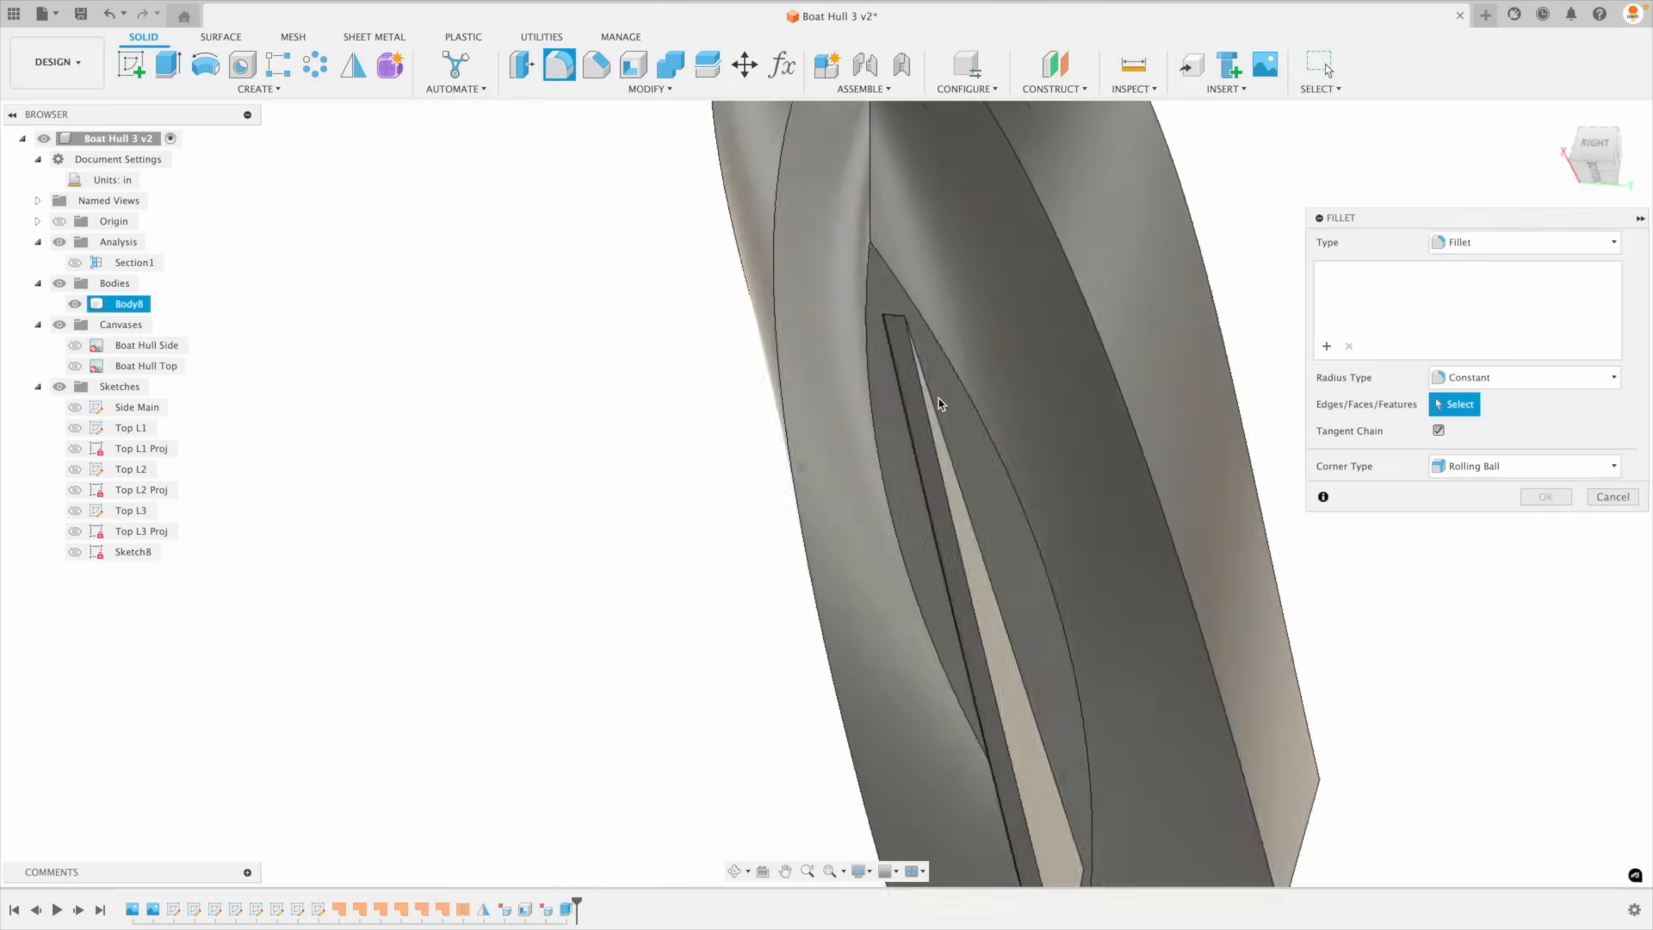
scroll(799, 323, "up", 8)
scroll(799, 323, "up", 10)
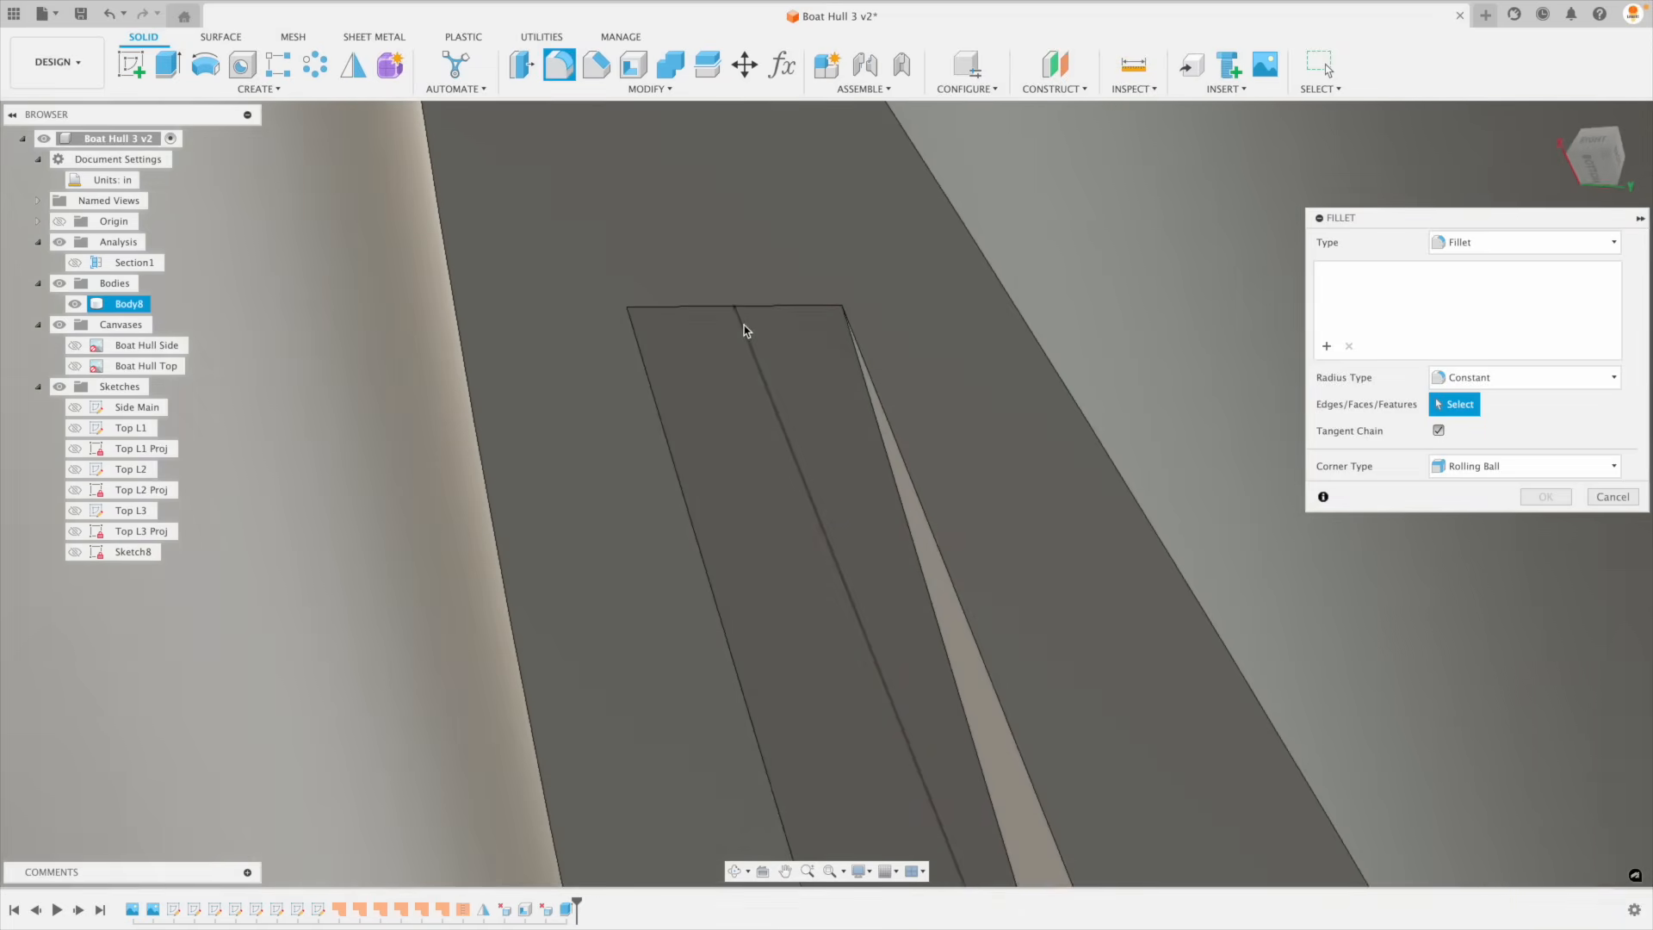
middle_click_drag(746, 330, 991, 461, "shift")
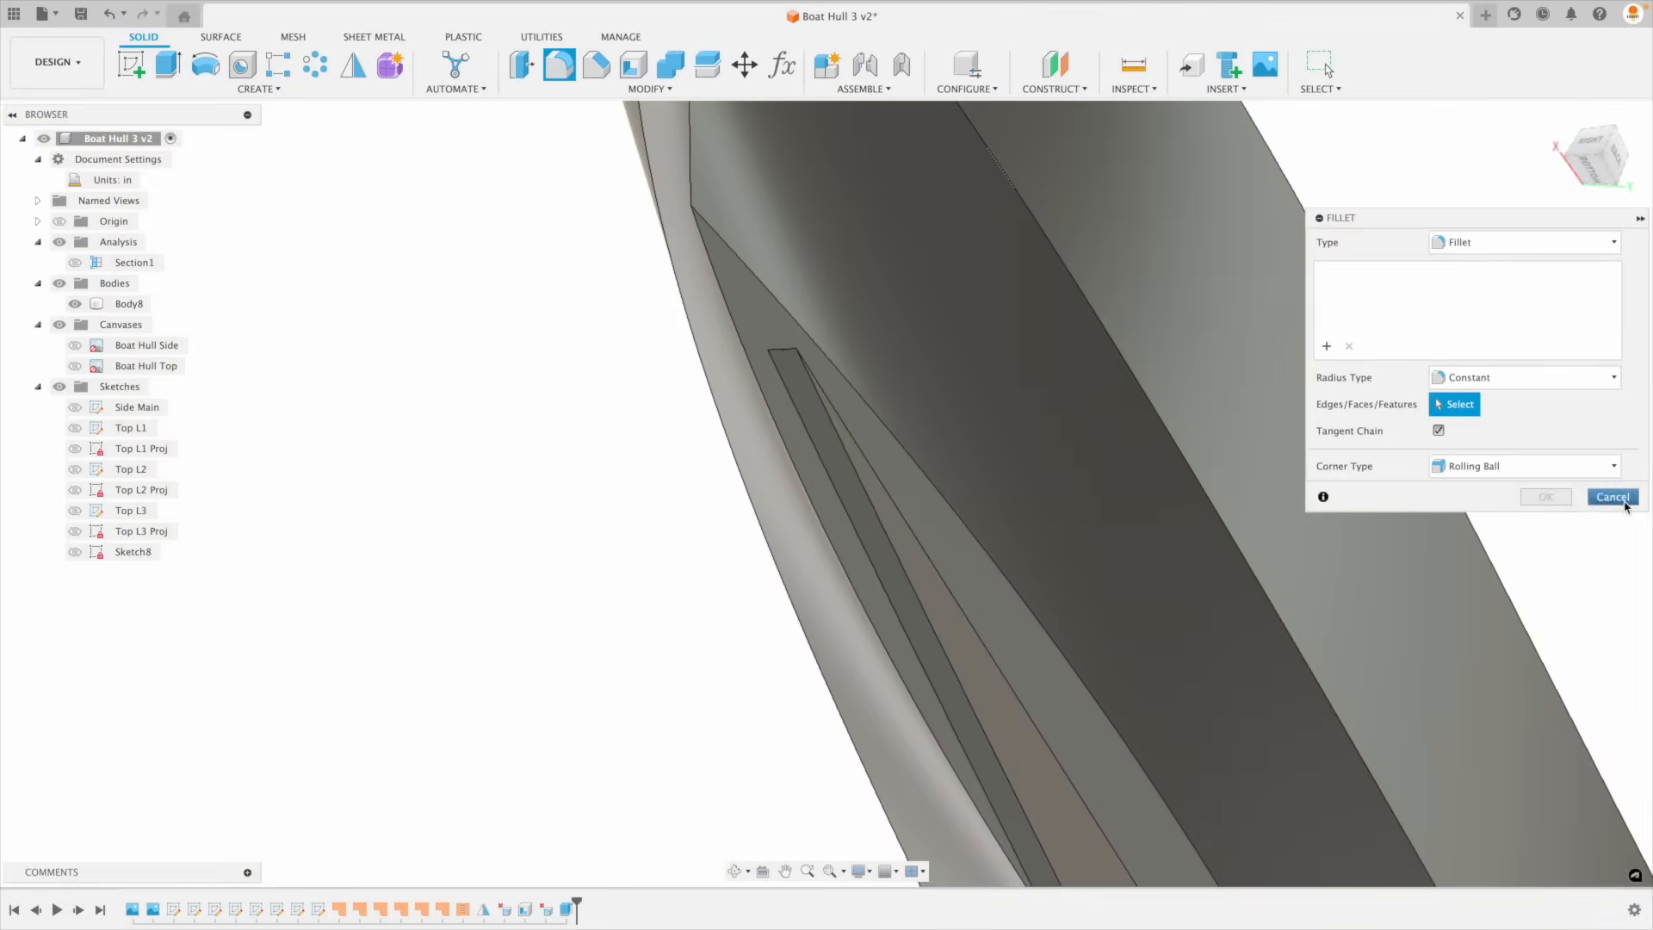
left_click(1612, 496)
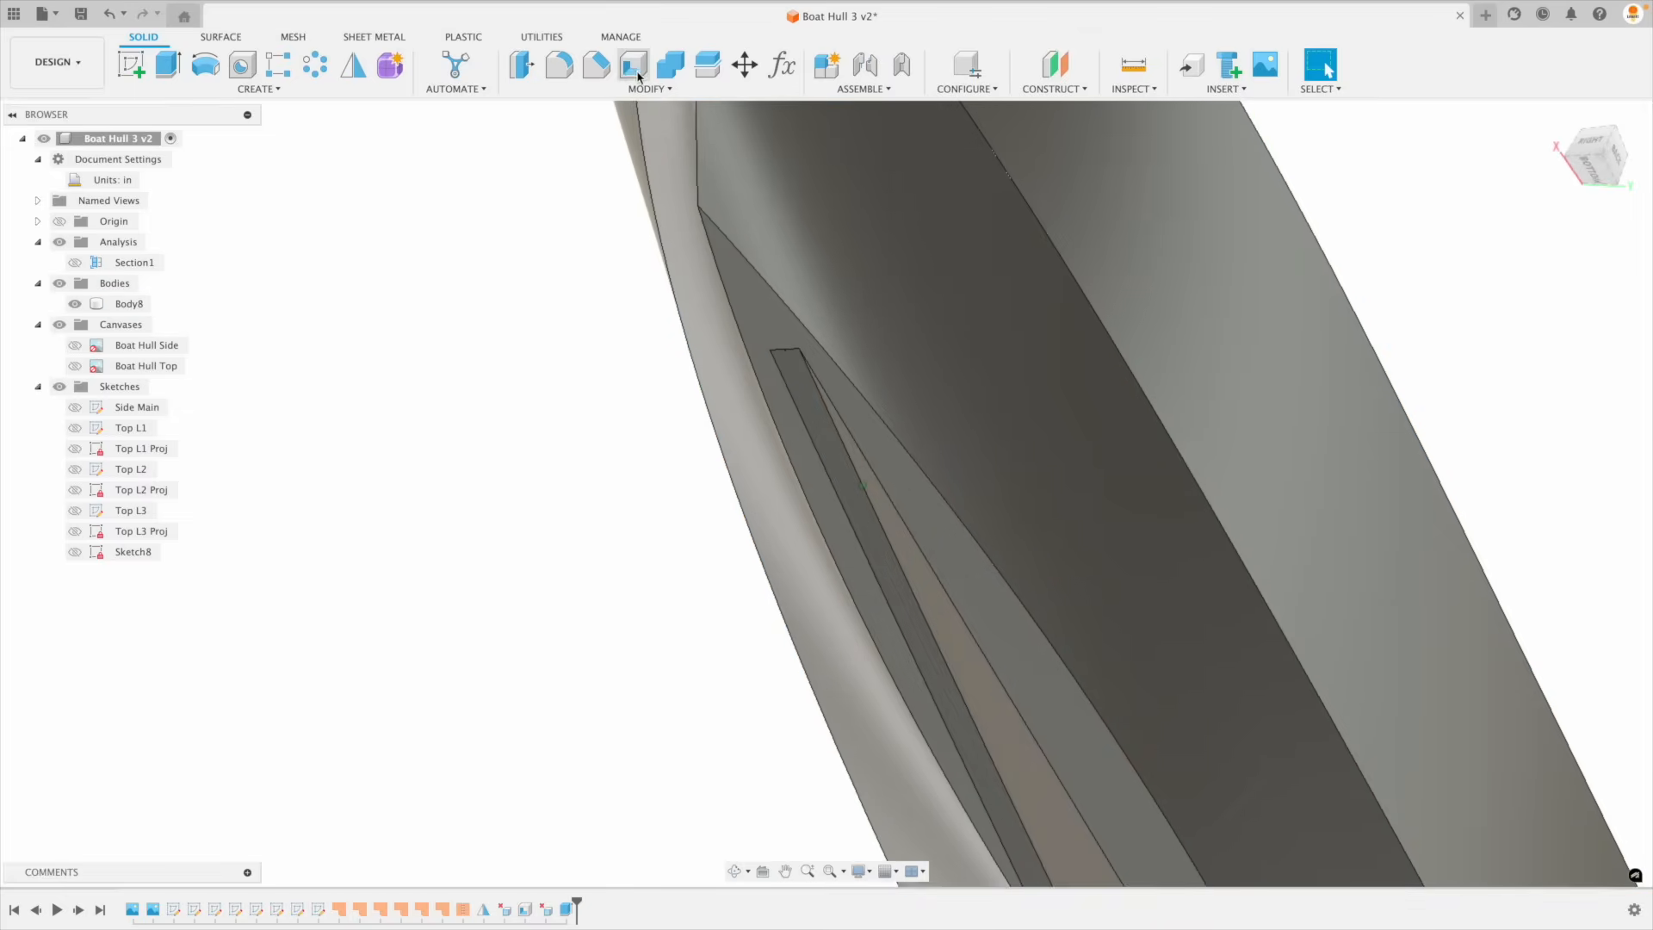
Step: Try to fillet the keel's long bottom and side edges together with a 5 in radius
left_click(563, 69)
left_click(881, 494)
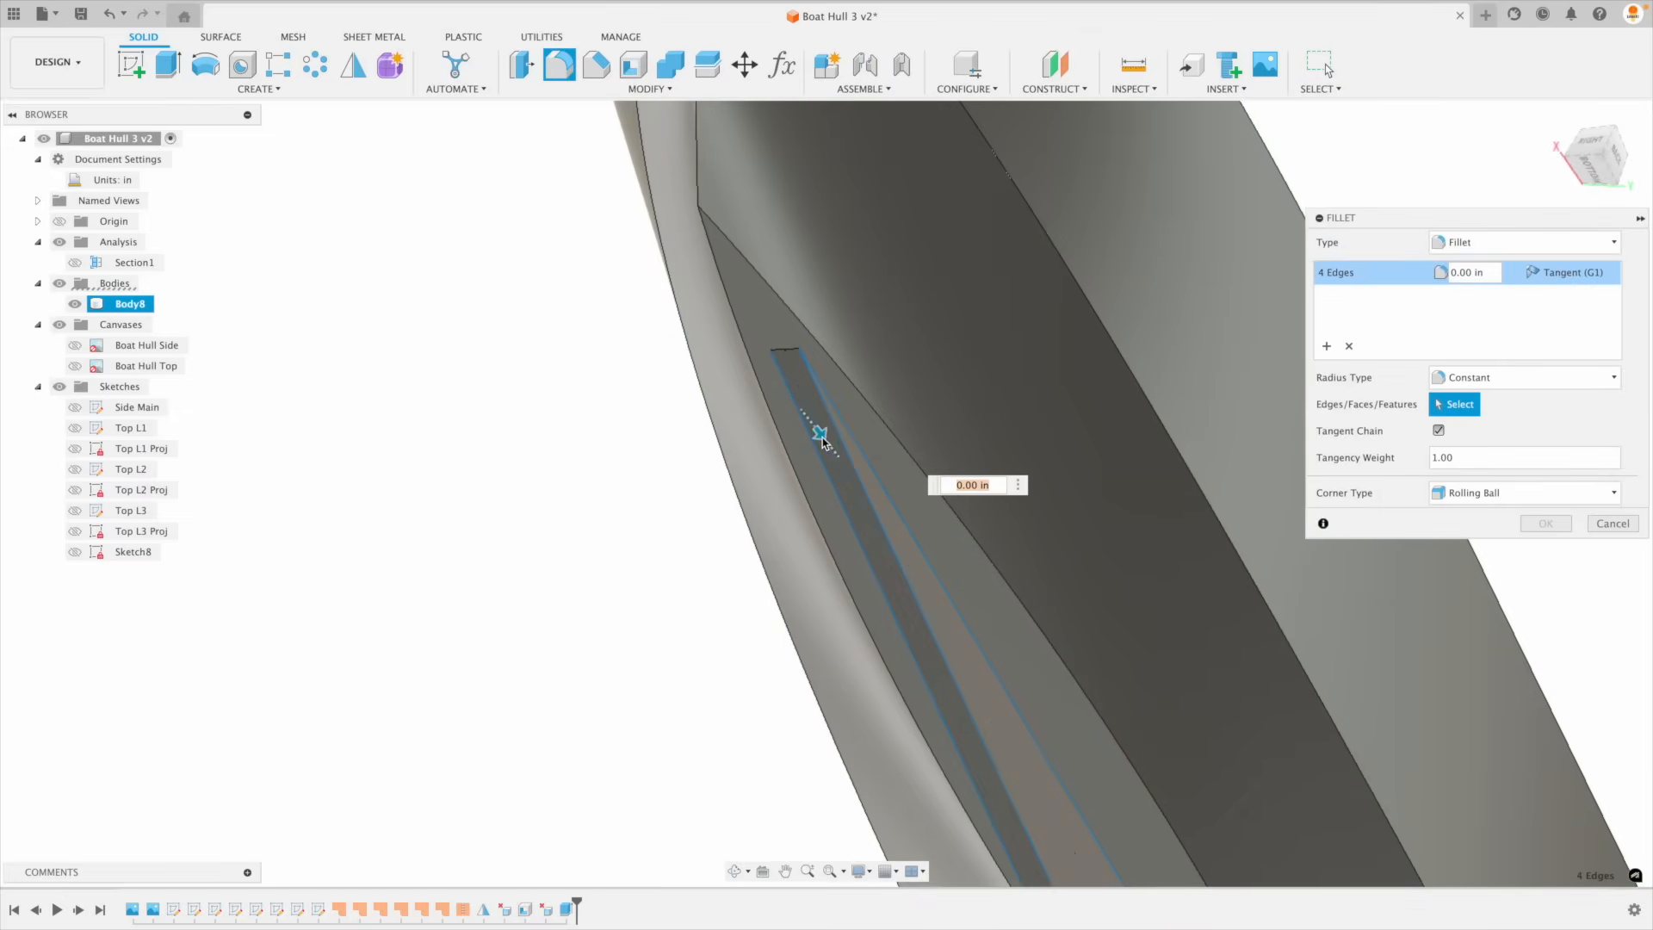
type("5")
key("Return")
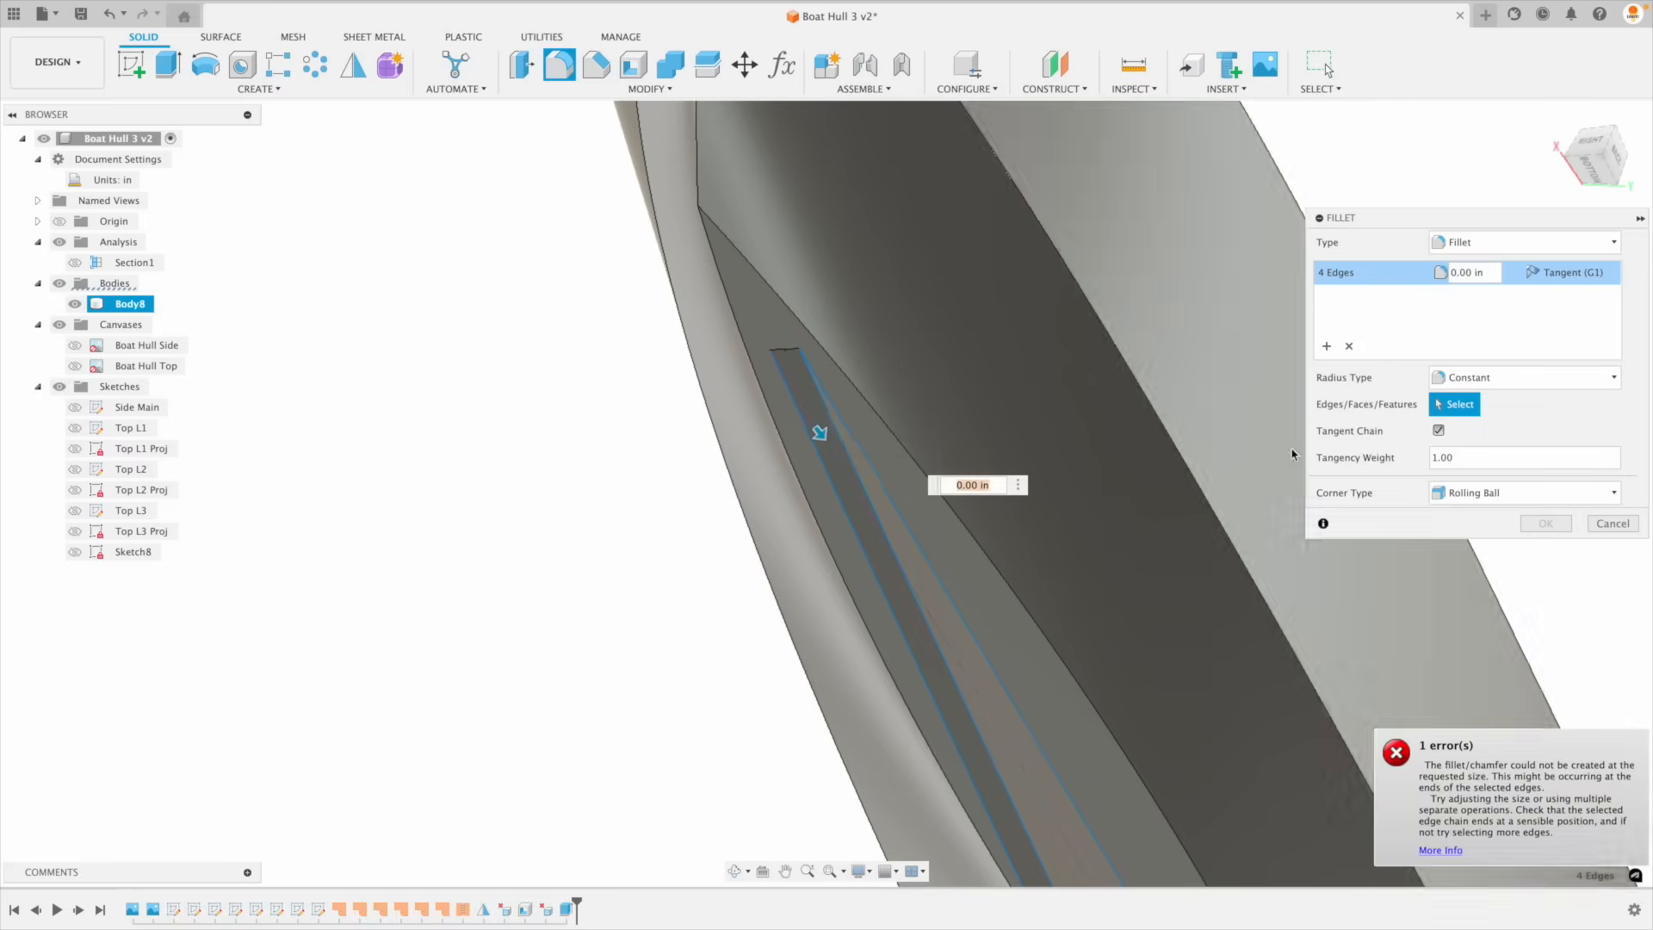
key("Escape")
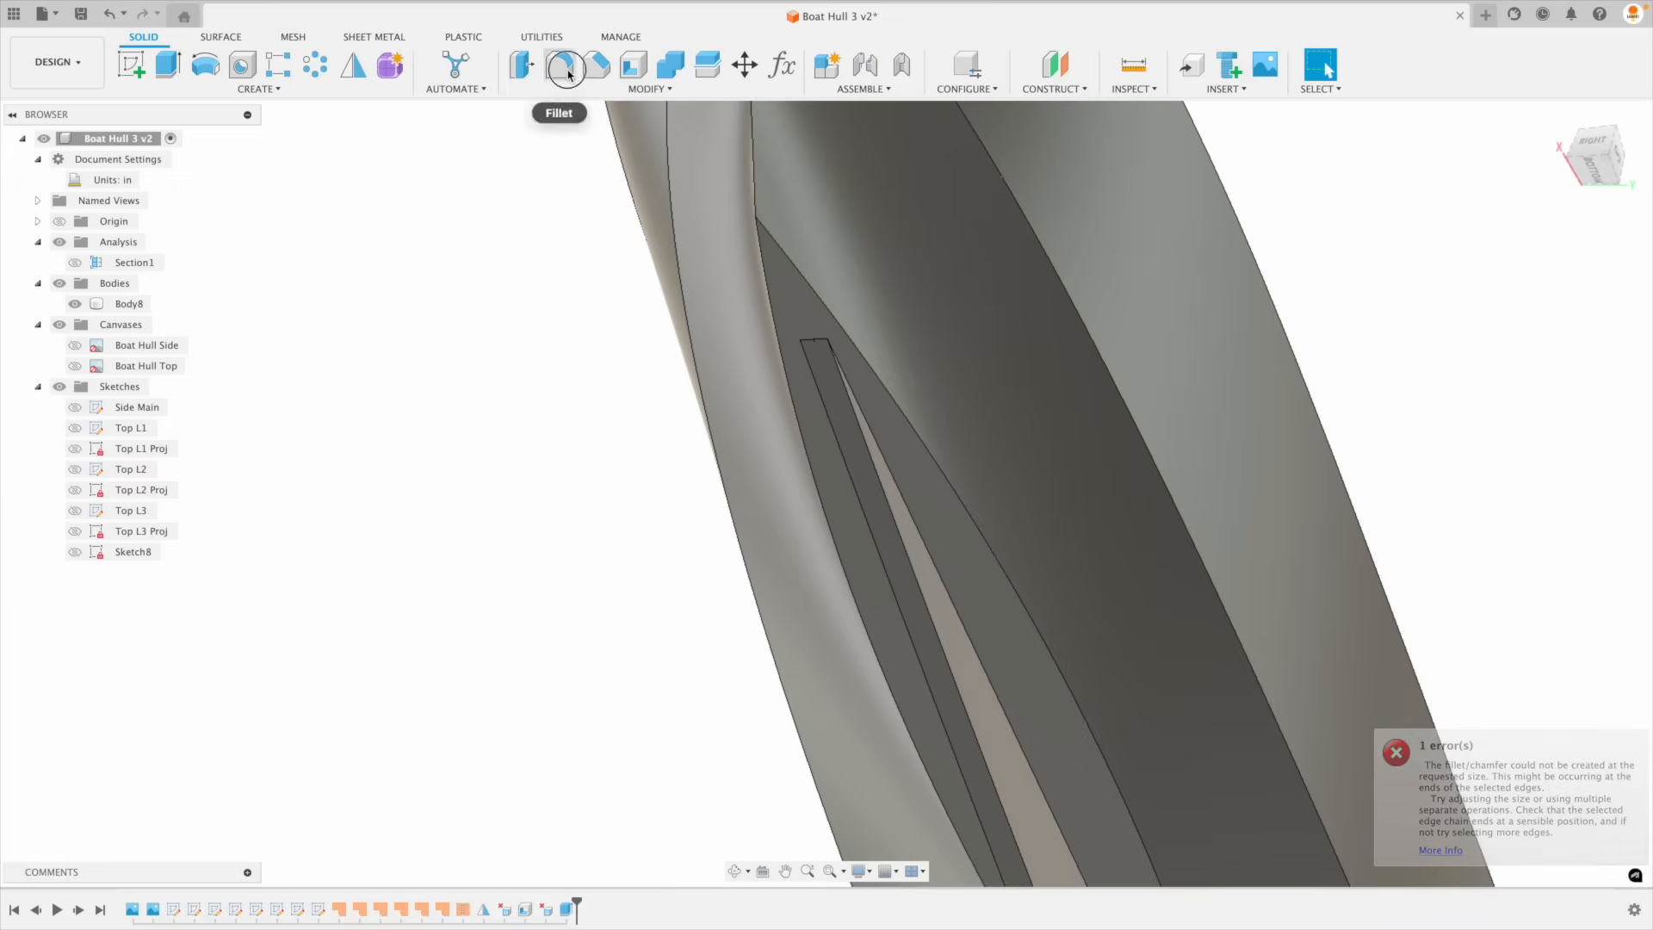
Step: Try to fillet only the two long edges along the keel's bottom face
left_click(559, 65)
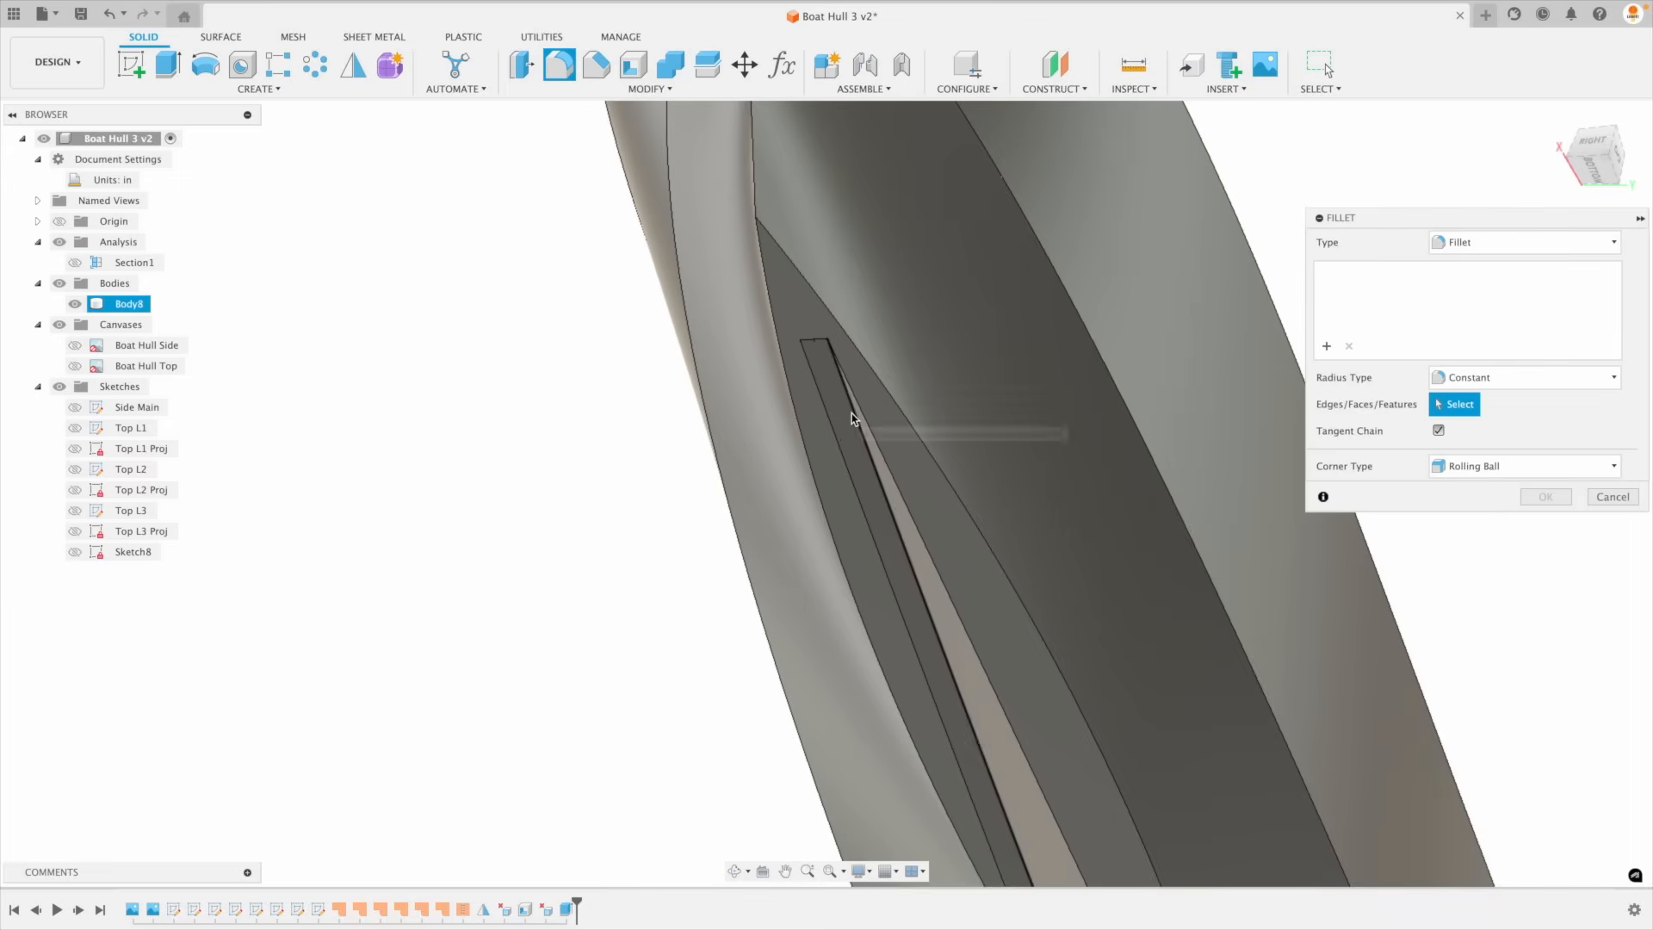
left_click(853, 420)
scroll(904, 520, "down", 1)
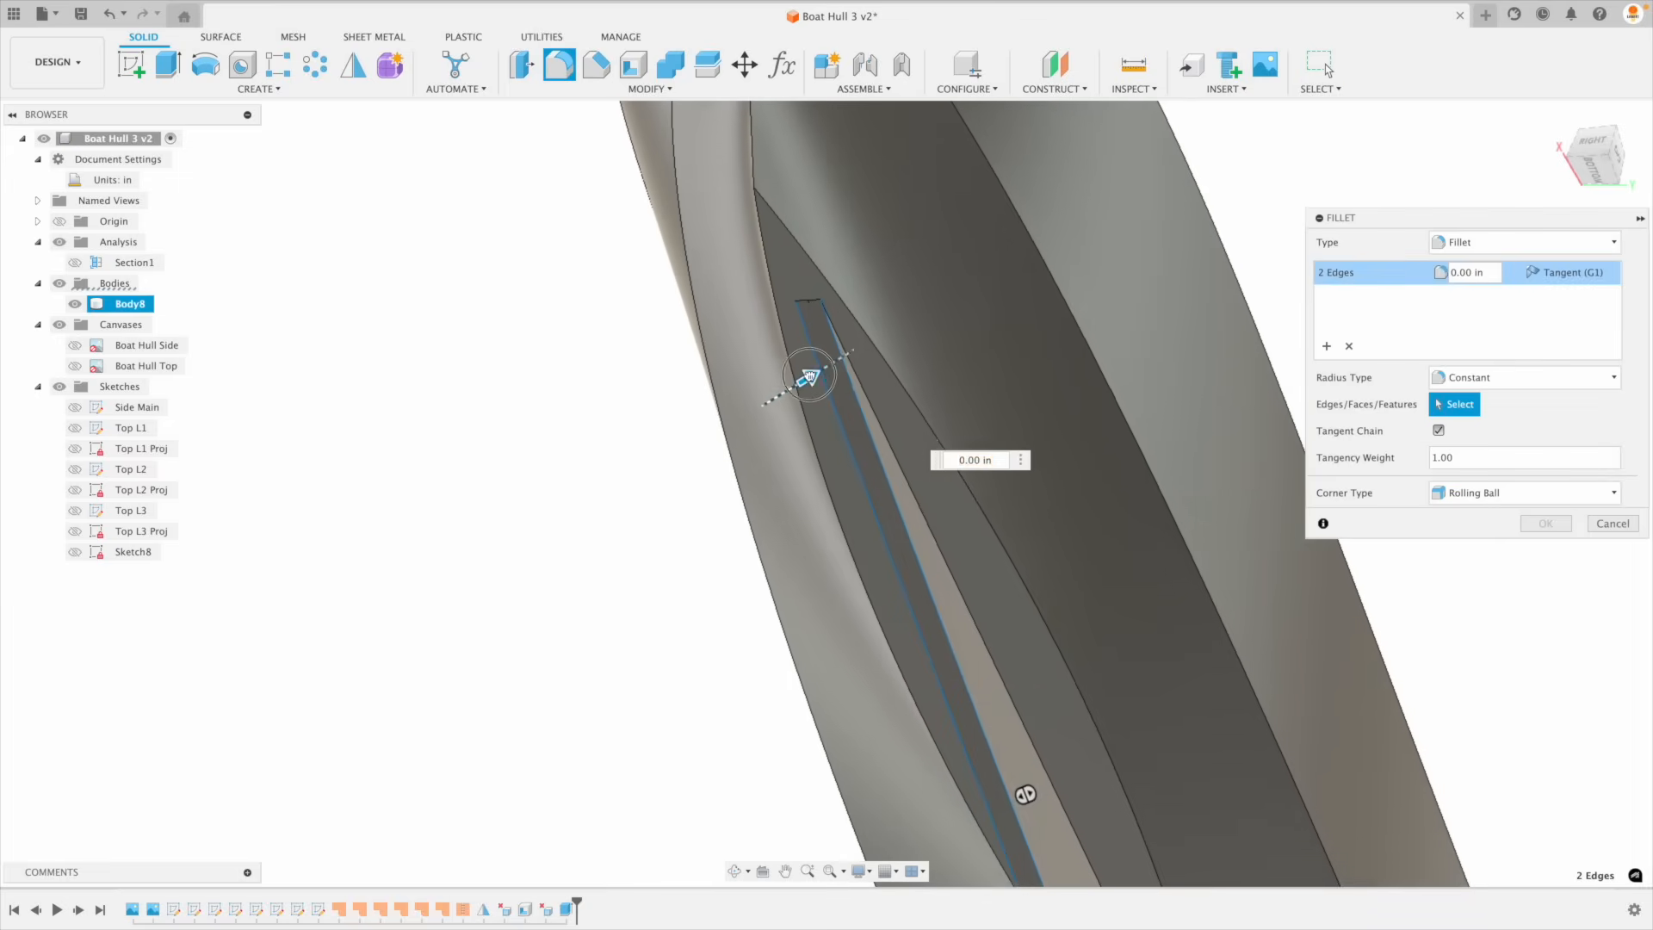
left_click_drag(806, 375, 812, 376)
left_click(1605, 525)
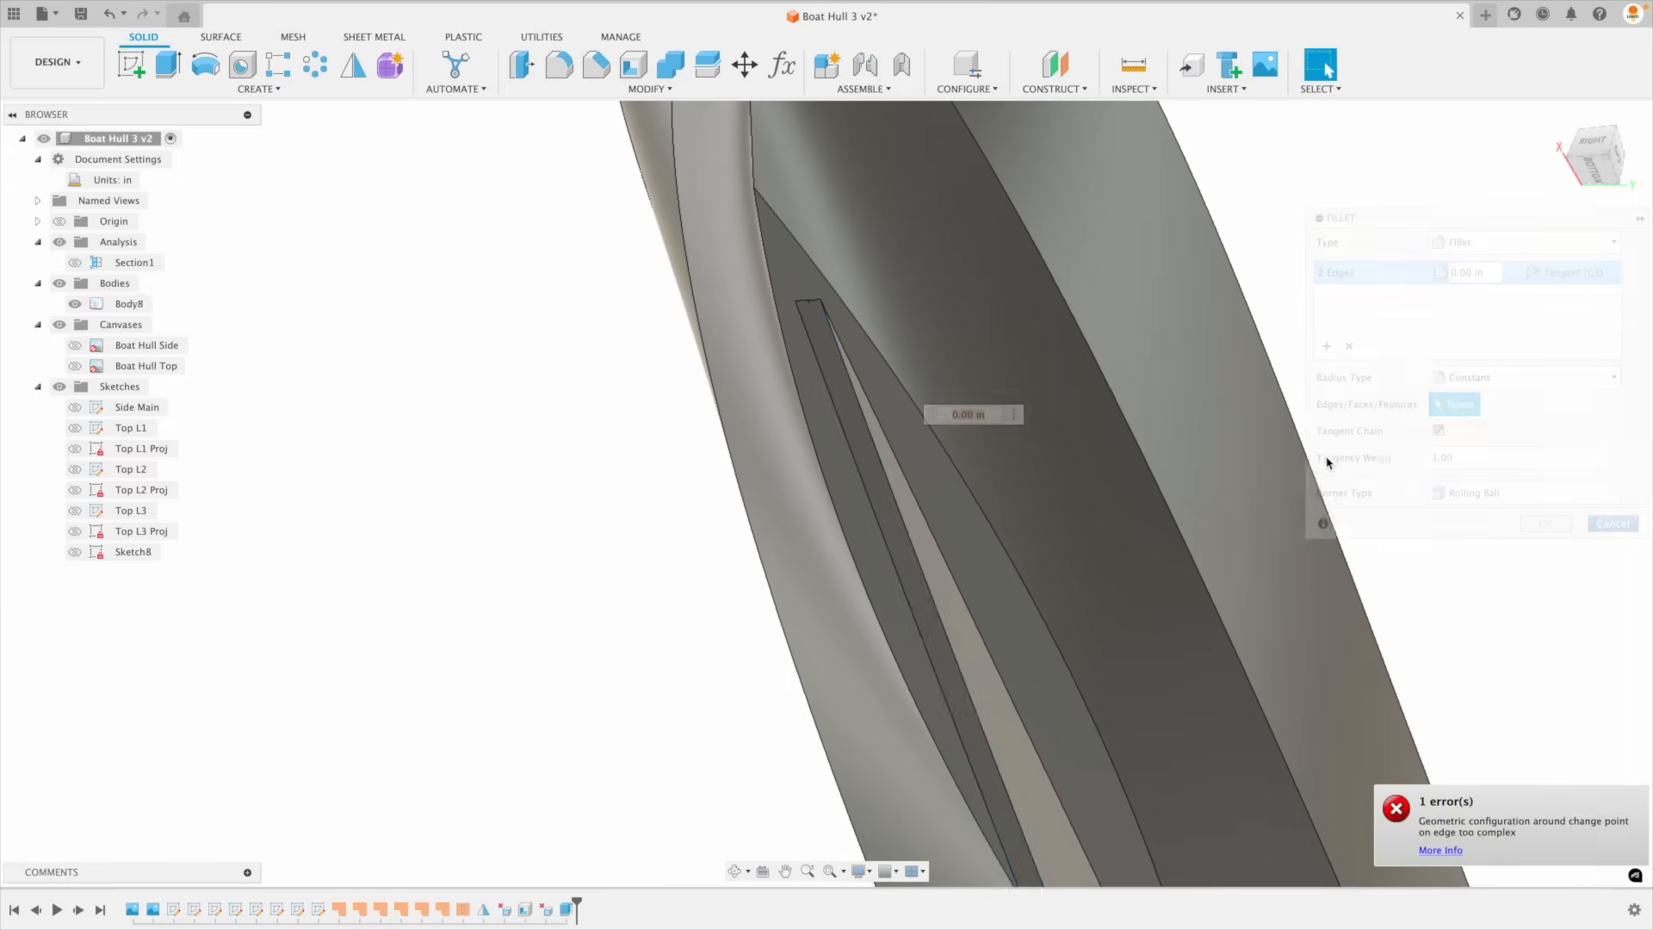
Step: Try to fillet the edges where the keel meets the hull with a 5 in radius
key("f")
left_click(858, 410)
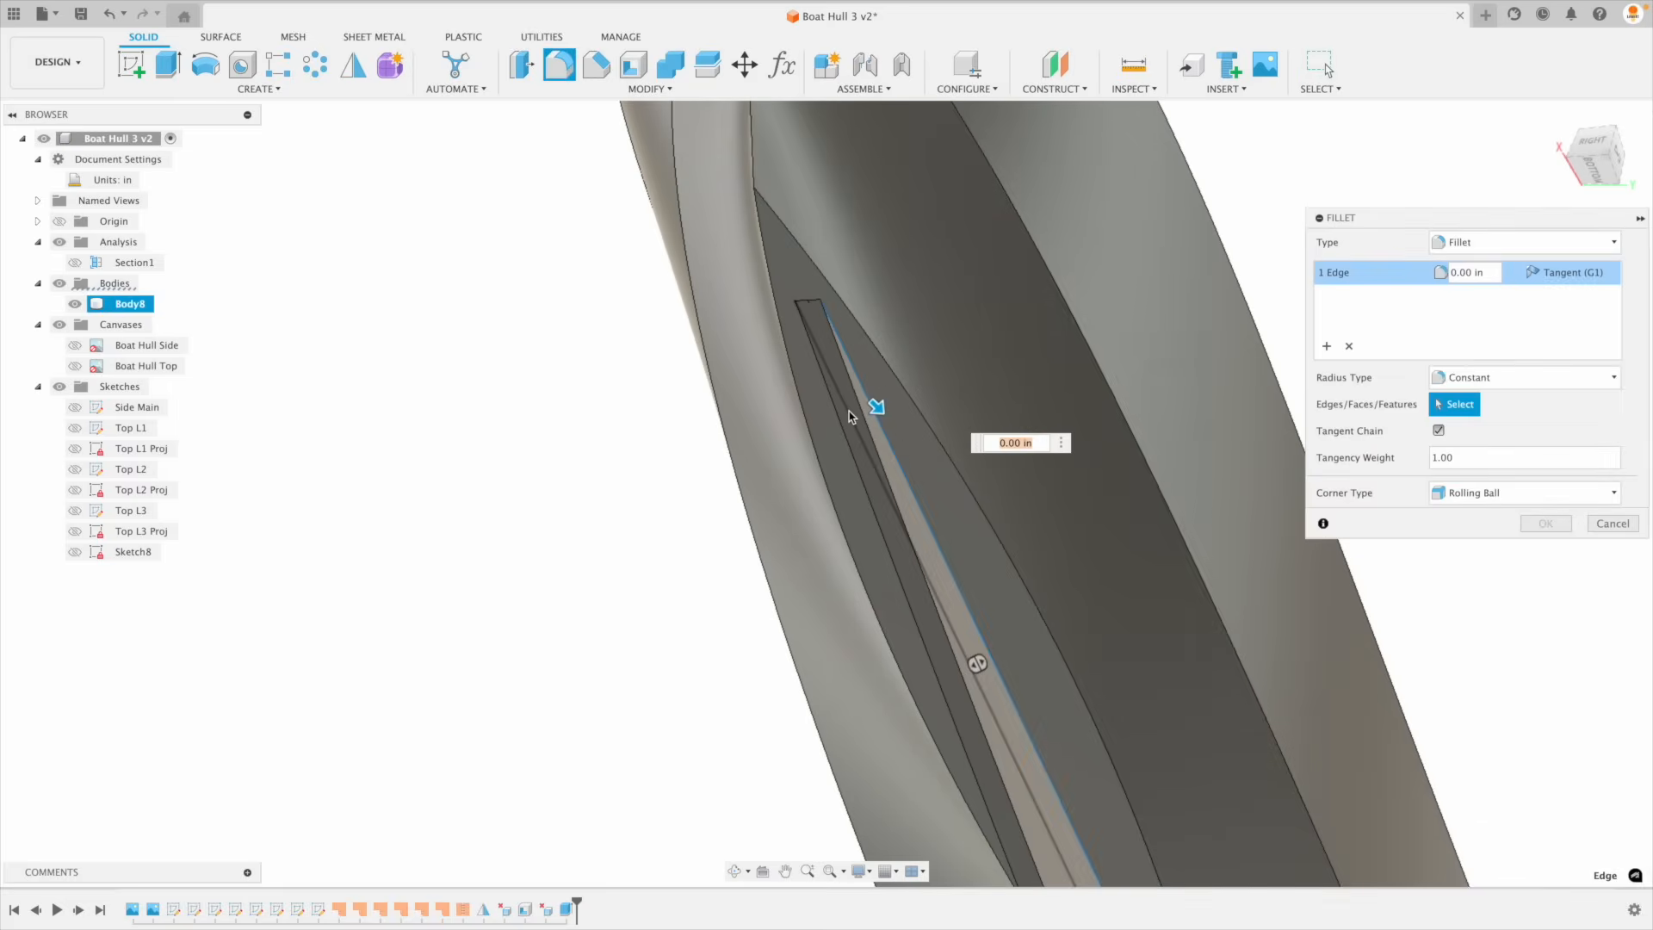
left_click_drag(853, 409, 851, 406)
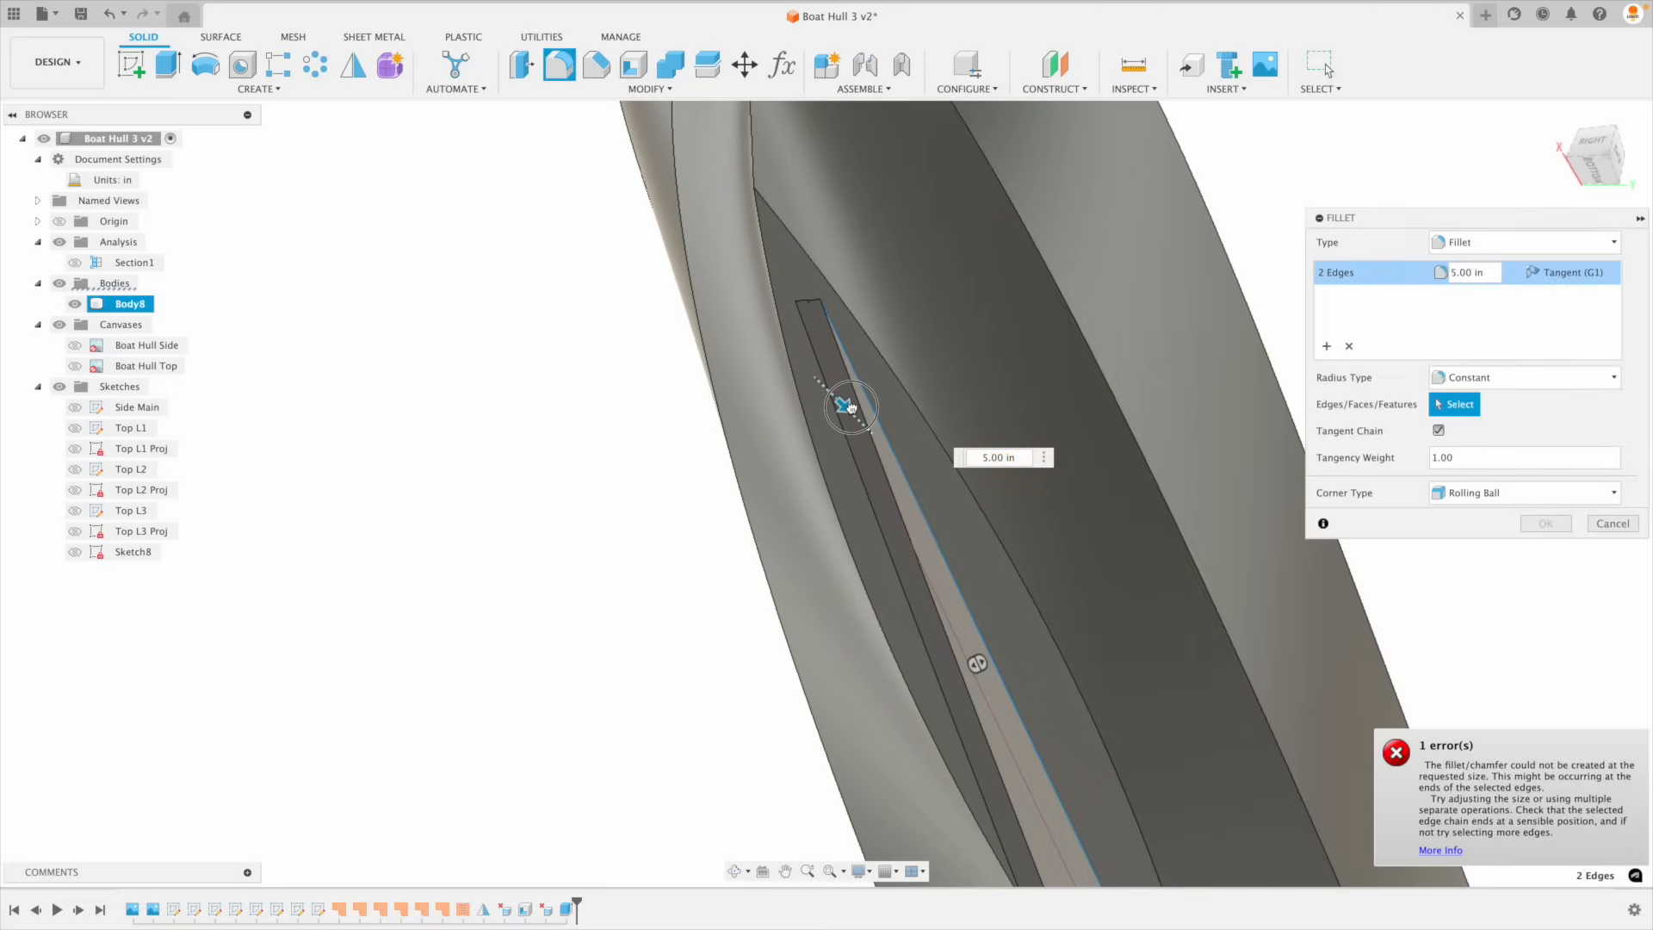
left_click(1612, 526)
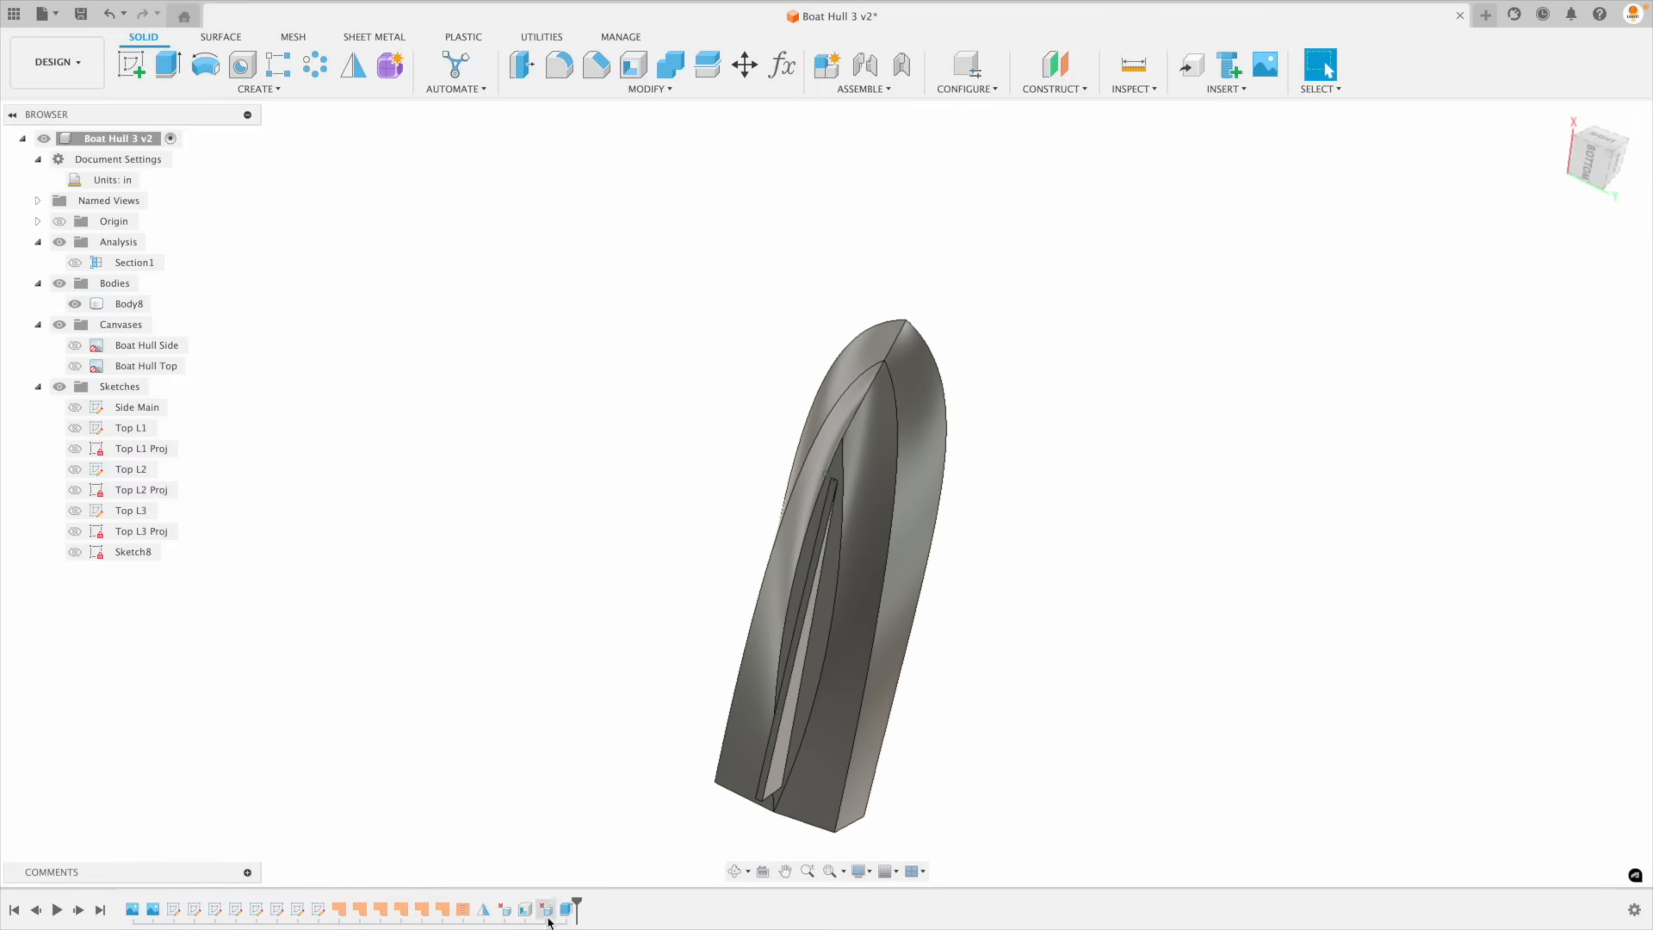
Step: Delete the keel extrusion and extrude the triangular Side Main profile again, symmetrically with a distance of 5 in, joined to the hull
left_click(566, 909)
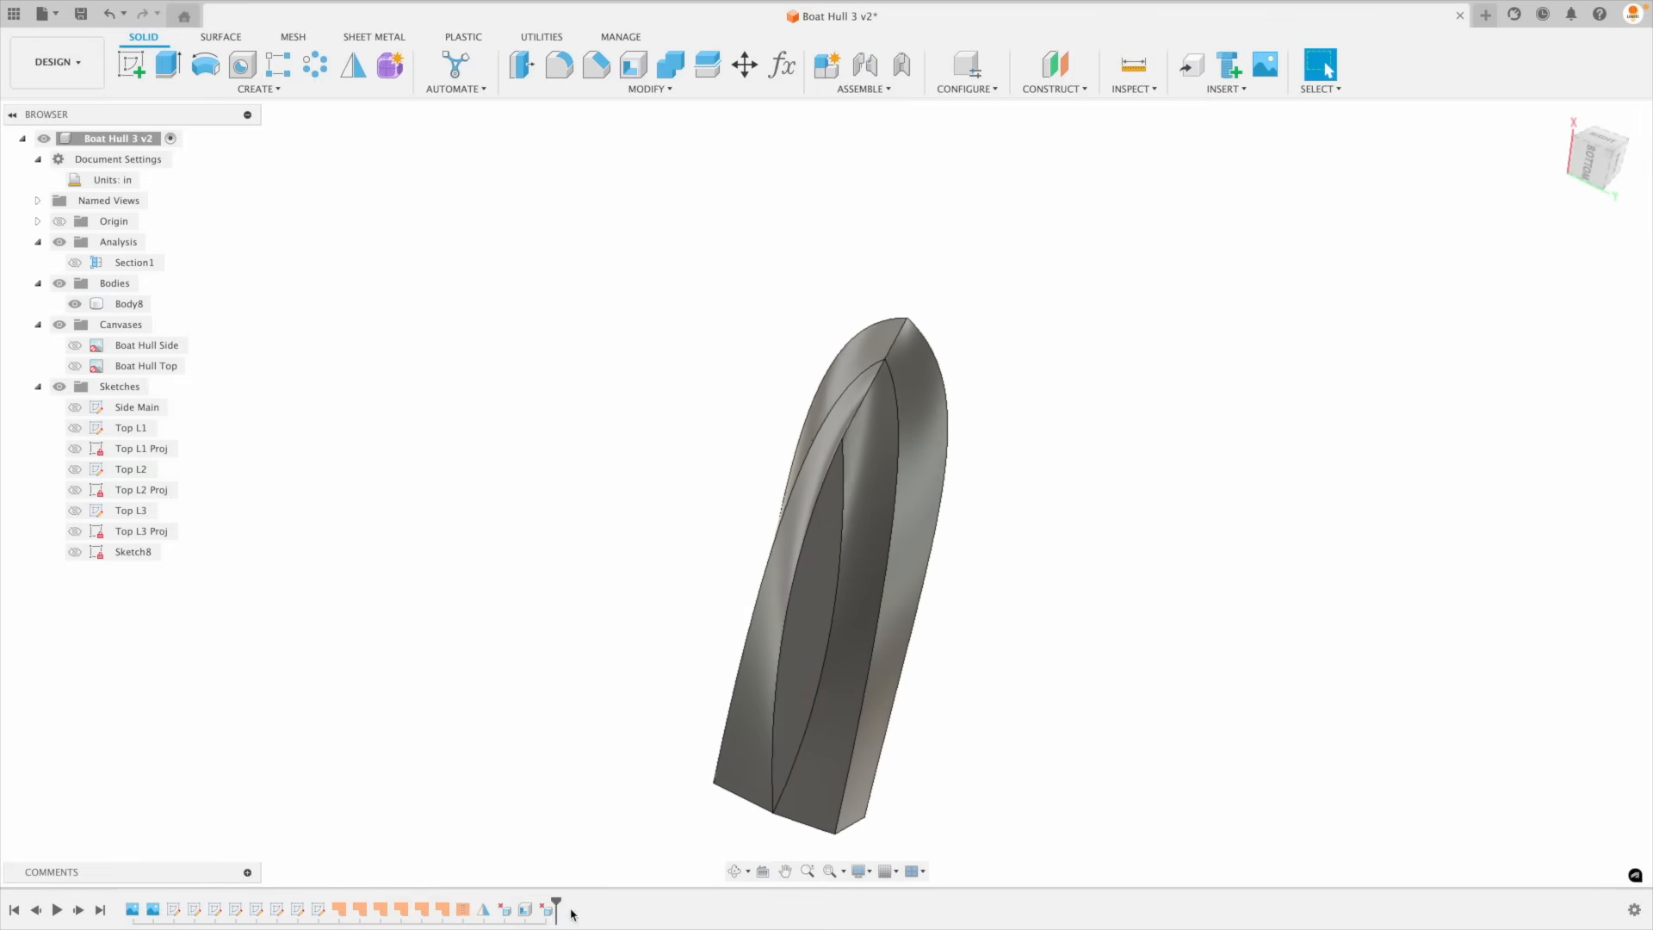
left_click(75, 407)
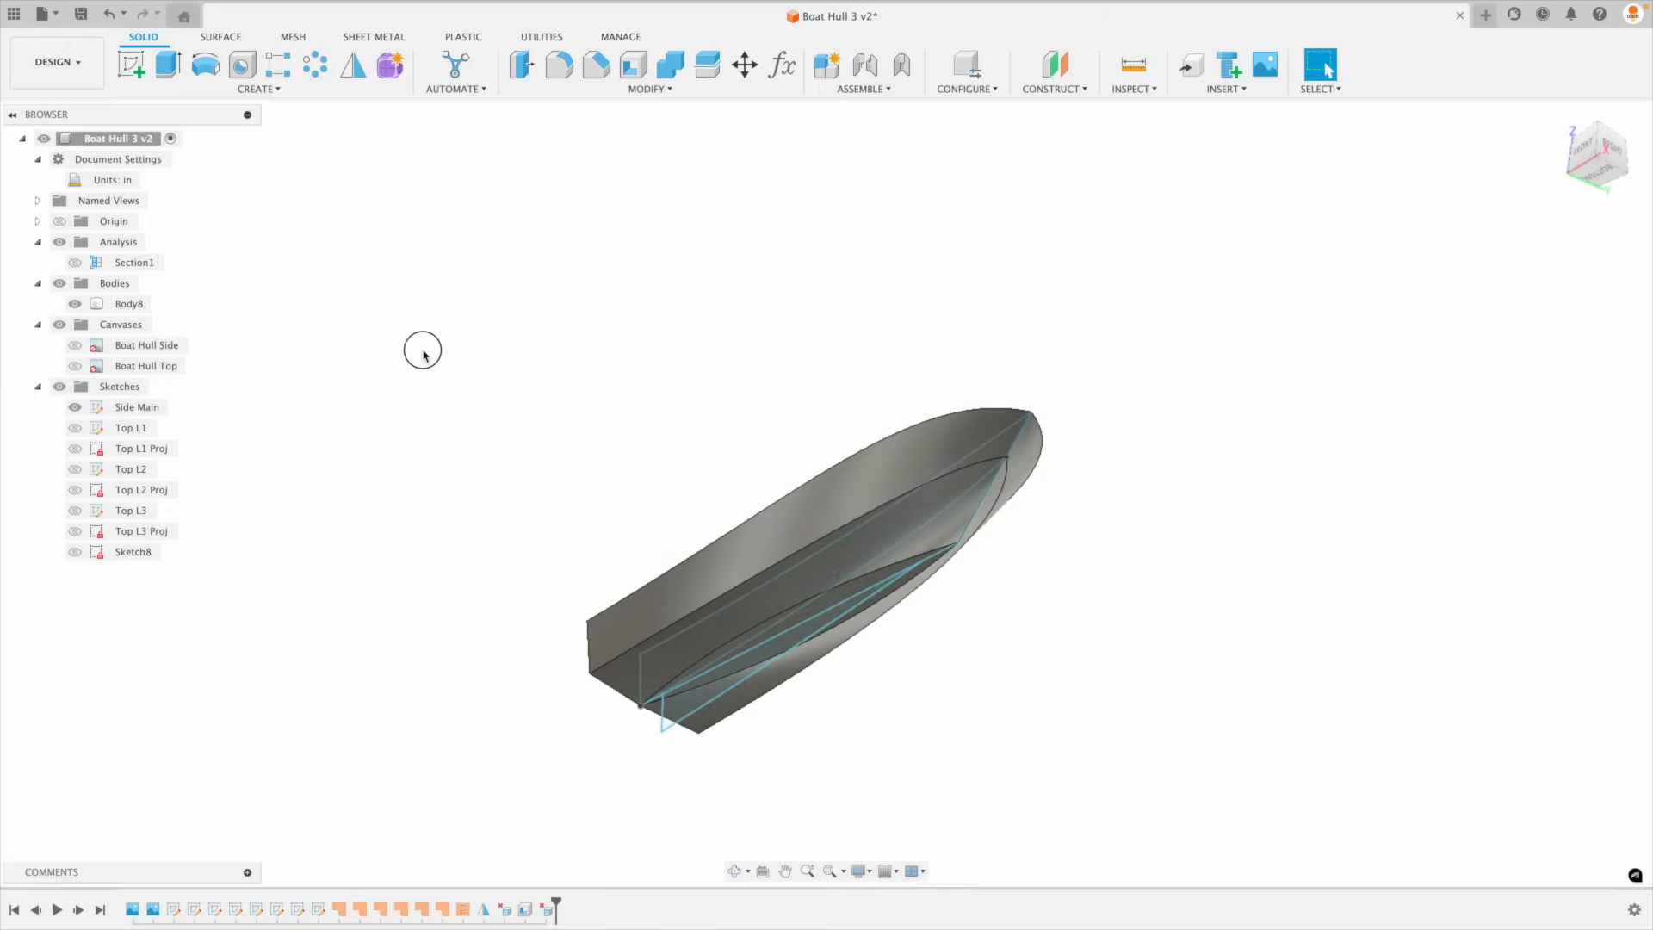
left_click(168, 64)
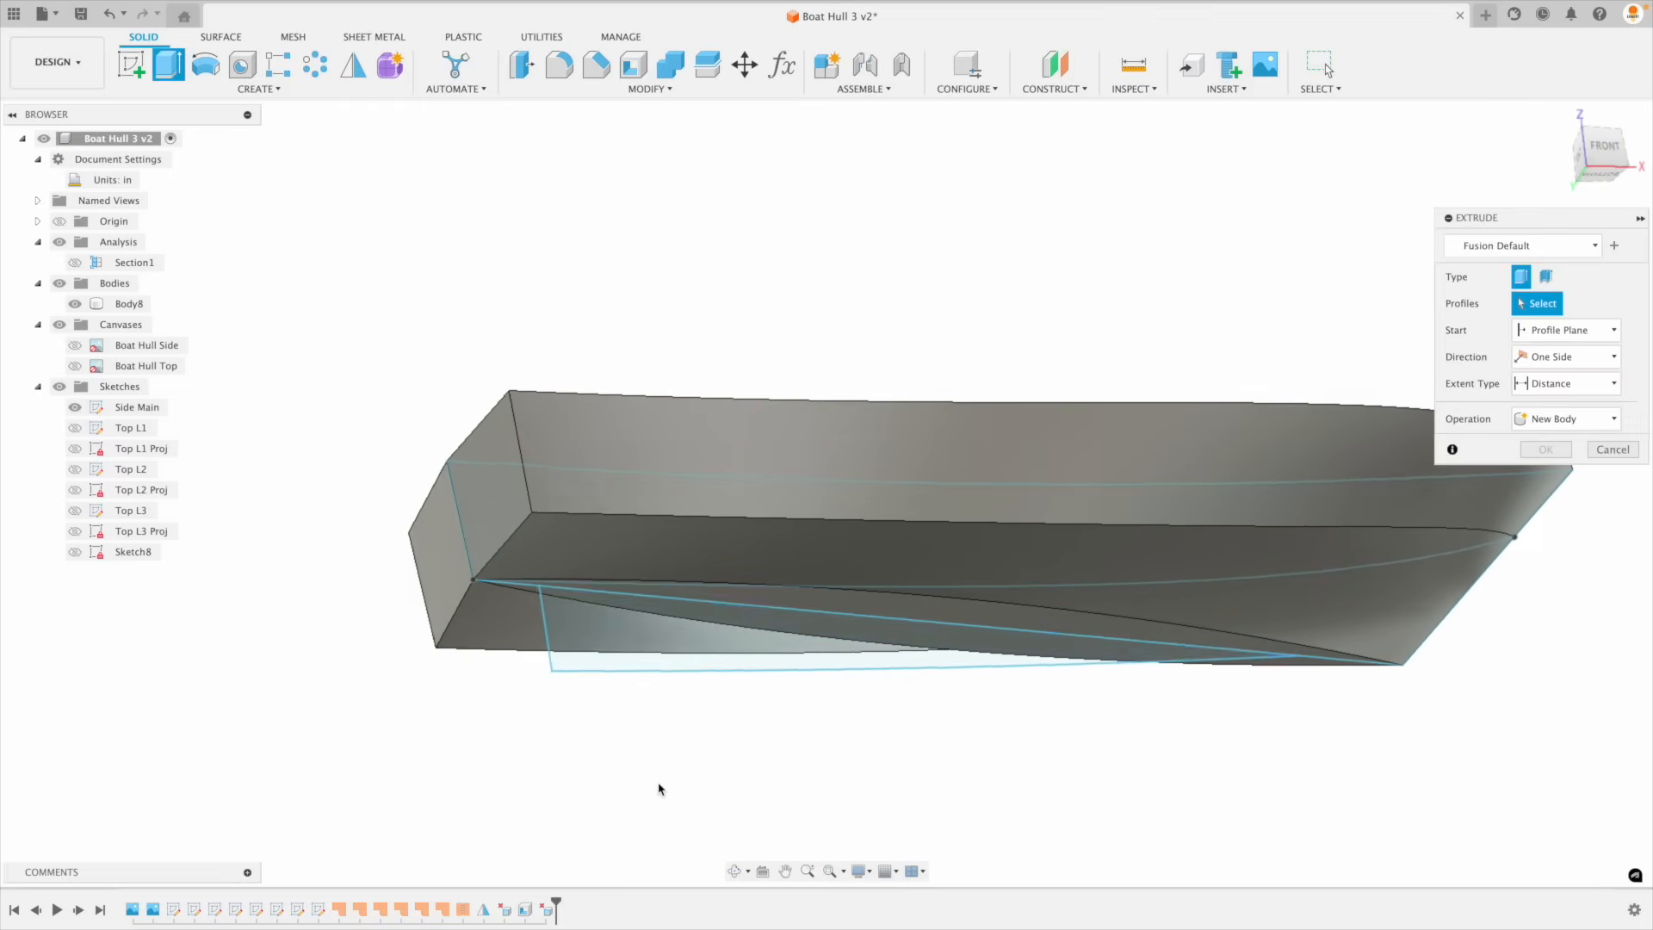
left_click(624, 662)
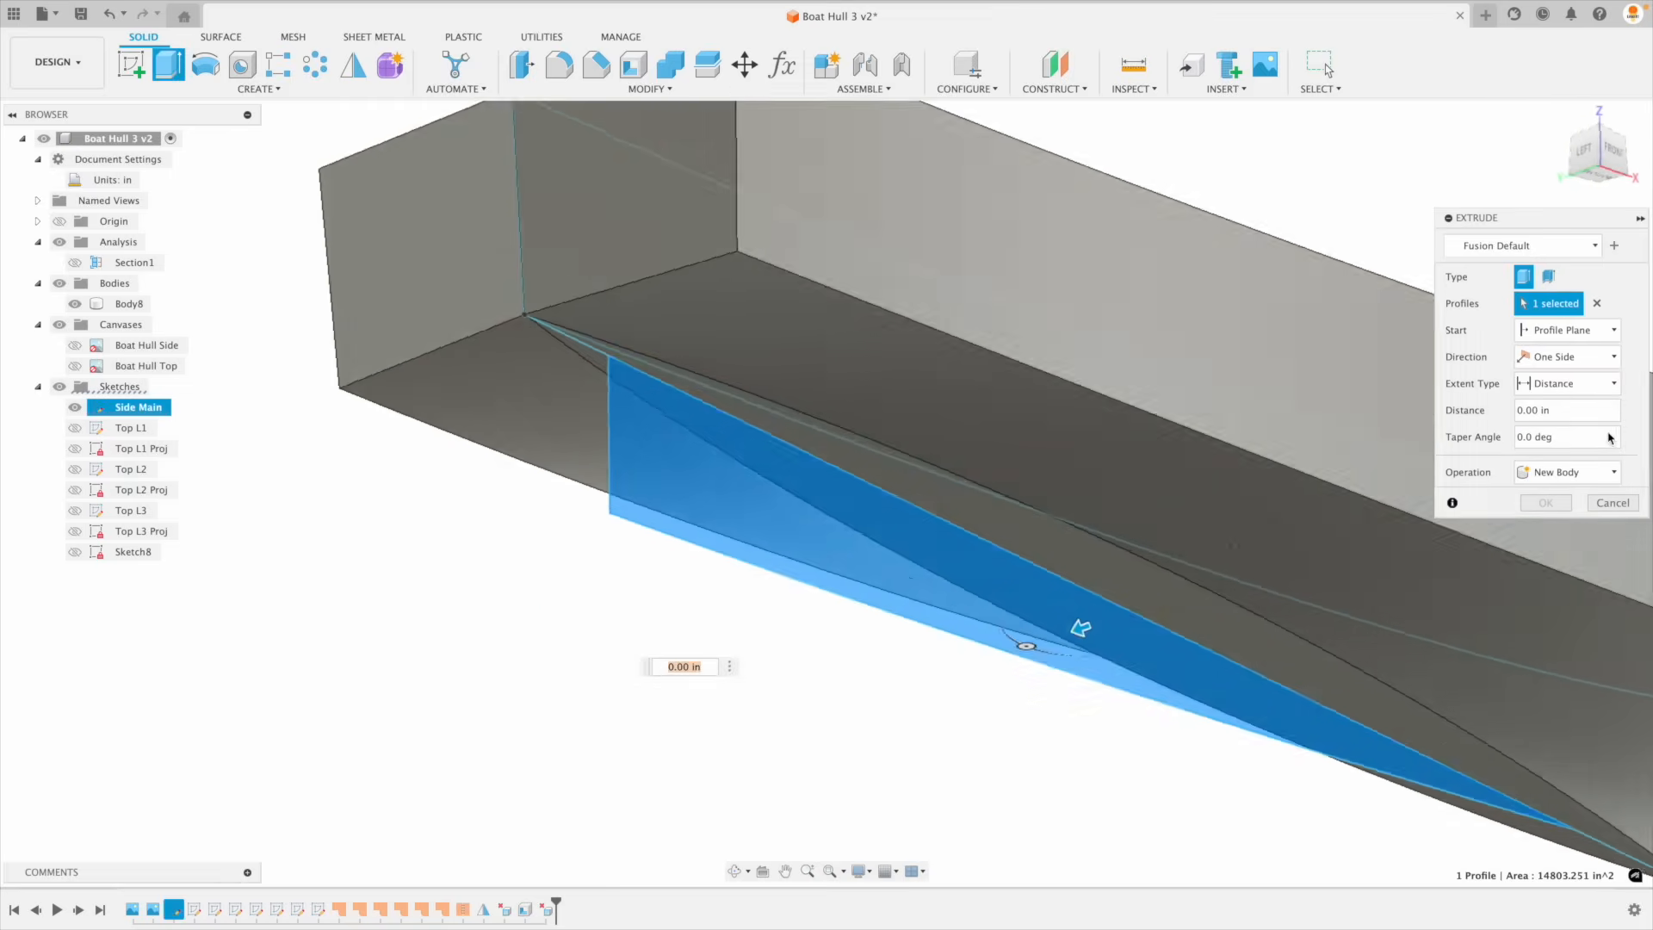
left_click(1594, 385)
left_click(1568, 357)
left_click(1557, 400)
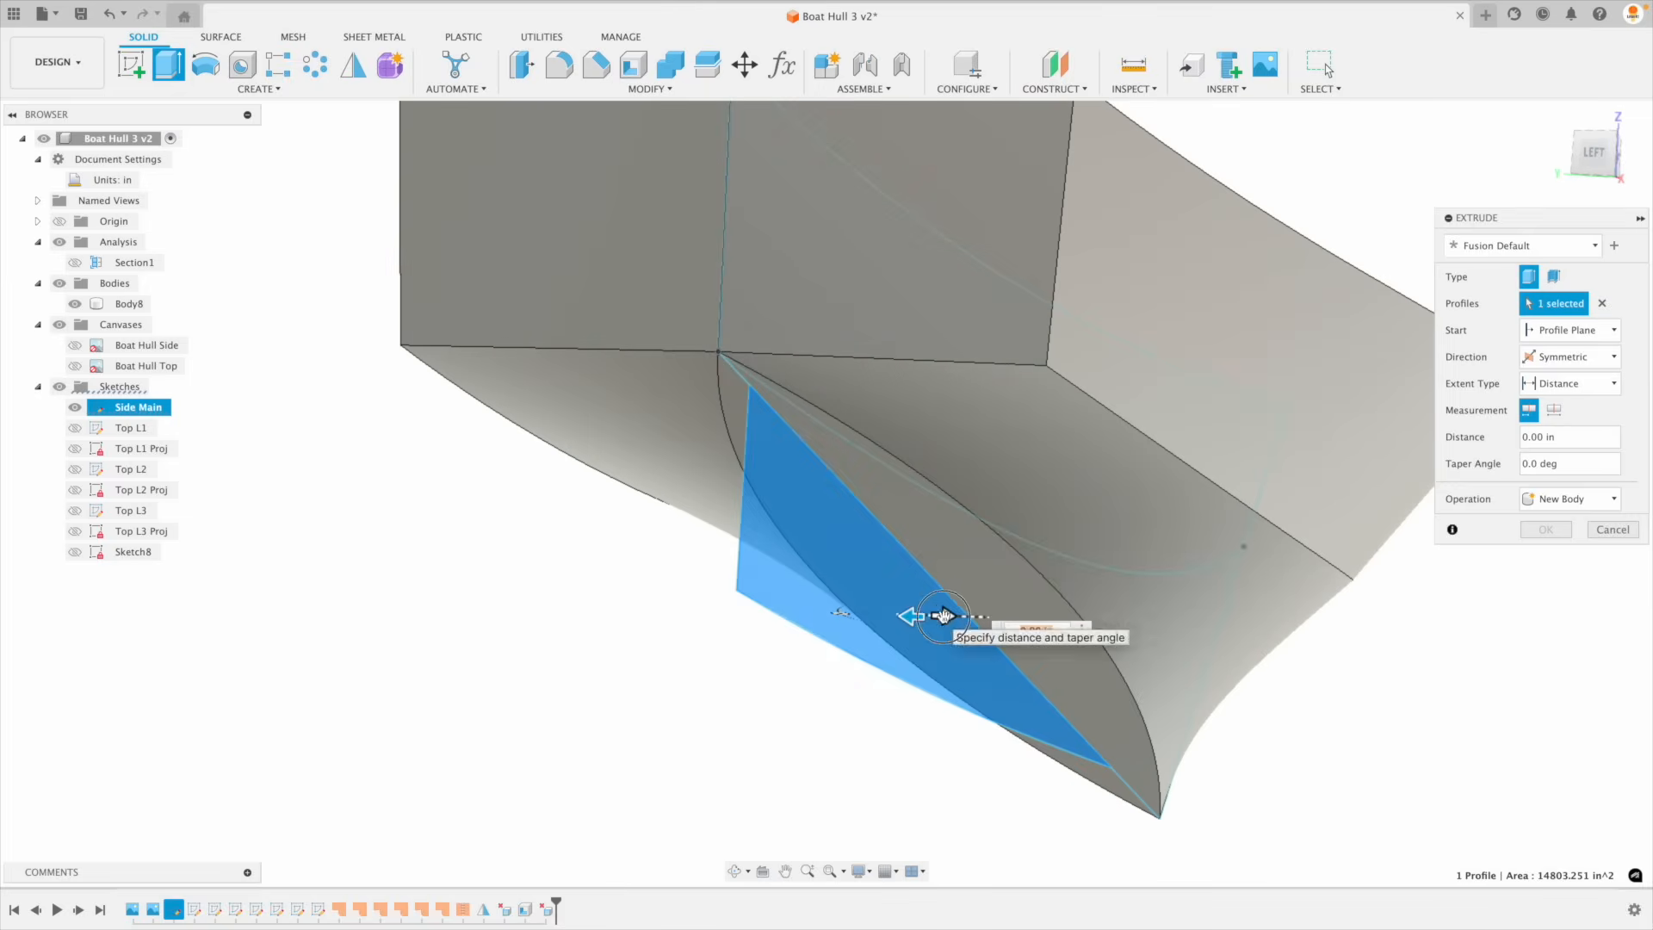
left_click_drag(942, 616, 953, 620)
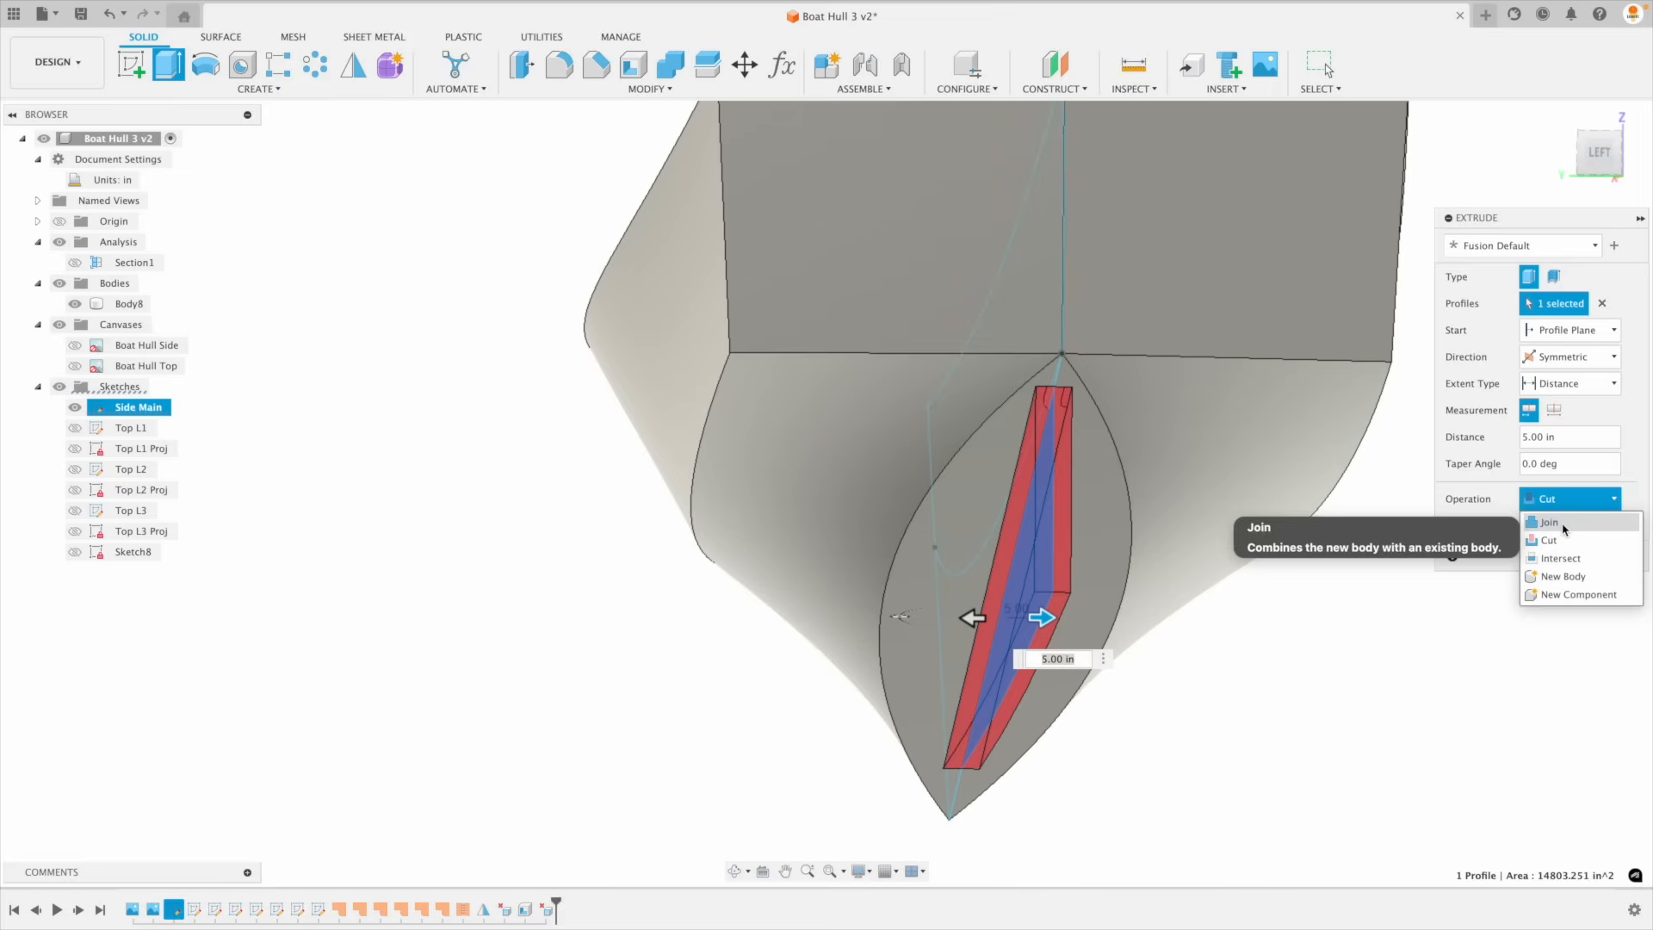
left_click(1548, 522)
left_click(1546, 532)
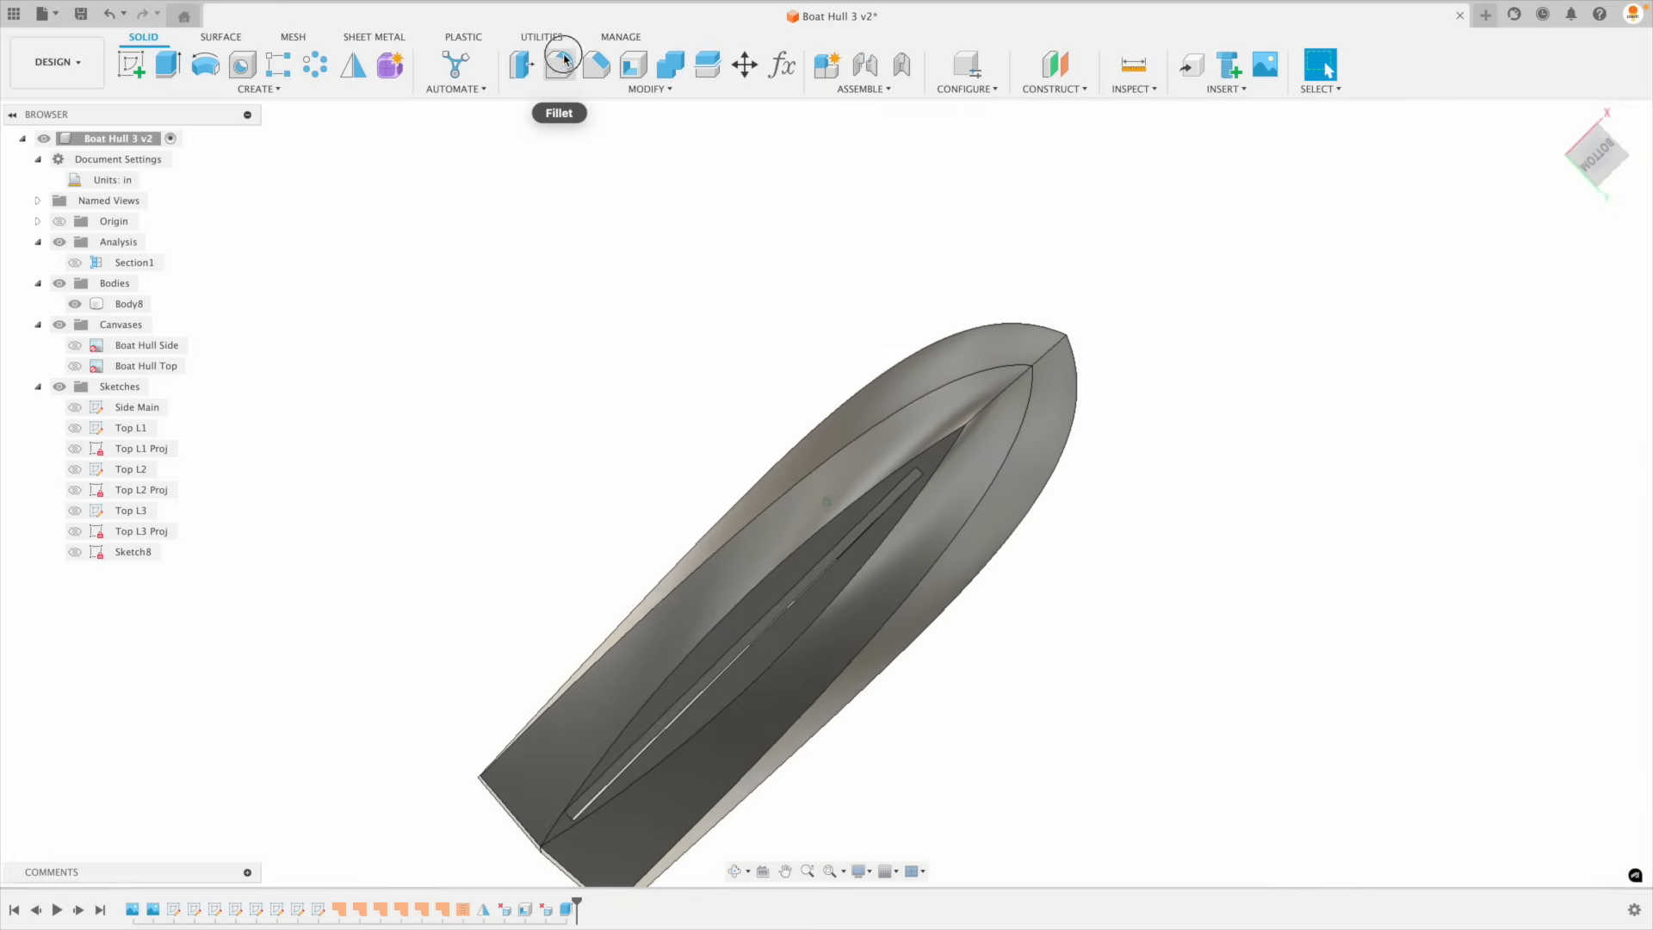
Step: Try to fillet the edges where the rebuilt keel meets the hull's flat underside
left_click(559, 62)
scroll(954, 457, "up", 3)
middle_click_drag(954, 456, 880, 539, "shift")
left_click(880, 538)
left_click_drag(882, 533, 891, 524)
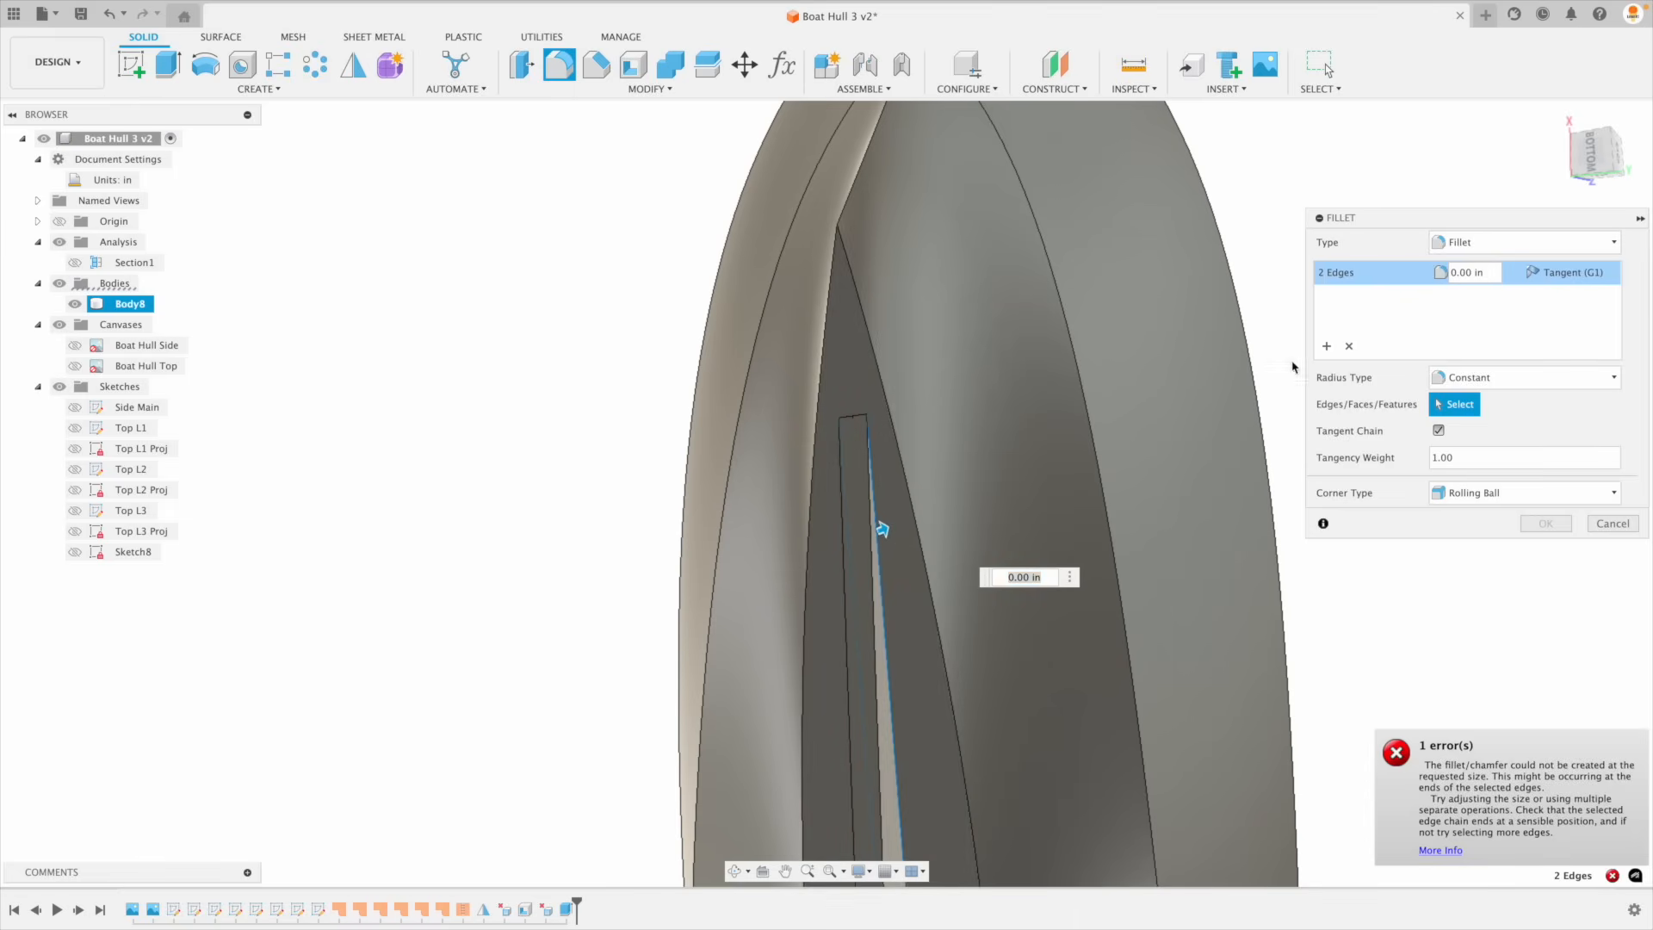
Step: Fillet the rebuilt keel's two long bottom edges with a constant 2.5 in radius
left_click(880, 583)
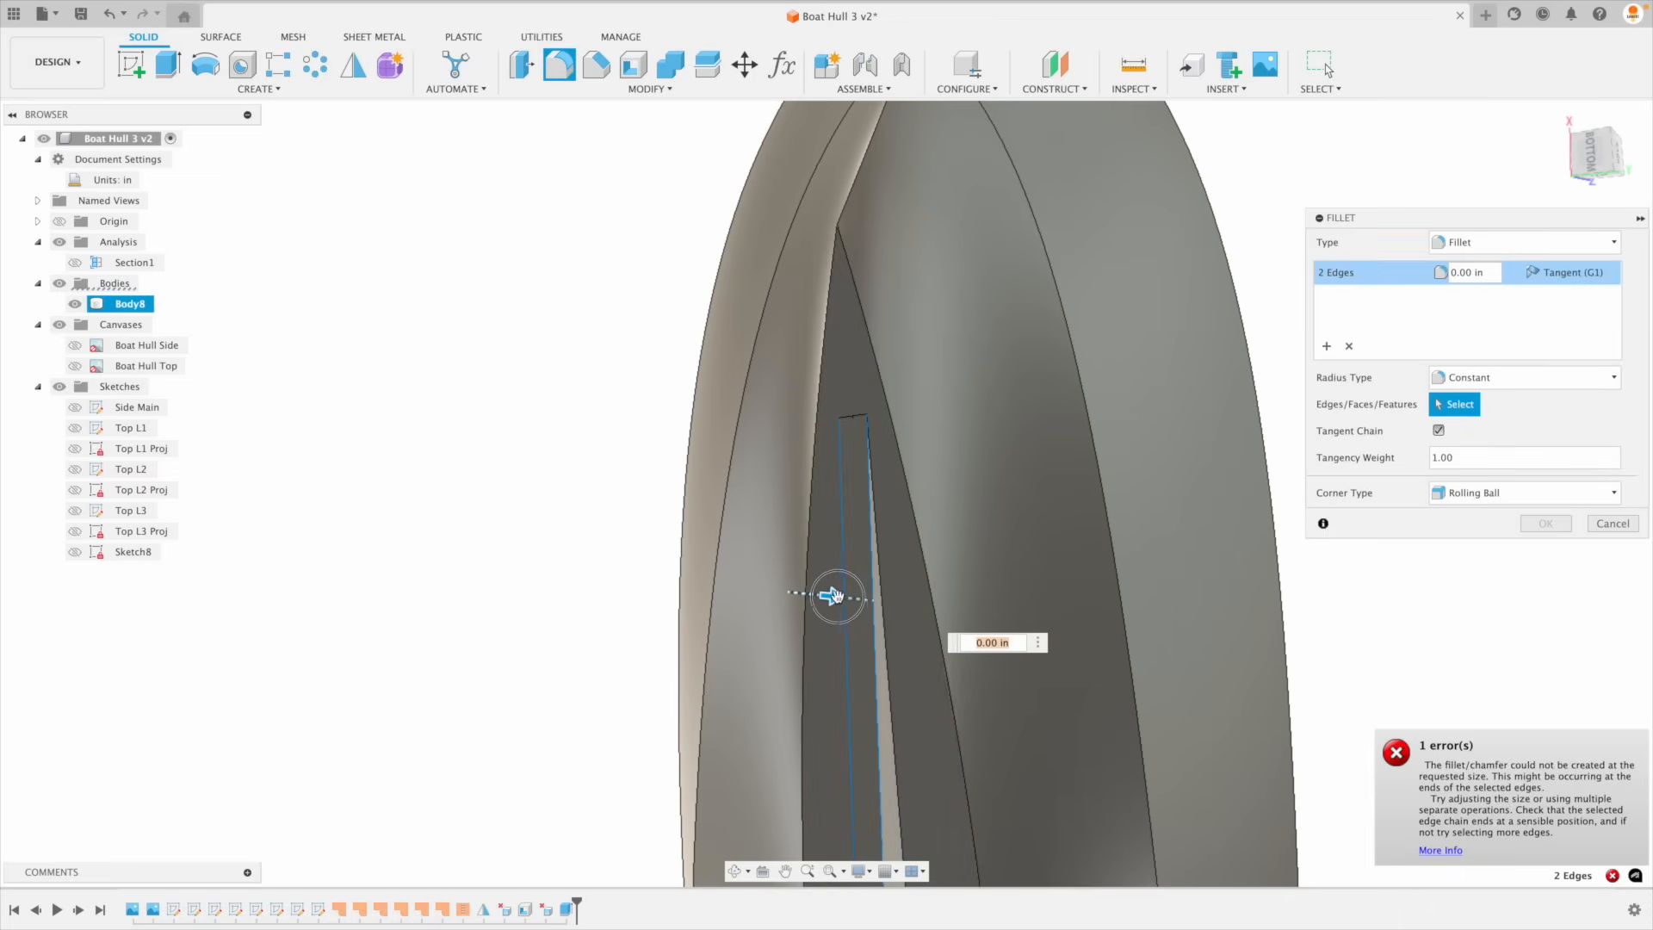
left_click_drag(835, 596, 840, 597)
middle_click_drag(835, 596, 943, 616, "shift")
left_click(937, 620)
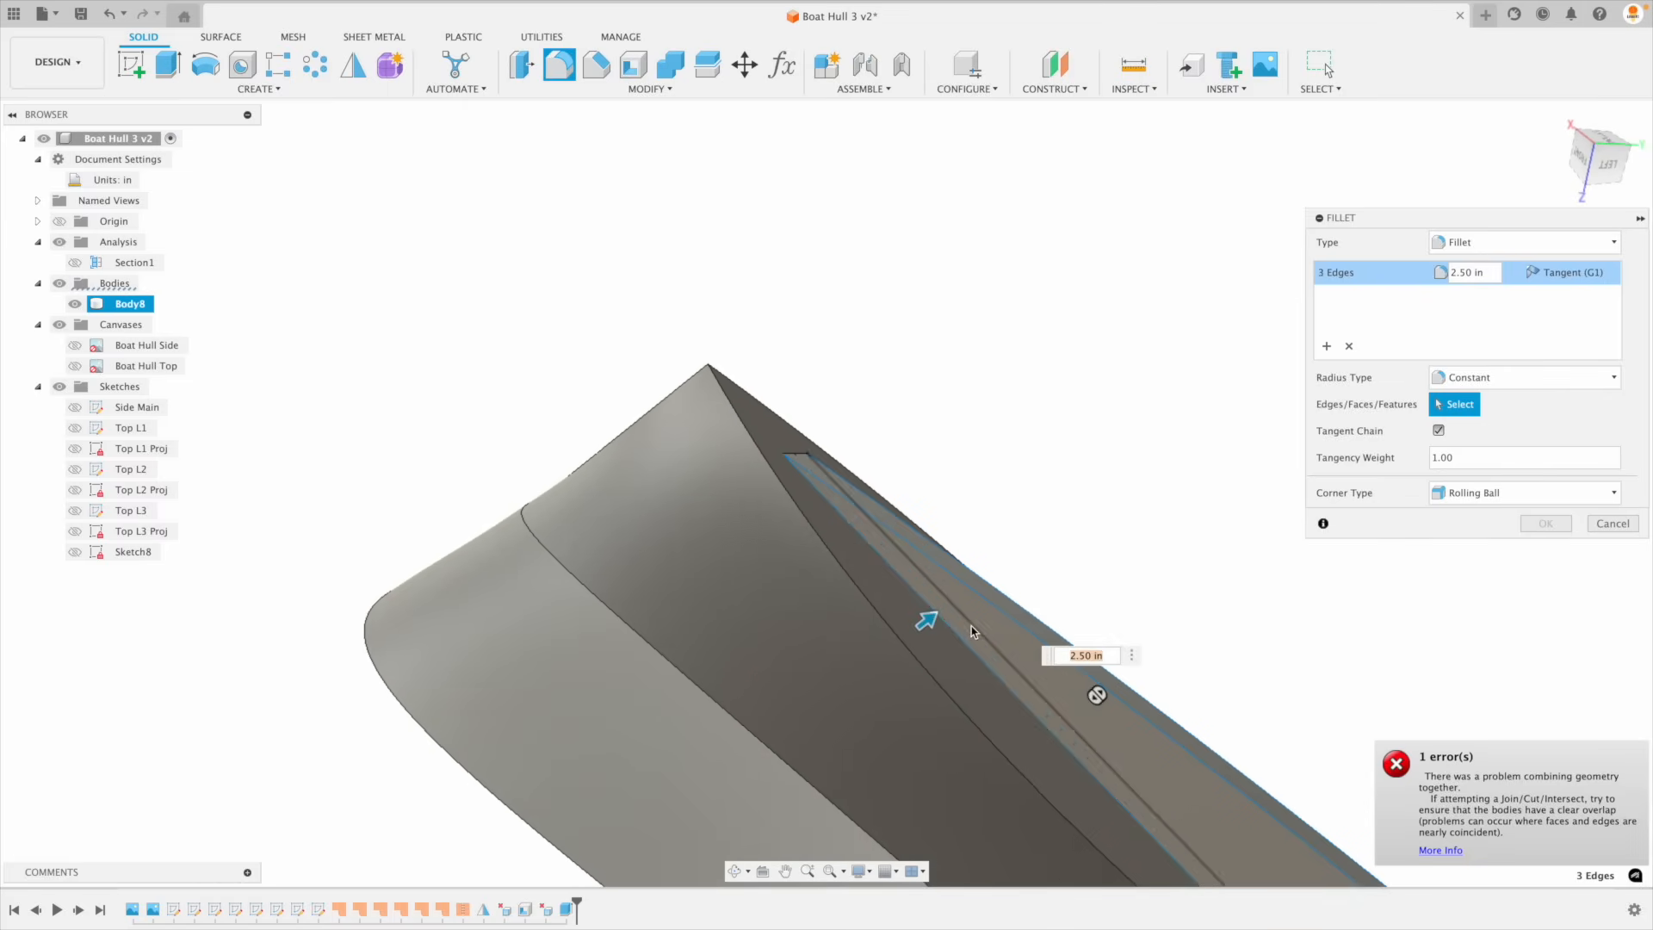
left_click(957, 637)
middle_click_drag(957, 637, 1581, 520, "shift")
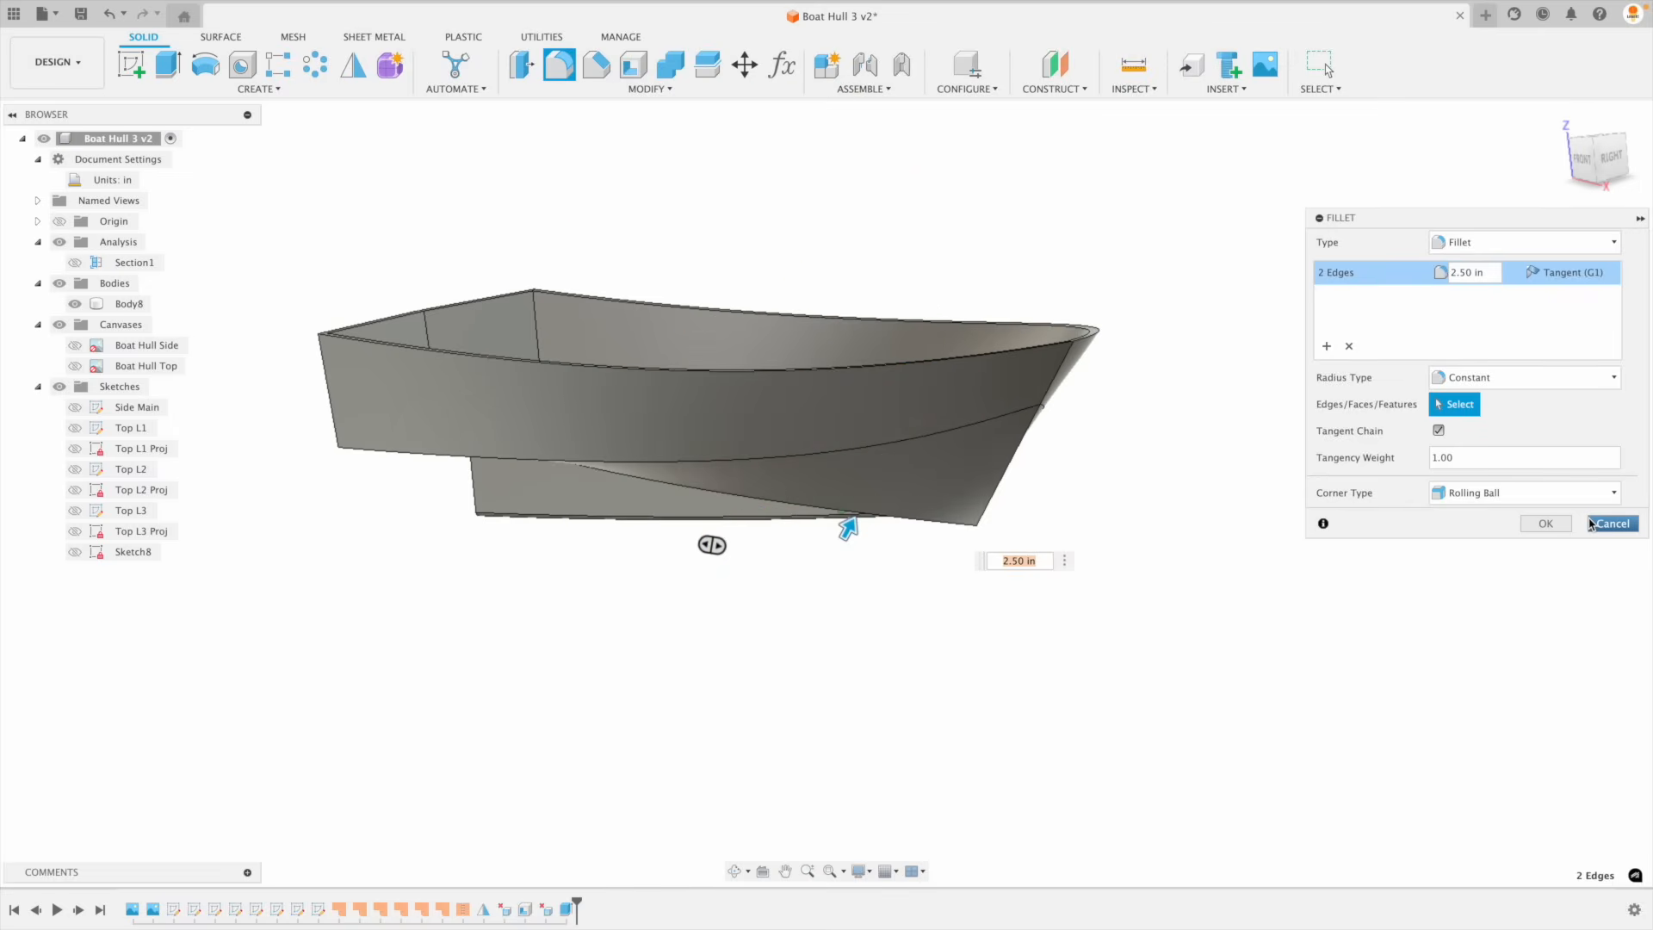
left_click(1610, 523)
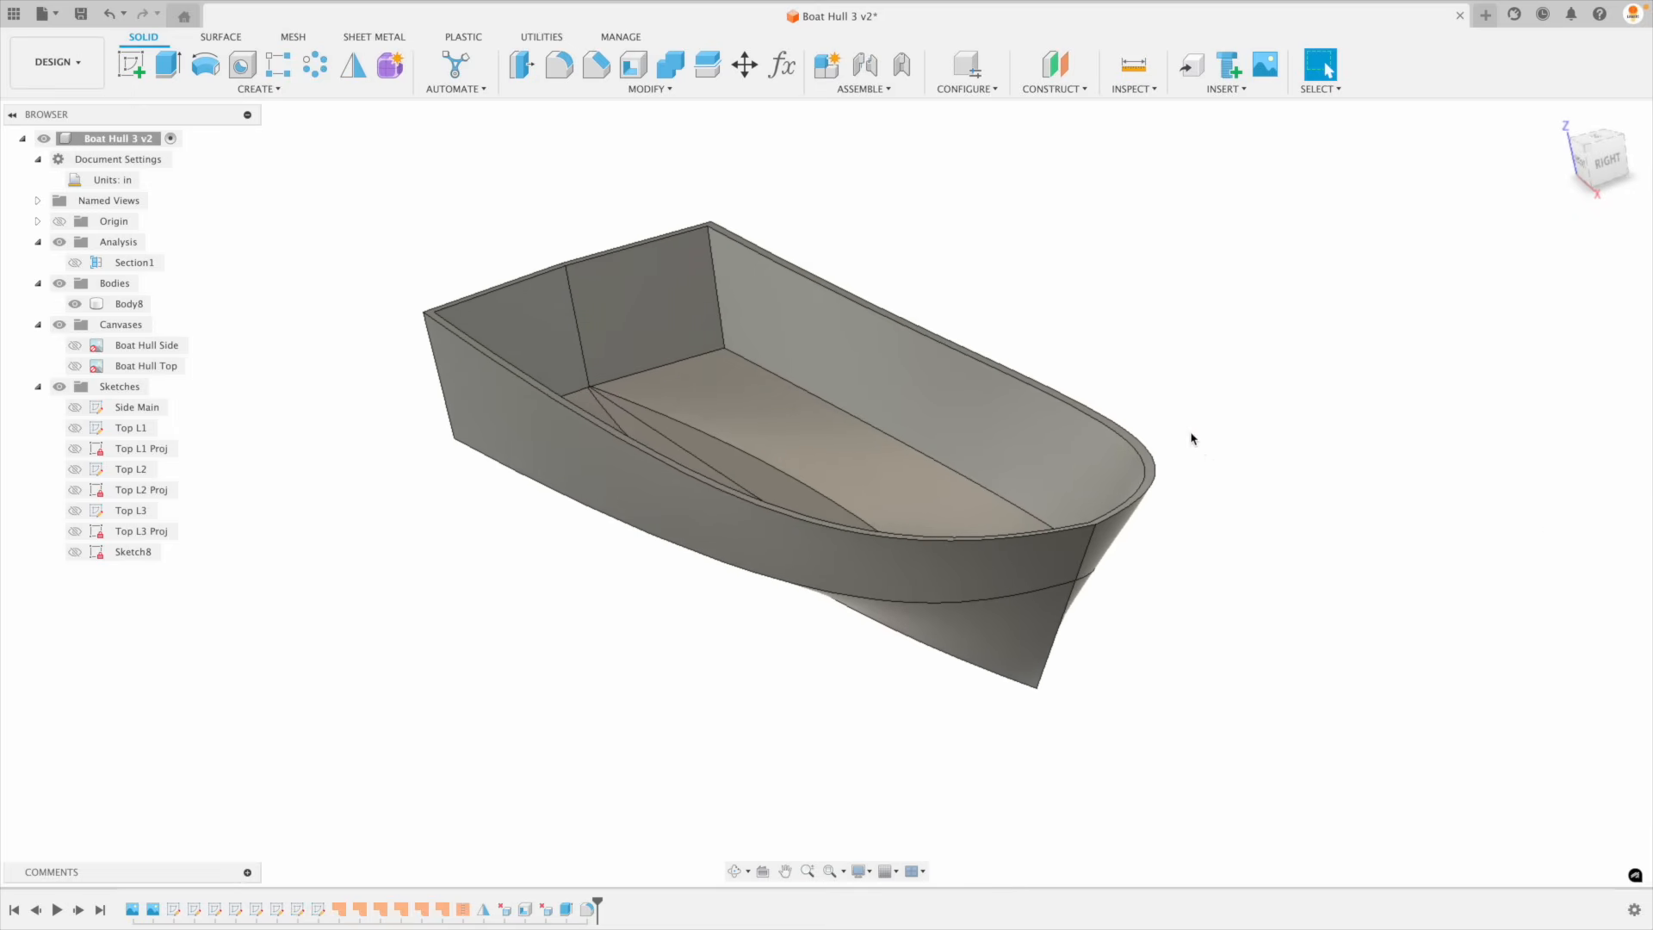
Step: Show the Boat Hull Top and Boat Hull Side canvases together with the hull body
left_click(75, 366)
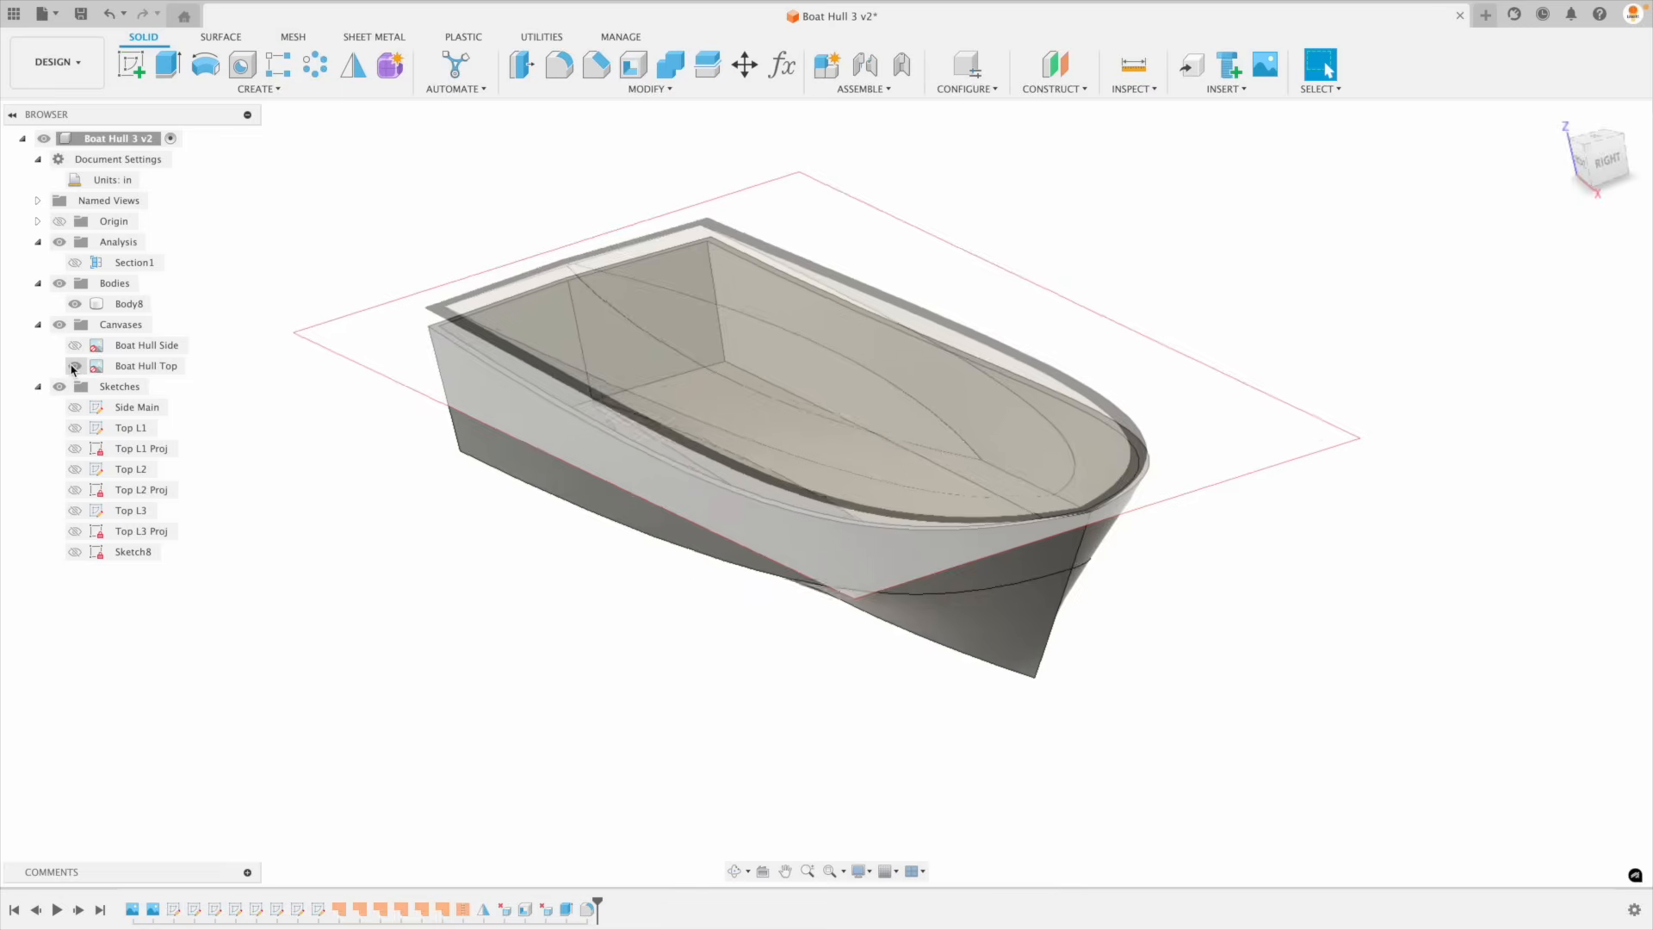
left_click(75, 346)
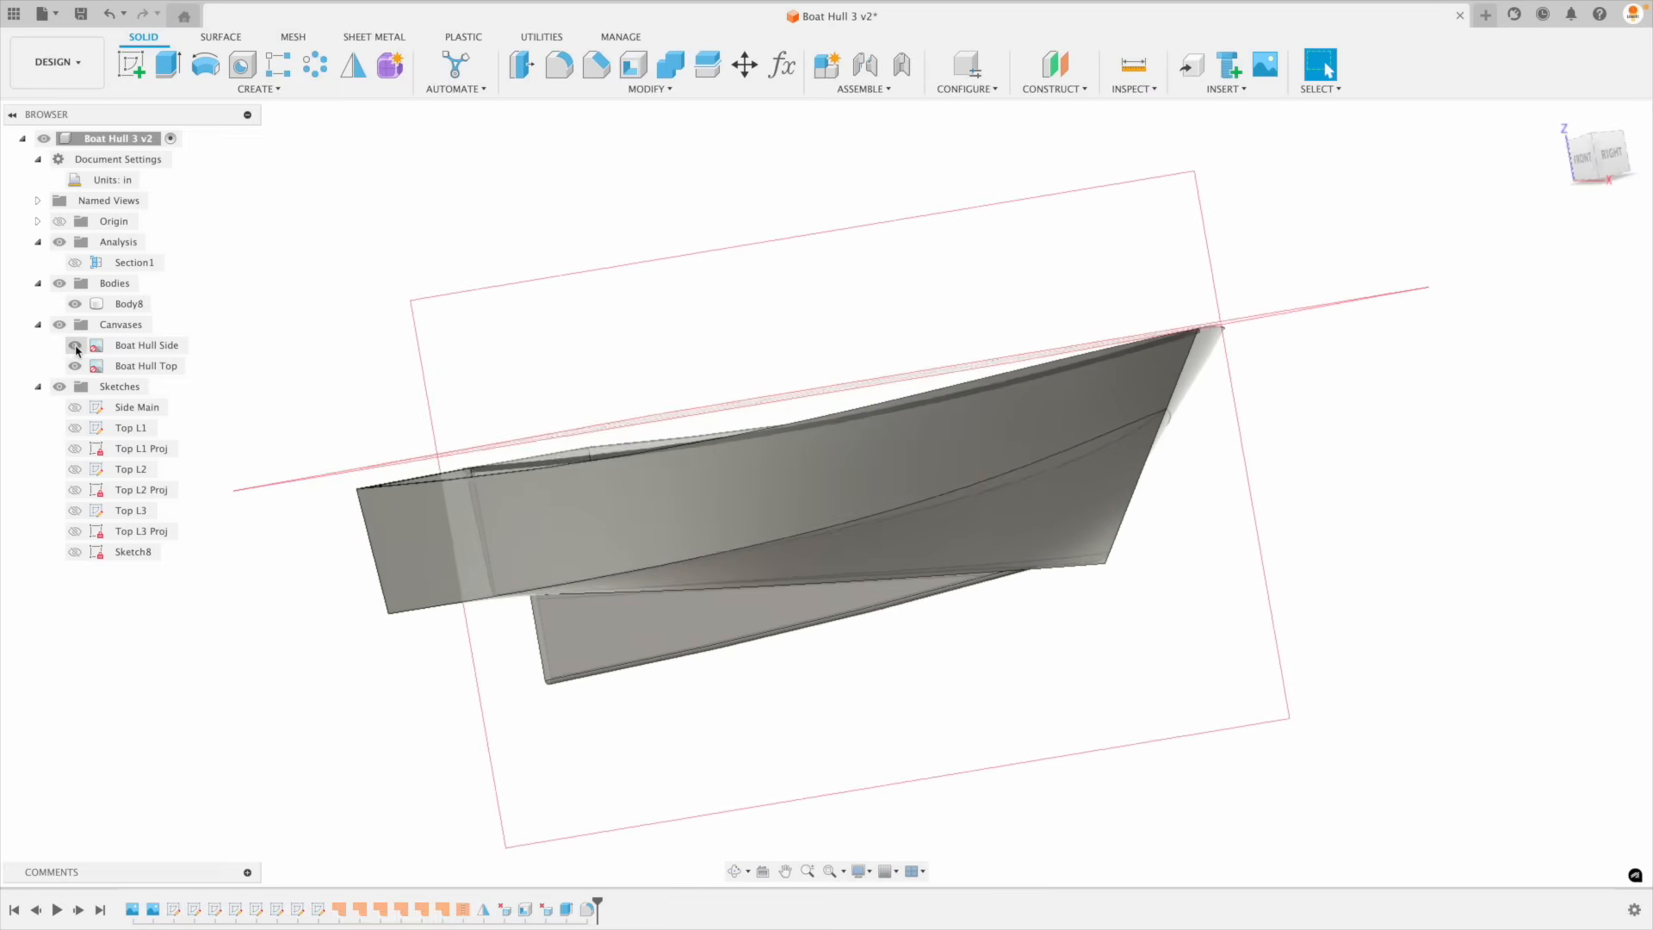
Step: Hide the Boat Hull Top and Boat Hull Side canvases, leaving the hull body shown alone
left_click(75, 366)
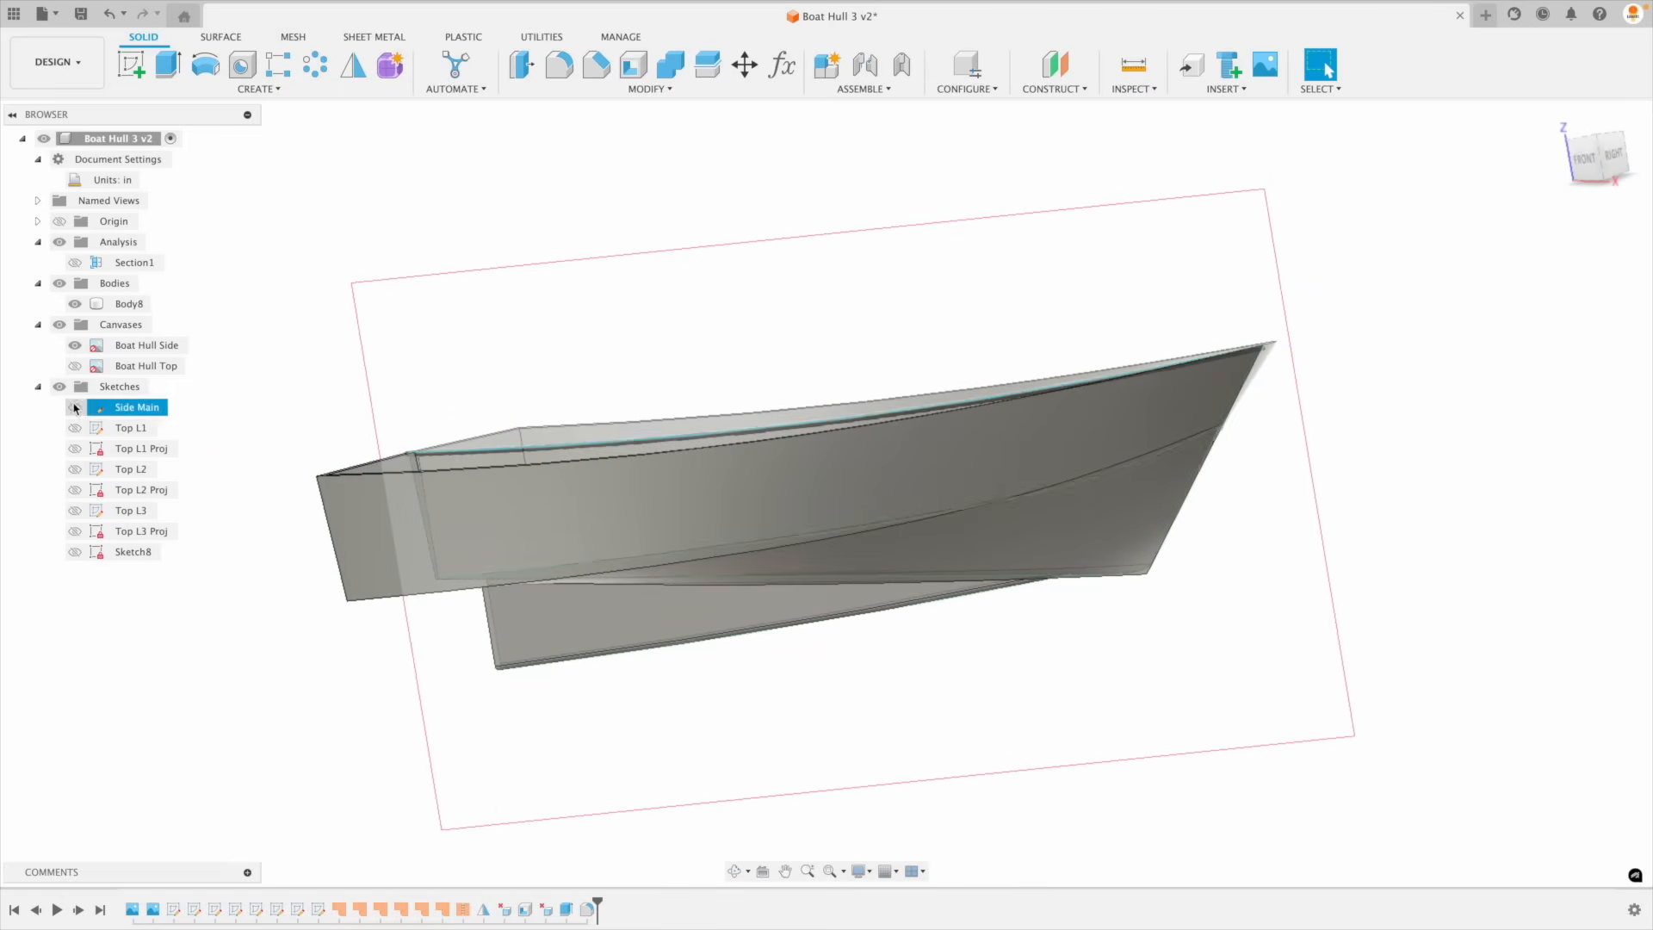
left_click(74, 304)
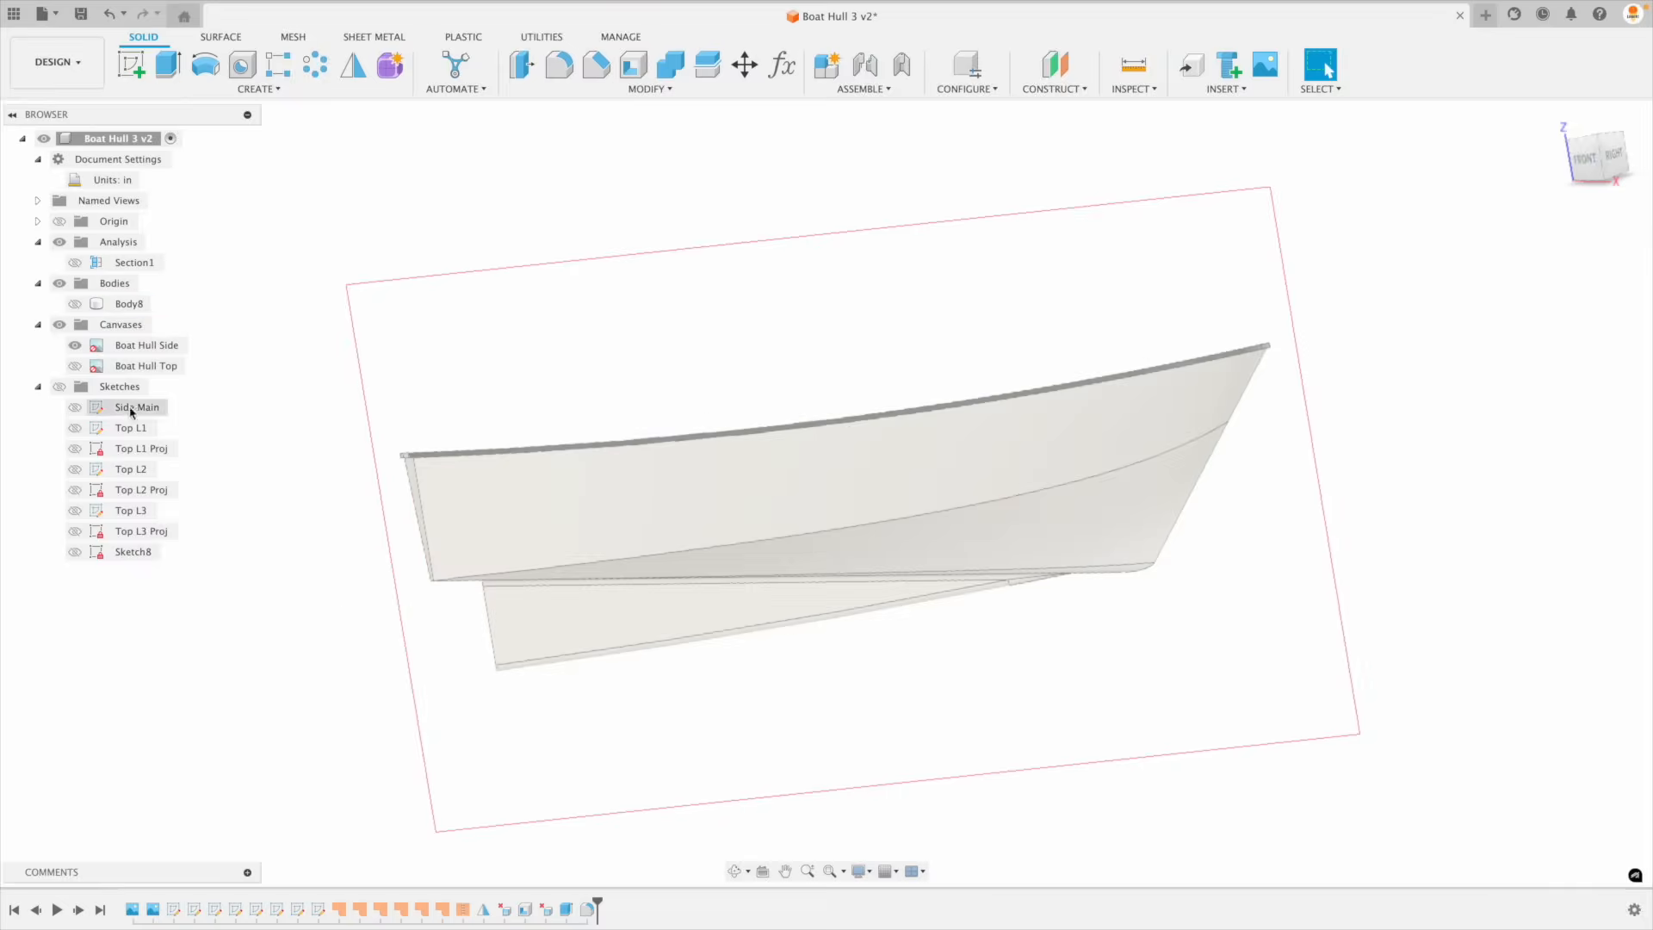
middle_click_drag(480, 442, 260, 509, "shift")
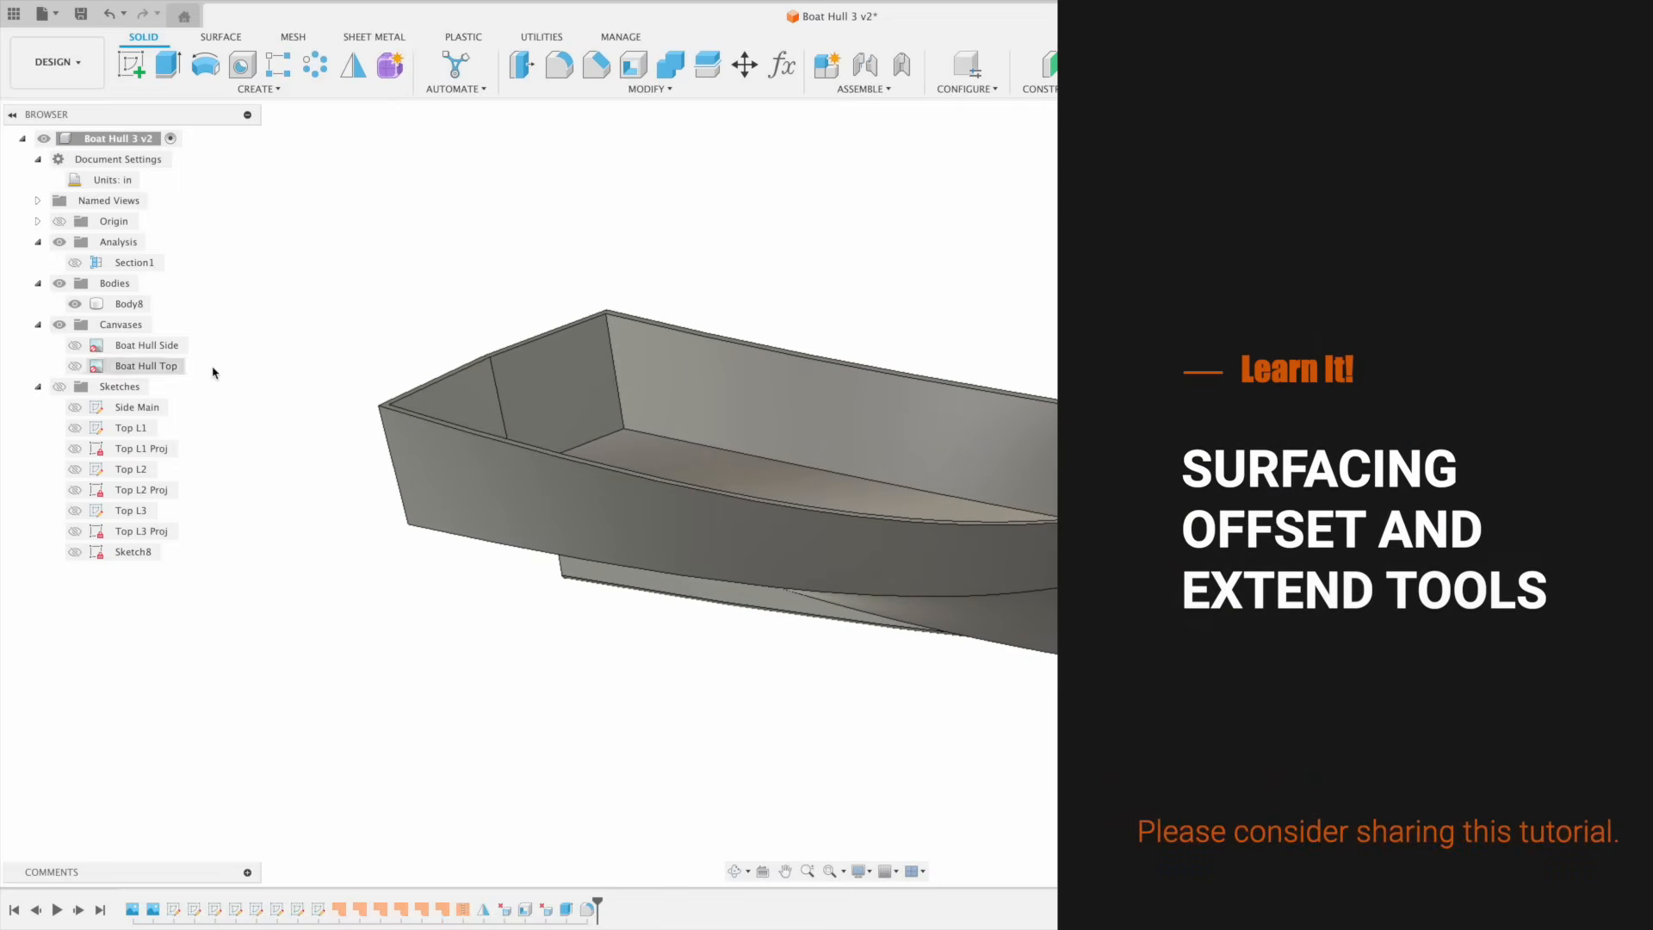
Step: Offset the hull's top rim face as a new surface body with a distance of 0 in
left_click(228, 39)
left_click(222, 89)
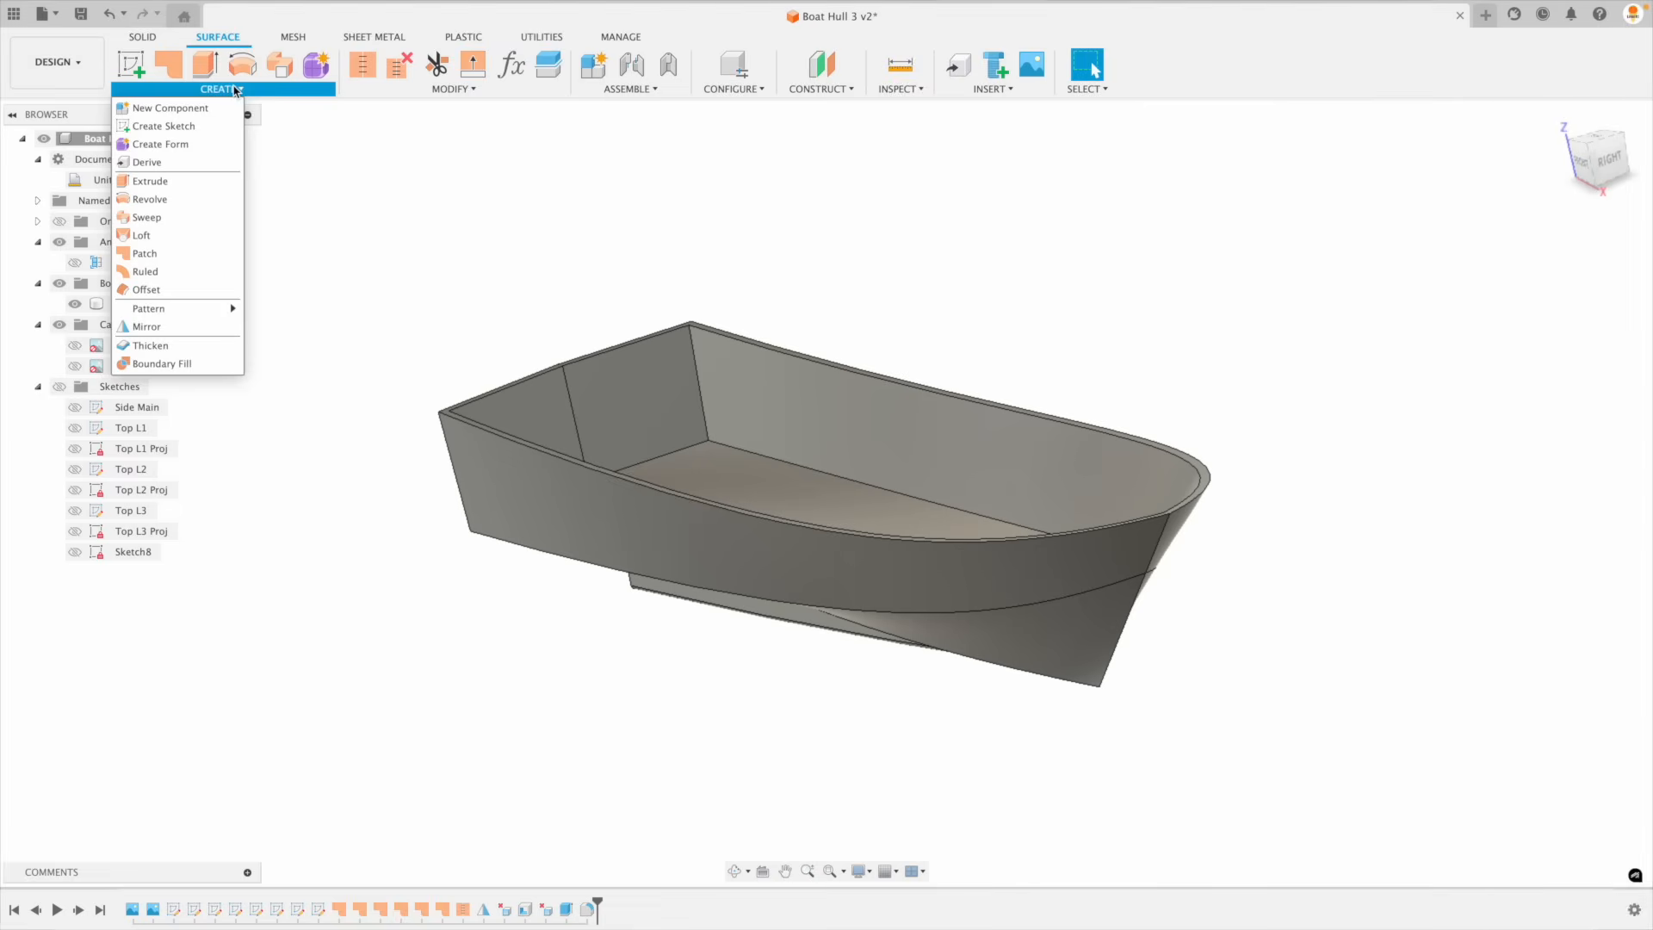
left_click(163, 290)
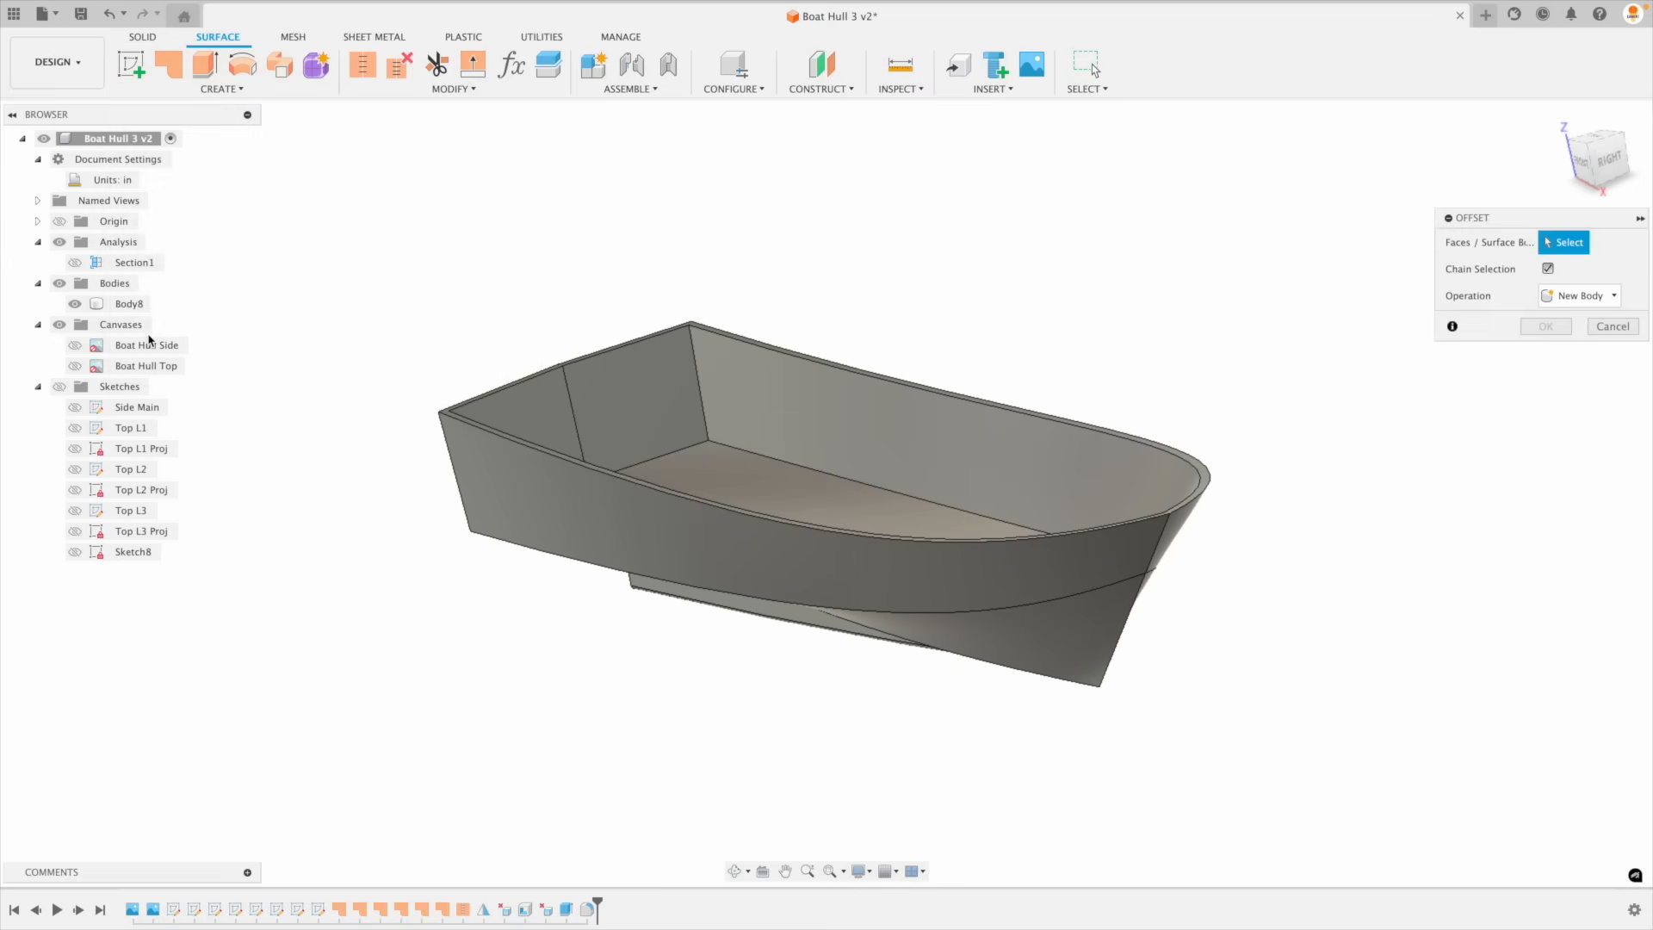
scroll(258, 362, "up", 6)
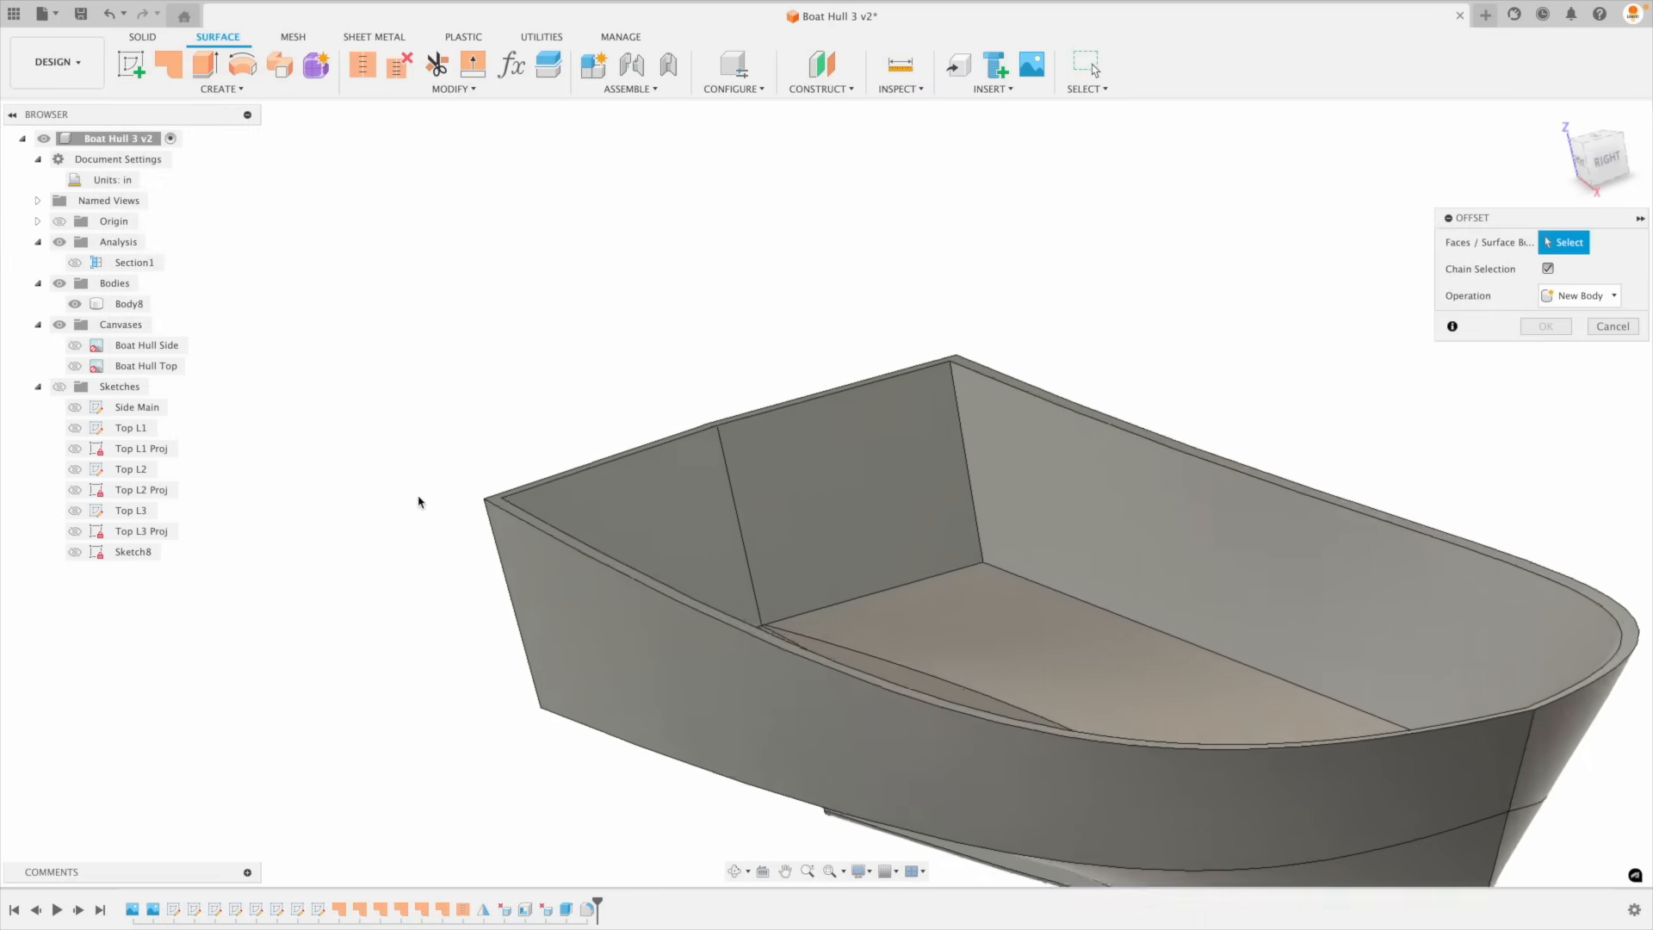
scroll(419, 528, "up", 2)
scroll(556, 476, "down", 3)
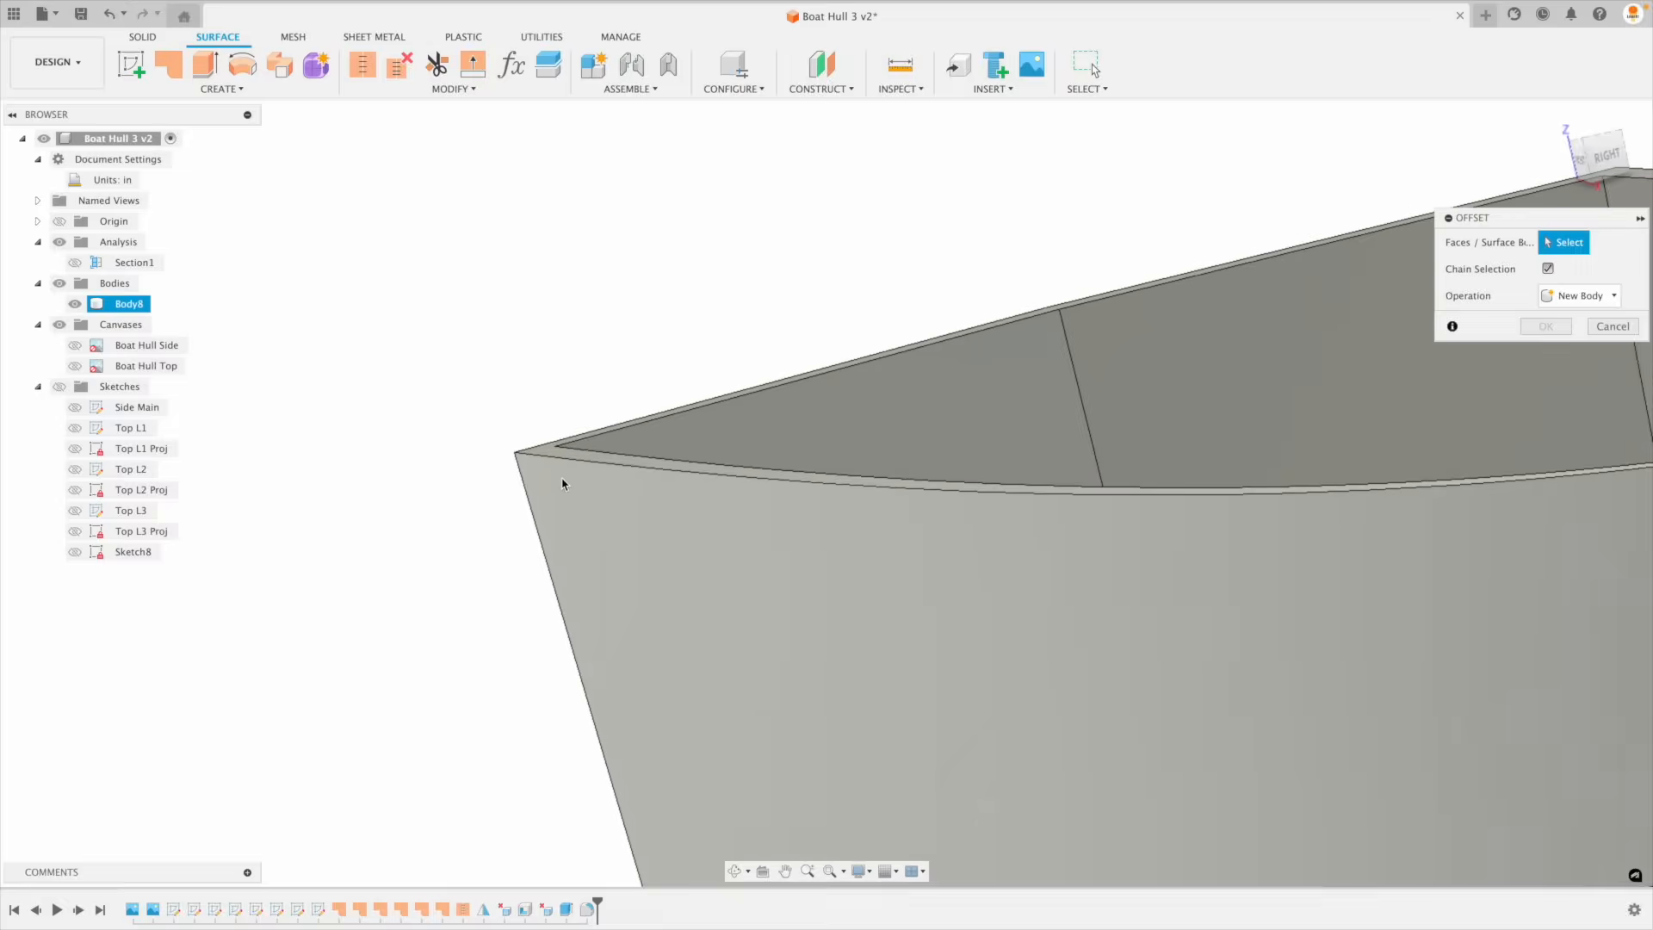
left_click(547, 447)
scroll(585, 452, "down", 5)
scroll(602, 462, "down", 3)
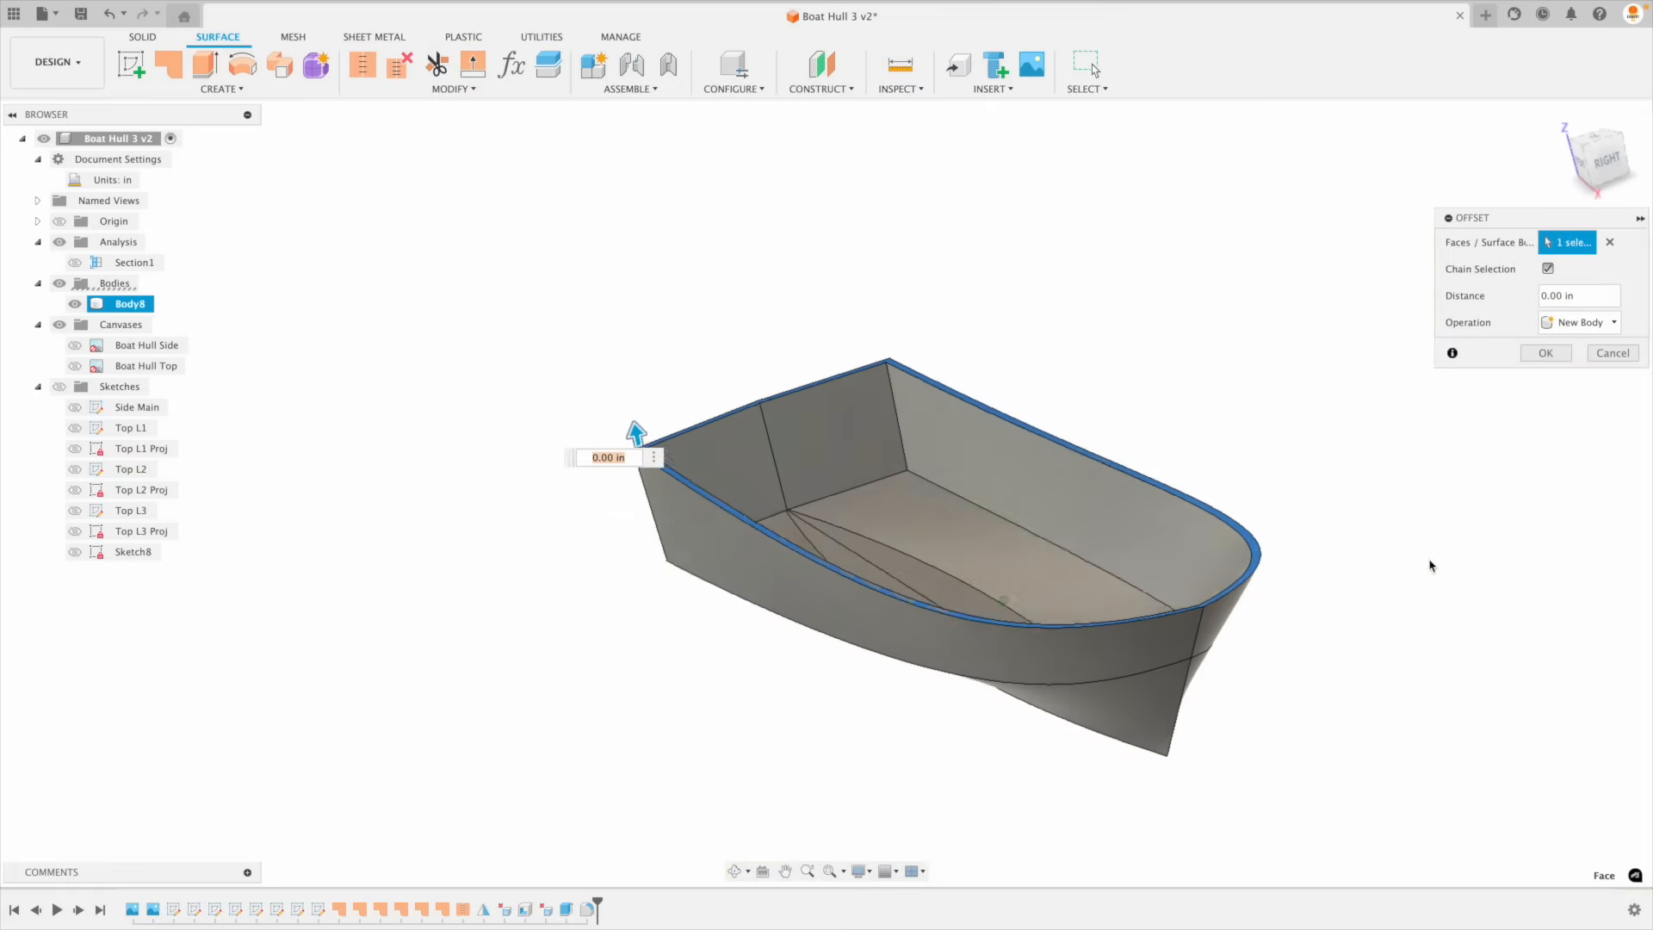
left_click(1550, 355)
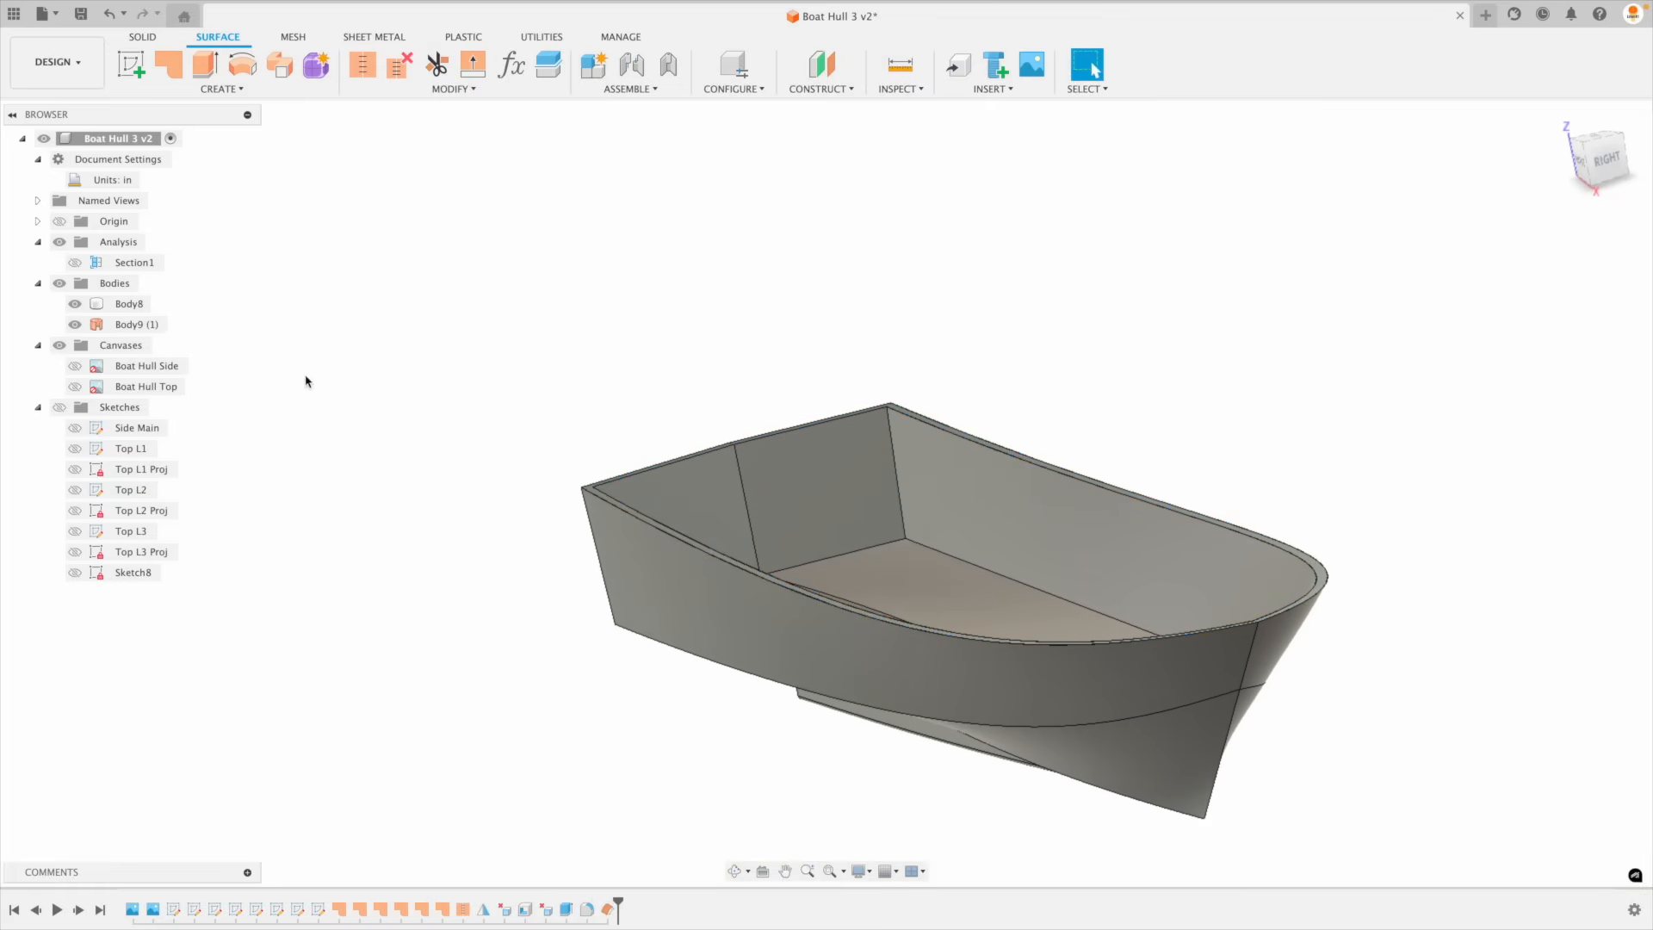
Step: Hide the solid hull and extend the rim surface's outer perimeter edges outward by 4 in with the Natural type
left_click(85, 304)
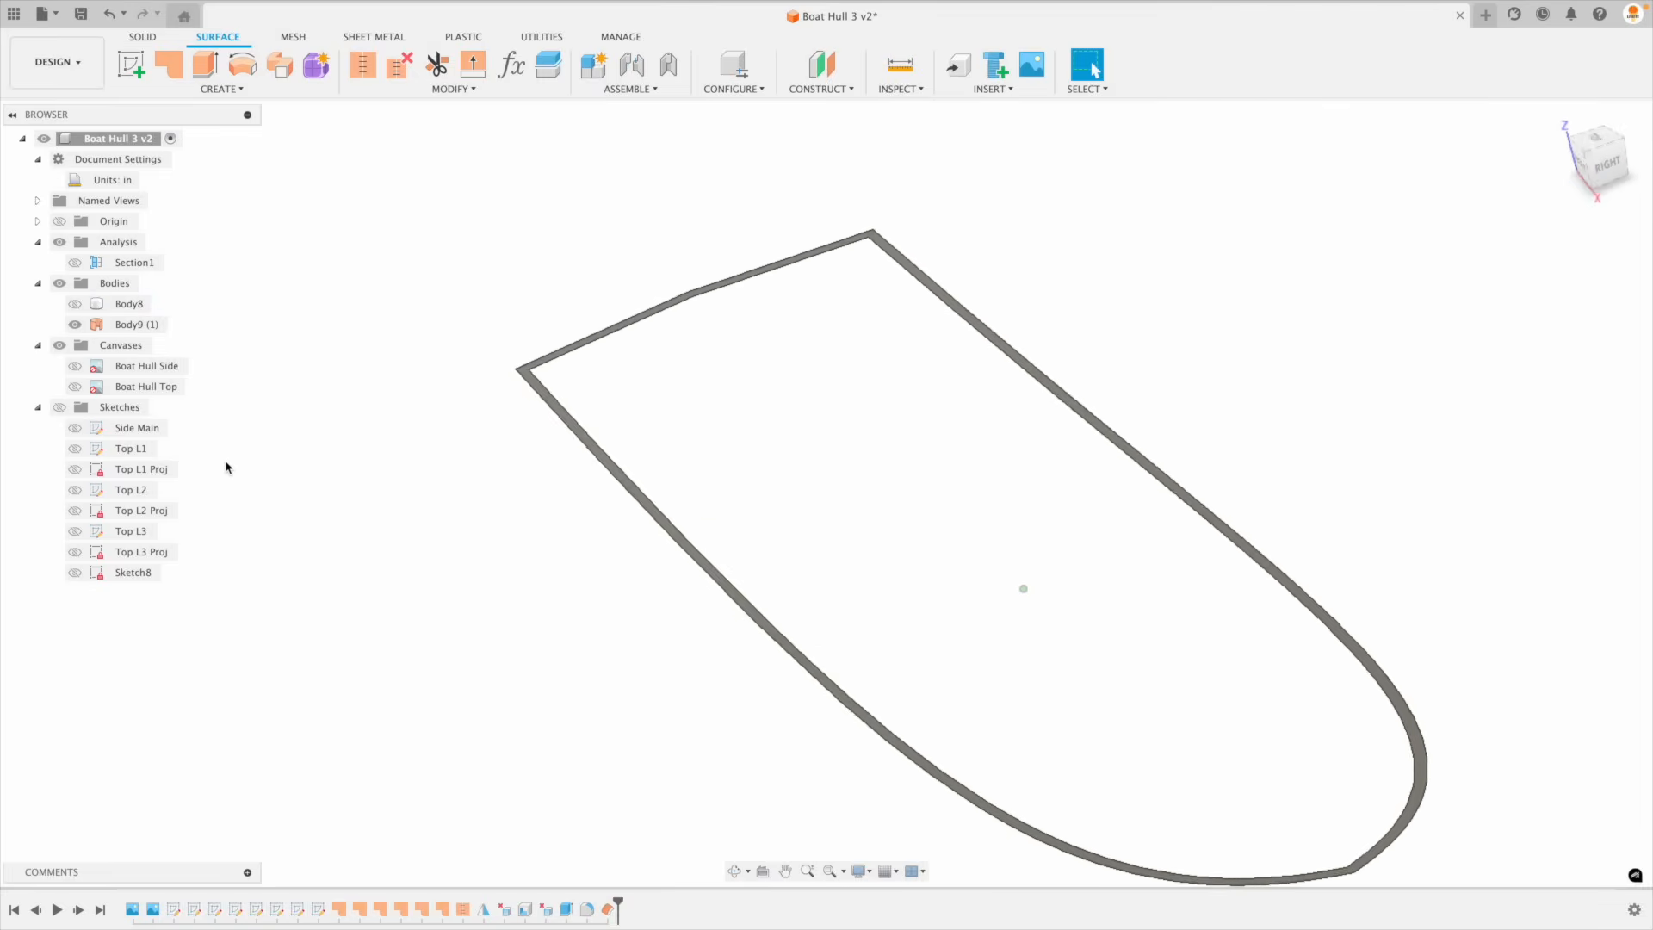
left_click(225, 90)
mouse_move(454, 92)
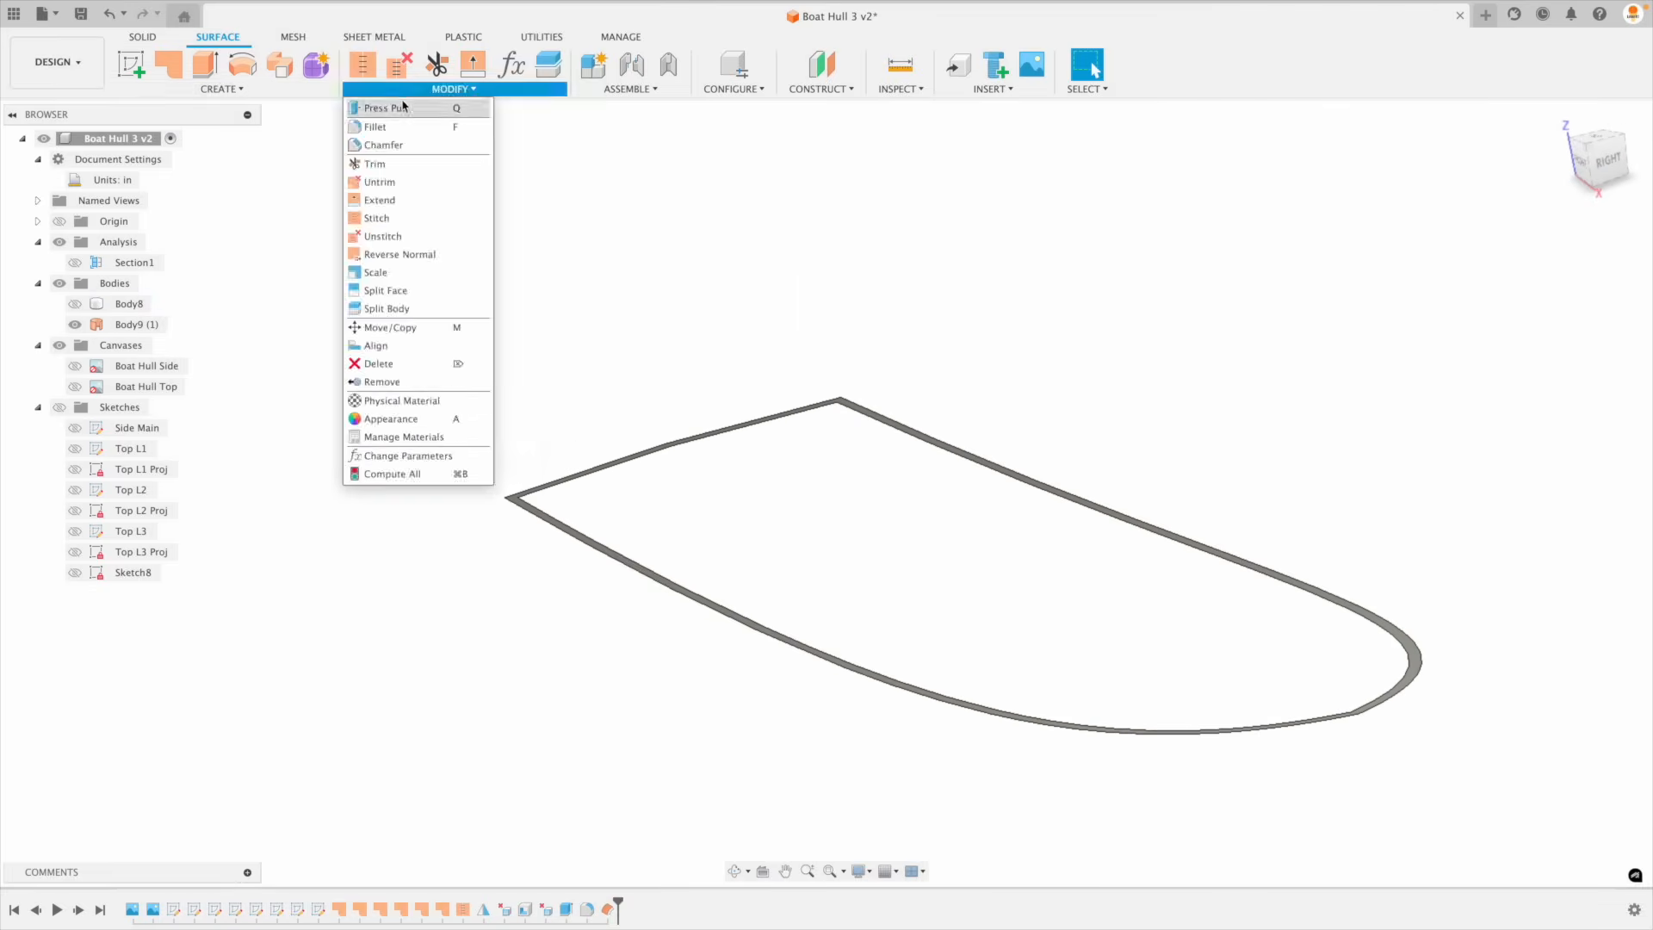
left_click(415, 202)
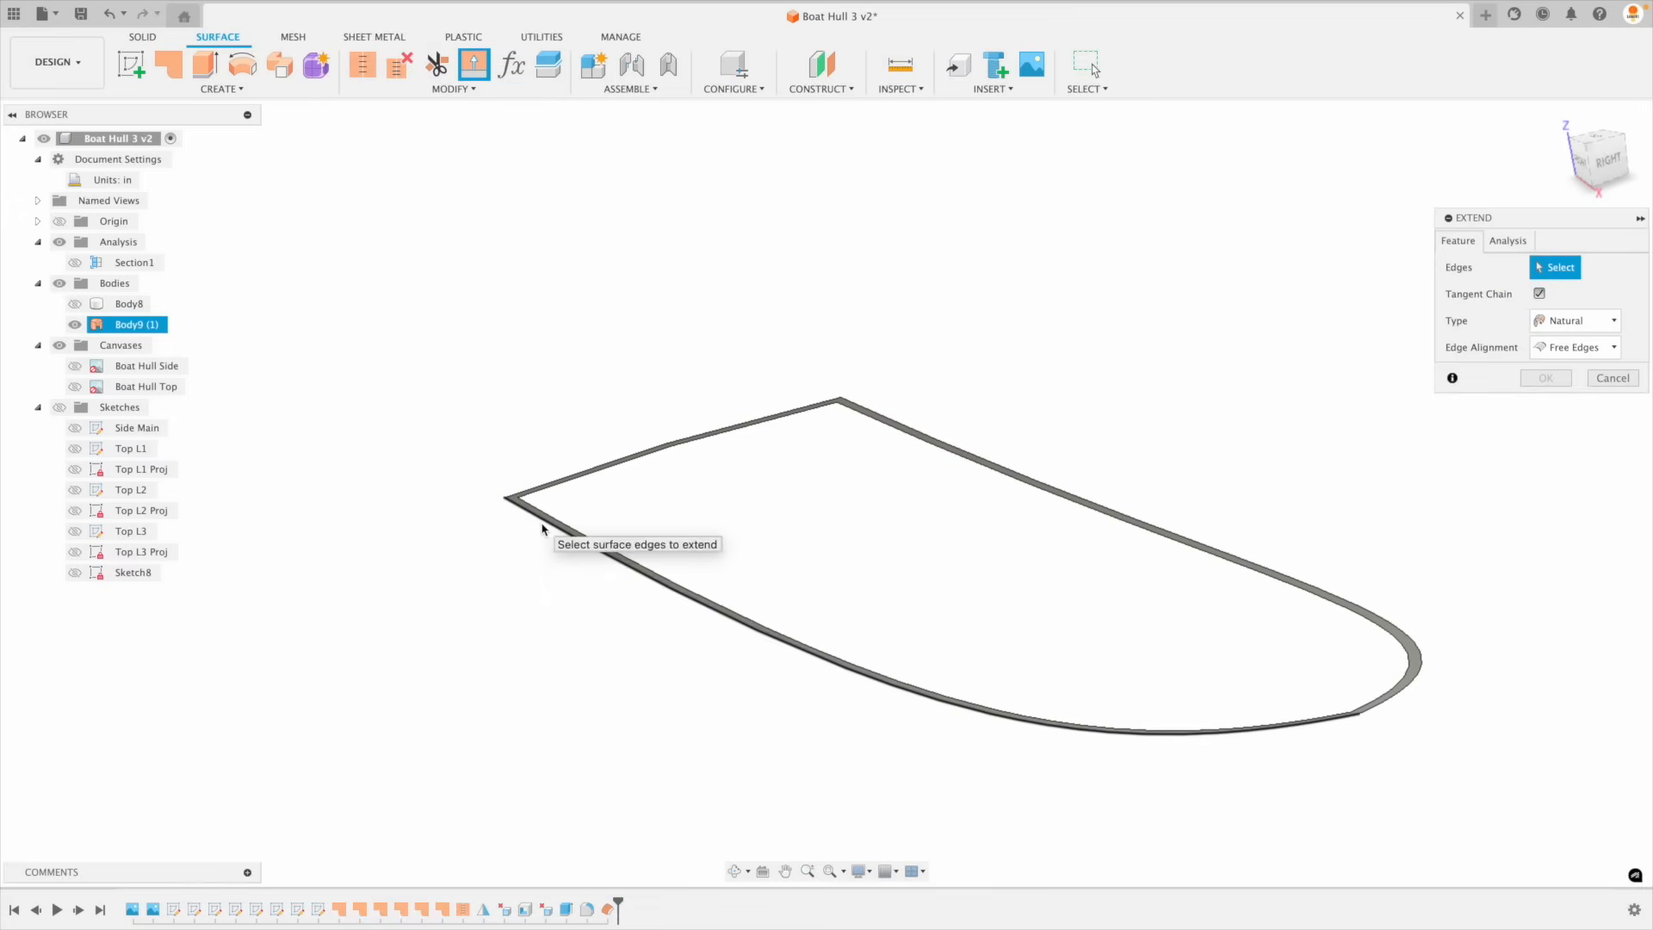
left_click(547, 522)
middle_click_drag(1041, 799, 1246, 712, "shift")
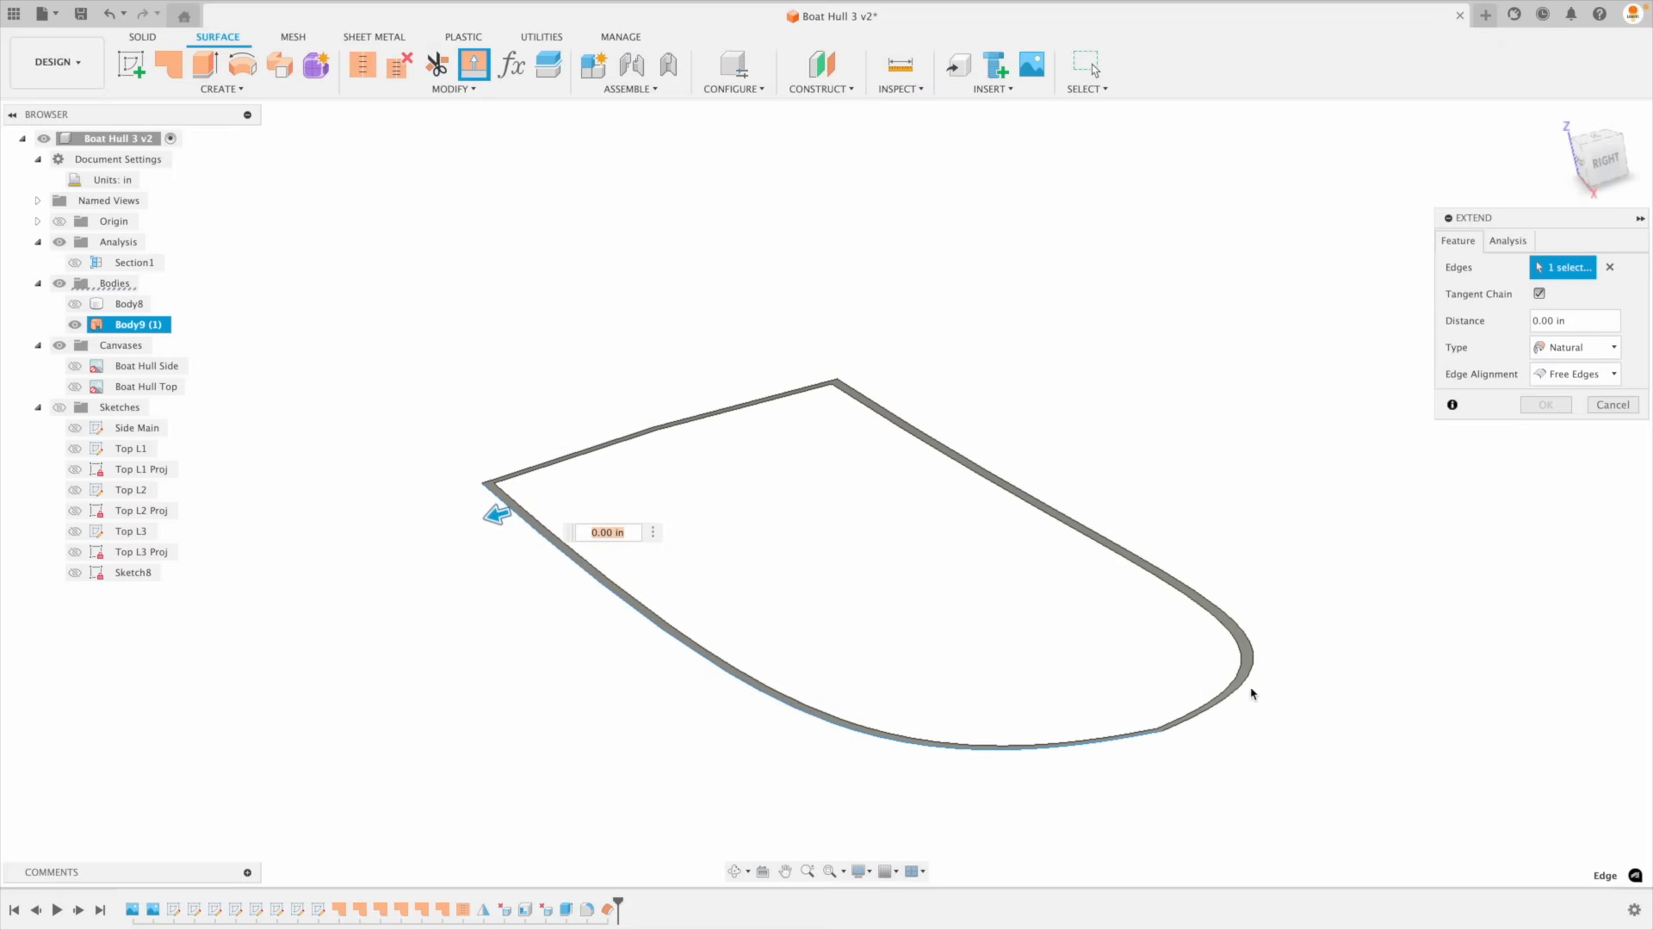
left_click(808, 390)
middle_click_drag(808, 390, 711, 508, "shift")
left_click(590, 440)
type("10")
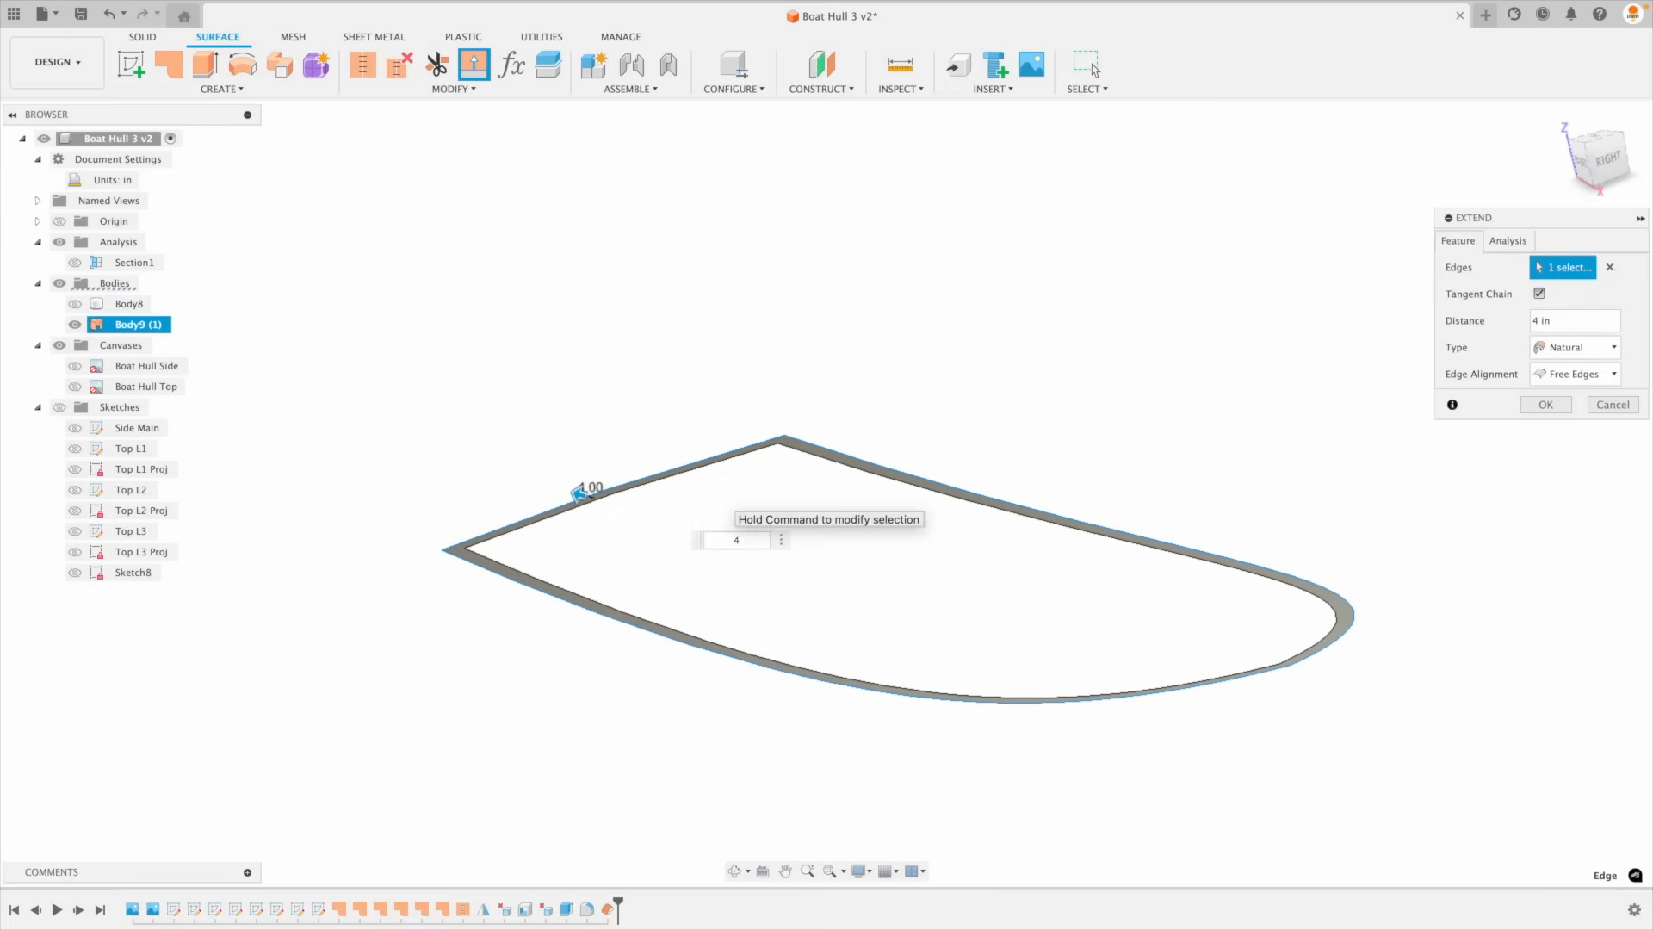
key("Return")
Step: Thicken the extended rim surface upward by 4 in on one side as a new body
middle_click_drag(1502, 757, 344, 241, "shift")
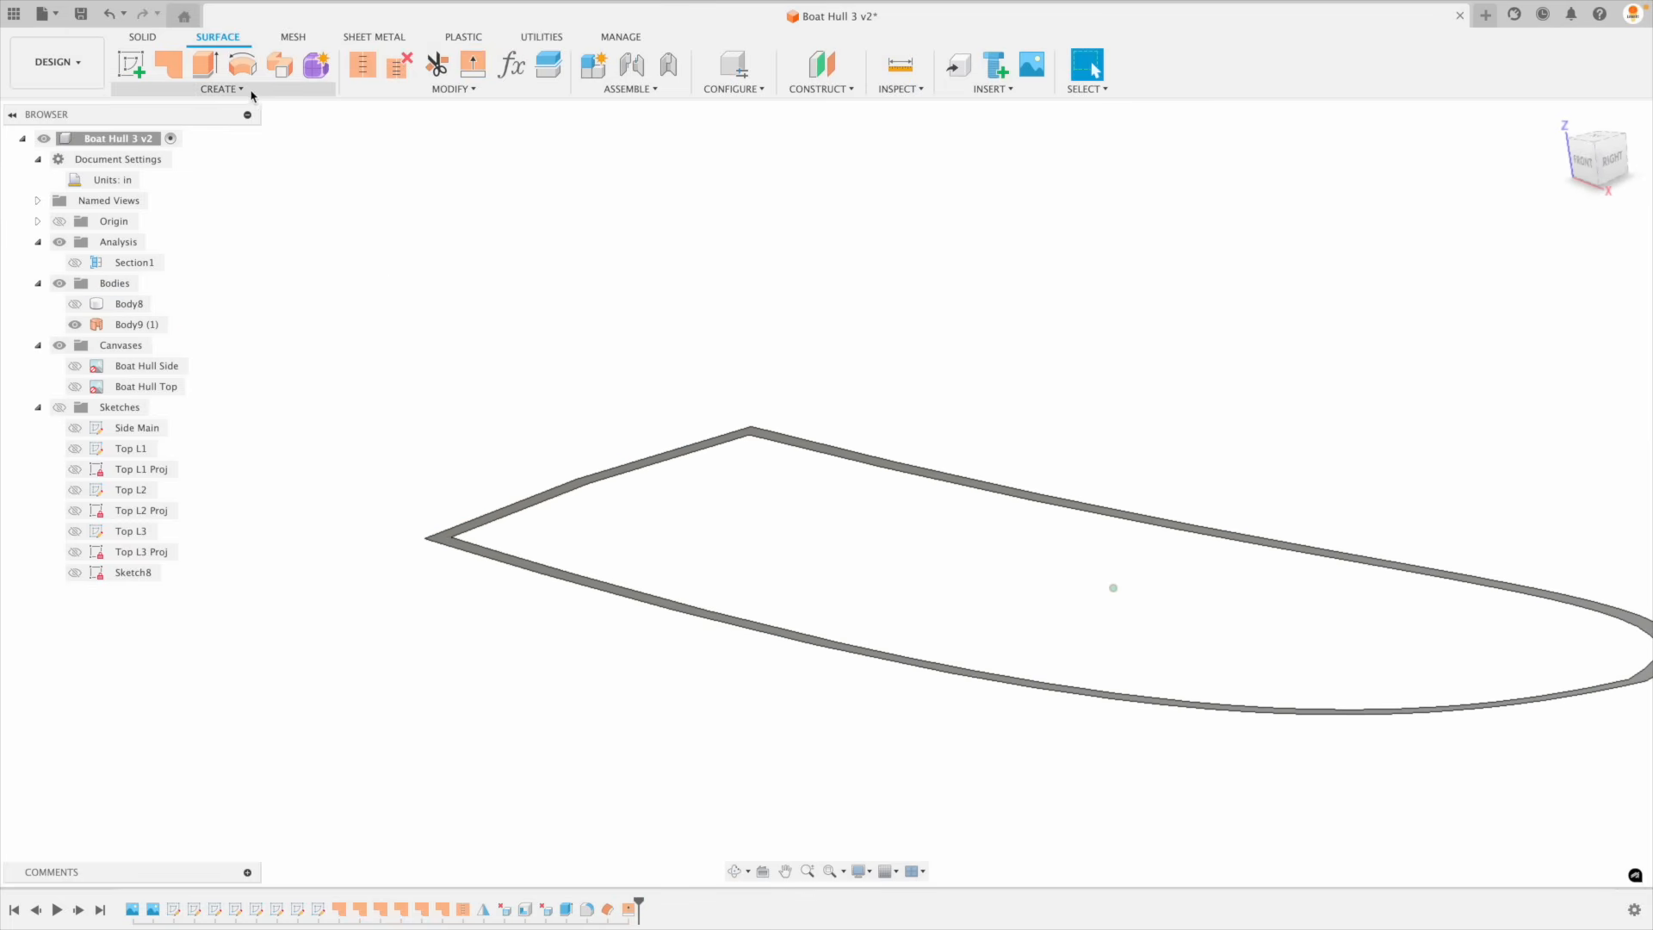
left_click(222, 89)
left_click(171, 345)
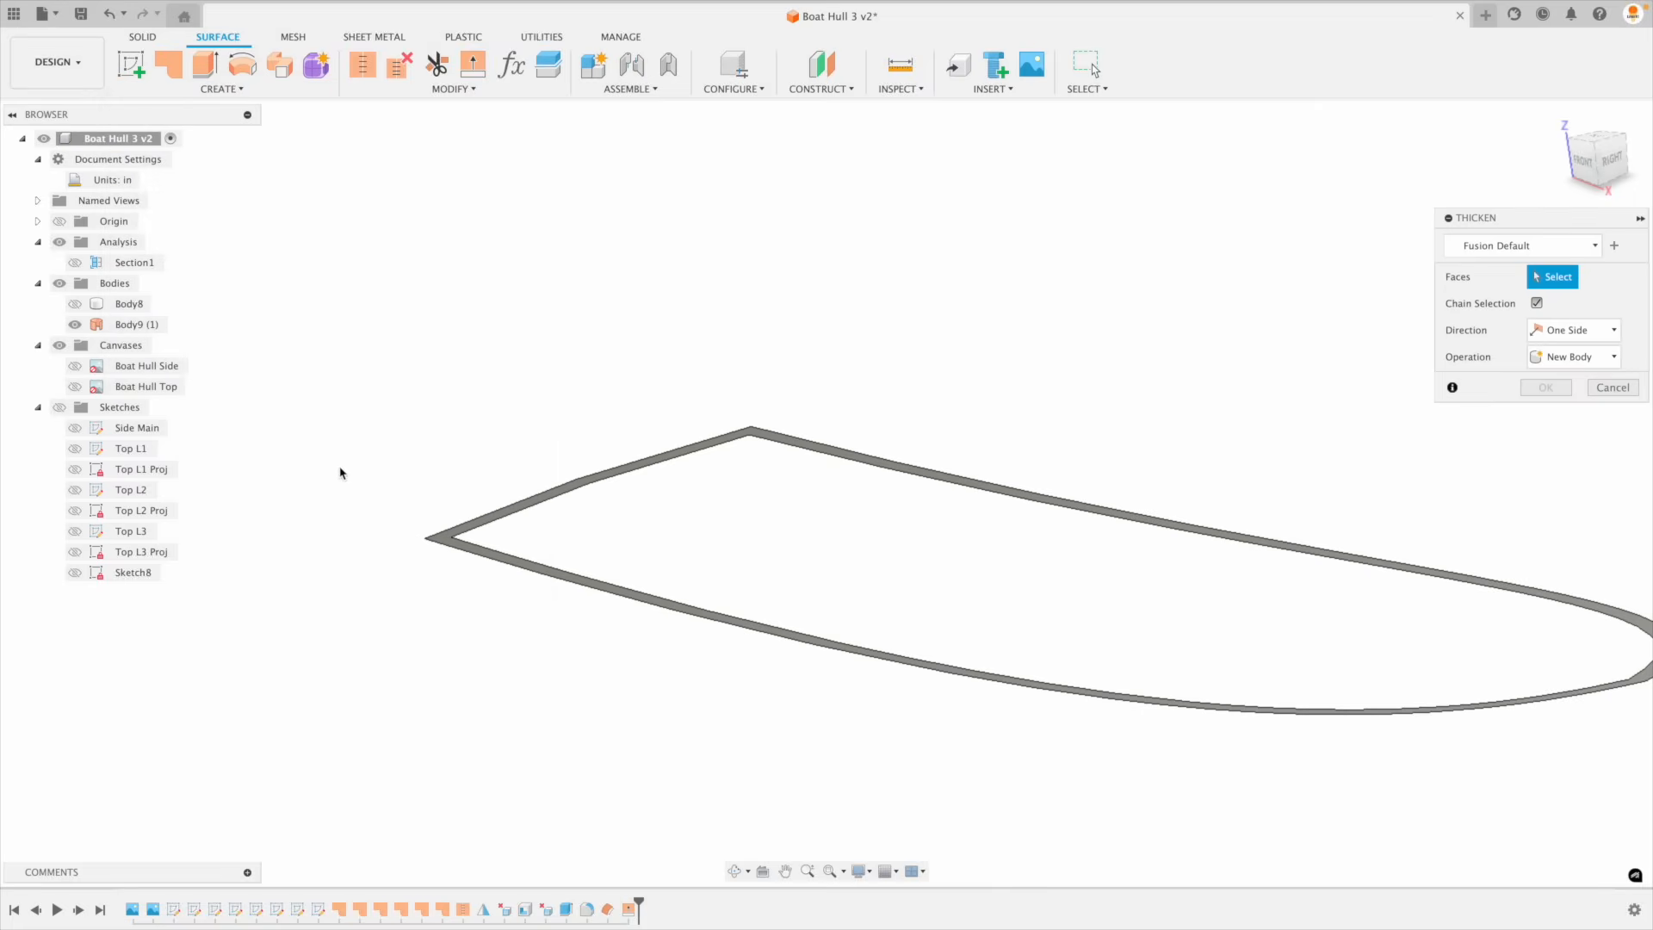
left_click(446, 539)
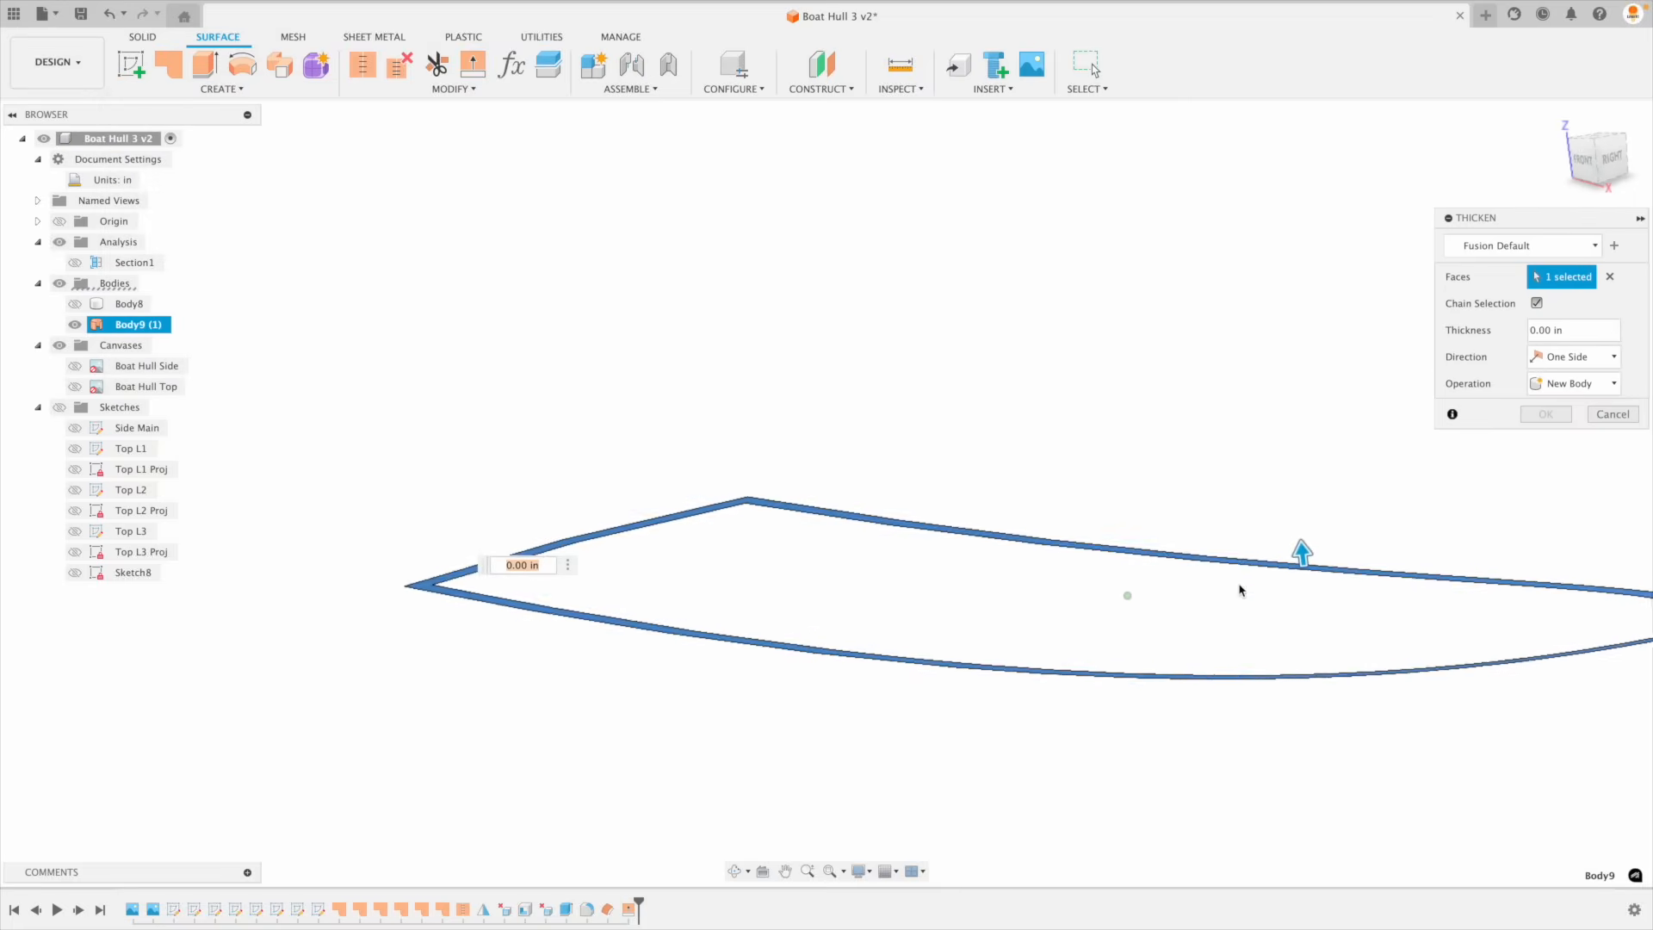
left_click_drag(1304, 544, 1333, 558)
type("4")
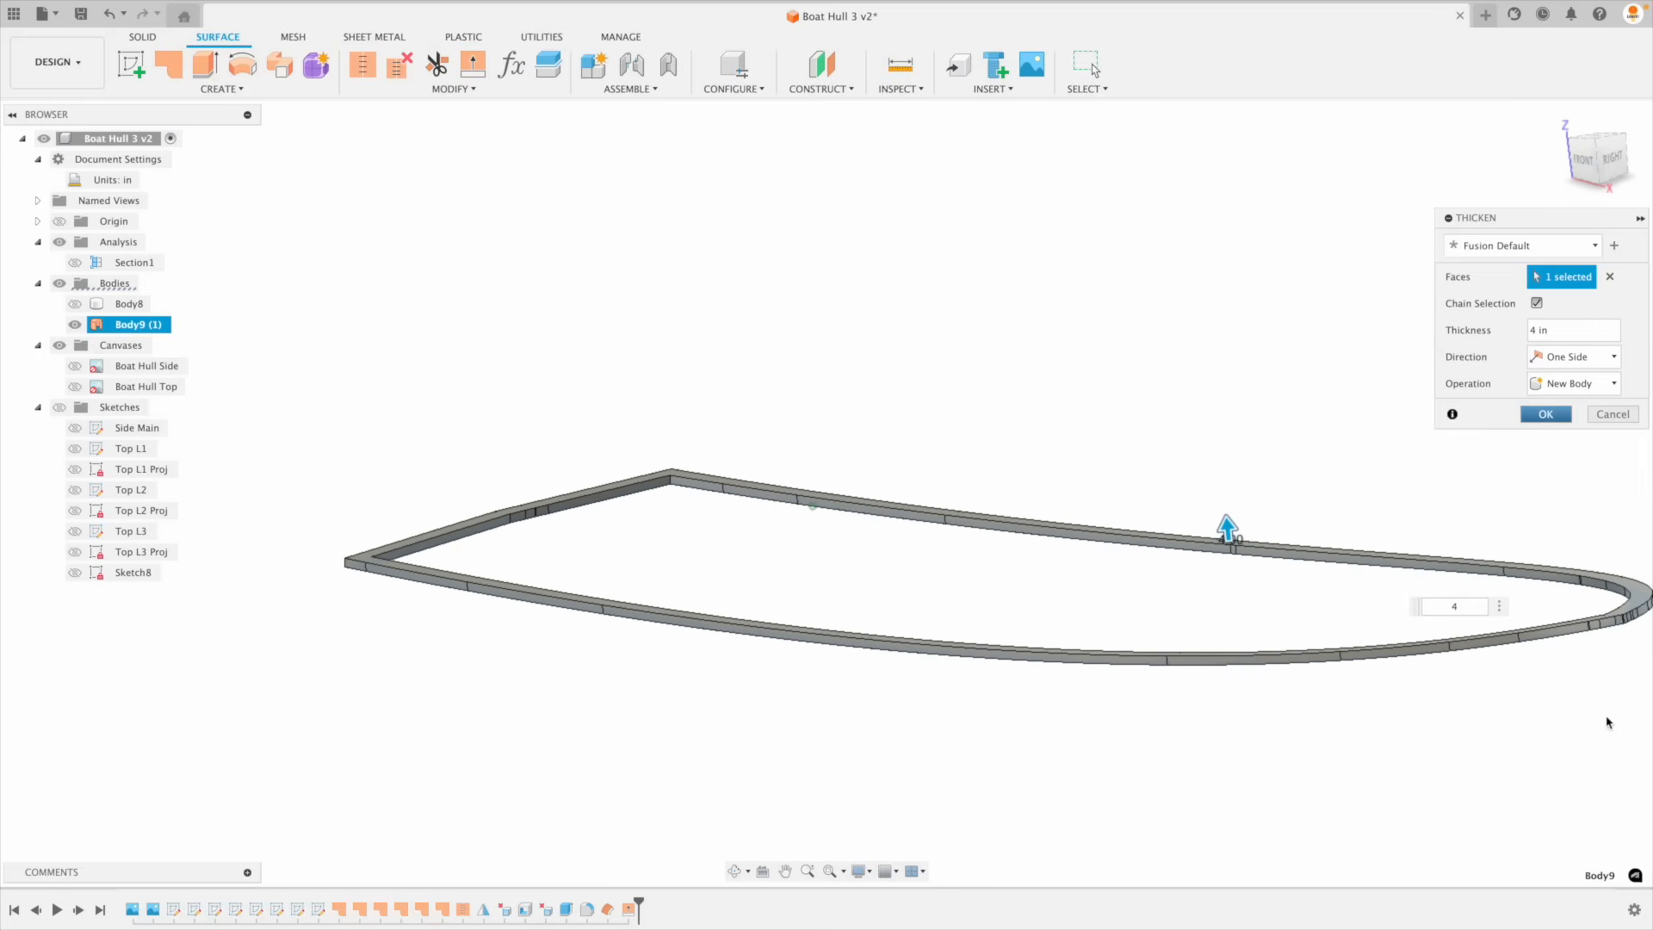
key("Return")
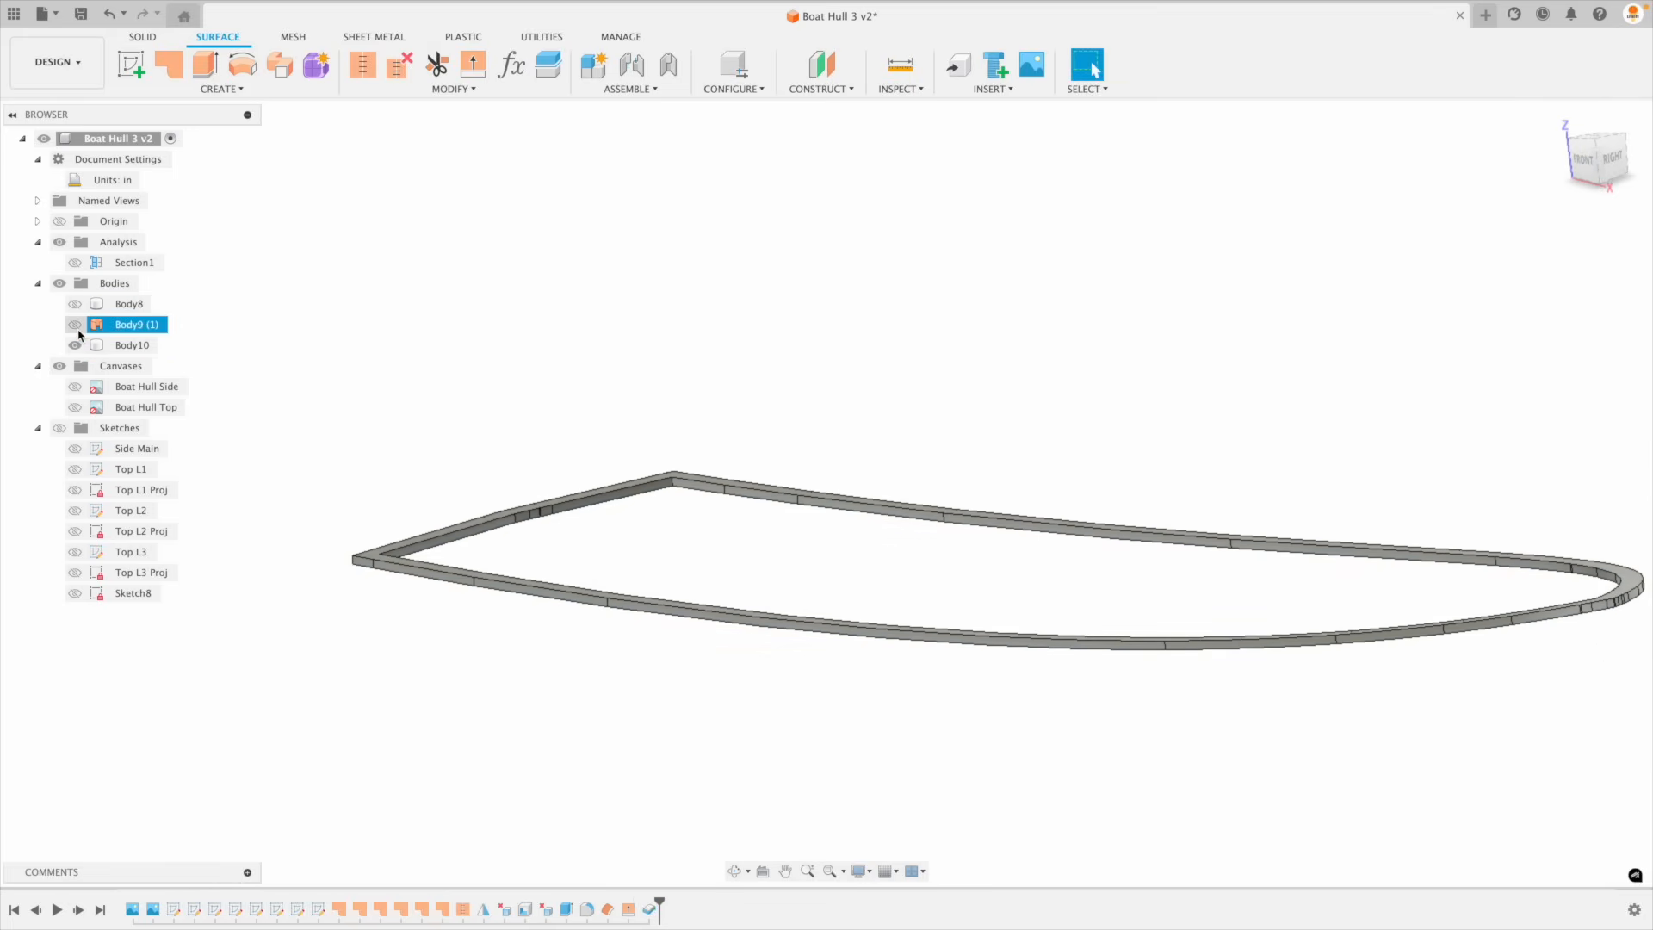
Step: Show the hull body together with the thickened rim and return to the home view
left_click(75, 304)
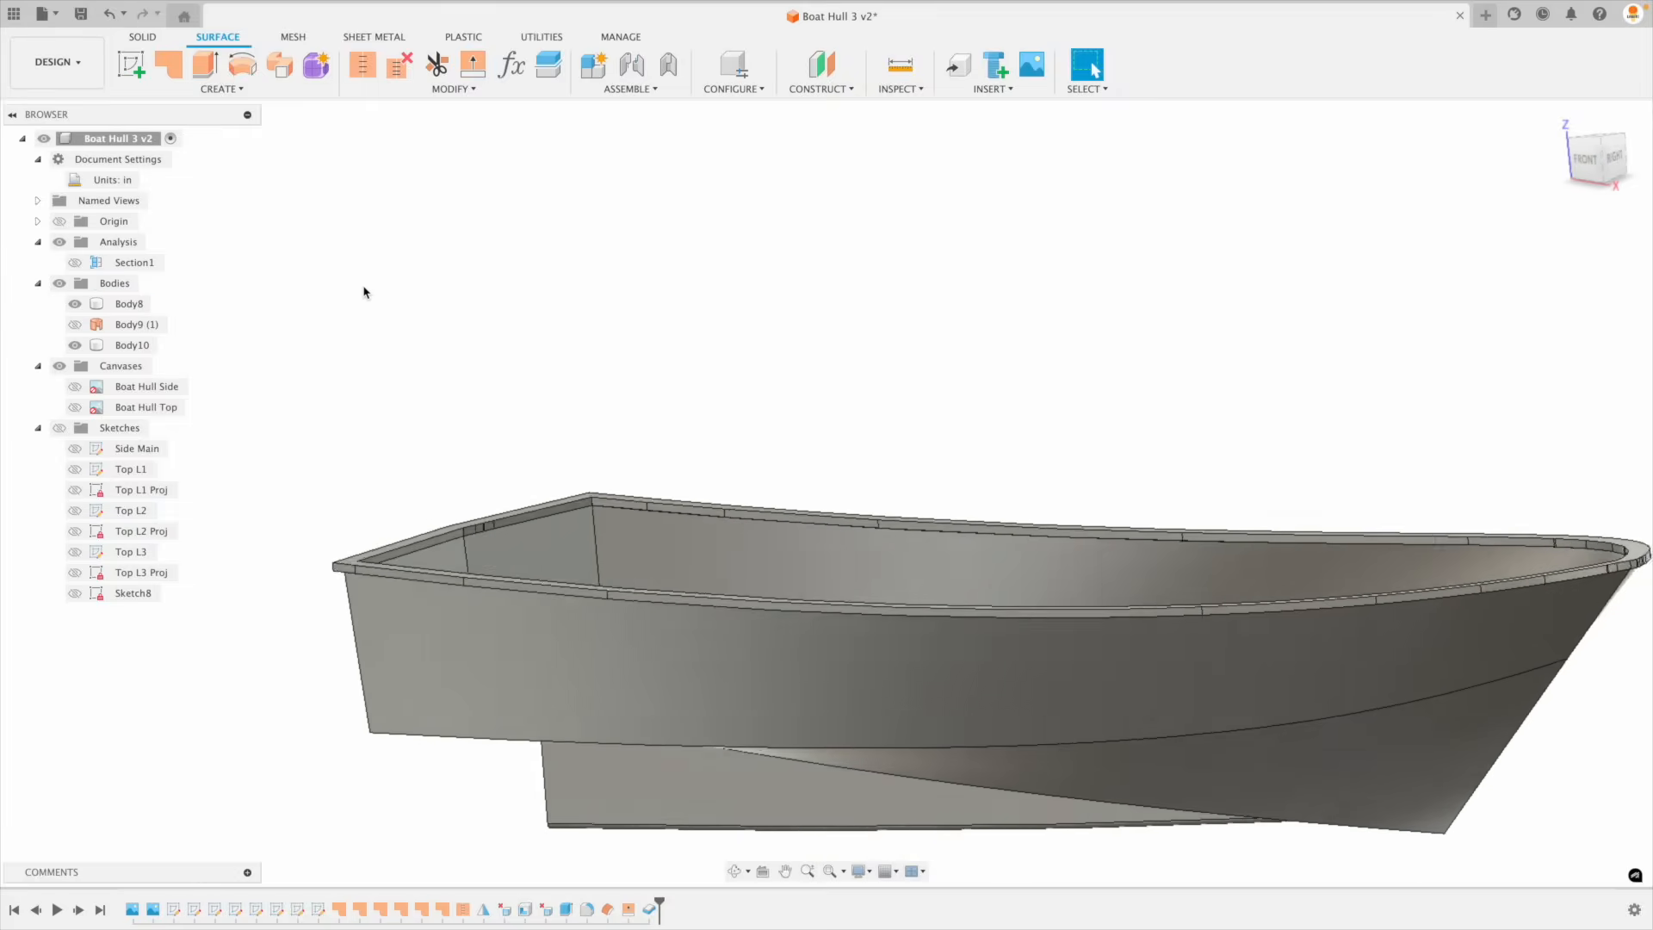
middle_click_drag(269, 328, 1501, 339, "shift")
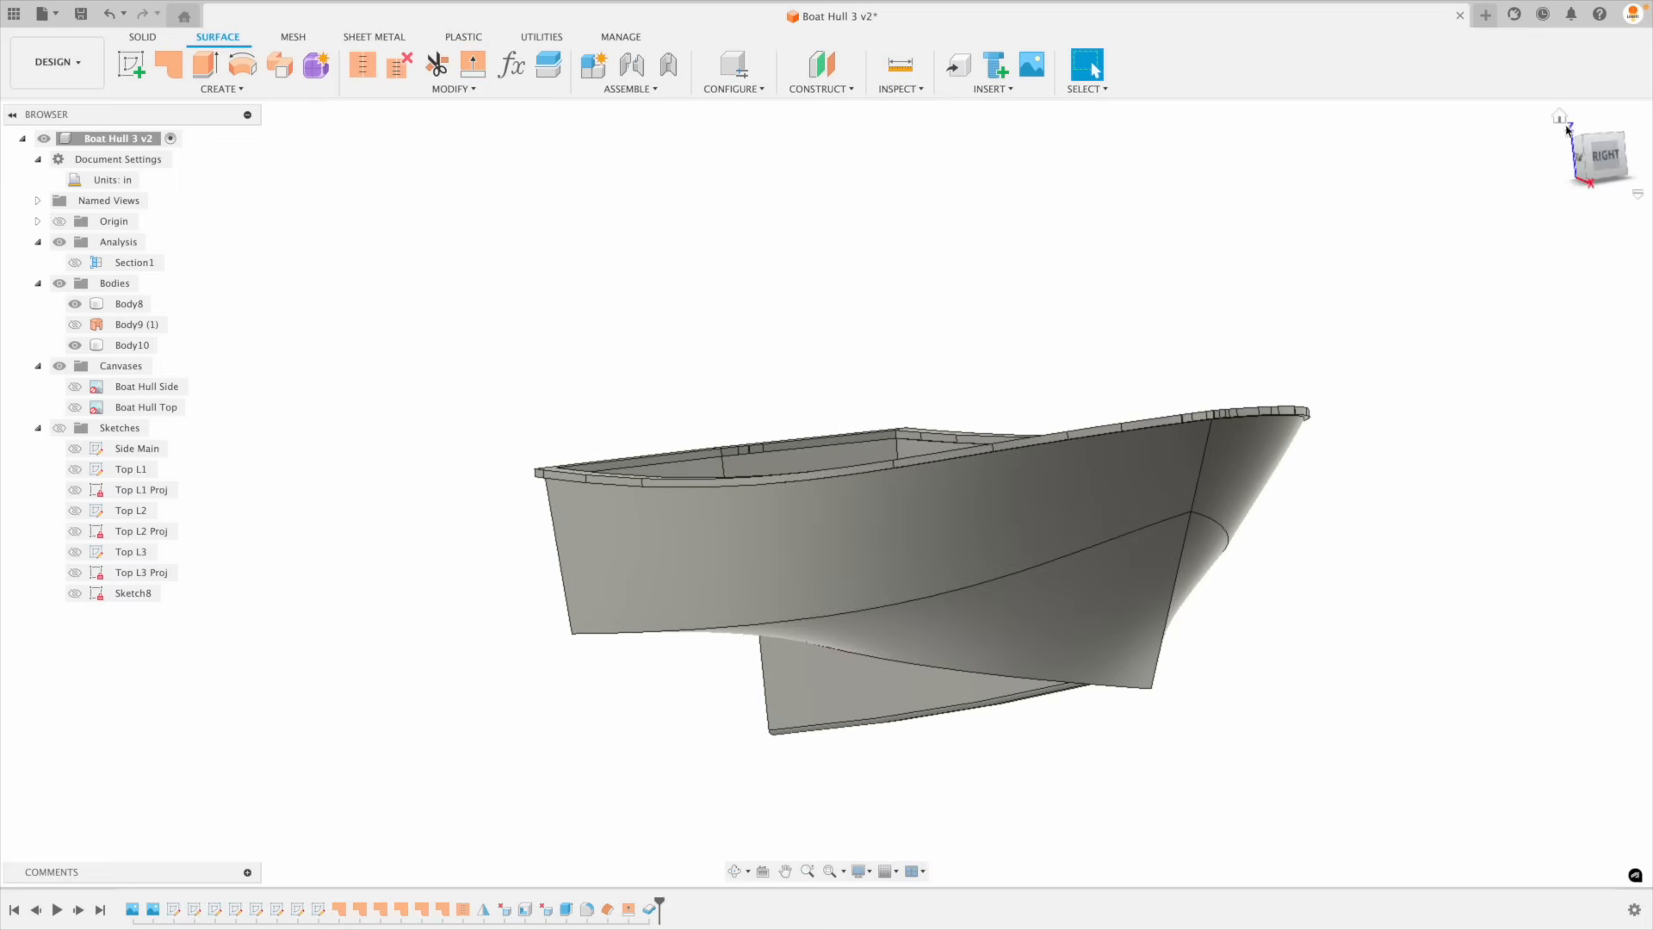
left_click(1559, 117)
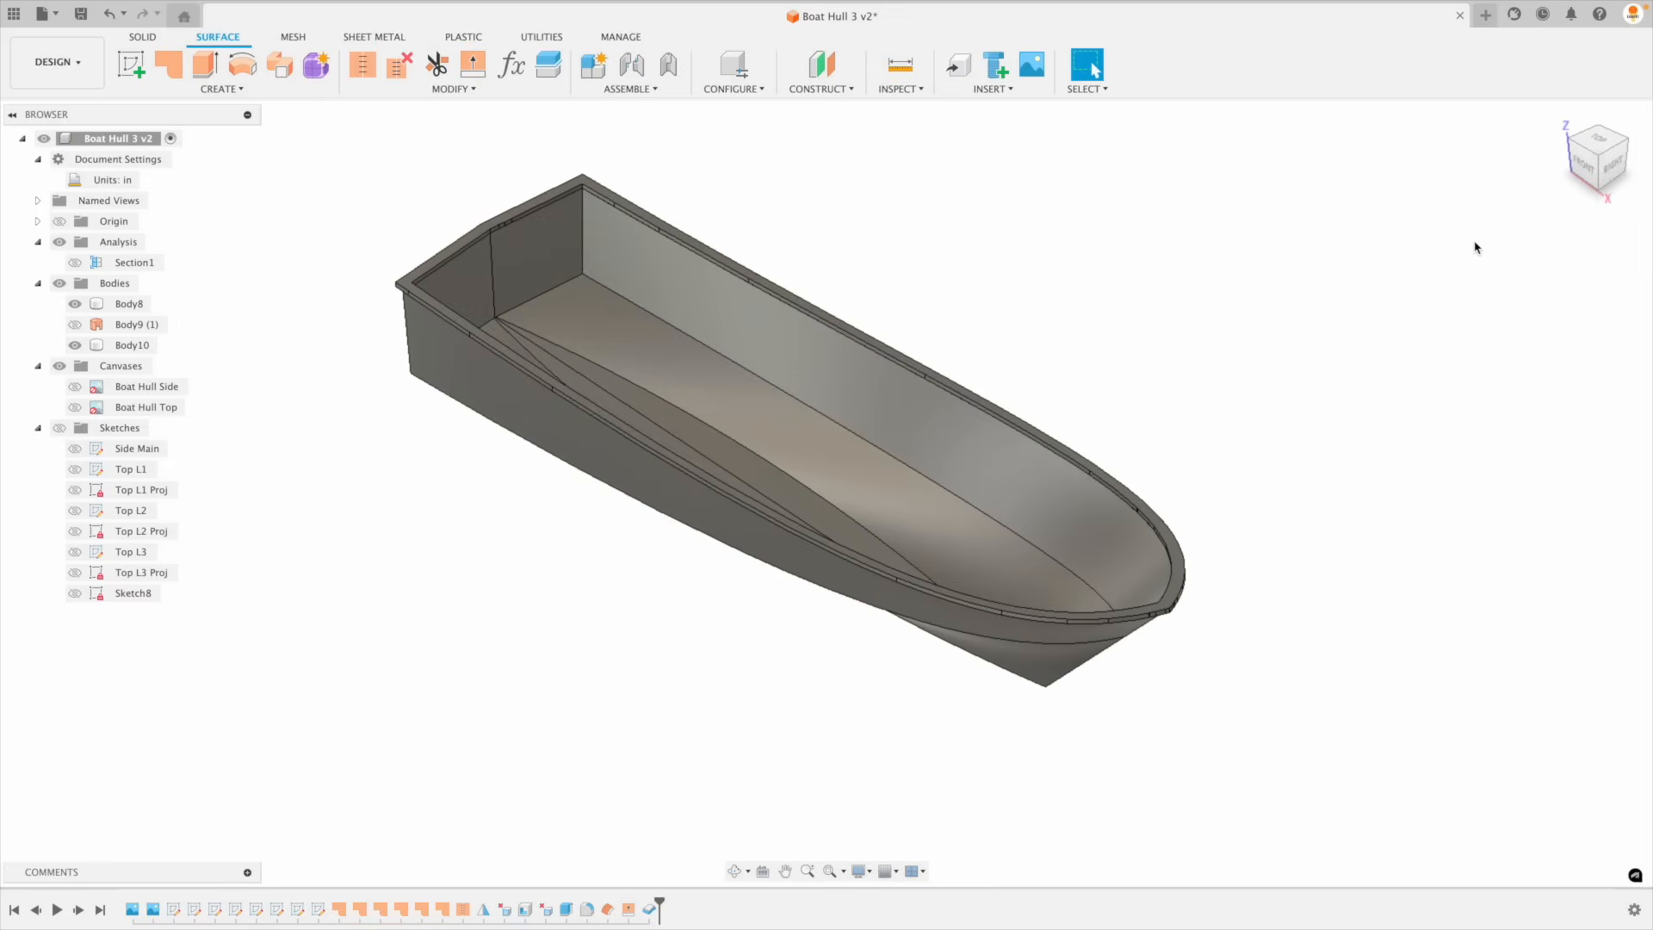